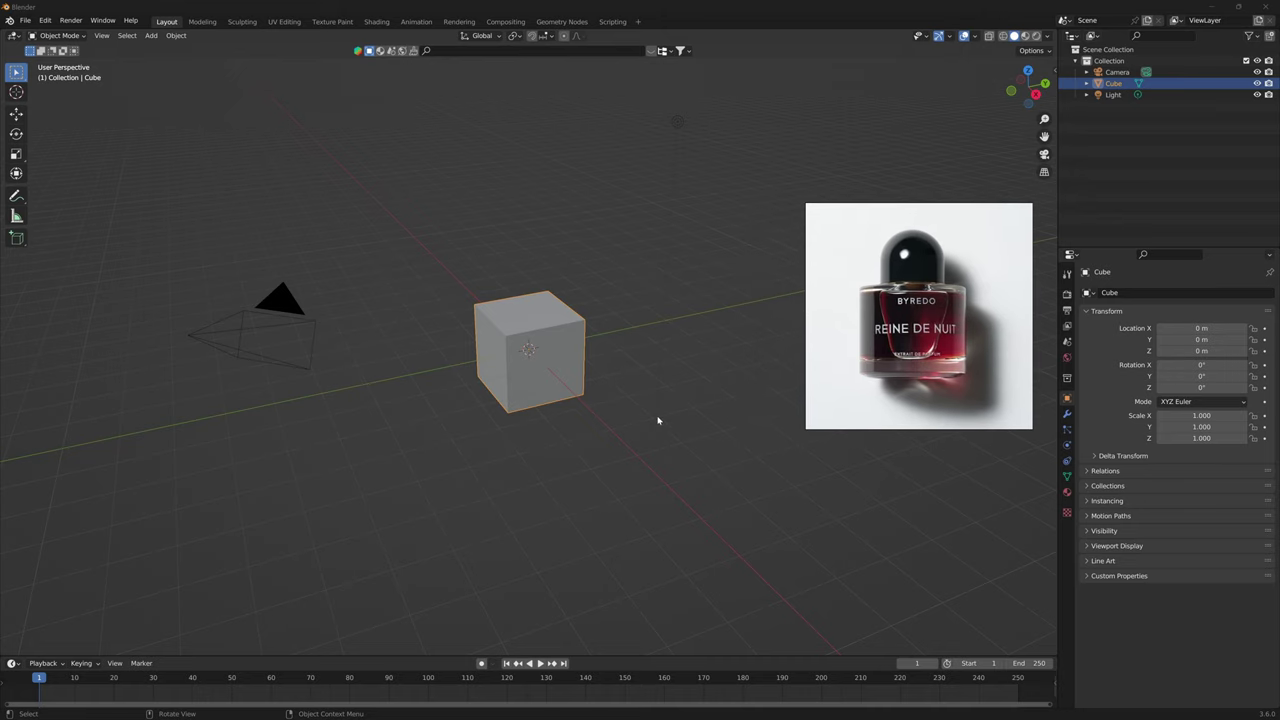
# Delete all the default objects from the scene.
pyautogui.moveTo(658, 420); pyautogui.dragTo(617, 410, button='middle')
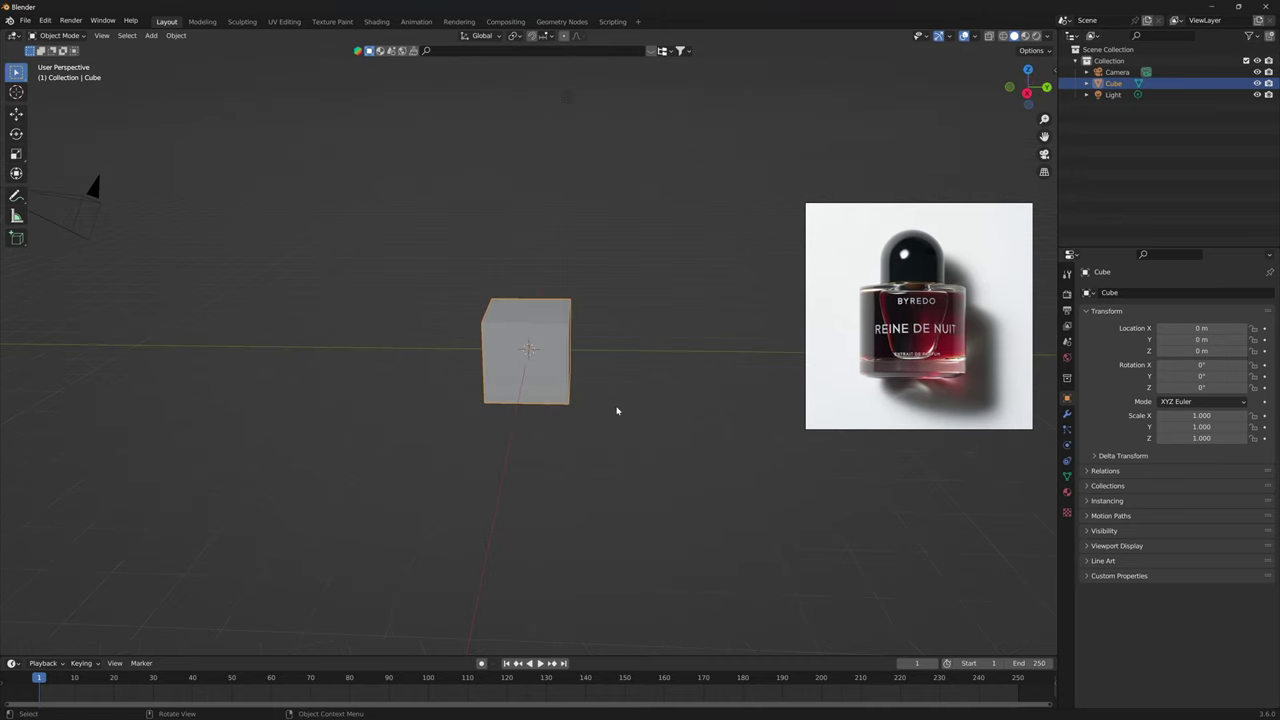
pyautogui.press('a')
pyautogui.press('x')
pyautogui.click(617, 410)
# Add a cylinder mesh at the origin in the front view.
pyautogui.press('KP_1')
pyautogui.hotkey('shift', 'a')
pyautogui.moveTo(545, 350)
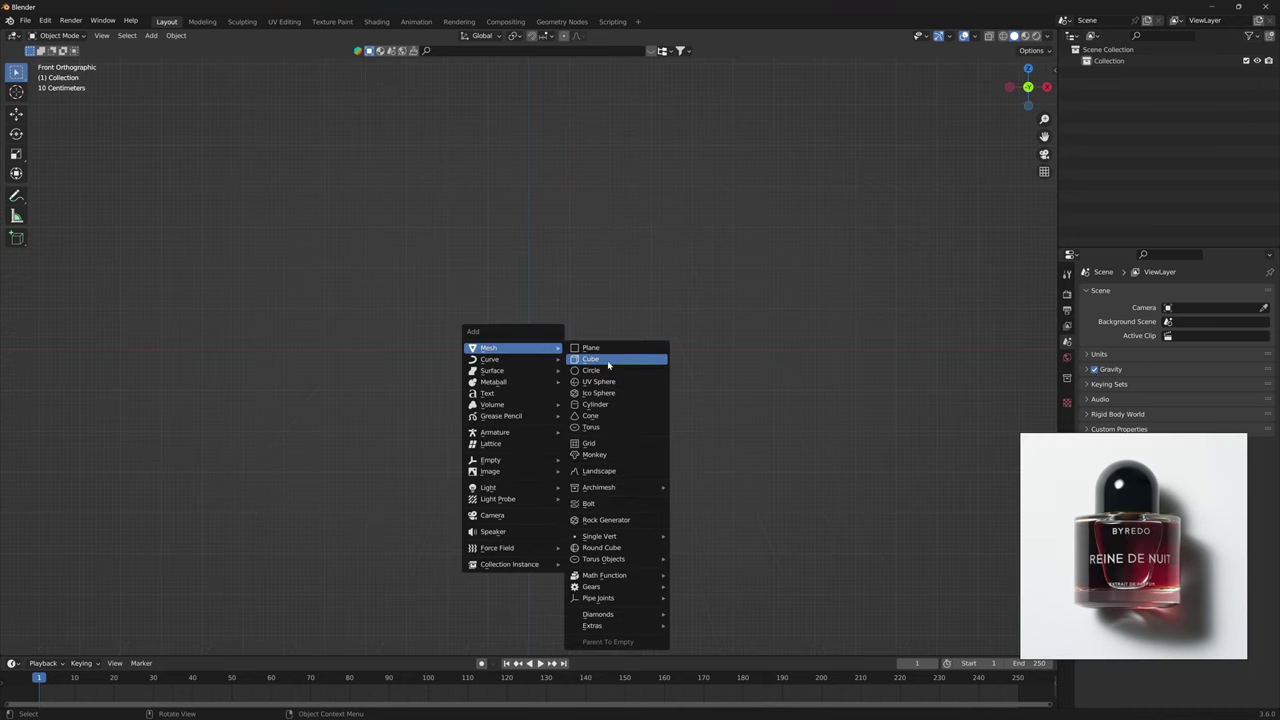
pyautogui.click(609, 404)
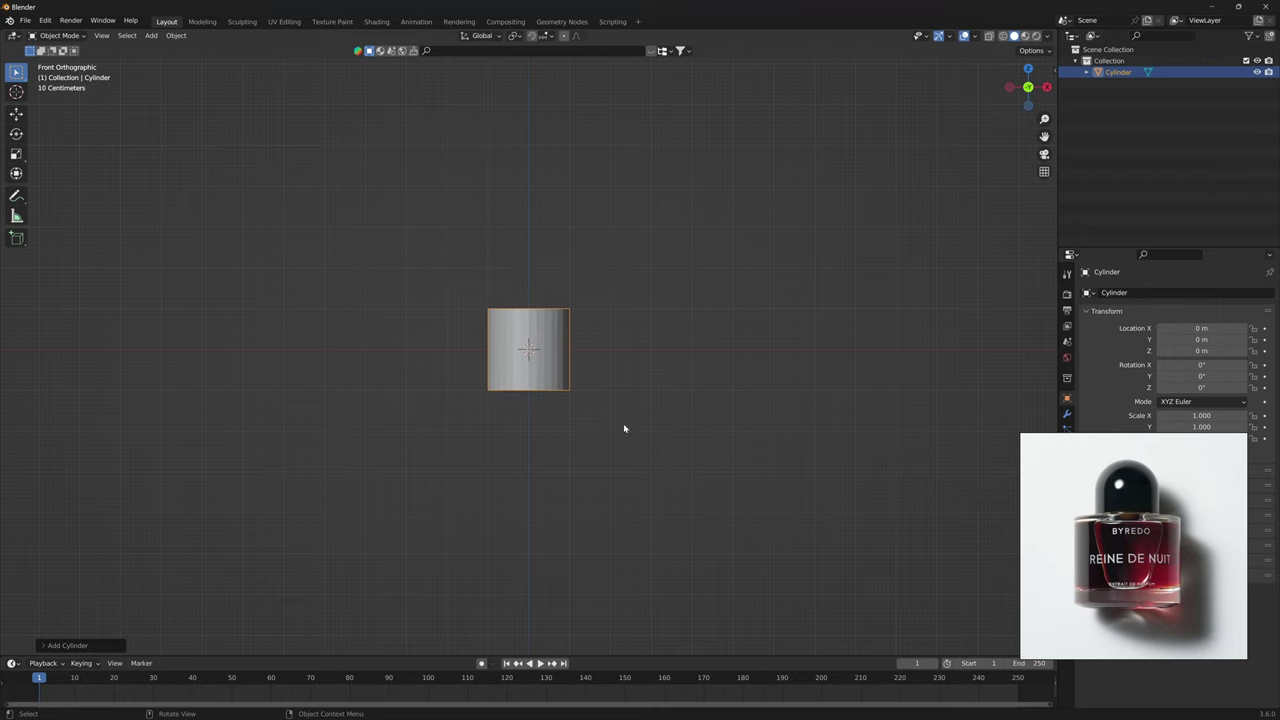
# Move the perfume reference picture closer to the model and add a level 2 Subdivision Surface to the cylinder.
pyautogui.scroll(5, 624, 428)
pyautogui.keyDown('shift'); pyautogui.moveTo(620, 349); pyautogui.dragTo(686, 486, button='middle'); pyautogui.keyUp('shift')
pyautogui.moveTo(1202, 577); pyautogui.dragTo(1031, 501)
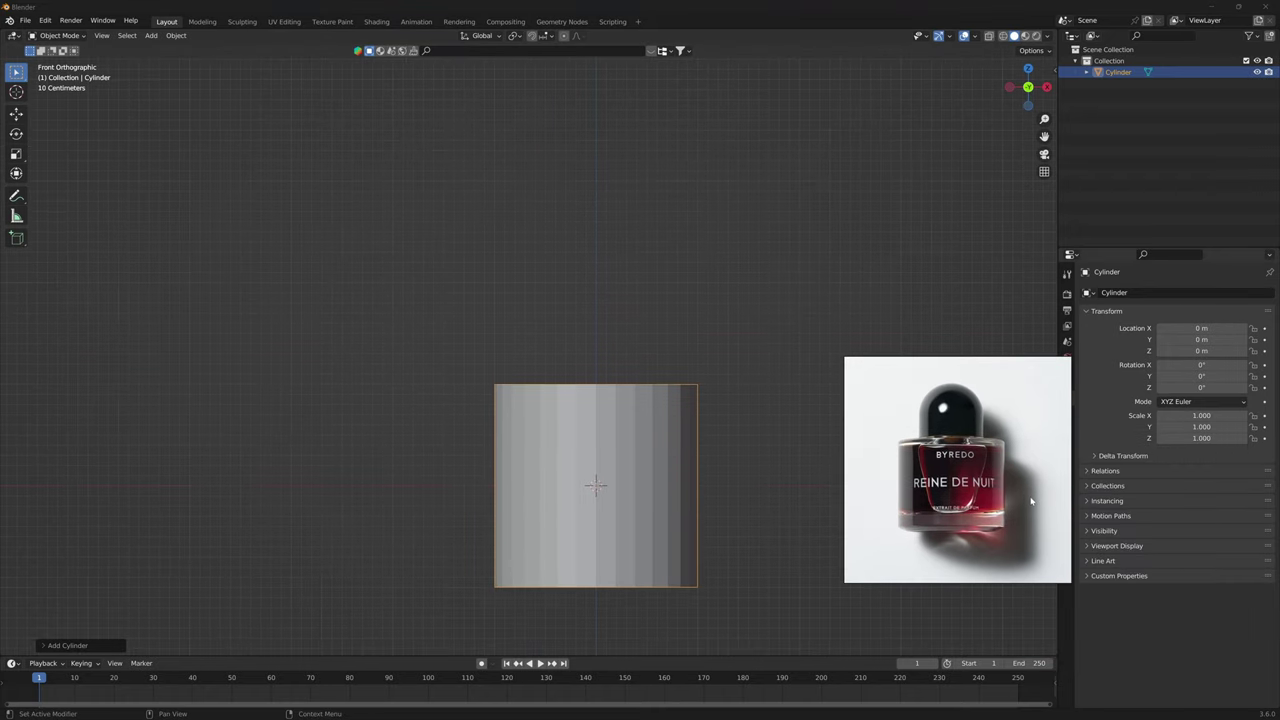
pyautogui.moveTo(745, 492)
pyautogui.mouseDown(button='middle')
pyautogui.moveTo(703, 491)
pyautogui.moveTo(669, 443)
pyautogui.moveTo(693, 469)
pyautogui.moveTo(689, 451)
pyautogui.moveTo(703, 486)
pyautogui.moveTo(771, 480)
pyautogui.moveTo(739, 508)
pyautogui.mouseUp(button='middle')
pyautogui.hotkey('ctrl', '2')
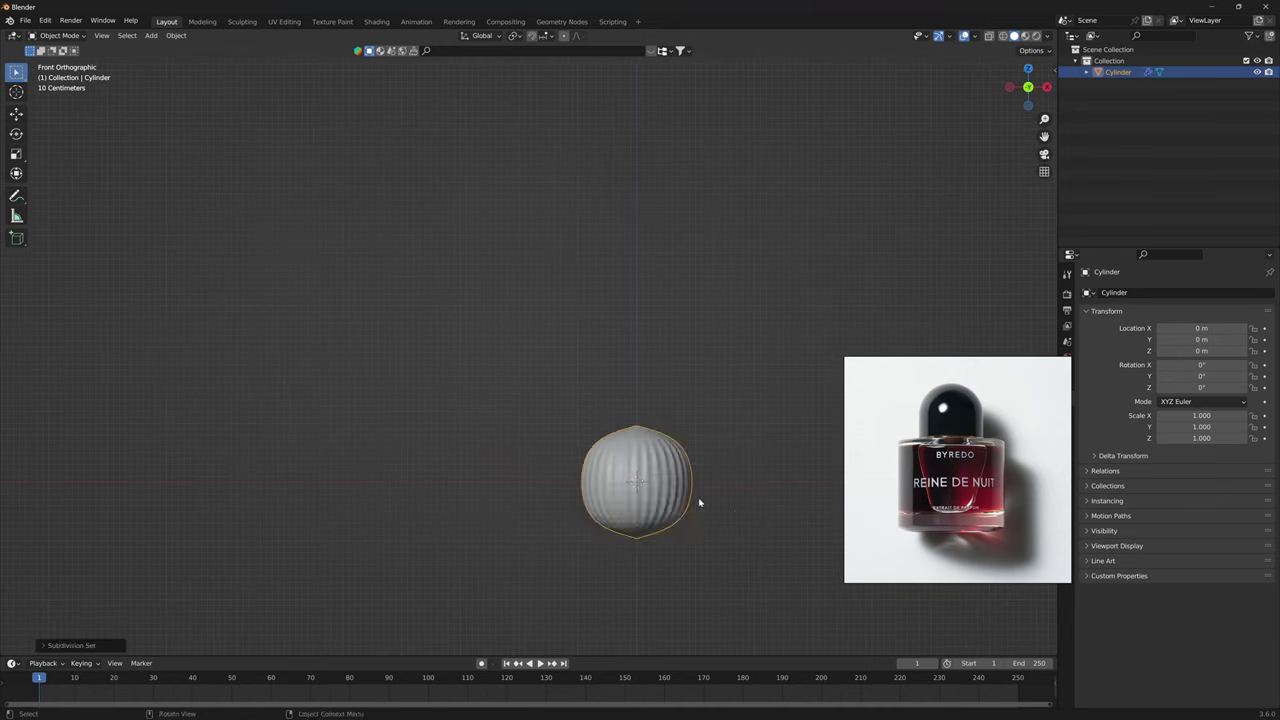
# Bevel the cylinder's top and bottom rim edge loops about 0.1 m wide with 4 segments.
pyautogui.press('Tab')
pyautogui.scroll(3, 744, 487)
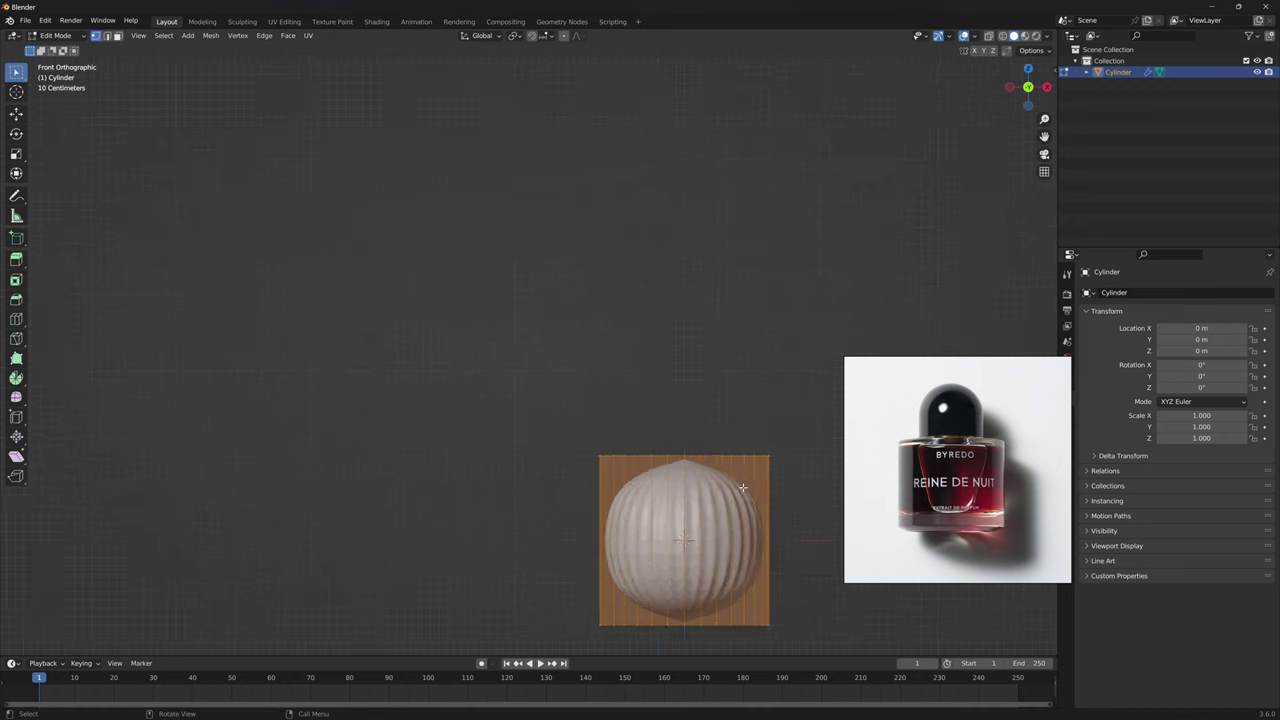
pyautogui.keyDown('shift'); pyautogui.moveTo(746, 487); pyautogui.dragTo(668, 431, button='middle'); pyautogui.keyUp('shift')
pyautogui.press('3')
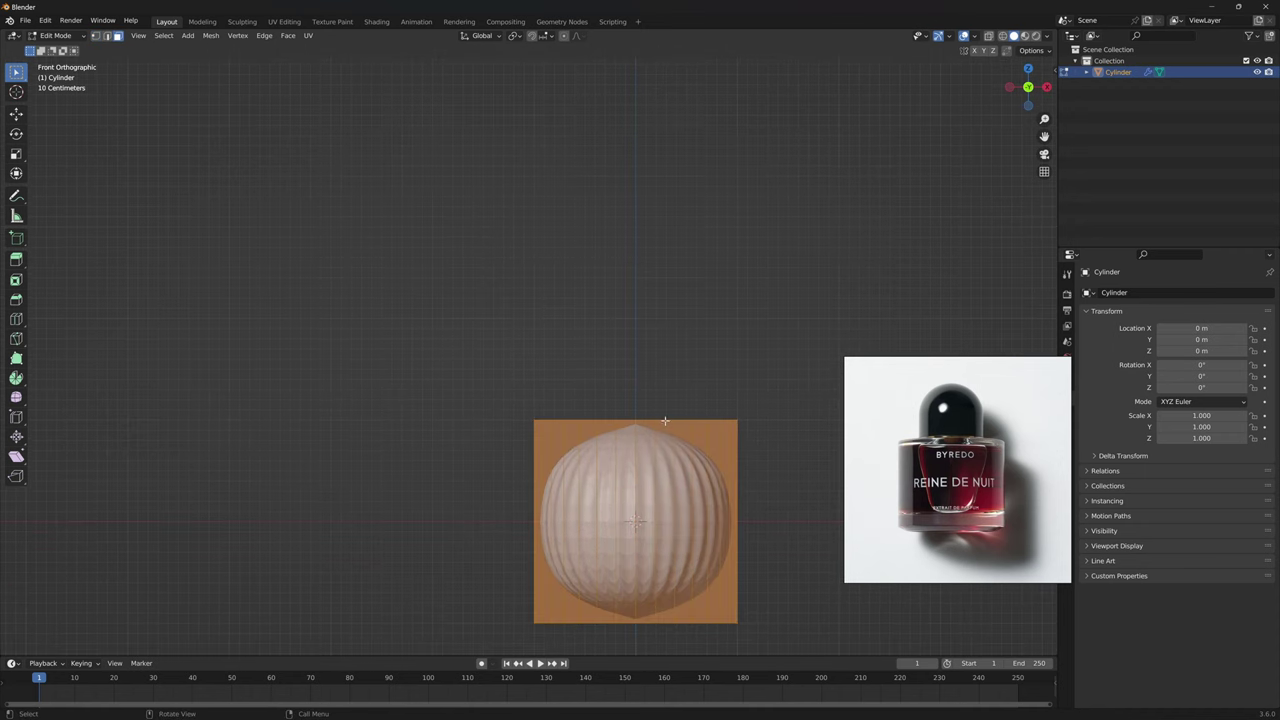
pyautogui.hotkey('alt', 'a')
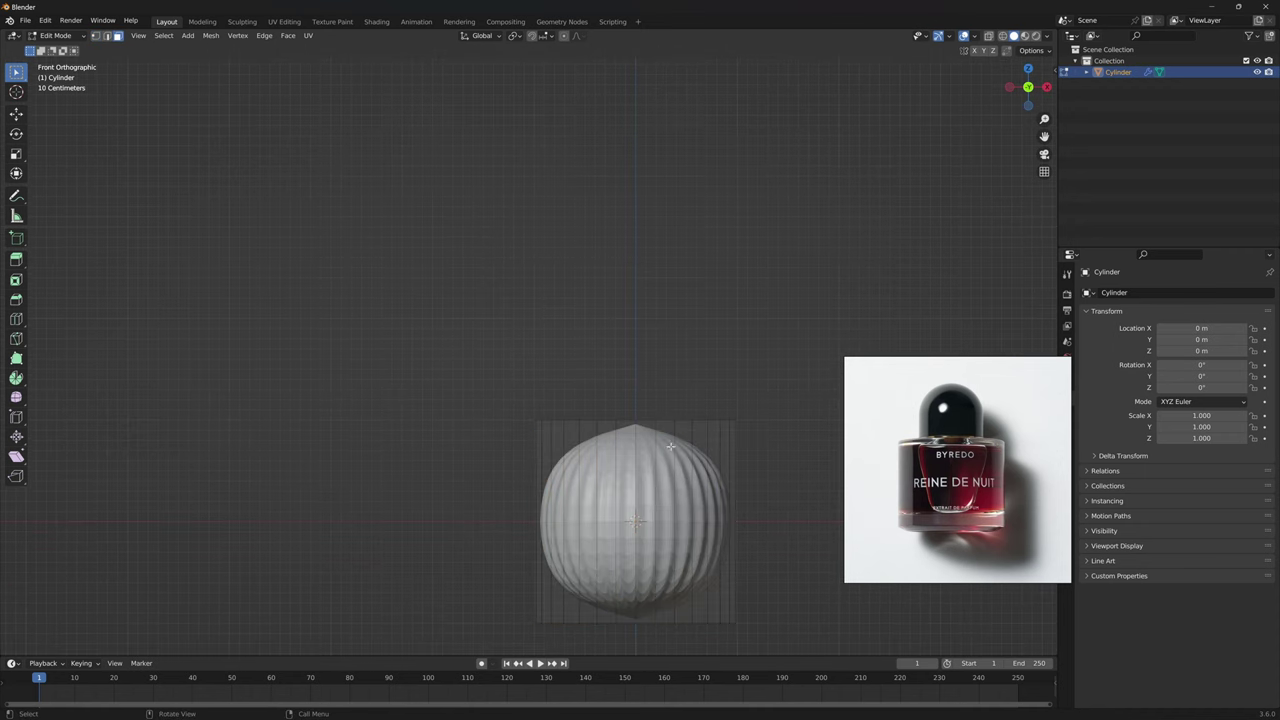
pyautogui.press('2')
pyautogui.keyDown('alt'); pyautogui.click(653, 421); pyautogui.keyUp('alt')
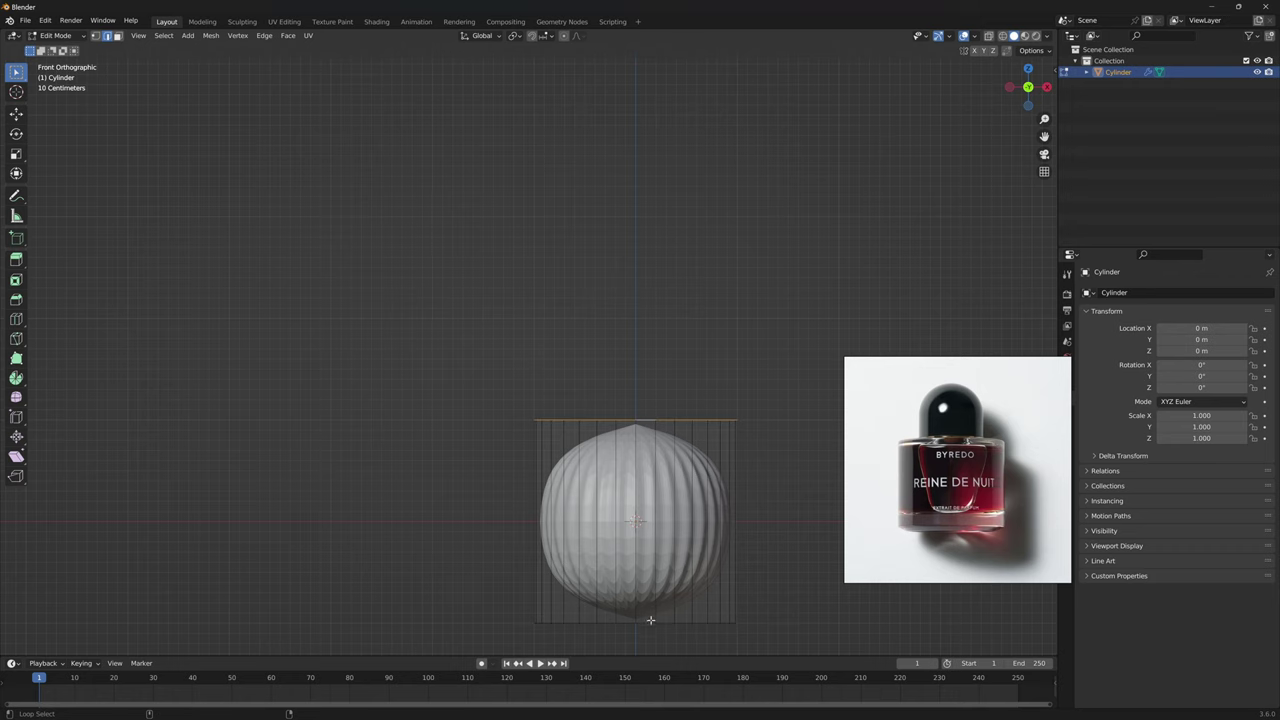
pyautogui.keyDown('alt'); pyautogui.keyDown('shift'); pyautogui.click(648, 621); pyautogui.keyUp('shift'); pyautogui.keyUp('alt')
pyautogui.keyDown('shift'); pyautogui.moveTo(748, 583); pyautogui.dragTo(643, 480, button='middle'); pyautogui.keyUp('shift')
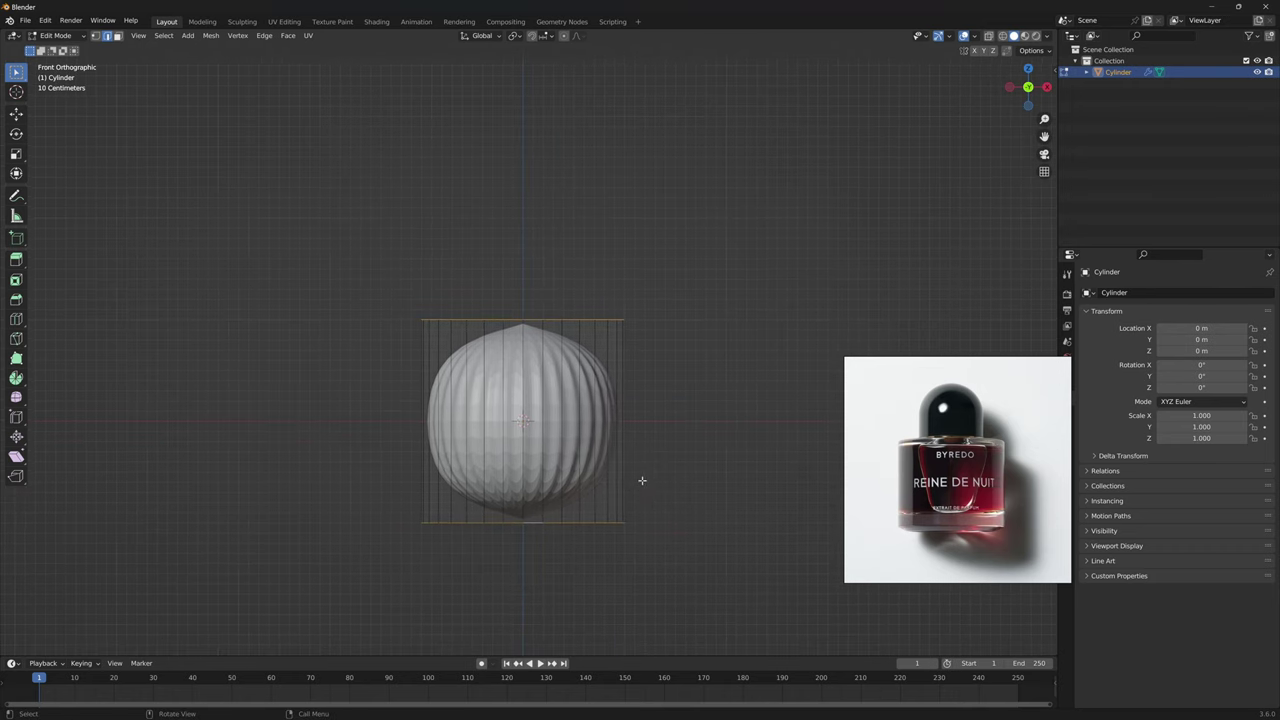
pyautogui.hotkey('ctrl', 'b')
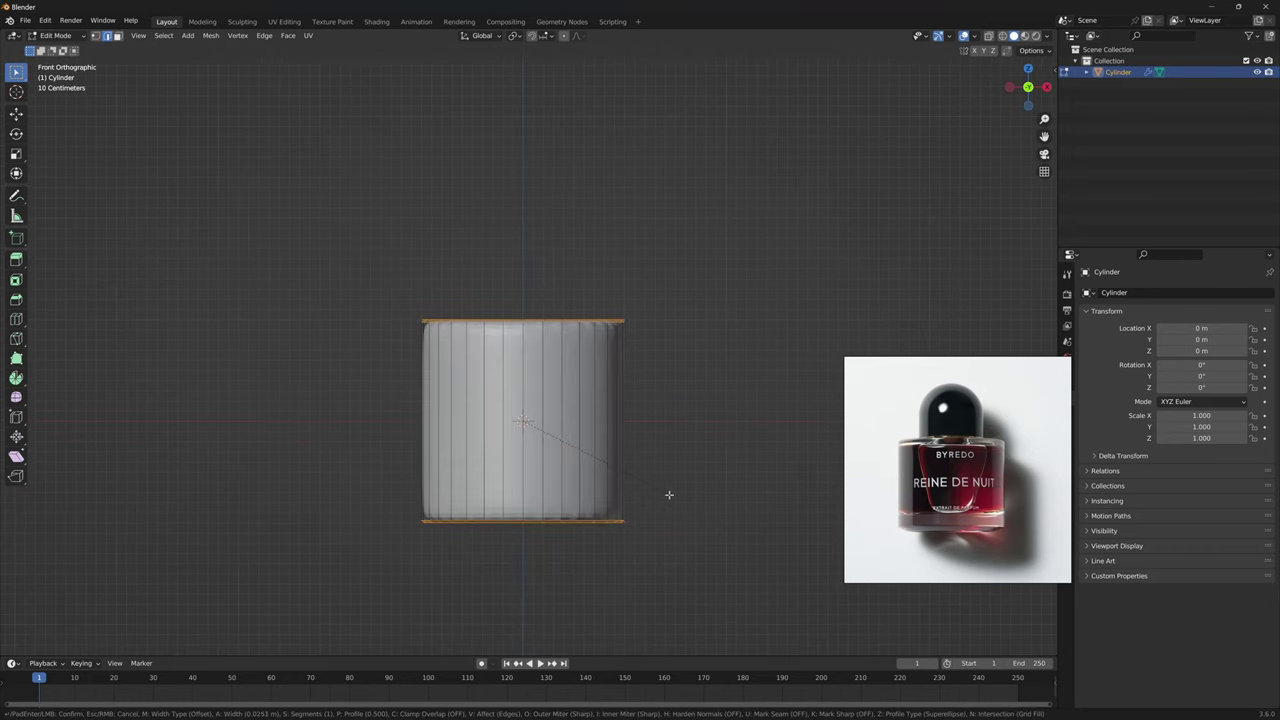
pyautogui.scroll(1, 730, 512)
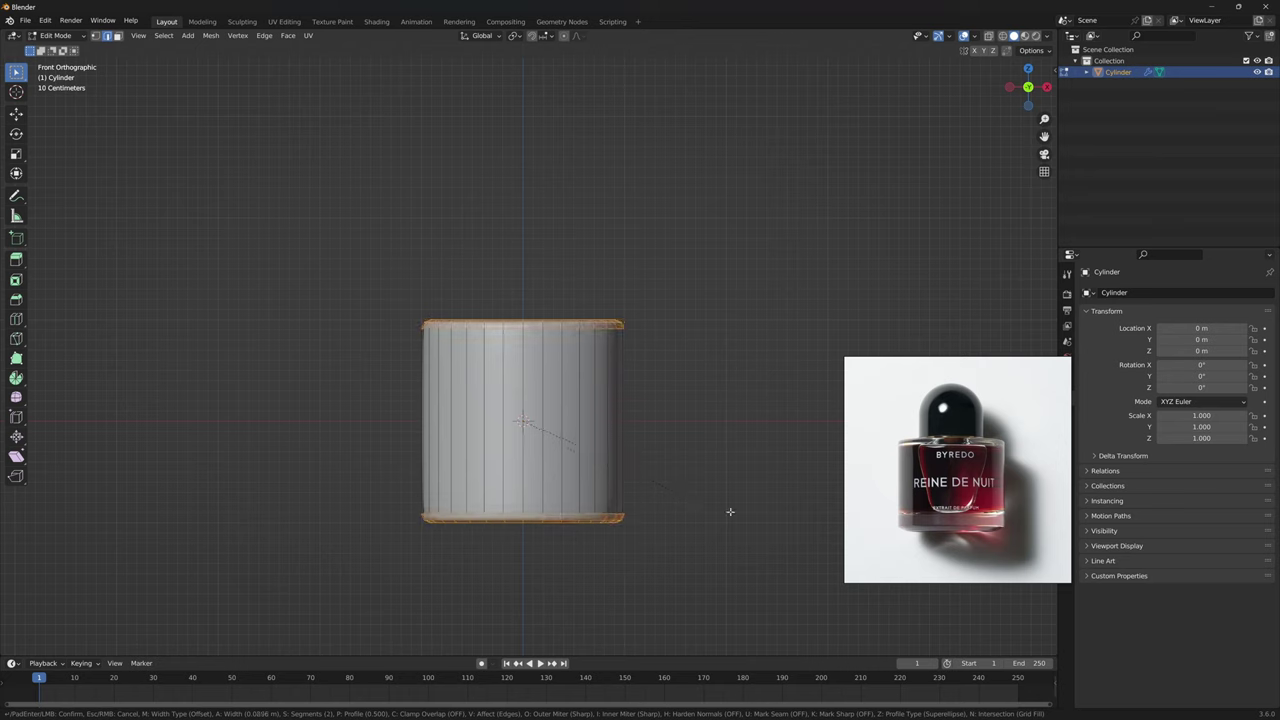
pyautogui.scroll(-1, 730, 512)
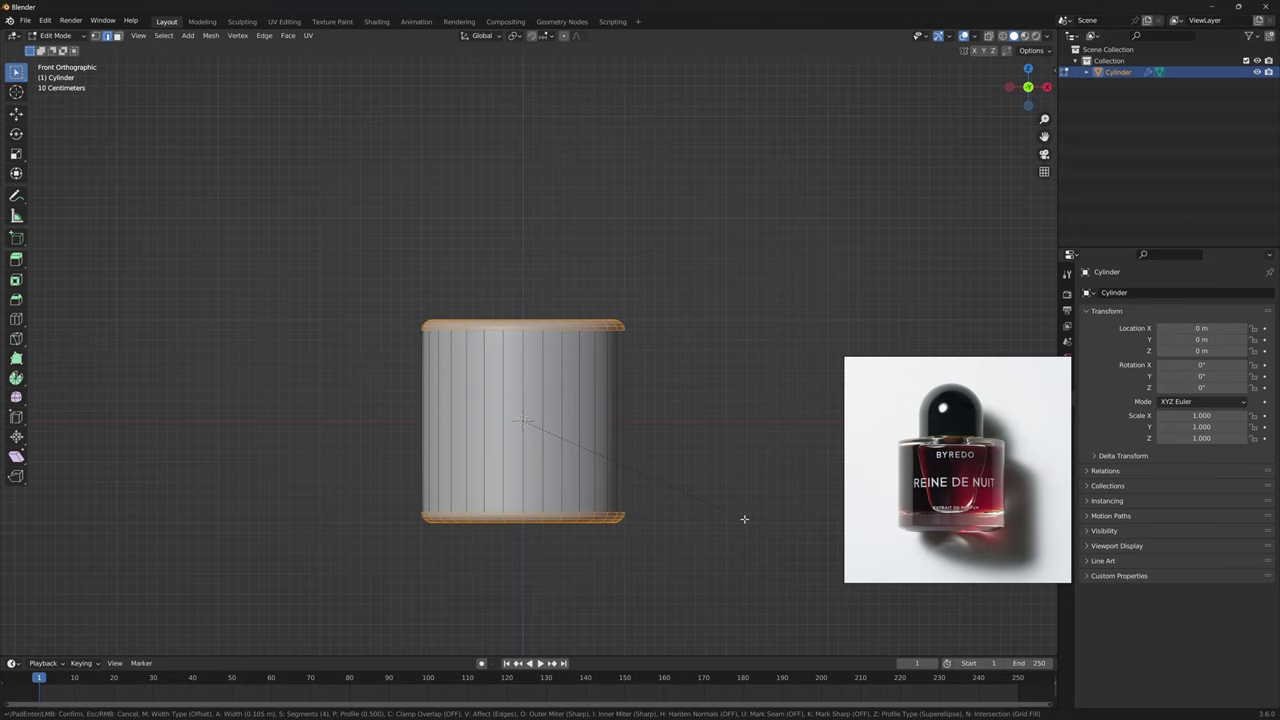
pyautogui.click(744, 519)
pyautogui.press('Tab')
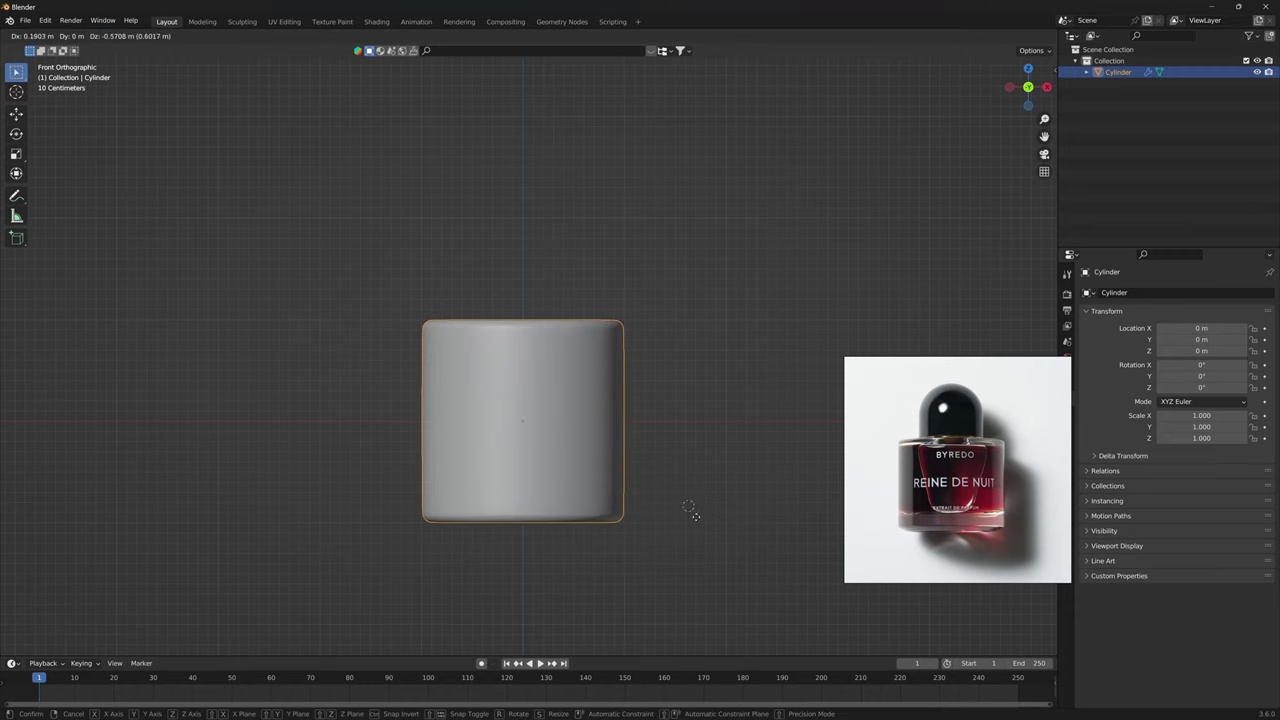
# Apply all transforms to the cylinder.
pyautogui.keyDown('shift'); pyautogui.moveTo(711, 520); pyautogui.dragTo(685, 510, button='middle'); pyautogui.keyUp('shift')
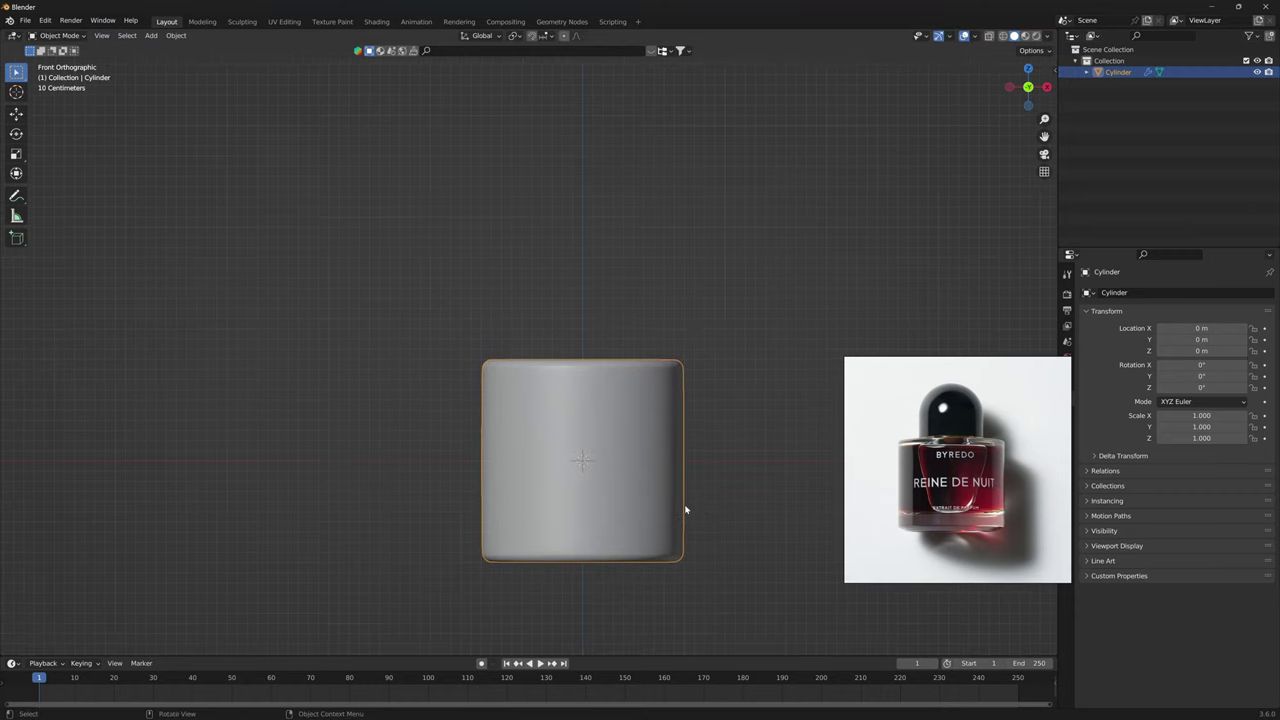
pyautogui.hotkey('ctrl', 'a')
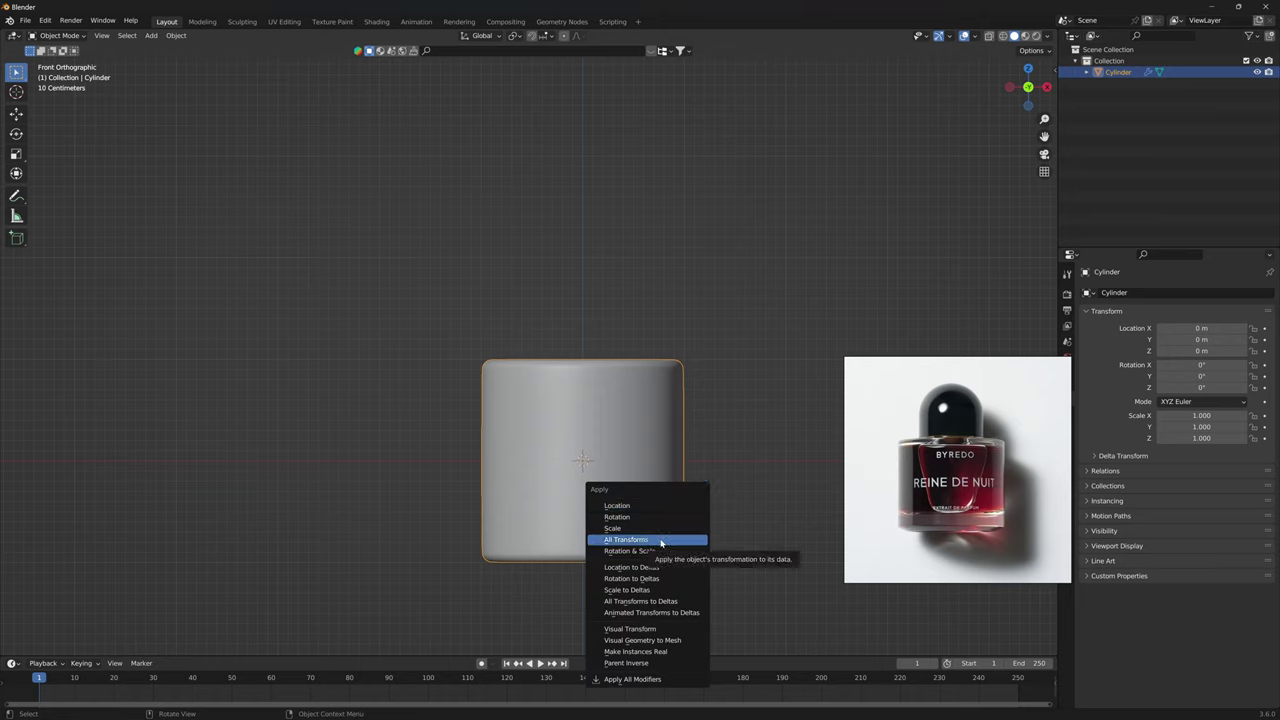
pyautogui.click(661, 541)
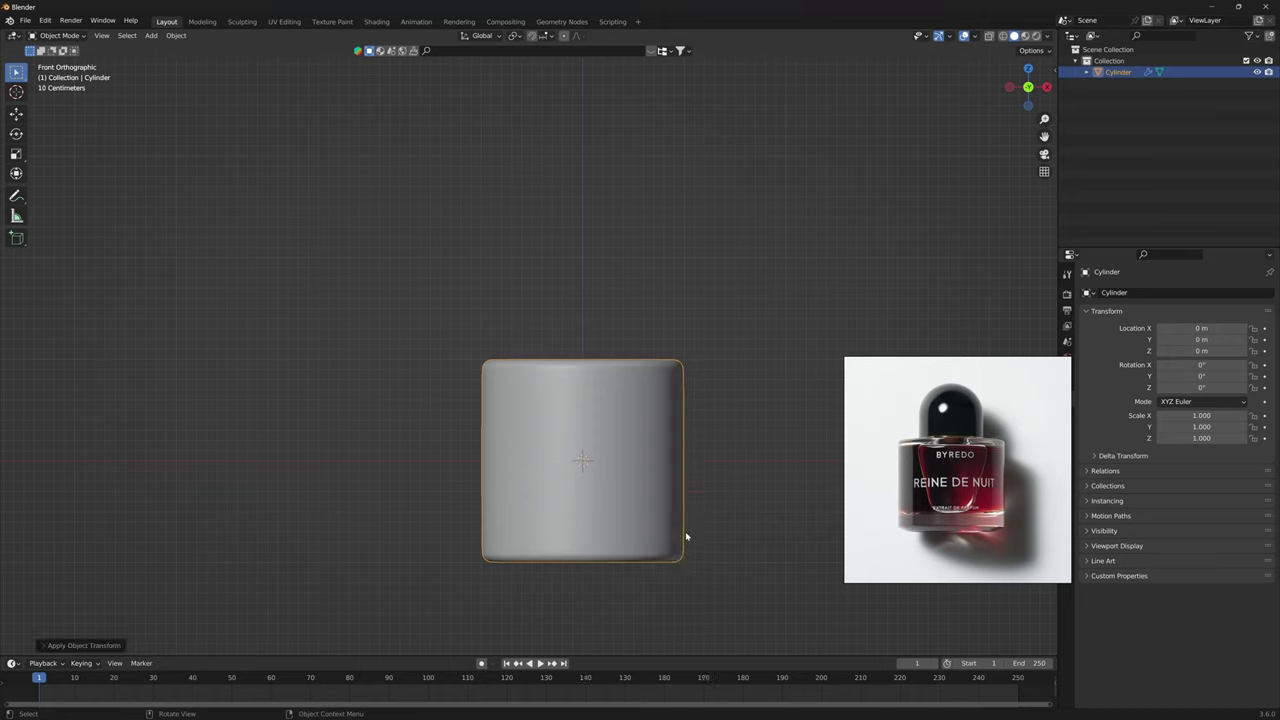
# Inset the cylinder's bottom face, leaving an even ring inside the bevelled rim.
pyautogui.moveTo(731, 555); pyautogui.dragTo(640, 492, button='middle')
pyautogui.scroll(3, 648, 537)
pyautogui.press('Tab')
pyautogui.press('3')
pyautogui.press('i')
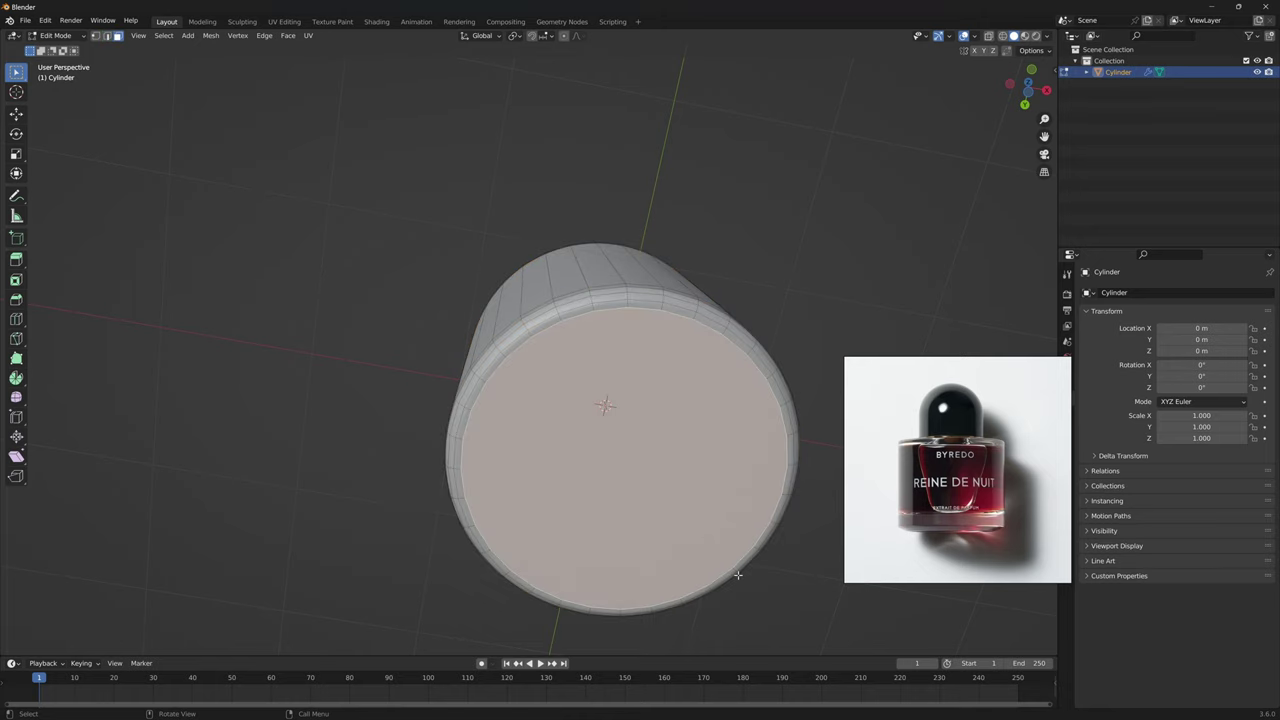
pyautogui.press('i')
pyautogui.click(714, 537)
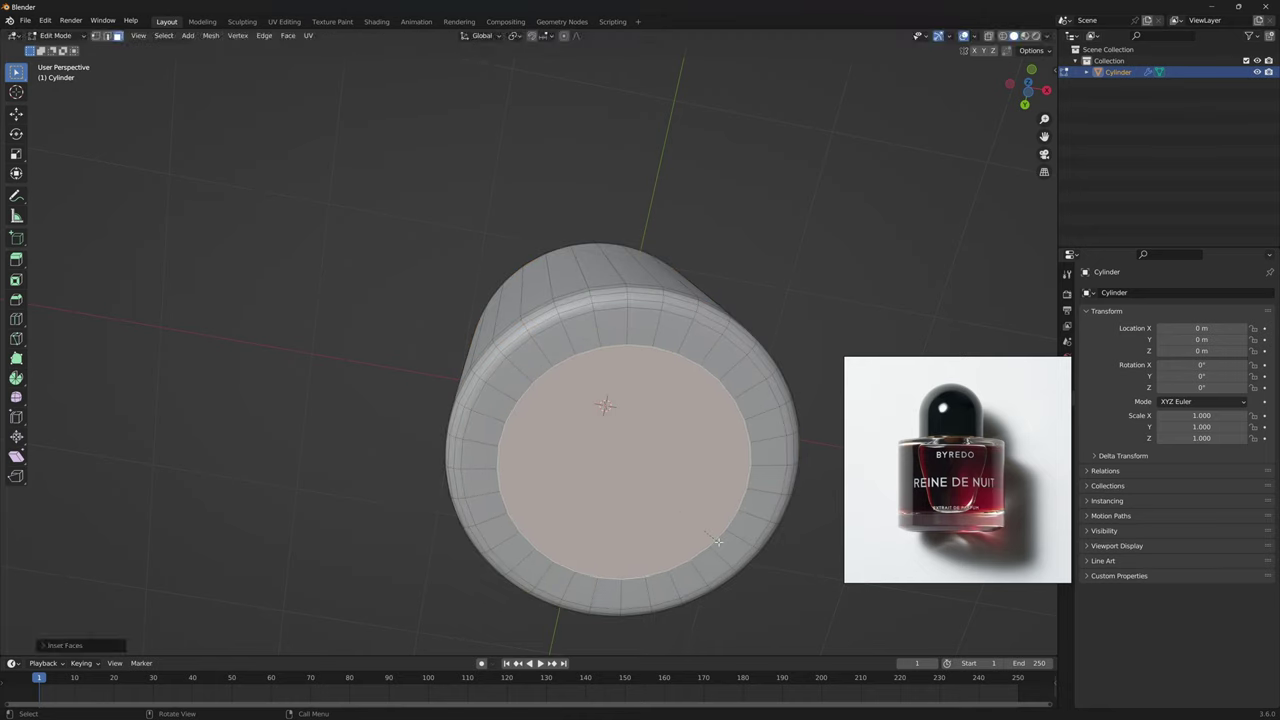
pyautogui.press('Tab')
pyautogui.moveTo(737, 368)
pyautogui.mouseDown(button='middle')
pyautogui.moveTo(743, 357)
pyautogui.moveTo(677, 377)
pyautogui.moveTo(674, 509)
pyautogui.moveTo(586, 423)
pyautogui.moveTo(609, 443)
pyautogui.moveTo(640, 282)
pyautogui.mouseUp(button='middle')
pyautogui.press('Tab')
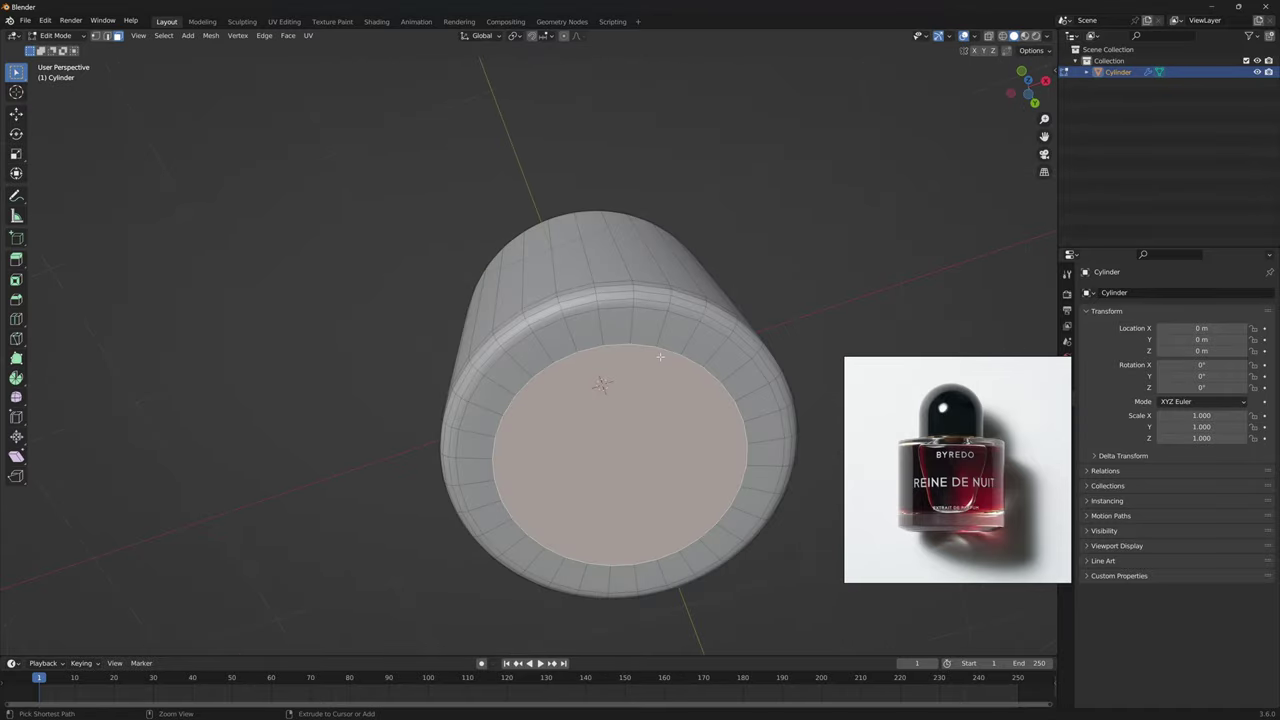
# Inset the cylinder's top face to about two thirds of the body's width.
pyautogui.moveTo(660, 356); pyautogui.dragTo(578, 461, button='middle')
pyautogui.scroll(2, 594, 400)
pyautogui.hotkey('alt', 'z')
pyautogui.click(540, 451)
pyautogui.hotkey('alt', 'z')
pyautogui.scroll(2, 578, 461)
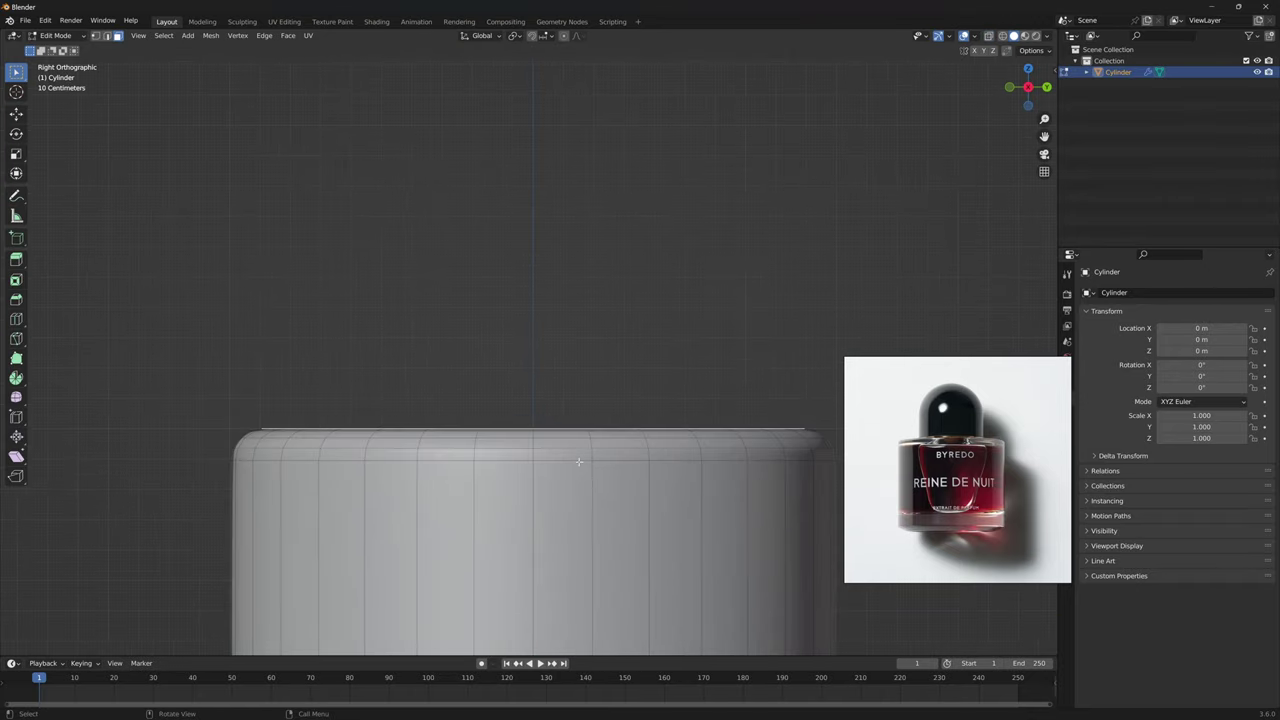
pyautogui.keyDown('shift'); pyautogui.moveTo(679, 484); pyautogui.dragTo(667, 538, button='middle'); pyautogui.keyUp('shift')
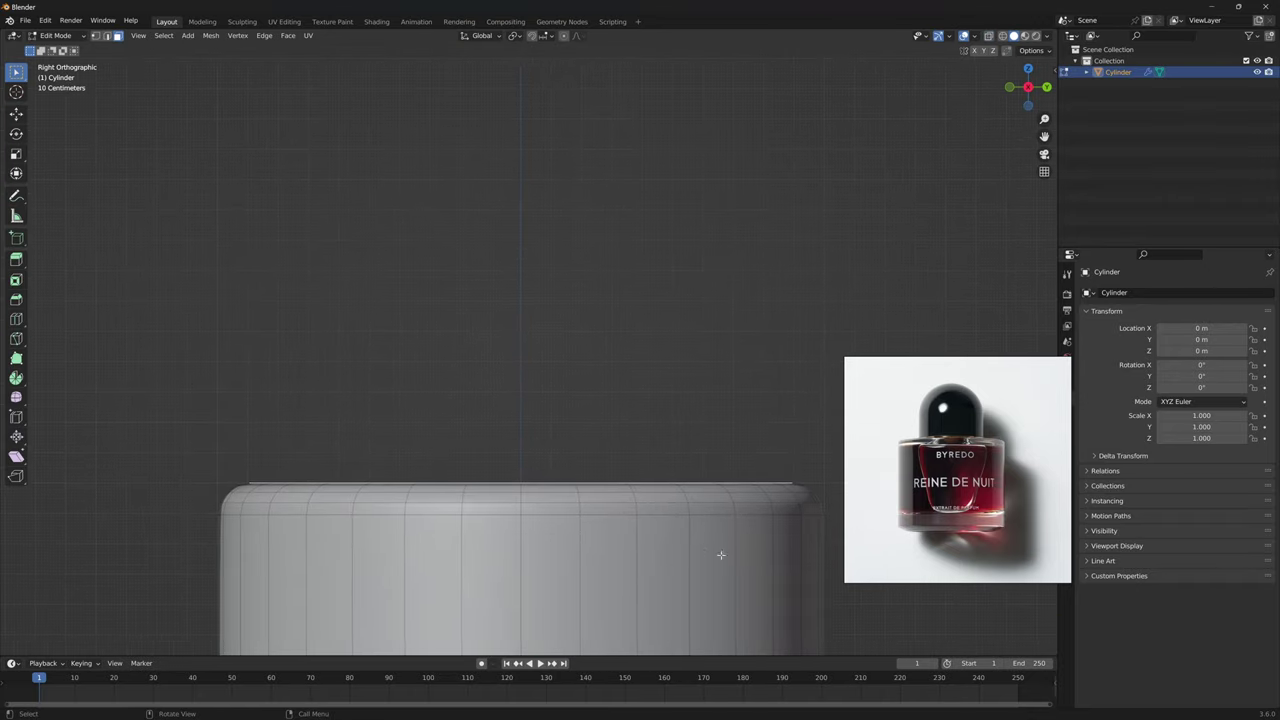
pyautogui.press('i')
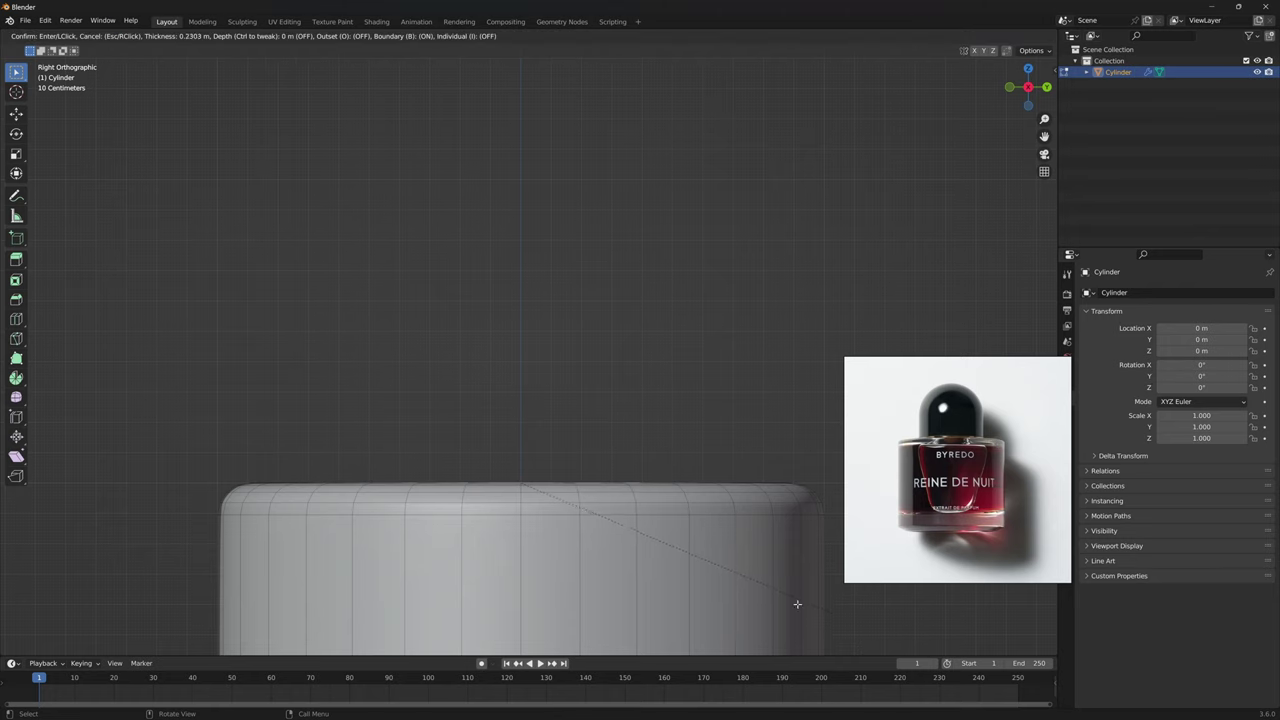
pyautogui.click(319, 199)
pyautogui.moveTo(334, 200); pyautogui.dragTo(665, 490, button='middle')
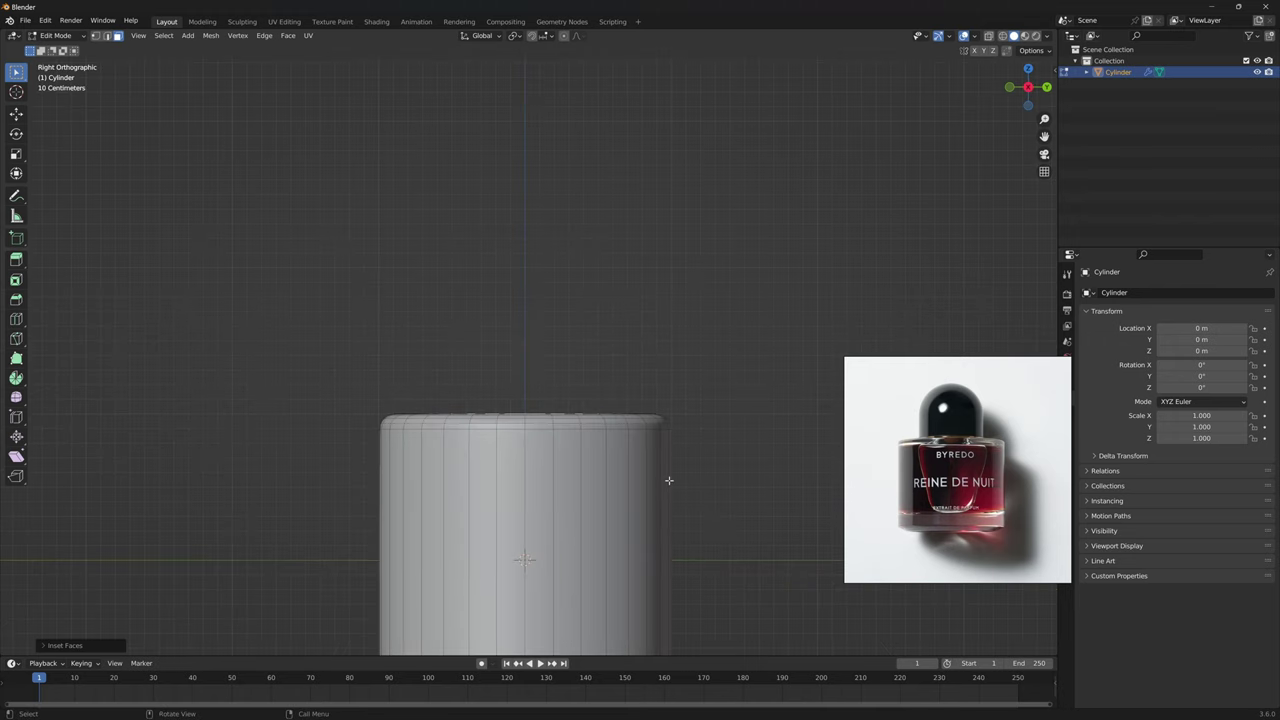
# Extrude the inset top face a short distance upward to form the bottle's neck.
pyautogui.press('e')
pyautogui.click(672, 448)
pyautogui.keyDown('shift'); pyautogui.moveTo(703, 488); pyautogui.dragTo(699, 430, button='middle'); pyautogui.keyUp('shift')
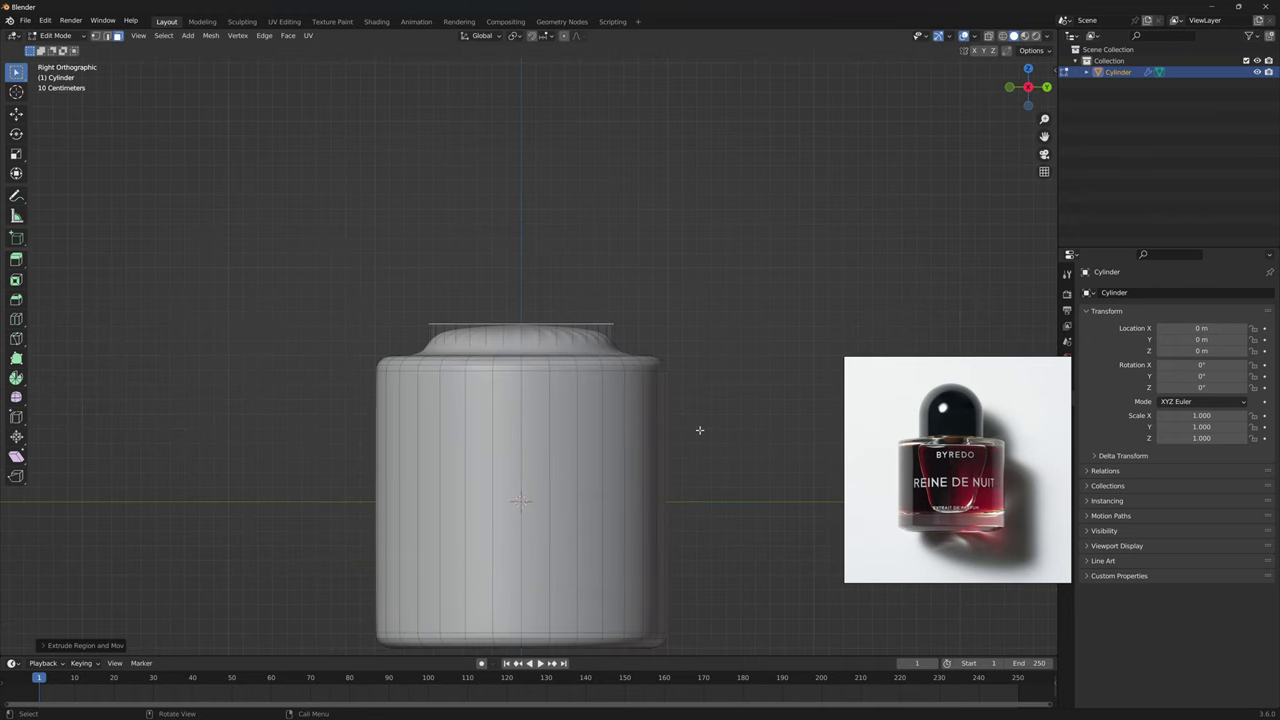
# Bevel the neck's top rim narrowly with 4 segments.
pyautogui.hotkey('ctrl', 'b')
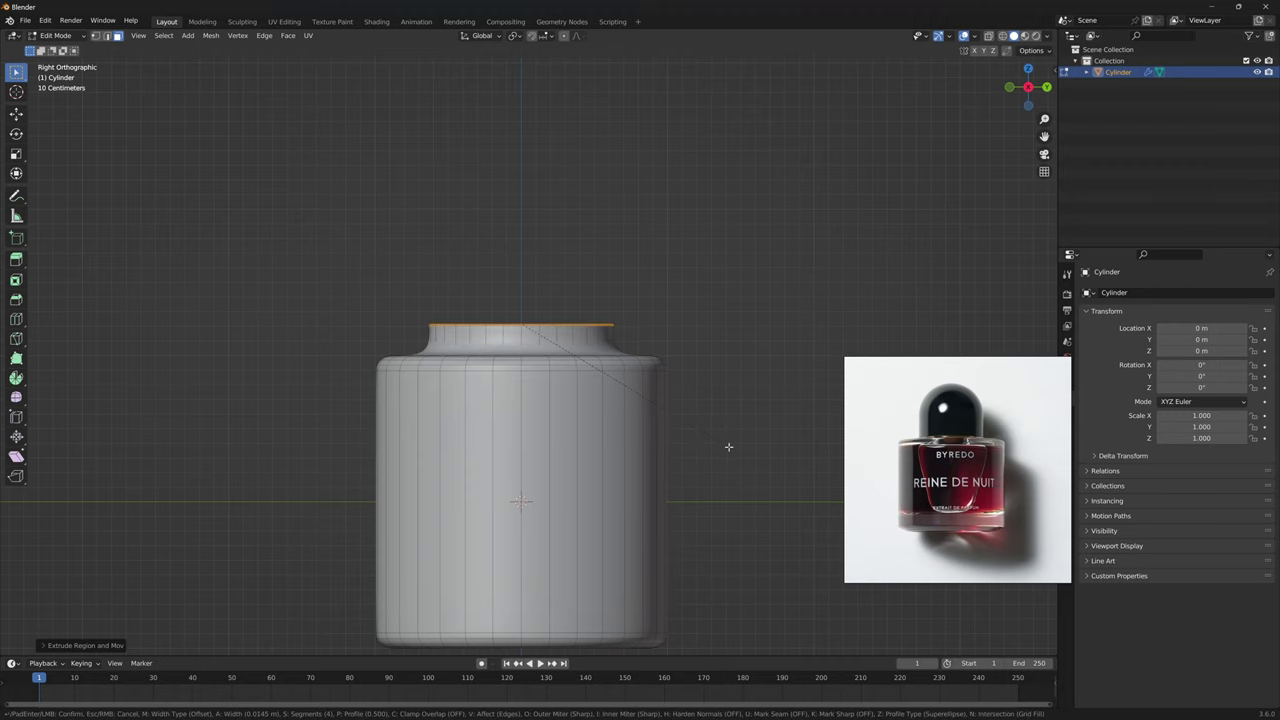
pyautogui.click(700, 397)
pyautogui.moveTo(700, 397); pyautogui.dragTo(557, 429, button='middle')
pyautogui.press('Tab')
pyautogui.rightClick(557, 429)
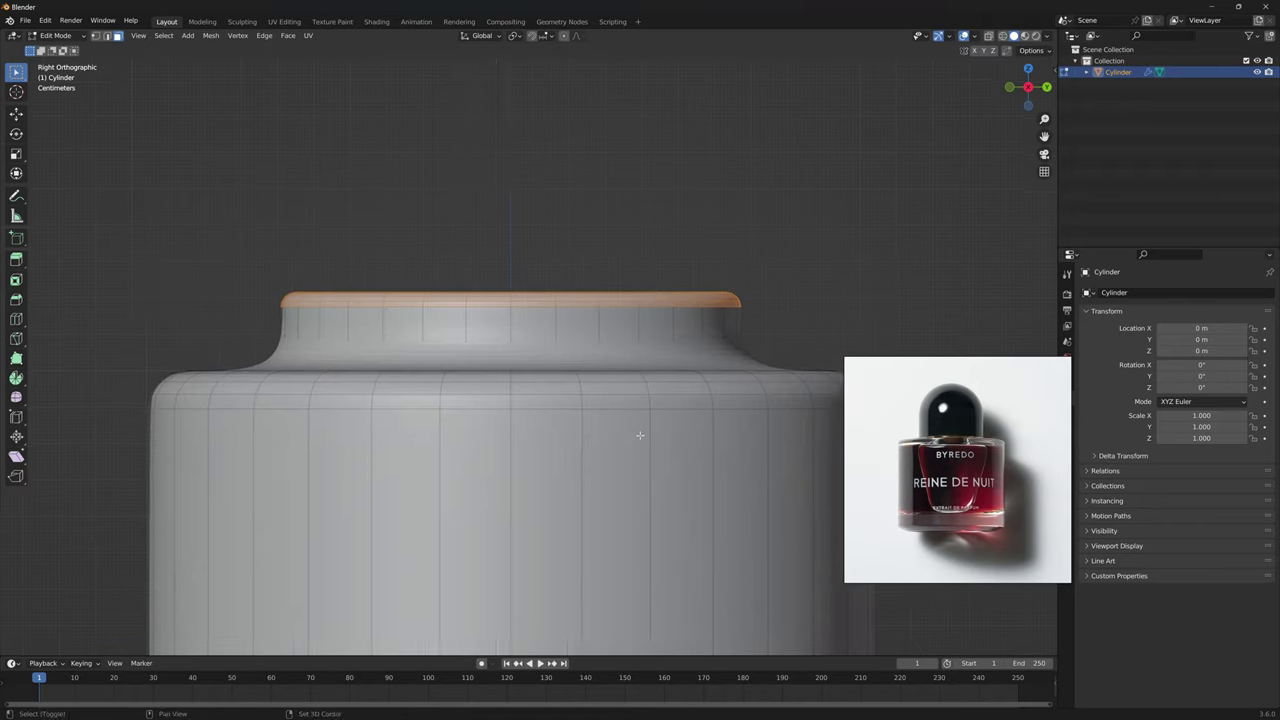
# Slide the lowest edge loop of the body's shoulder bevel slightly down the side wall.
pyautogui.keyDown('shift'); pyautogui.moveTo(634, 437); pyautogui.dragTo(592, 440, button='middle'); pyautogui.keyUp('shift')
pyautogui.scroll(-2, 592, 440)
pyautogui.keyDown('alt'); pyautogui.click(563, 393); pyautogui.keyUp('alt')
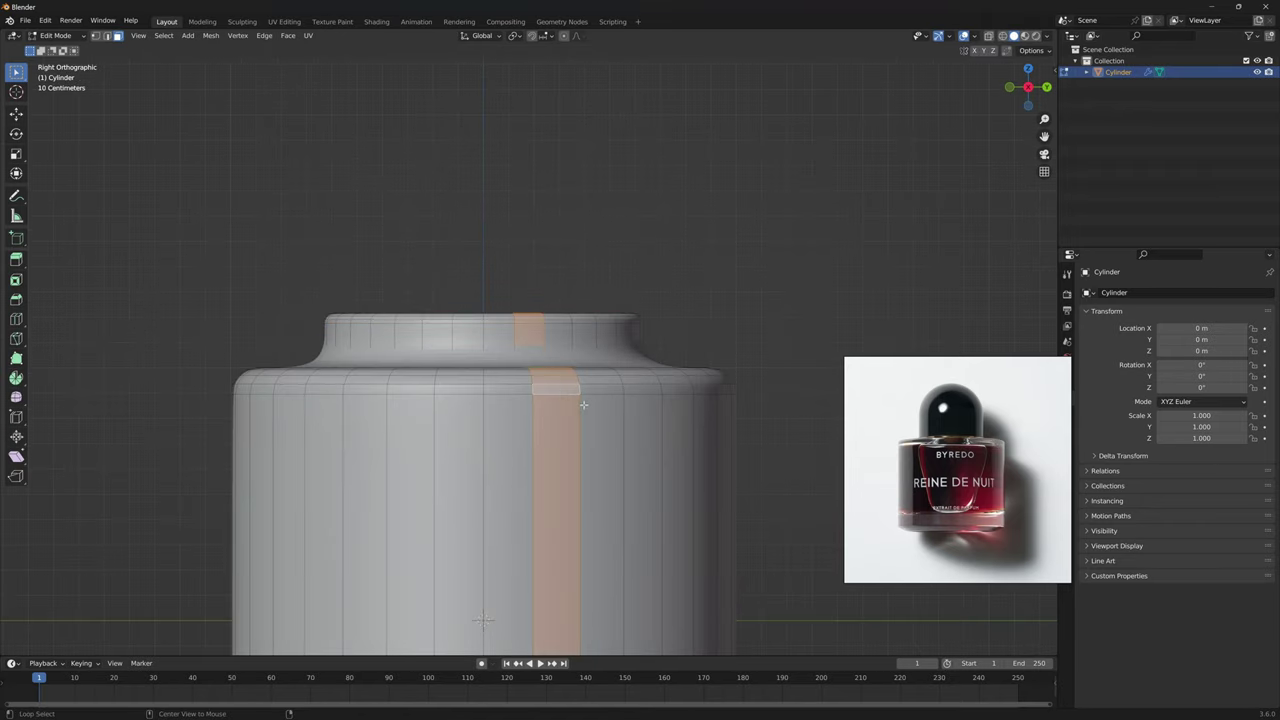
pyautogui.press('2')
pyautogui.keyDown('alt'); pyautogui.click(585, 406); pyautogui.keyUp('alt')
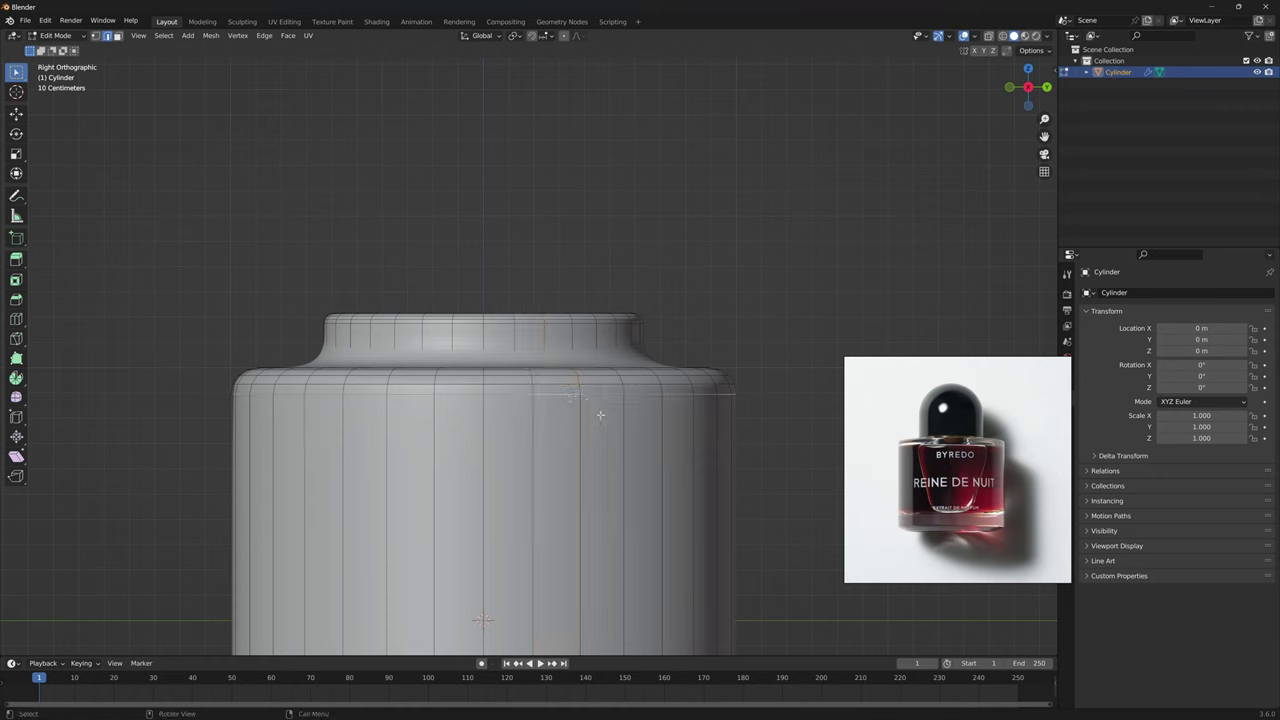
pyautogui.press('g')
pyautogui.press('g')
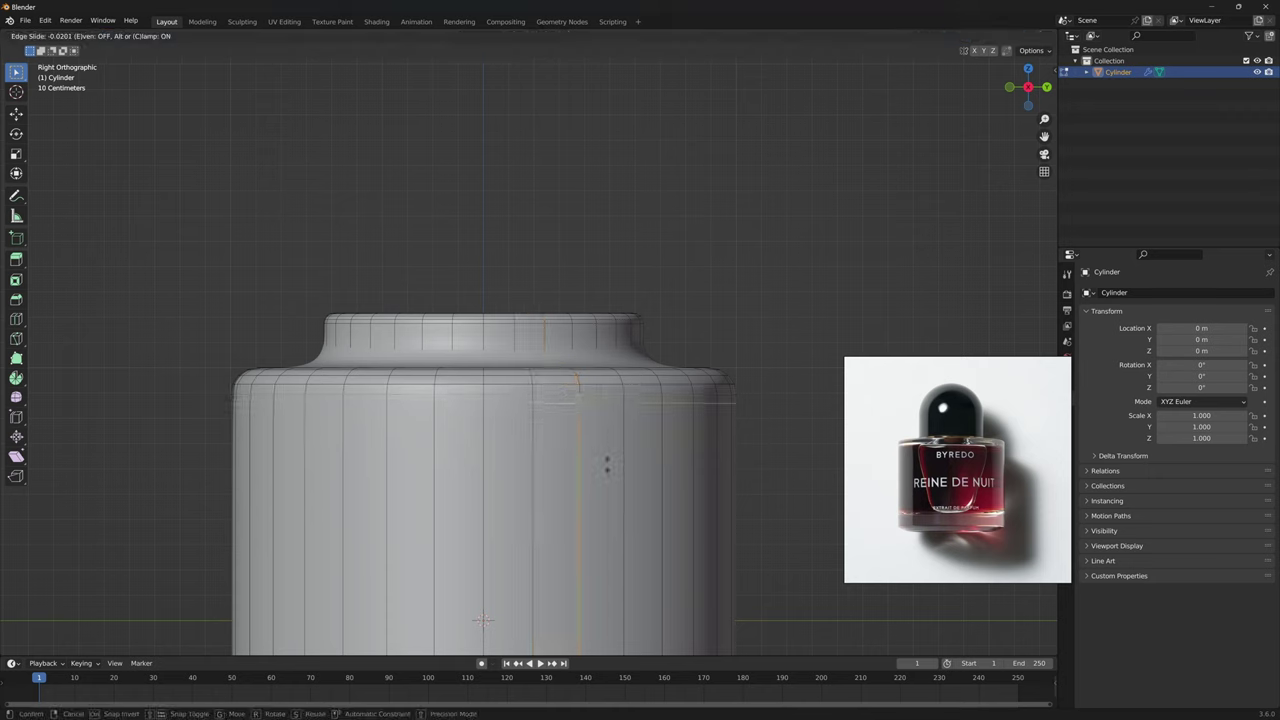
pyautogui.click(626, 365)
# Edge-slide the next shoulder loop above it down by a factor of about 0.44 and check the smoothed bottle shape.
pyautogui.keyDown('alt'); pyautogui.click(634, 388); pyautogui.keyUp('alt')
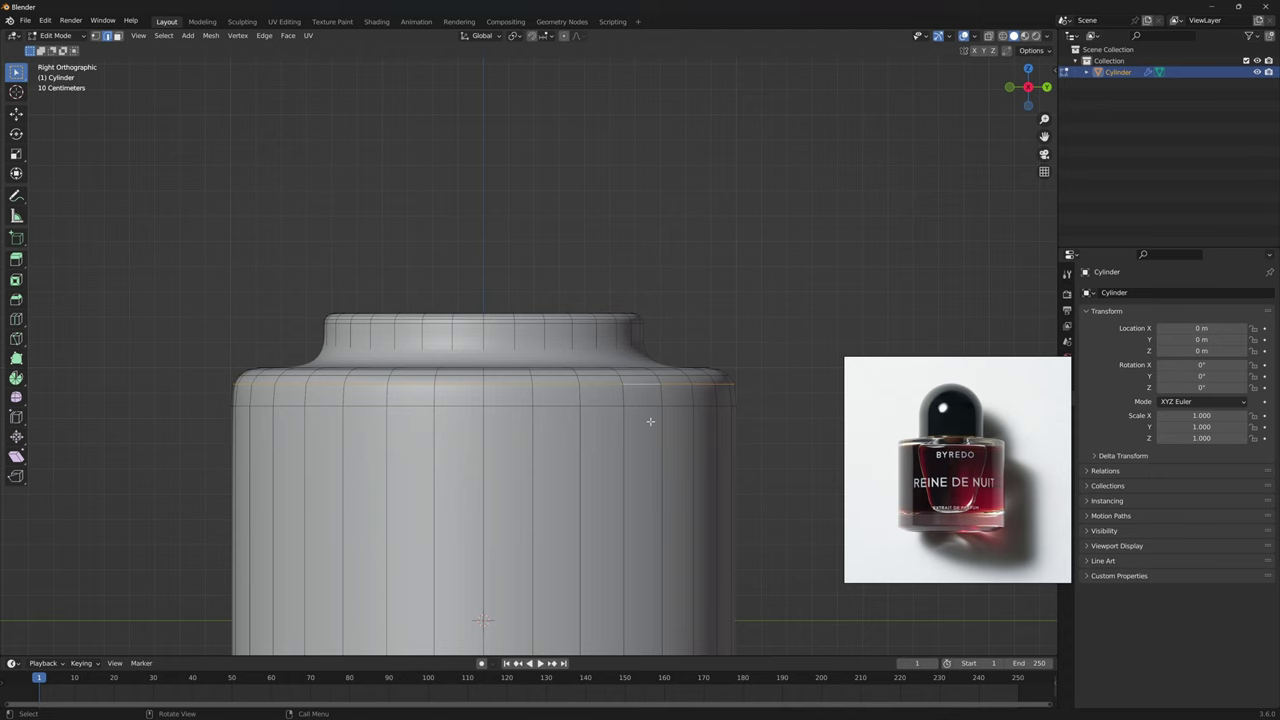
pyautogui.press('g')
pyautogui.press('g')
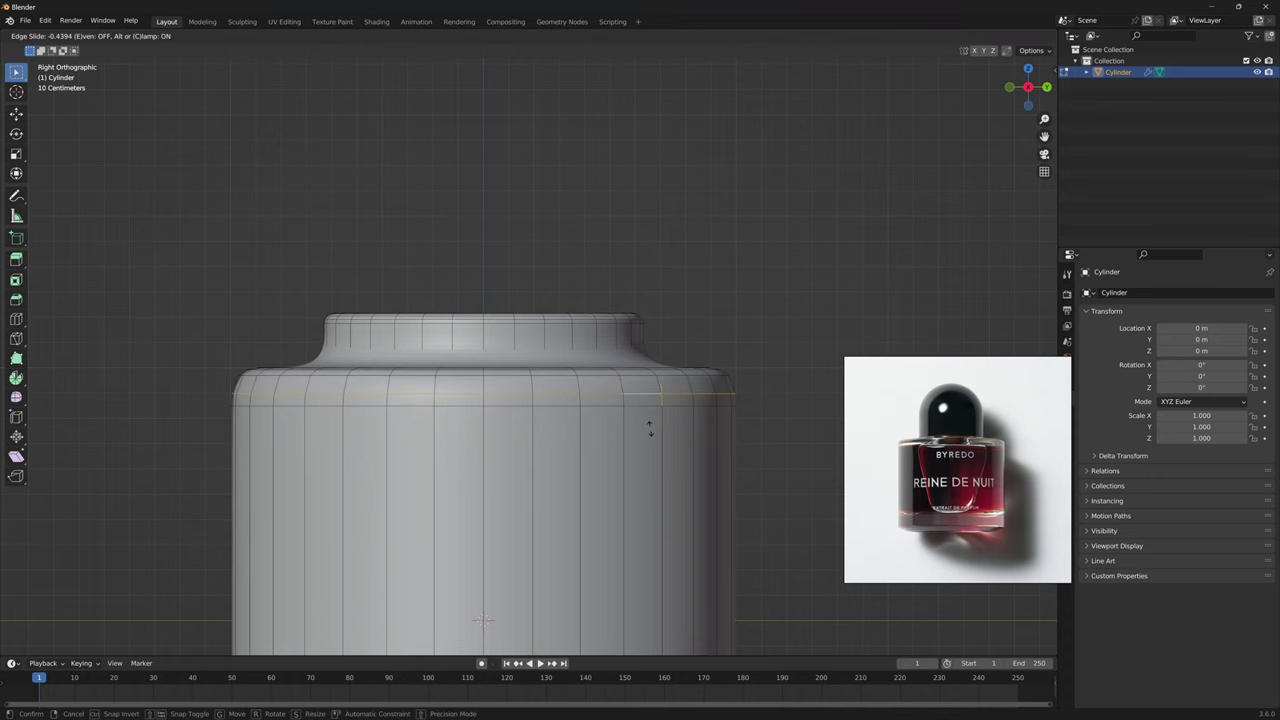
pyautogui.click(649, 427)
pyautogui.press('Tab')
pyautogui.scroll(-6, 664, 426)
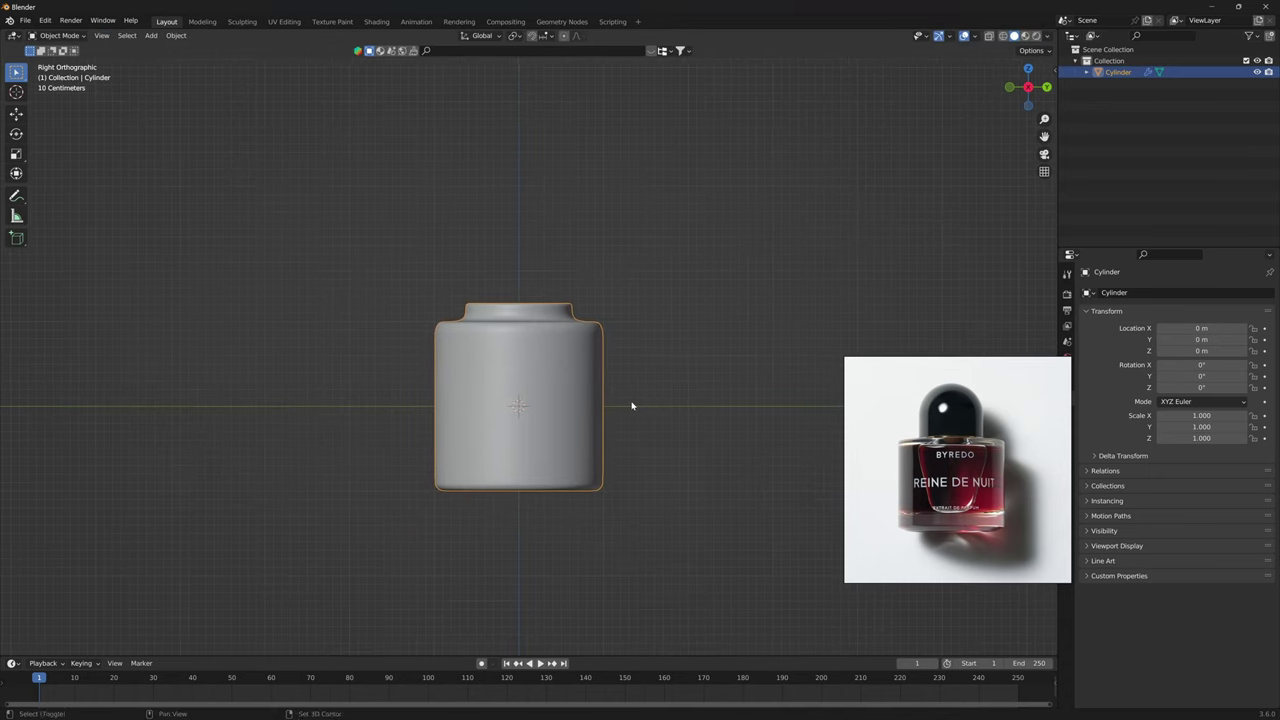
pyautogui.scroll(5, 632, 405)
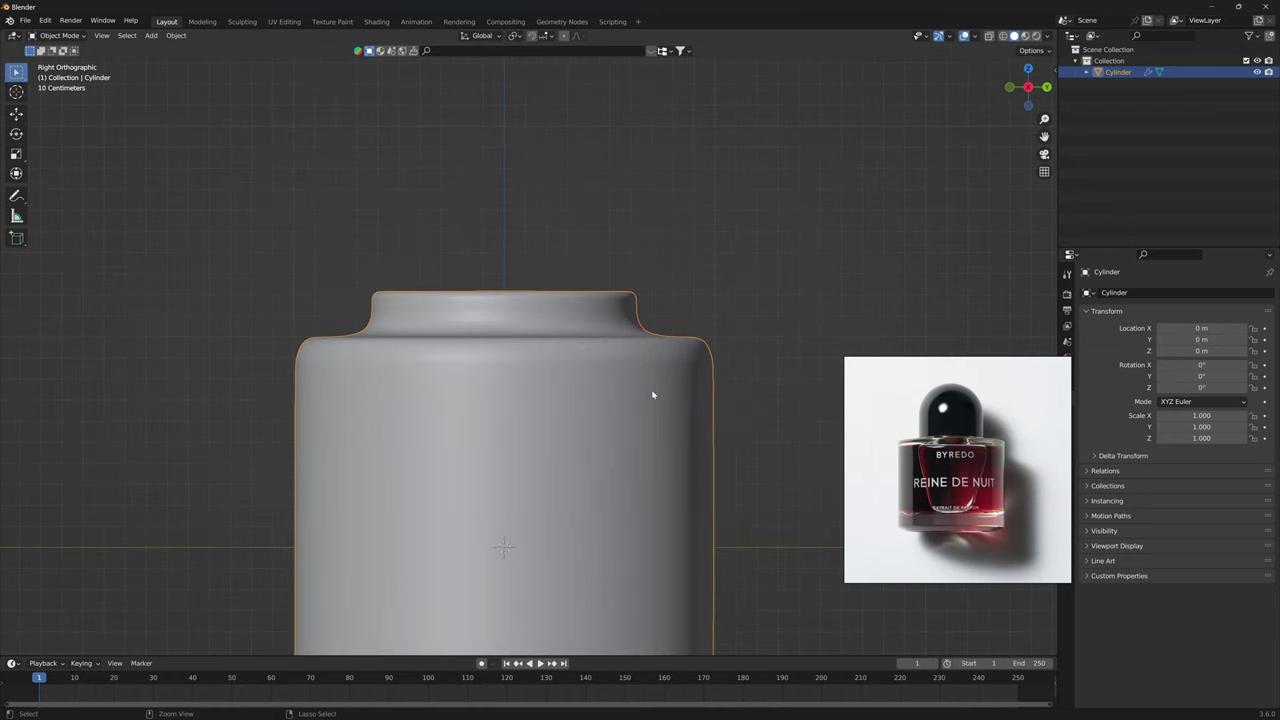
pyautogui.press('Tab')
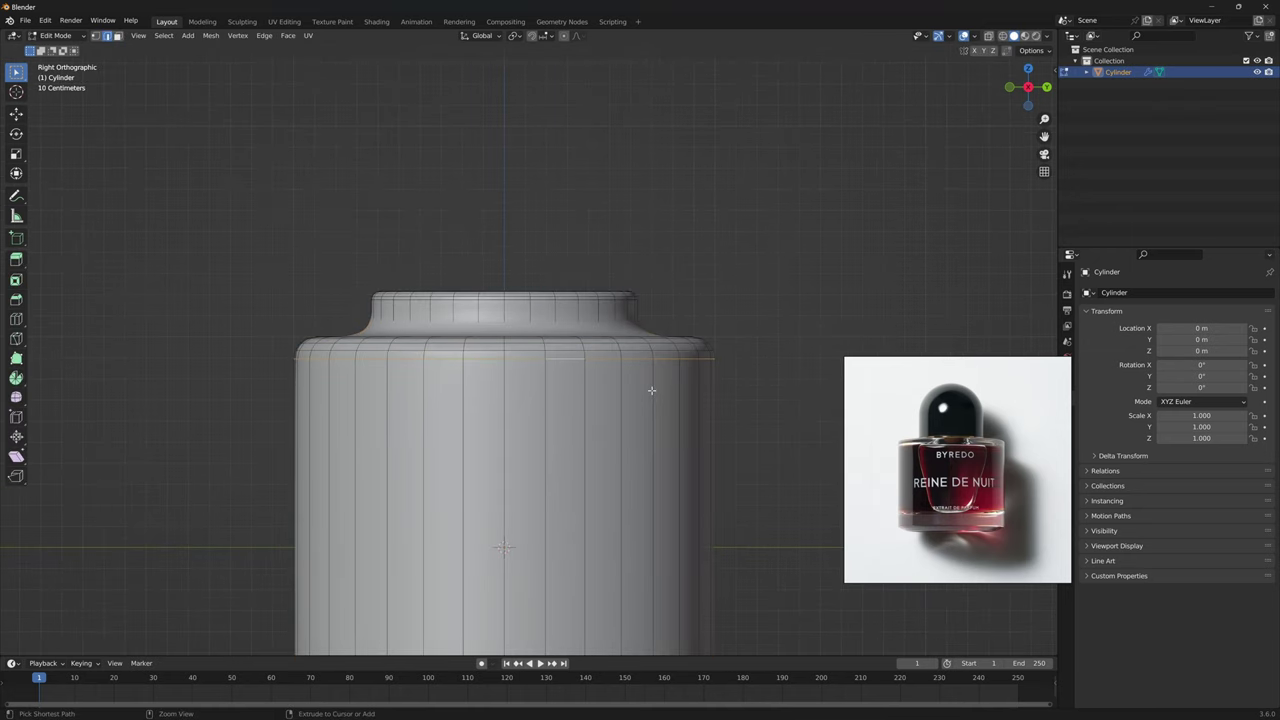
# Extrude the neck's top face about 0.32 m down into the body to open the bottle's cavity.
pyautogui.press('Tab')
pyautogui.scroll(-4, 654, 397)
pyautogui.scroll(2, 652, 385)
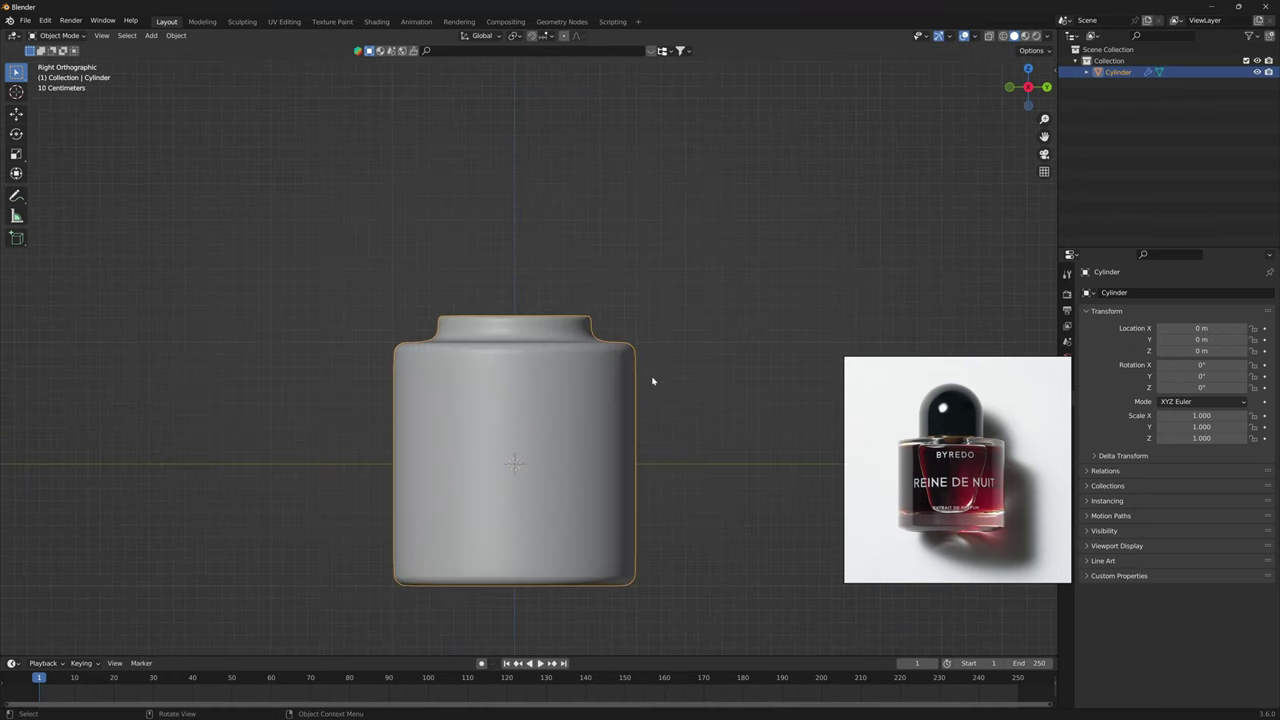
pyautogui.moveTo(652, 381); pyautogui.dragTo(634, 423, button='middle')
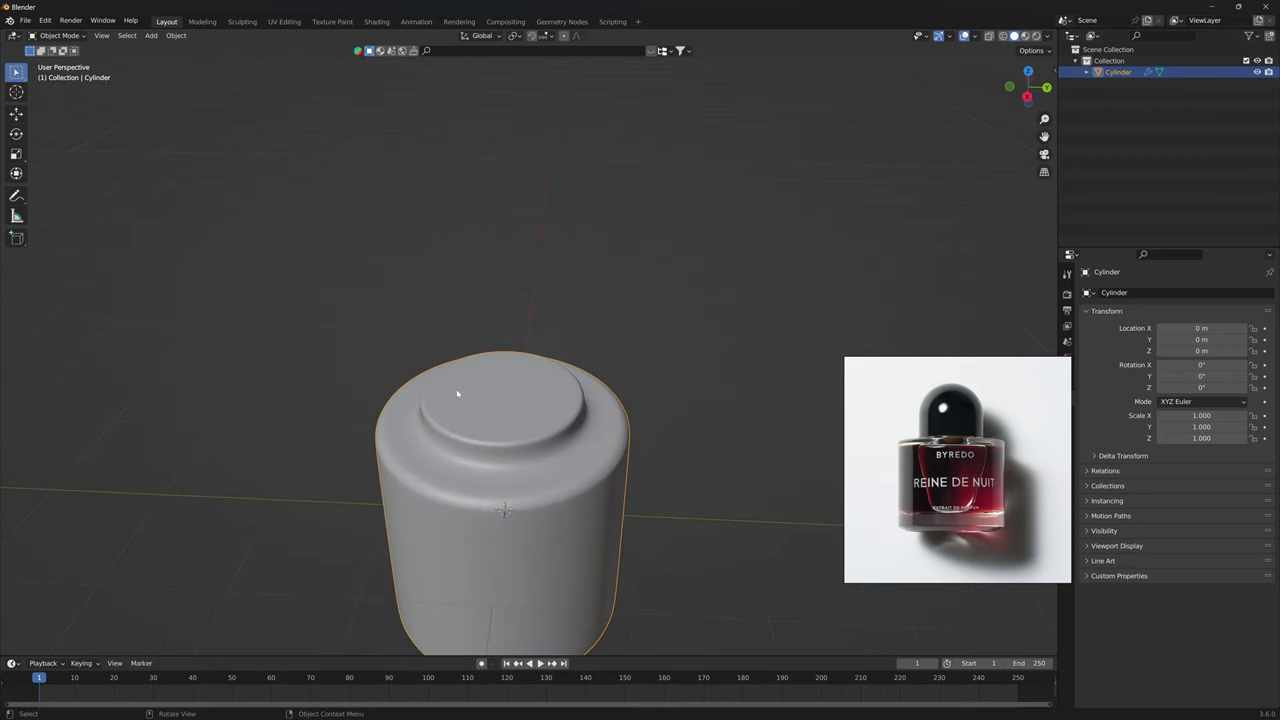
pyautogui.press('Tab')
pyautogui.press('3')
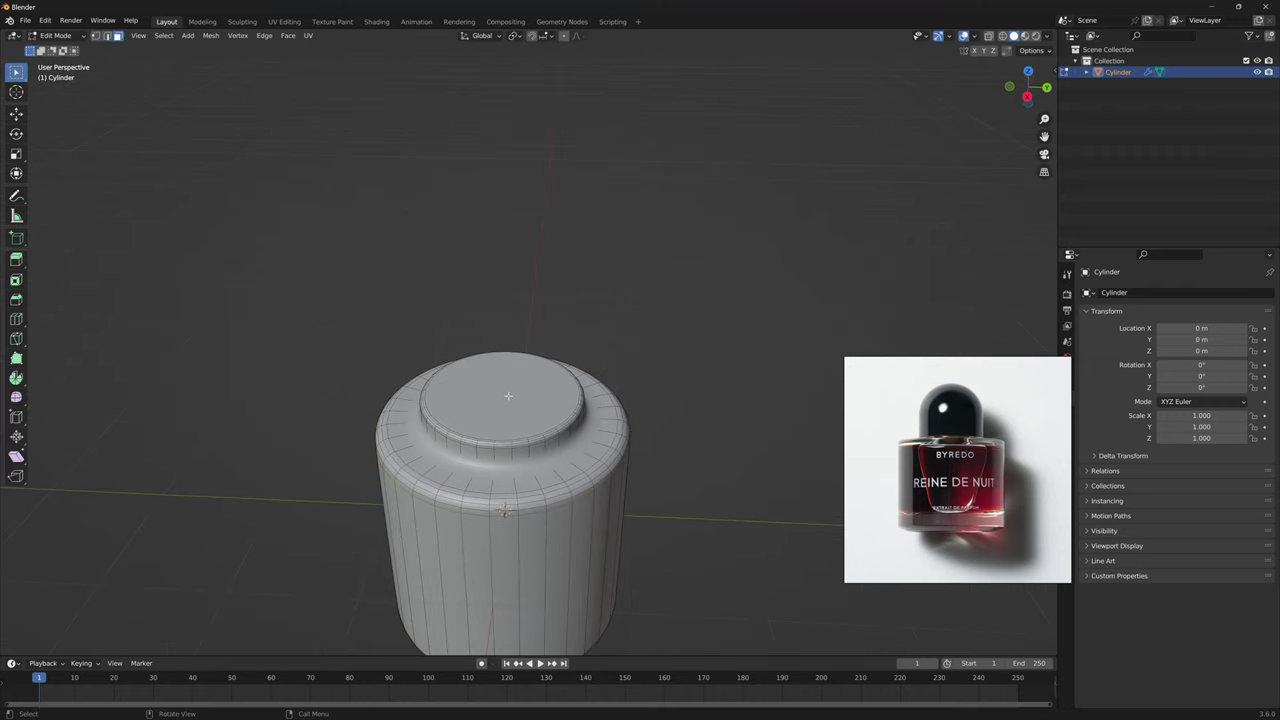
pyautogui.click(506, 395)
pyautogui.moveTo(506, 395); pyautogui.dragTo(643, 426, button='middle')
pyautogui.scroll(-3, 600, 460)
pyautogui.scroll(4, 603, 403)
pyautogui.hotkey('alt', 'z')
pyautogui.press('e')
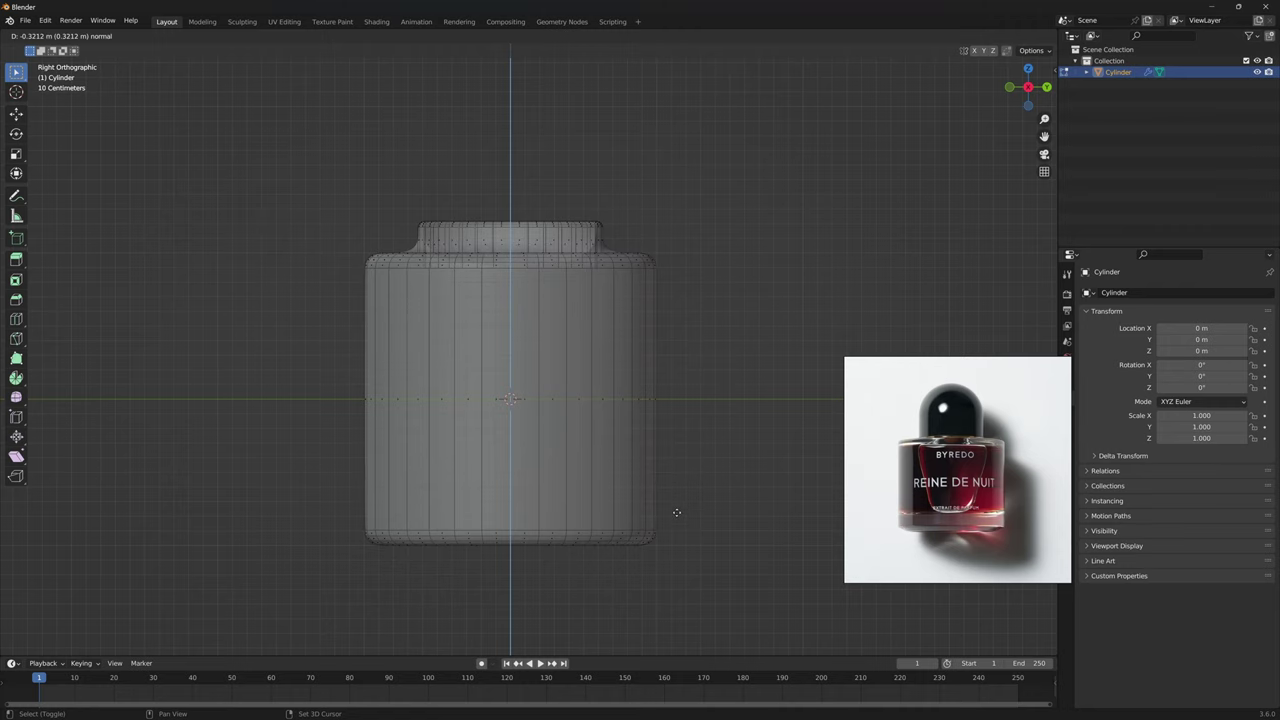
pyautogui.click(676, 516)
pyautogui.scroll(3, 703, 371)
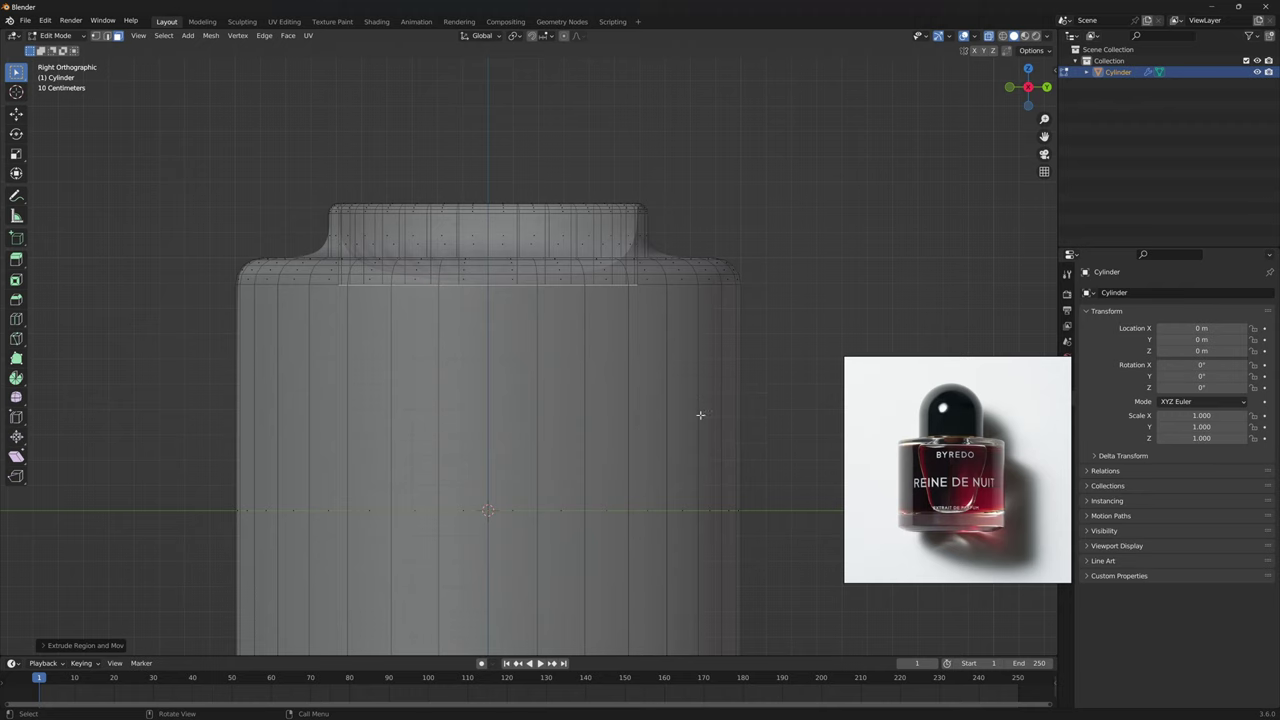
# Scale the cavity's floor face out by about 1.6 to nearly the body's width and extrude it down to slightly above the base.
pyautogui.press('s')
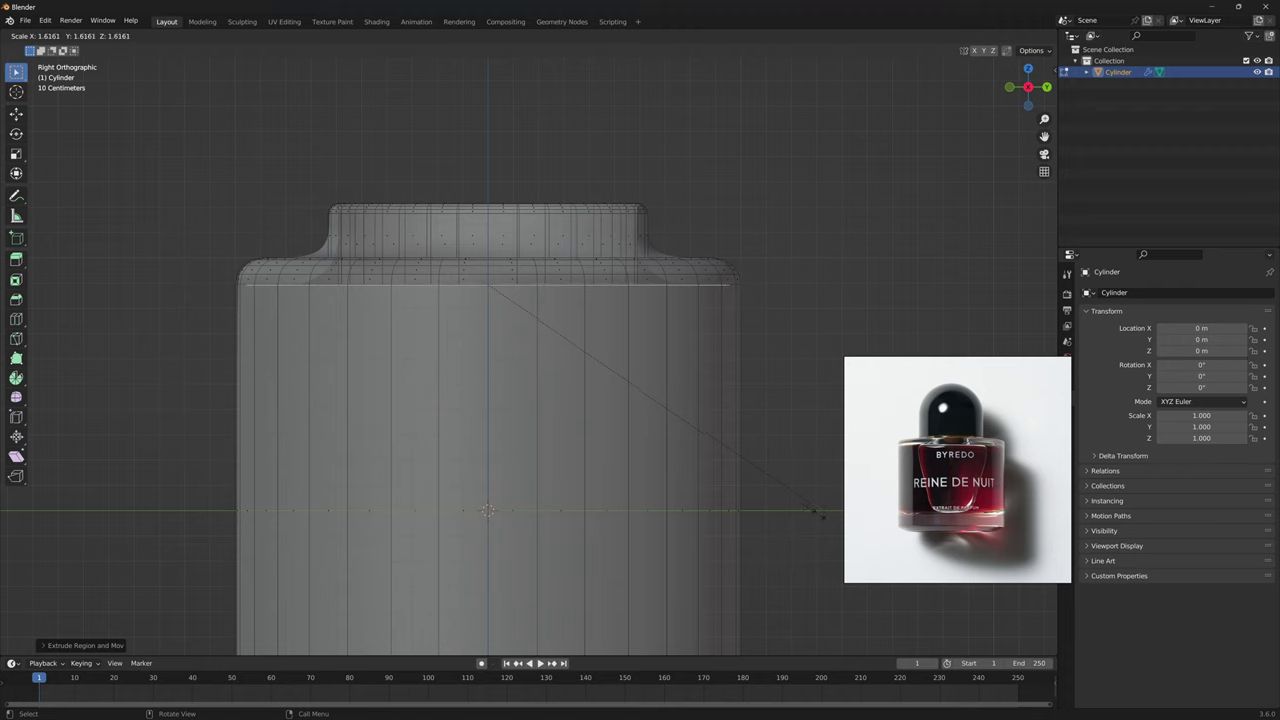
pyautogui.click(818, 514)
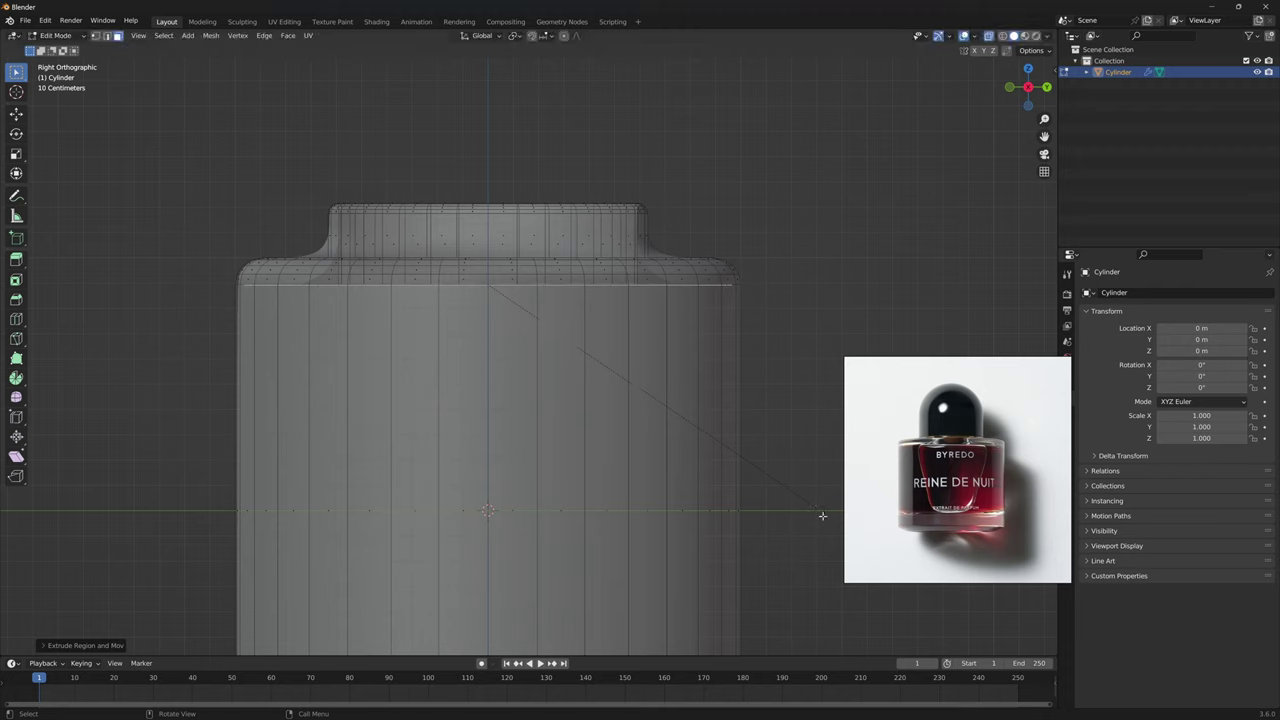
pyautogui.keyDown('shift'); pyautogui.moveTo(794, 529); pyautogui.dragTo(806, 371, button='middle'); pyautogui.keyUp('shift')
pyautogui.scroll(-3, 806, 371)
pyautogui.press('e')
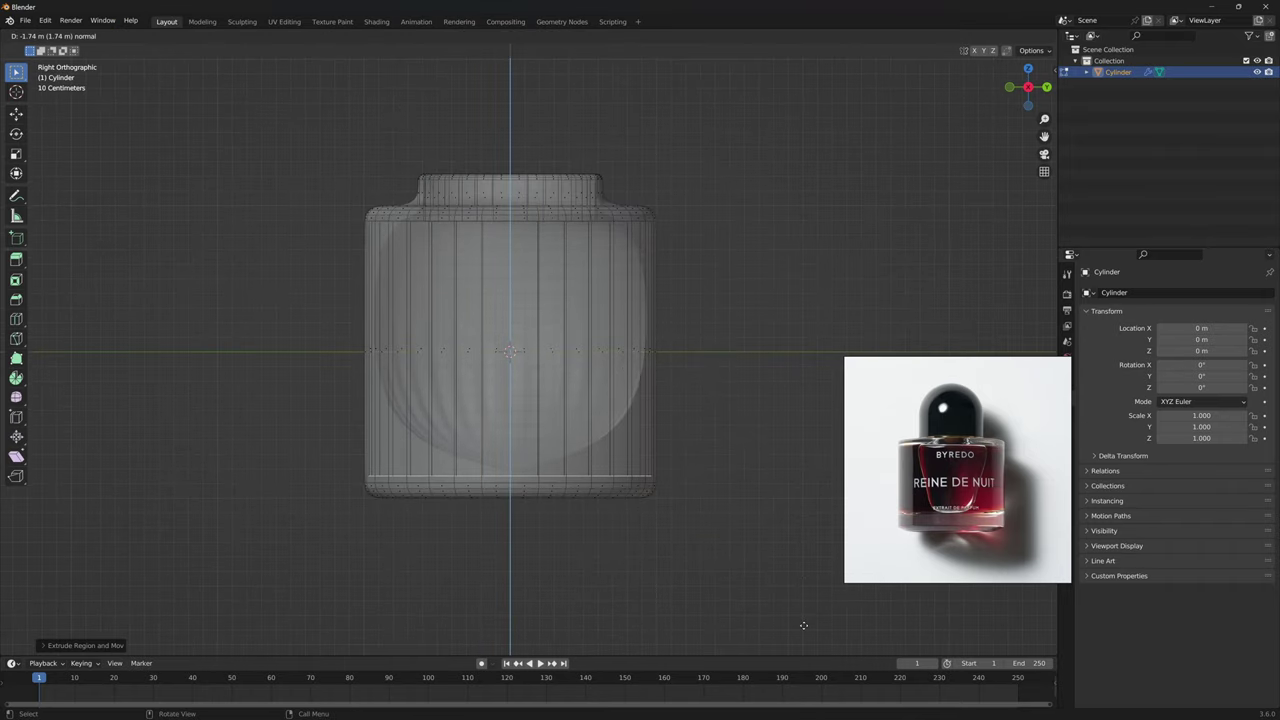
pyautogui.click(807, 593)
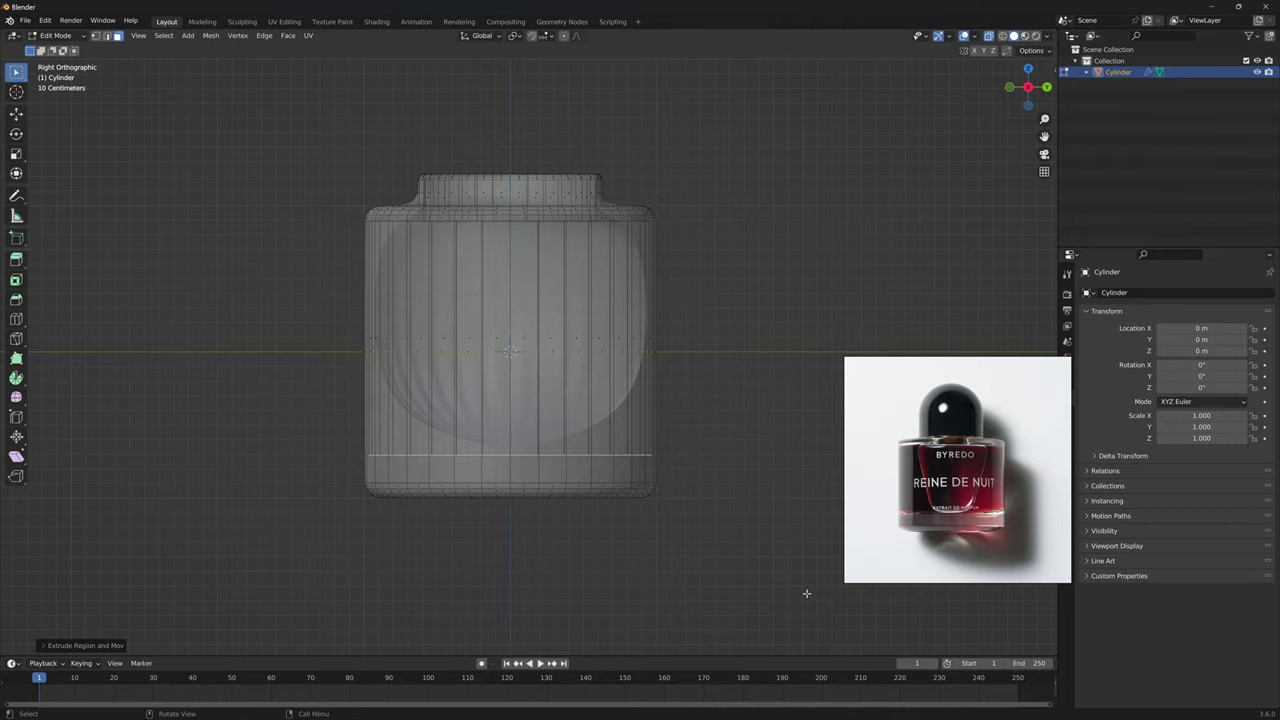
# Bevel the cavity's bottom edge narrowly with 4 segments and check the inner wall in X-ray view.
pyautogui.scroll(2, 710, 471)
pyautogui.moveTo(640, 302); pyautogui.dragTo(628, 248, button='middle')
pyautogui.scroll(-1, 628, 248)
pyautogui.hotkey('alt', 'z')
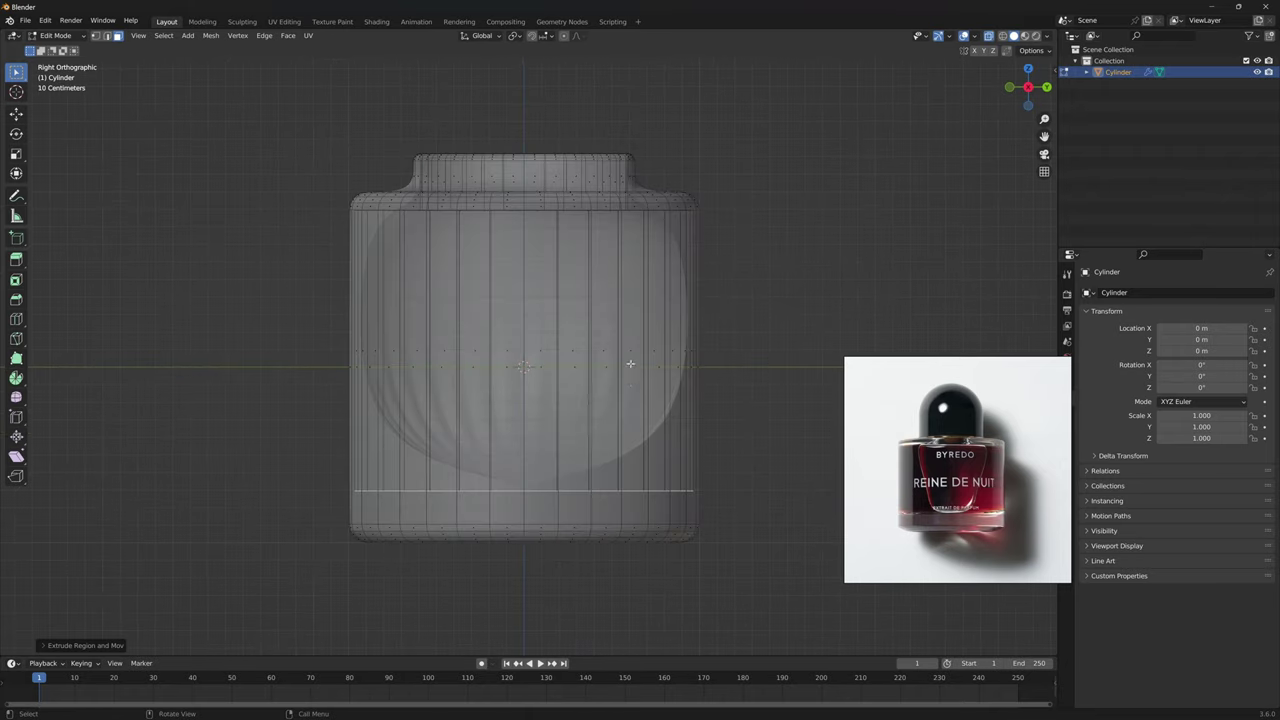
pyautogui.keyDown('shift'); pyautogui.moveTo(636, 433); pyautogui.dragTo(626, 389, button='middle'); pyautogui.keyUp('shift')
pyautogui.hotkey('ctrl', 'b')
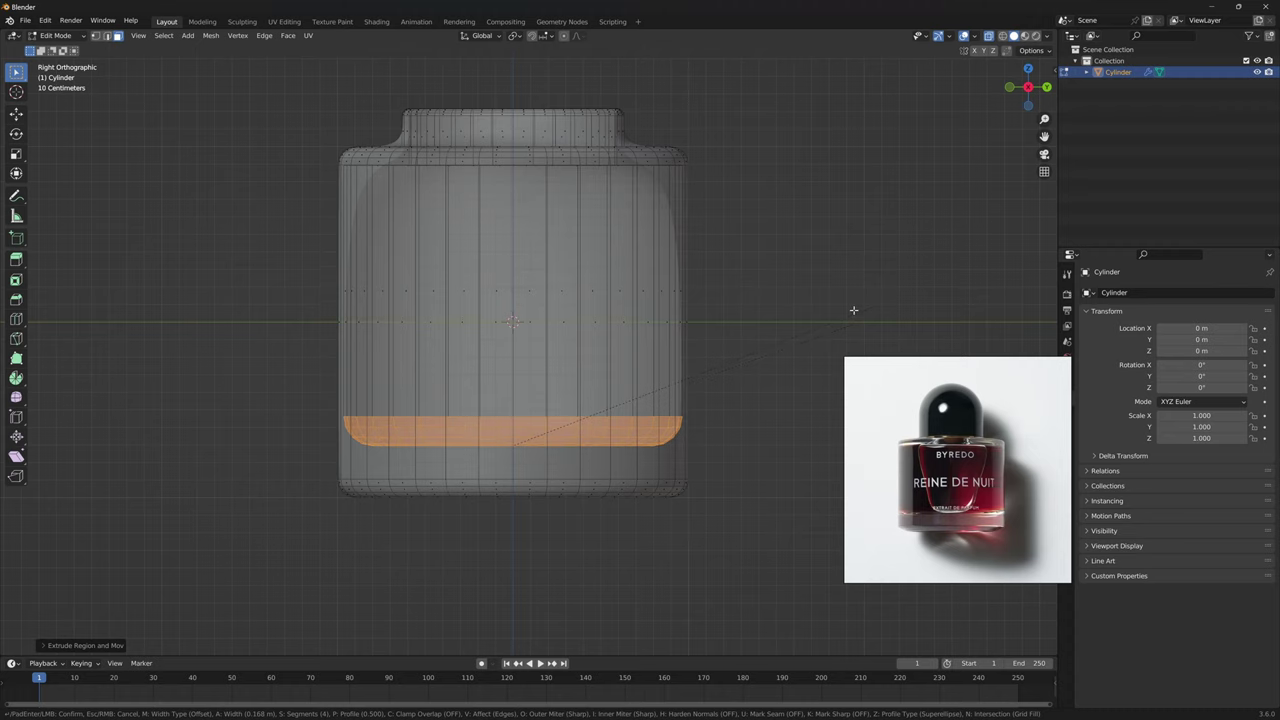
pyautogui.click(720, 379)
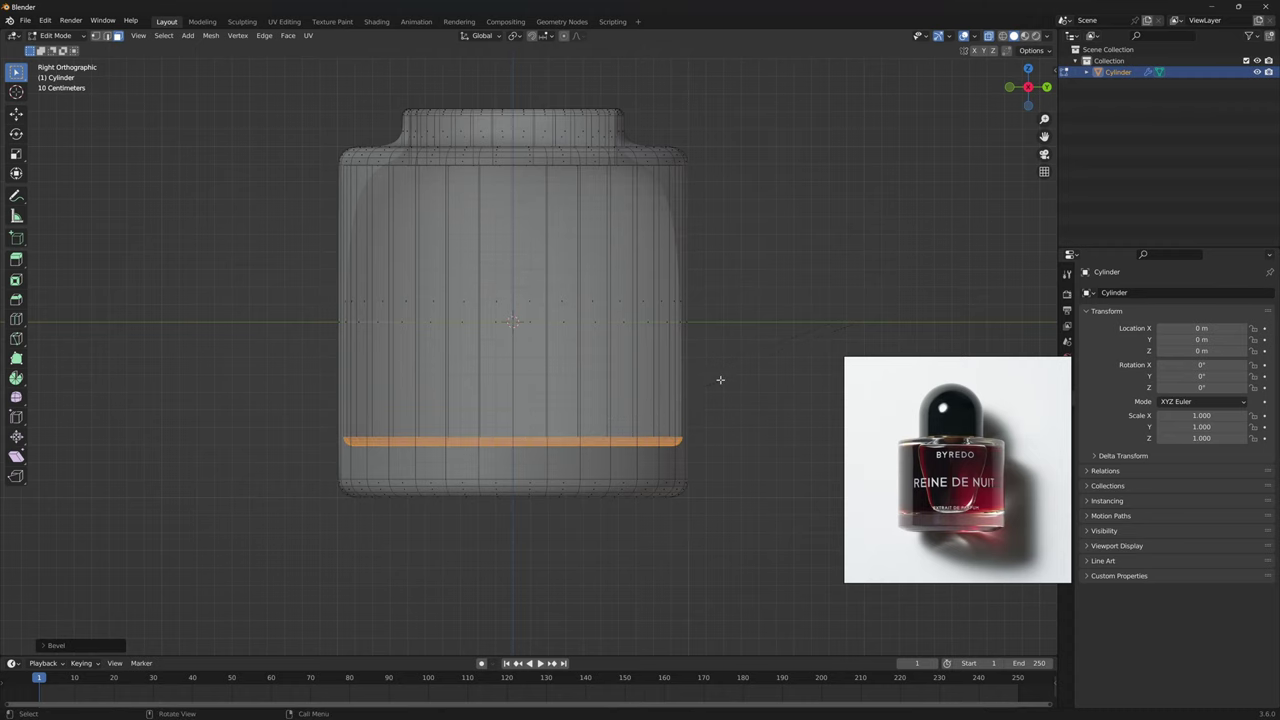
pyautogui.press('Tab')
pyautogui.scroll(-3, 720, 380)
pyautogui.keyDown('alt'); pyautogui.scroll(1, 723, 383); pyautogui.keyUp('alt')
pyautogui.hotkey('alt', 'z')
pyautogui.hotkey('alt', 'z')
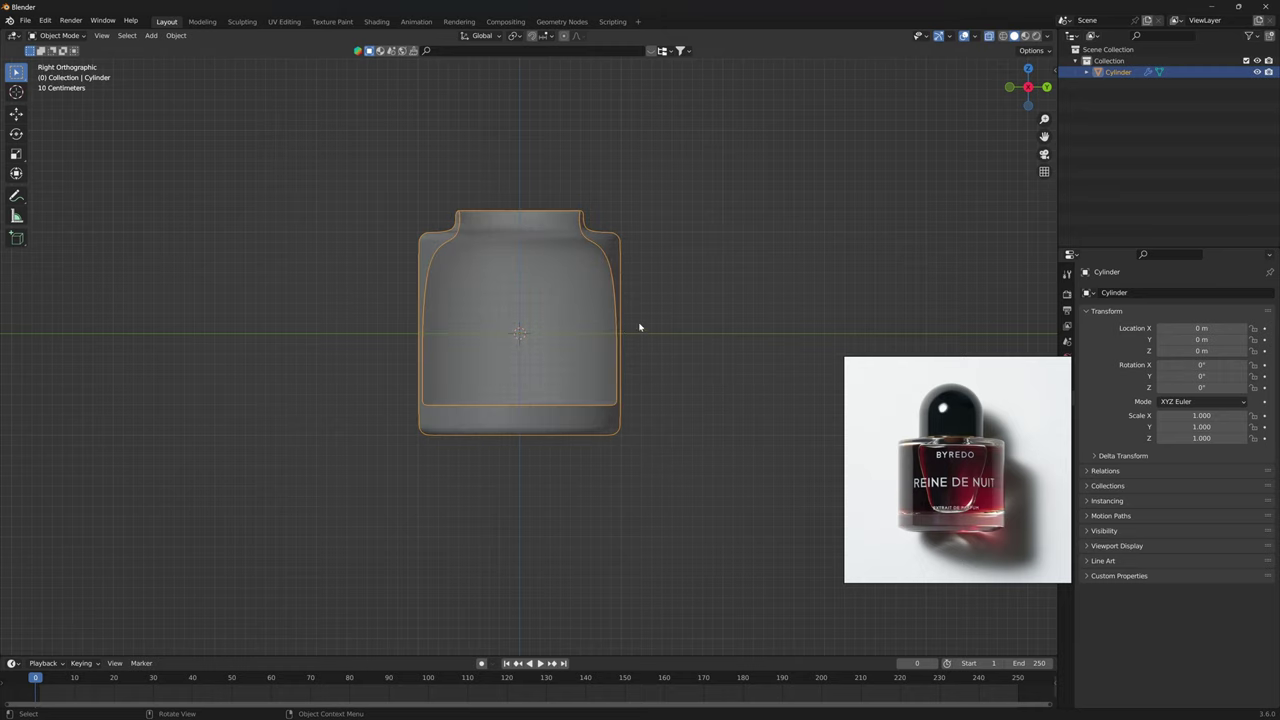
pyautogui.scroll(4, 640, 327)
# Bevel the inner edge loop where the neck opening meets the cavity by about 0.2 m with 4 segments.
pyautogui.press('Tab')
pyautogui.hotkey('alt', 'z')
pyautogui.moveTo(563, 303); pyautogui.dragTo(559, 256, button='middle')
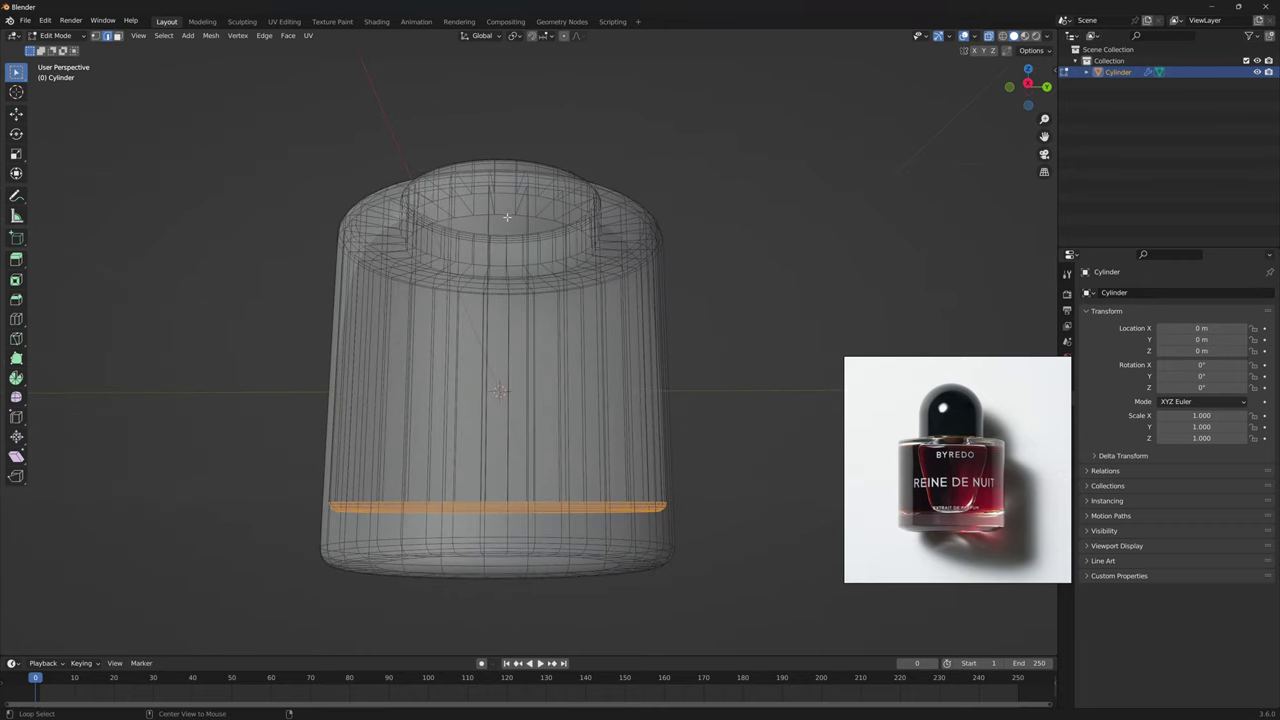
pyautogui.moveTo(507, 216); pyautogui.dragTo(571, 326, button='middle')
pyautogui.keyDown('alt'); pyautogui.click(501, 184); pyautogui.keyUp('alt')
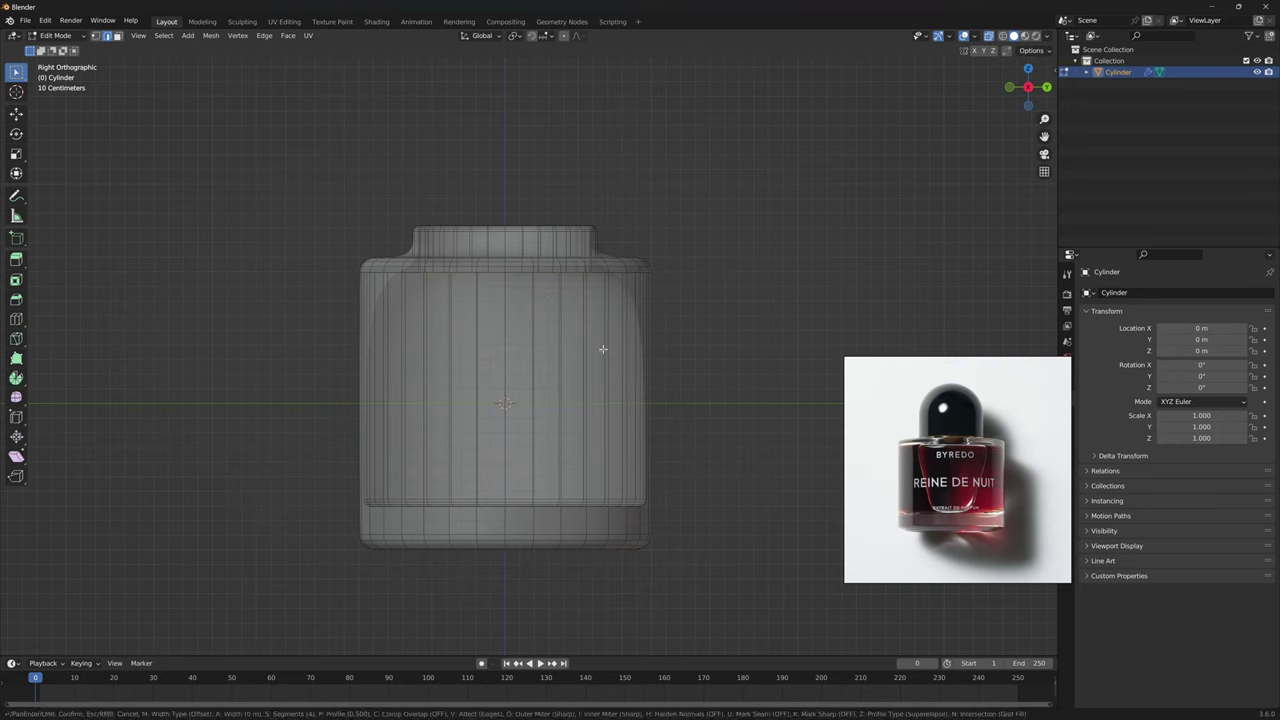
pyautogui.keyDown('alt'); pyautogui.click(603, 351); pyautogui.keyUp('alt')
pyautogui.hotkey('ctrl', 'b')
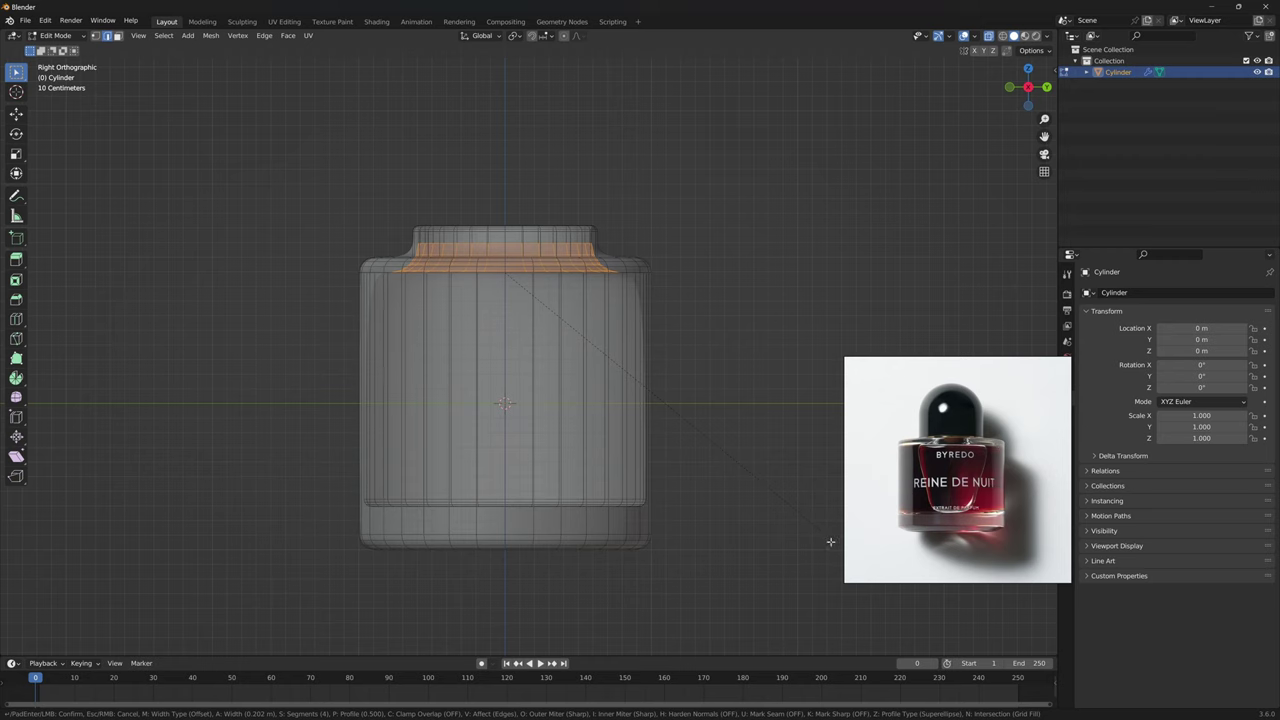
pyautogui.click(858, 582)
# Try to add an edge loop near the upper end of the body's outer side wall.
pyautogui.hotkey('ctrl', 'r')
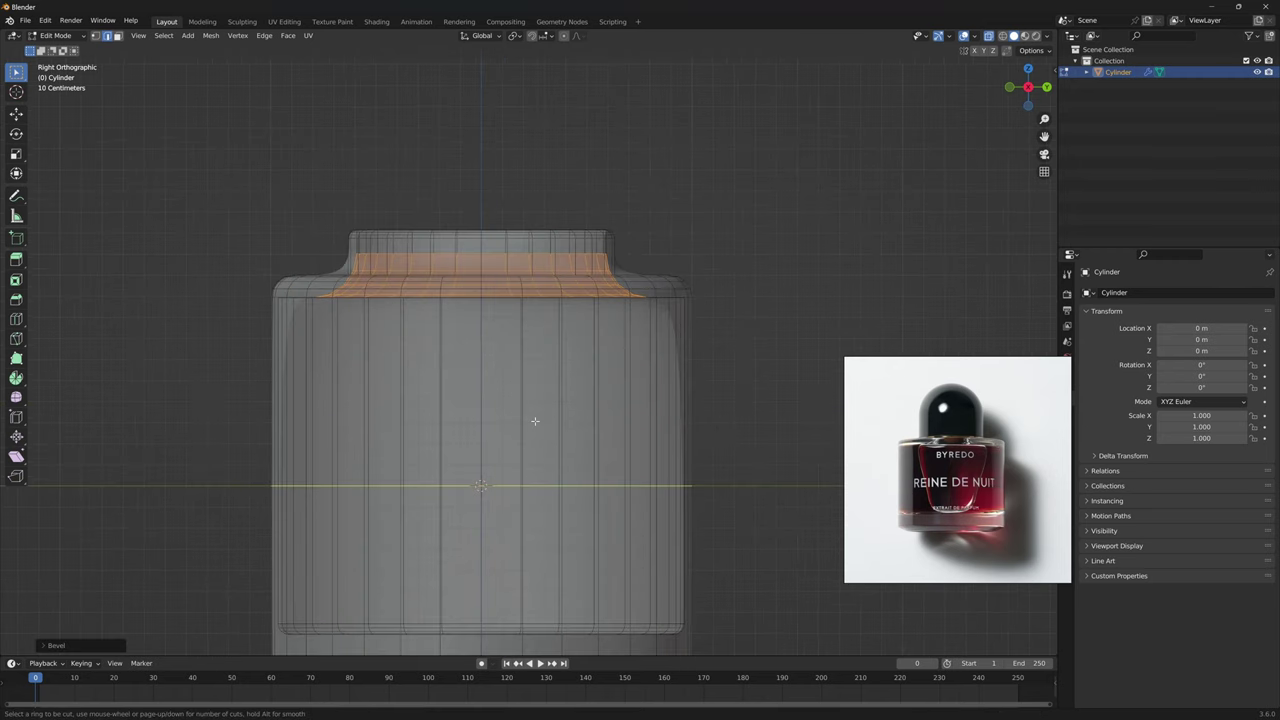
pyautogui.click(535, 421)
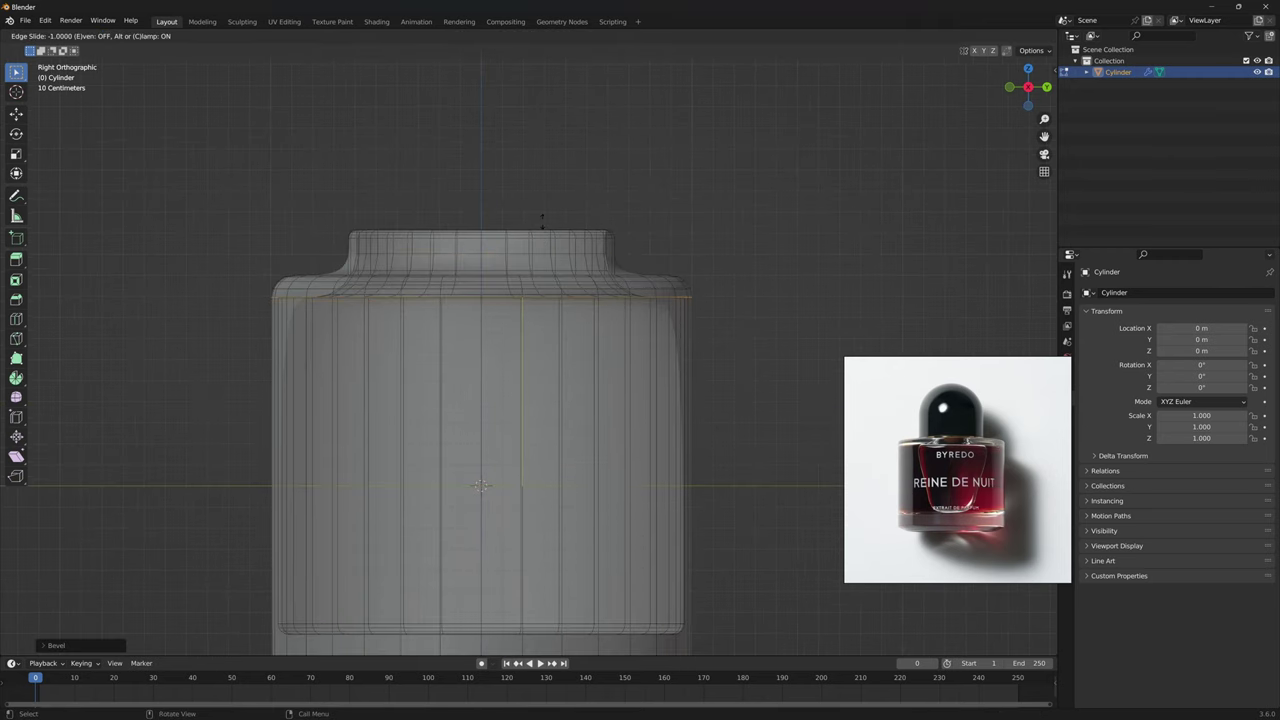
pyautogui.click(543, 305)
pyautogui.moveTo(543, 305); pyautogui.dragTo(571, 294, button='middle')
pyautogui.hotkey('ctrl', 'z')
# Hide the body's outer side faces and add an edge loop close to the upper end of the cavity's wall.
pyautogui.moveTo(561, 473); pyautogui.dragTo(554, 446, button='middle')
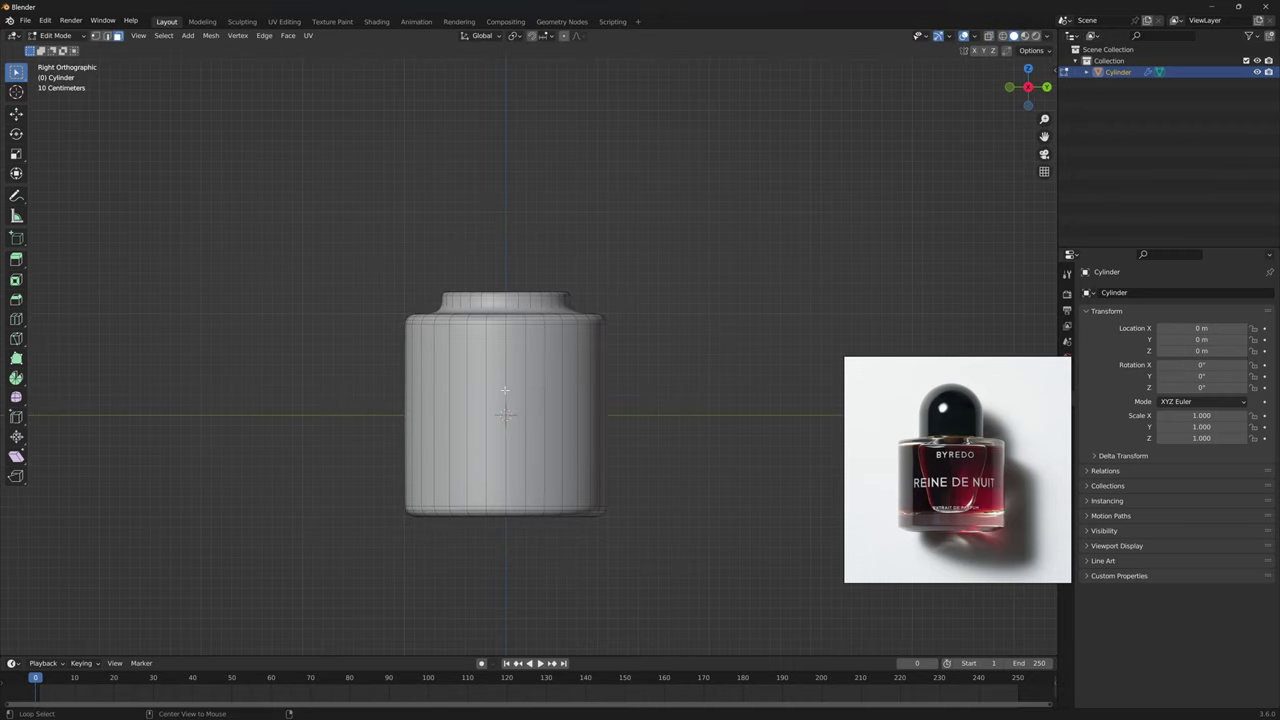
pyautogui.keyDown('alt'); pyautogui.click(505, 390); pyautogui.keyUp('alt')
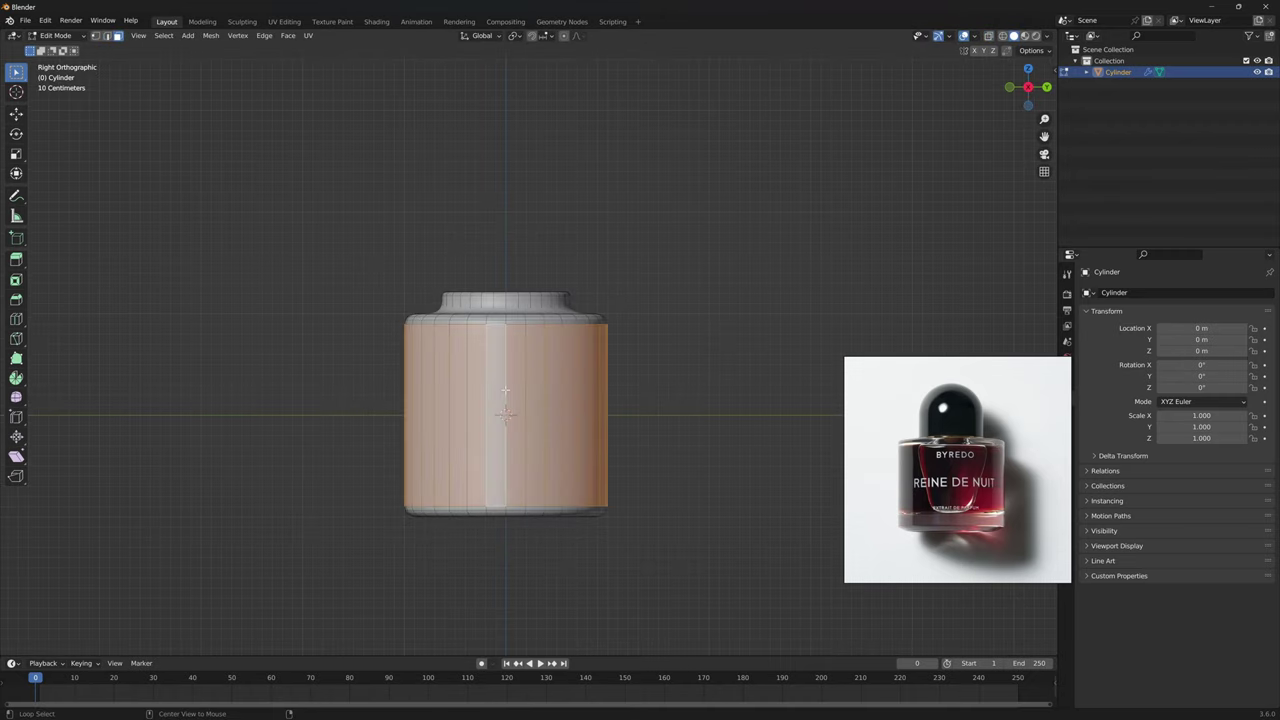
pyautogui.press('h')
pyautogui.scroll(4, 510, 400)
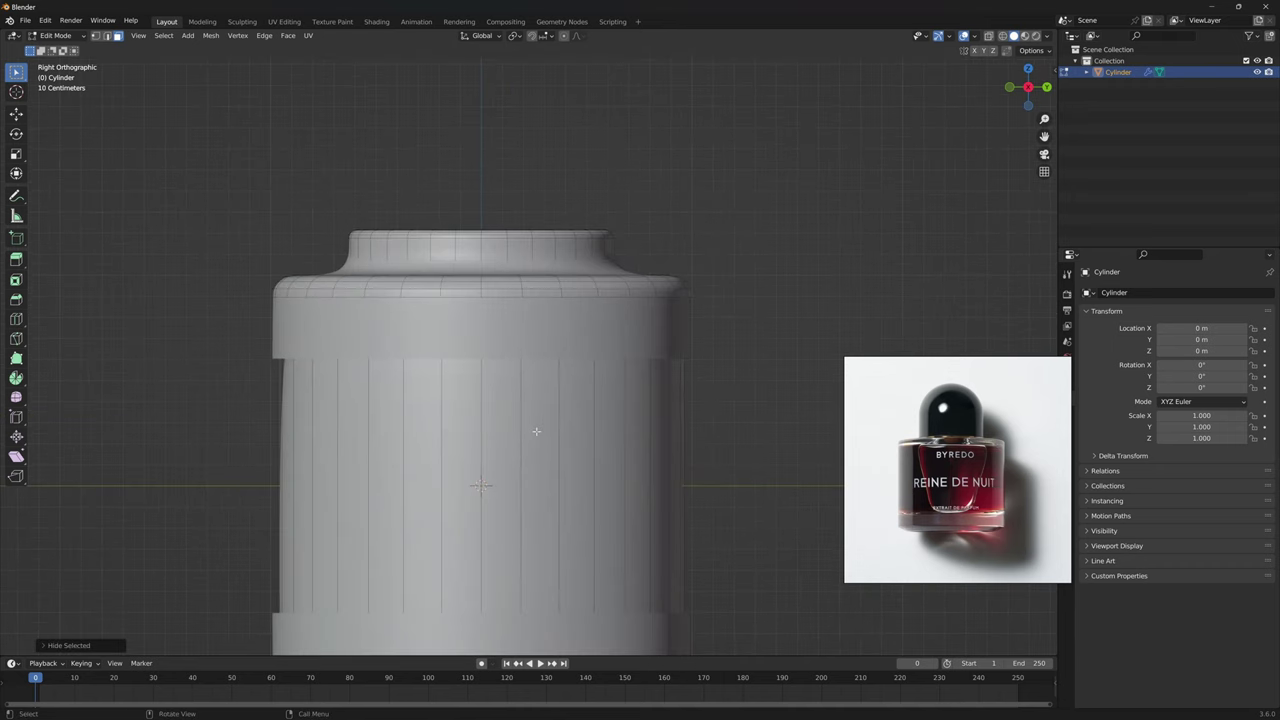
pyautogui.hotkey('alt', 'z')
pyautogui.hotkey('ctrl', 'r')
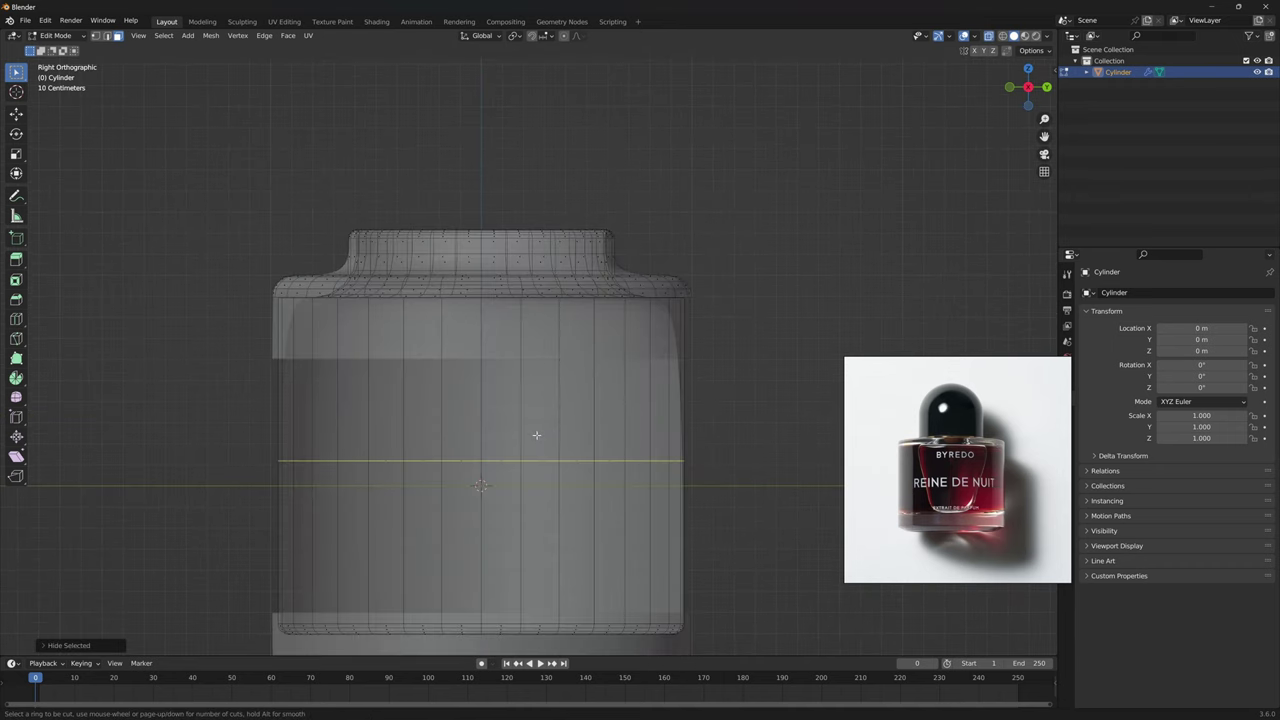
pyautogui.click(480, 461)
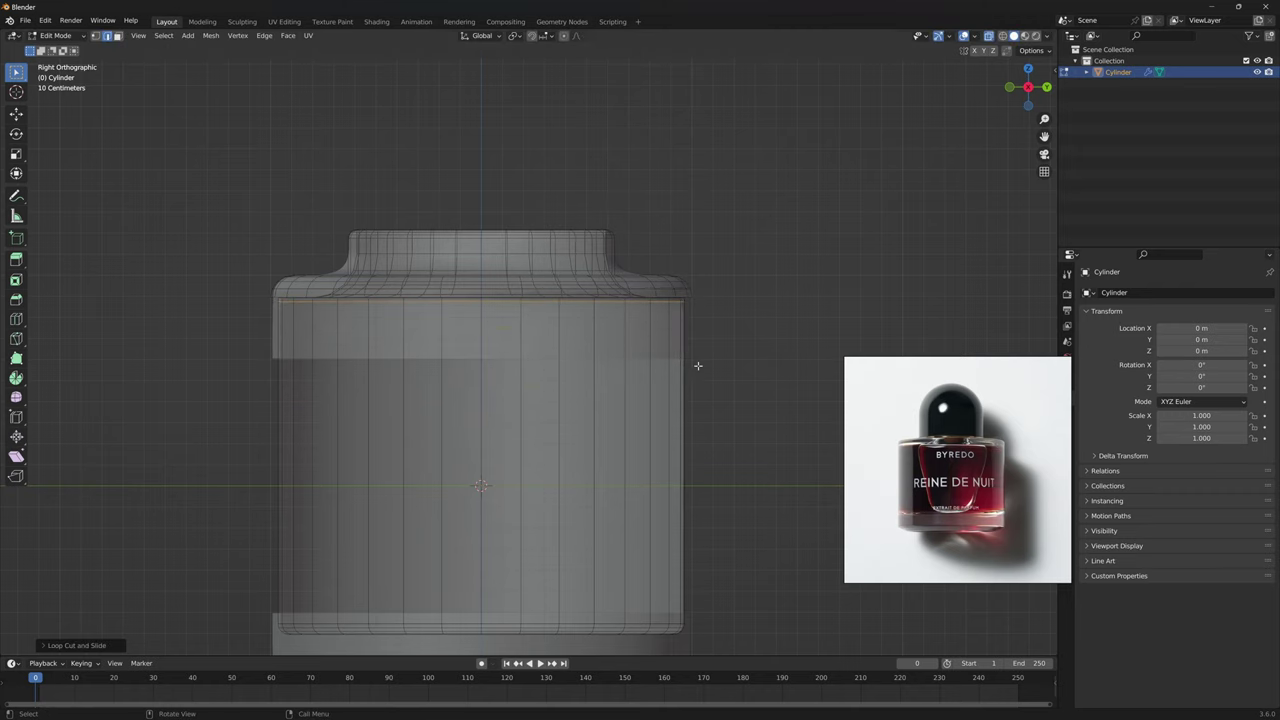
# Reveal the hidden side faces, save the file as Byredo Reine De Nuit Cologne.blend and check the hollow bottle.
pyautogui.press('Tab')
pyautogui.moveTo(637, 380); pyautogui.dragTo(607, 430, button='middle')
pyautogui.hotkey('alt', 'z')
pyautogui.scroll(-5, 608, 420)
pyautogui.hotkey('alt', 'z')
pyautogui.hotkey('alt', 'z')
pyautogui.press('Tab')
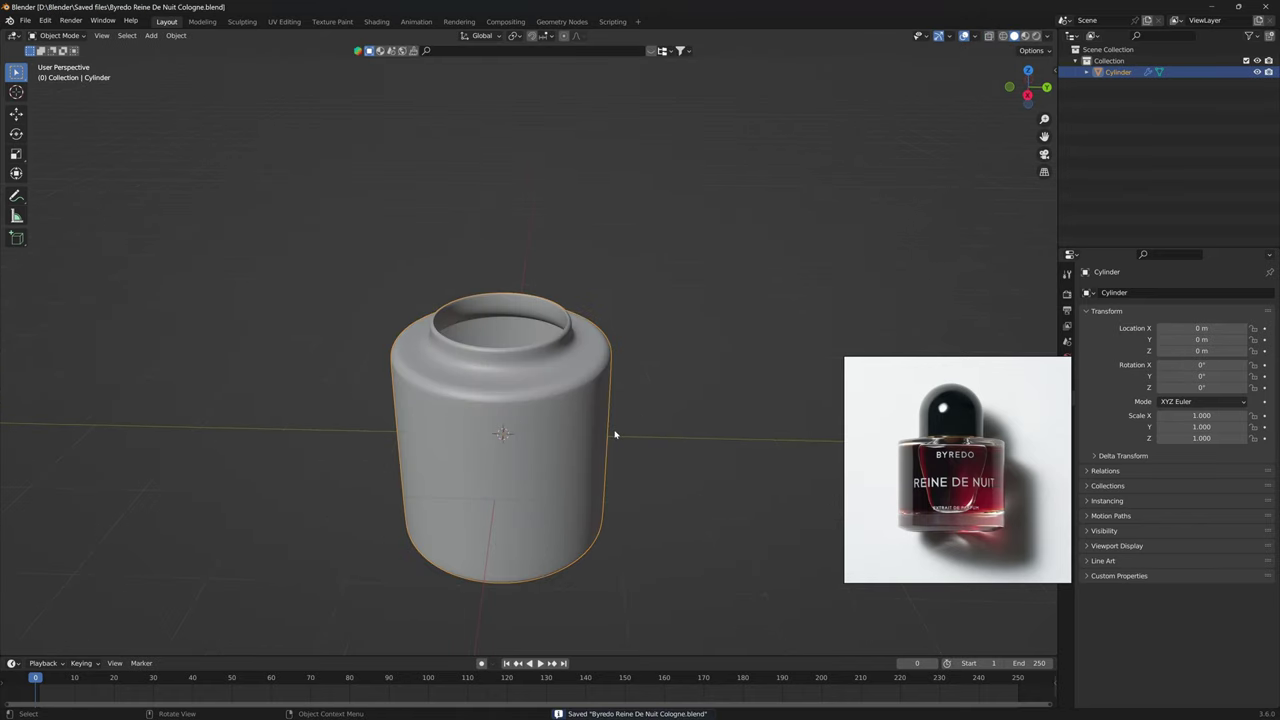
pyautogui.press('KP_3')
pyautogui.scroll(5, 590, 400)
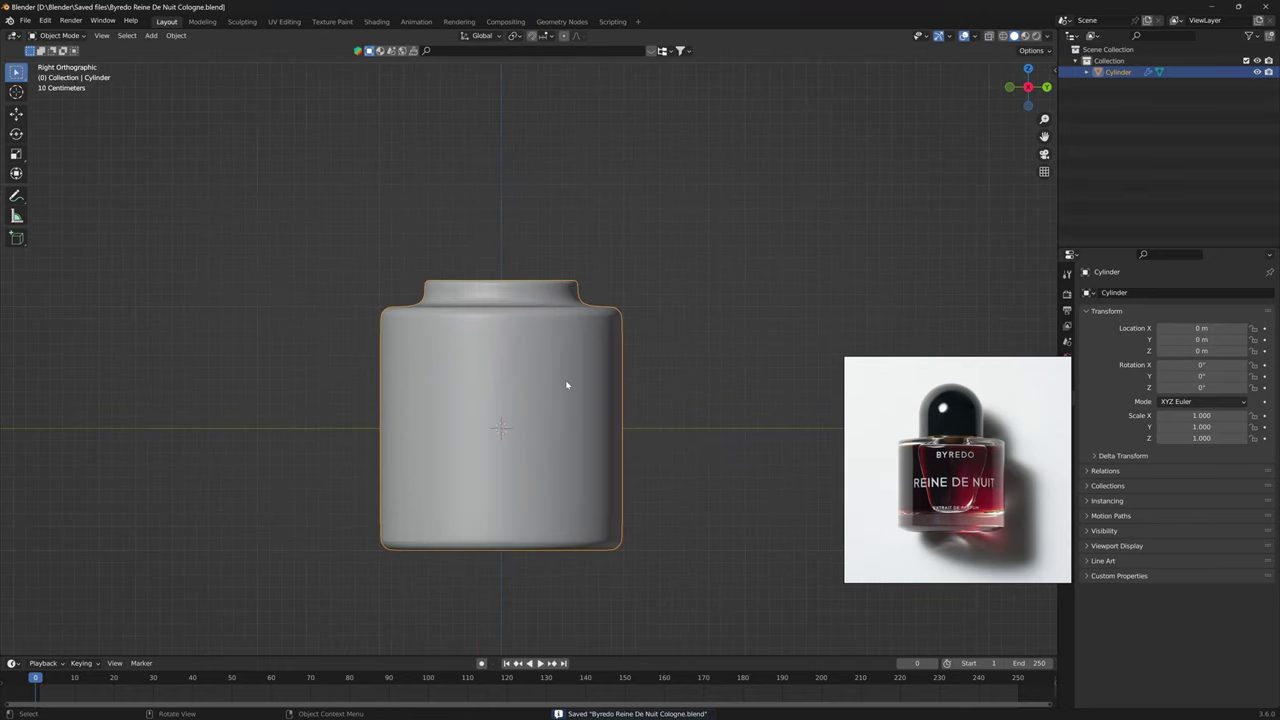
# Bevel the outer edge loop at the base of the neck narrowly with 4 segments.
pyautogui.moveTo(587, 418); pyautogui.dragTo(583, 420, button='middle')
pyautogui.press('Tab')
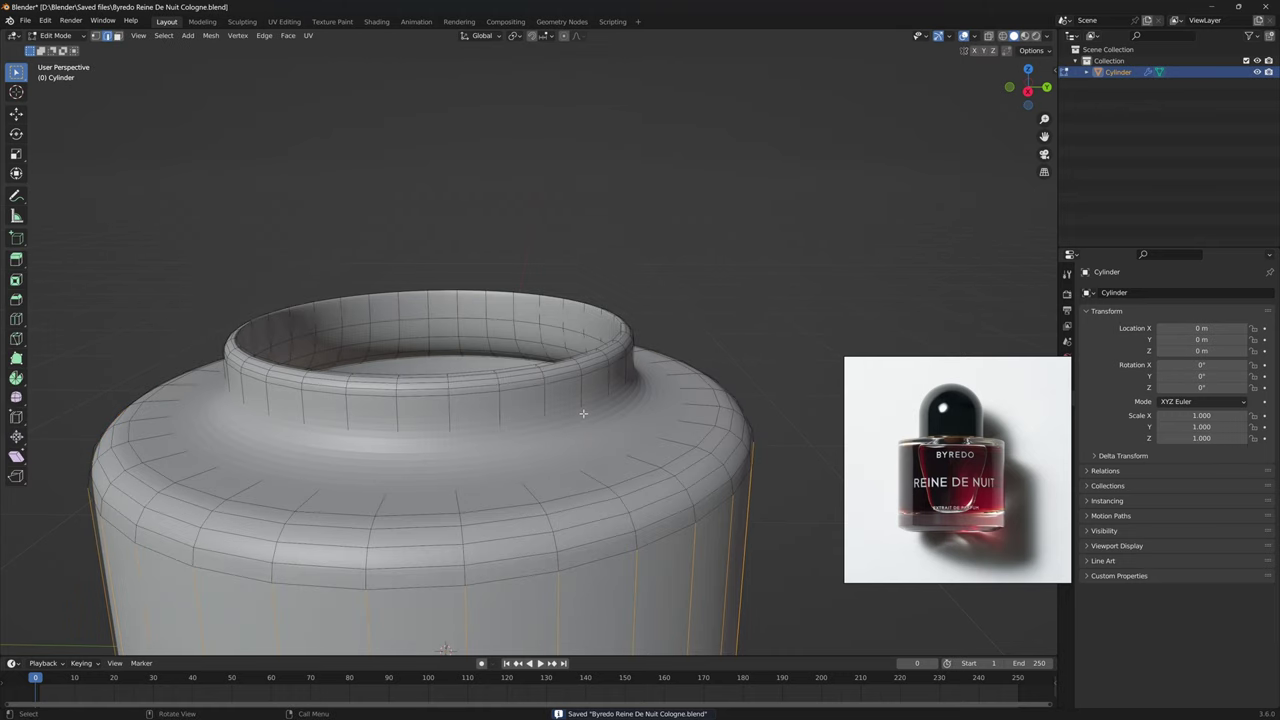
pyautogui.hotkey('alt', 'z')
pyautogui.hotkey('alt', 'z')
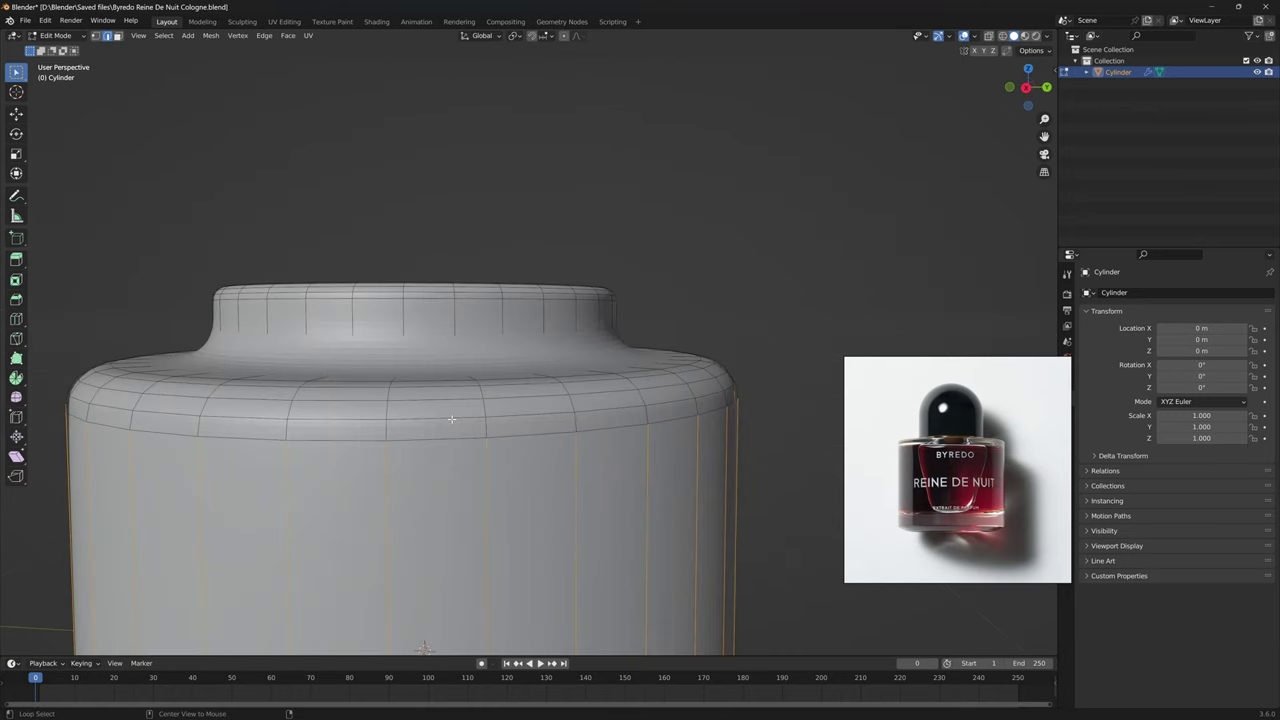
pyautogui.moveTo(460, 432); pyautogui.dragTo(272, 417, button='middle')
pyautogui.hotkey('alt', 'a')
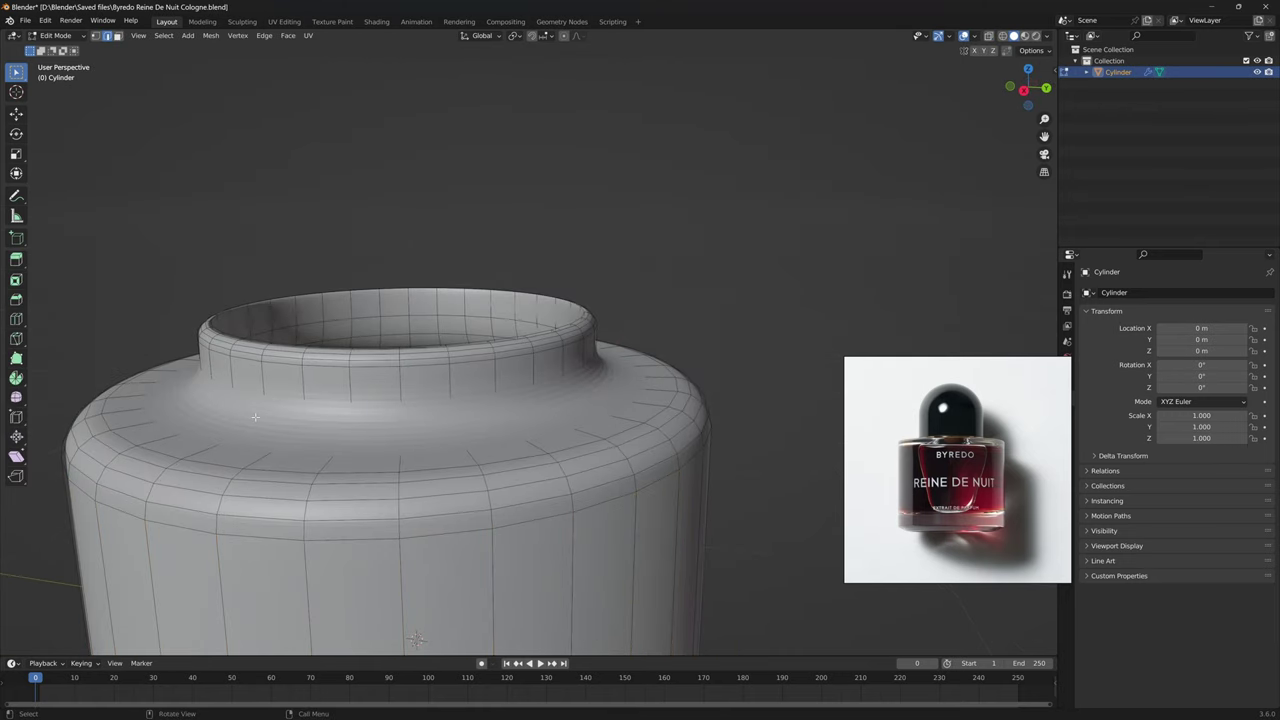
pyautogui.keyDown('alt'); pyautogui.click(395, 447); pyautogui.keyUp('alt')
pyautogui.hotkey('ctrl', 'b')
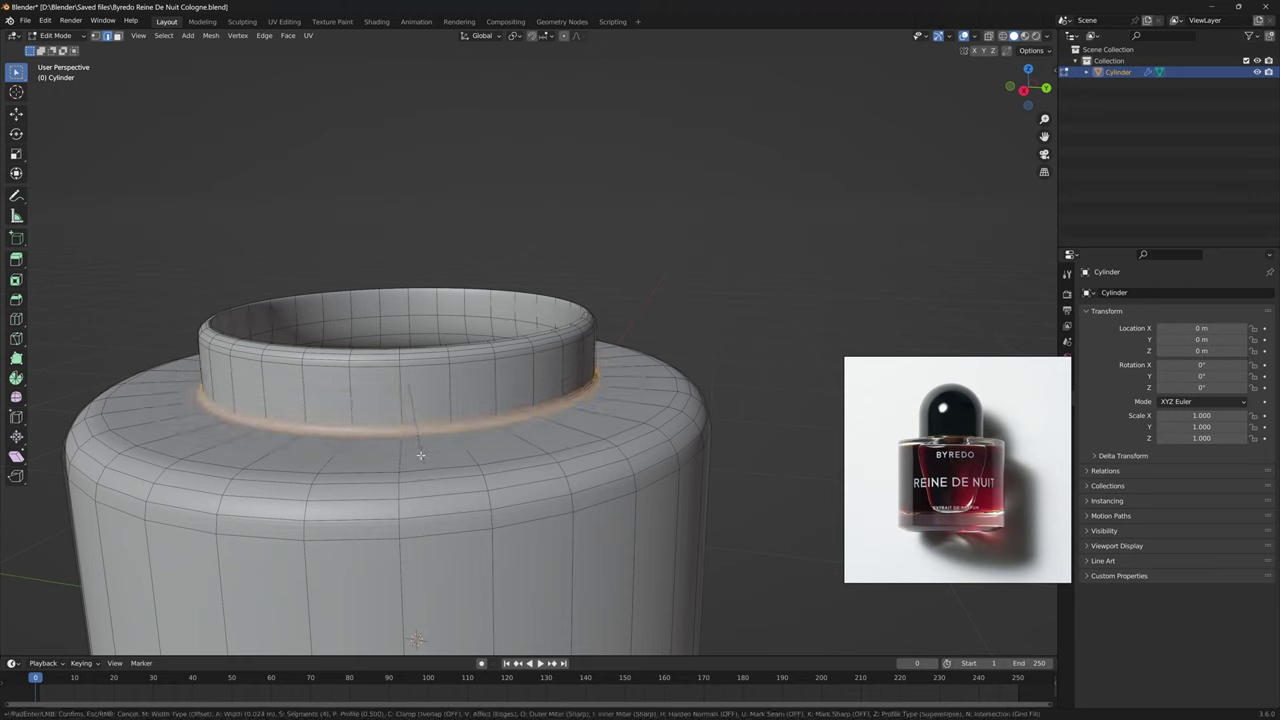
pyautogui.click(436, 462)
# Add an edge loop on the shoulder around the neck's base, slid by a factor of about 0.77, and check the smoothed neck.
pyautogui.moveTo(443, 464); pyautogui.dragTo(521, 544, button='middle')
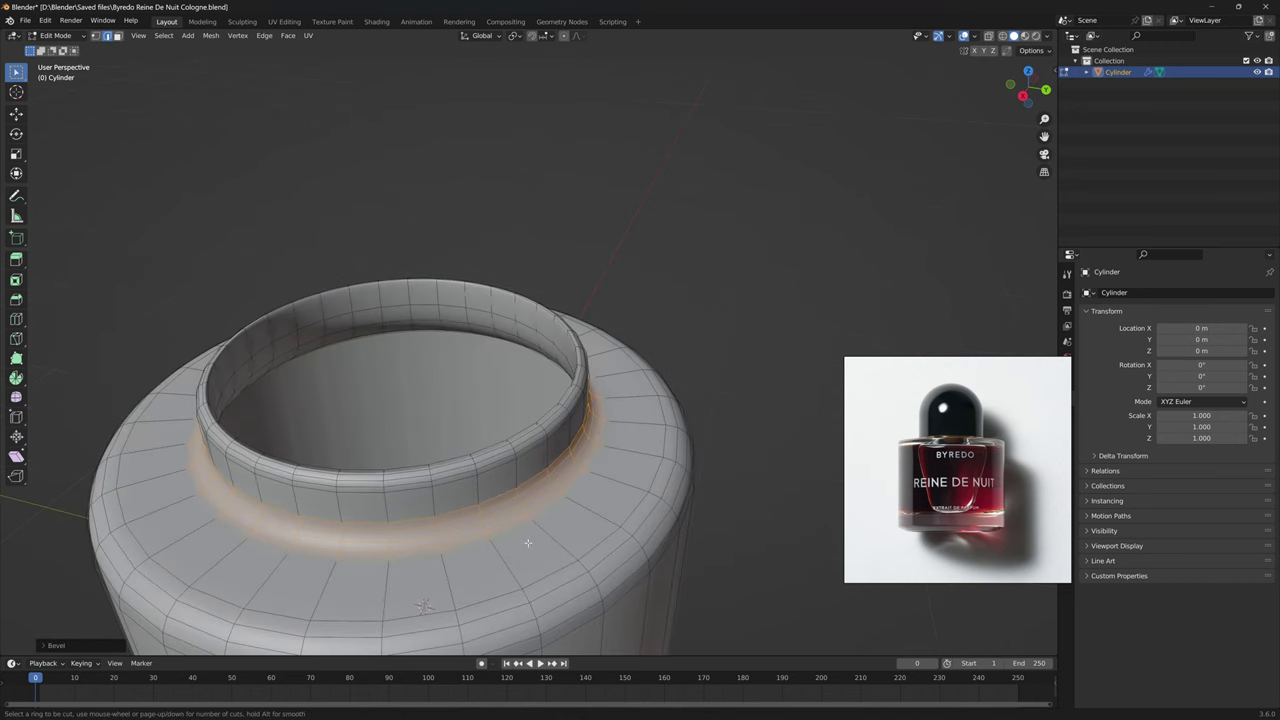
pyautogui.press('g')
pyautogui.press('g')
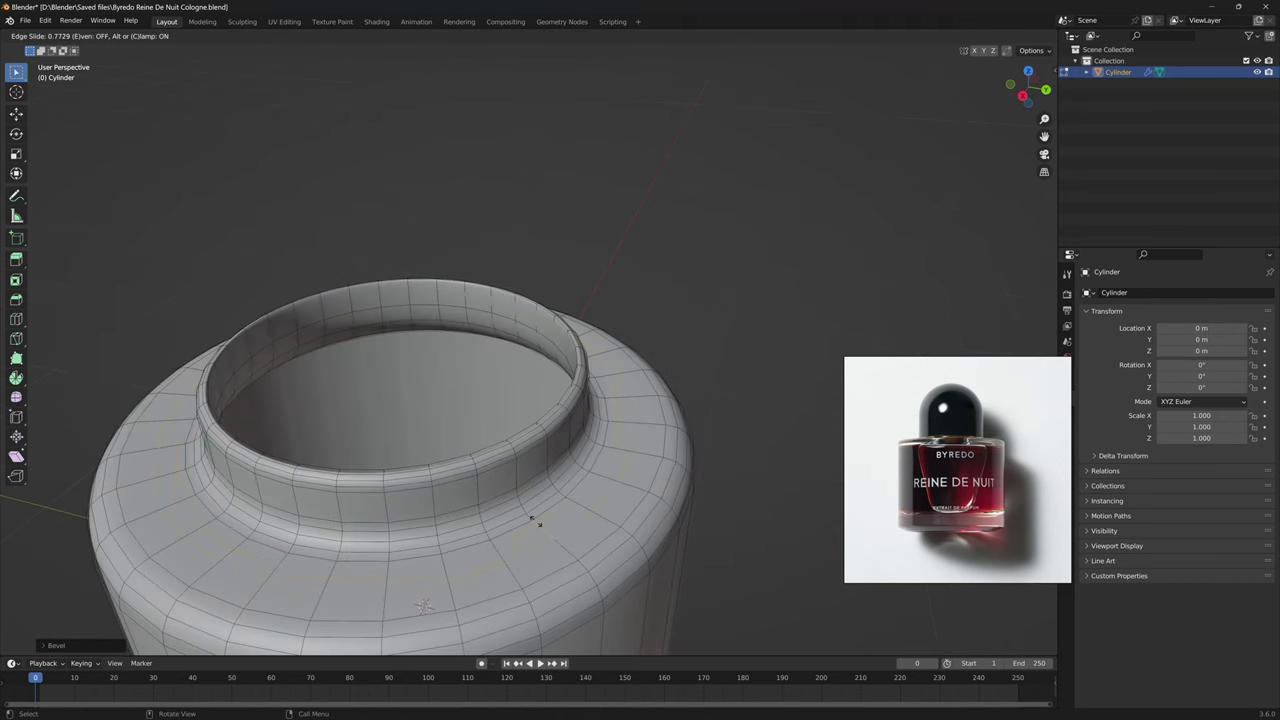
pyautogui.click(535, 520)
pyautogui.moveTo(535, 520); pyautogui.dragTo(383, 415, button='middle')
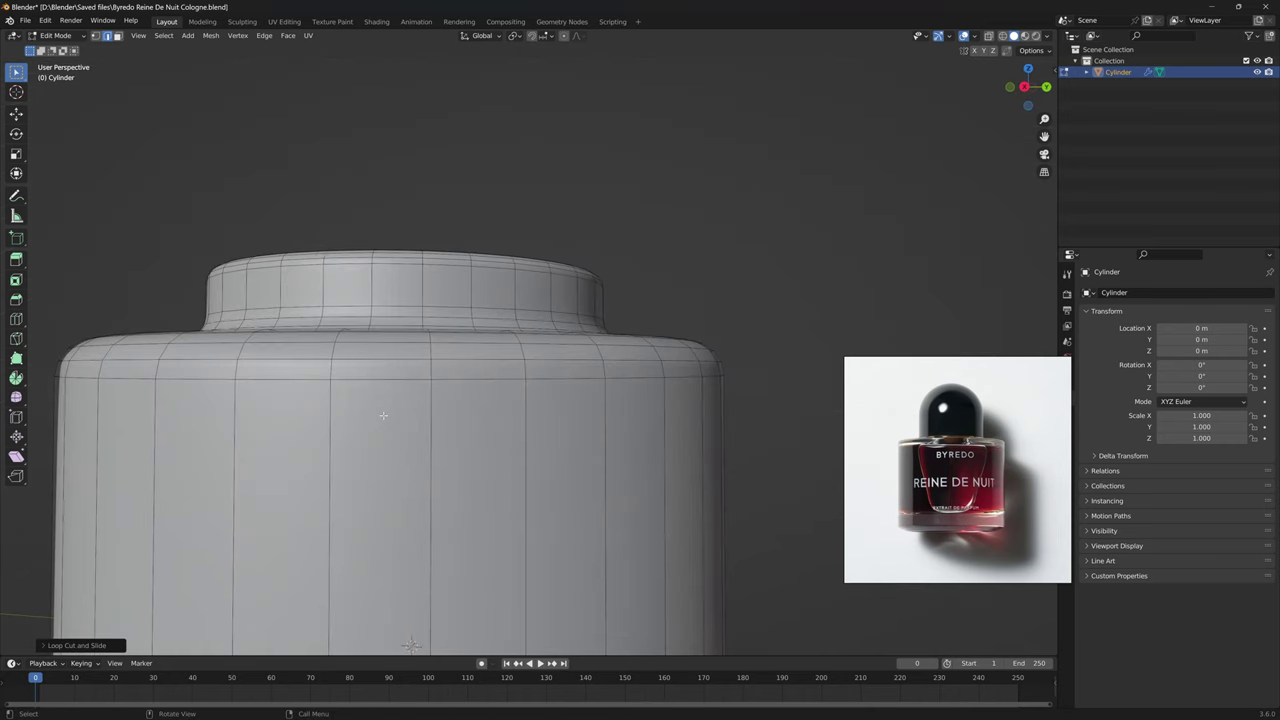
pyautogui.press('Tab')
pyautogui.scroll(-5, 446, 380)
pyautogui.press('KP_3')
pyautogui.scroll(6, 469, 433)
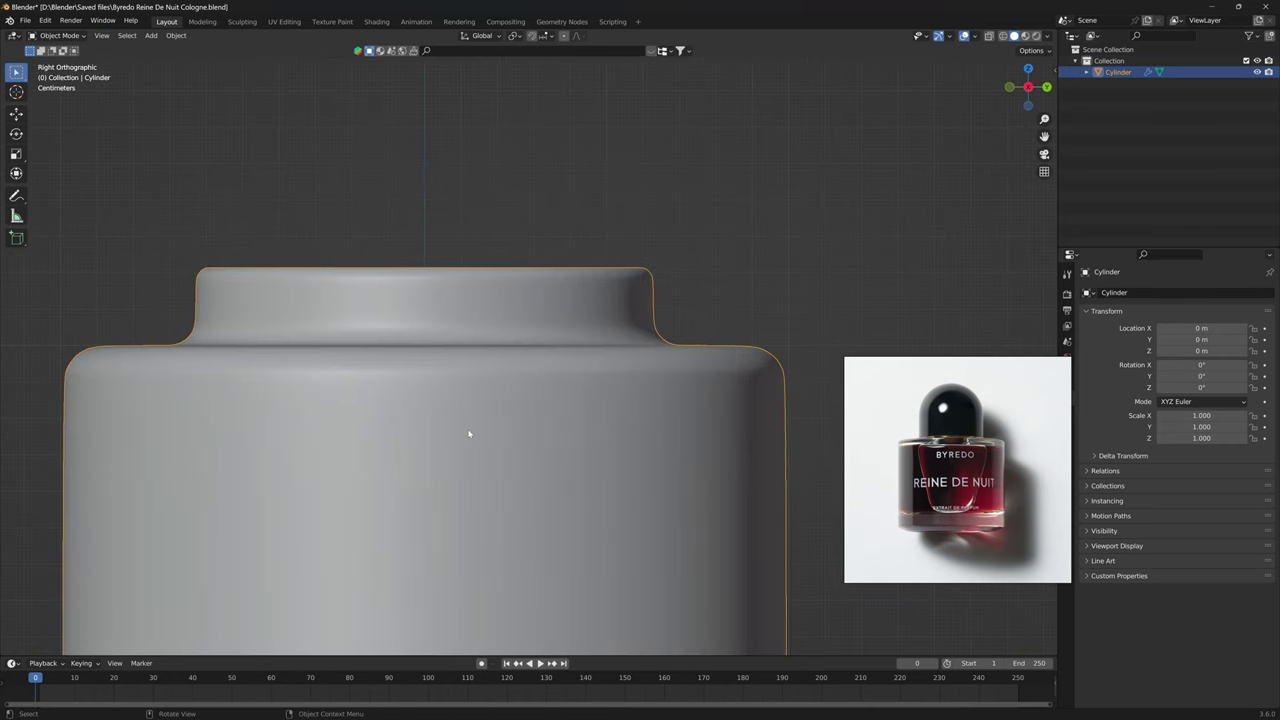
pyautogui.scroll(-1, 515, 412)
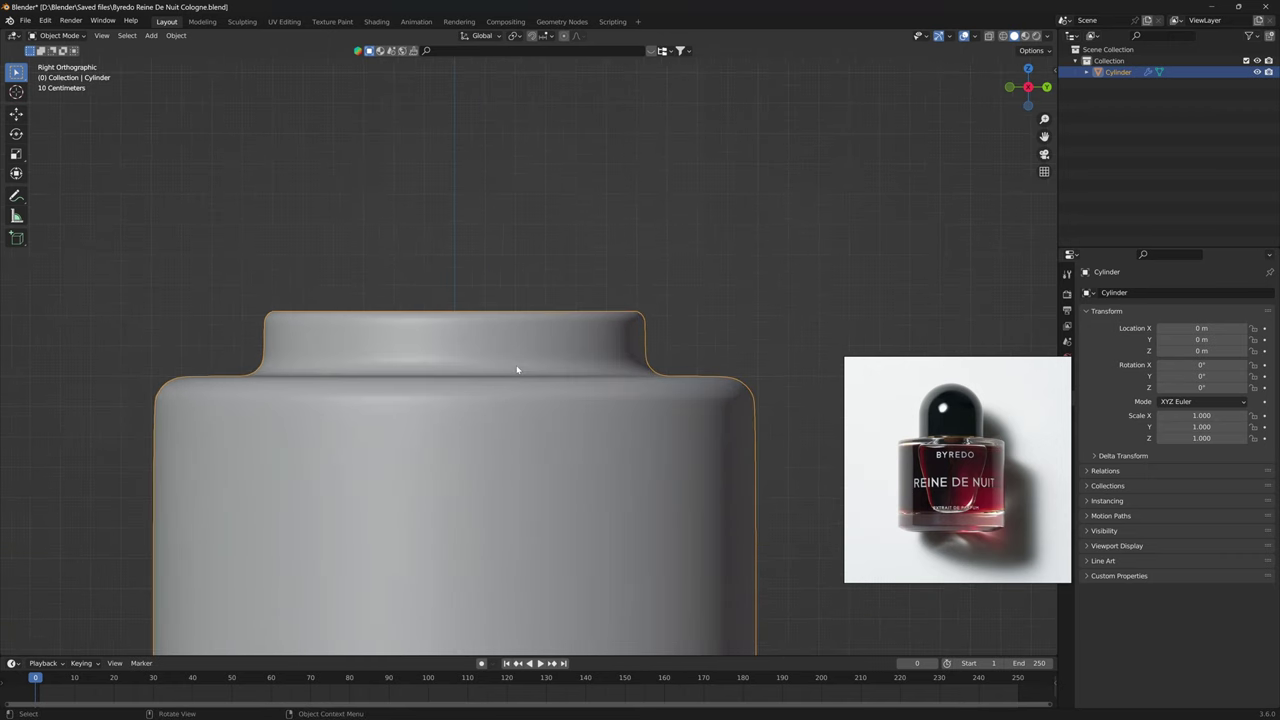
pyautogui.keyDown('shift'); pyautogui.moveTo(517, 370); pyautogui.dragTo(524, 422, button='middle'); pyautogui.keyUp('shift')
pyautogui.moveTo(455, 370); pyautogui.dragTo(457, 391, button='middle')
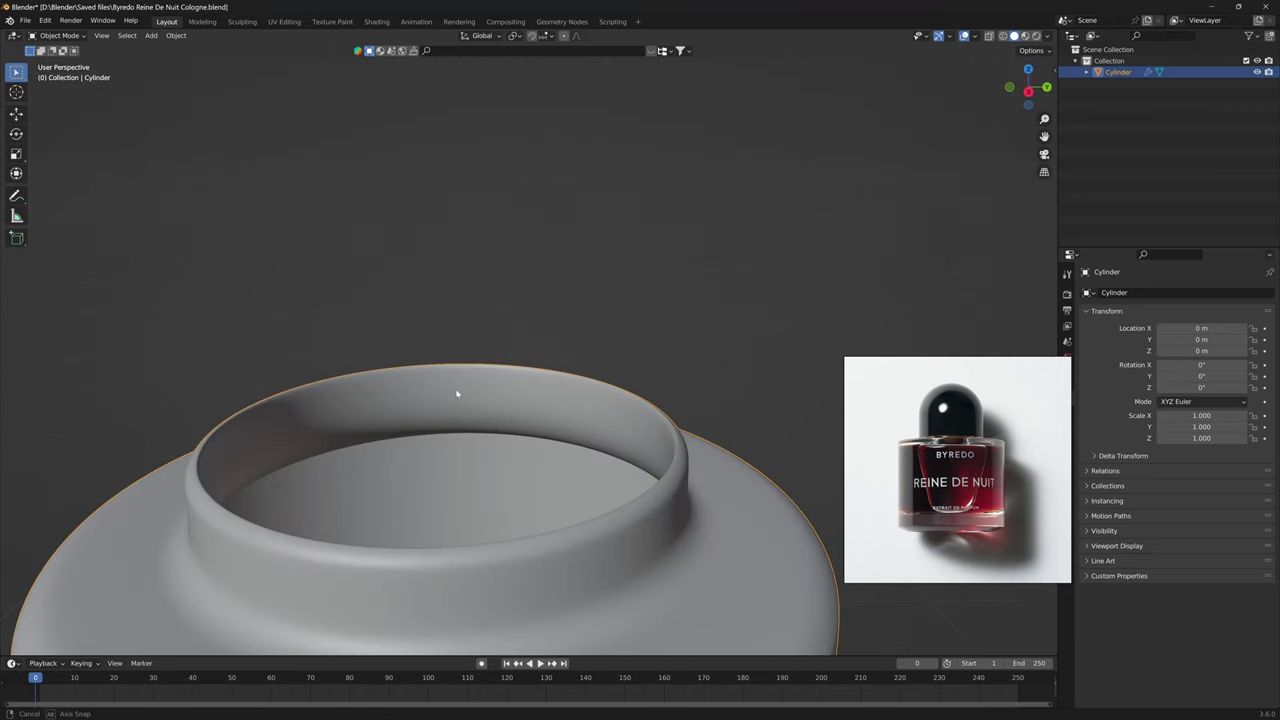
# Snap the 3D cursor to the centre of the edge loop on the inner wall of the bottle's neck.
pyautogui.press('Tab')
pyautogui.keyDown('alt'); pyautogui.click(448, 391); pyautogui.keyUp('alt')
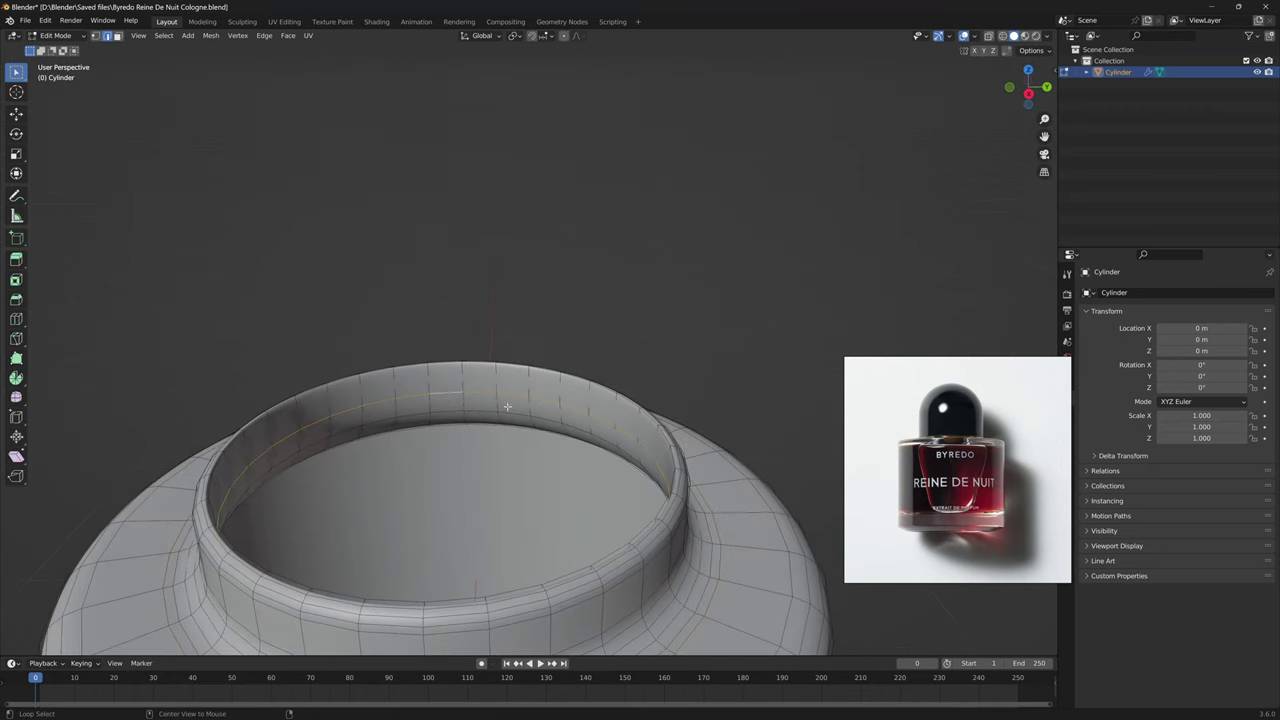
pyautogui.hotkey('shift', 's')
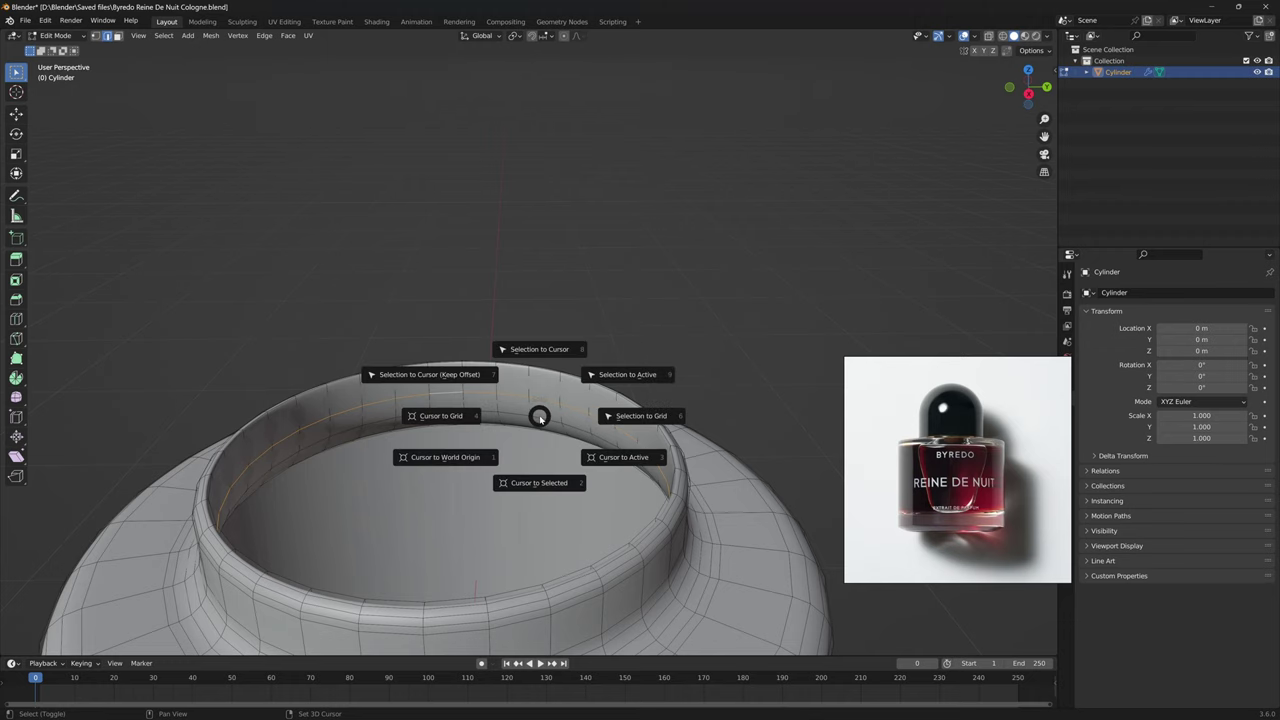
pyautogui.click(543, 484)
pyautogui.press('Tab')
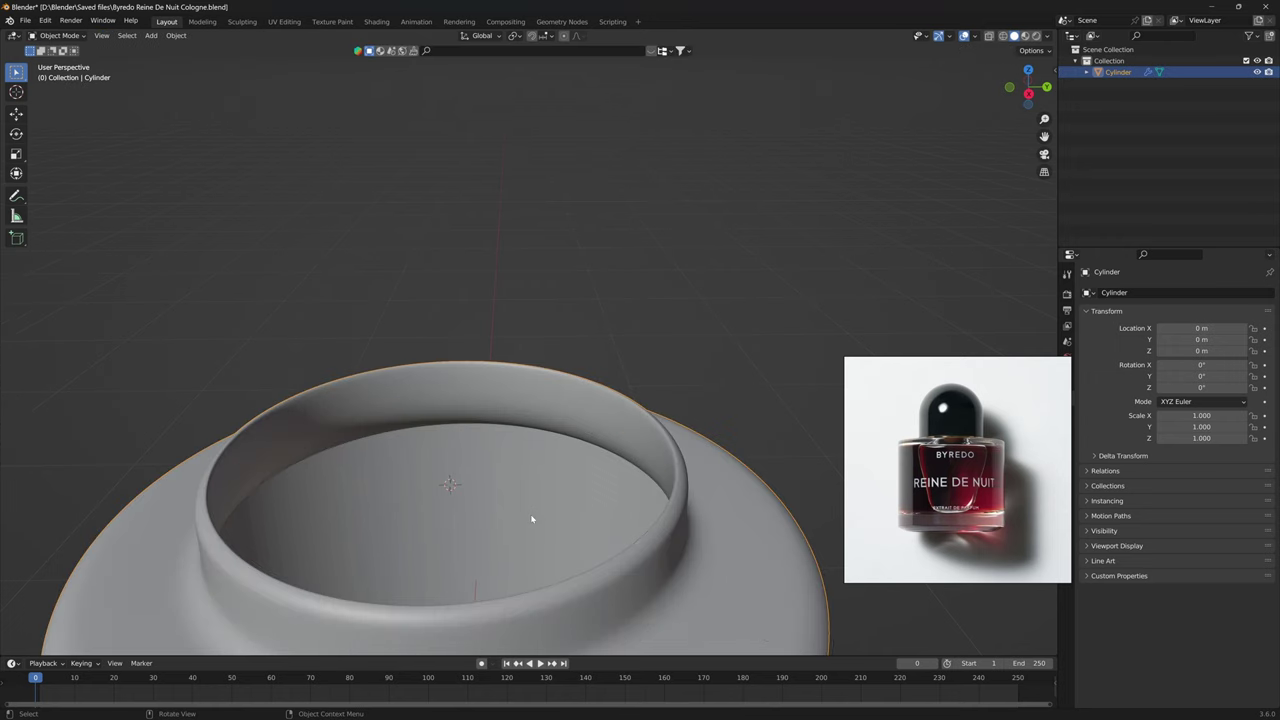
# Add a UV sphere at the 3D cursor for the cap and give it a level 2 subdivision surface.
pyautogui.press('KP_3')
pyautogui.scroll(-2, 523, 514)
pyautogui.hotkey('shift', 'a')
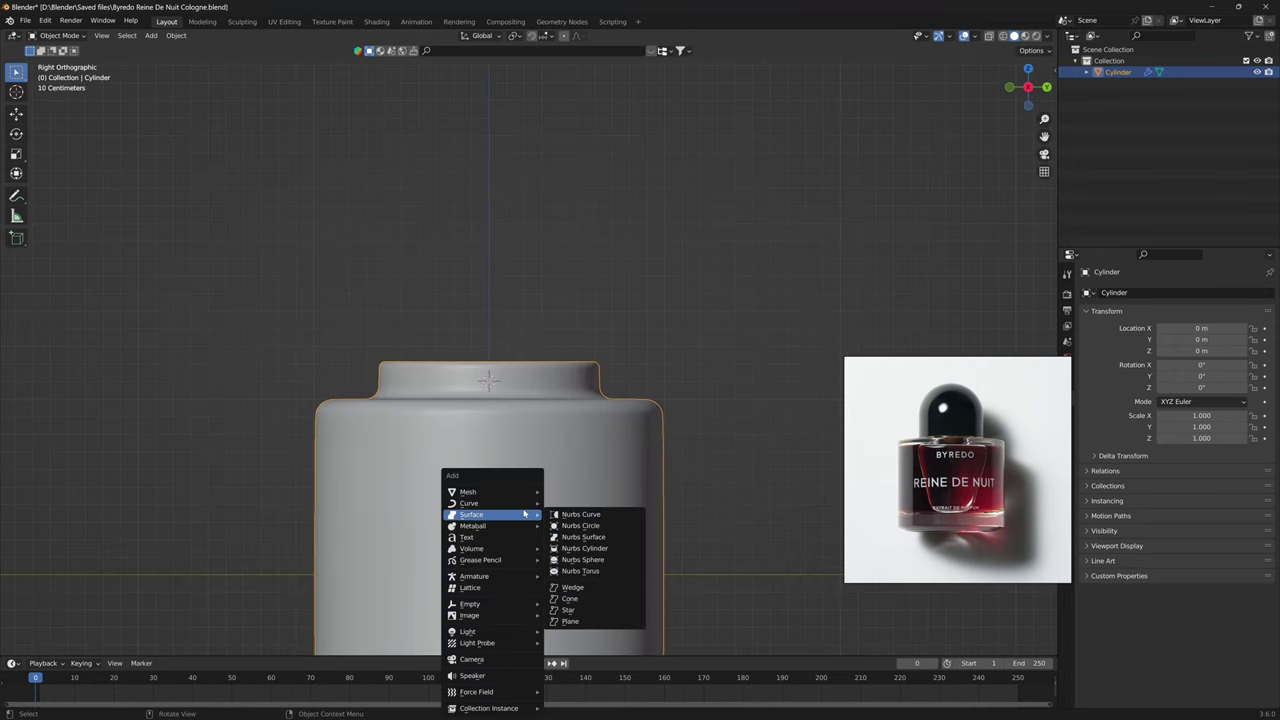
pyautogui.press('Escape')
pyautogui.hotkey('shift', 'a')
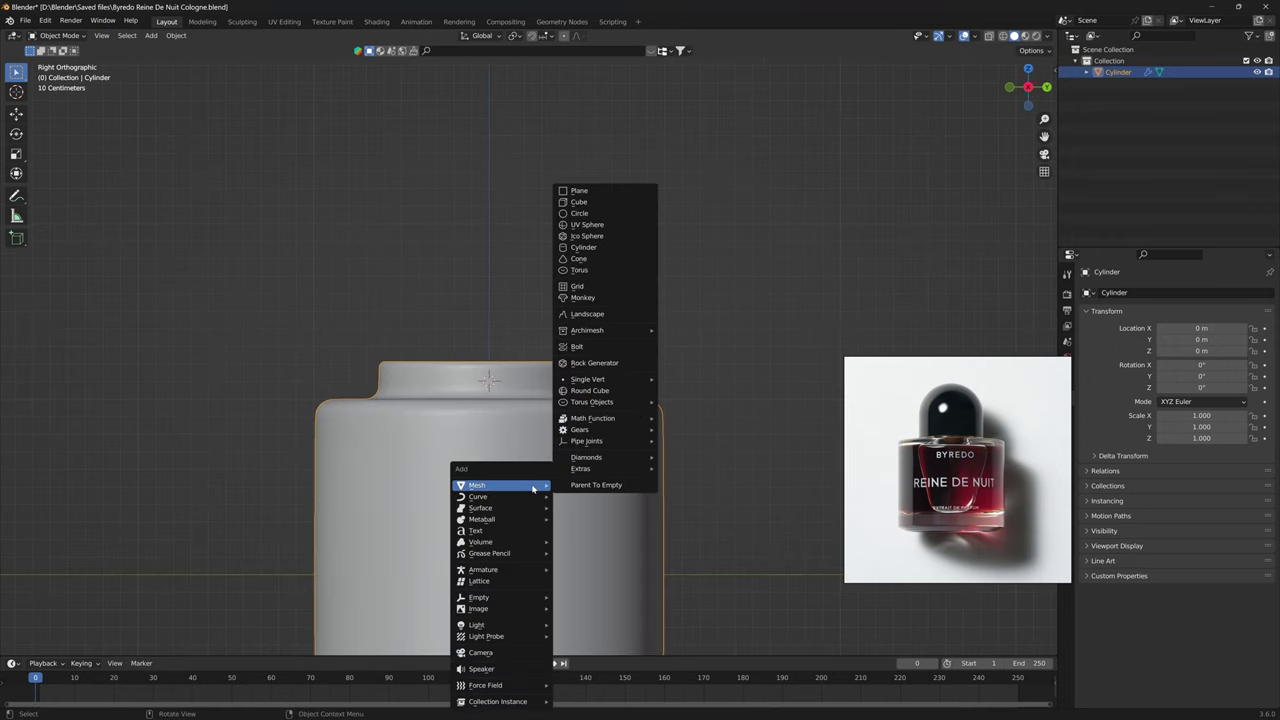
pyautogui.click(592, 224)
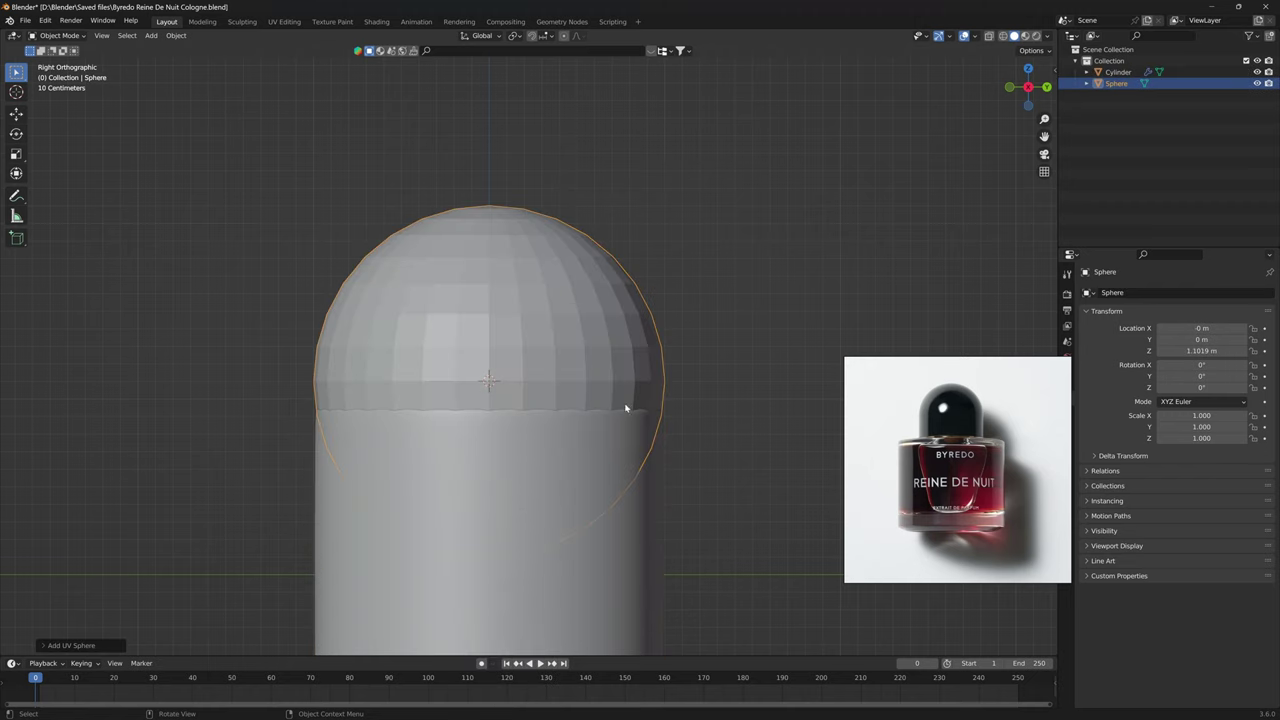
pyautogui.hotkey('ctrl', '2')
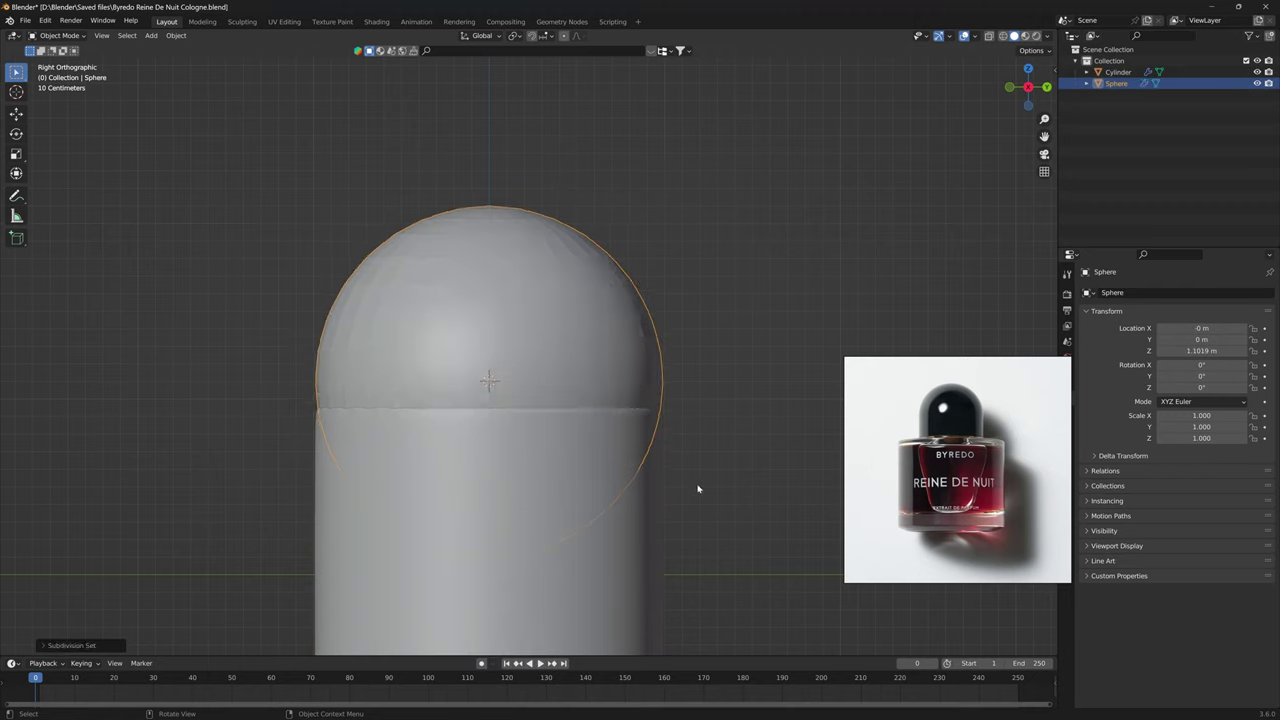
# Scale the sphere down to 0.66 and raise it along Z to about 1.70 m, above the neck.
pyautogui.press('s')
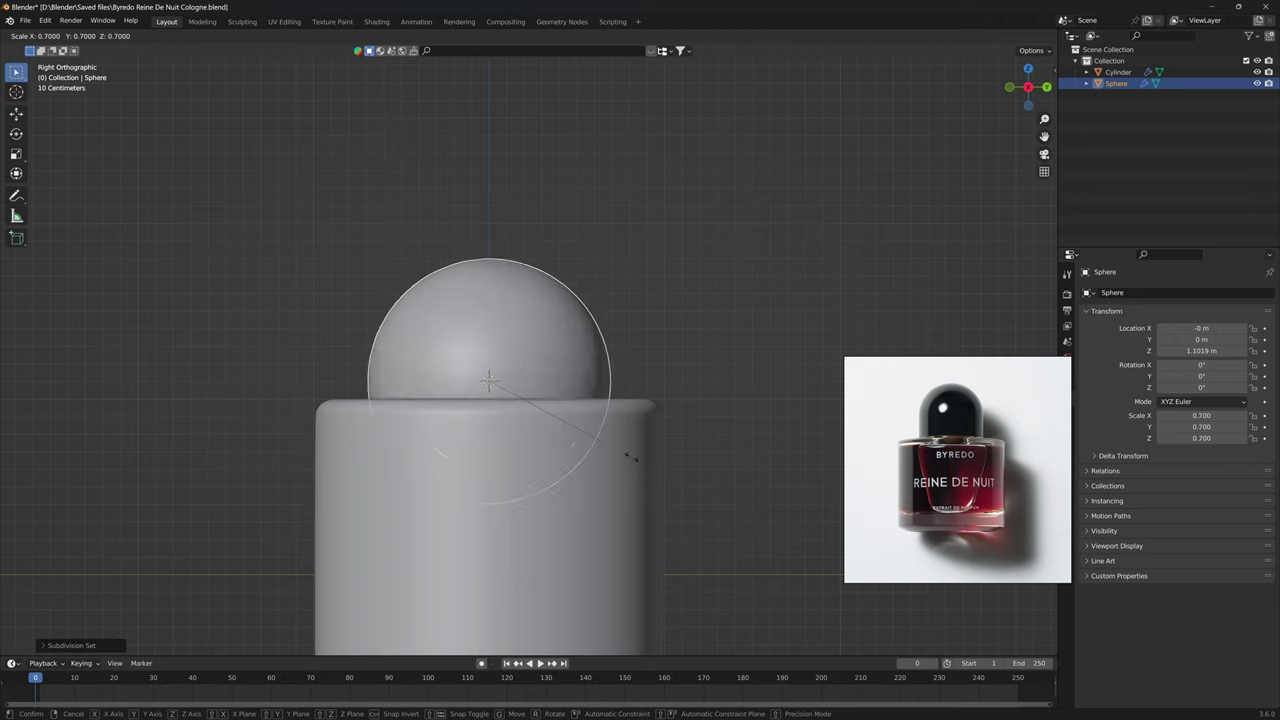
pyautogui.click(627, 458)
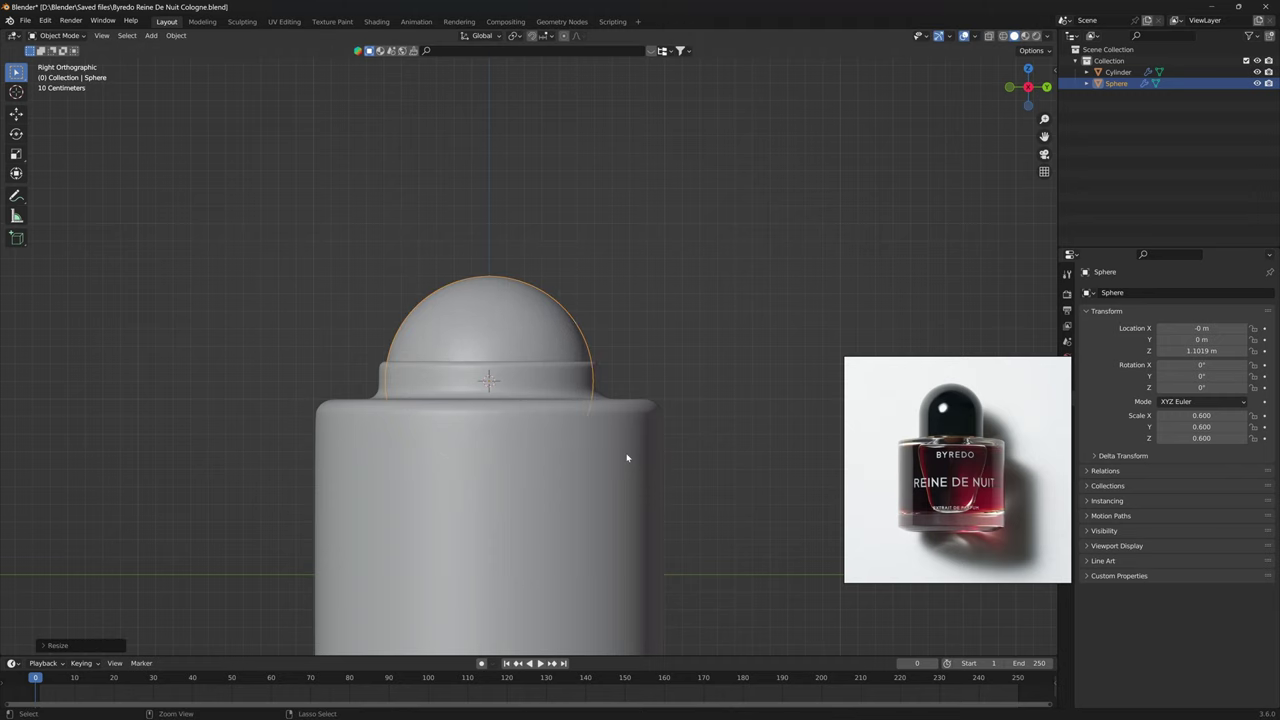
pyautogui.press('s')
pyautogui.click(635, 456)
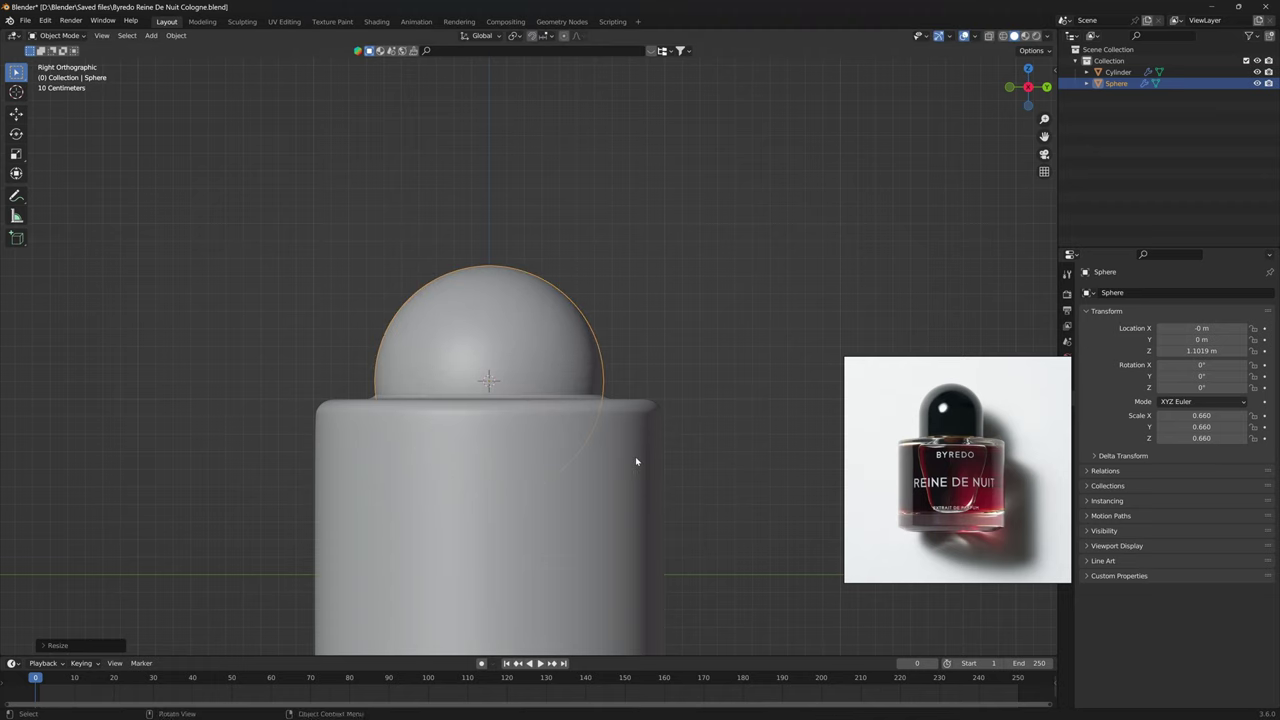
pyautogui.press('g')
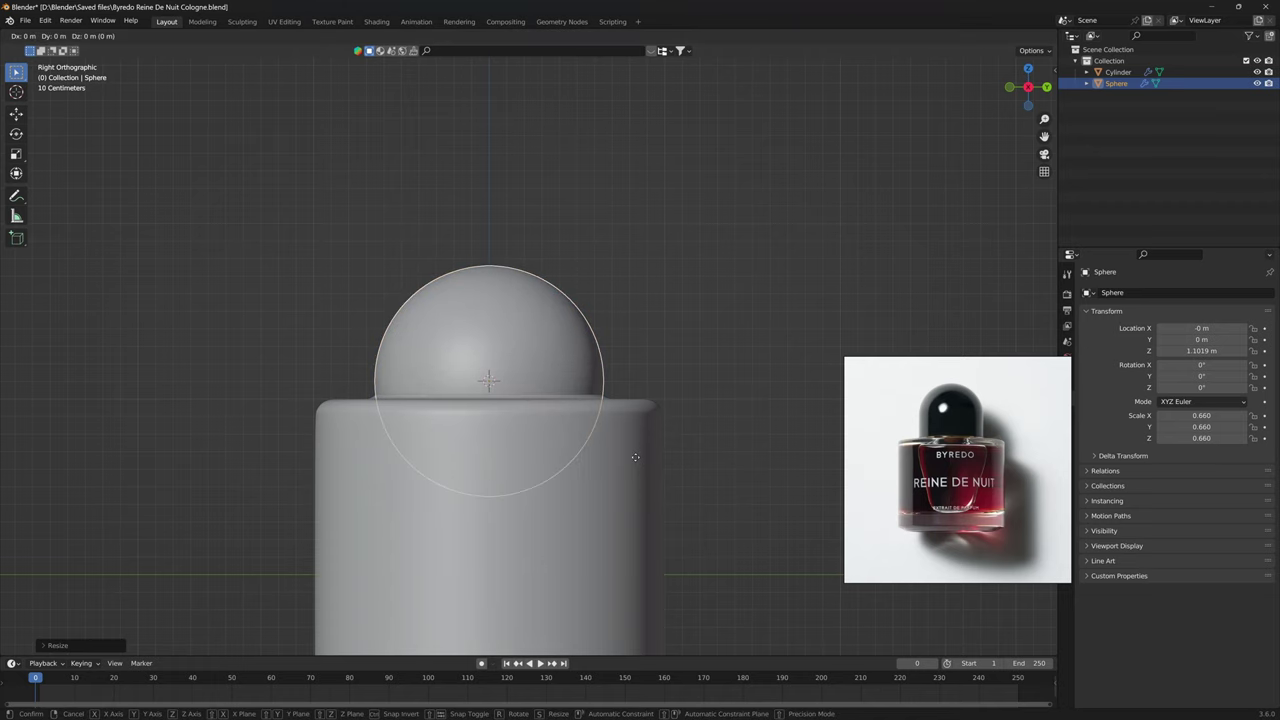
pyautogui.press('z')
pyautogui.click(636, 360)
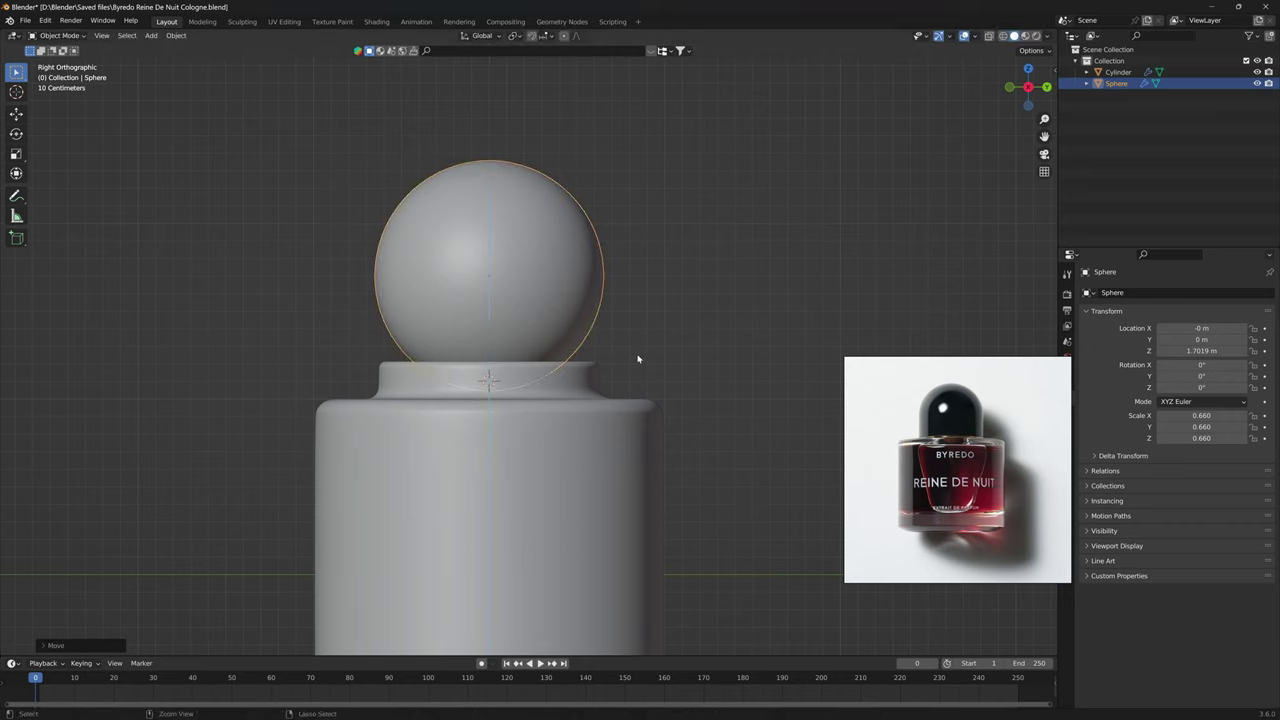
# Delete the vertices of the sphere's lower half with see-through selection, keeping the dome down to its equator.
pyautogui.press('Tab')
pyautogui.hotkey('alt', 'z')
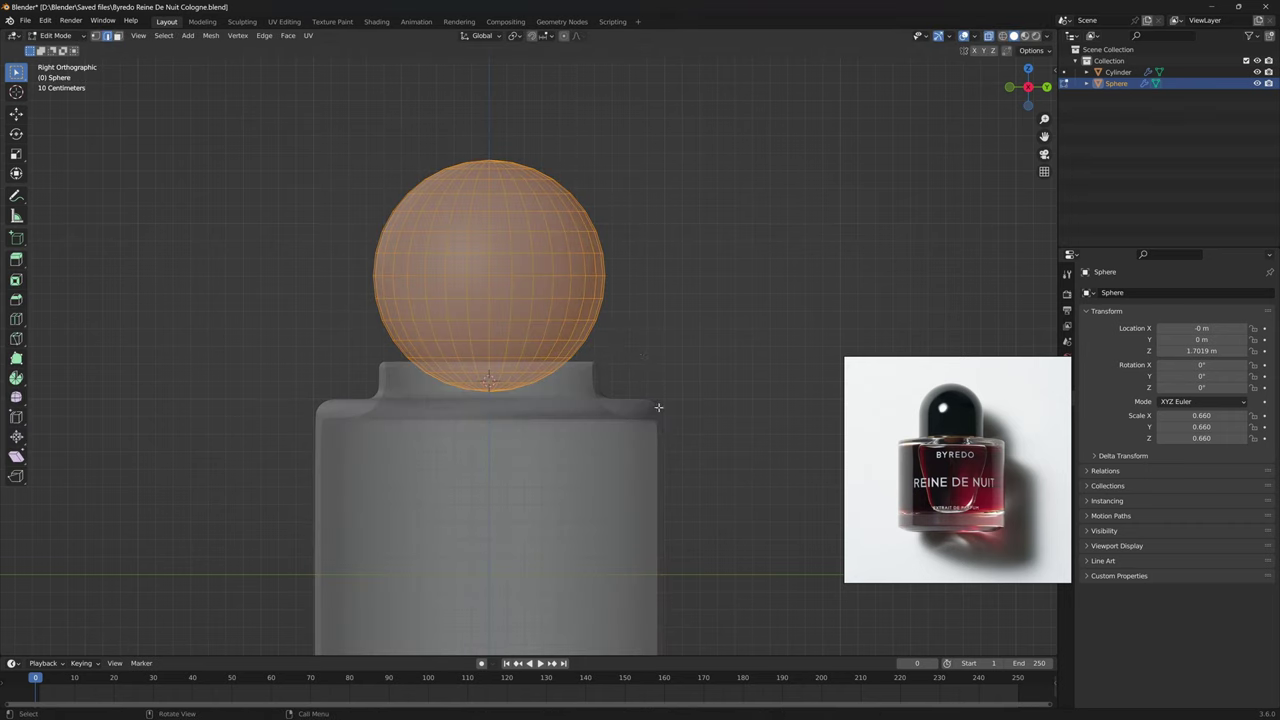
pyautogui.moveTo(659, 407); pyautogui.dragTo(343, 291)
pyautogui.press('x')
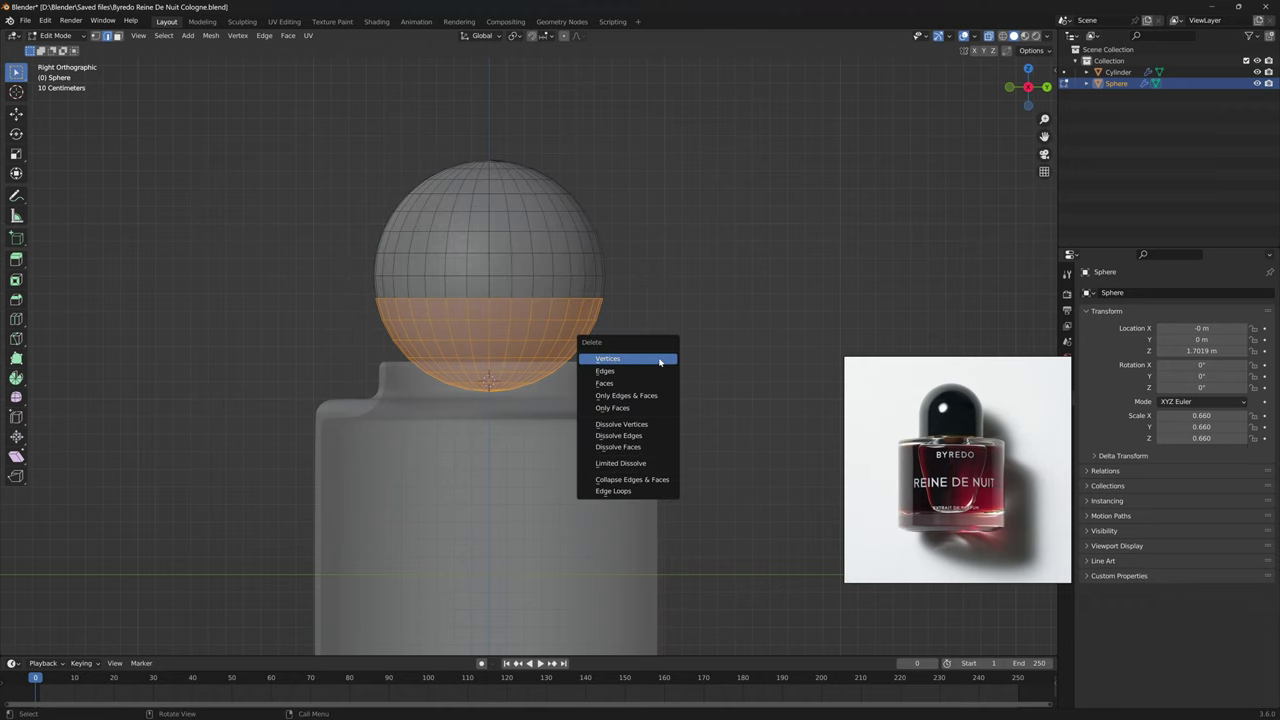
pyautogui.click(659, 358)
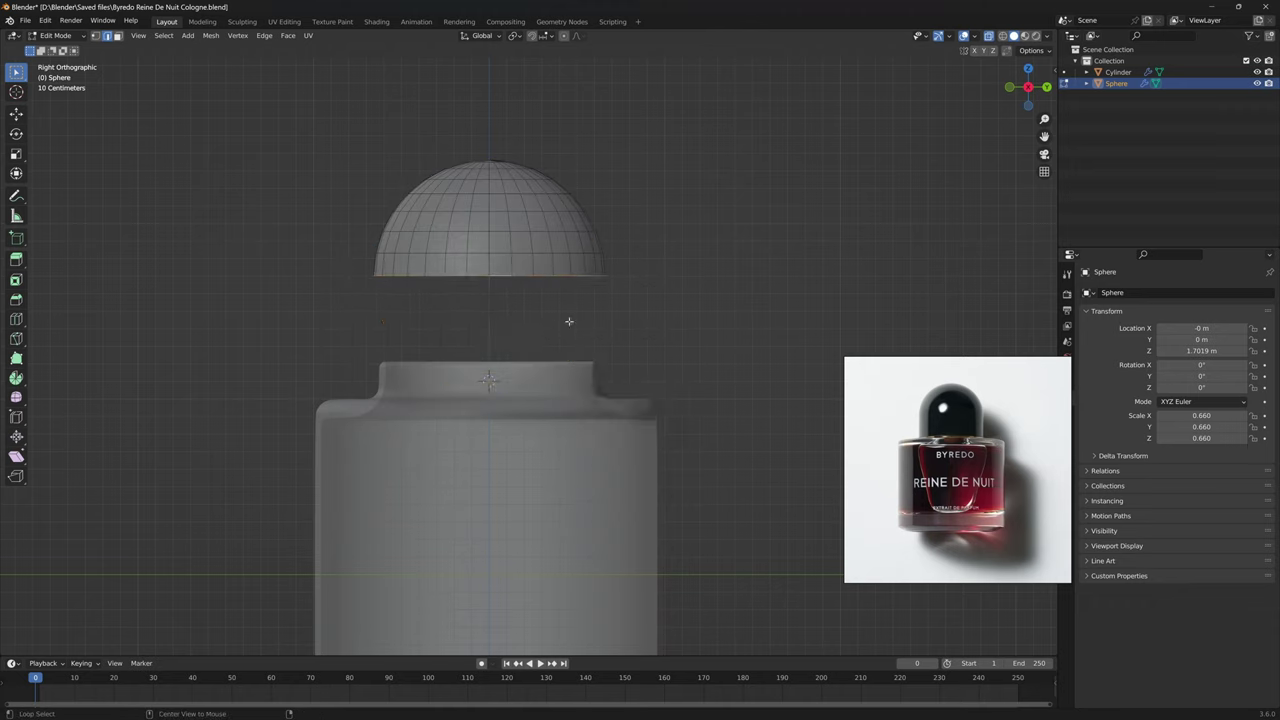
# Extrude the dome's open lower edge loop straight down along Z to about the level of the neck's rim.
pyautogui.press('e')
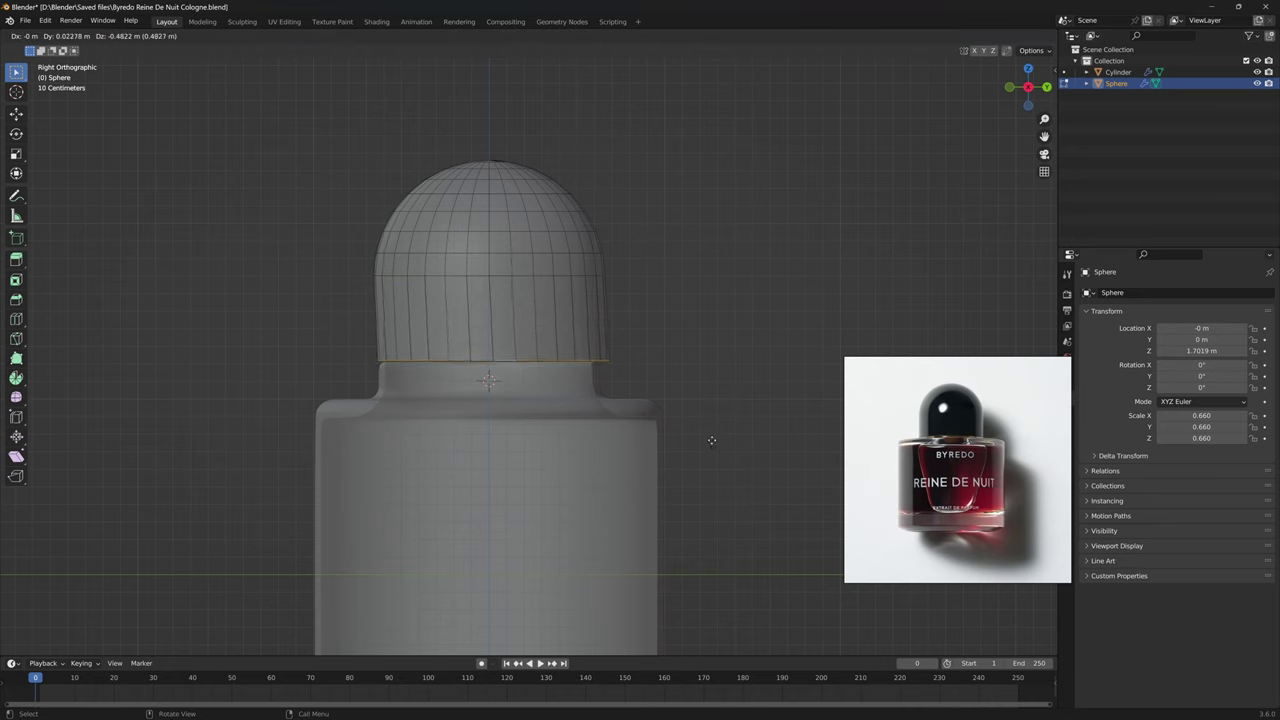
pyautogui.press('z')
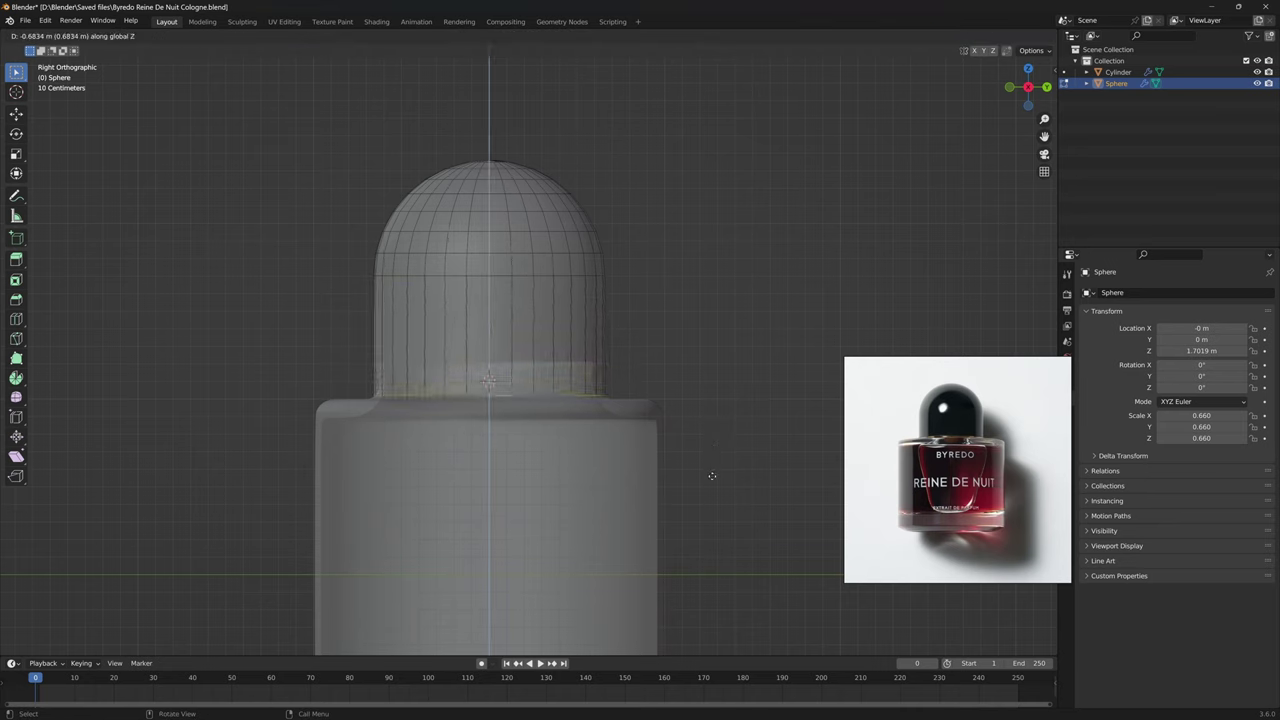
pyautogui.click(714, 446)
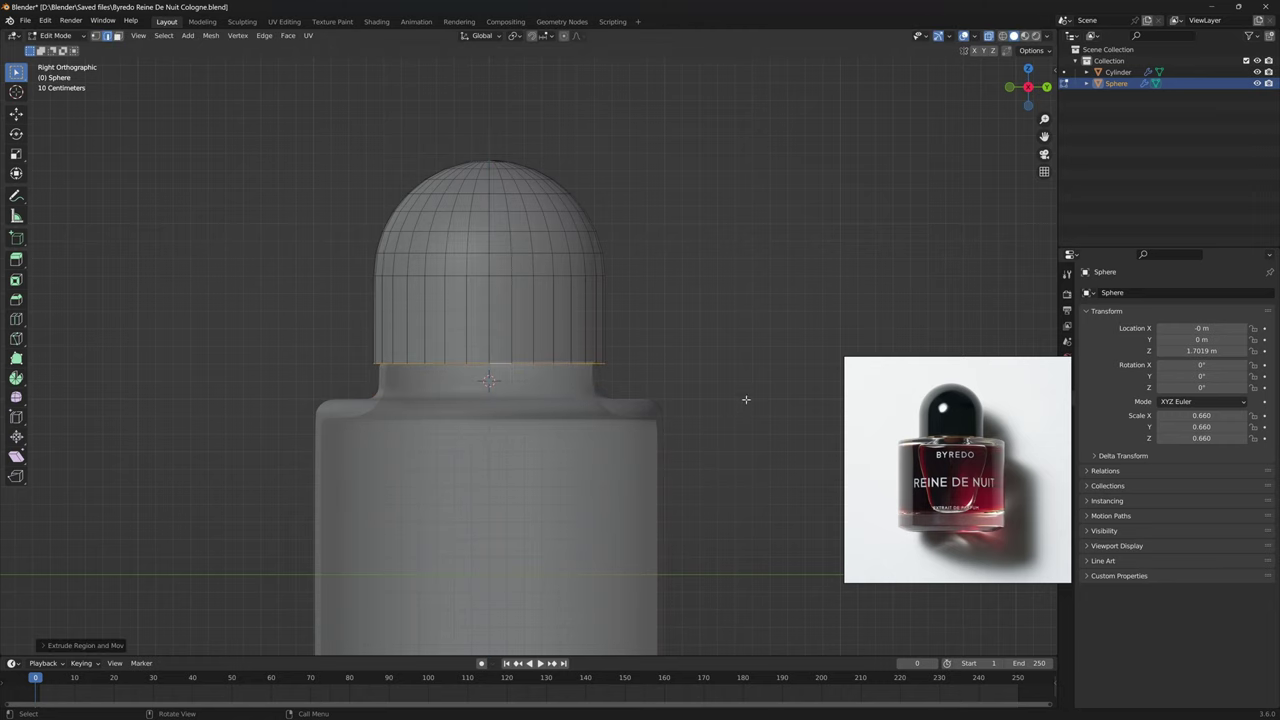
# Lower the whole cap along Z to about 1.50 m so it covers the neck, and return to opaque display.
pyautogui.press('Tab')
pyautogui.press('g')
pyautogui.press('z')
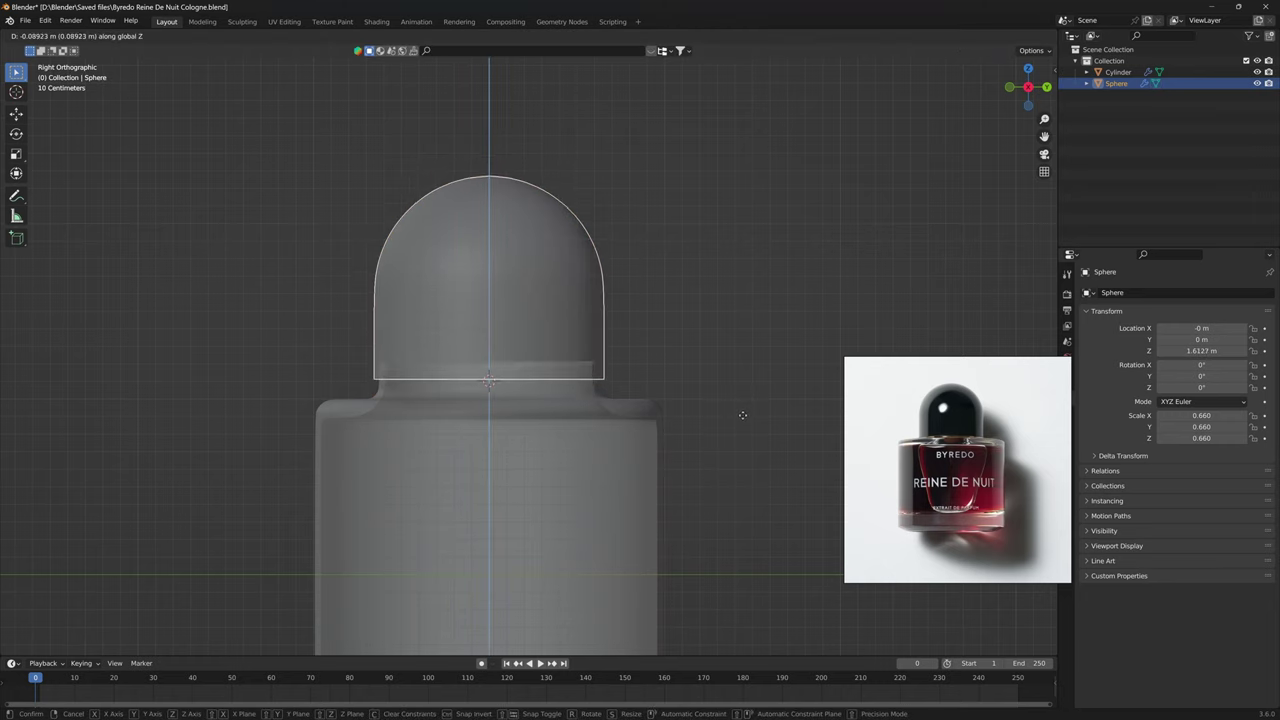
pyautogui.click(742, 432)
pyautogui.hotkey('alt', 'z')
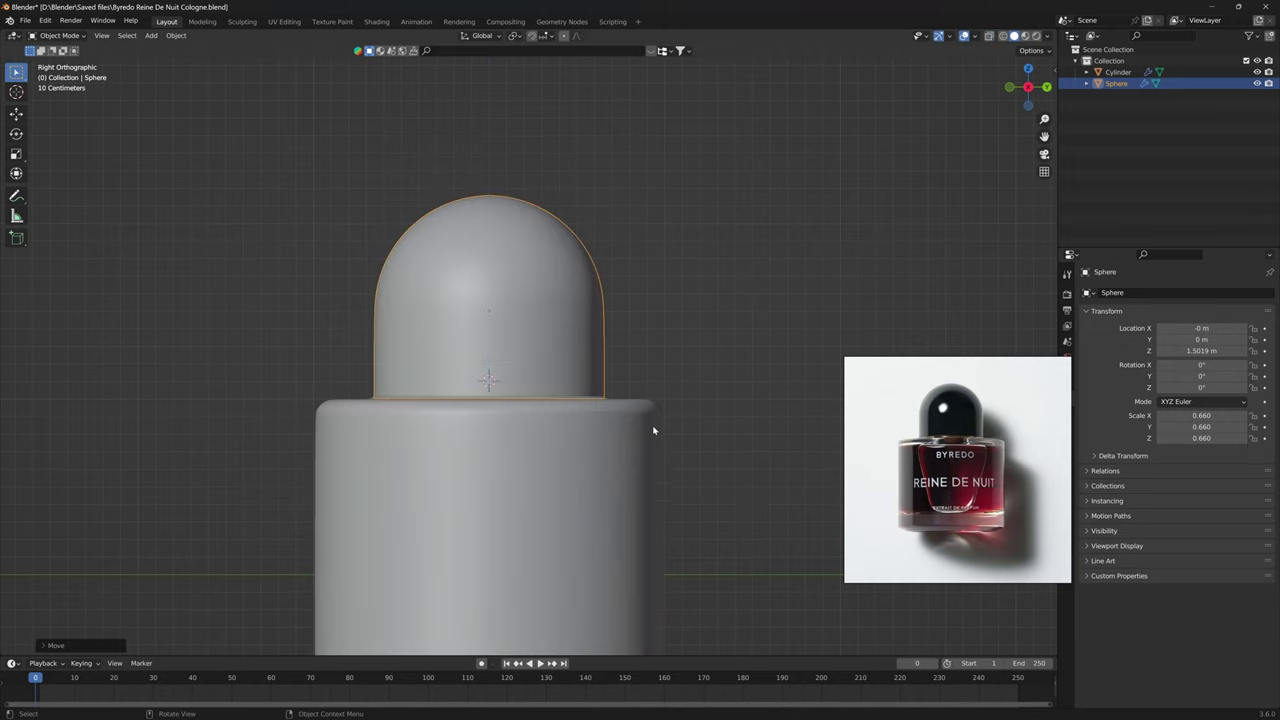
# Raise the cap slightly along Z to about 1.525 m so its lower edge sits clear of the bottle's shoulder.
pyautogui.moveTo(654, 430); pyautogui.dragTo(653, 443, button='middle')
pyautogui.scroll(5, 653, 443)
pyautogui.keyDown('shift'); pyautogui.moveTo(617, 506); pyautogui.dragTo(631, 396, button='middle'); pyautogui.keyUp('shift')
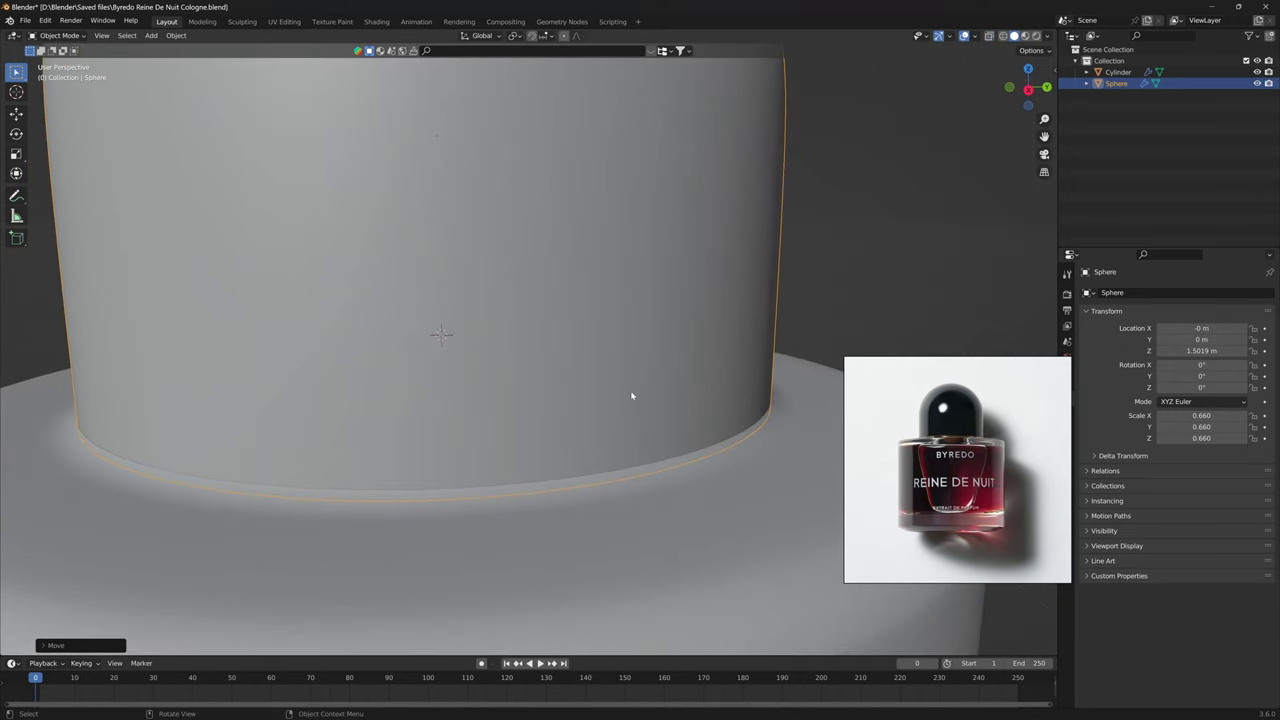
pyautogui.press('g')
pyautogui.press('z')
pyautogui.click(621, 273)
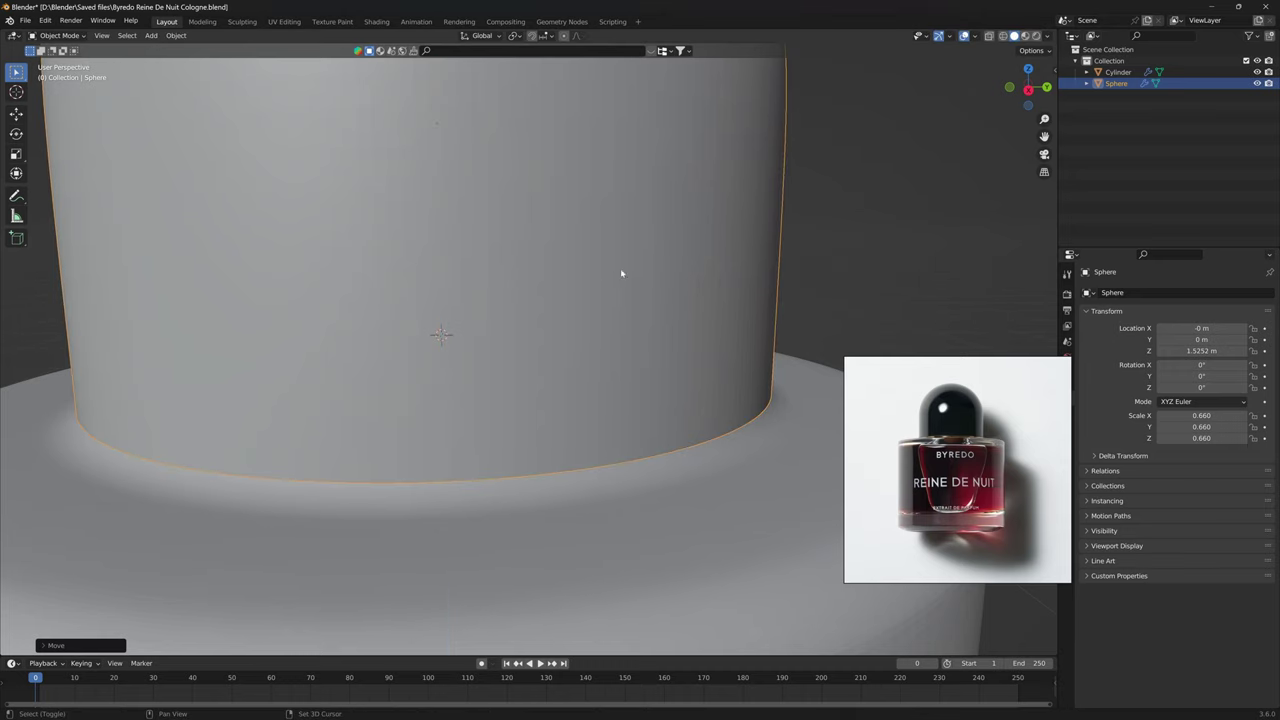
pyautogui.moveTo(664, 479); pyautogui.dragTo(659, 459, button='middle')
pyautogui.scroll(-3, 779, 260)
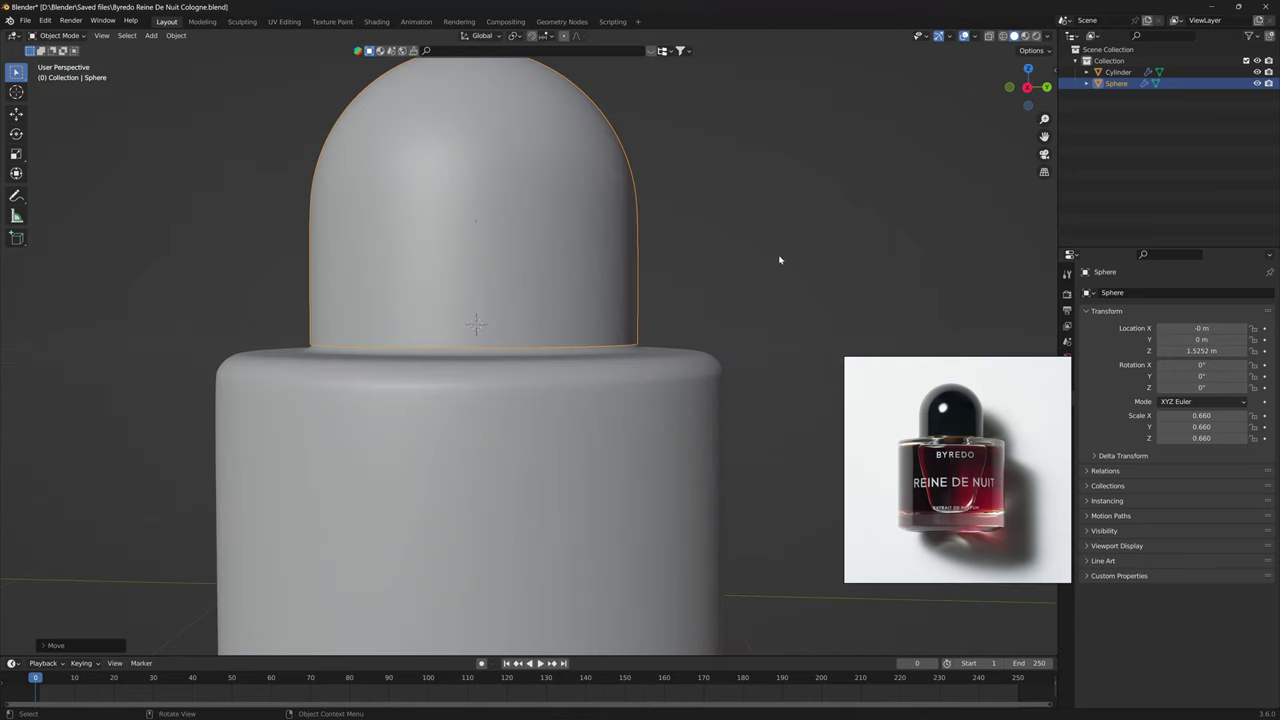
# Apply Shade Smooth to the cap and smooth the shading of the bottle body as well.
pyautogui.press('KP_3')
pyautogui.rightClick(488, 222)
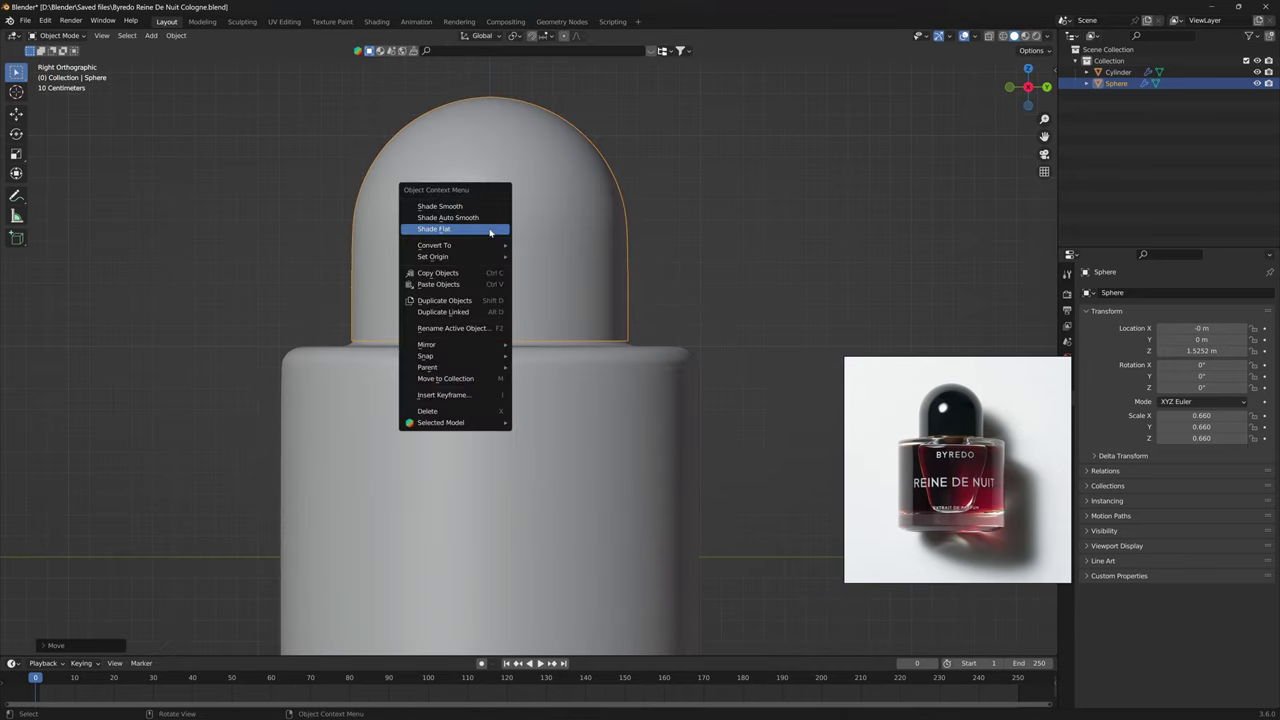
pyautogui.click(487, 217)
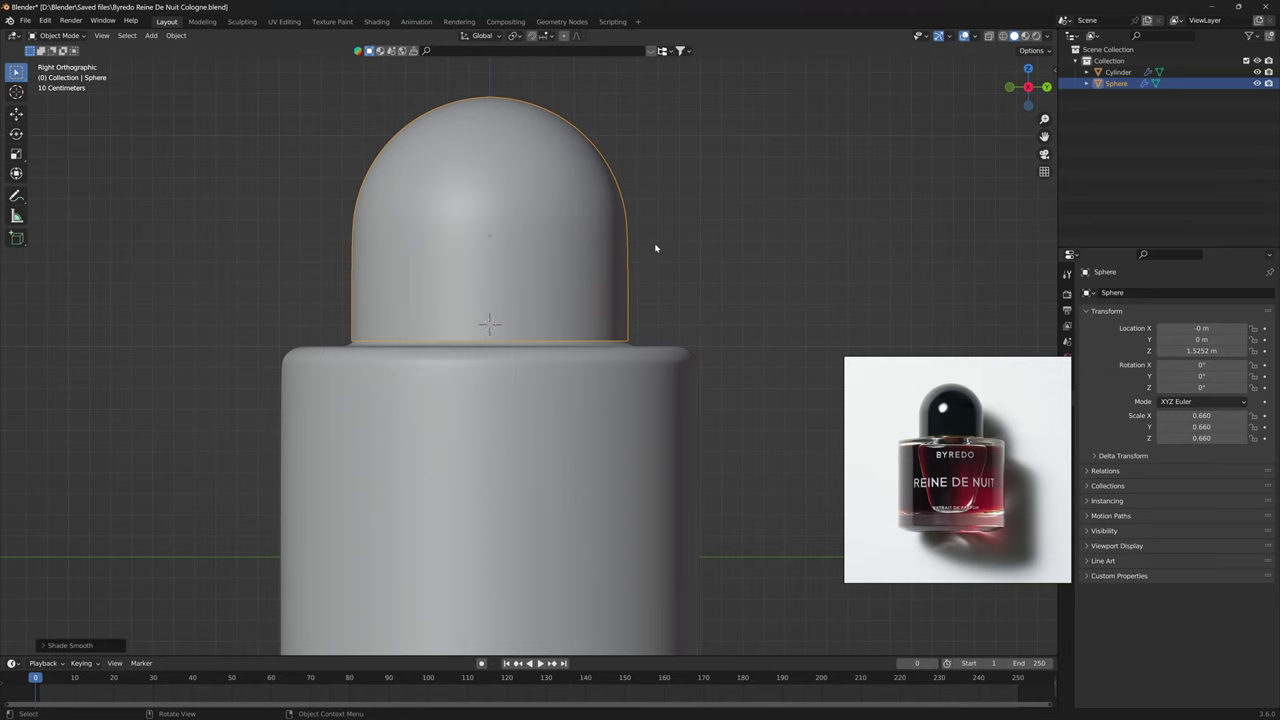
pyautogui.scroll(-5, 677, 403)
pyautogui.click(577, 403)
pyautogui.scroll(6, 577, 403)
pyautogui.rightClick(577, 403)
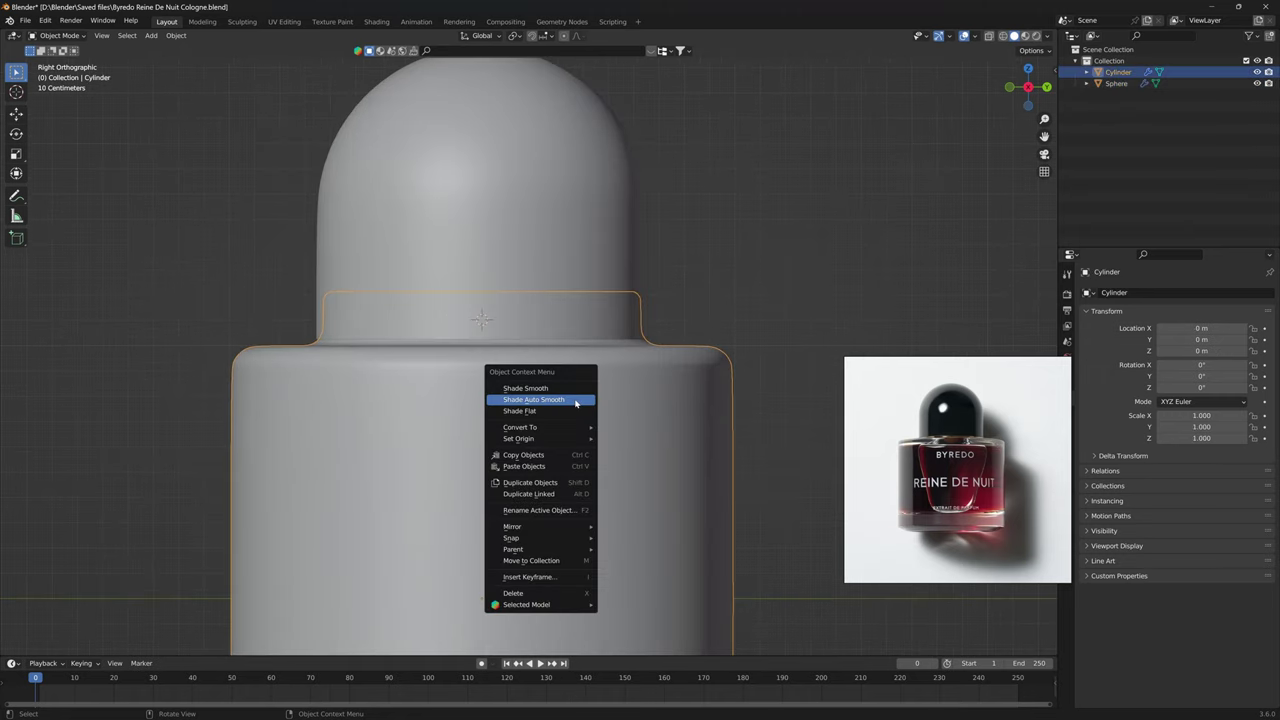
pyautogui.click(576, 403)
# Move the reference picture closer to the model and select the bottle body to compare their proportions.
pyautogui.click(746, 220)
pyautogui.scroll(-4, 660, 449)
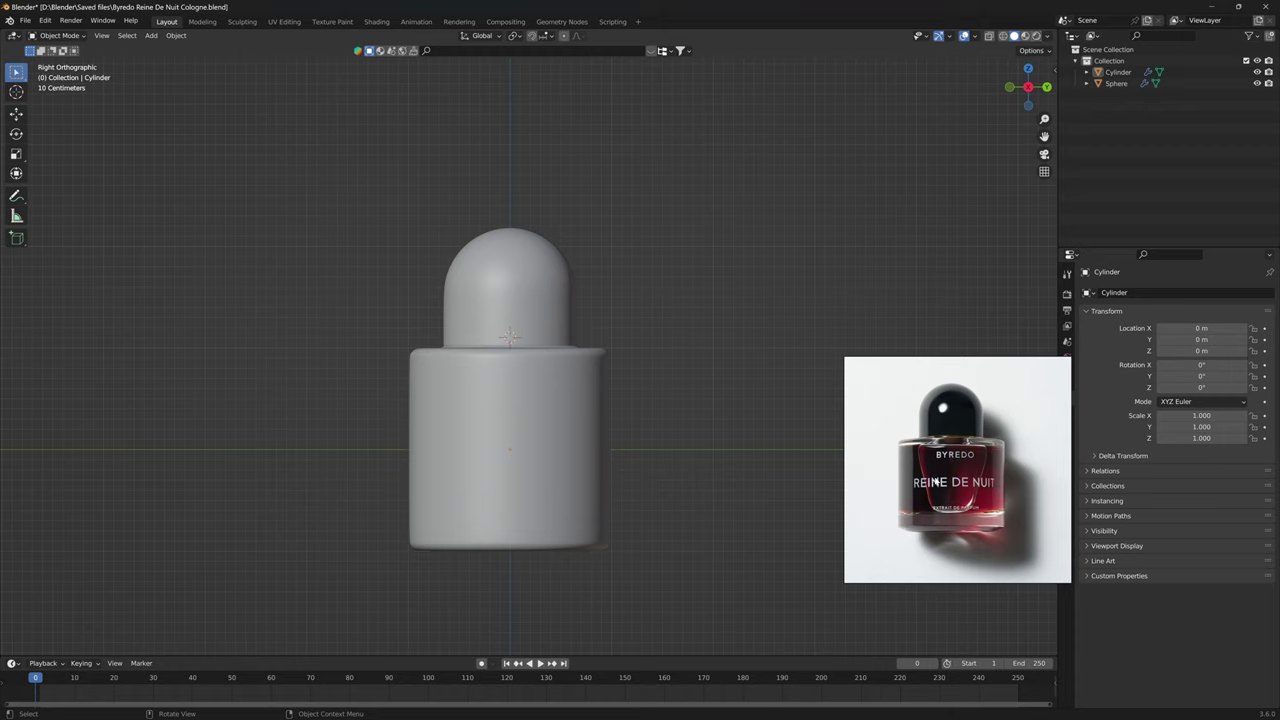
pyautogui.moveTo(935, 482); pyautogui.dragTo(843, 349)
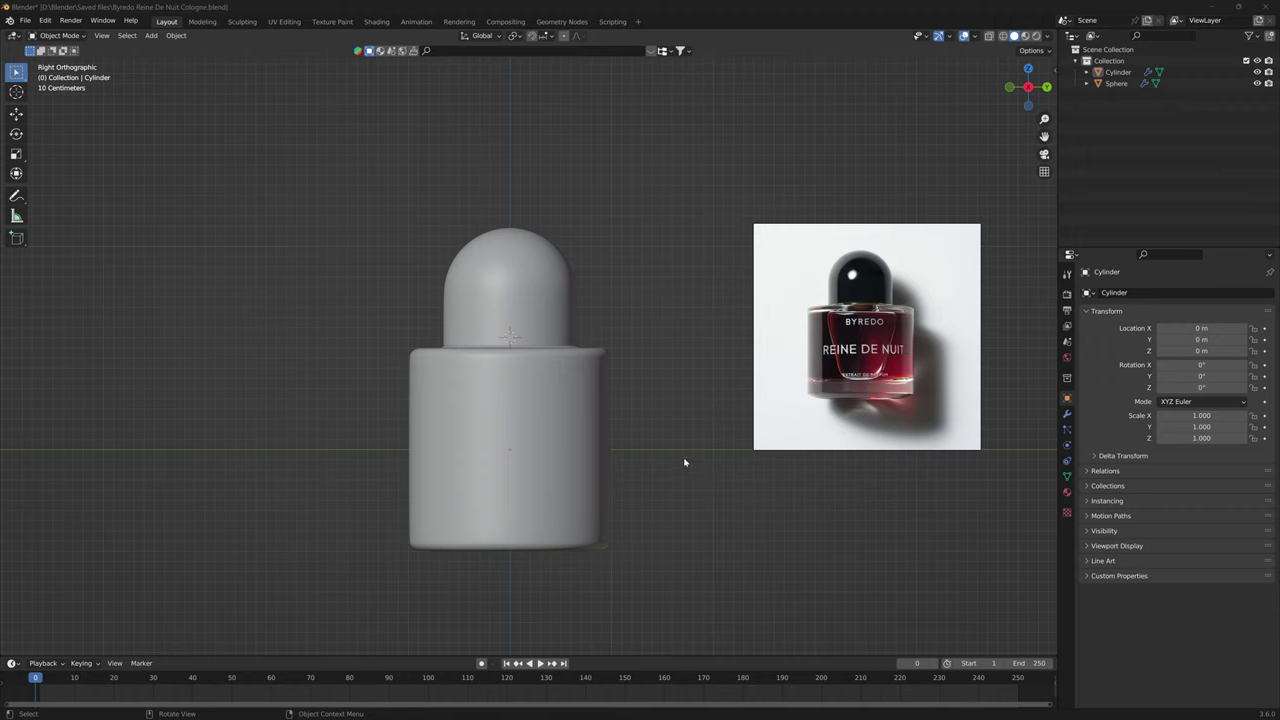
pyautogui.click(597, 451)
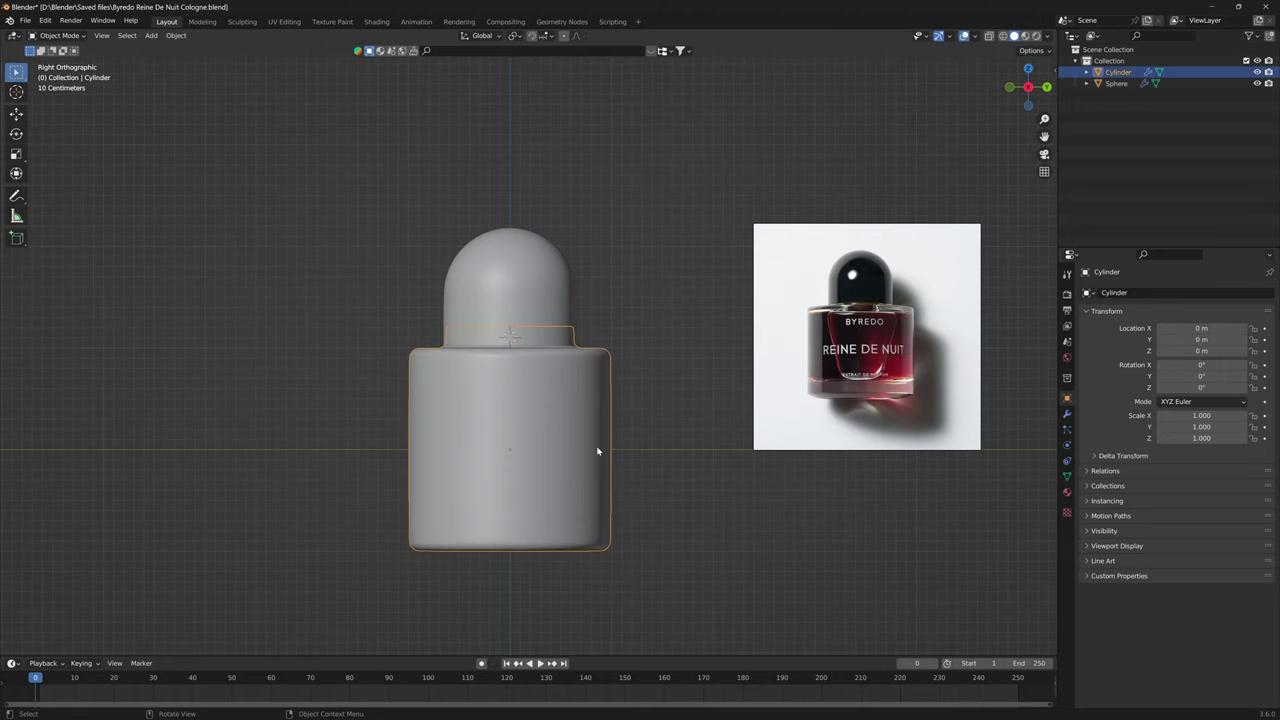
pyautogui.scroll(1, 597, 451)
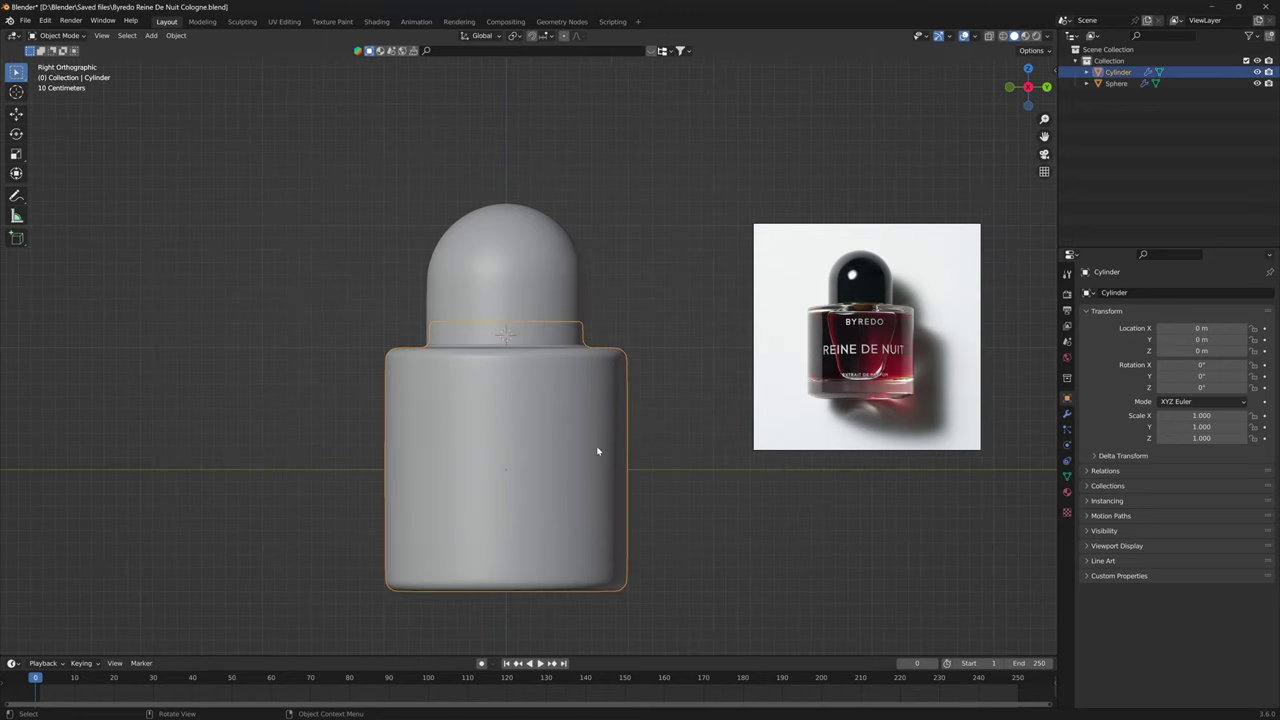
pyautogui.scroll(1, 597, 451)
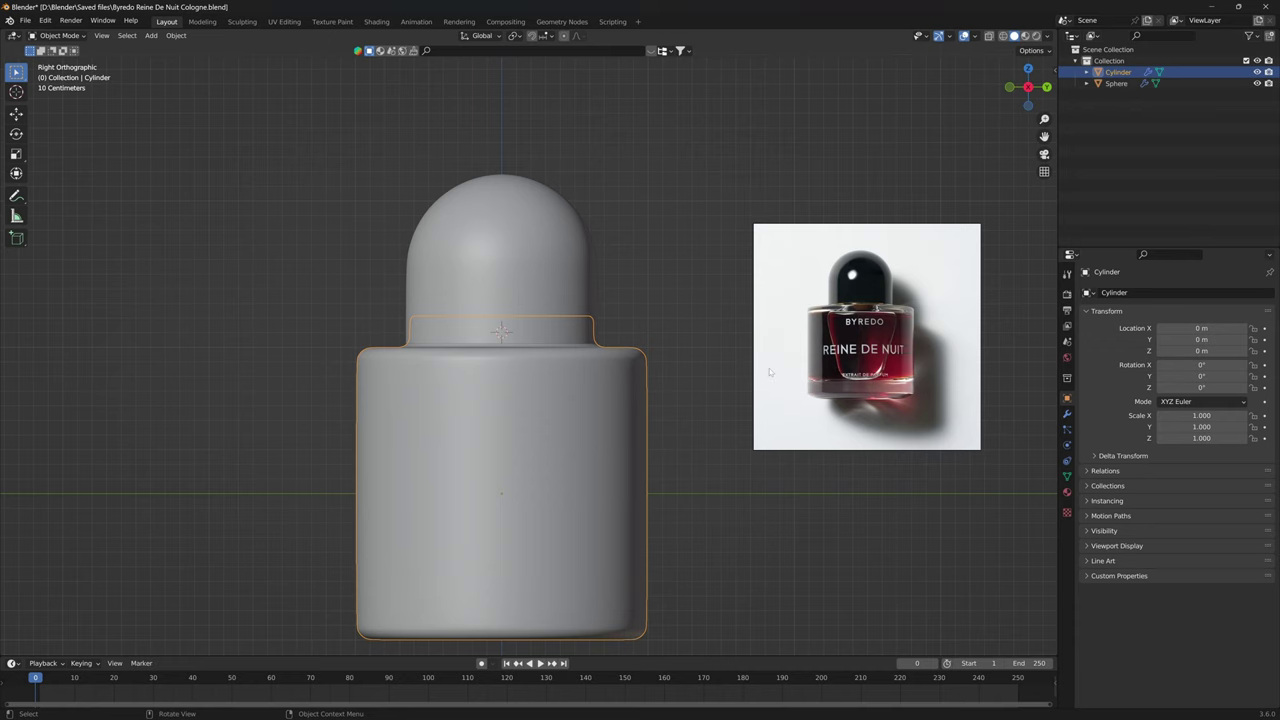
pyautogui.scroll(-1, 566, 435)
pyautogui.press('s')
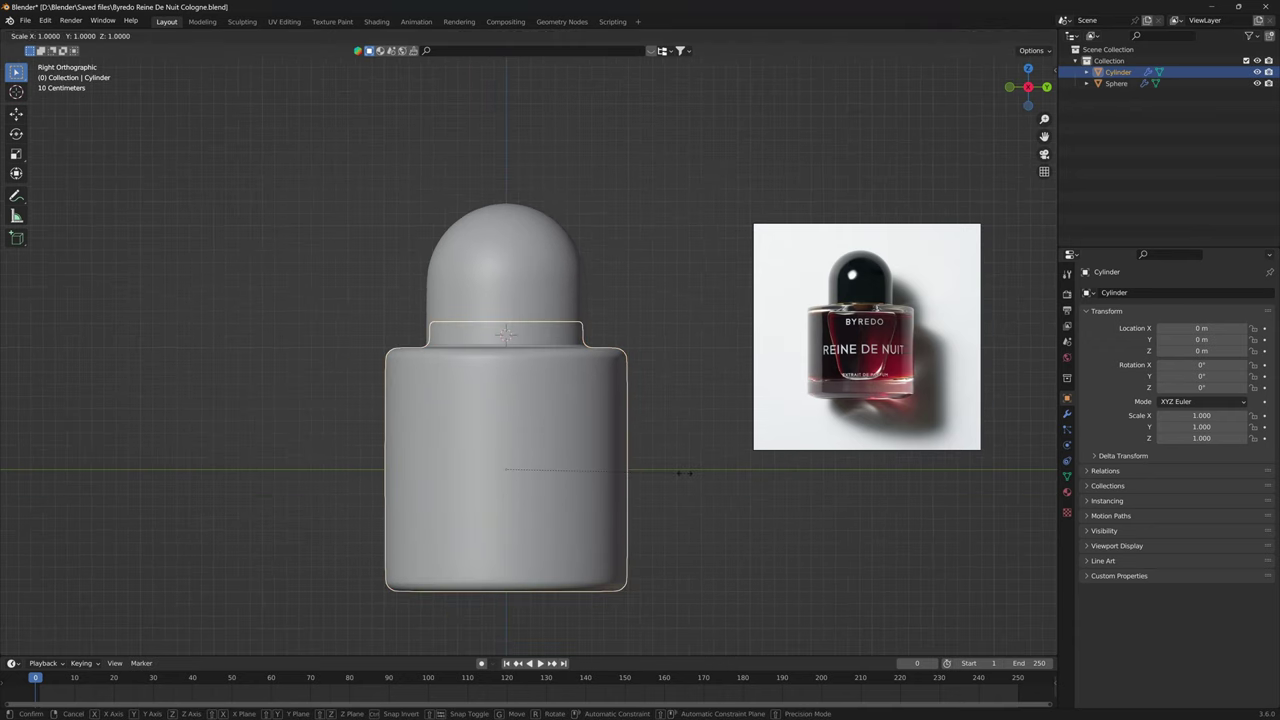
pyautogui.hotkey('shift', 'z')
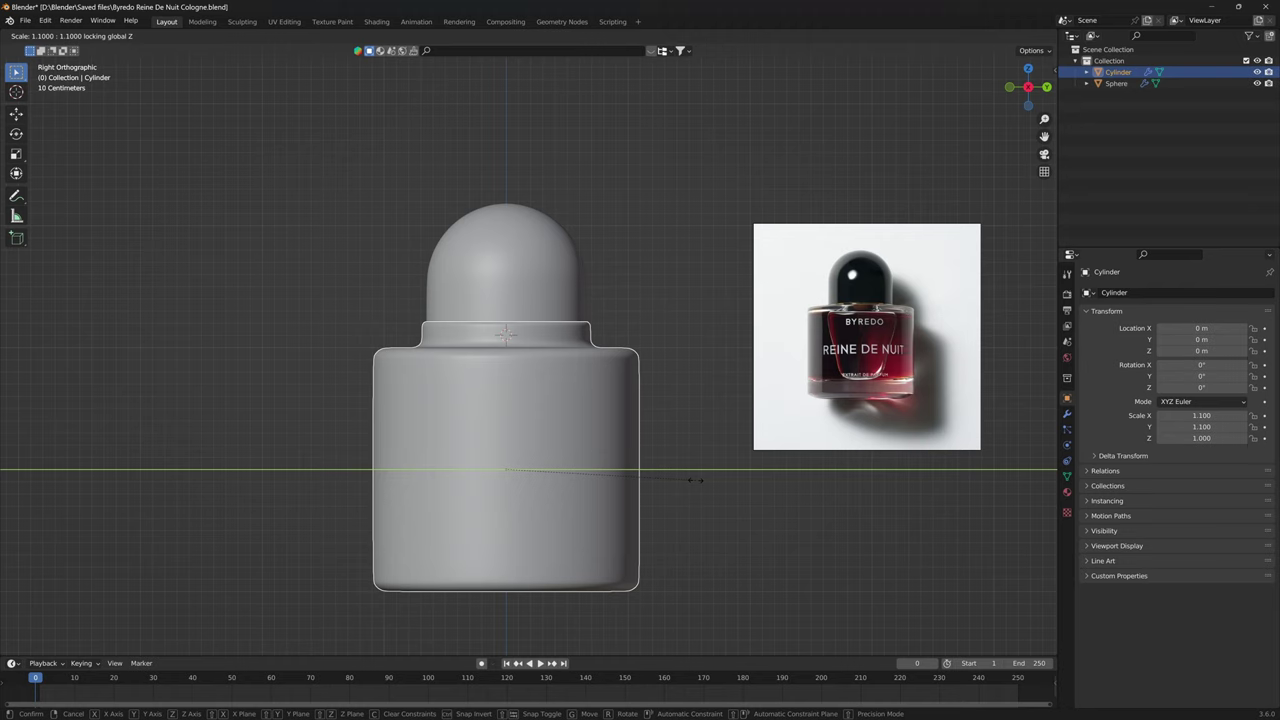
pyautogui.press('Escape')
# Widen the bottle body by a factor of 1.1 in X and Y, keeping its height locked.
pyautogui.moveTo(689, 480); pyautogui.dragTo(688, 514, button='middle')
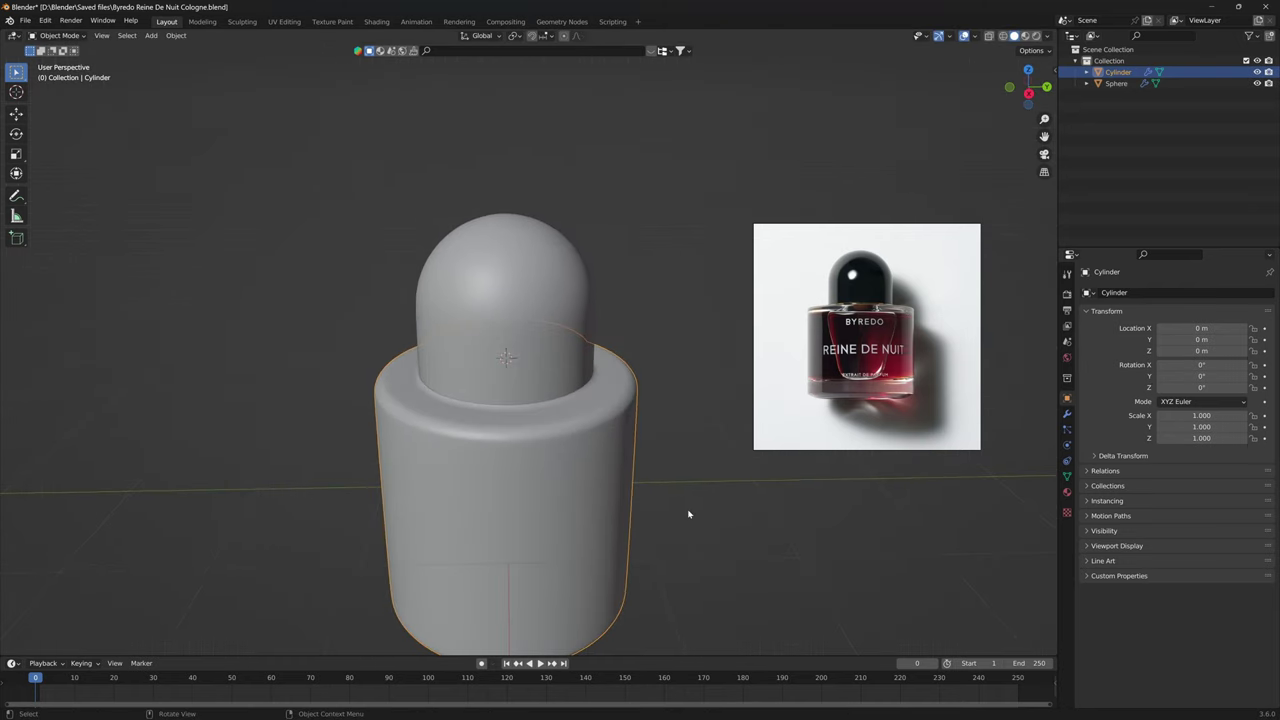
pyautogui.press('s')
pyautogui.hotkey('shift', 'z')
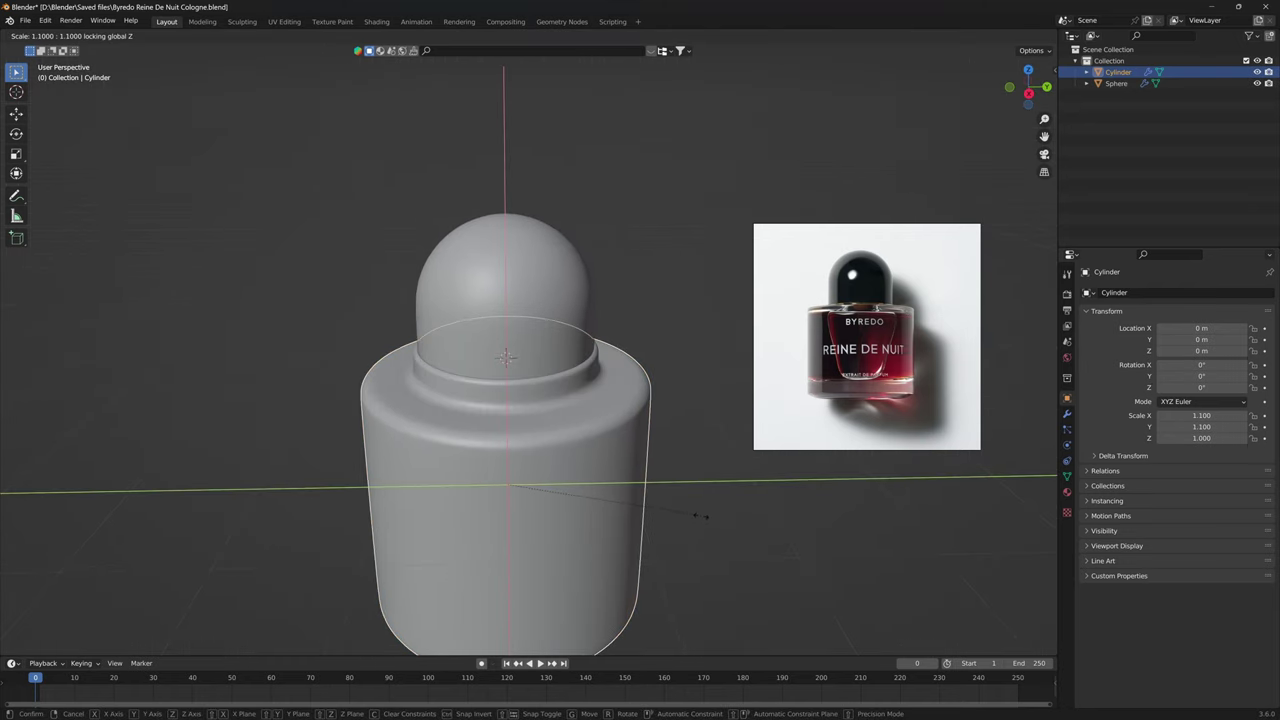
pyautogui.click(700, 517)
# Widen the cap by a factor of 1.1 in X and Y, leaving its Z scale locked.
pyautogui.click(551, 289)
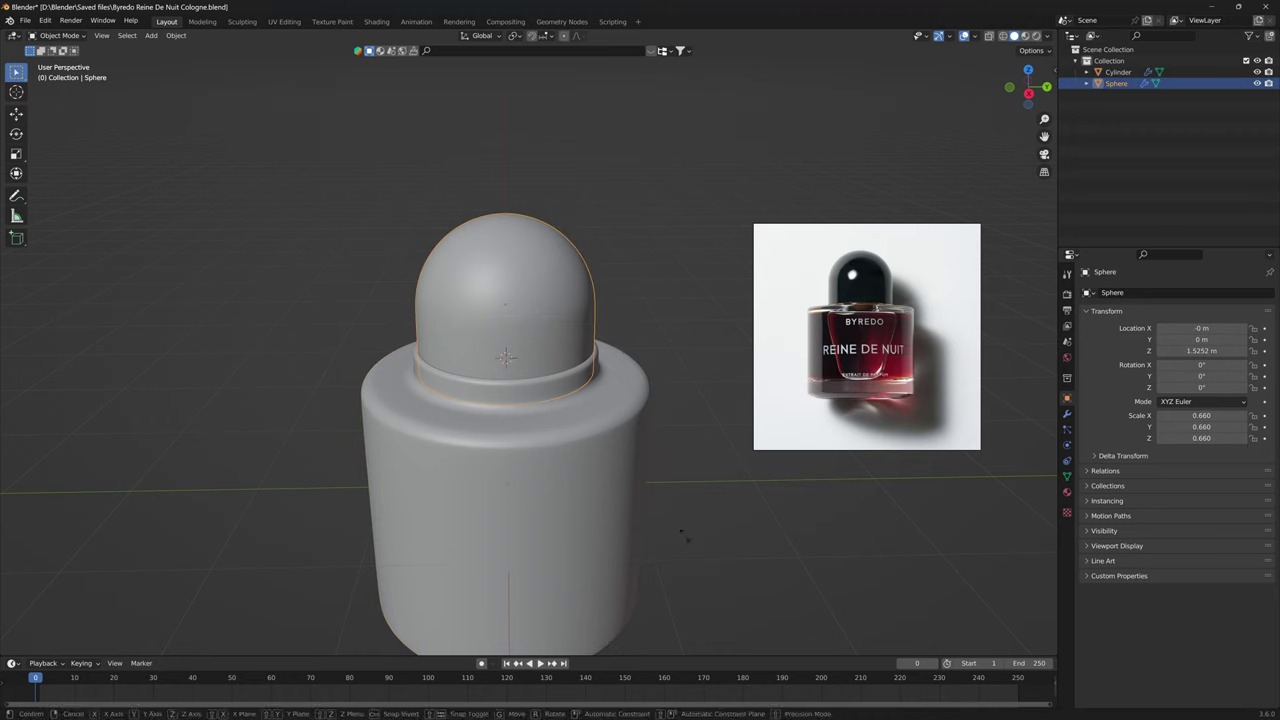
pyautogui.press('s')
pyautogui.hotkey('shift', 'z')
pyautogui.click(706, 543)
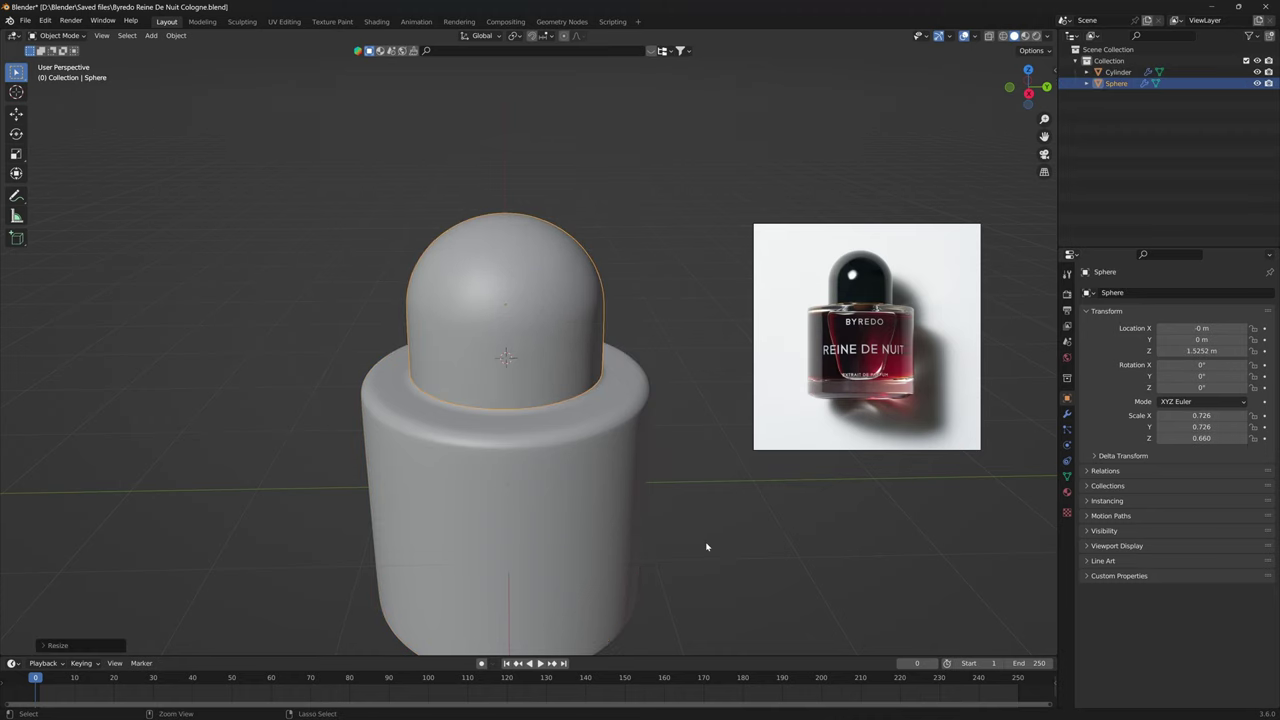
# Select both the cap and the bottle body and apply All Transforms to them.
pyautogui.scroll(-3, 700, 549)
pyautogui.moveTo(649, 325); pyautogui.dragTo(530, 523)
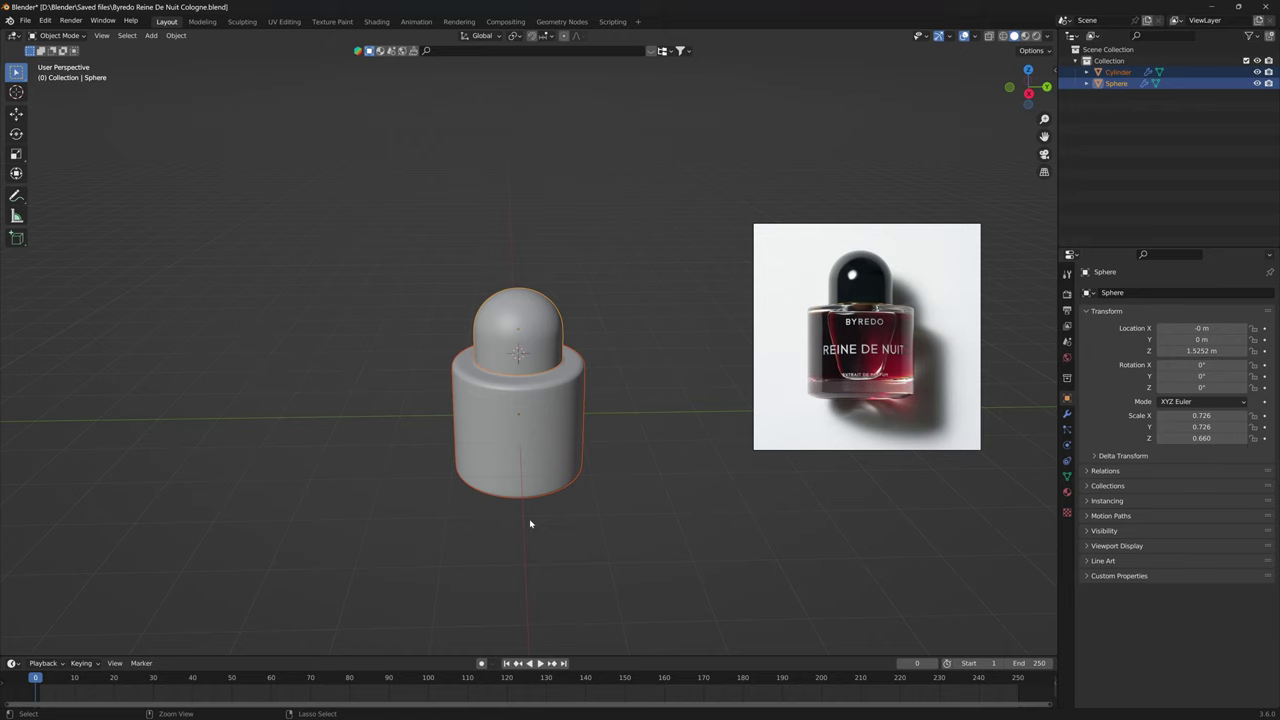
pyautogui.hotkey('ctrl', 'a')
pyautogui.click(531, 516)
pyautogui.hotkey('ctrl', 'a')
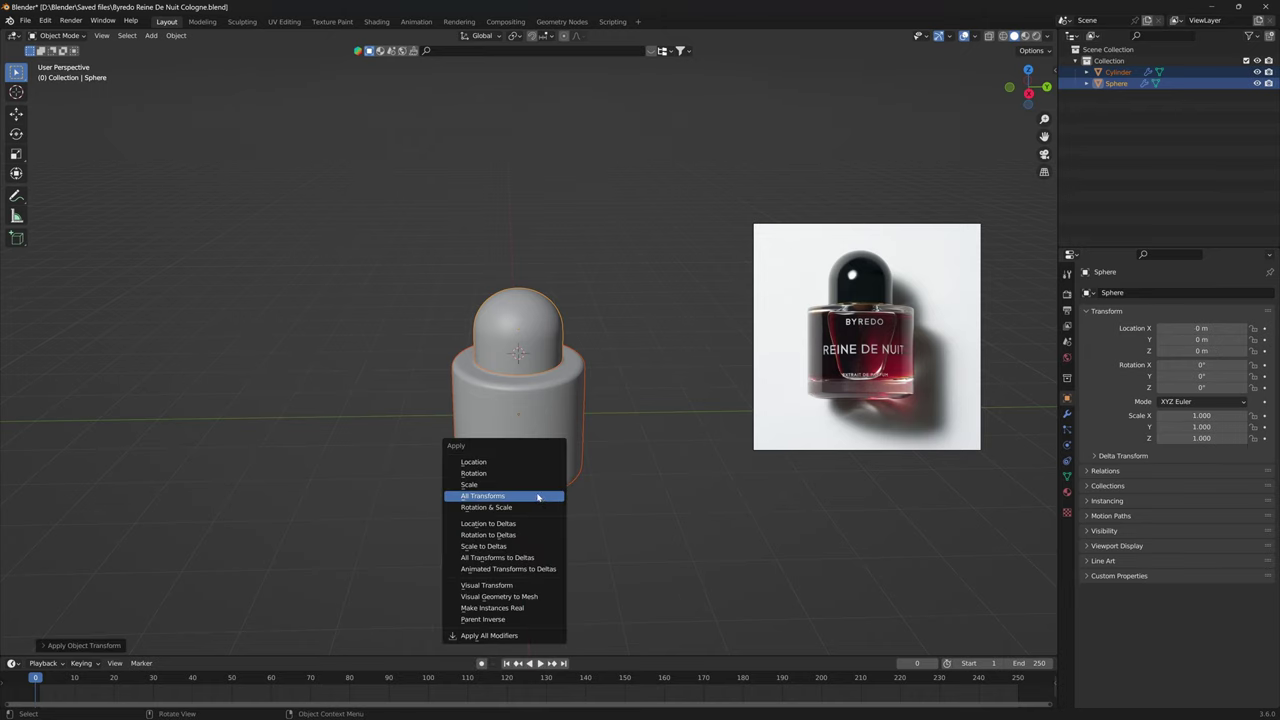
pyautogui.click(537, 496)
# Parent the cap to the bottle body using the Object option.
pyautogui.moveTo(540, 494); pyautogui.dragTo(571, 463, button='middle')
pyautogui.click(571, 465)
pyautogui.click(580, 528)
pyautogui.moveTo(584, 525); pyautogui.dragTo(594, 491, button='middle')
pyautogui.click(532, 376)
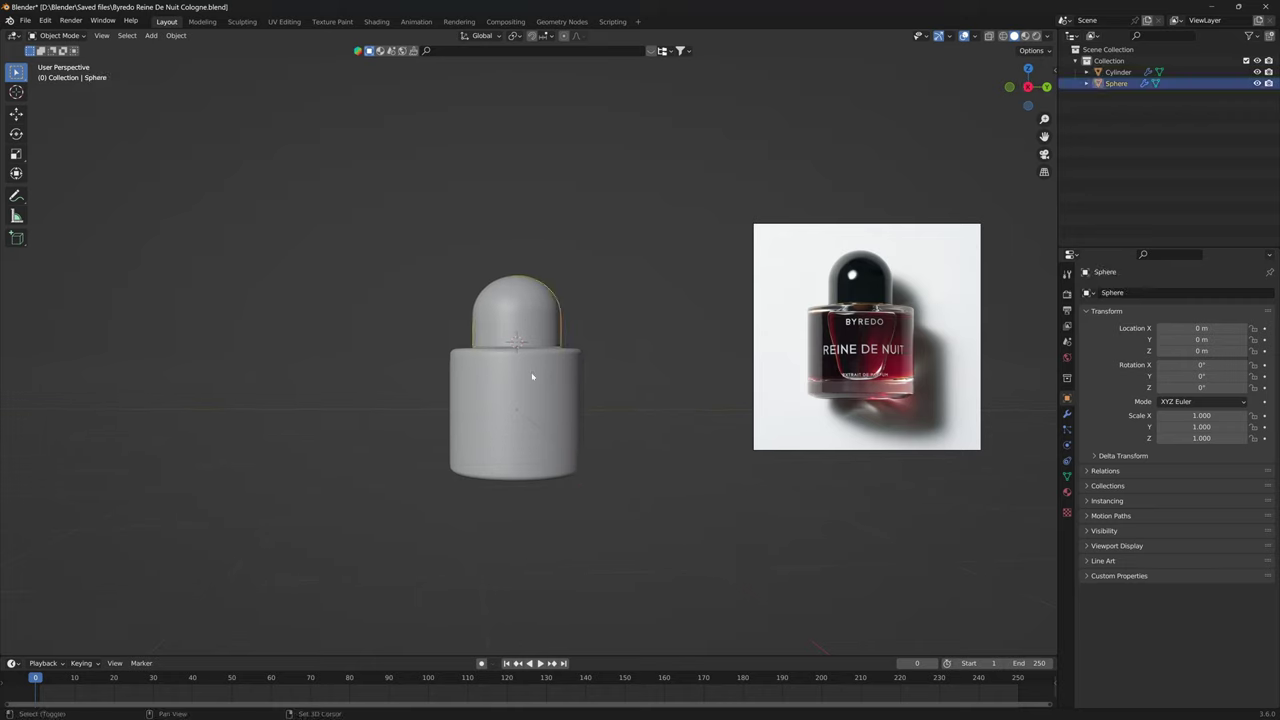
pyautogui.keyDown('shift'); pyautogui.click(532, 376); pyautogui.keyUp('shift')
pyautogui.hotkey('ctrl', 'p')
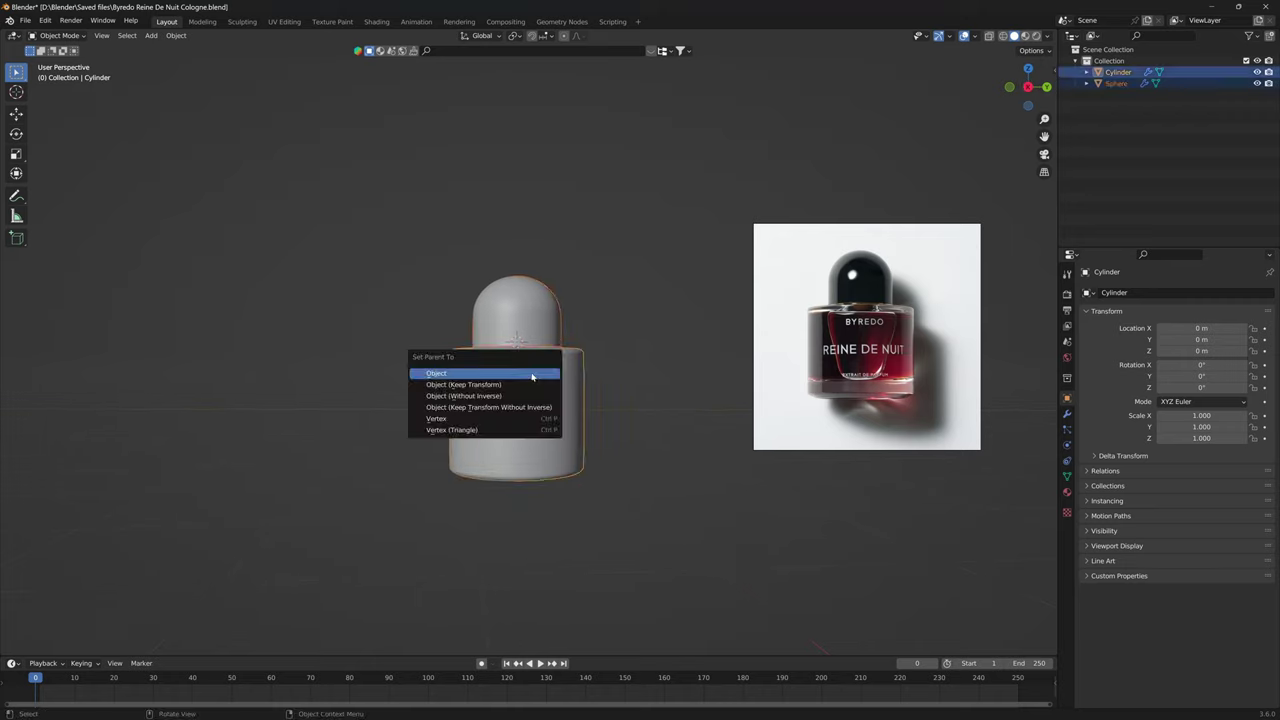
pyautogui.click(532, 376)
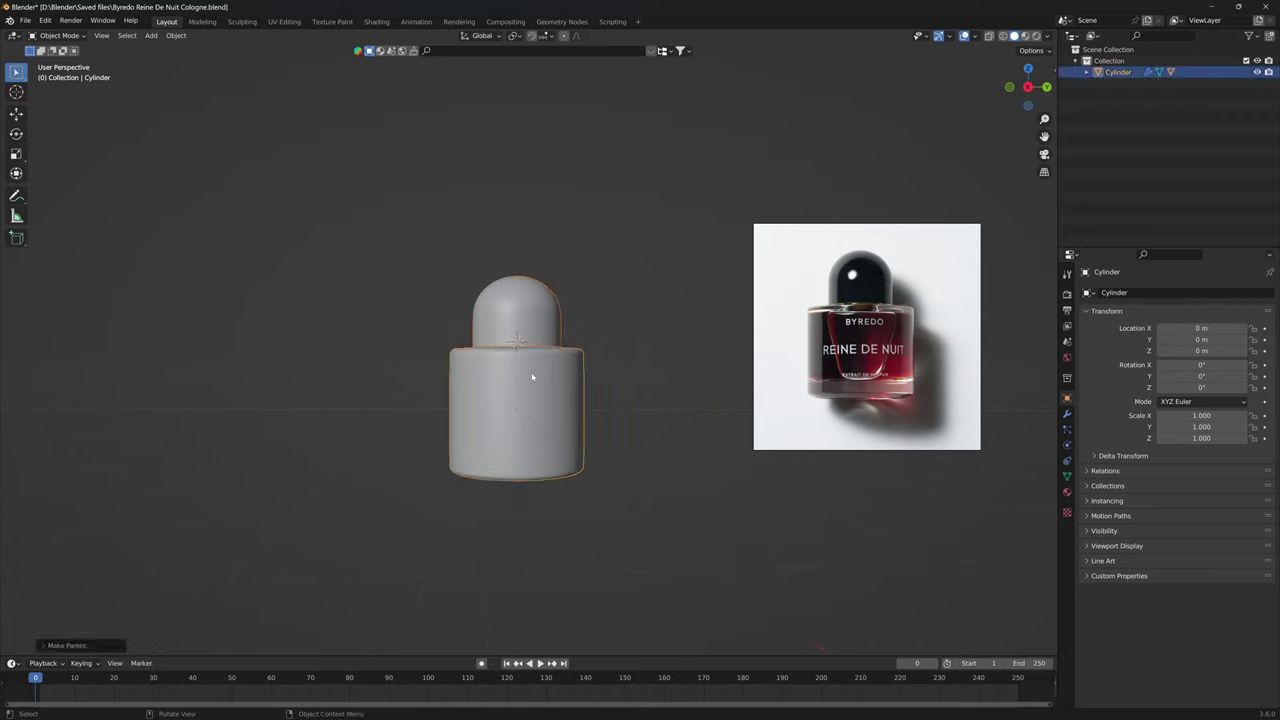
pyautogui.click(593, 379)
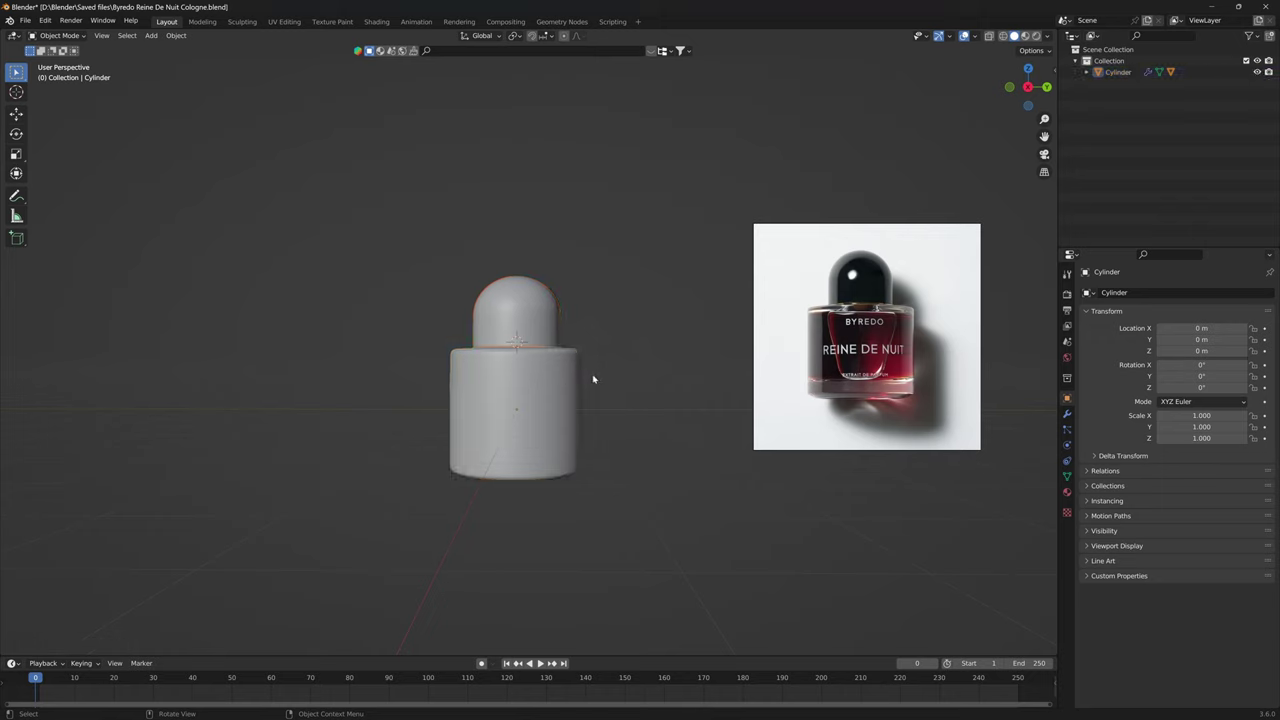
pyautogui.click(533, 300)
pyautogui.press('g')
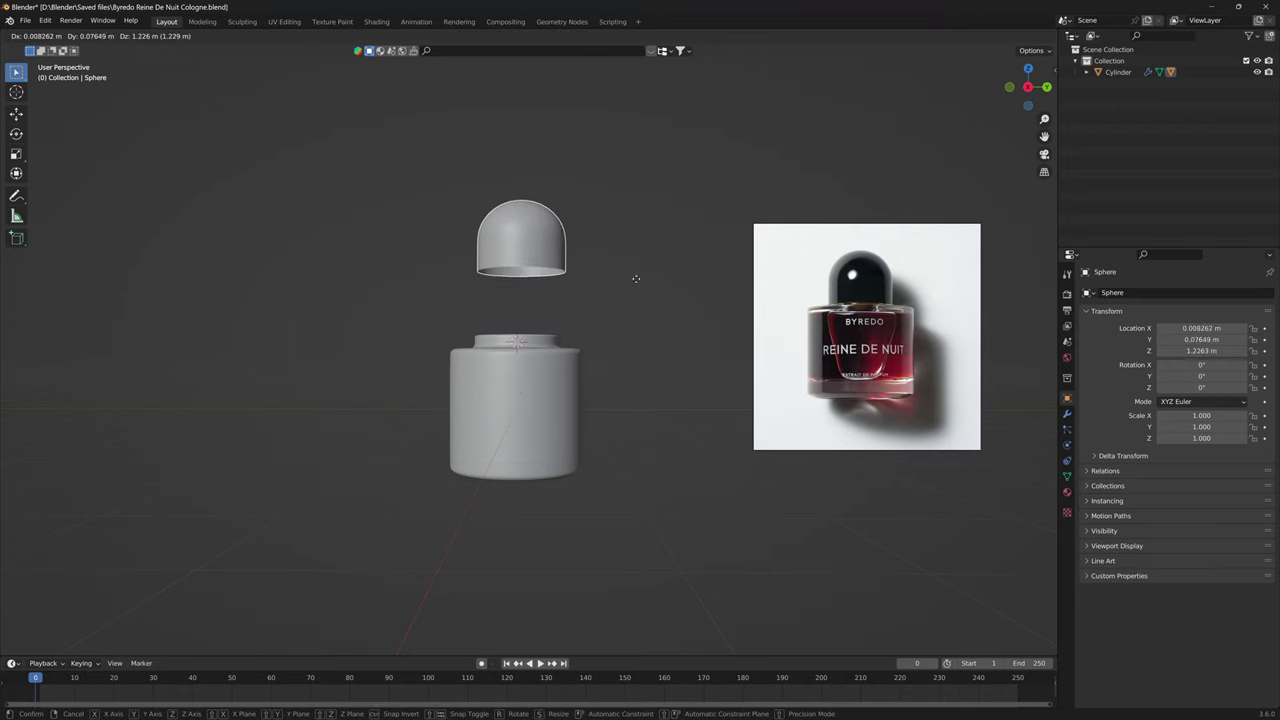
pyautogui.rightClick(595, 358)
# Select the bottle body and save the file.
pyautogui.click(578, 397)
pyautogui.moveTo(578, 397); pyautogui.dragTo(621, 462, button='middle')
pyautogui.hotkey('ctrl', 's')
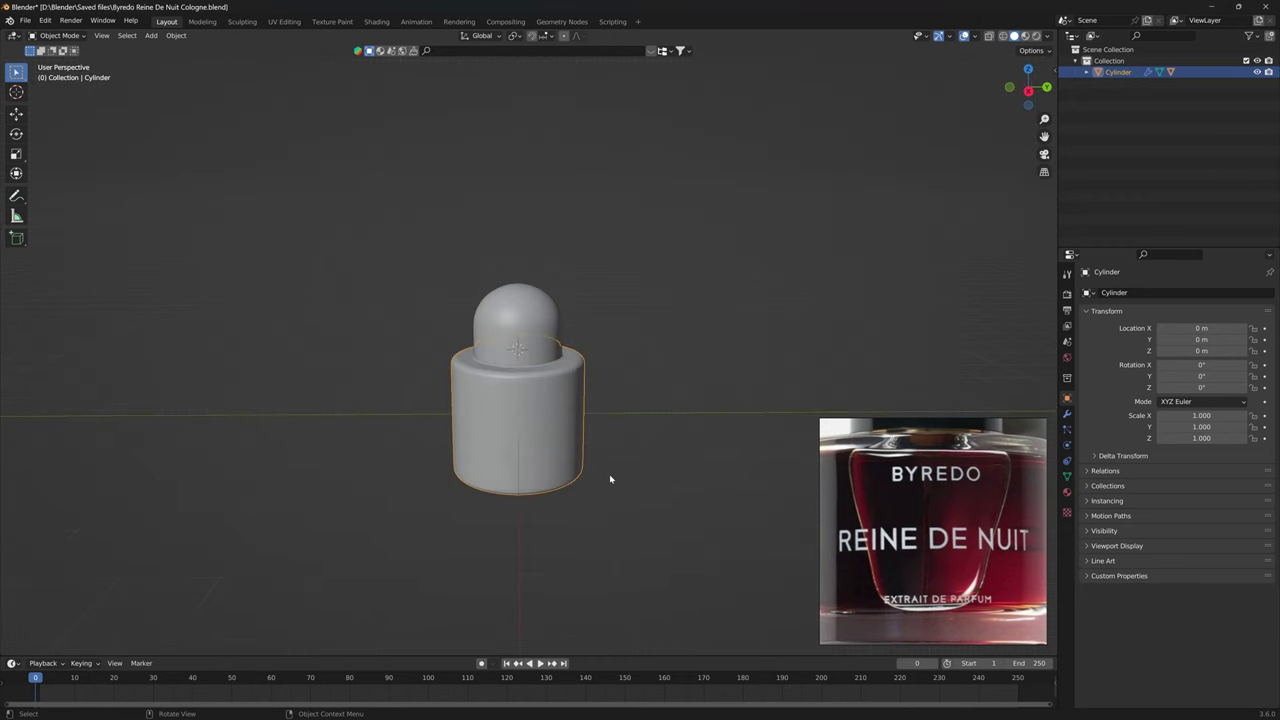
# Raise the bottle with its cap 1 m along Z so its base sits on the ground, and apply All Transforms.
pyautogui.press('KP_3')
pyautogui.press('g')
pyautogui.press('z')
pyautogui.press('1')
pyautogui.press('Return')
pyautogui.hotkey('ctrl', 'a')
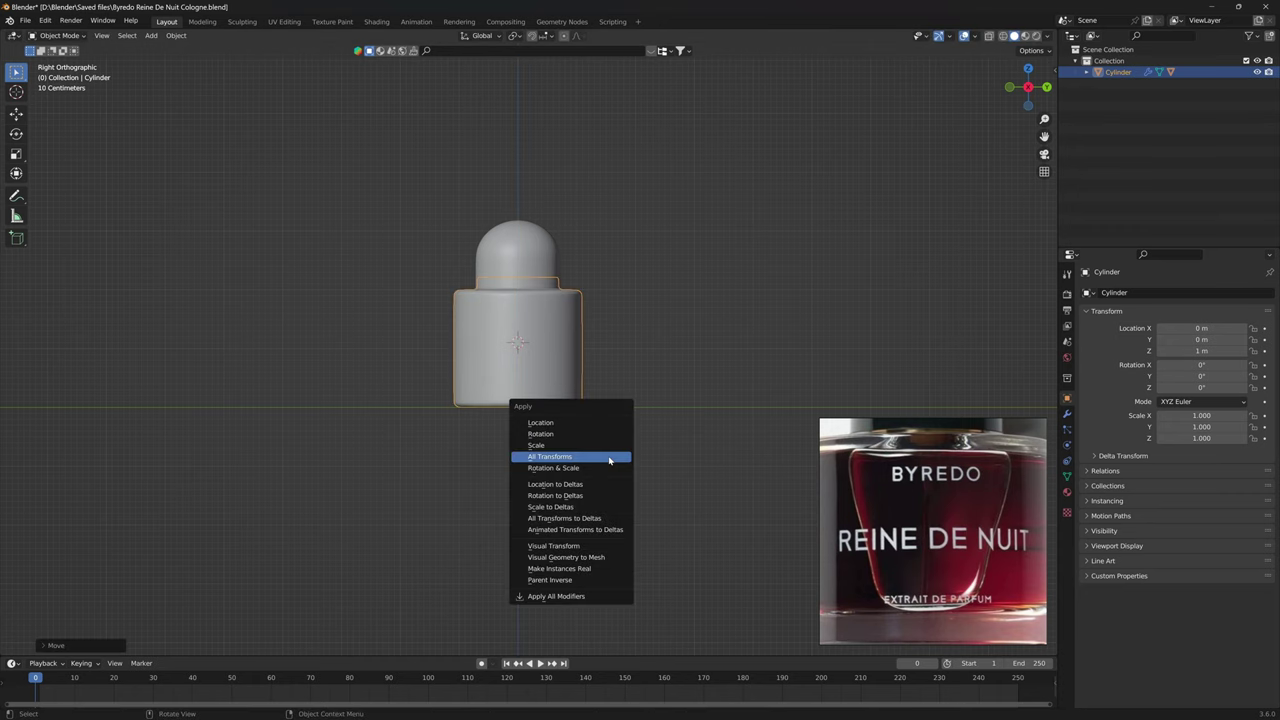
pyautogui.click(608, 456)
# Add a plane mesh, reset the 3D cursor to the world origin and snap the plane to it.
pyautogui.moveTo(608, 457)
pyautogui.mouseDown(button='middle')
pyautogui.moveTo(651, 443)
pyautogui.moveTo(631, 447)
pyautogui.mouseUp(button='middle')
pyautogui.hotkey('shift', 'a')
pyautogui.moveTo(631, 447)
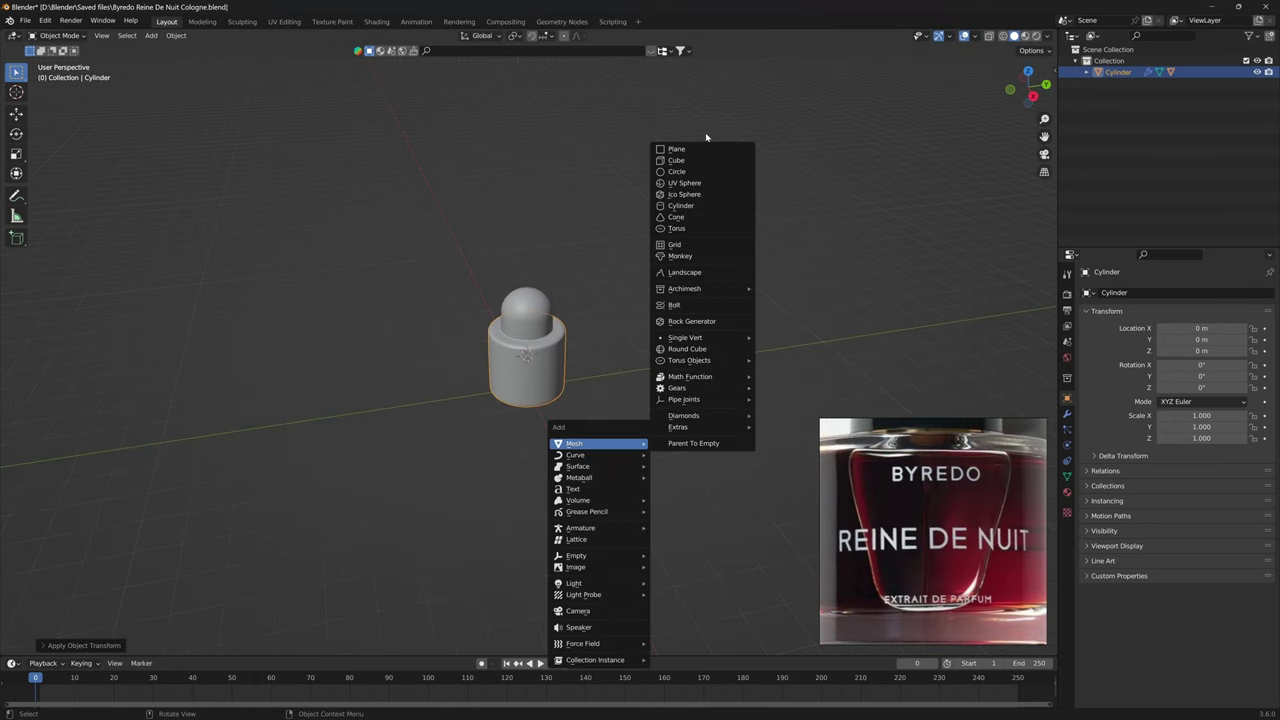
pyautogui.click(700, 149)
pyautogui.rightClick(665, 393)
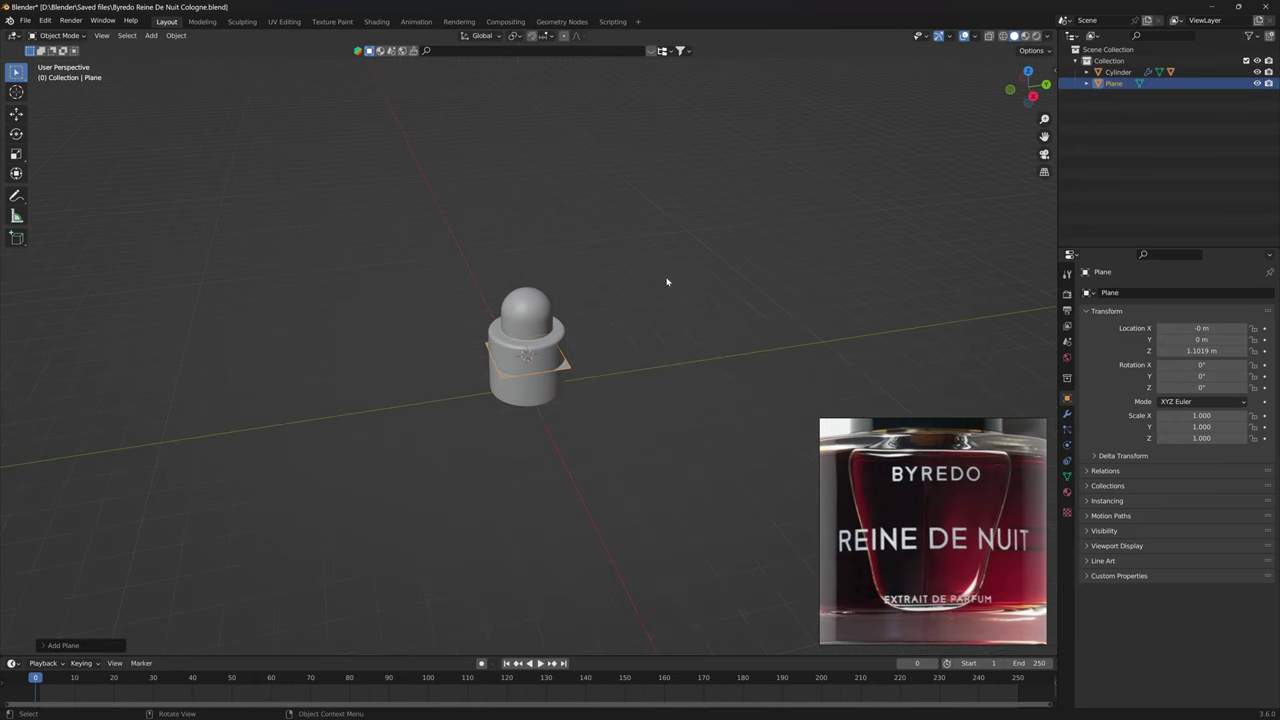
pyautogui.hotkey('shift', 's')
pyautogui.click(586, 407)
pyautogui.hotkey('shift', 's')
pyautogui.click(586, 337)
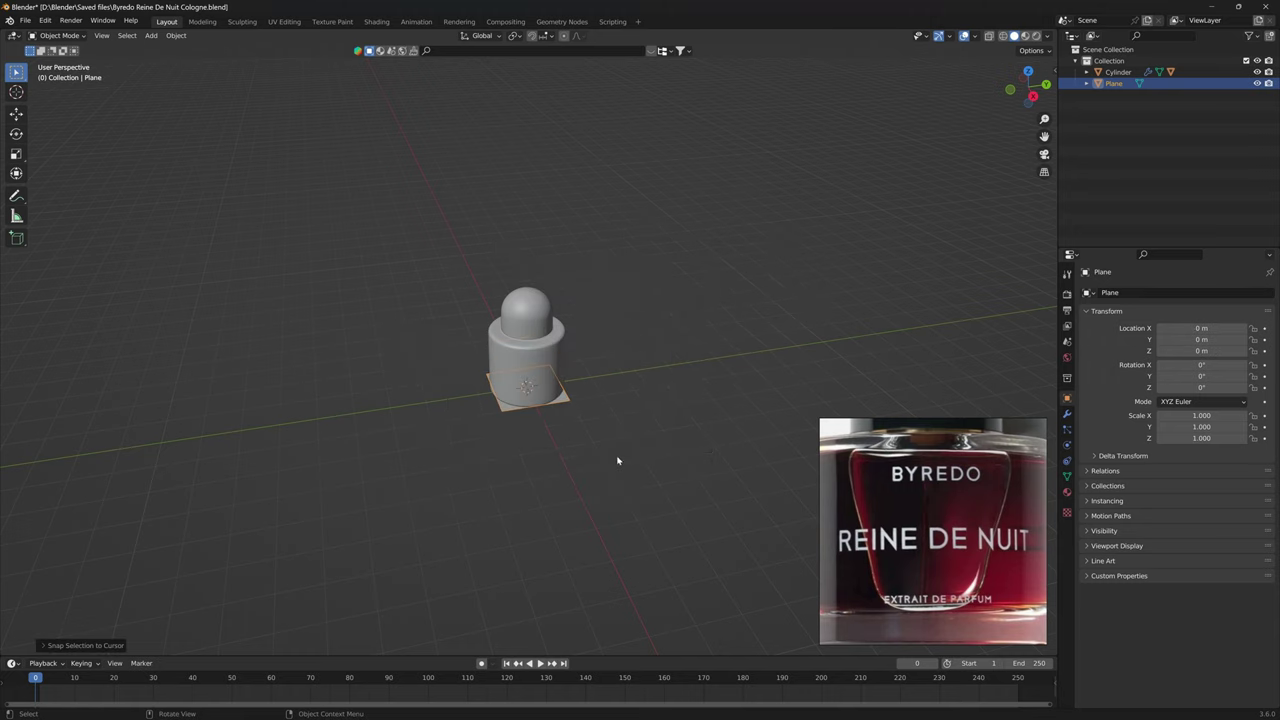
# Scale the ground plane by 12 and apply its scale.
pyautogui.moveTo(617, 460); pyautogui.dragTo(626, 460, button='middle')
pyautogui.write('s12')
pyautogui.press('Return')
pyautogui.hotkey('ctrl', 'a')
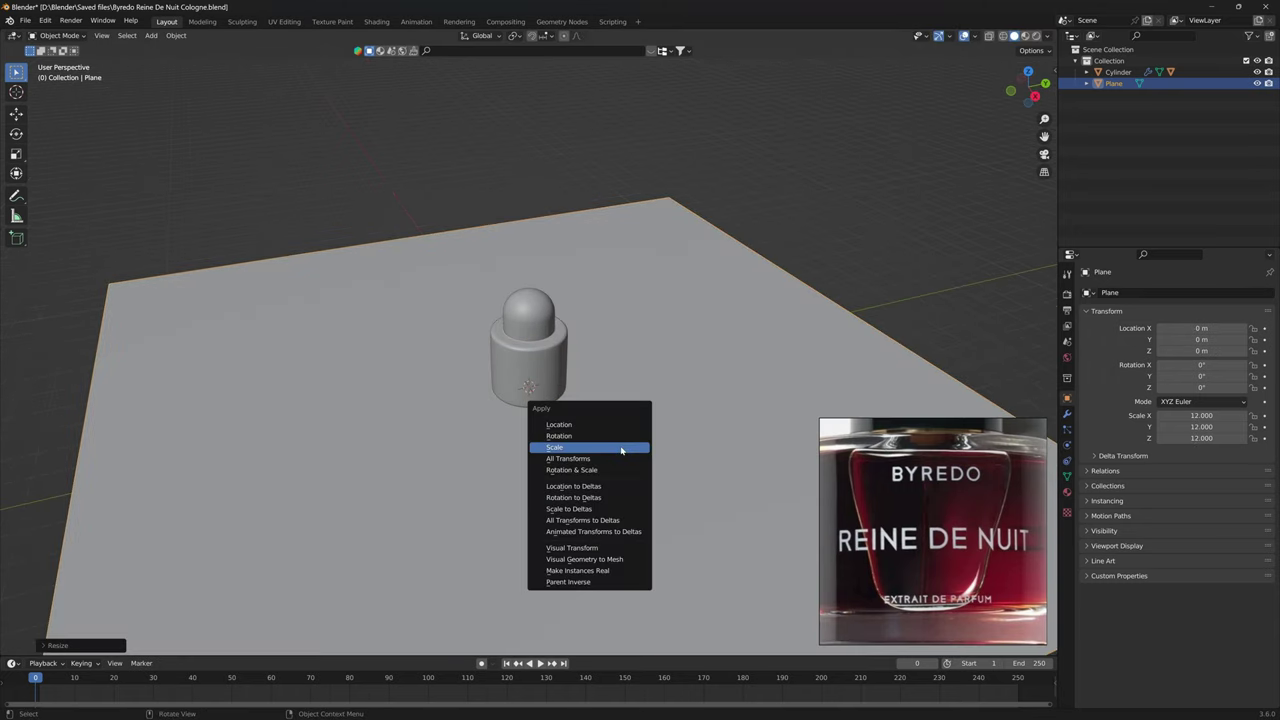
pyautogui.click(623, 449)
# Rotate the bottle with its cap by -90° about the X axis so it lies on its side.
pyautogui.moveTo(550, 410); pyautogui.dragTo(633, 486, button='middle')
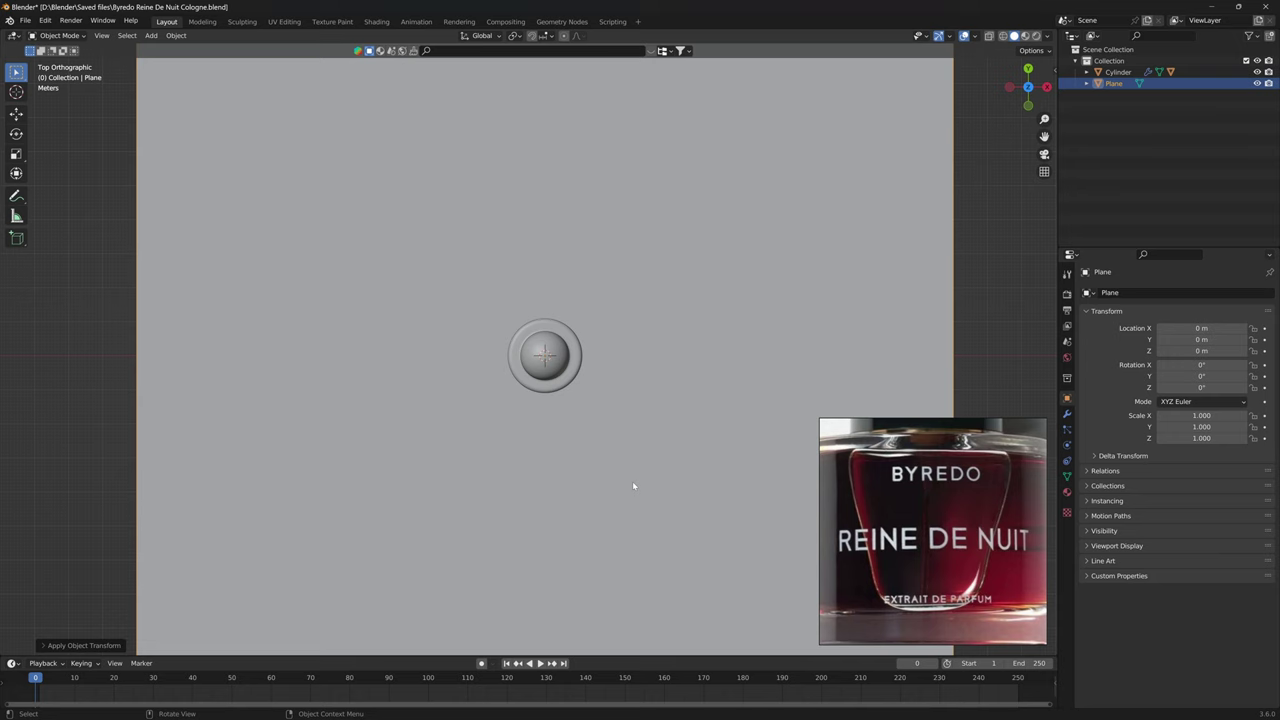
pyautogui.click(561, 375)
pyautogui.click(572, 381)
pyautogui.moveTo(446, 392); pyautogui.dragTo(620, 403, button='middle')
pyautogui.scroll(3, 650, 445)
pyautogui.press('r')
pyautogui.press('y')
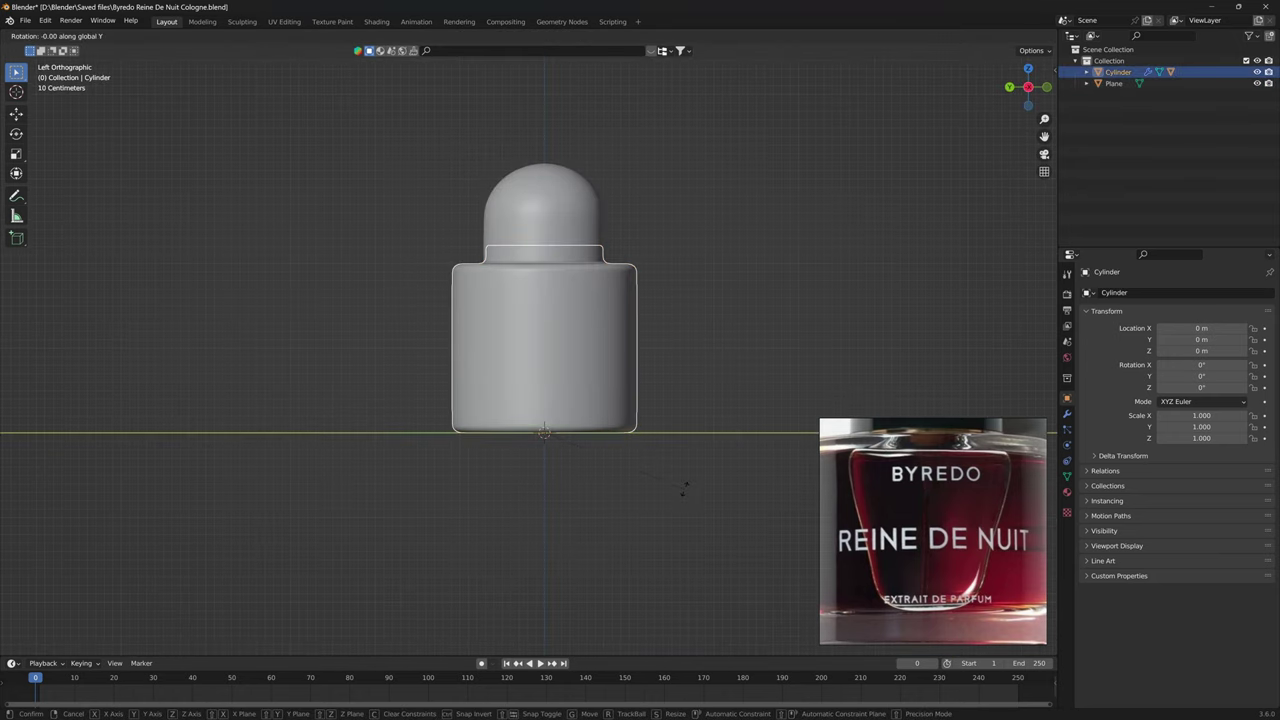
pyautogui.press('x')
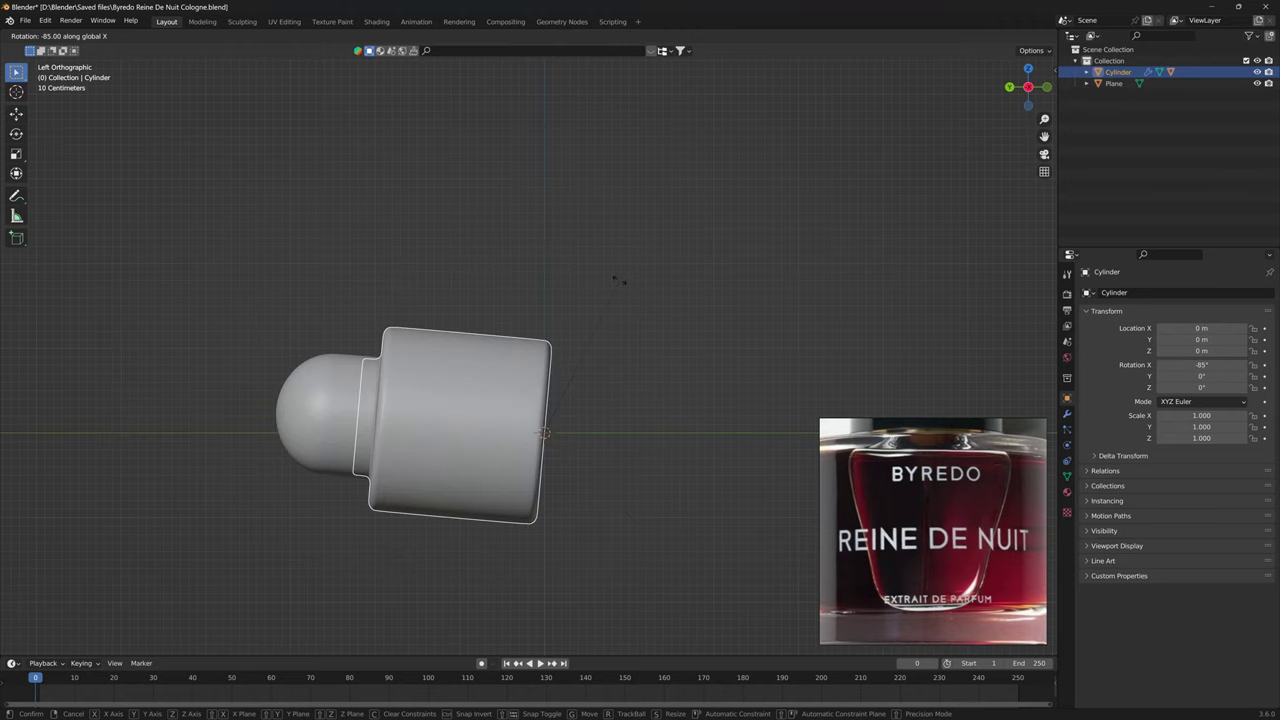
pyautogui.keyDown('ctrl'); pyautogui.click(609, 278); pyautogui.keyUp('ctrl')
# Raise the lying bottle 1.1 m along Z so it rests on the plane, and apply its scale.
pyautogui.press('g')
pyautogui.press('g')
pyautogui.press('z')
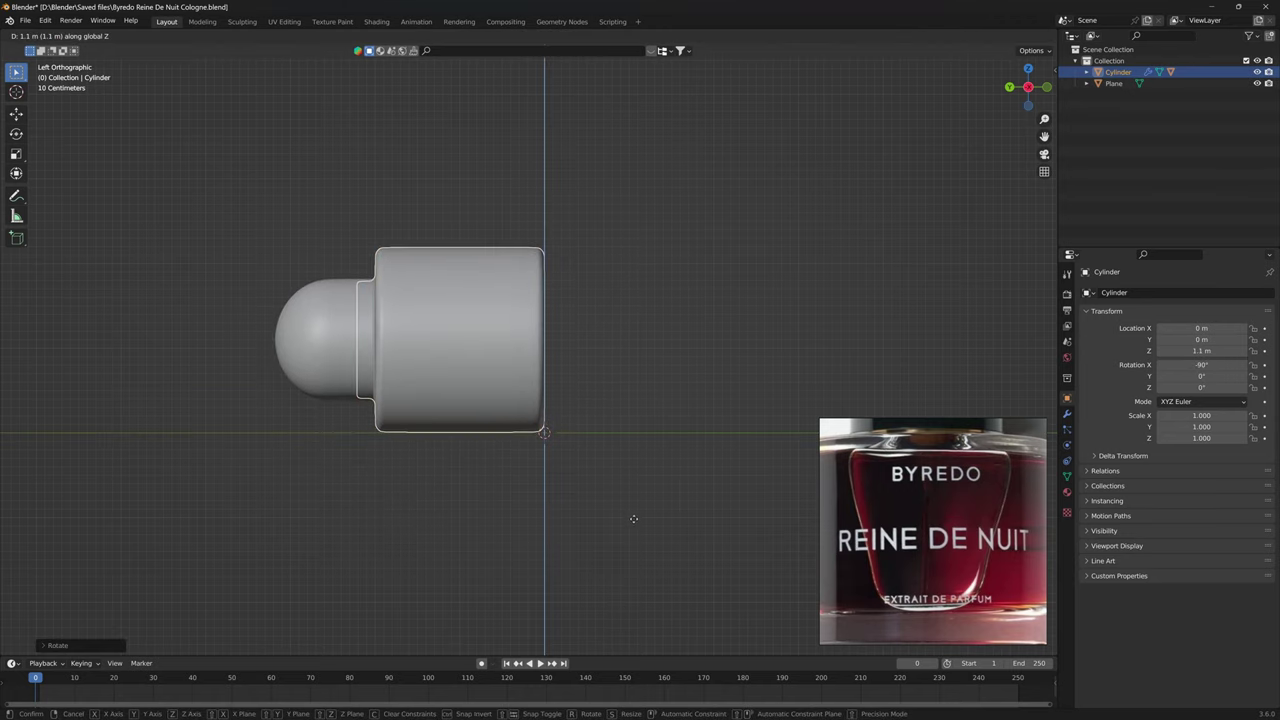
pyautogui.click(634, 517)
pyautogui.moveTo(631, 449); pyautogui.dragTo(626, 348, button='middle')
pyautogui.press('KP_7')
pyautogui.hotkey('ctrl', 'a')
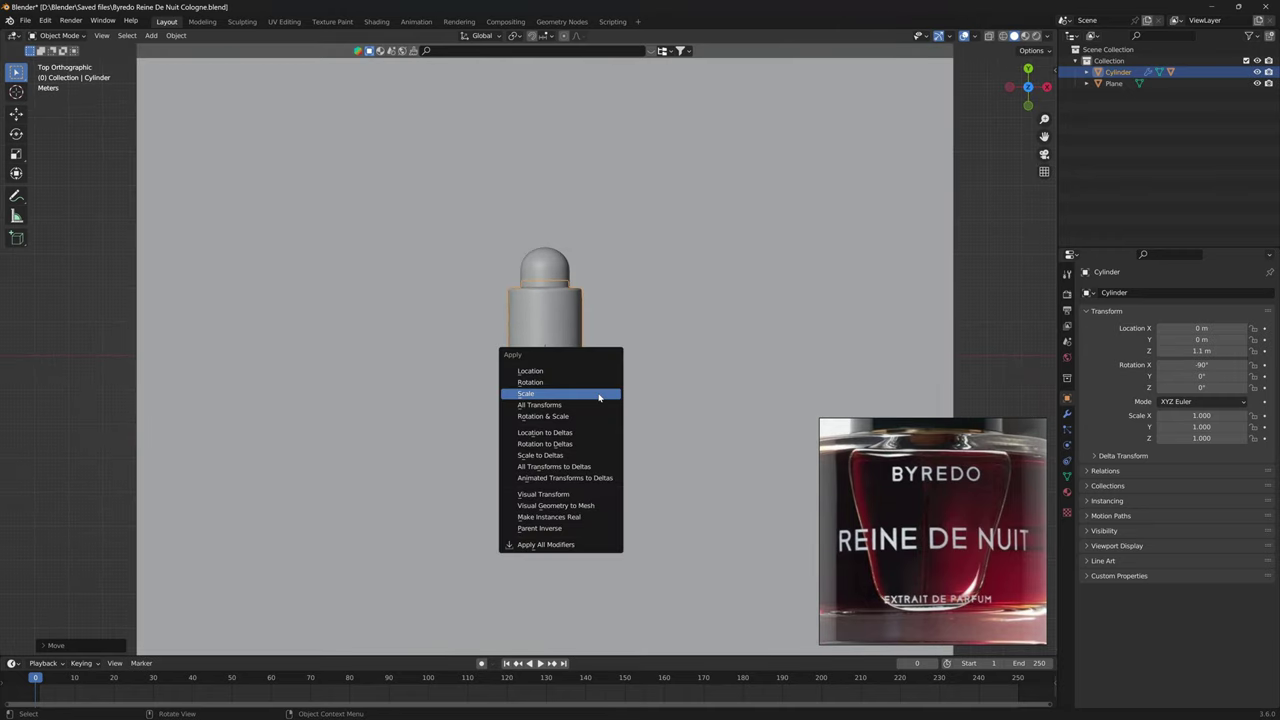
pyautogui.click(597, 391)
# Add a camera and align it to the top view looking down on the bottle and plane.
pyautogui.scroll(-4, 597, 391)
pyautogui.hotkey('shift', 'a')
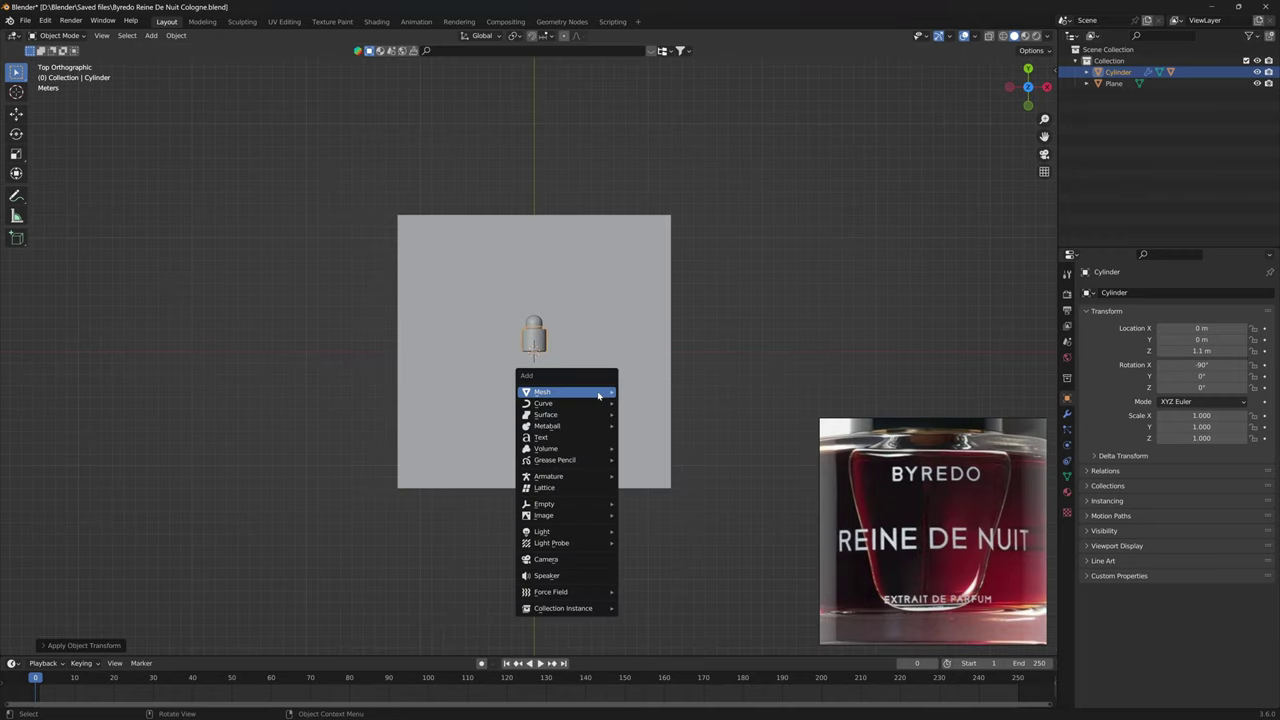
pyautogui.click(586, 559)
pyautogui.press('ctrl+alt+KP_0')
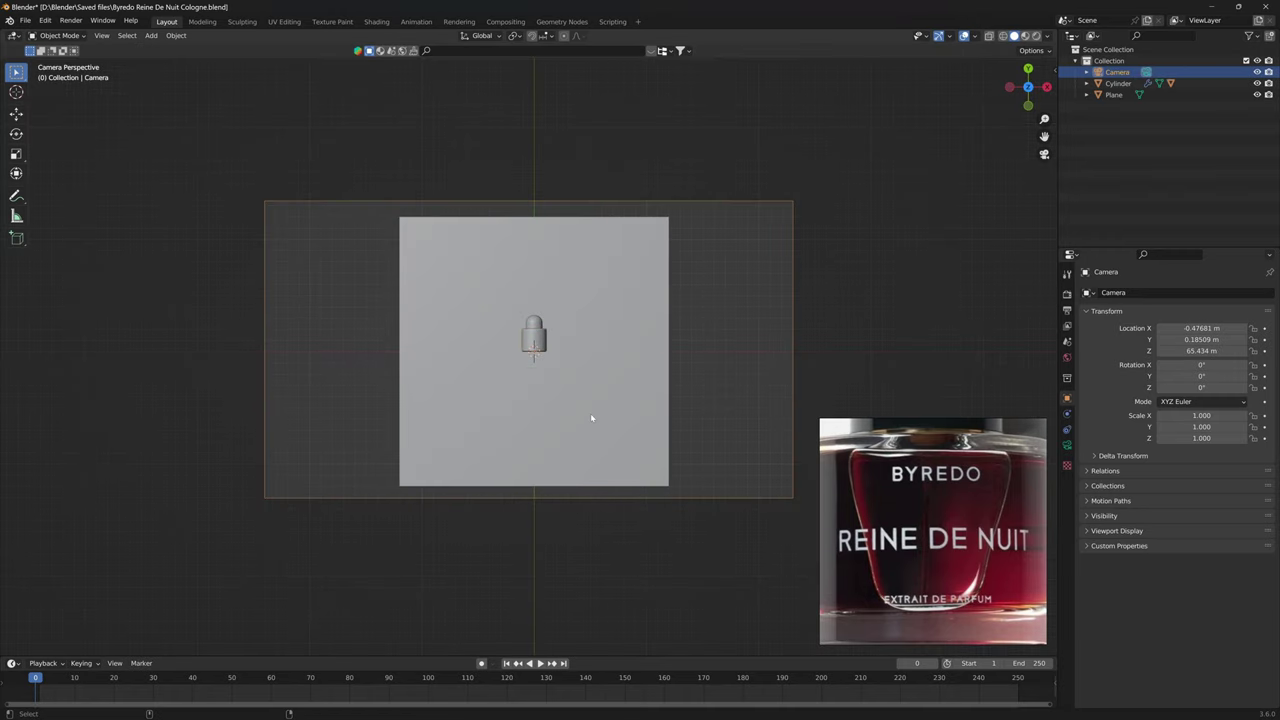
# Set the render output resolution to 1000 × 1000 px.
pyautogui.click(1067, 310)
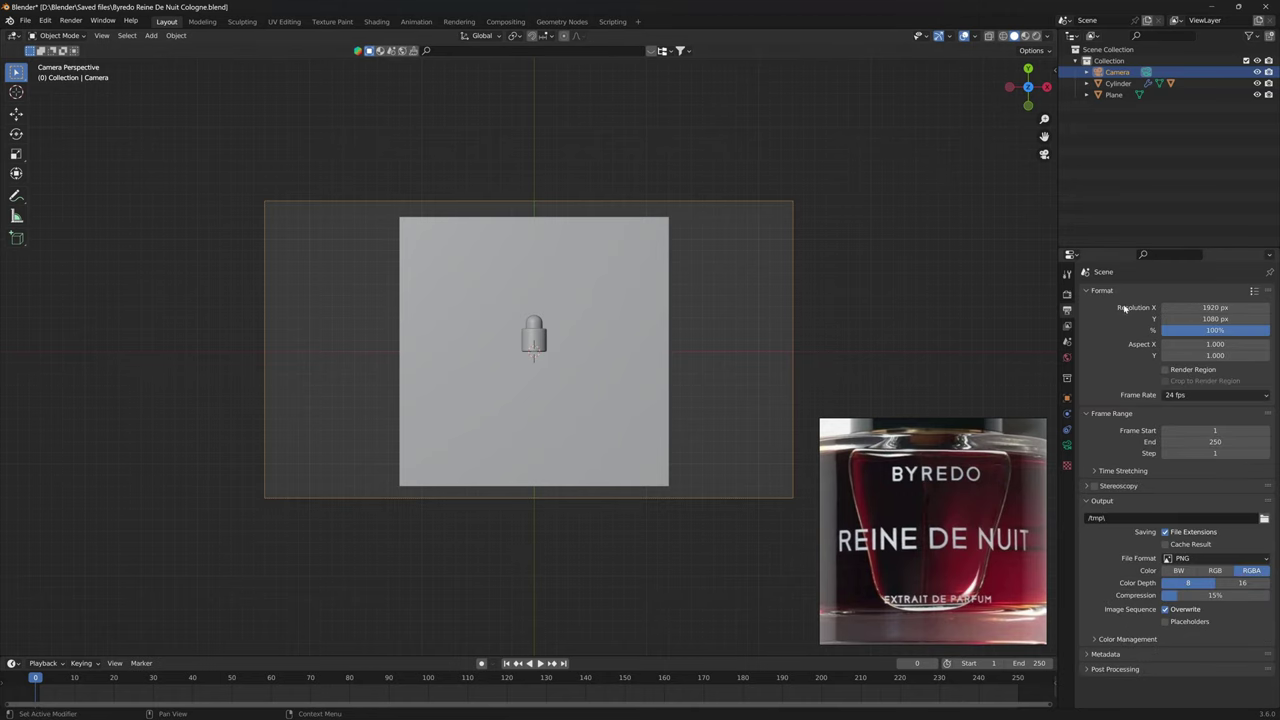
pyautogui.doubleClick(1215, 308)
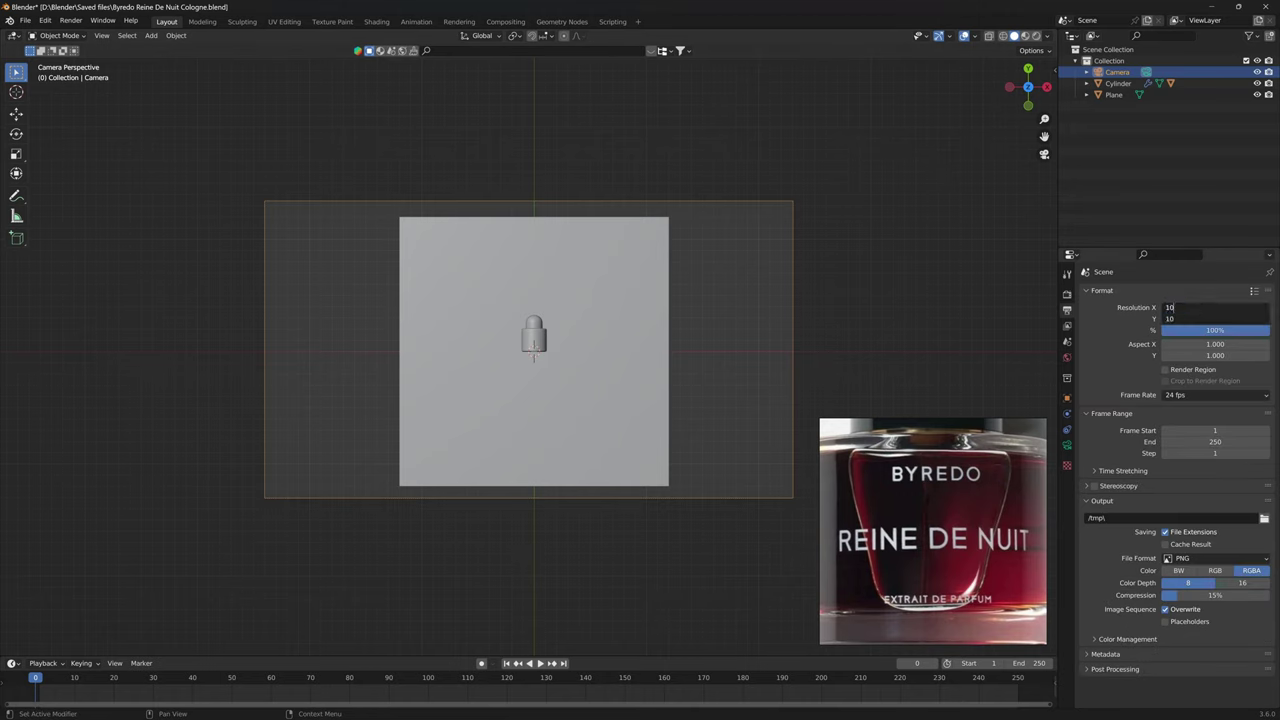
pyautogui.write('1000')
pyautogui.press('Return')
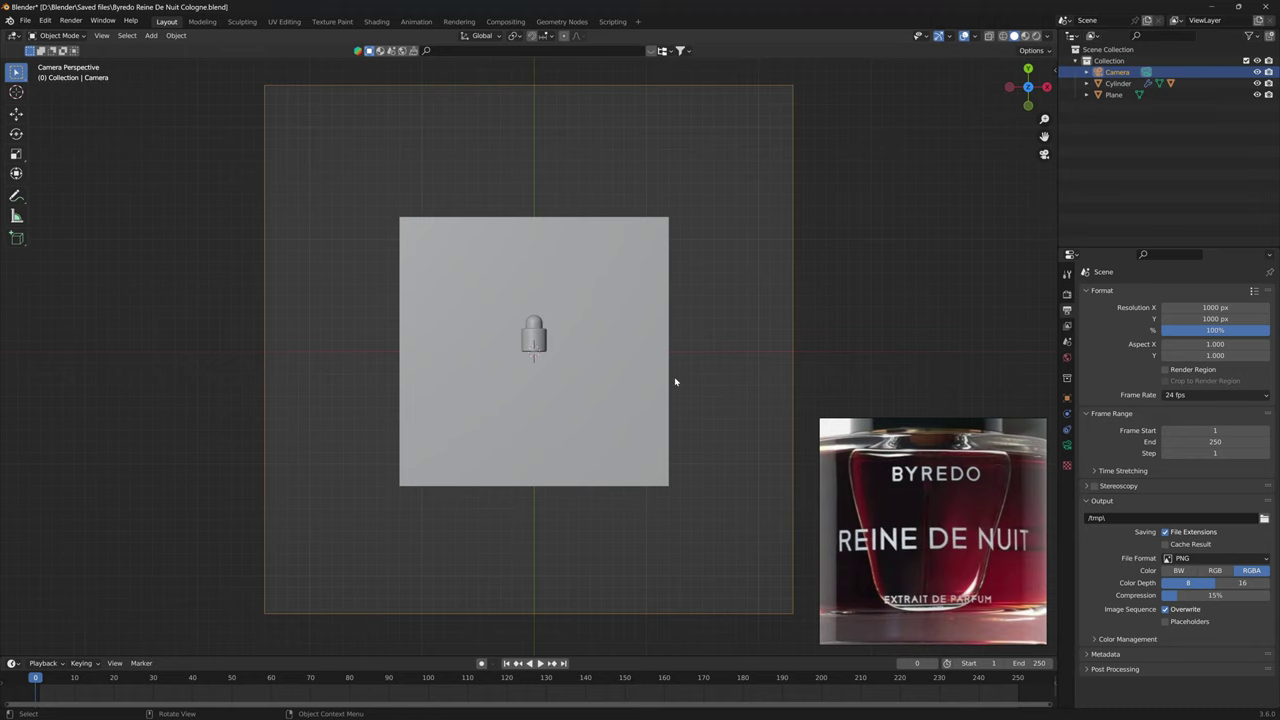
# Set the camera's focal length to 120 mm.
pyautogui.click(1067, 445)
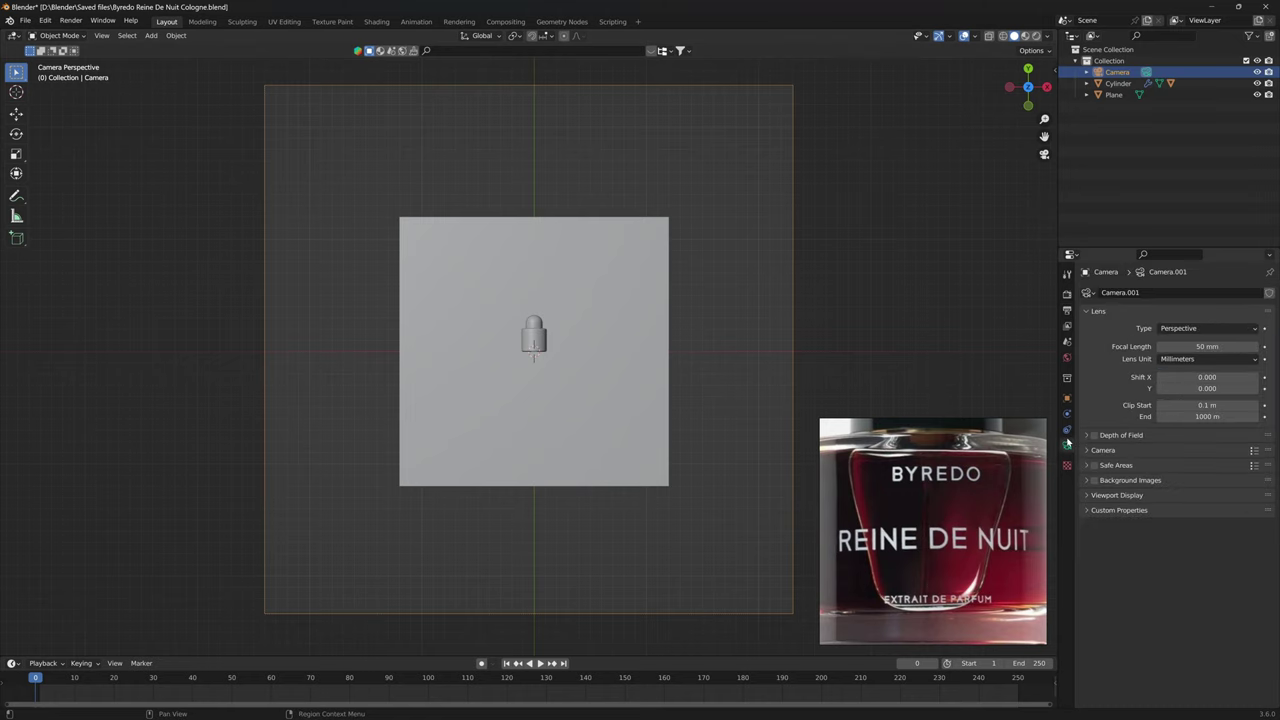
pyautogui.click(1183, 346)
pyautogui.write('1')
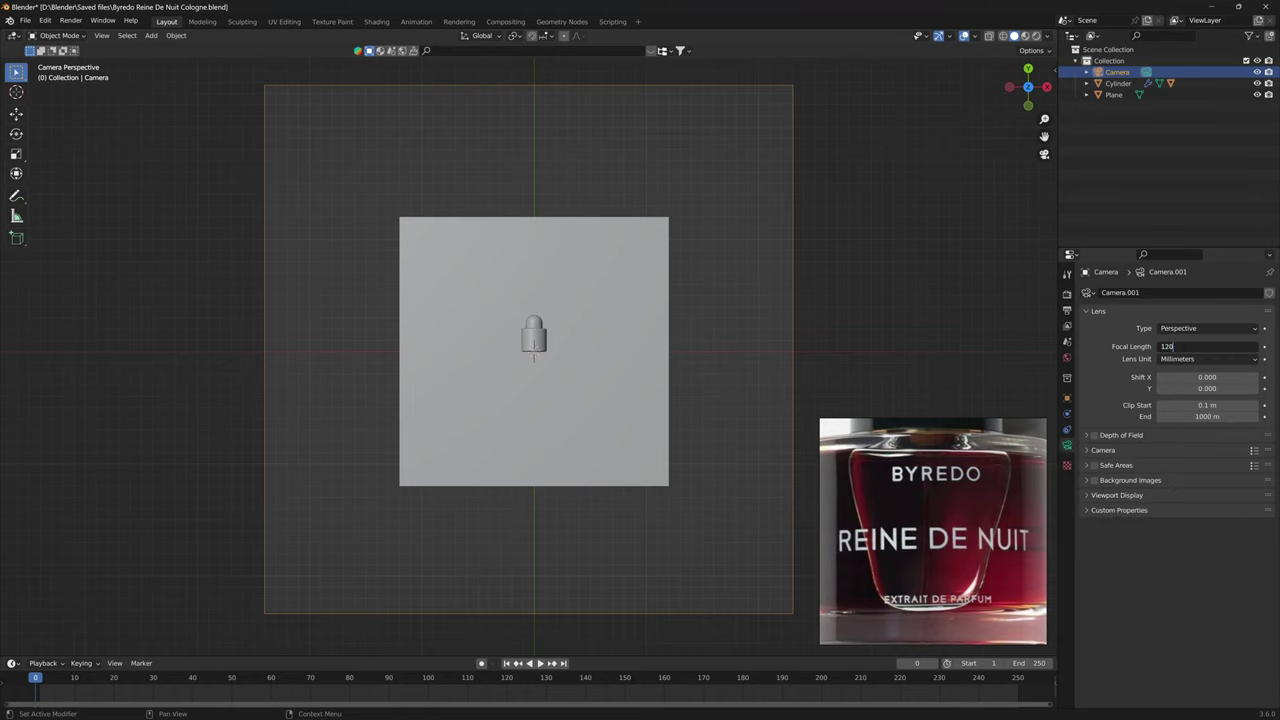
pyautogui.write('20')
pyautogui.press('Return')
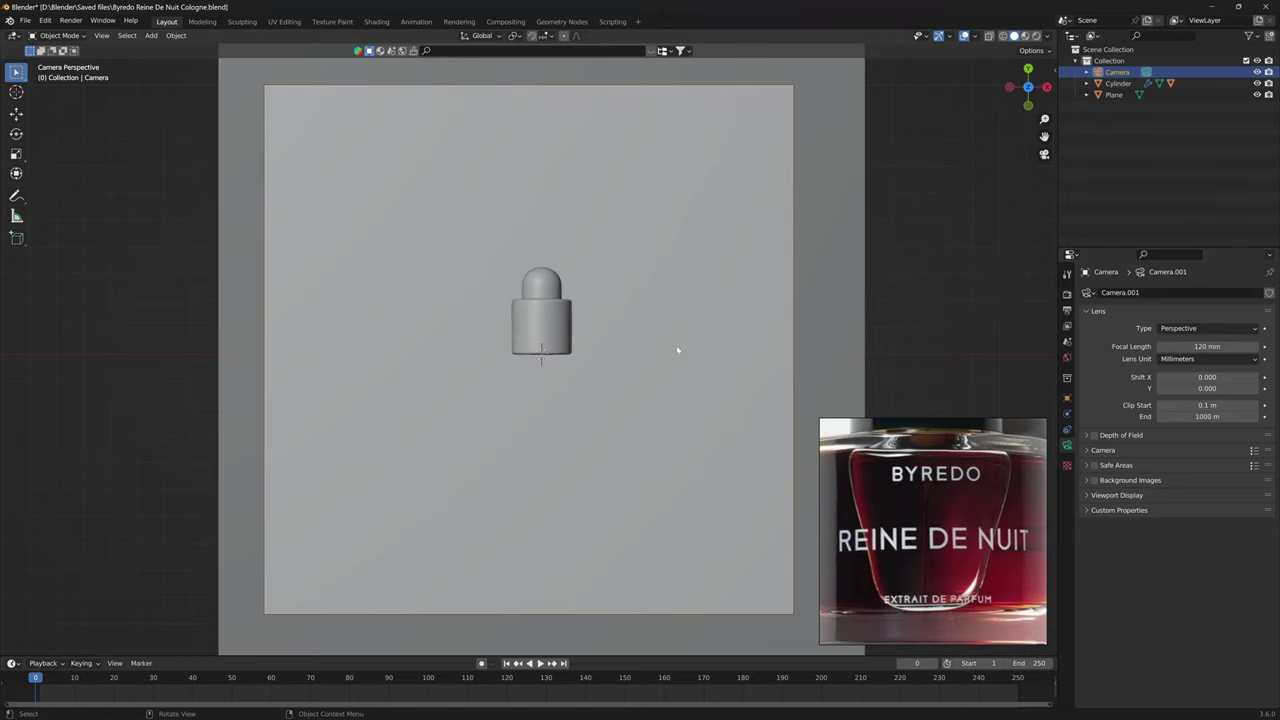
pyautogui.press('g')
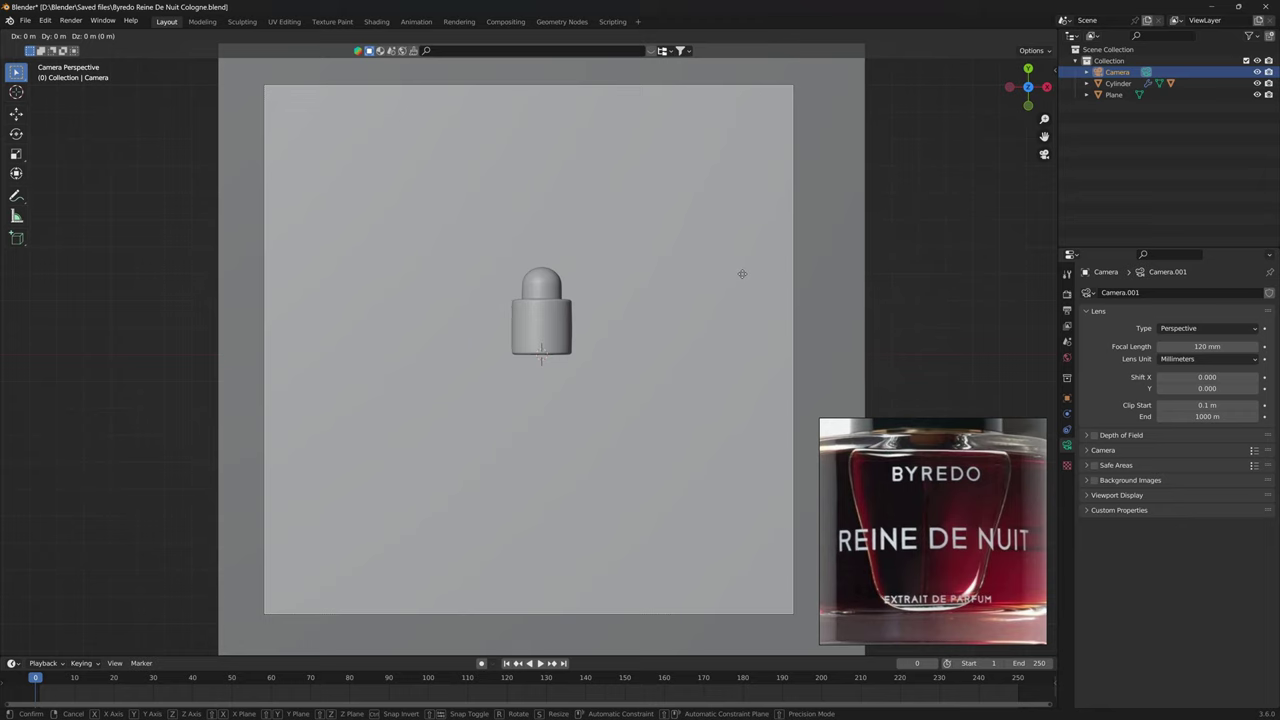
pyautogui.click(740, 274)
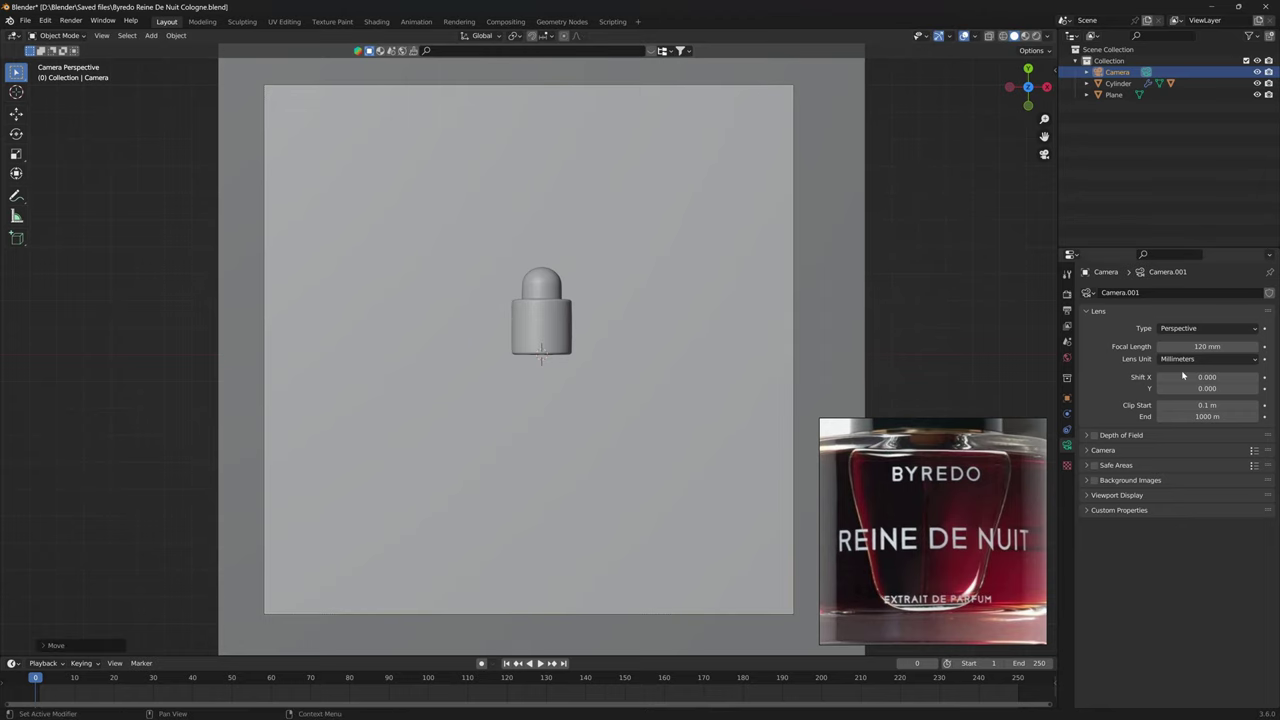
# Show the camera's limits and turn on its thirds, center and diagonal composition guides.
pyautogui.click(1117, 494)
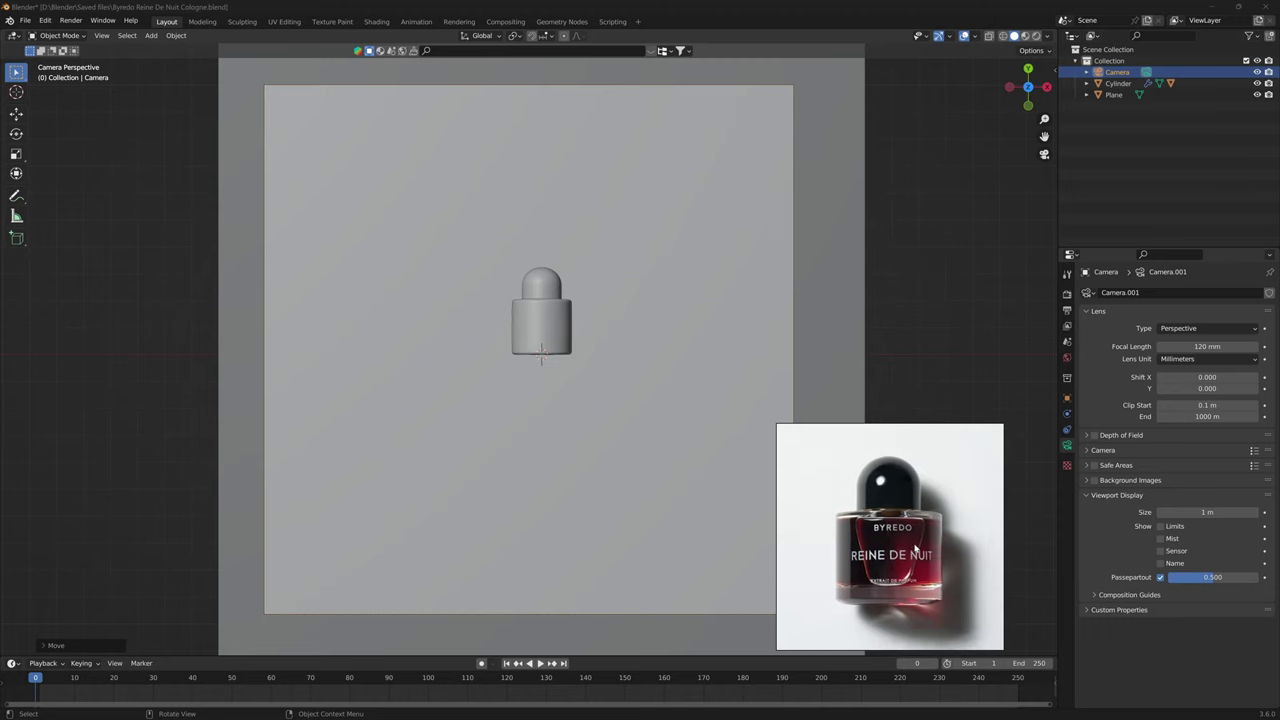
pyautogui.click(1166, 526)
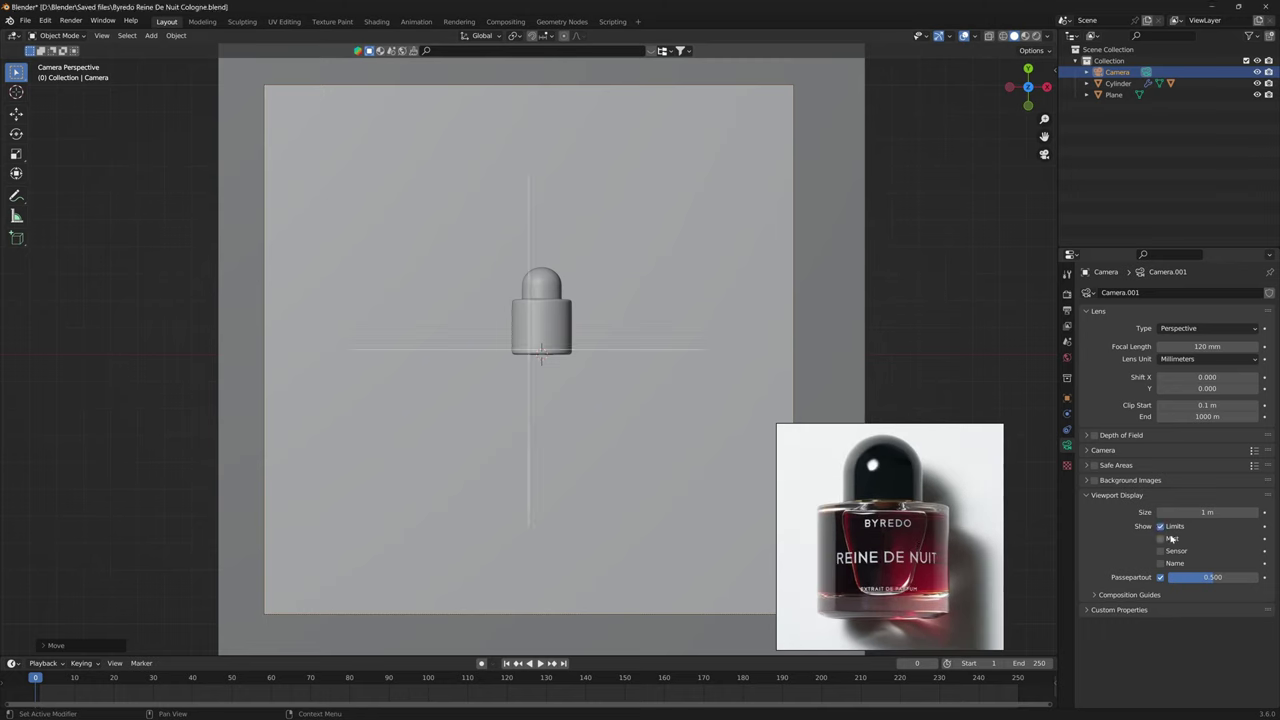
pyautogui.click(1130, 595)
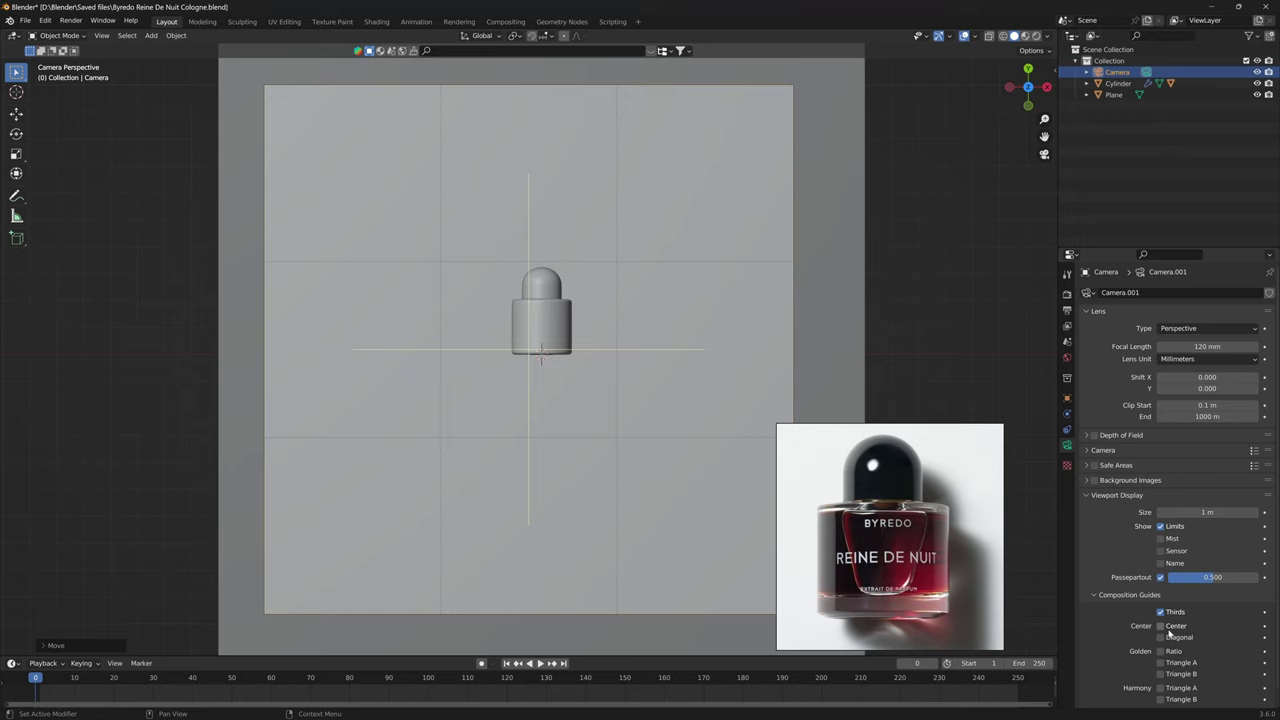
pyautogui.click(1168, 628)
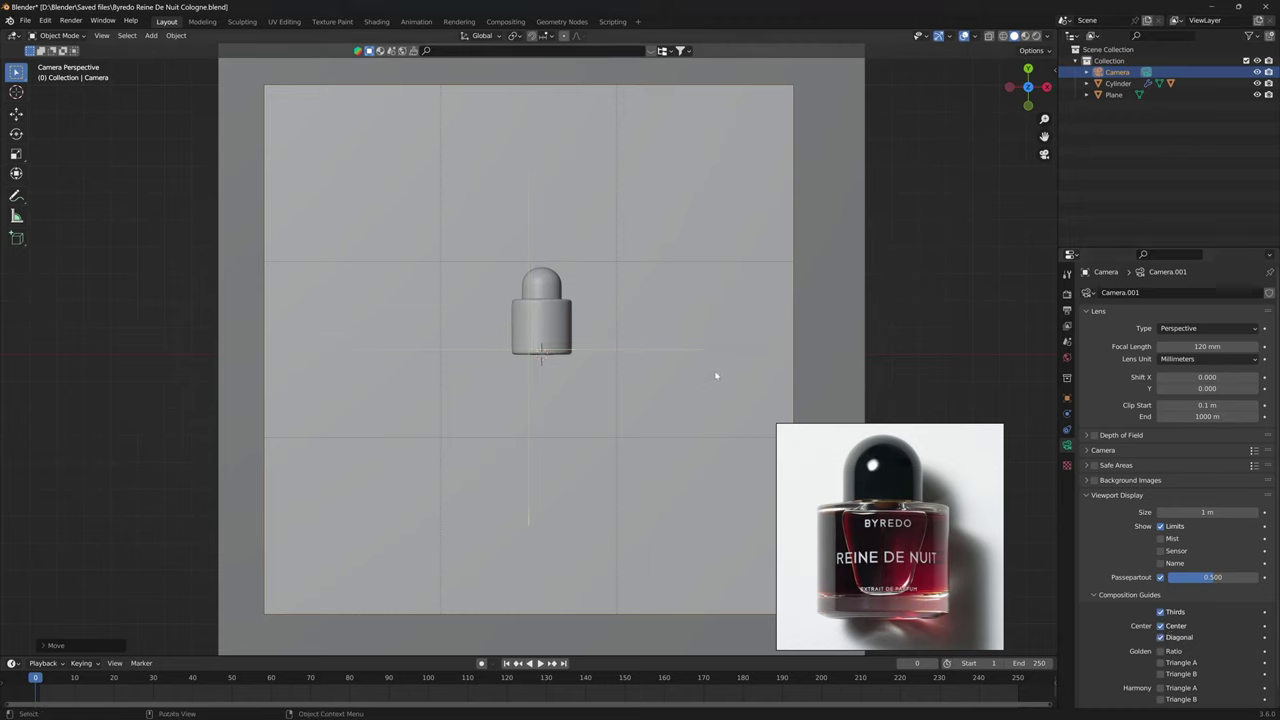
# Set the camera's focal length to 490 mm and move the camera so the bottle is centered on the composition guides.
pyautogui.press('g')
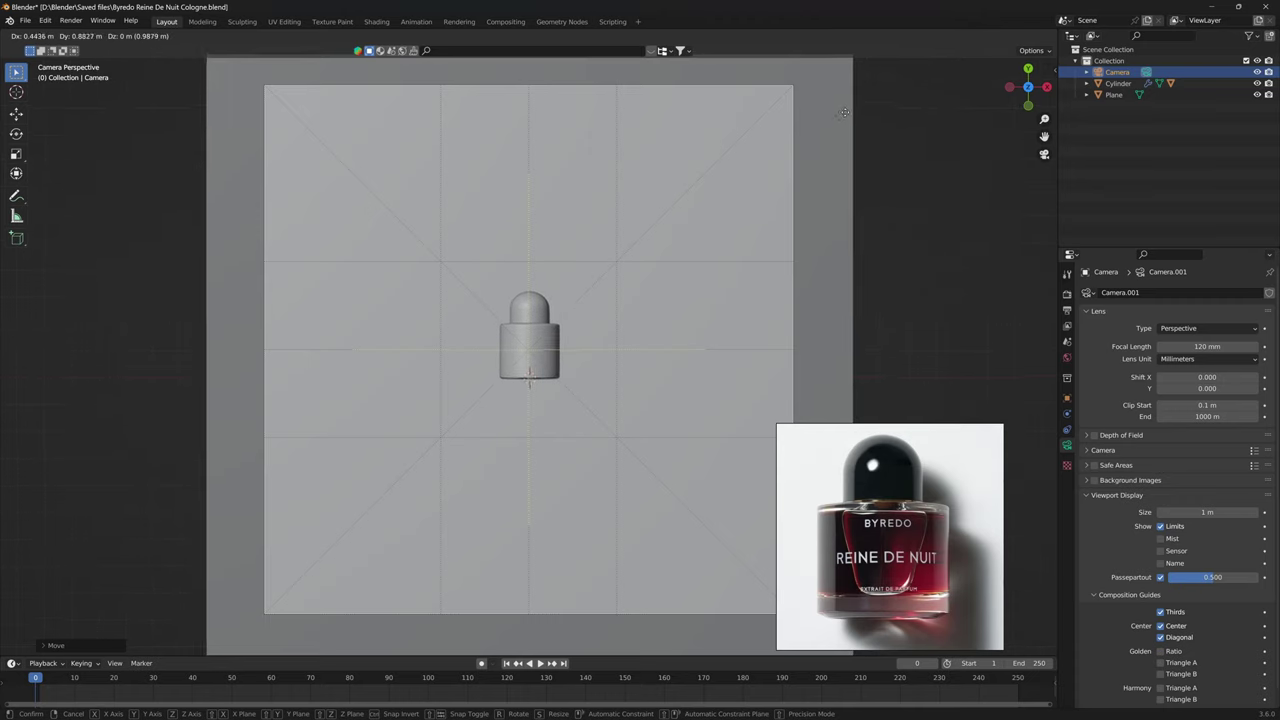
pyautogui.click(845, 109)
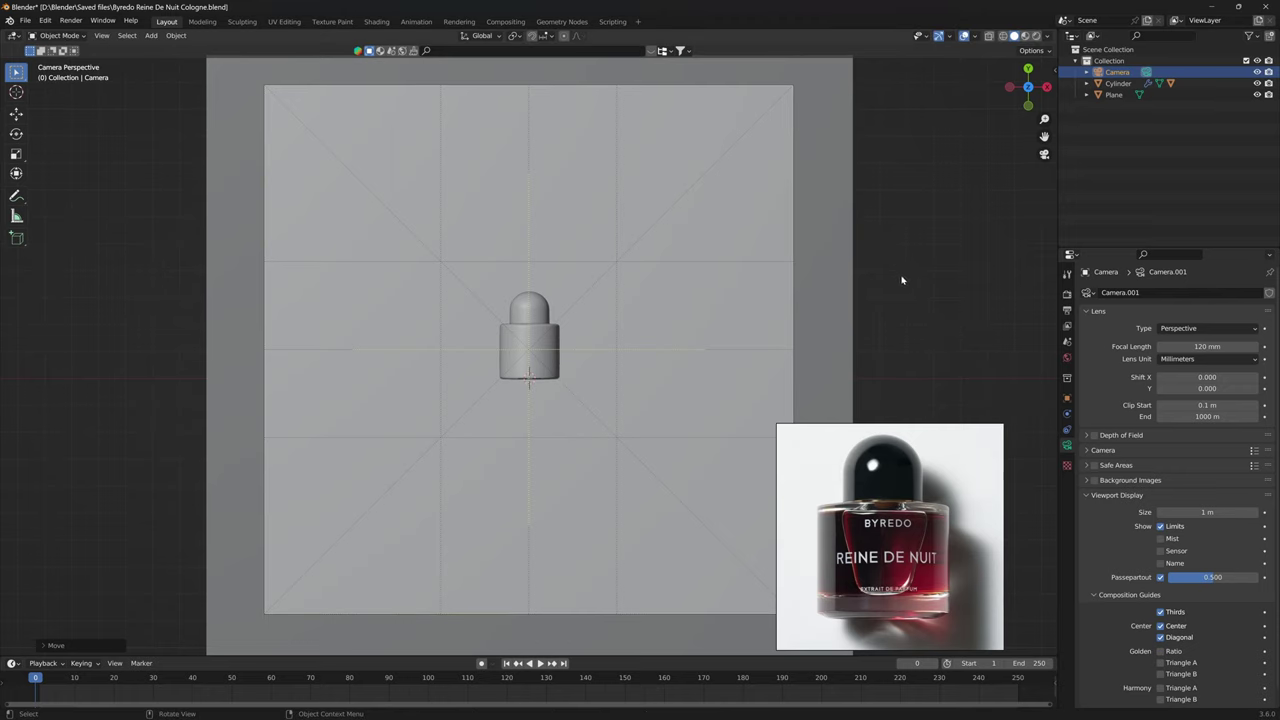
pyautogui.moveTo(1205, 347); pyautogui.dragTo(1265, 347)
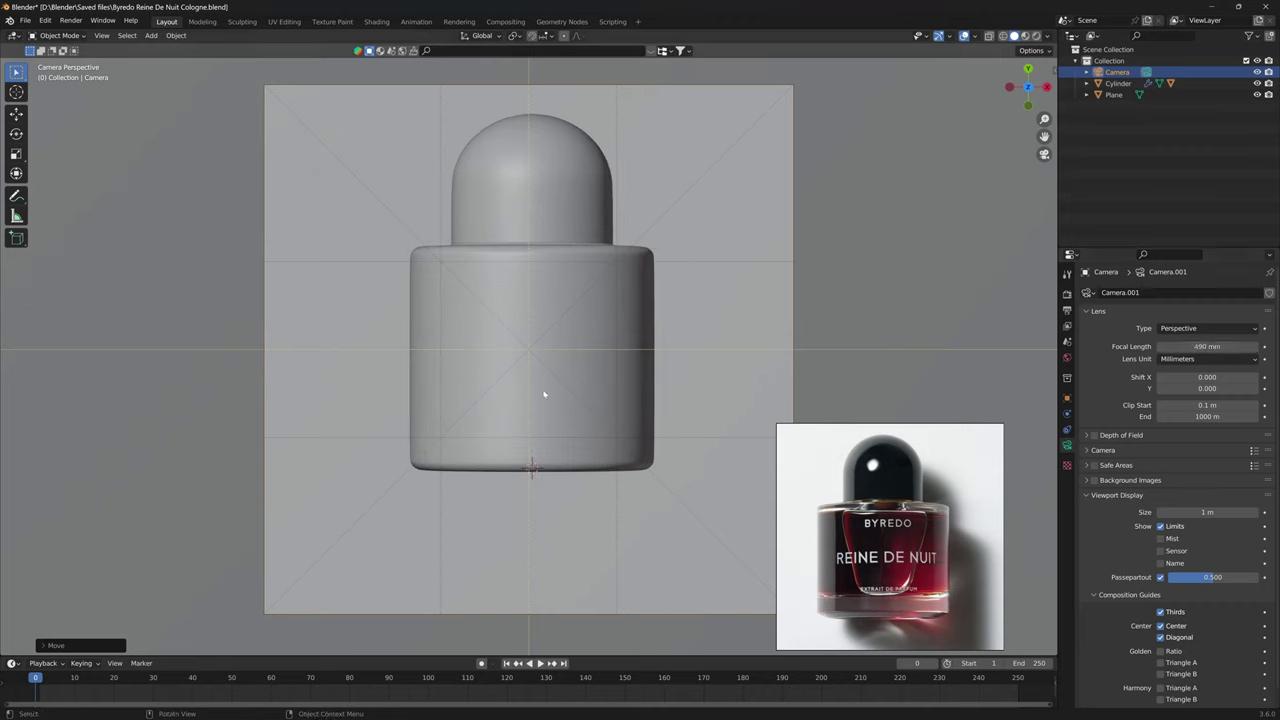
pyautogui.press('g')
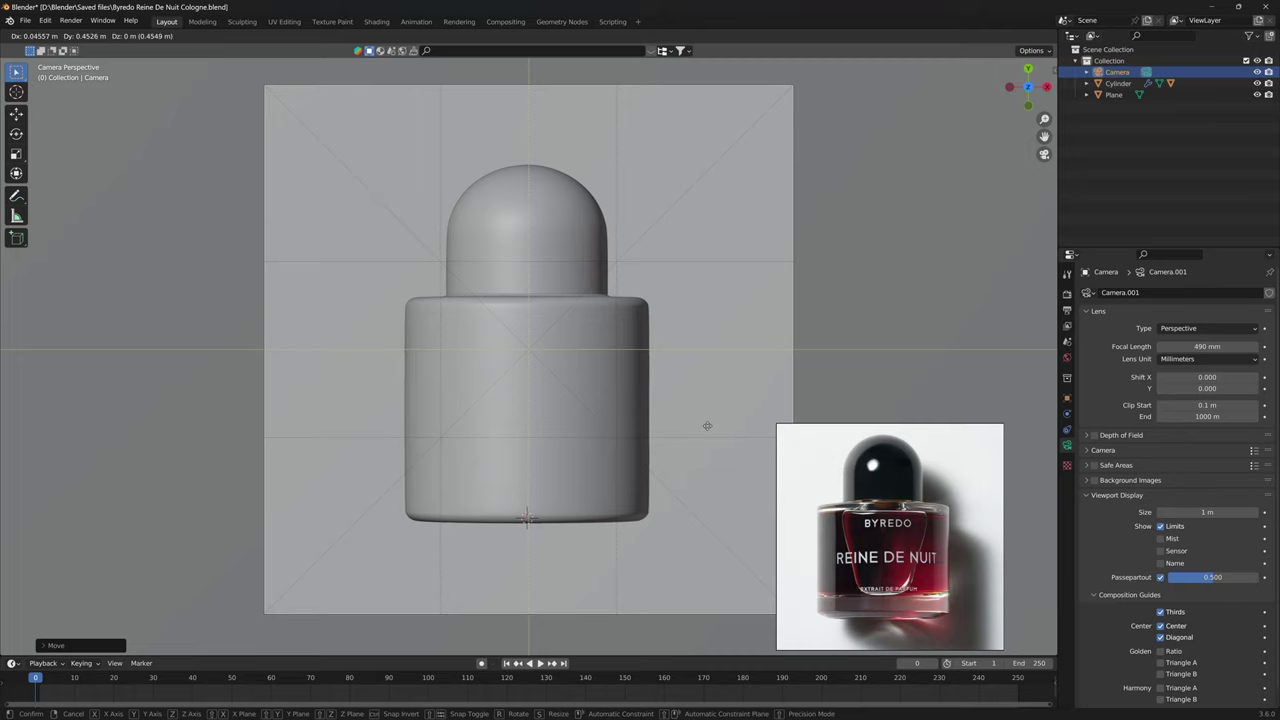
pyautogui.click(702, 427)
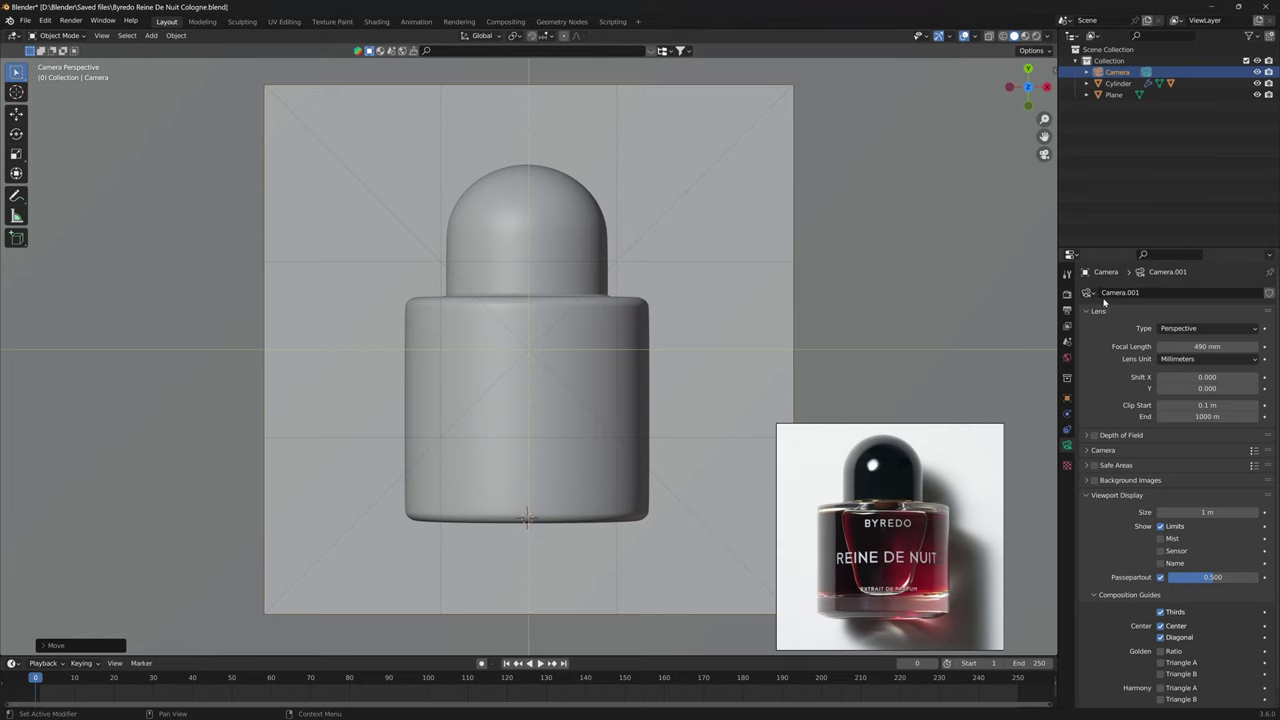
# Switch the render engine to Cycles on GPU Compute and preview the scene in rendered shading.
pyautogui.click(1067, 296)
pyautogui.click(1245, 293)
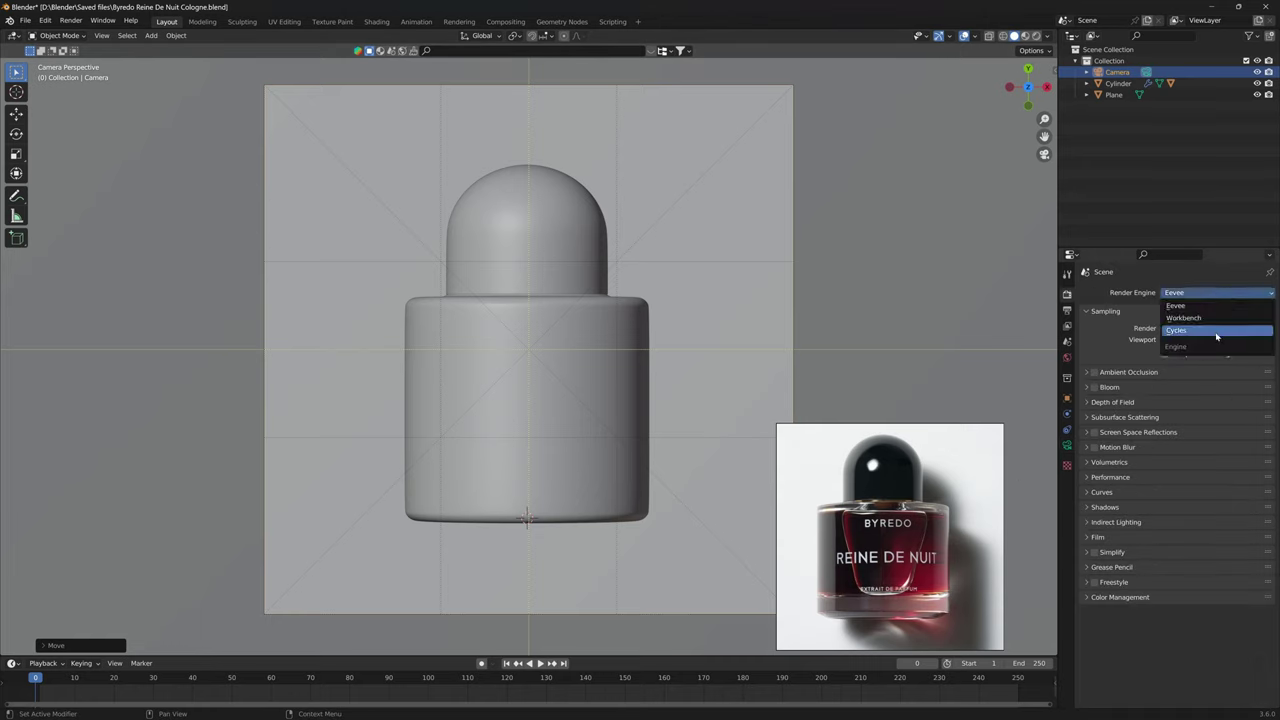
pyautogui.click(1216, 338)
pyautogui.click(1216, 321)
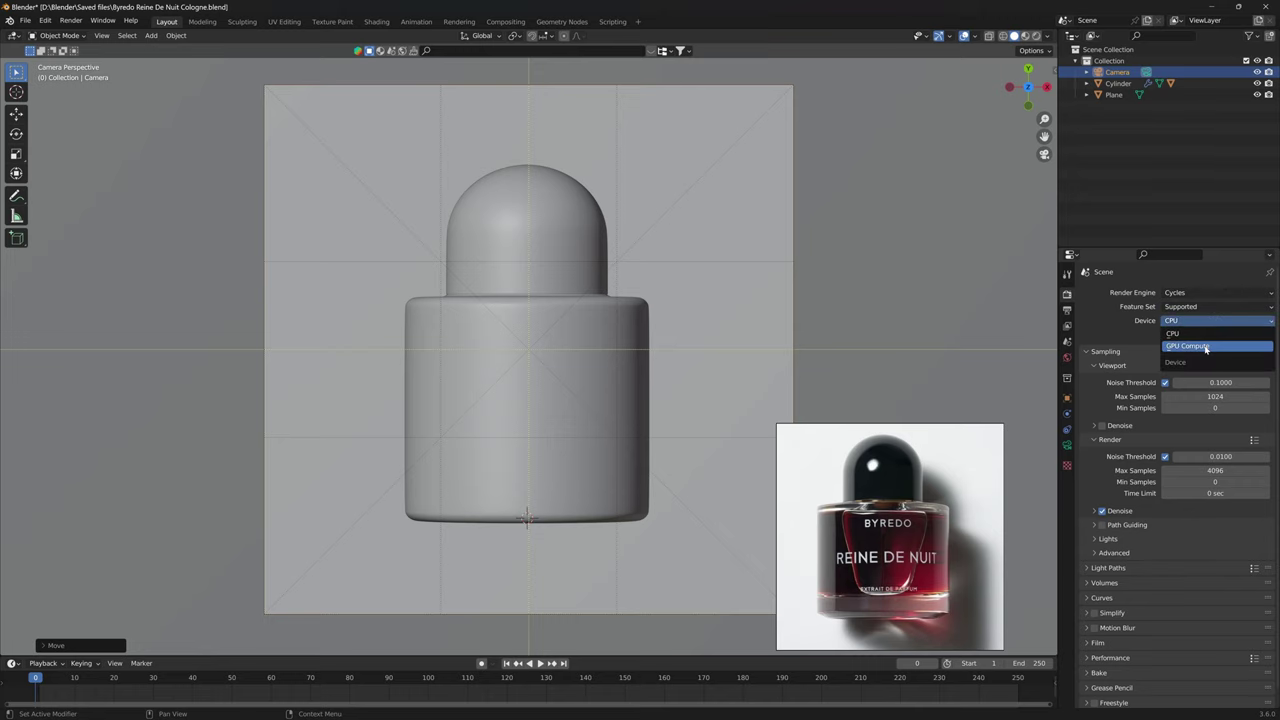
pyautogui.click(1207, 348)
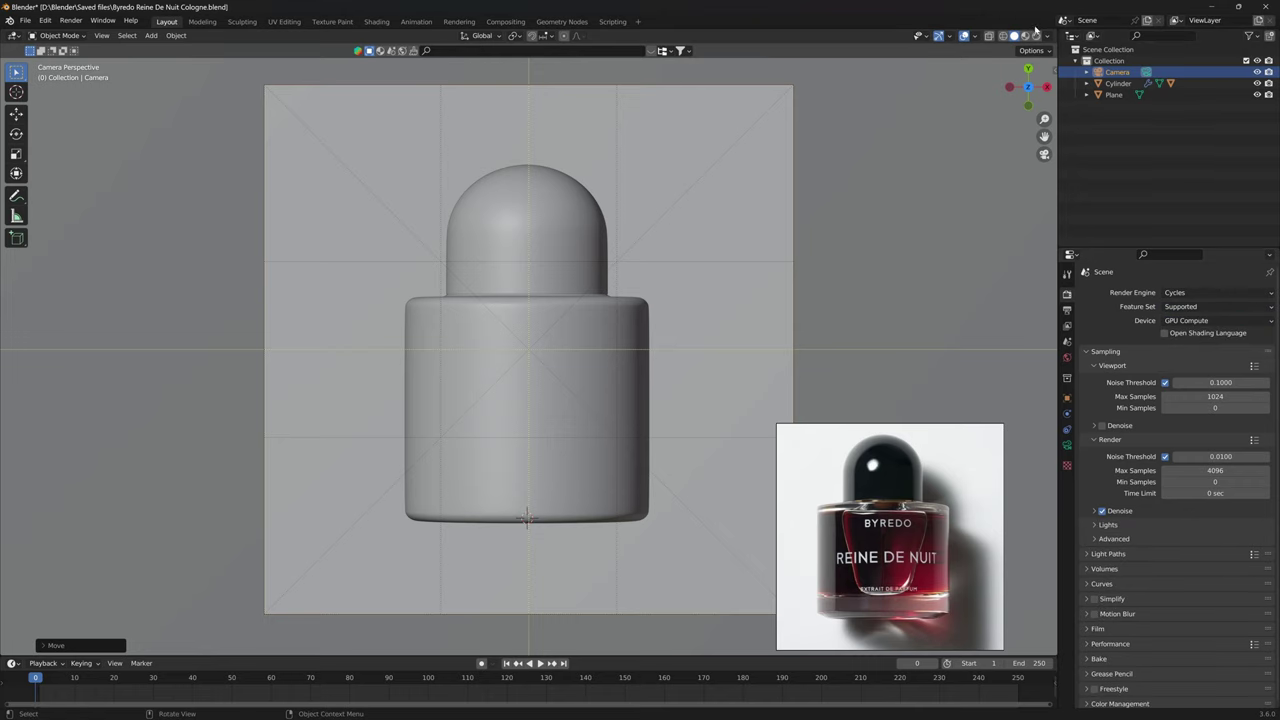
pyautogui.press('z')
pyautogui.press('8')
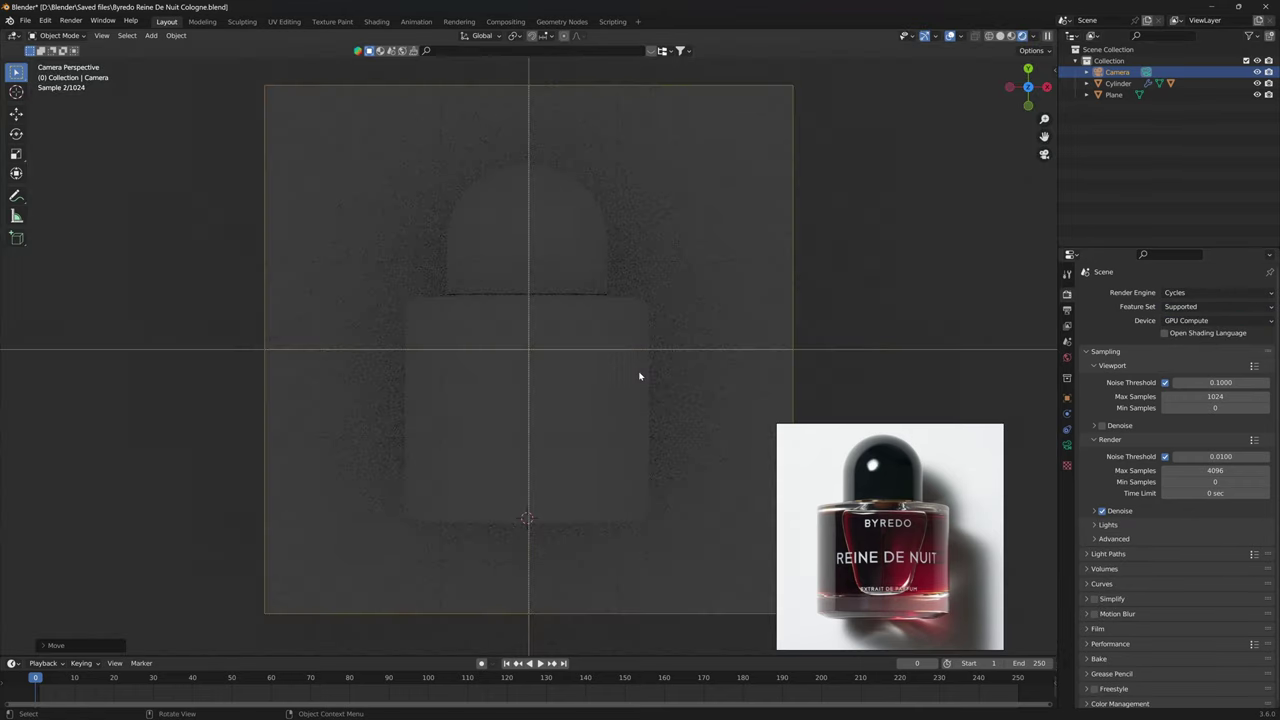
pyautogui.scroll(-2, 640, 376)
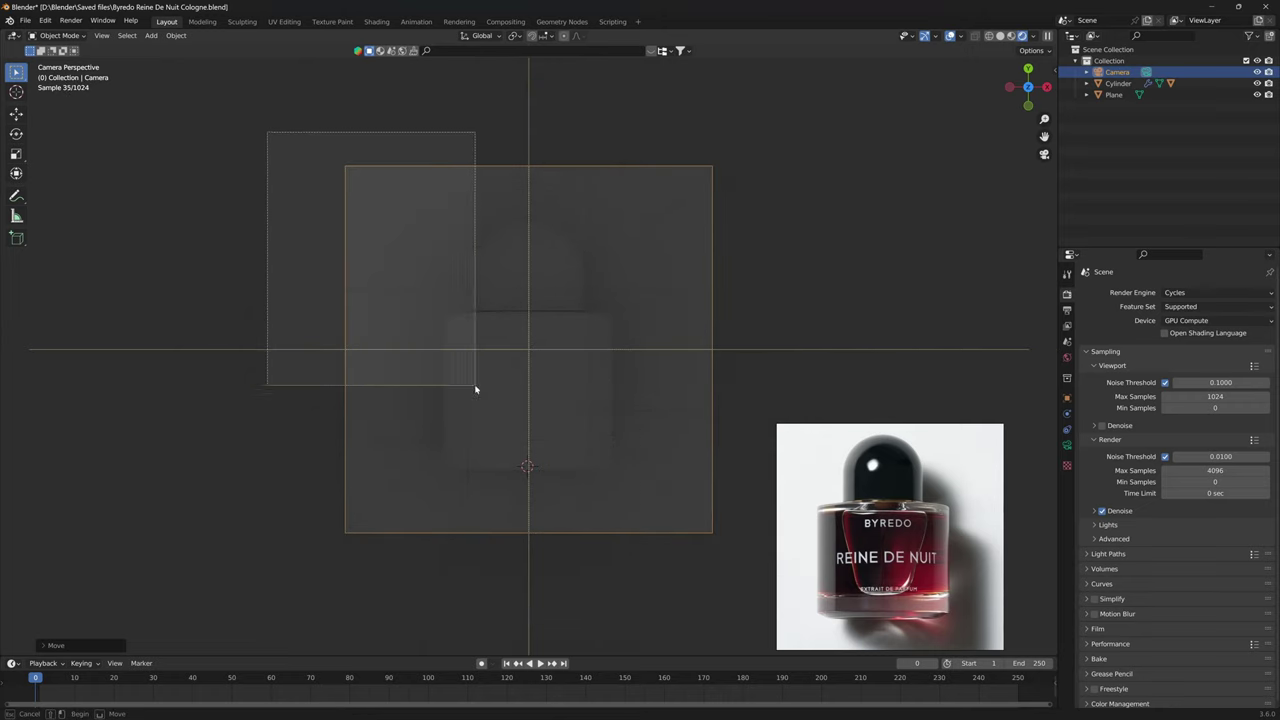
# Scale the plane under the bottle by 2 and apply its scale.
pyautogui.click(1067, 357)
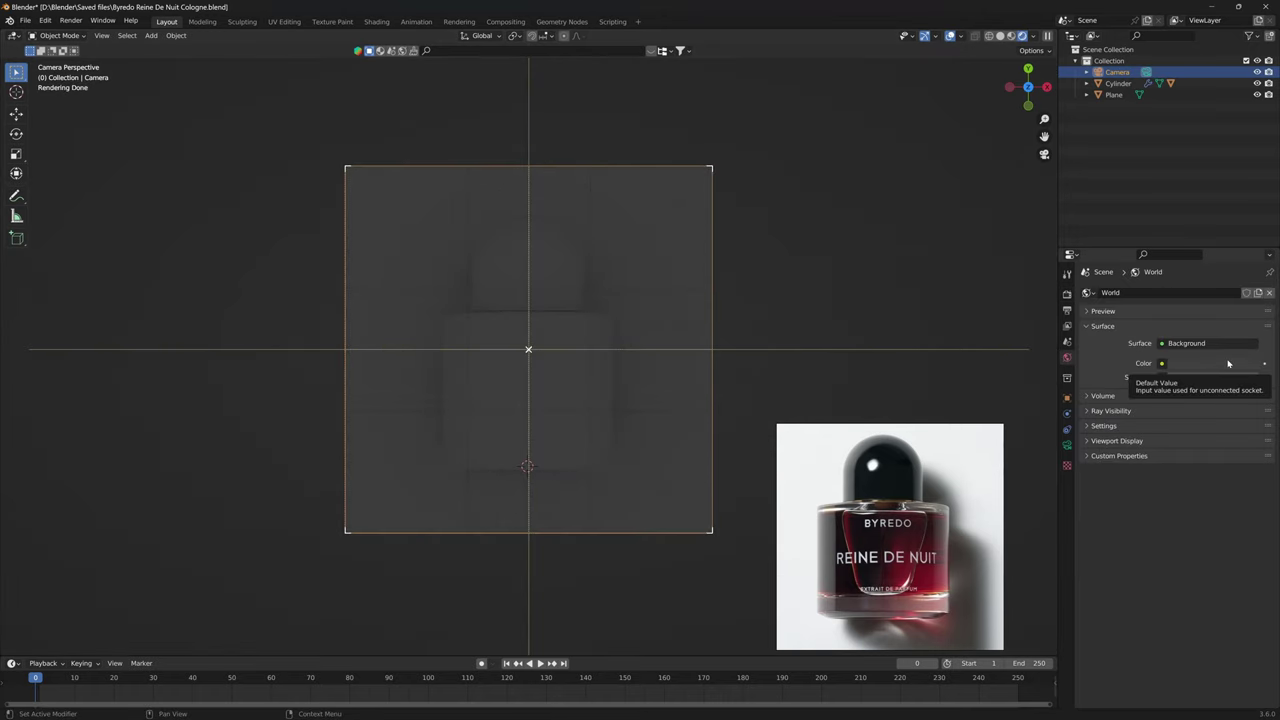
pyautogui.moveTo(600, 610); pyautogui.dragTo(609, 531, button='middle')
pyautogui.scroll(-2, 609, 531)
pyautogui.click(598, 380)
pyautogui.moveTo(632, 450); pyautogui.dragTo(578, 462, button='middle')
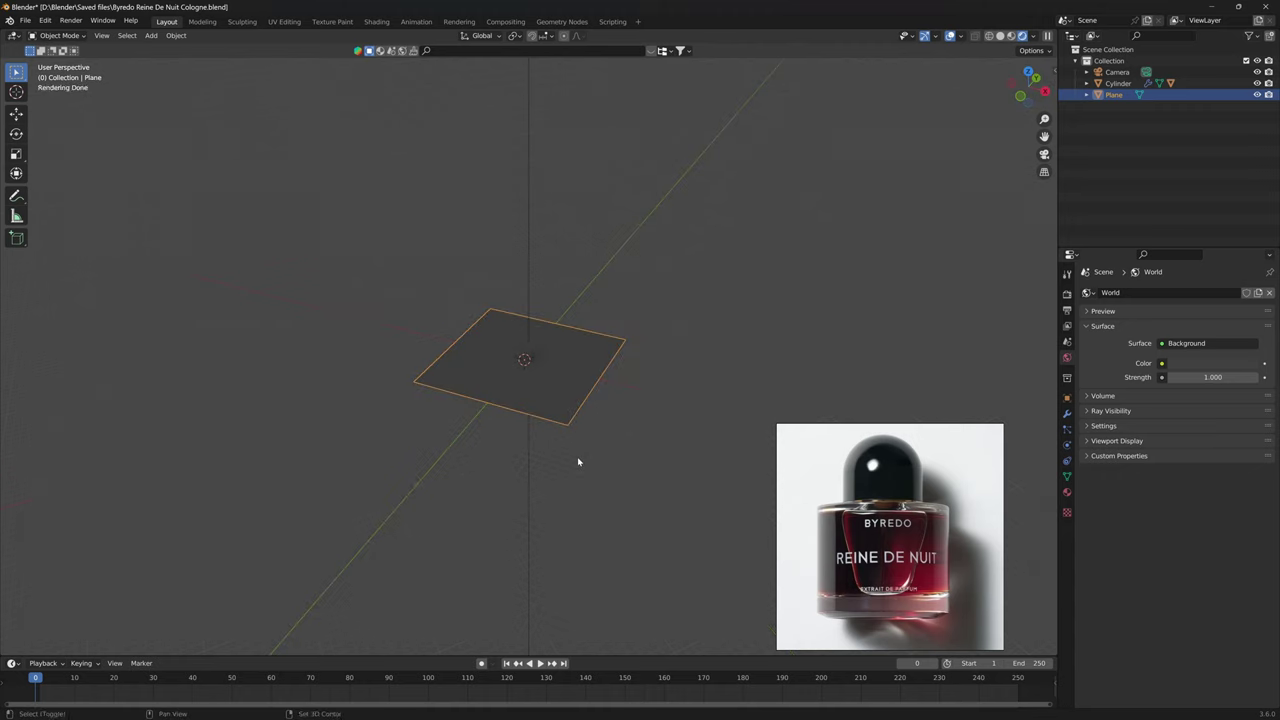
pyautogui.write('s2')
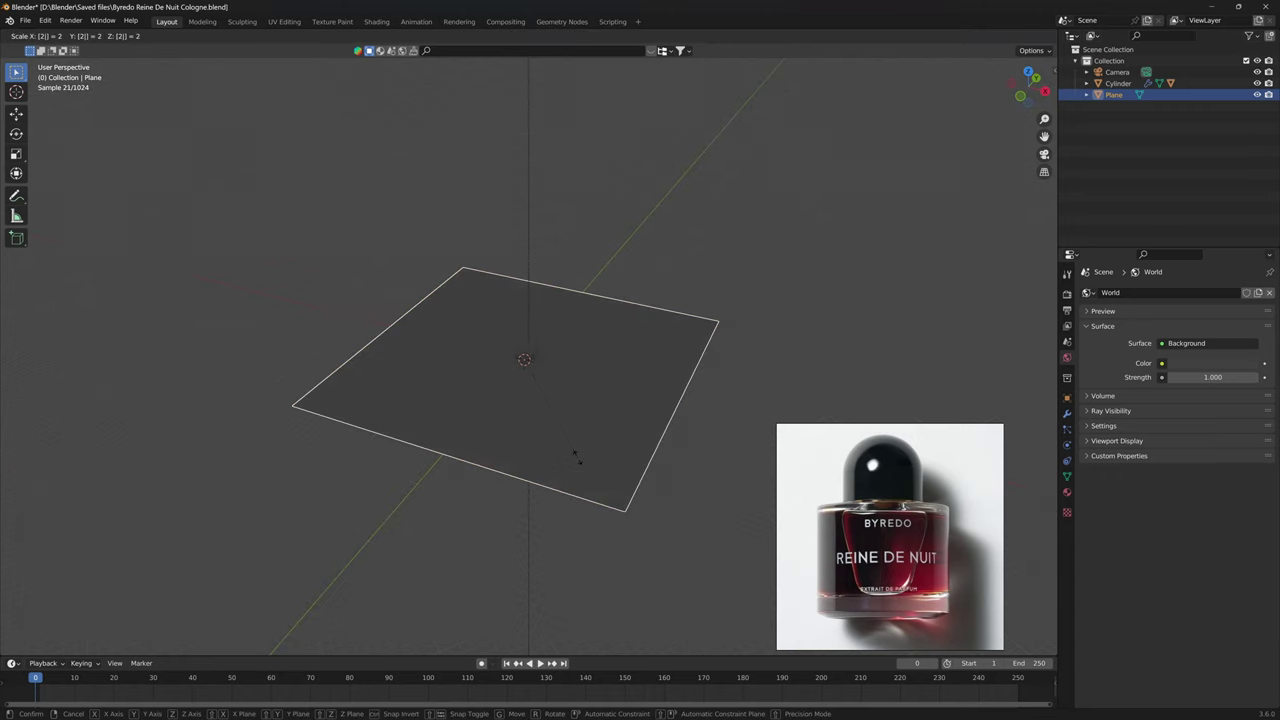
pyautogui.press('Return')
pyautogui.hotkey('ctrl', 'a')
pyautogui.click(582, 458)
pyautogui.moveTo(582, 458); pyautogui.dragTo(602, 474, button='middle')
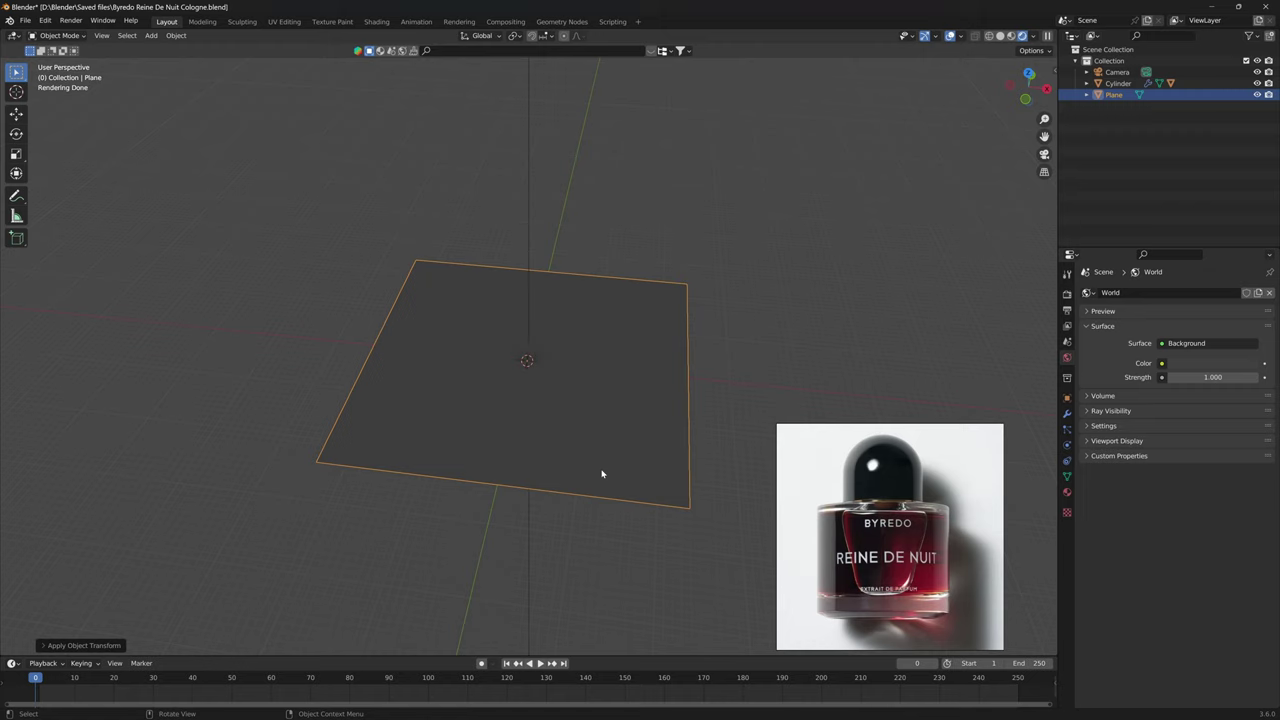
# Add a cube around the bottle and scale it by 20.
pyautogui.press('h')
pyautogui.hotkey('shift', 'a')
pyautogui.moveTo(586, 314)
pyautogui.click(674, 314)
pyautogui.moveTo(674, 314); pyautogui.dragTo(583, 366, button='middle')
pyautogui.press('s')
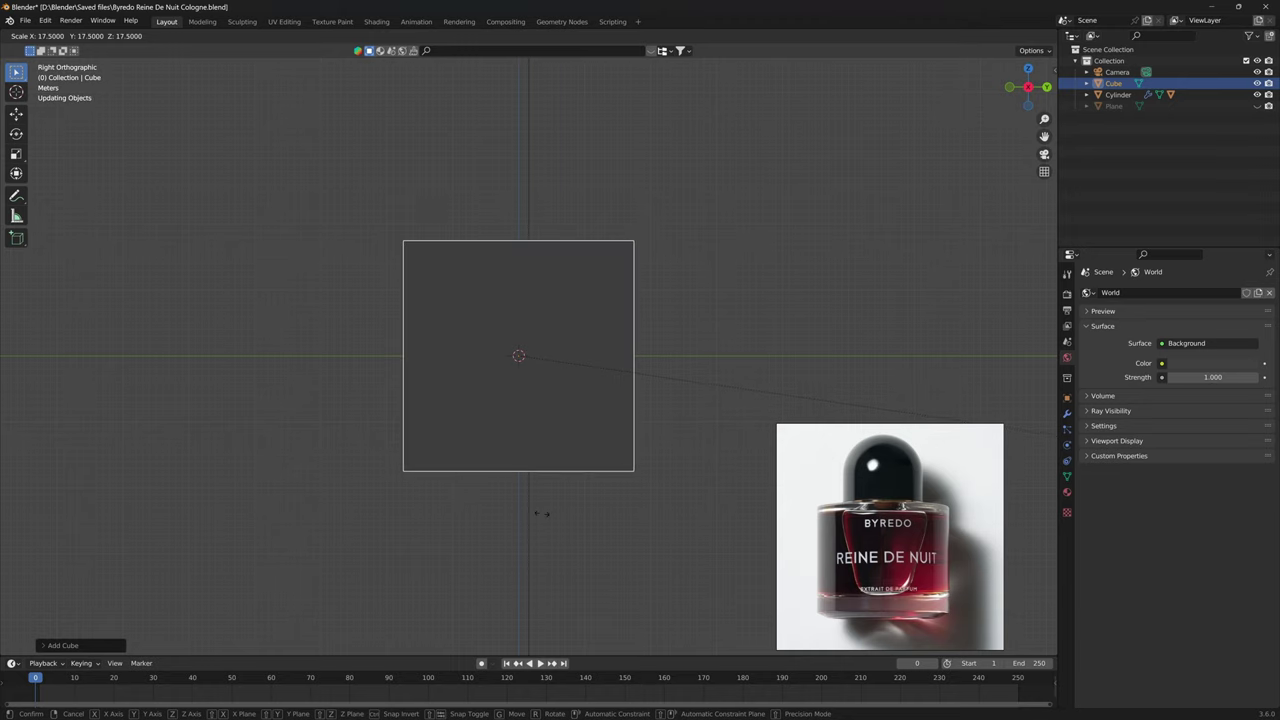
pyautogui.write('20')
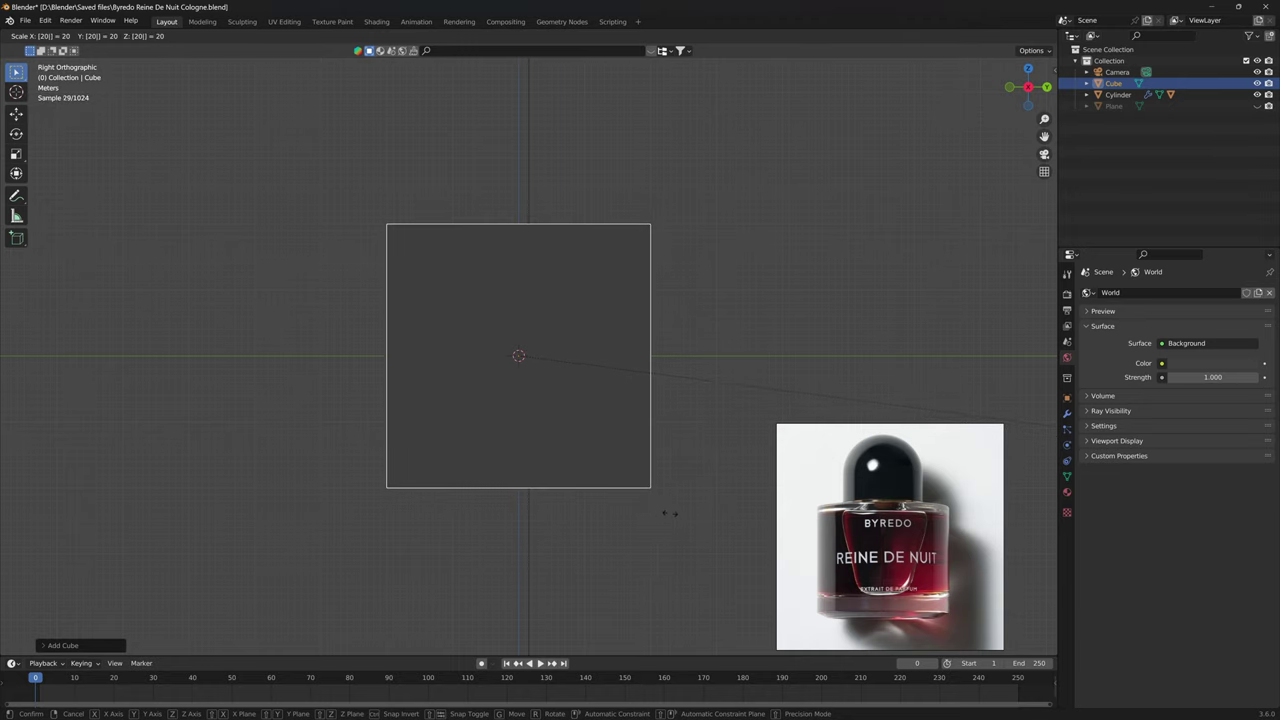
pyautogui.press('Return')
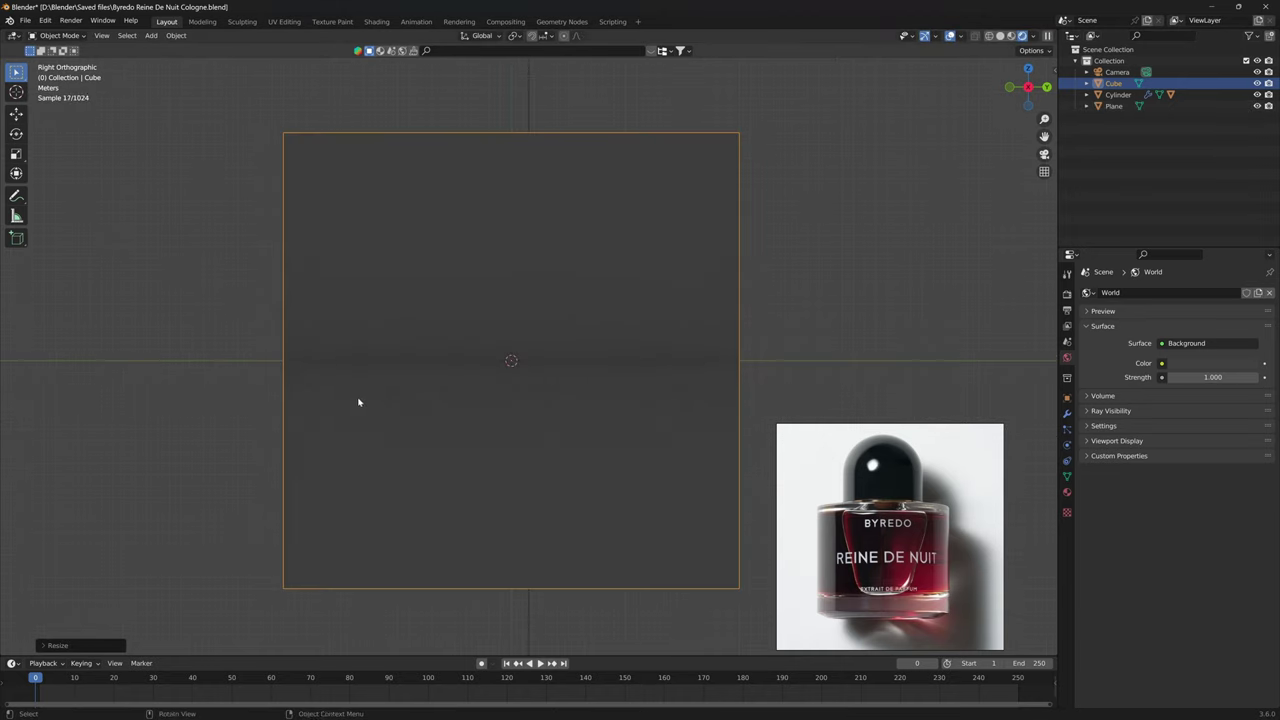
# Stretch the enclosing cube along Z to about 1.7 times its width.
pyautogui.press('KP_0')
pyautogui.moveTo(731, 378); pyautogui.dragTo(553, 299, button='middle')
pyautogui.scroll(-6, 674, 289)
pyautogui.press('KP_1')
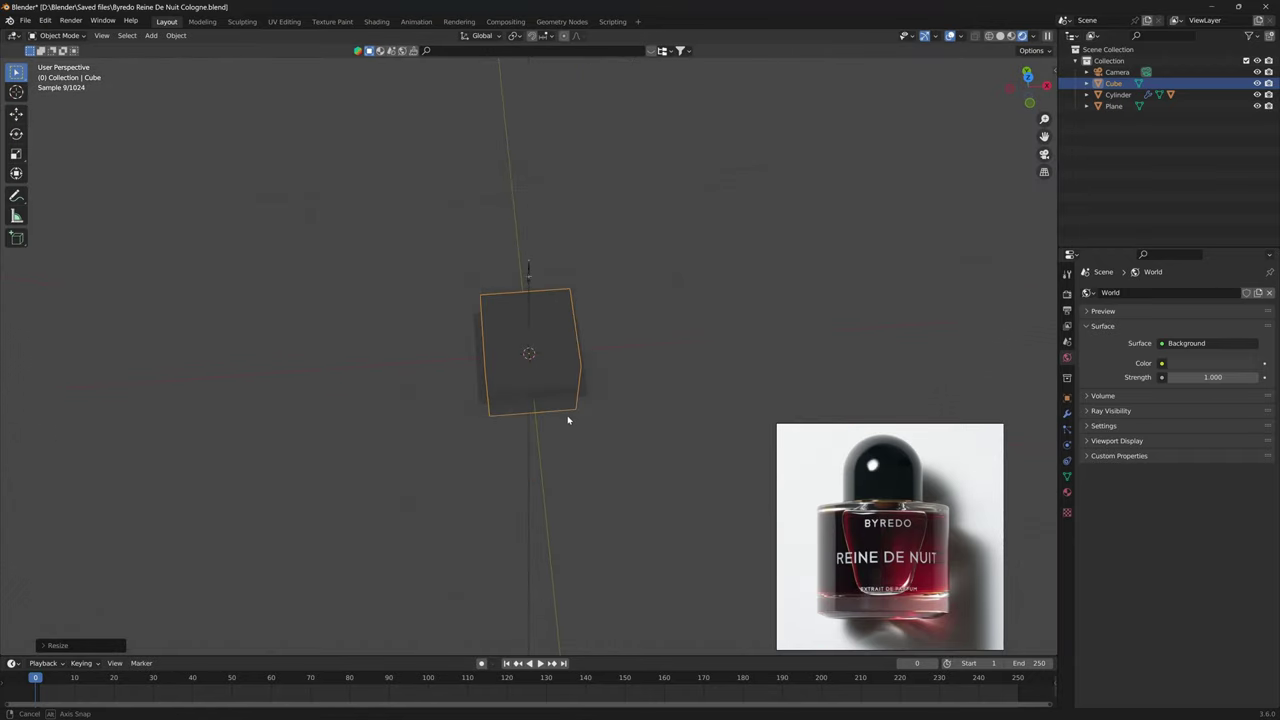
pyautogui.press('s')
pyautogui.press('z')
pyautogui.click(694, 352)
# Raise the enclosing cube along Z, stretch it taller to extend well above the plane, and apply its scale.
pyautogui.press('g')
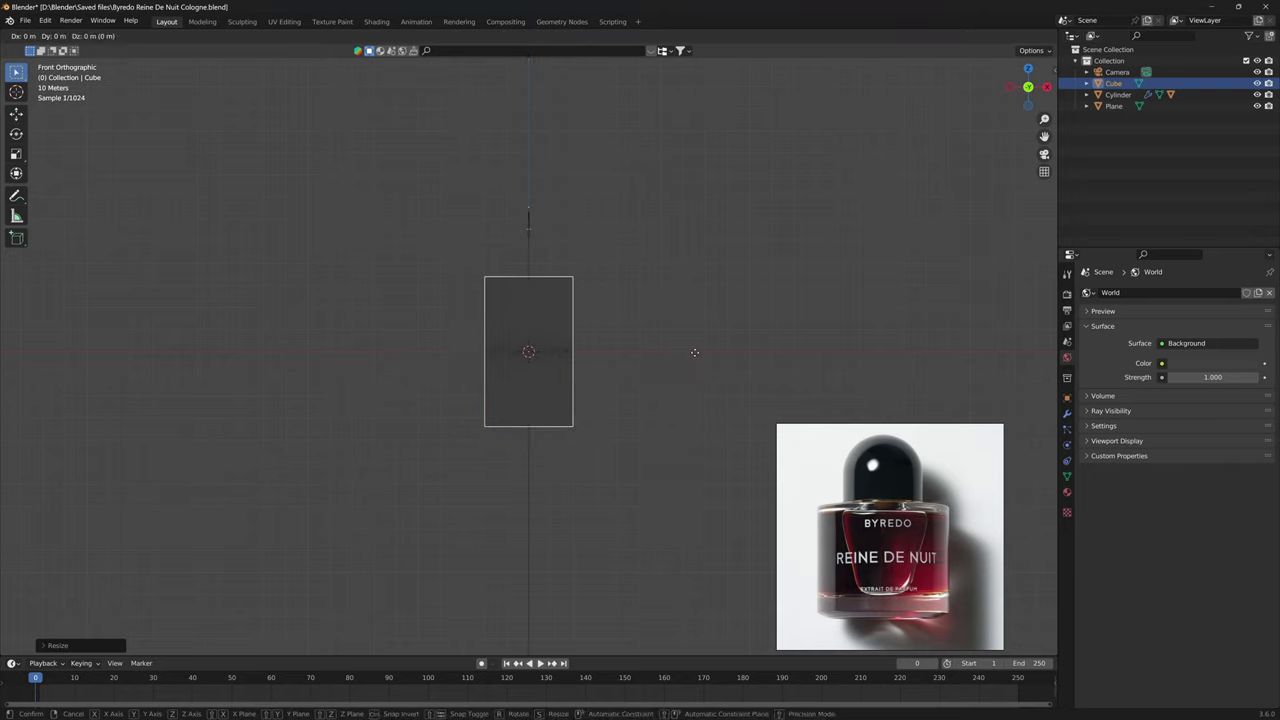
pyautogui.press('z')
pyautogui.click(698, 288)
pyautogui.press('s')
pyautogui.press('z')
pyautogui.click(736, 272)
pyautogui.moveTo(736, 272); pyautogui.dragTo(574, 403, button='middle')
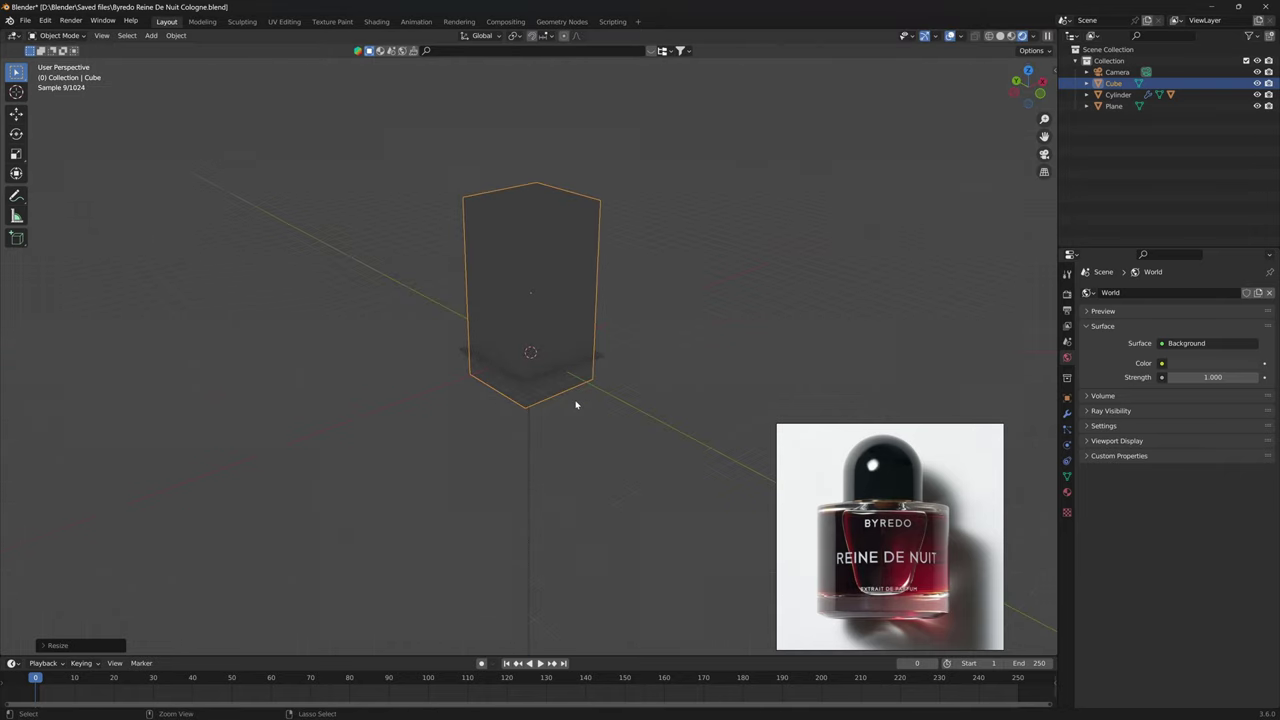
pyautogui.hotkey('ctrl', 'a')
pyautogui.click(574, 403)
# Add an area light and raise it along Z high above the bottle.
pyautogui.press('KP_0')
pyautogui.hotkey('shift', 'a')
pyautogui.moveTo(589, 498)
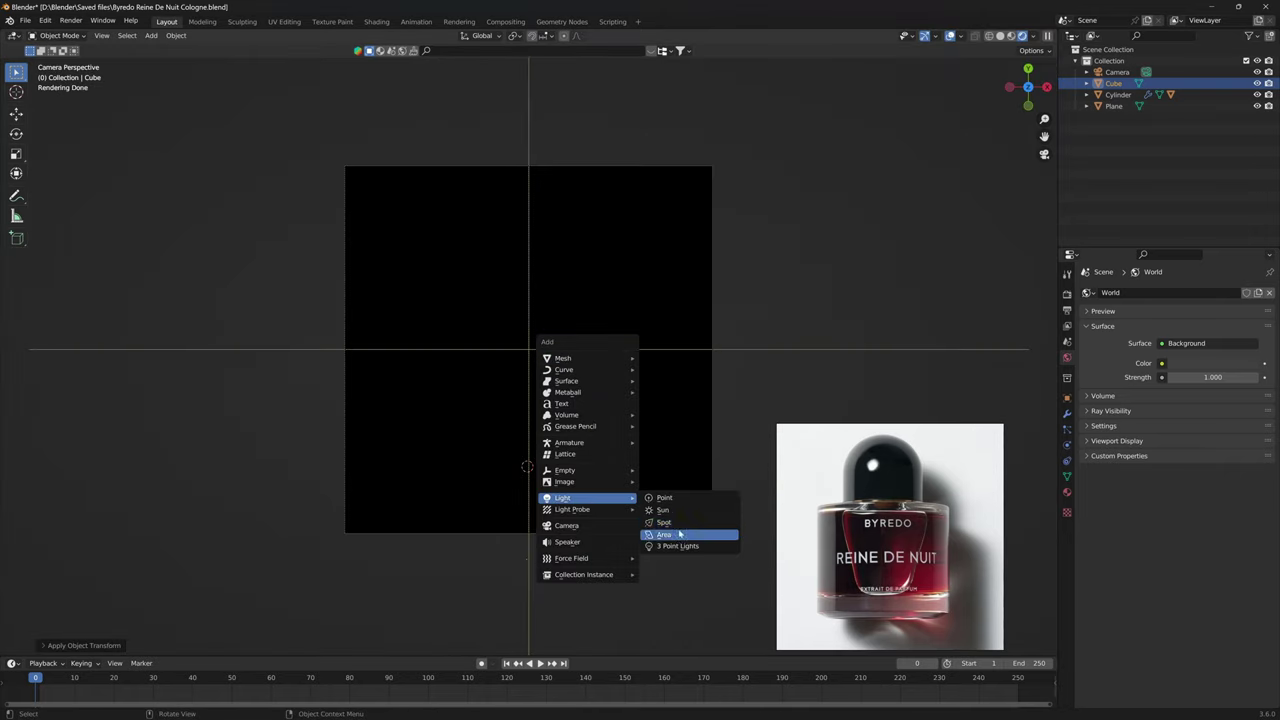
pyautogui.click(672, 535)
pyautogui.press('KP_0')
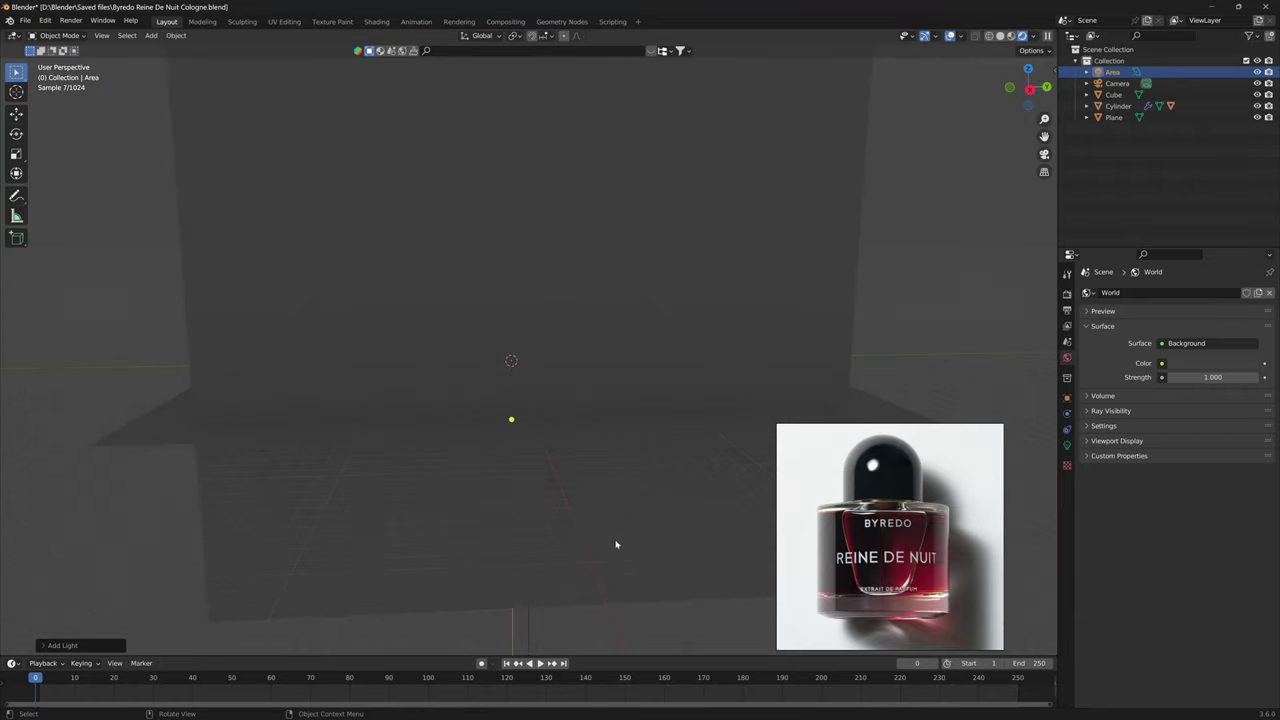
pyautogui.press('g')
pyautogui.press('z')
pyautogui.click(577, 263)
pyautogui.press('KP_0')
pyautogui.press('g')
pyautogui.rightClick(564, 380)
# Set the area light's power to 100 W.
pyautogui.press('KP_0')
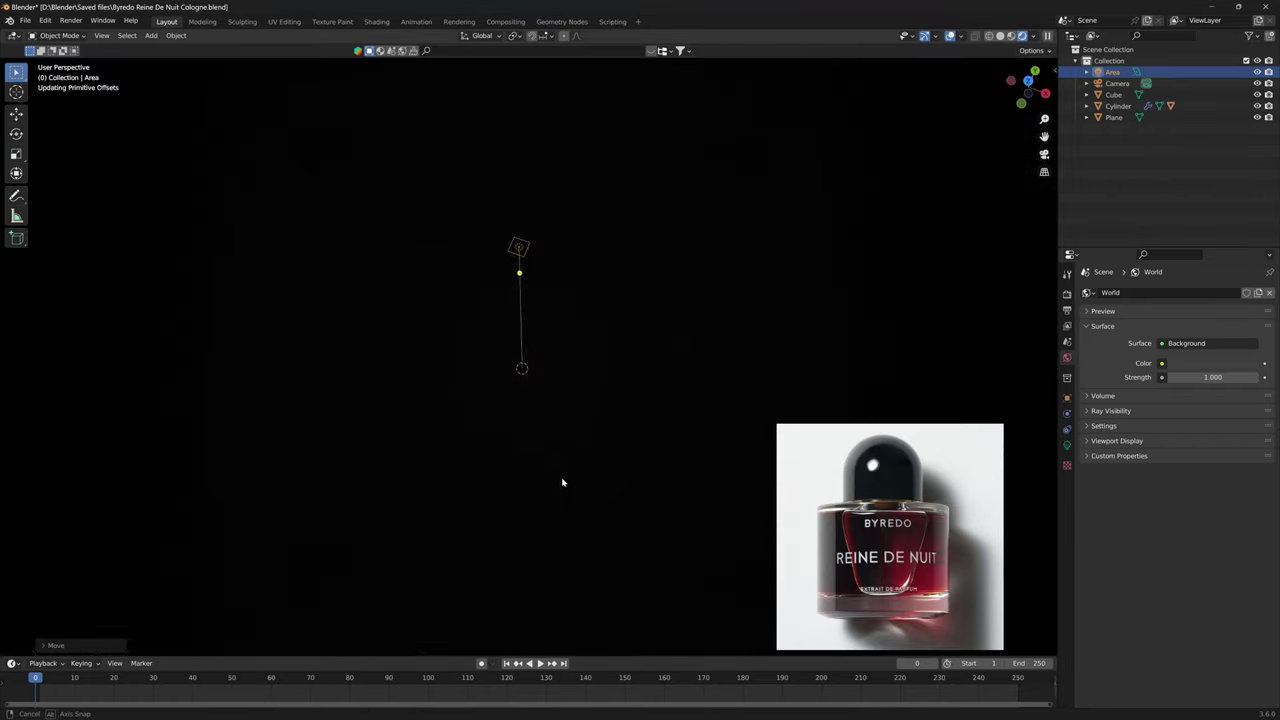
pyautogui.scroll(6, 566, 460)
pyautogui.moveTo(566, 443); pyautogui.dragTo(714, 430, button='middle')
pyautogui.click(1067, 445)
pyautogui.click(1205, 369)
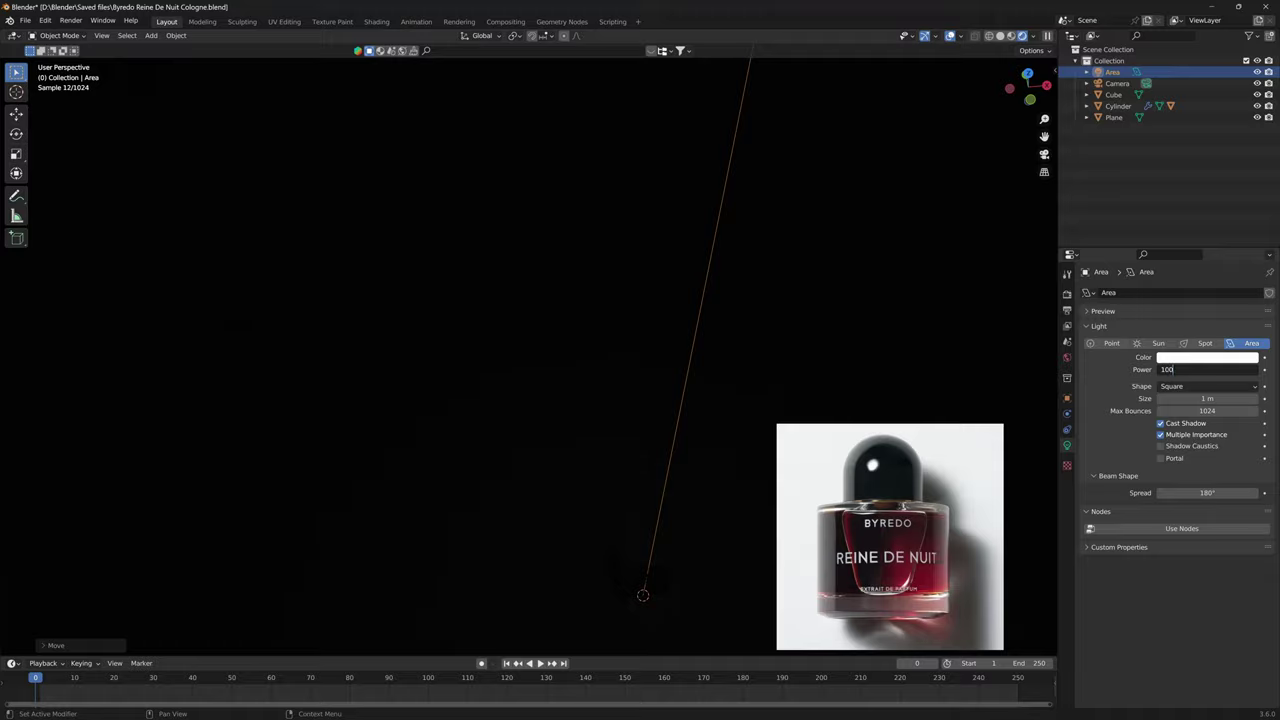
pyautogui.write('100')
pyautogui.press('Return')
# Move the area light off to the bottle's left side in the camera view and tilt it towards the bottle.
pyautogui.press('KP_0')
pyautogui.press('g')
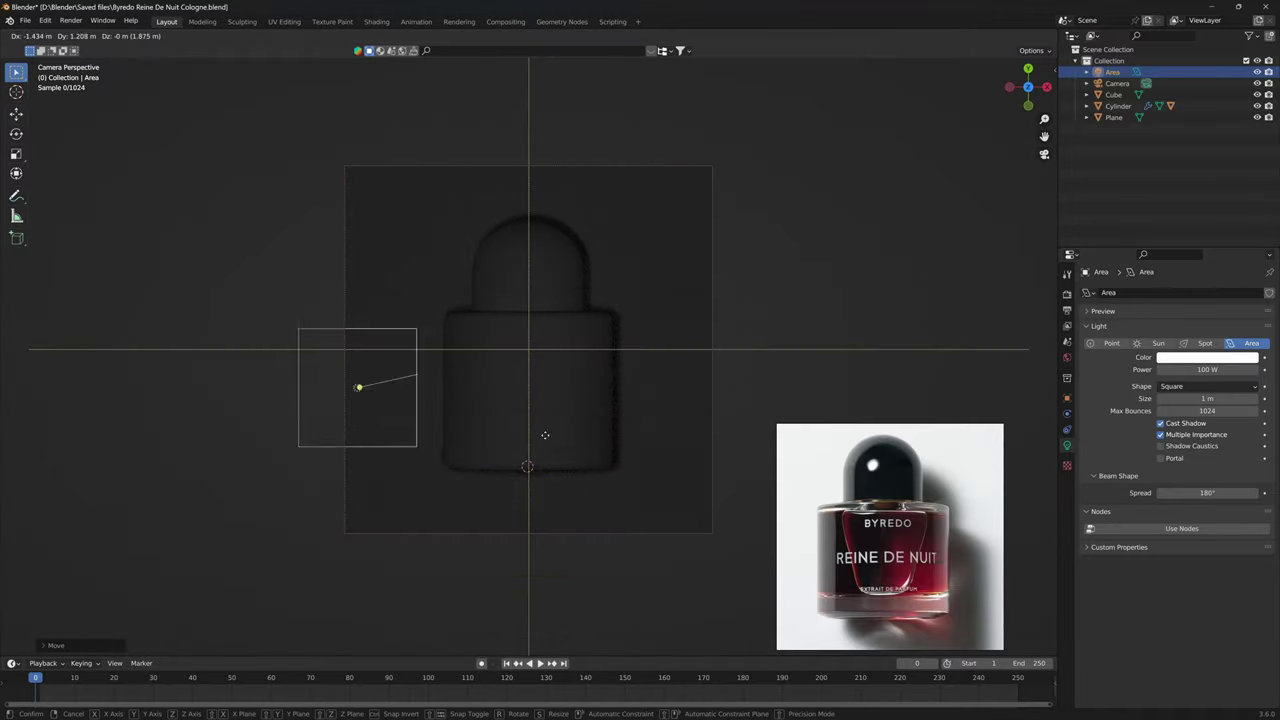
pyautogui.click(347, 343)
pyautogui.moveTo(279, 279); pyautogui.dragTo(562, 430)
pyautogui.moveTo(562, 430); pyautogui.dragTo(655, 485, button='middle')
pyautogui.scroll(3, 640, 481)
# Lower the area light along Z closer to the bottle and aim it diagonally down across the plane.
pyautogui.press('g')
pyautogui.press('z')
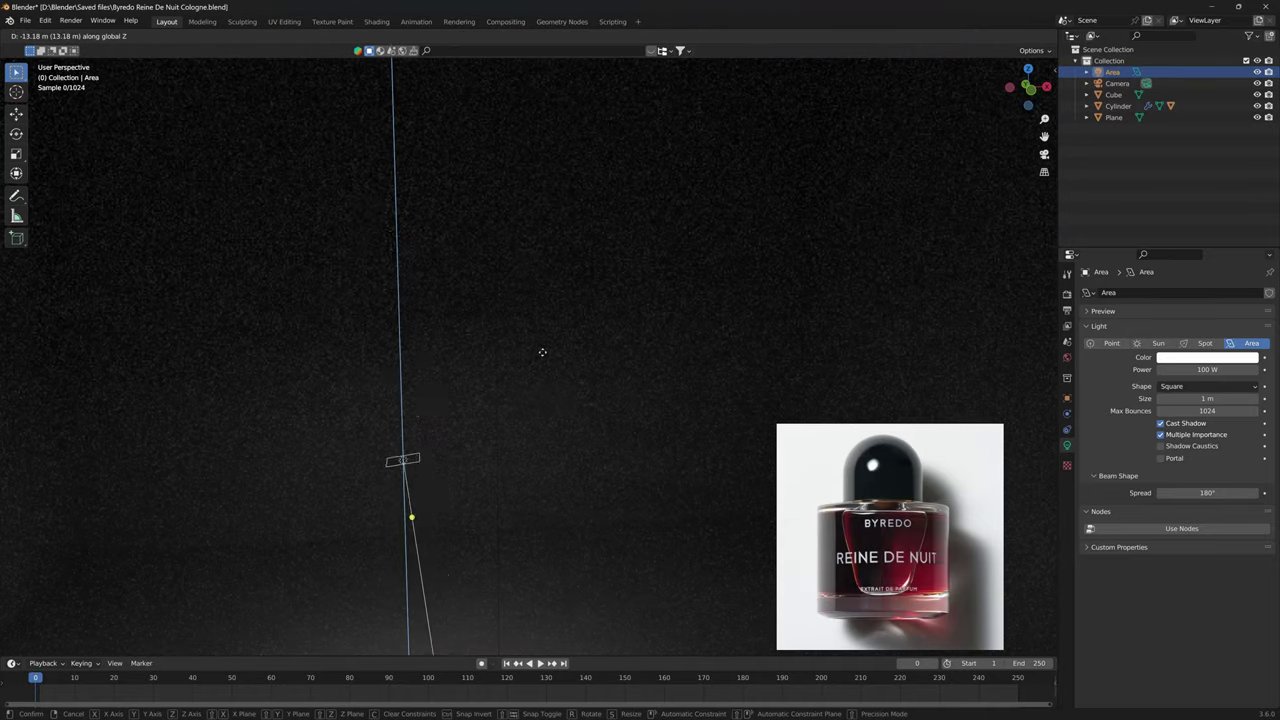
pyautogui.click(411, 519)
pyautogui.scroll(-4, 517, 403)
pyautogui.moveTo(574, 403)
pyautogui.mouseDown(button='middle')
pyautogui.moveTo(587, 485)
pyautogui.moveTo(590, 396)
pyautogui.mouseUp(button='middle')
pyautogui.moveTo(466, 354); pyautogui.dragTo(714, 445)
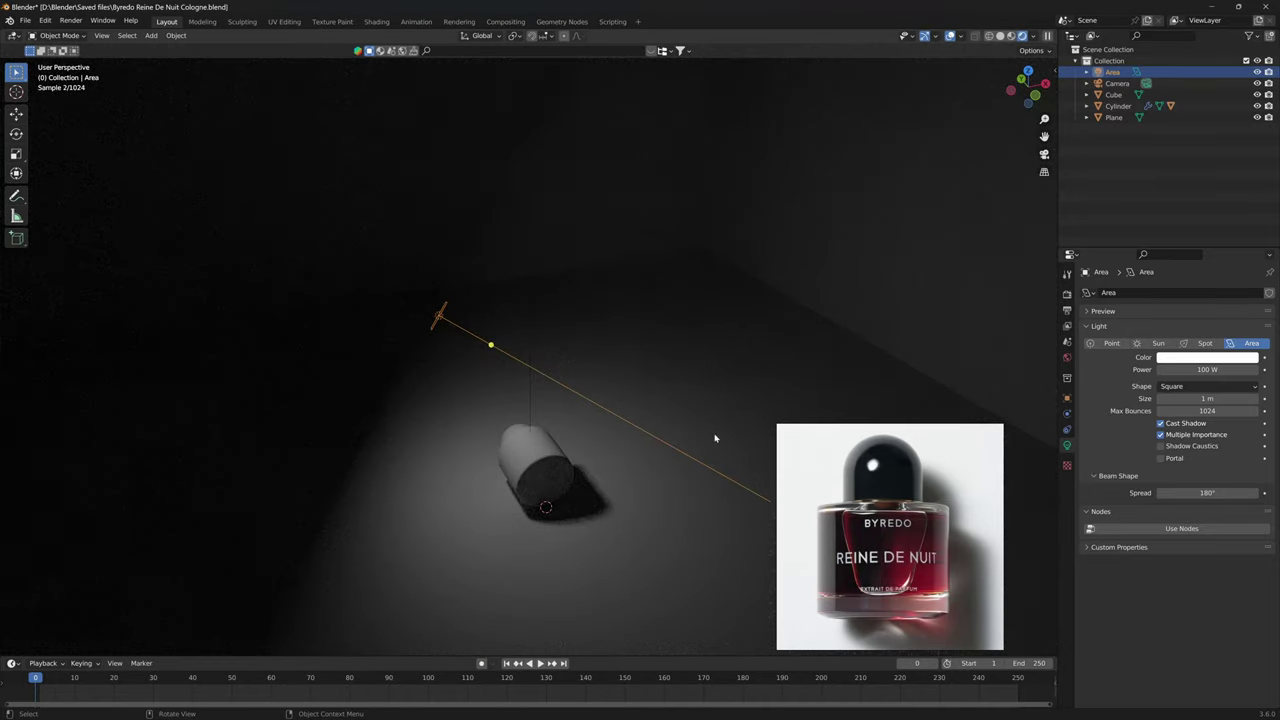
# Adjust the area light's height along Z and shift it along Y towards the cap end of the bottle.
pyautogui.press('g')
pyautogui.press('z')
pyautogui.click(718, 478)
pyautogui.press('g')
pyautogui.press('y')
pyautogui.click(626, 350)
# Shift and rotate the area light from beyond the bottle's upper left so its shadow falls to the lower right.
pyautogui.press('KP_0')
pyautogui.press('g')
pyautogui.press('x')
pyautogui.click(820, 329)
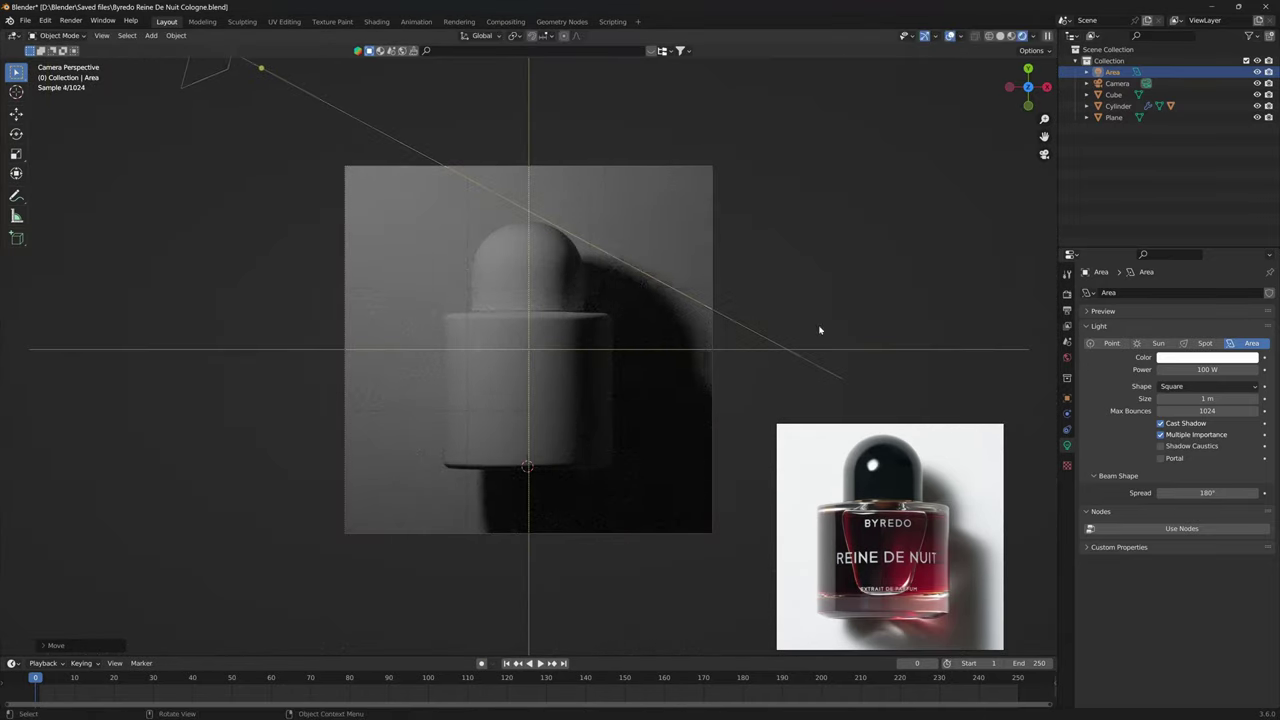
pyautogui.press('r')
pyautogui.click(661, 458)
pyautogui.press('g')
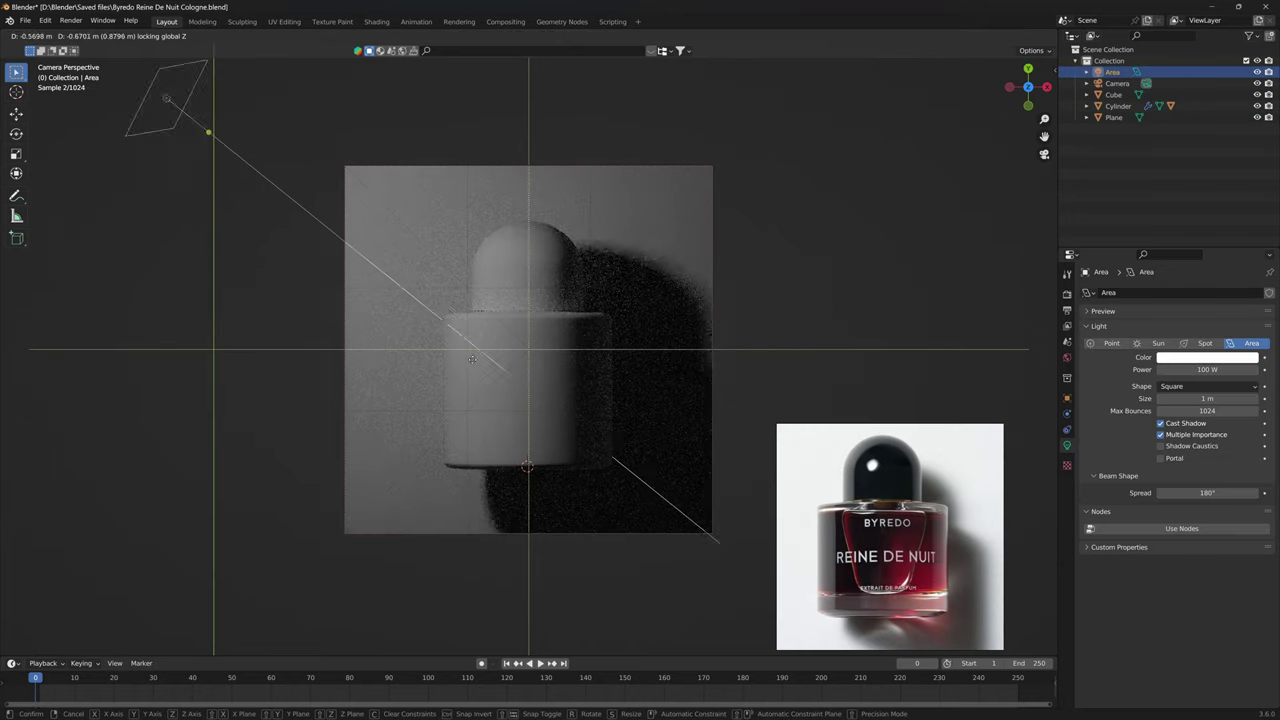
pyautogui.click(506, 357)
# Increase the area light's power to 1000 W.
pyautogui.click(1210, 370)
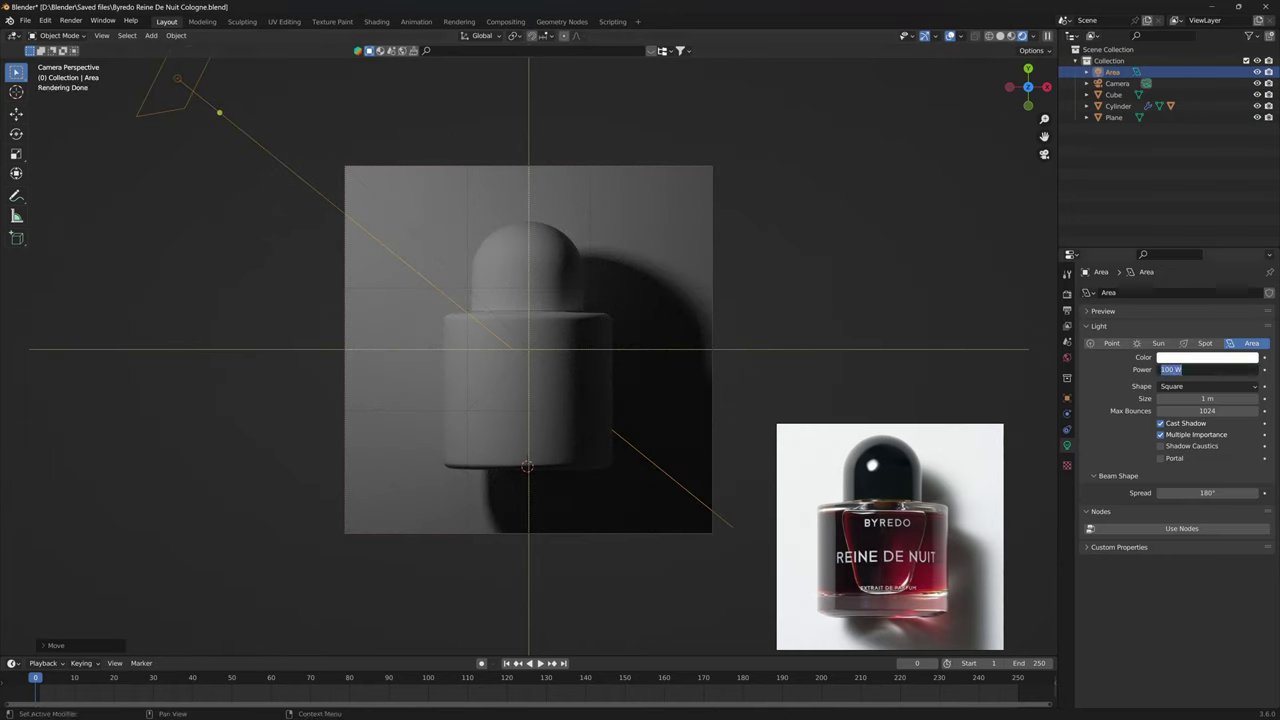
pyautogui.write('1000')
pyautogui.press('Return')
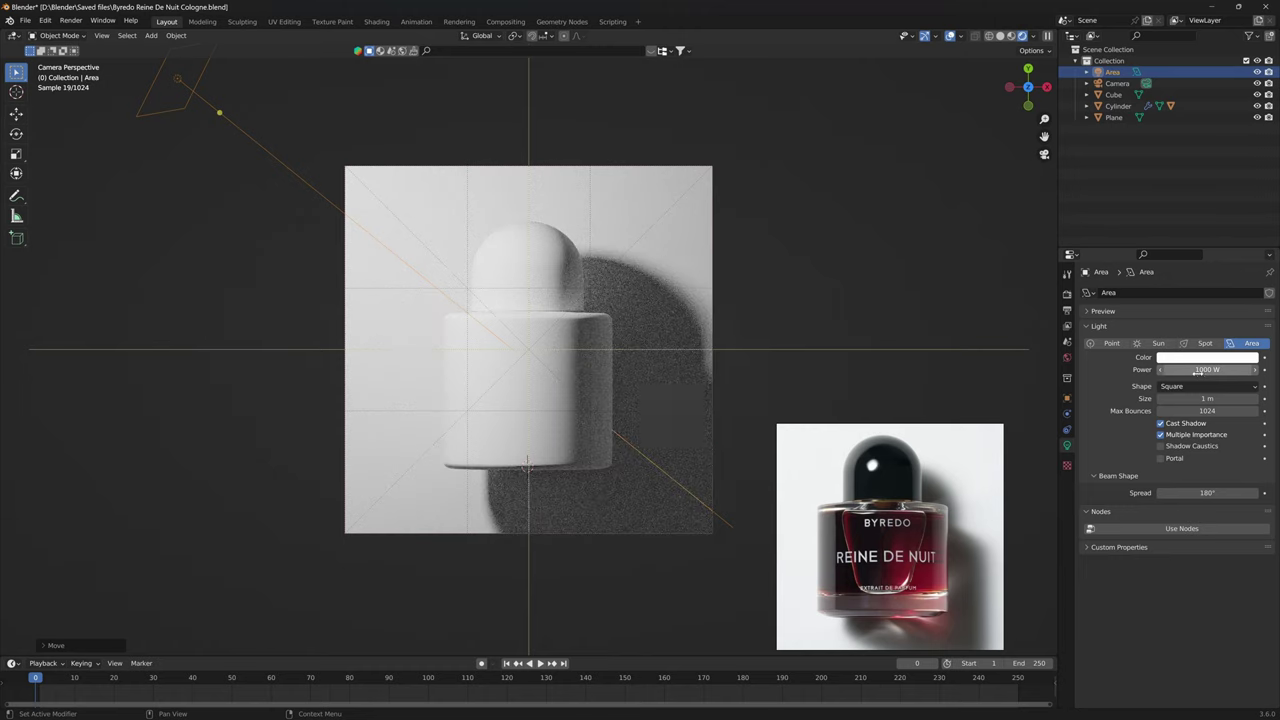
pyautogui.click(517, 497)
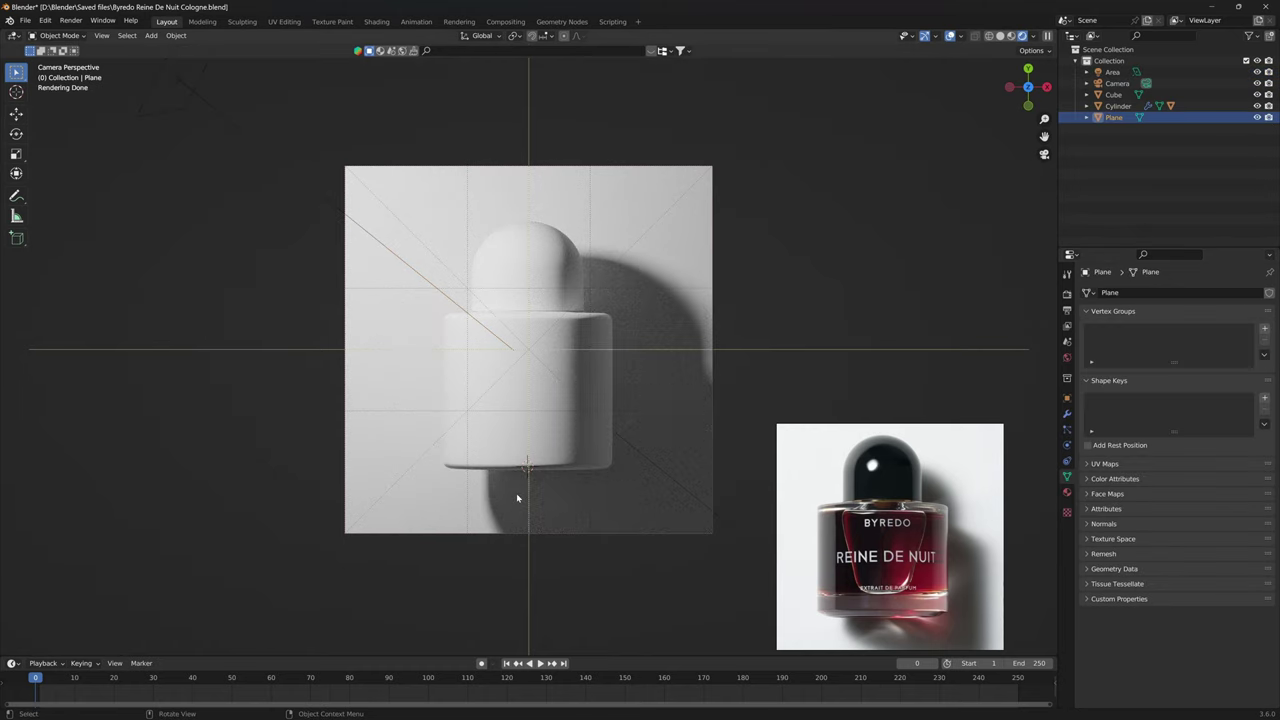
pyautogui.click(520, 413)
pyautogui.click(690, 307)
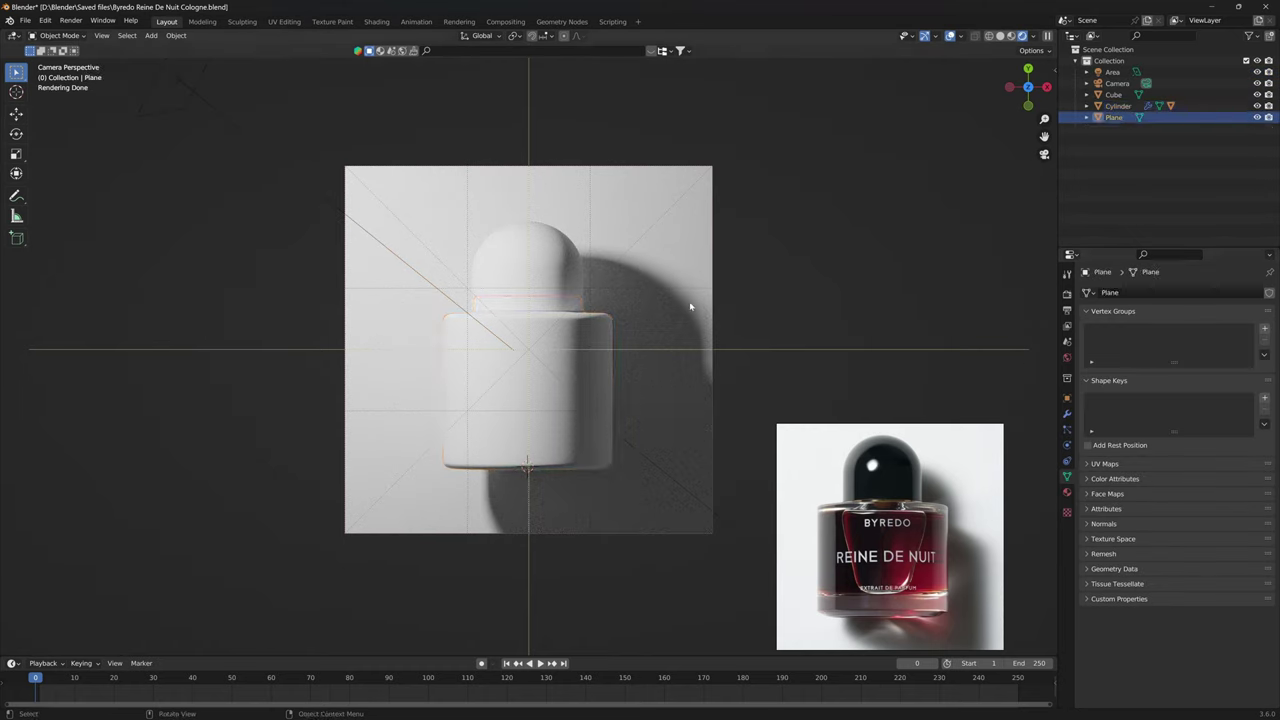
pyautogui.click(1066, 296)
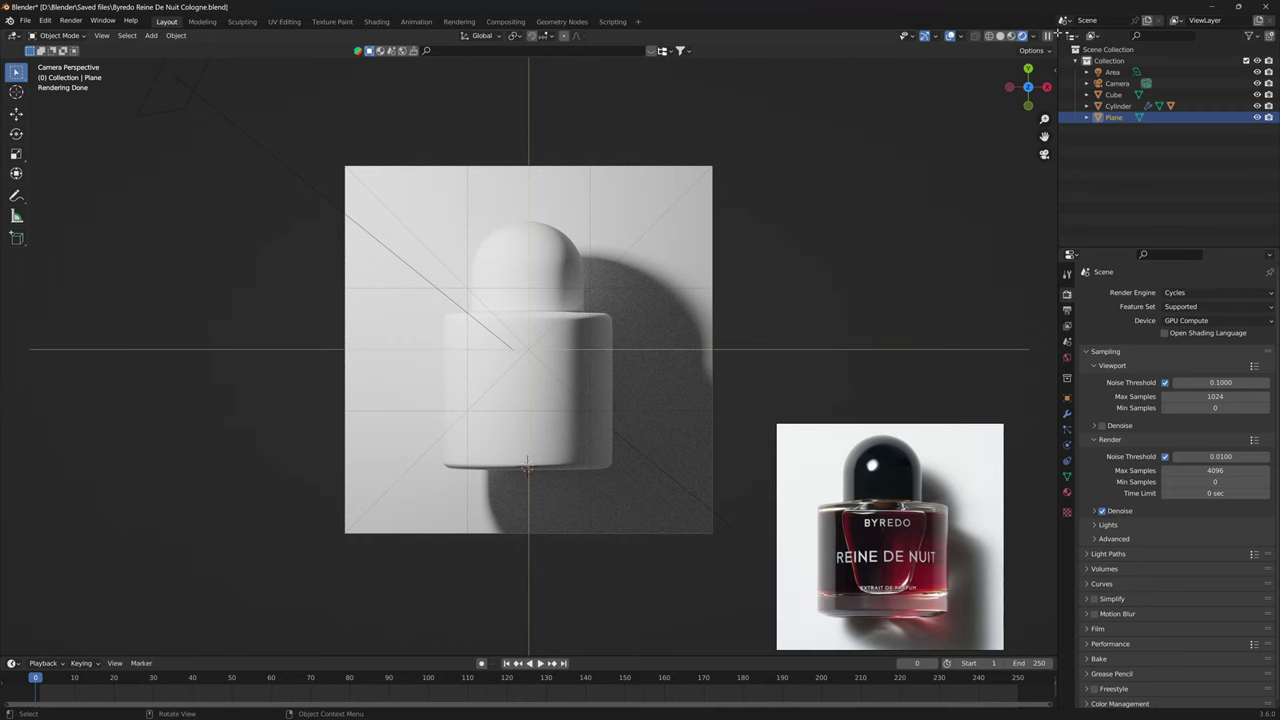
# Split the 3D viewport into two side-by-side camera views, one rendered and one in solid shading.
pyautogui.moveTo(1057, 33); pyautogui.dragTo(668, 77)
pyautogui.moveTo(872, 45); pyautogui.dragTo(984, 2)
pyautogui.moveTo(1048, 34); pyautogui.dragTo(586, 180)
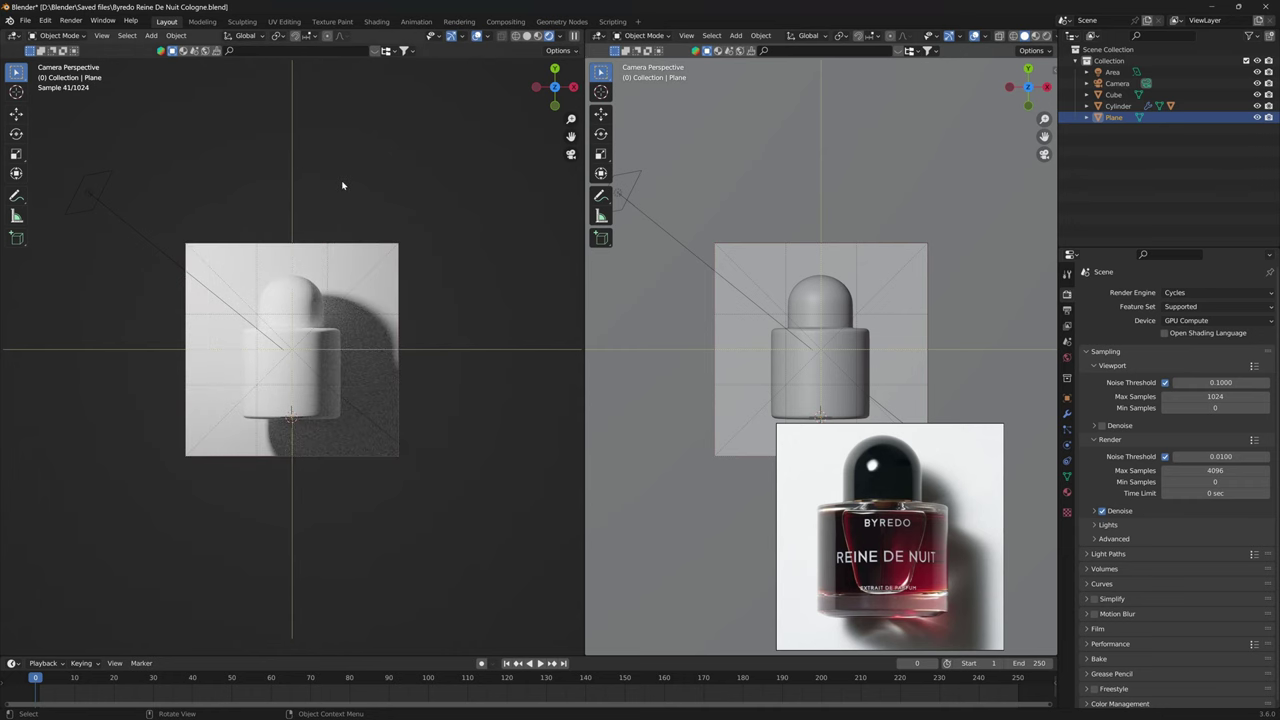
# Hide the tool shelf and the viewport overlays in the rendered view.
pyautogui.scroll(6, 342, 185)
pyautogui.scroll(-3, 399, 128)
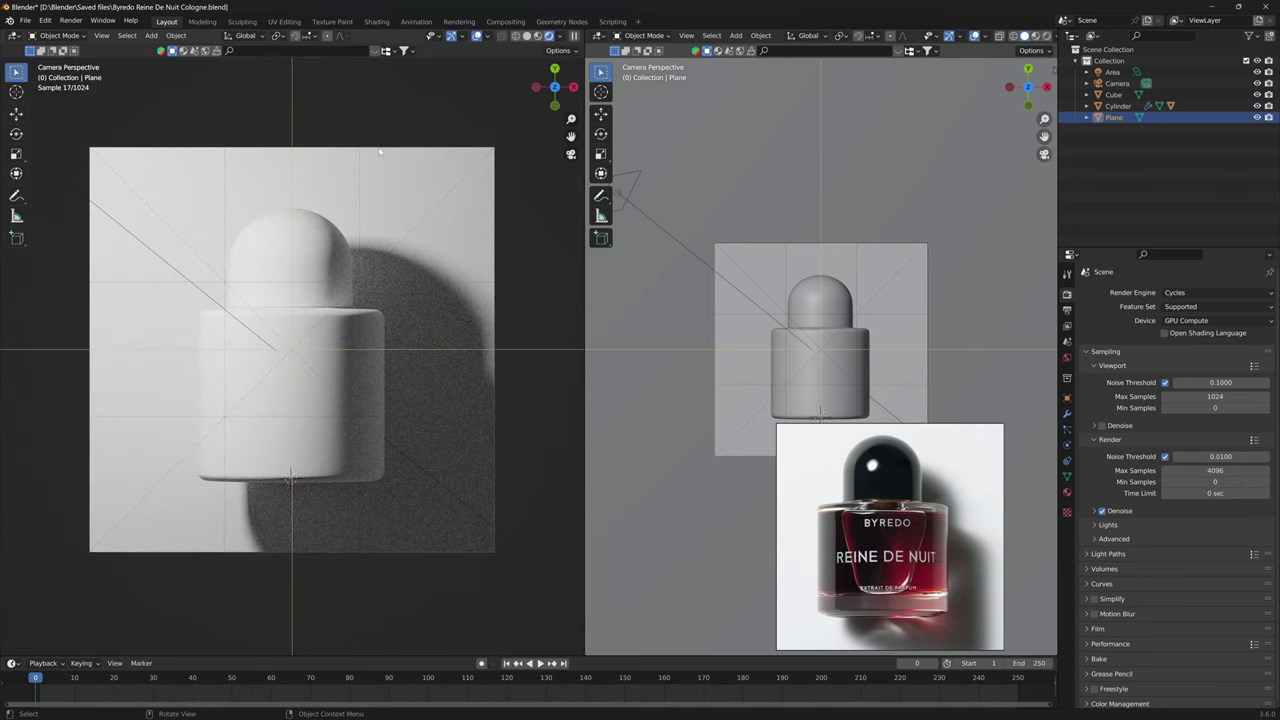
pyautogui.press('t')
pyautogui.press('n')
pyautogui.press('n')
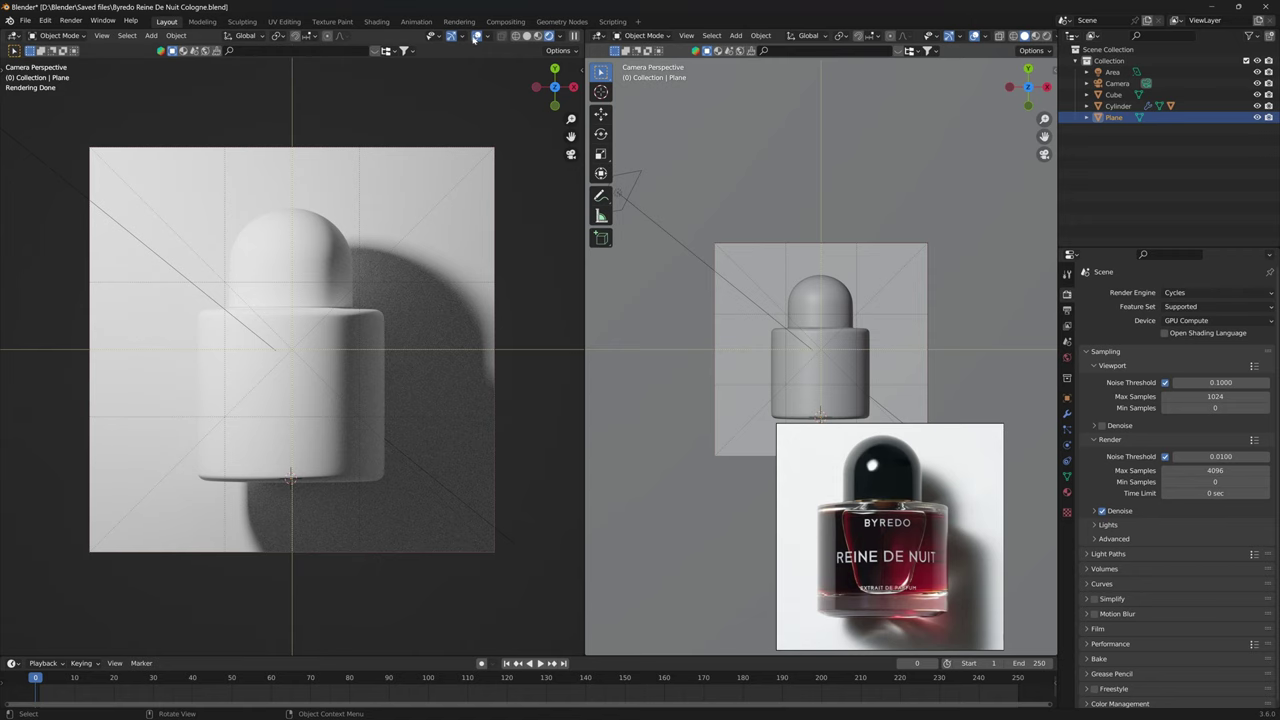
pyautogui.click(476, 36)
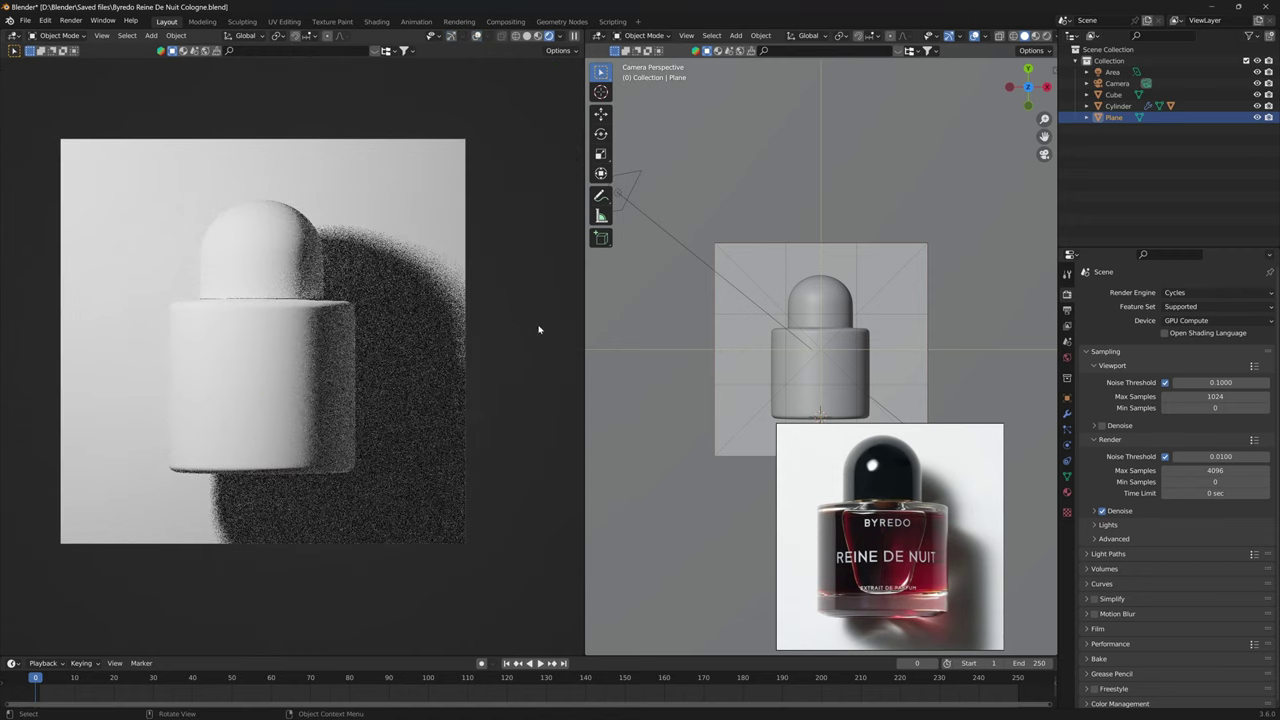
# Rearrange the workspace by narrowing the rendered view and moving the reference picture closer to it, and save the file.
pyautogui.moveTo(584, 339); pyautogui.dragTo(424, 355)
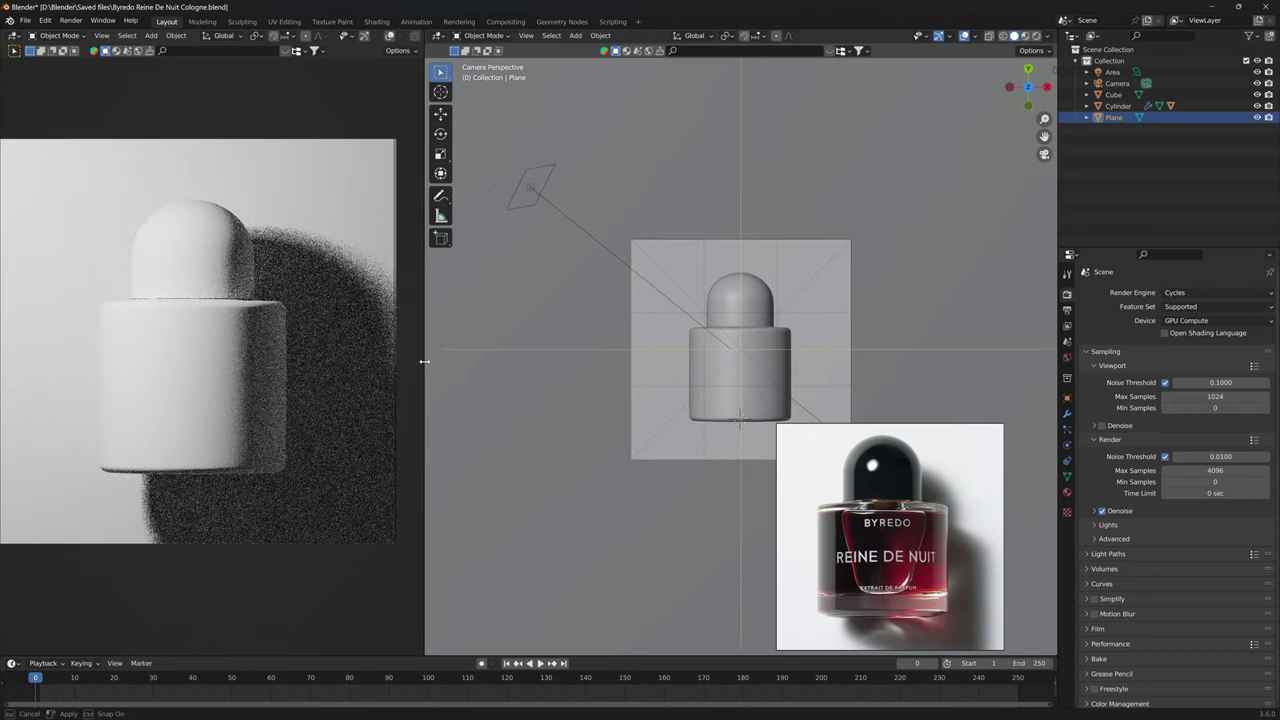
pyautogui.hotkey('ctrl', 's')
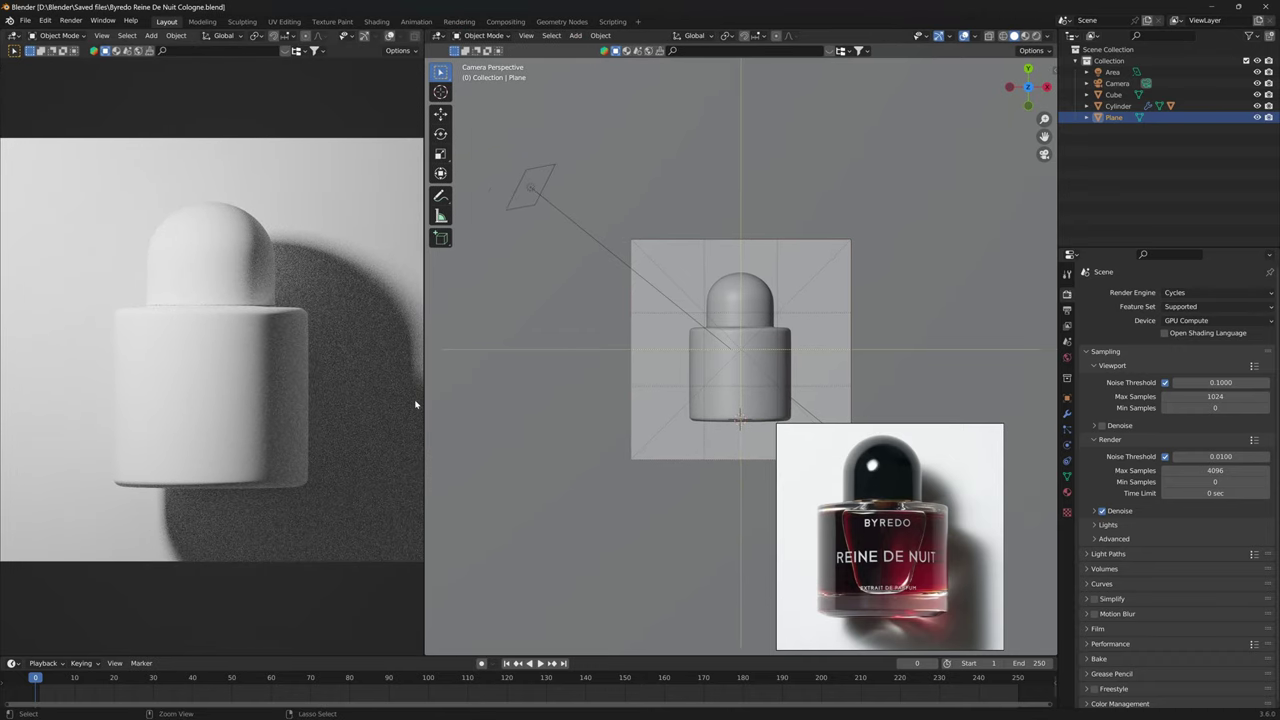
pyautogui.moveTo(887, 575); pyautogui.dragTo(710, 545)
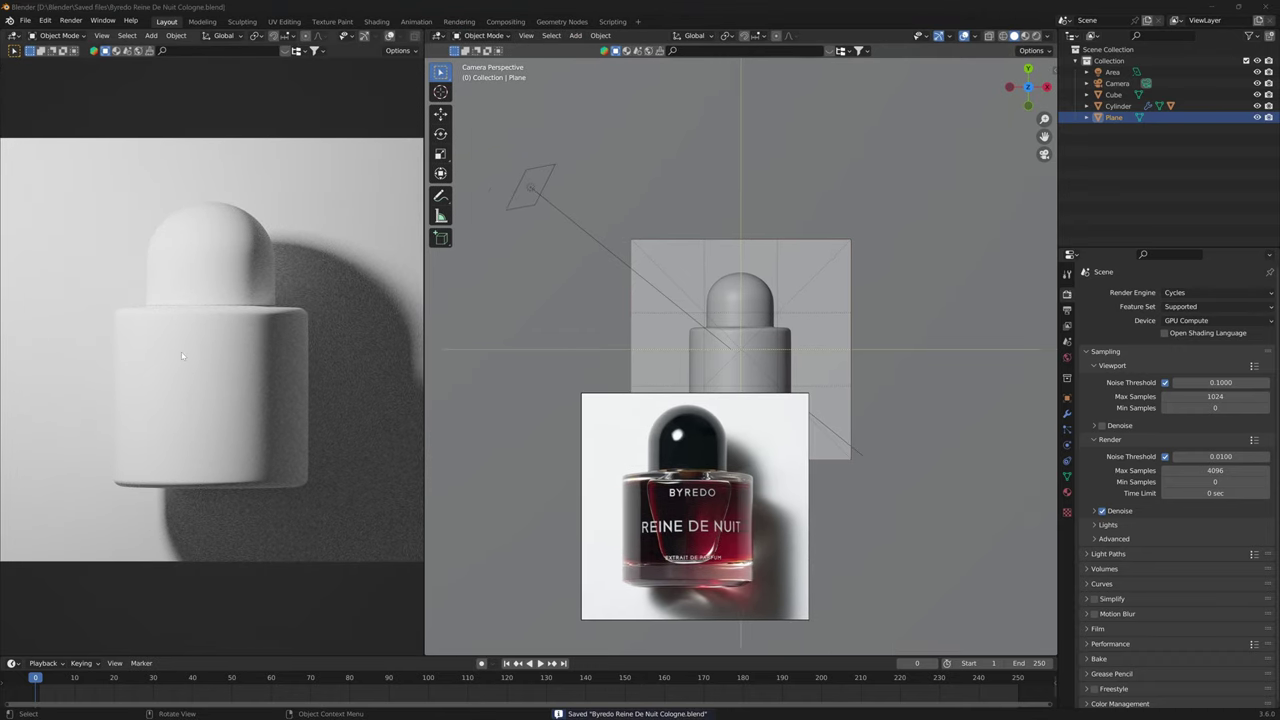
# Give the bottle body a new Glass BSDF material with a roughness of 0.002 and save the file.
pyautogui.click(262, 371)
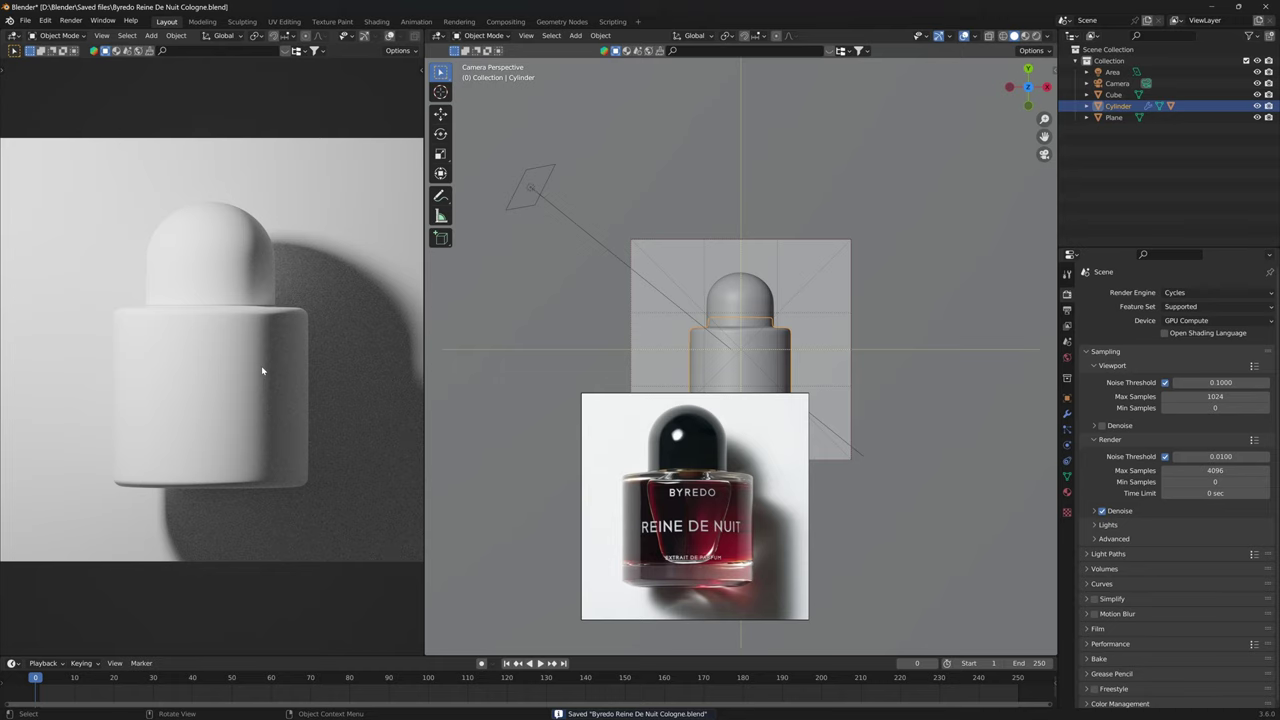
pyautogui.click(1067, 494)
pyautogui.click(1160, 341)
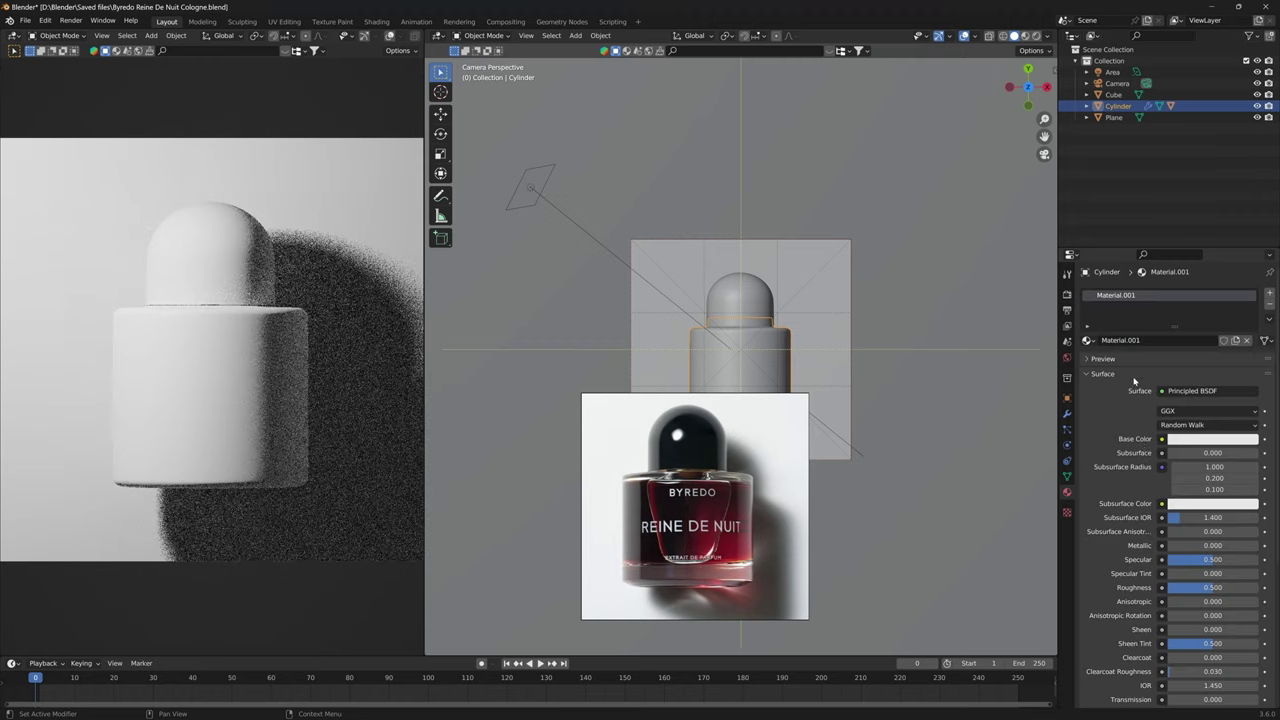
pyautogui.scroll(-3, 1180, 400)
pyautogui.scroll(2, 1180, 380)
pyautogui.click(1190, 351)
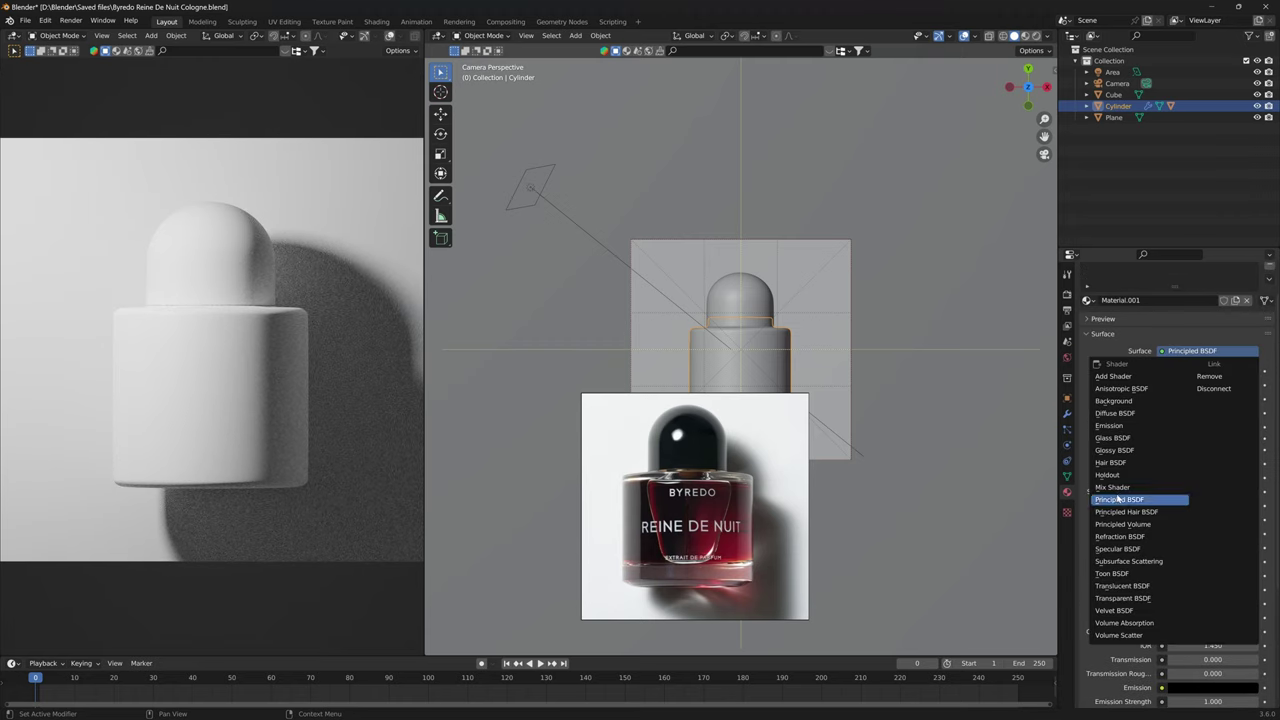
pyautogui.click(1134, 438)
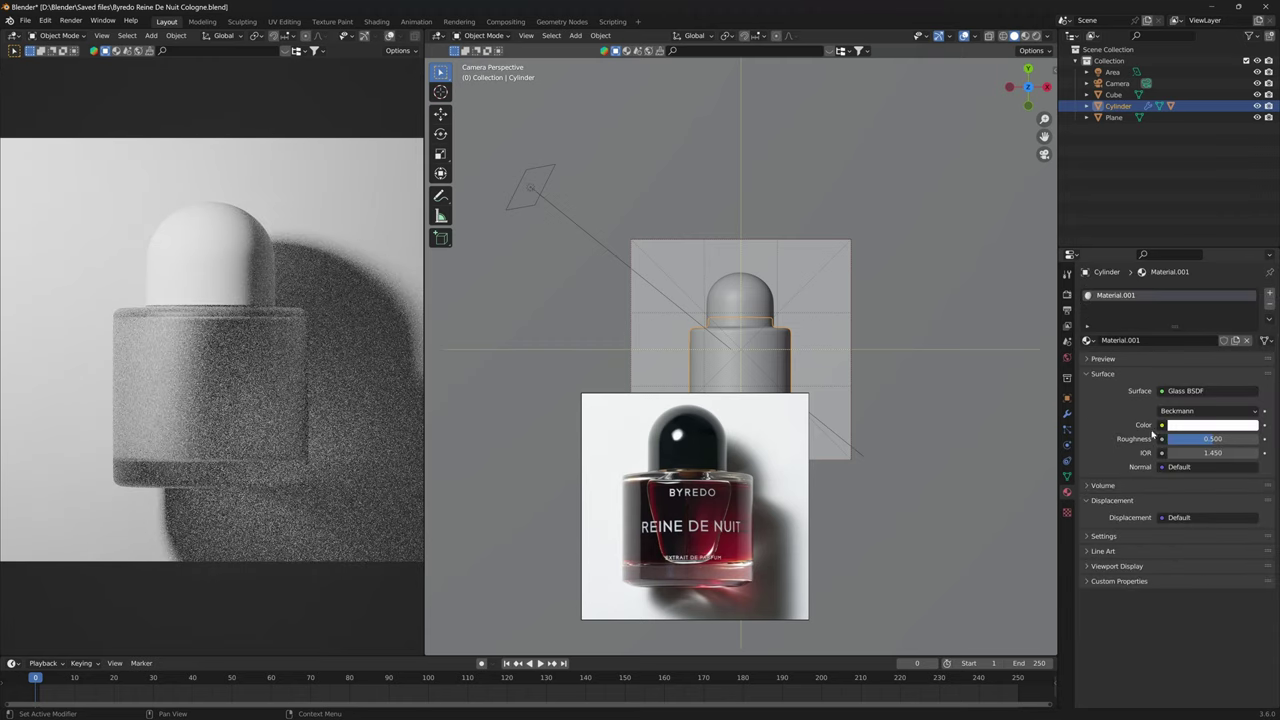
pyautogui.moveTo(1212, 439); pyautogui.dragTo(1171, 440)
pyautogui.hotkey('ctrl', 's')
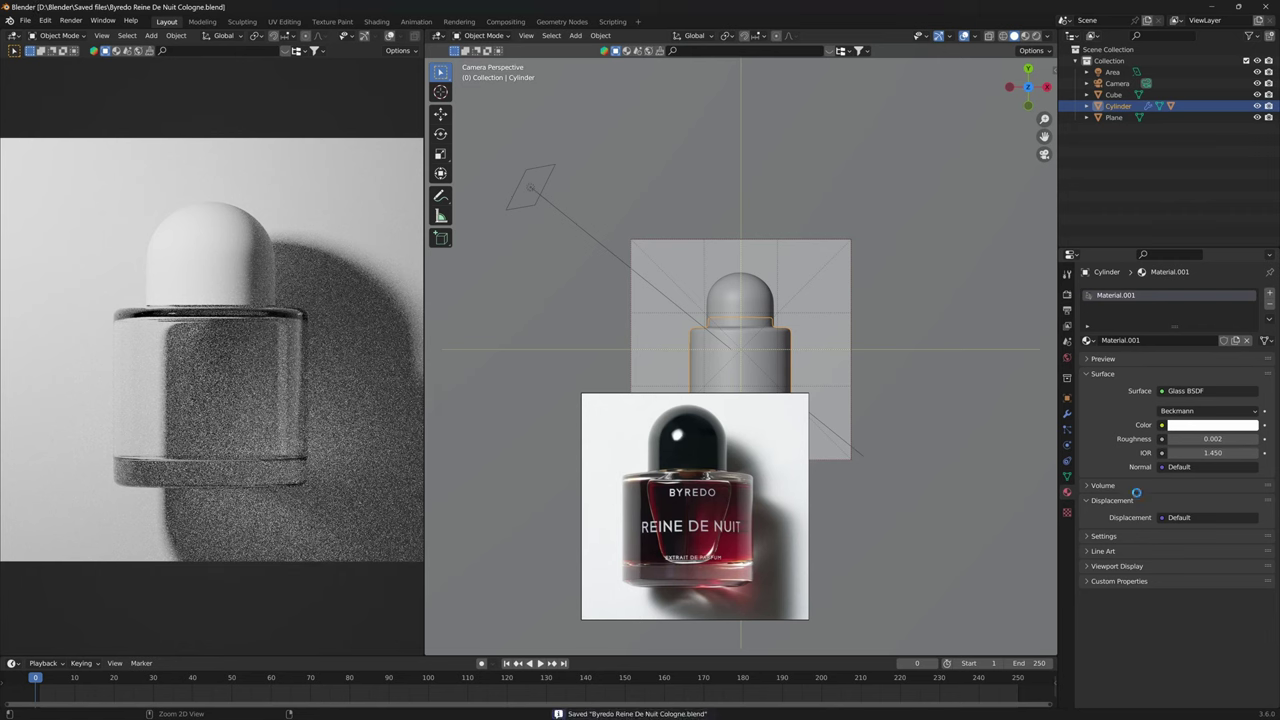
# Add a new Principled BSDF material to the domed cap and set its roughness to 0.
pyautogui.click(183, 241)
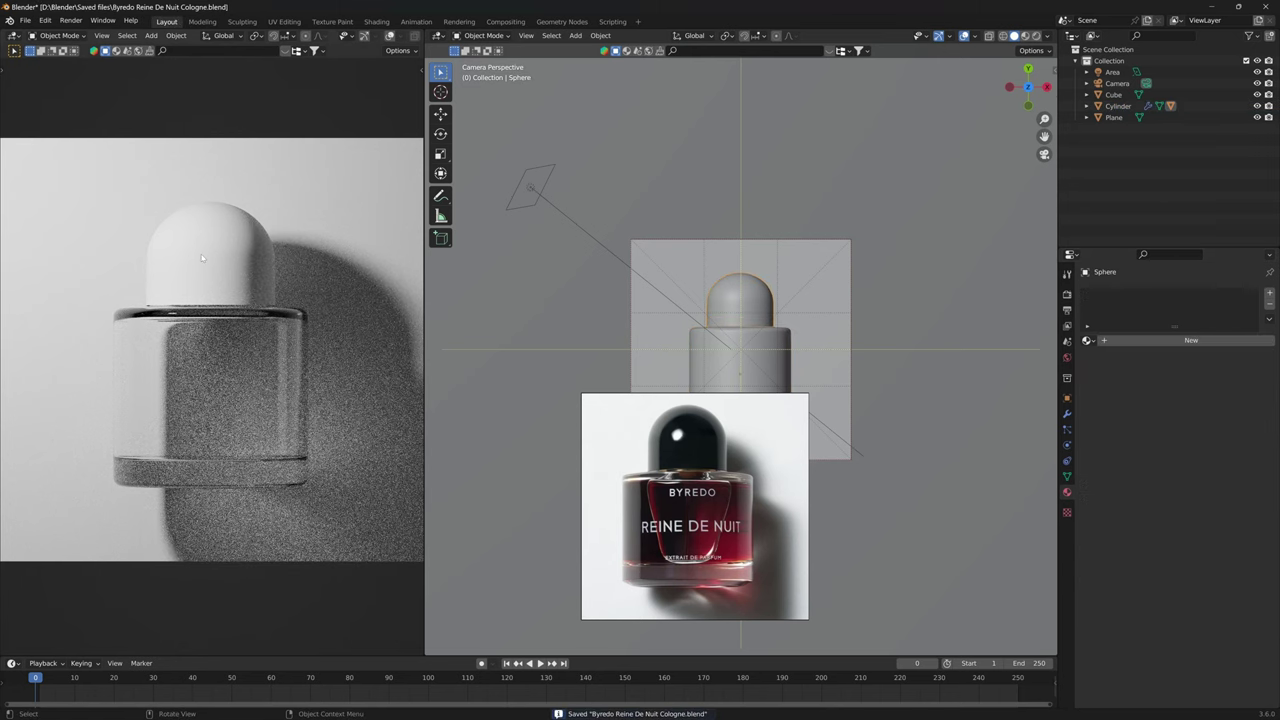
pyautogui.scroll(-3, 1128, 550)
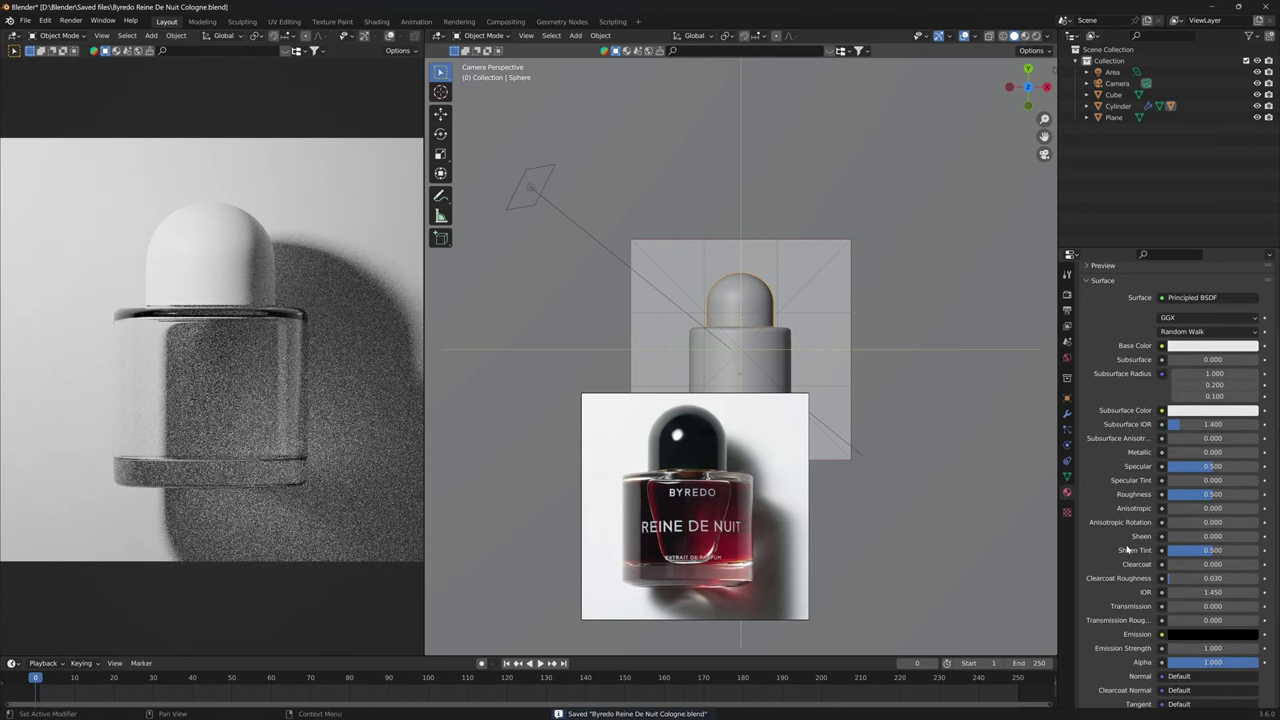
pyautogui.click(1221, 495)
pyautogui.press('BackSpace')
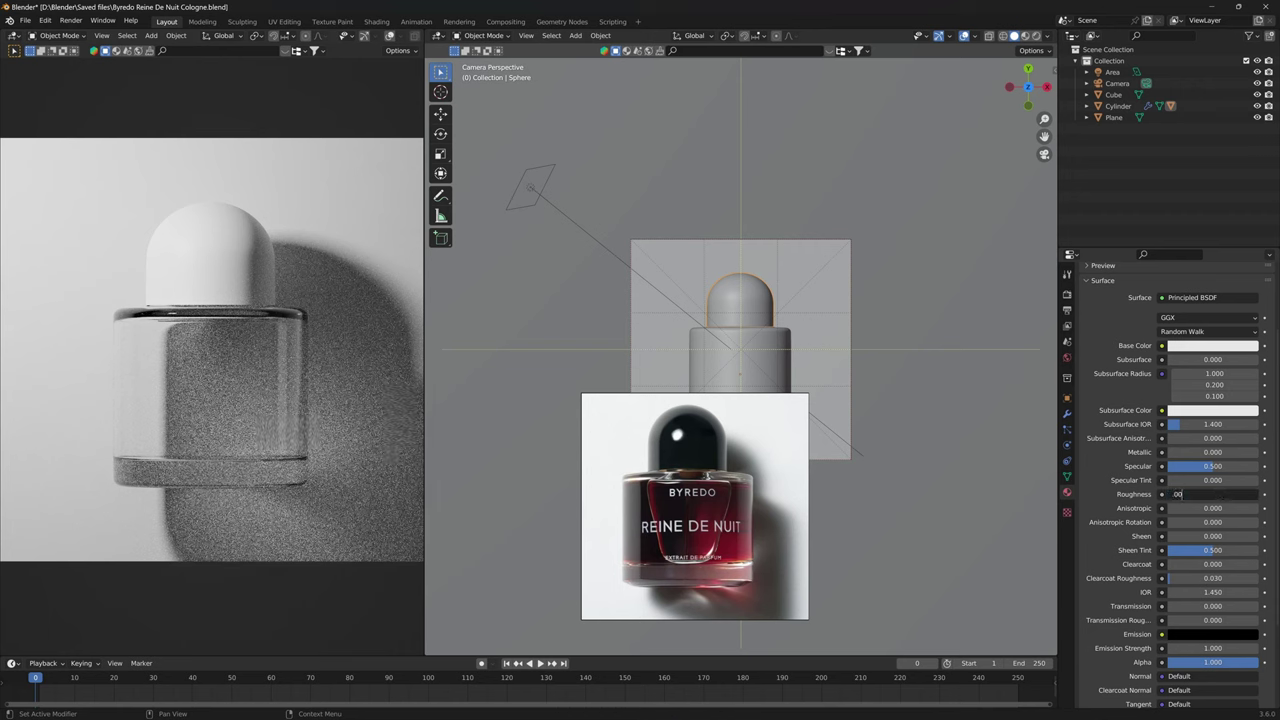
pyautogui.write('.00')
pyautogui.press('Return')
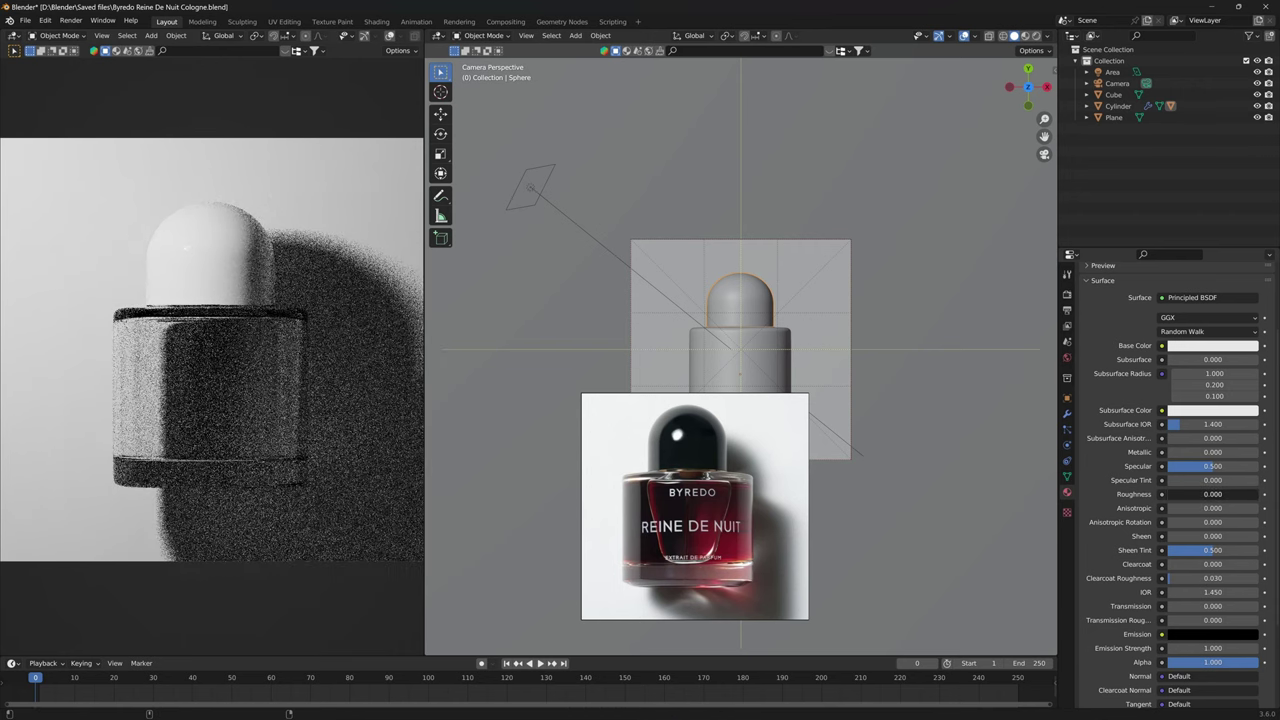
# Save the file and adjust the cap material's roughness to 0.150 for a slightly softer highlight.
pyautogui.keyDown('shift'); pyautogui.moveTo(1213, 495); pyautogui.dragTo(1166, 497); pyautogui.keyUp('shift')
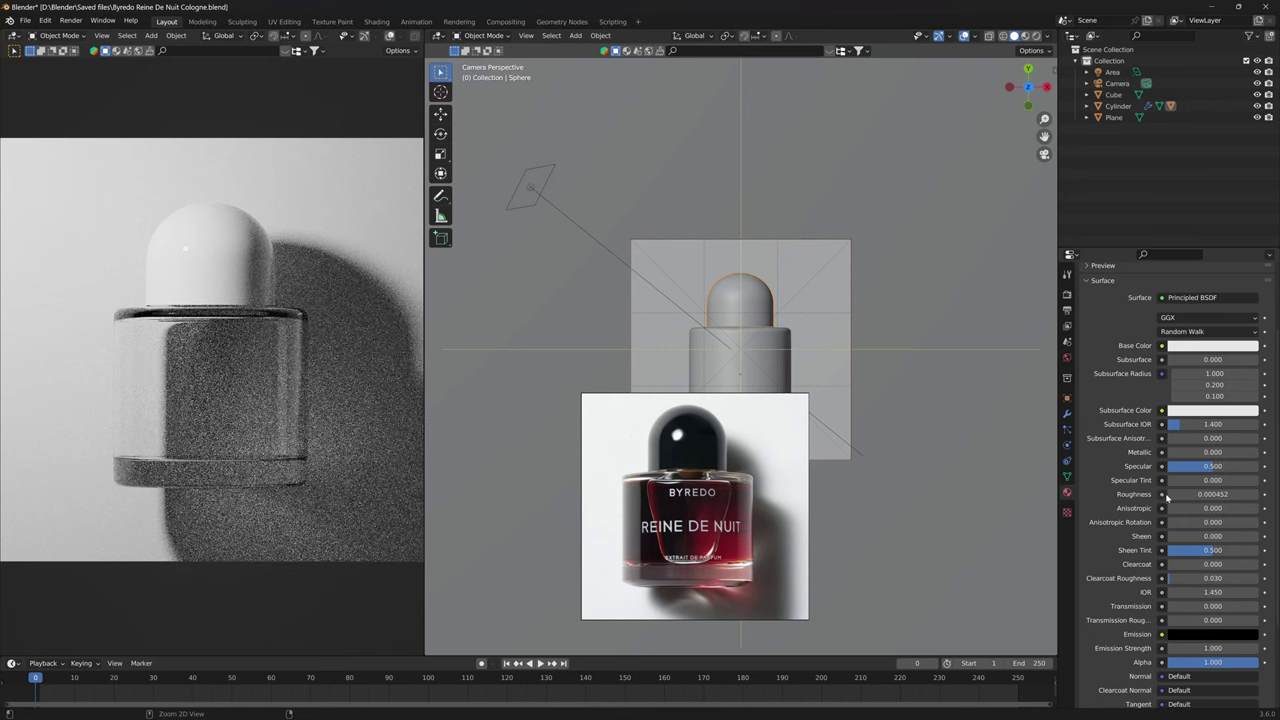
pyautogui.hotkey('ctrl', 's')
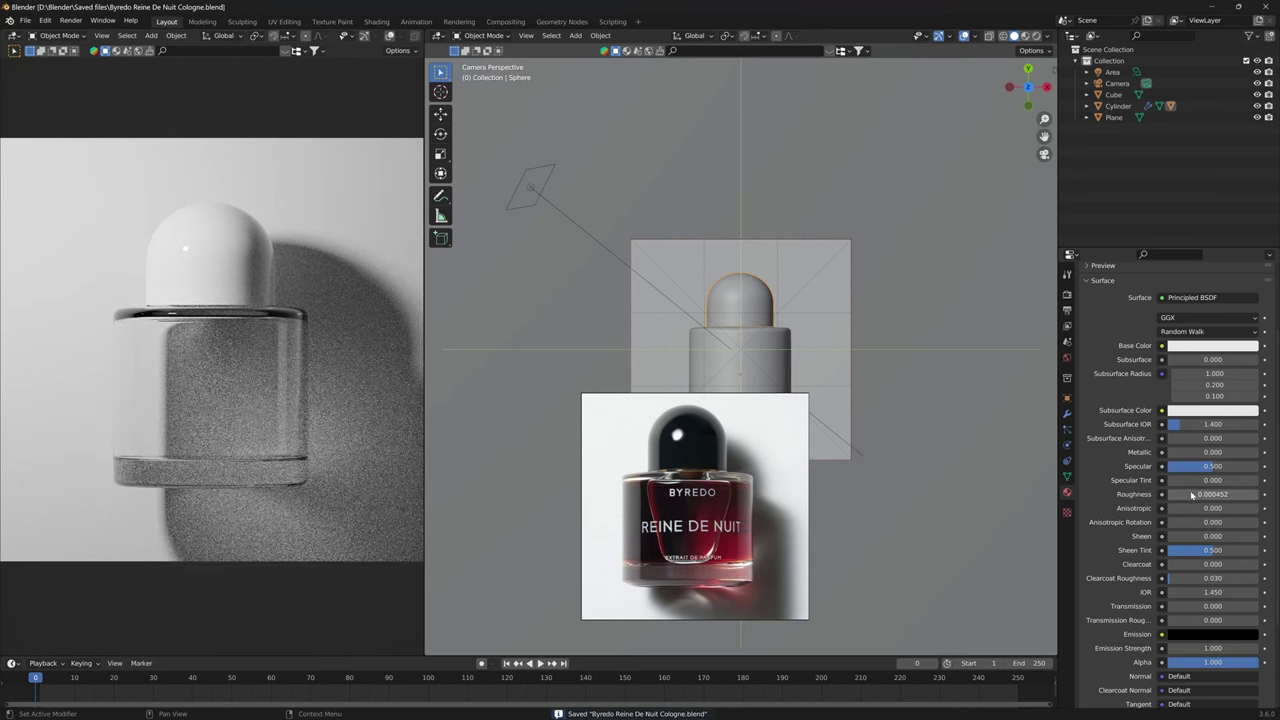
pyautogui.moveTo(1191, 494); pyautogui.dragTo(1192, 494)
# Set the cap material's base color to black.
pyautogui.scroll(3, 1200, 450)
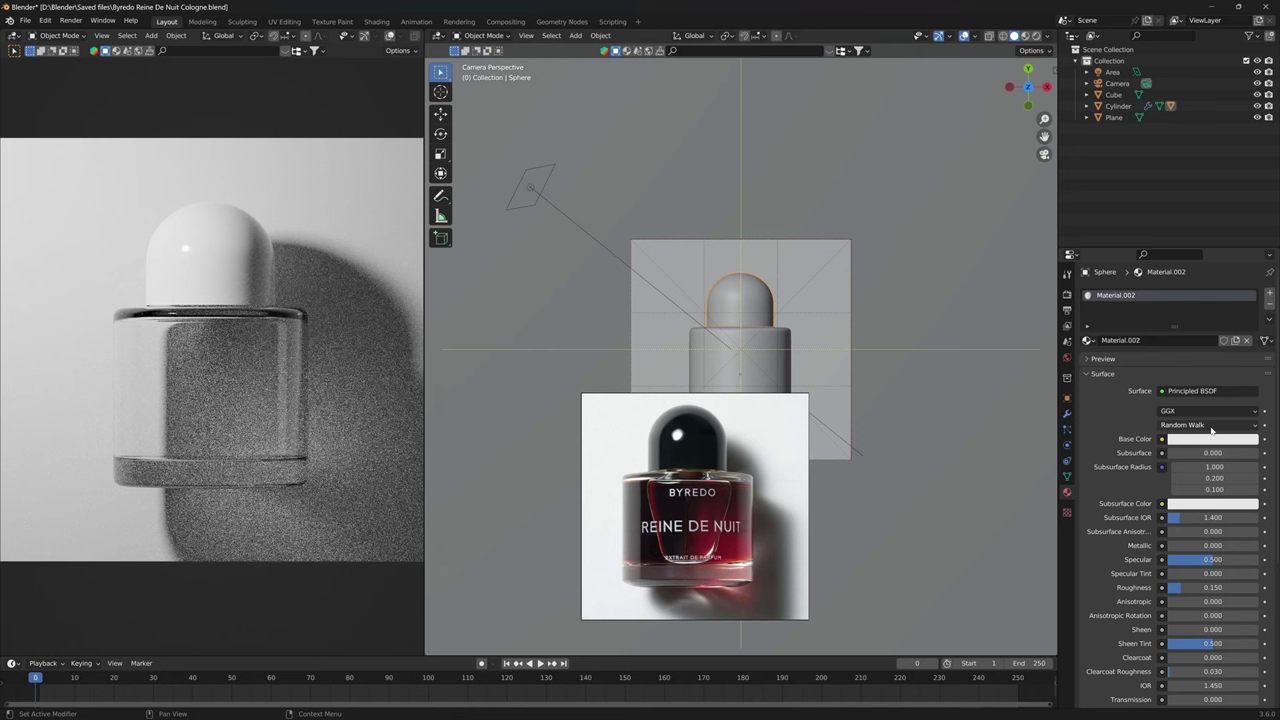
pyautogui.click(1212, 438)
pyautogui.moveTo(1249, 290); pyautogui.dragTo(1249, 358)
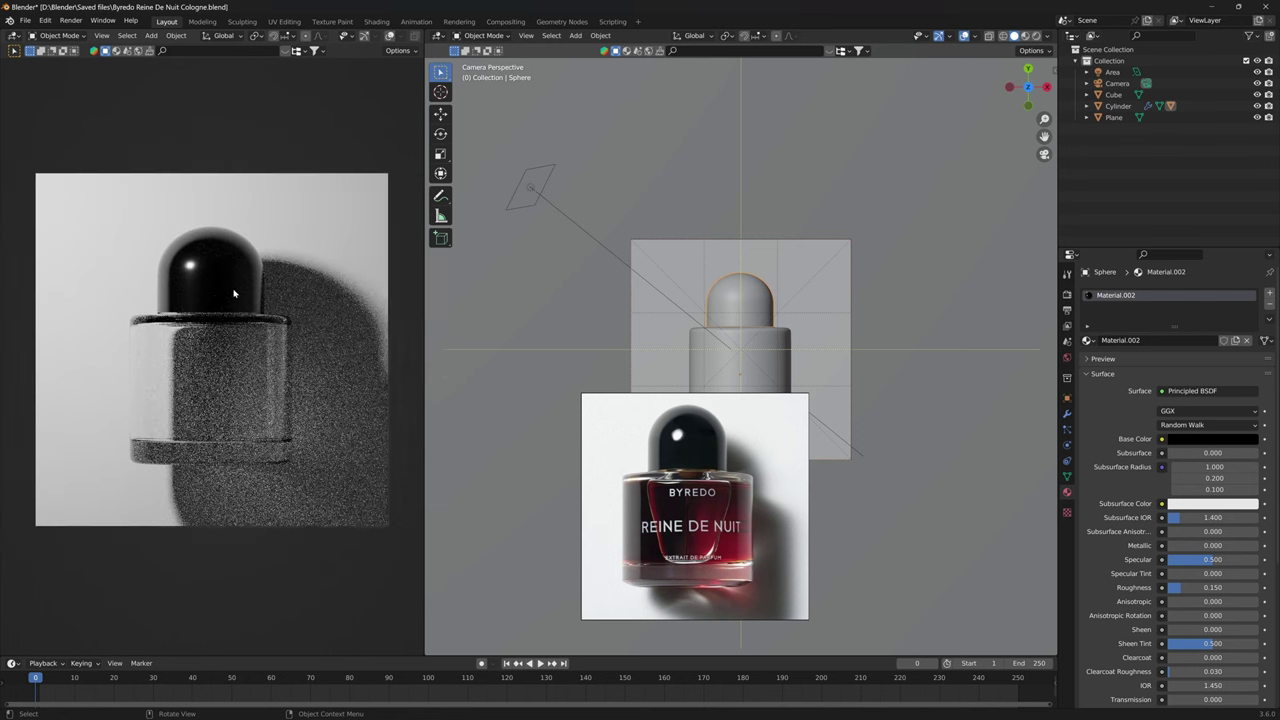
# Select the area light and enable Shadow Caustics on it.
pyautogui.click(366, 446)
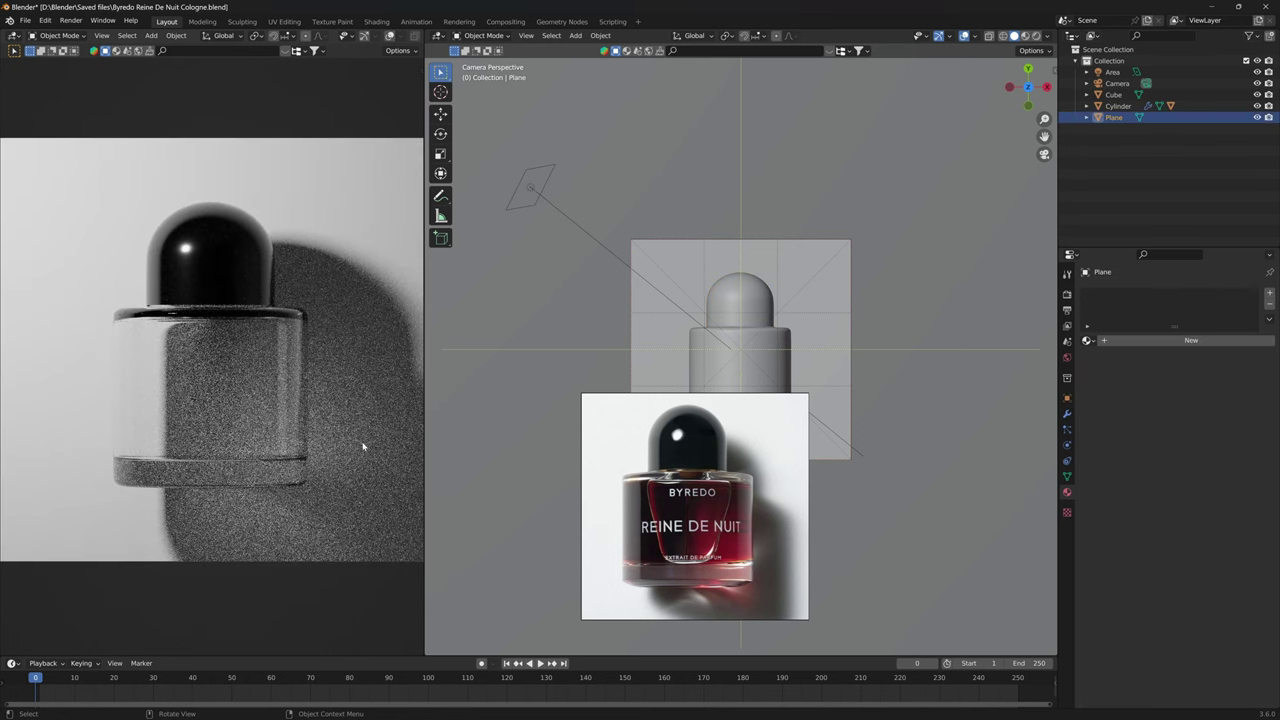
pyautogui.click(270, 437)
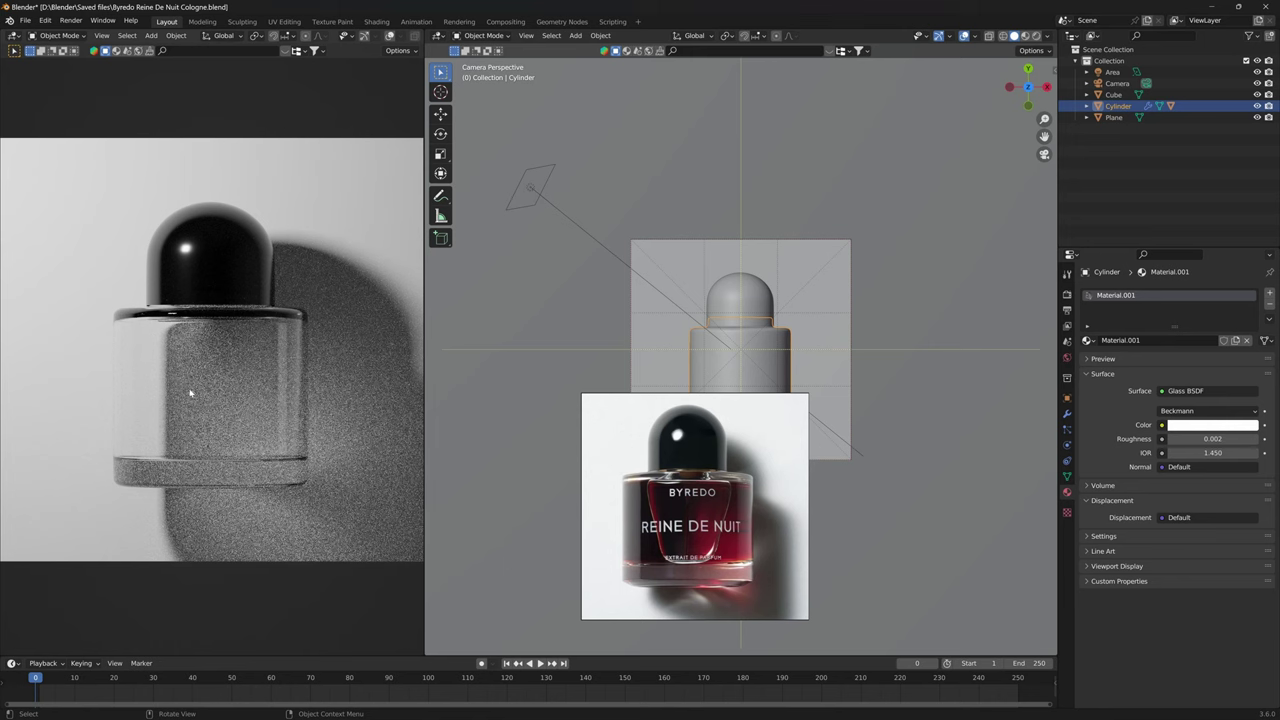
pyautogui.click(568, 215)
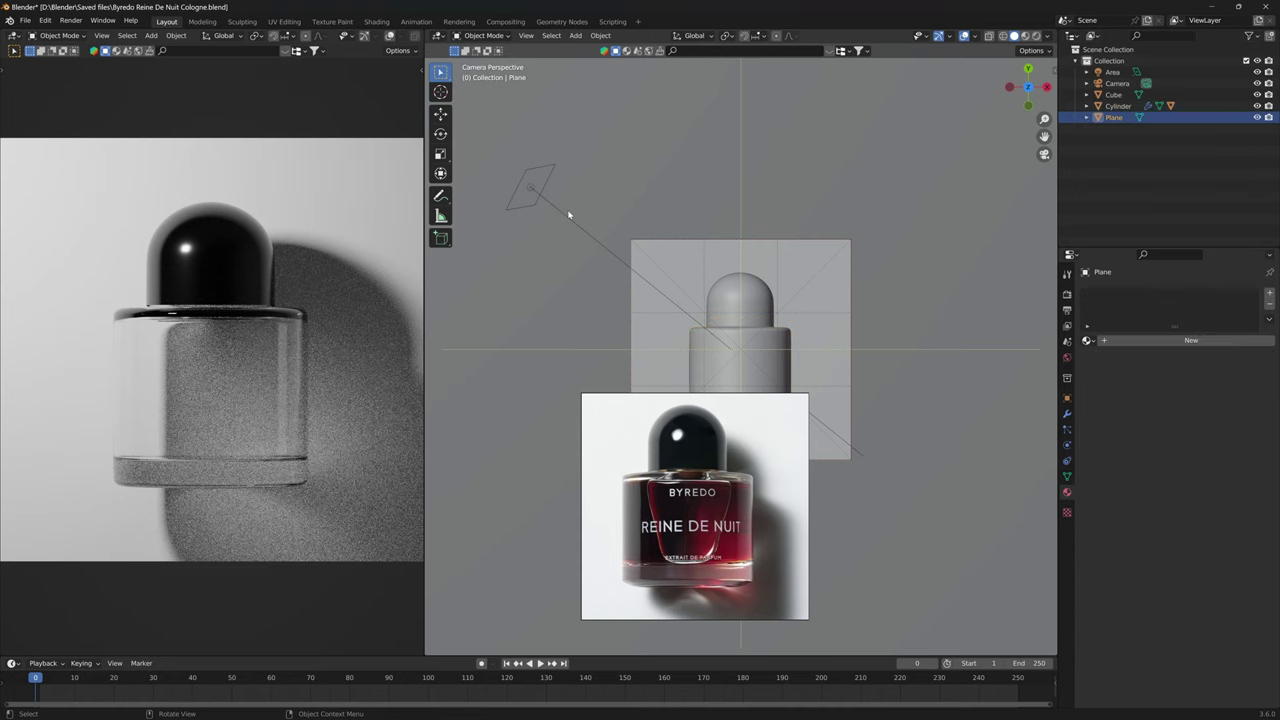
pyautogui.click(566, 215)
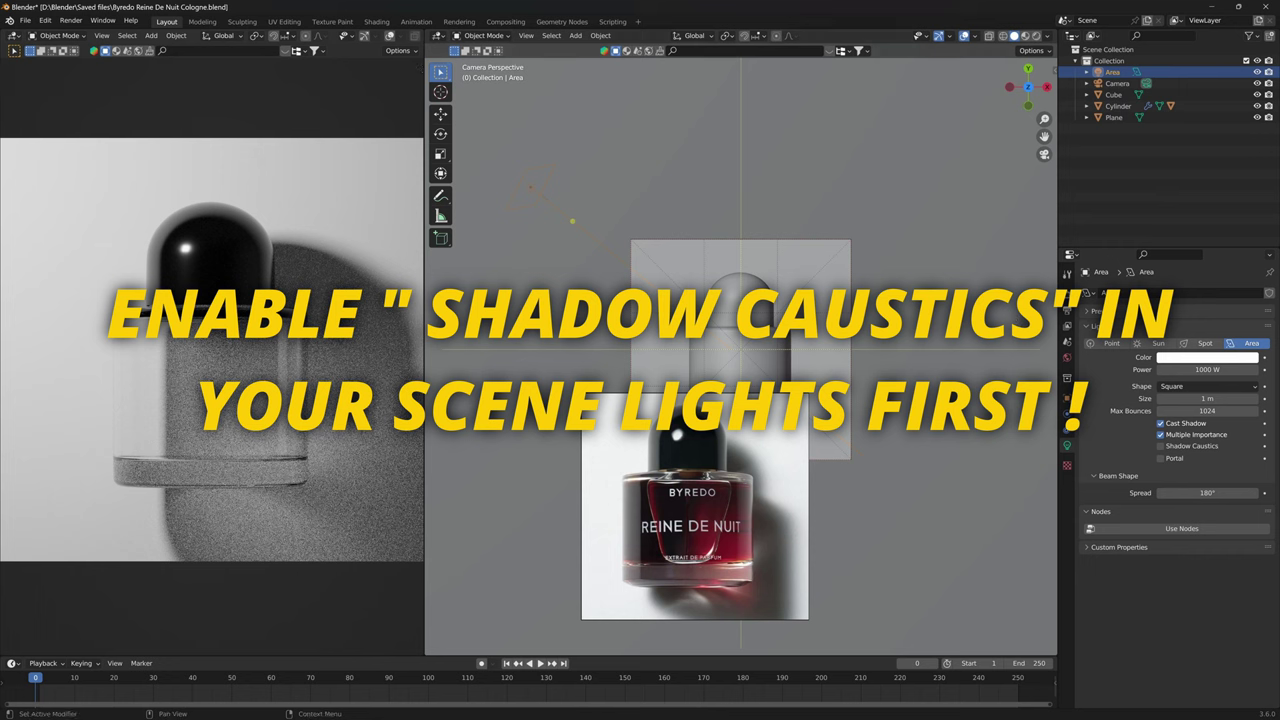
pyautogui.click(1198, 447)
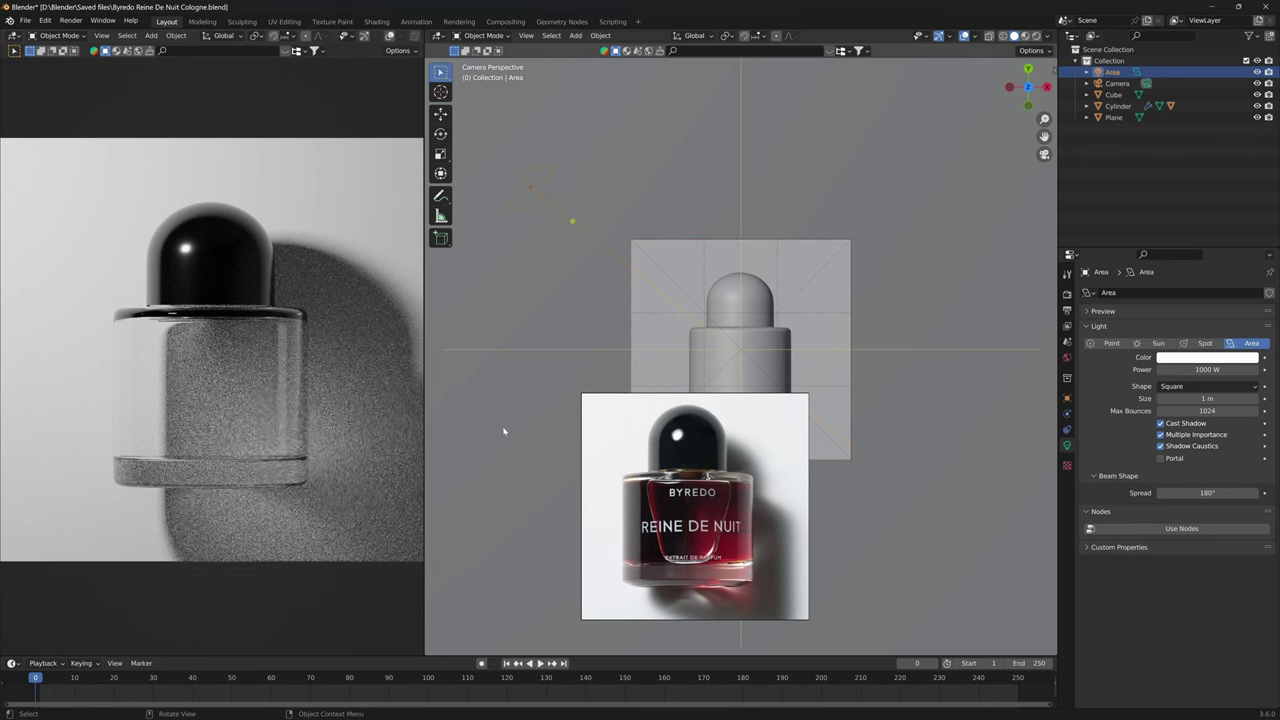
# Enable Receive Shadow Caustics on the background plane and Cast Shadow Caustics on the bottle body.
pyautogui.click(362, 408)
pyautogui.click(1066, 400)
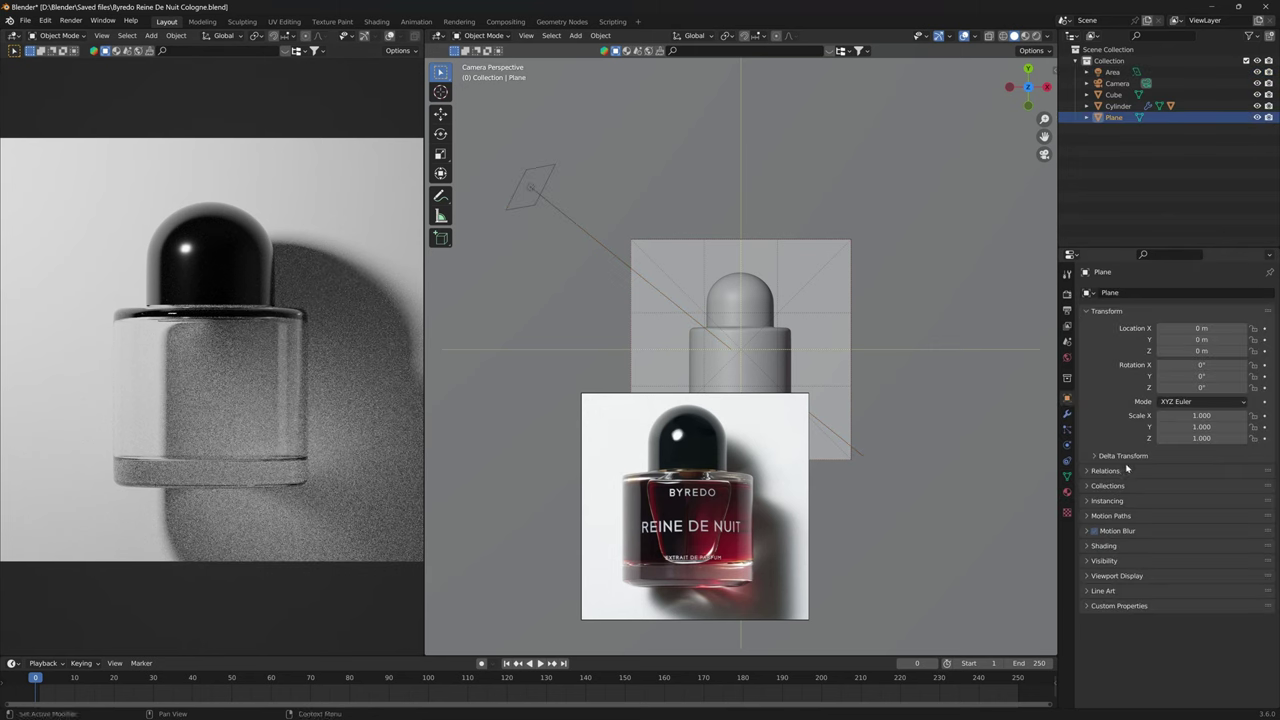
pyautogui.click(1118, 561)
pyautogui.click(1117, 545)
pyautogui.scroll(-3, 1150, 573)
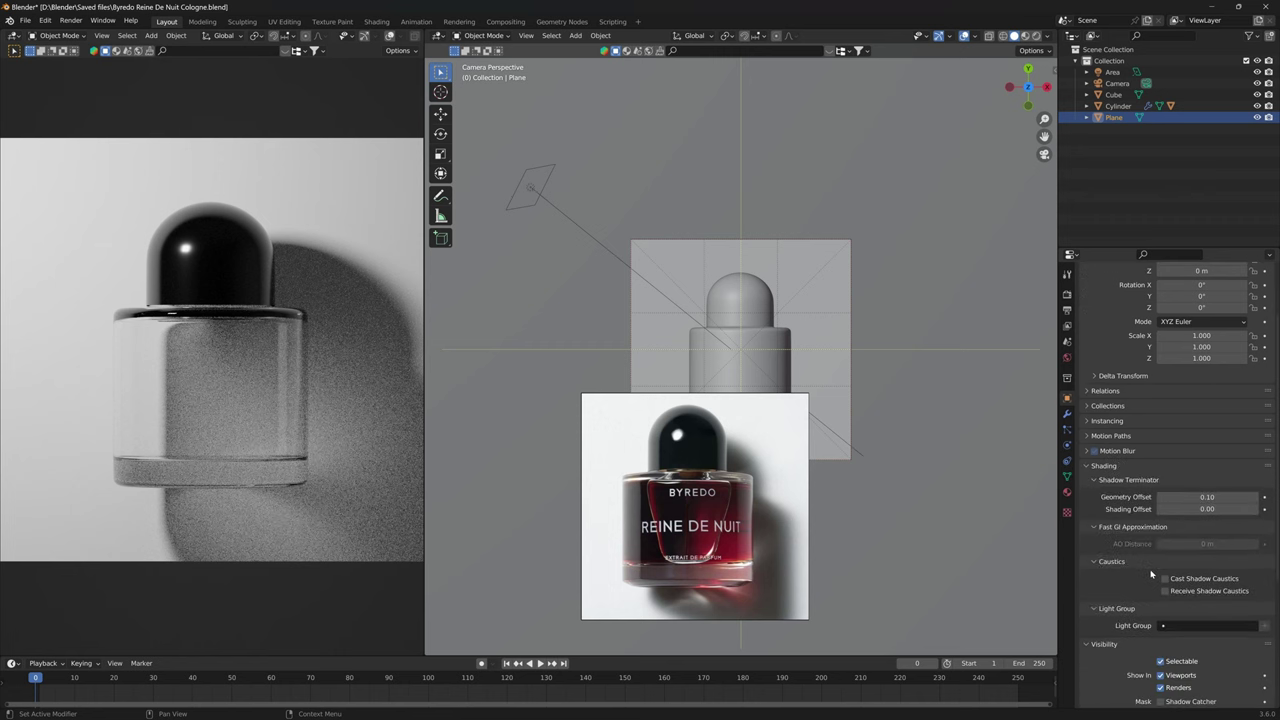
pyautogui.click(214, 371)
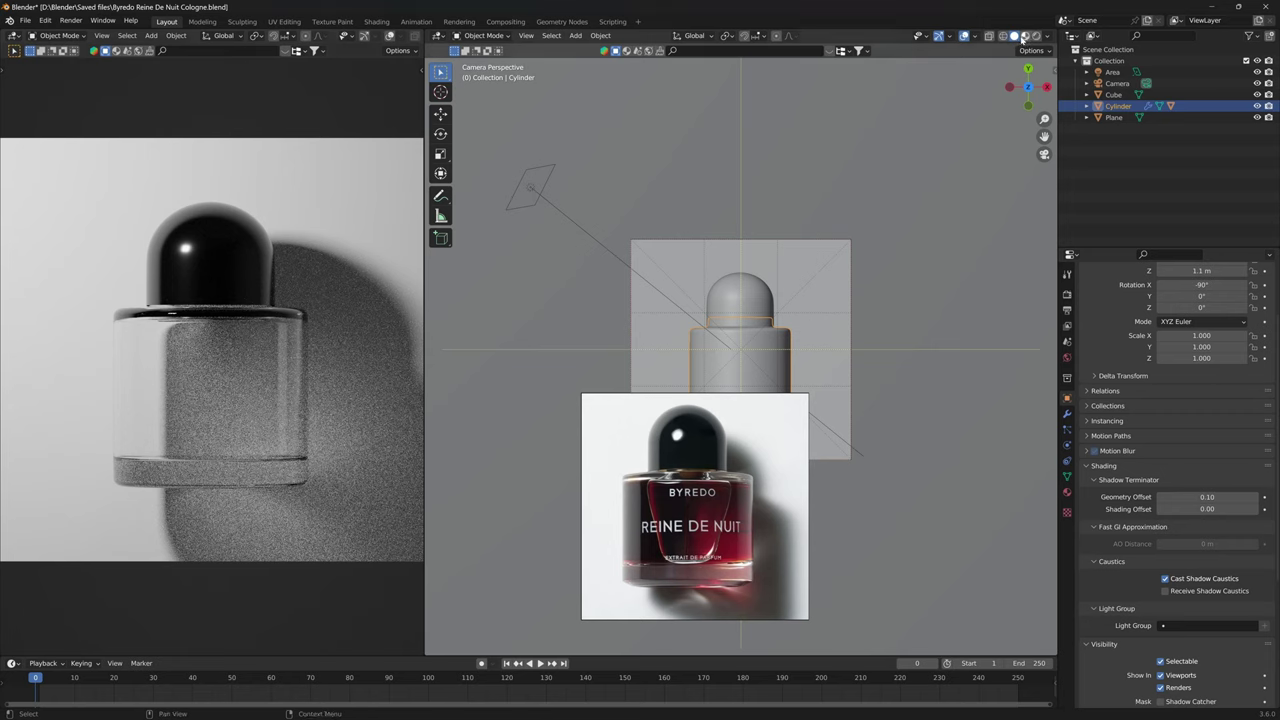
# Enable denoising for the Cycles viewport render in the scene's sampling settings.
pyautogui.scroll(-3, 303, 40)
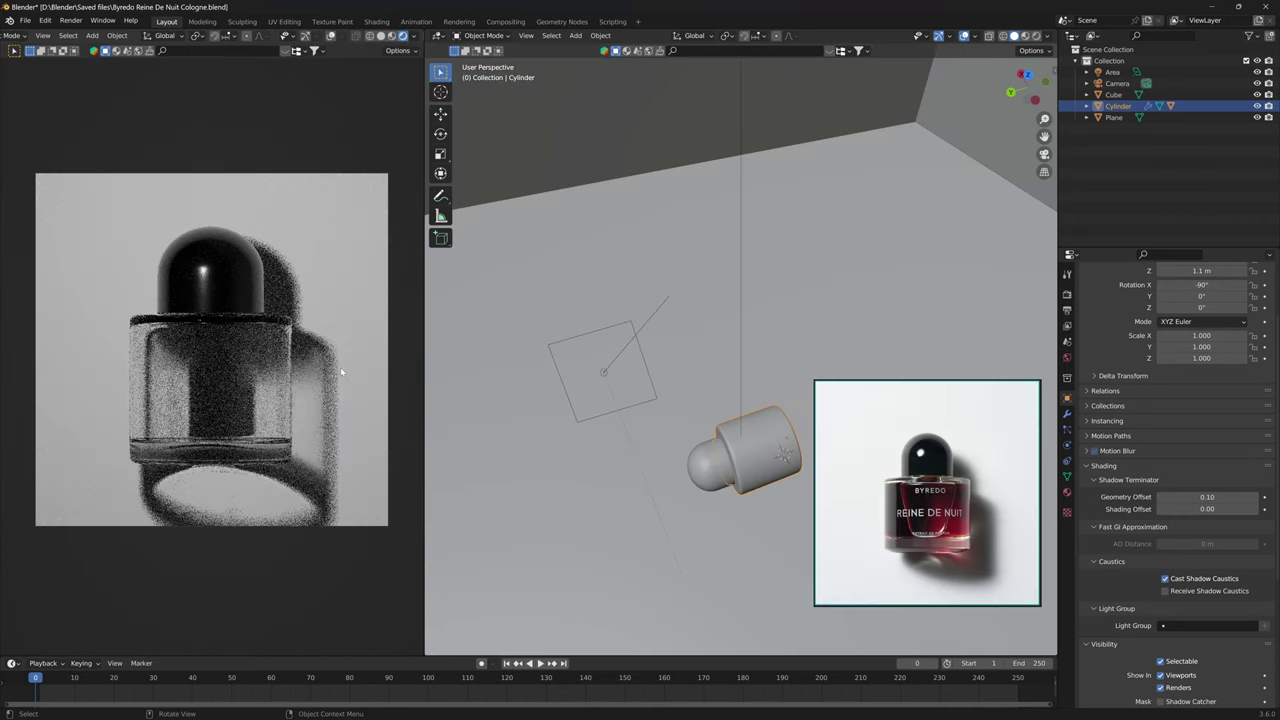
pyautogui.scroll(-1, 341, 368)
pyautogui.scroll(2, 341, 368)
pyautogui.scroll(-3, 341, 368)
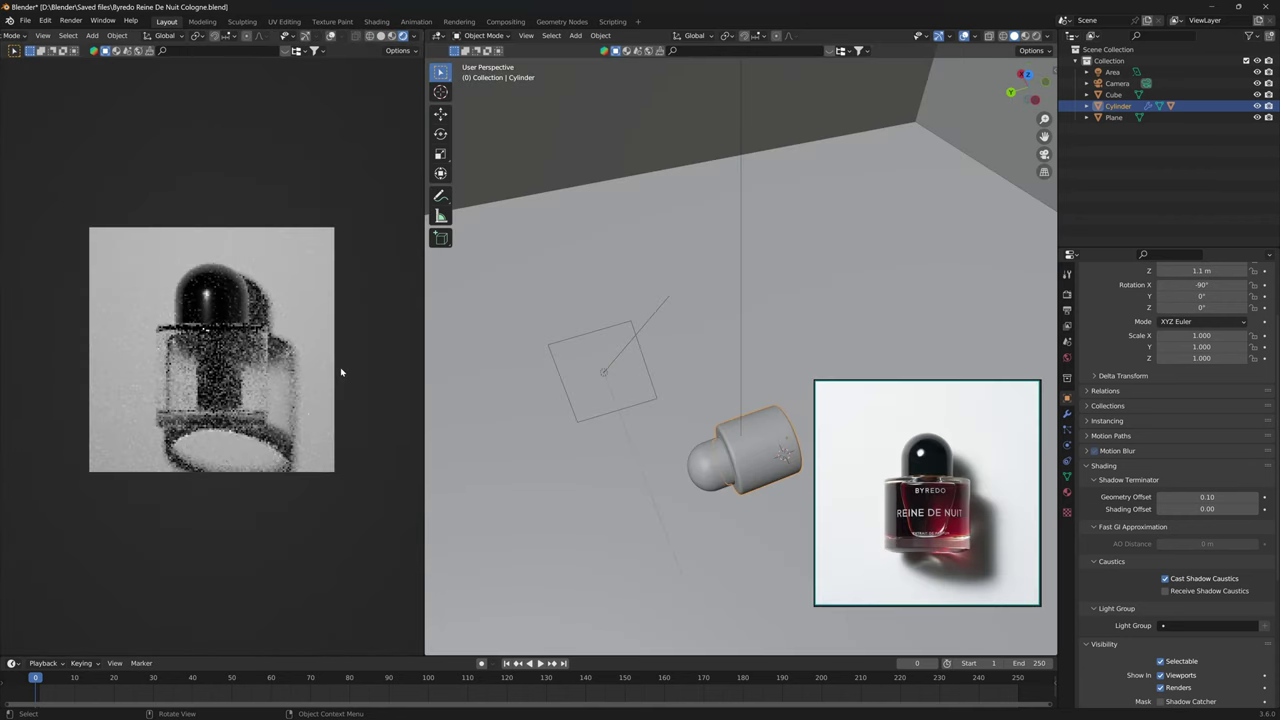
pyautogui.click(1067, 310)
pyautogui.click(1067, 294)
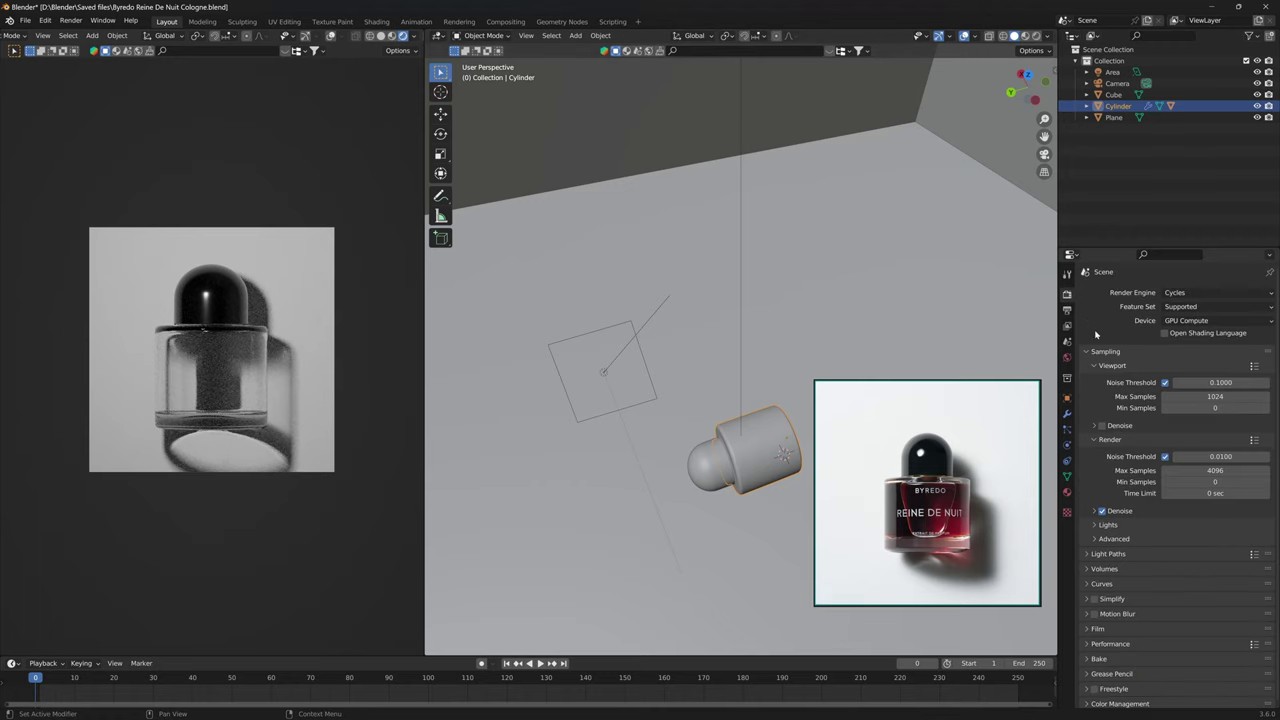
pyautogui.click(1110, 426)
pyautogui.click(1102, 426)
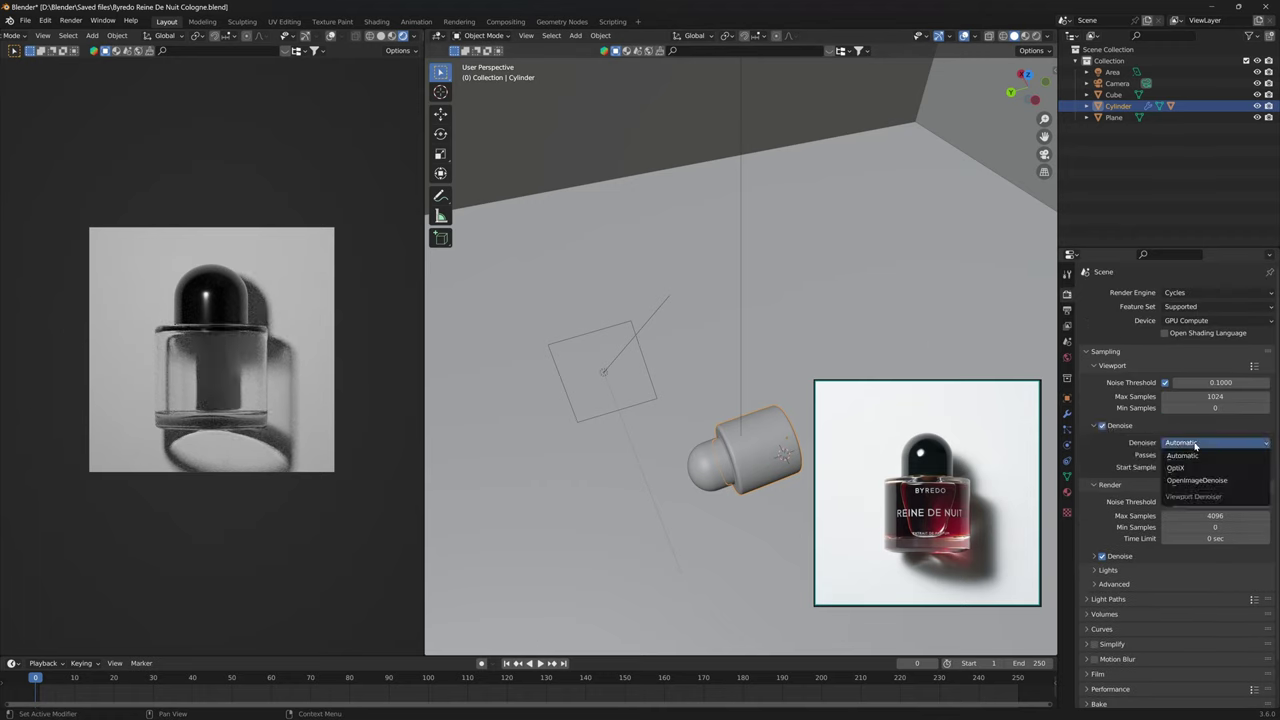
# Lower the area light about 1.55 m along the Z axis, closer to the bottle.
pyautogui.scroll(2, 254, 326)
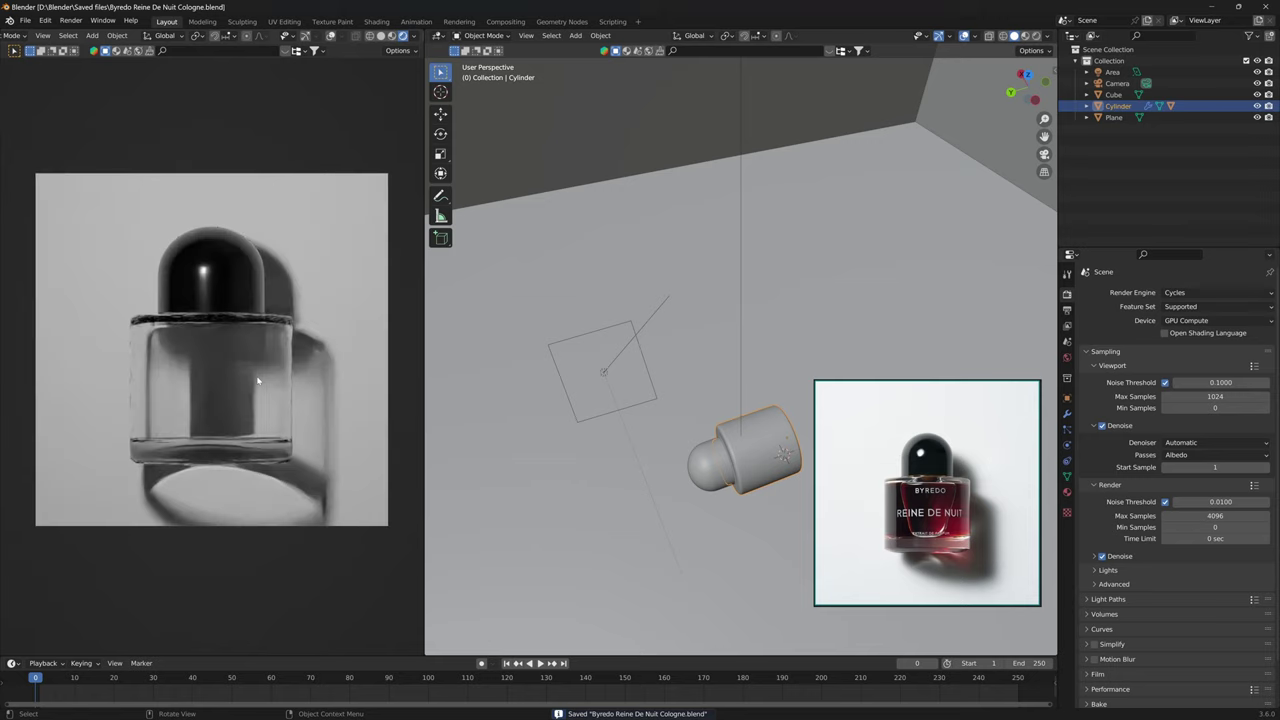
pyautogui.scroll(-2, 254, 326)
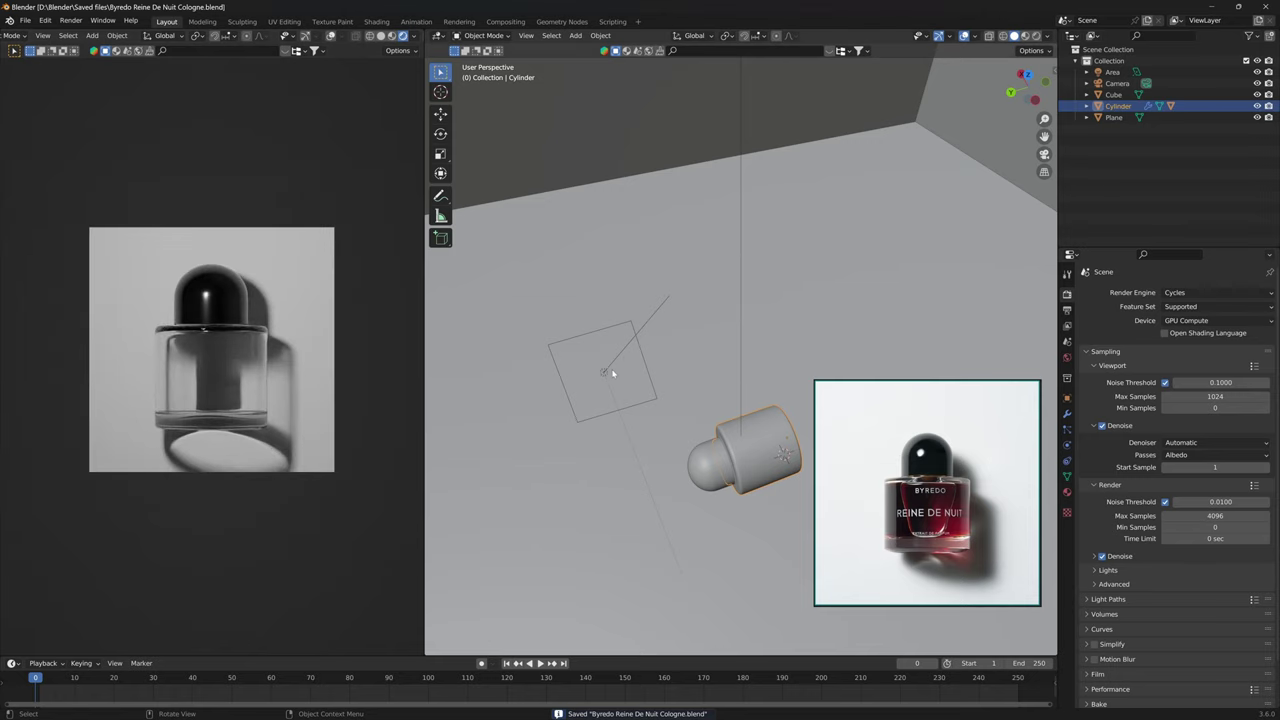
pyautogui.click(606, 373)
pyautogui.moveTo(613, 373); pyautogui.dragTo(840, 360, button='middle')
pyautogui.press('g')
pyautogui.press('z')
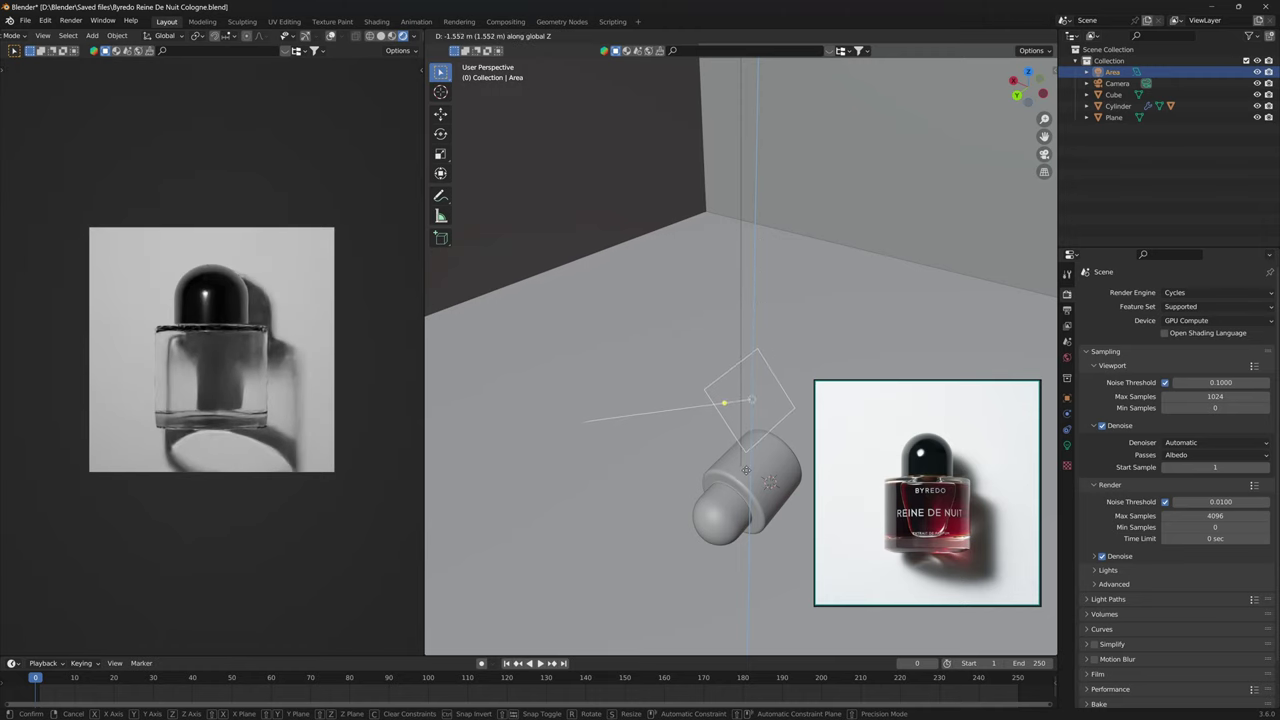
pyautogui.click(746, 472)
# Working from the top view with x-ray on, move the area light up and left of the cap and rotate it to aim at the bottle.
pyautogui.moveTo(746, 472); pyautogui.dragTo(787, 328, button='middle')
pyautogui.press('KP_7')
pyautogui.hotkey('alt', 'z')
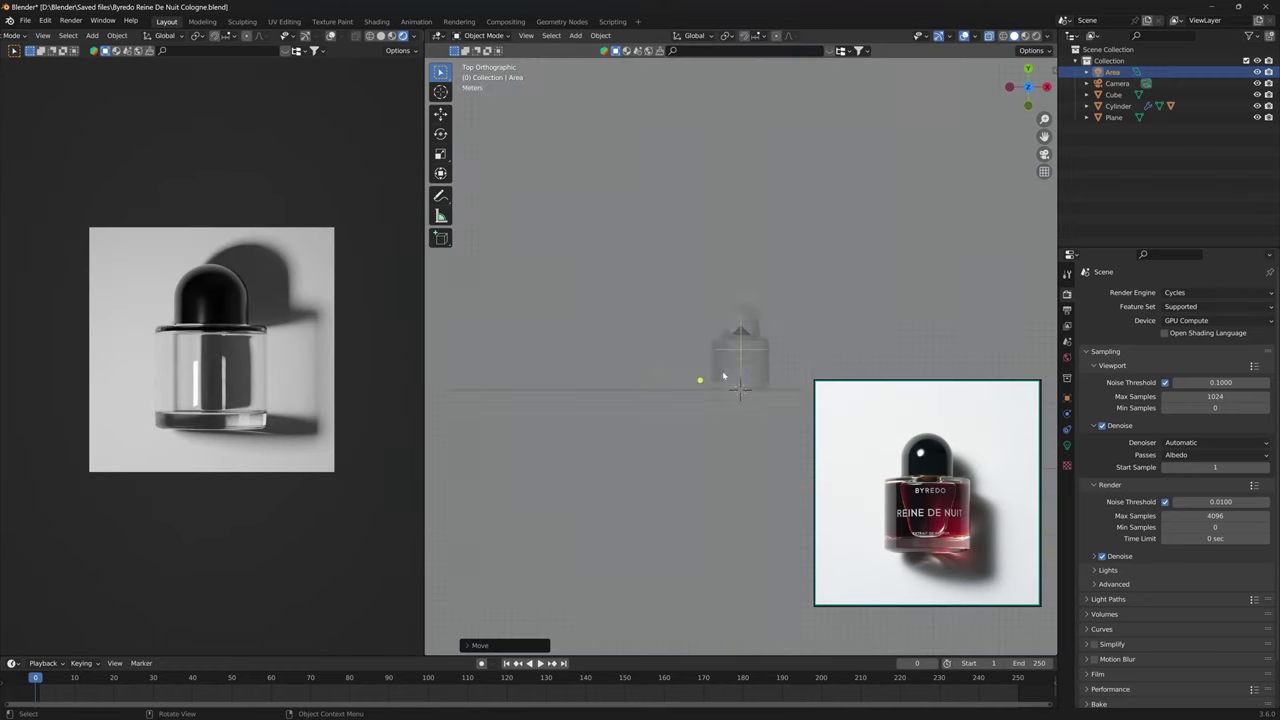
pyautogui.scroll(5, 723, 375)
pyautogui.press('r')
pyautogui.click(735, 449)
pyautogui.press('g')
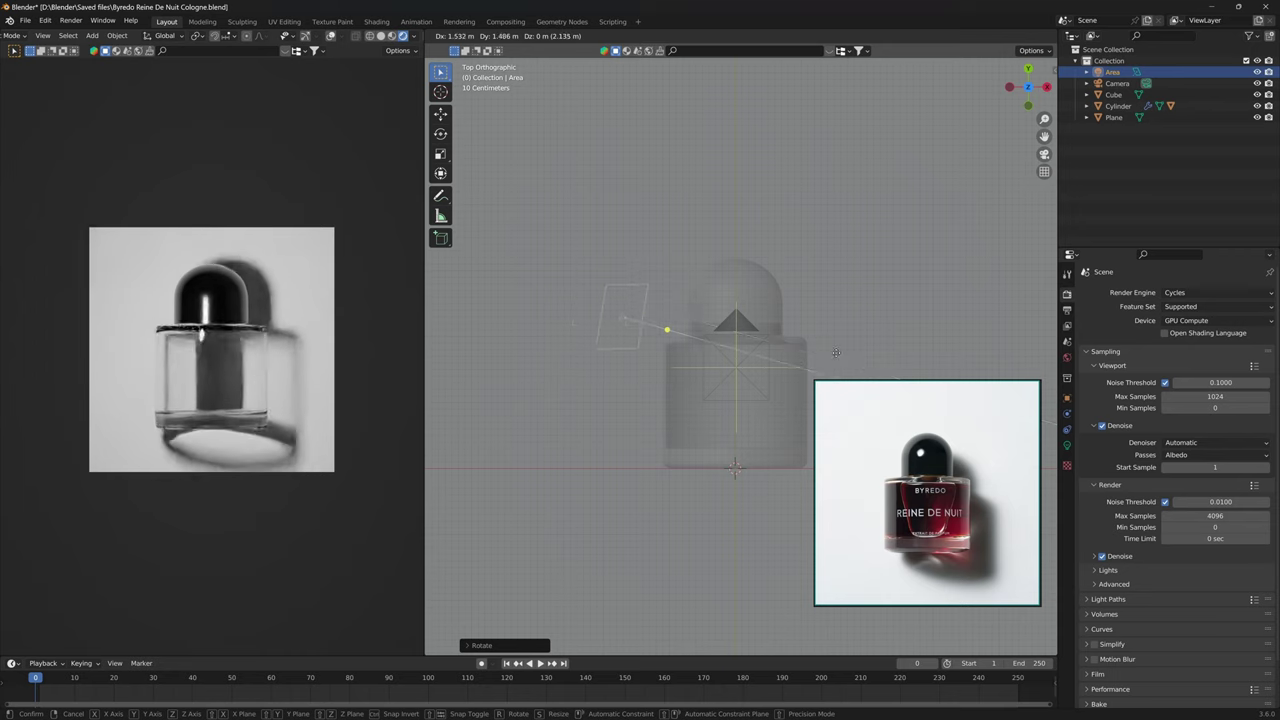
pyautogui.click(846, 249)
pyautogui.press('r')
pyautogui.click(835, 362)
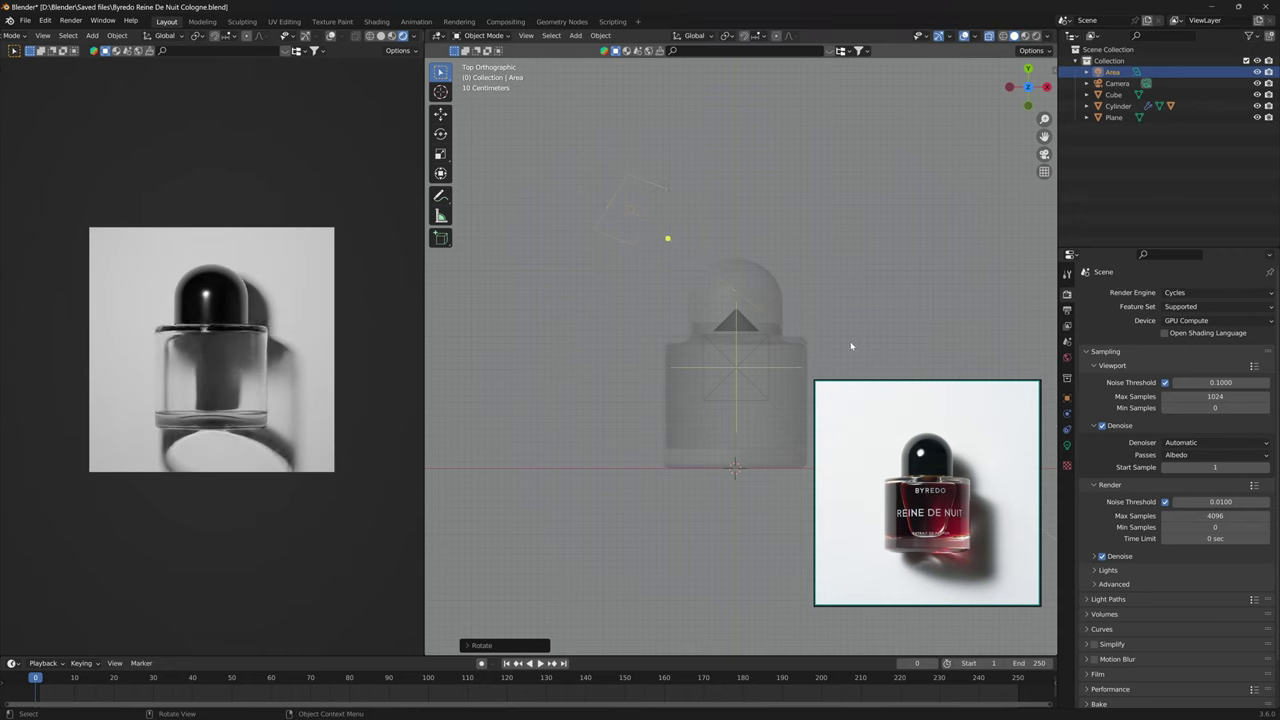
# Raise the area light along the Z axis and shift its position along the Y axis.
pyautogui.moveTo(835, 362); pyautogui.dragTo(720, 370, button='middle')
pyautogui.press('g')
pyautogui.press('z')
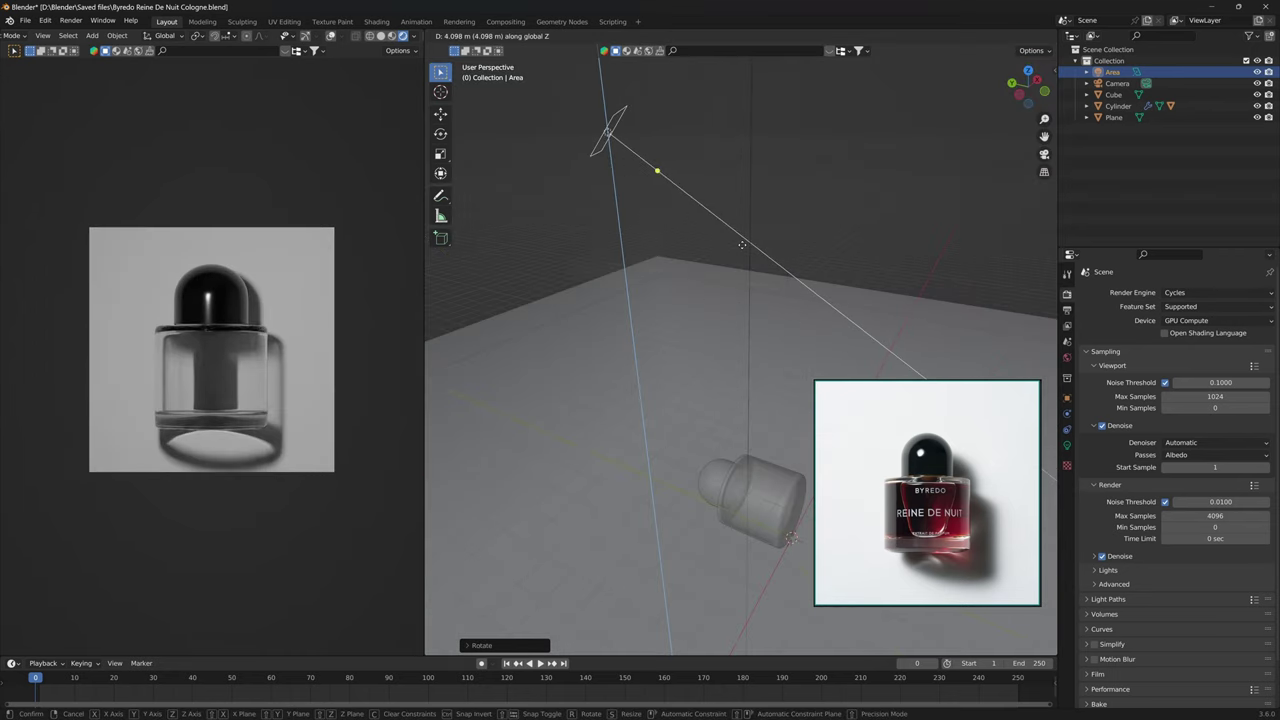
pyautogui.click(700, 262)
pyautogui.moveTo(700, 262); pyautogui.dragTo(690, 318, button='middle')
pyautogui.press('g')
pyautogui.press('x')
pyautogui.press('y')
pyautogui.click(686, 332)
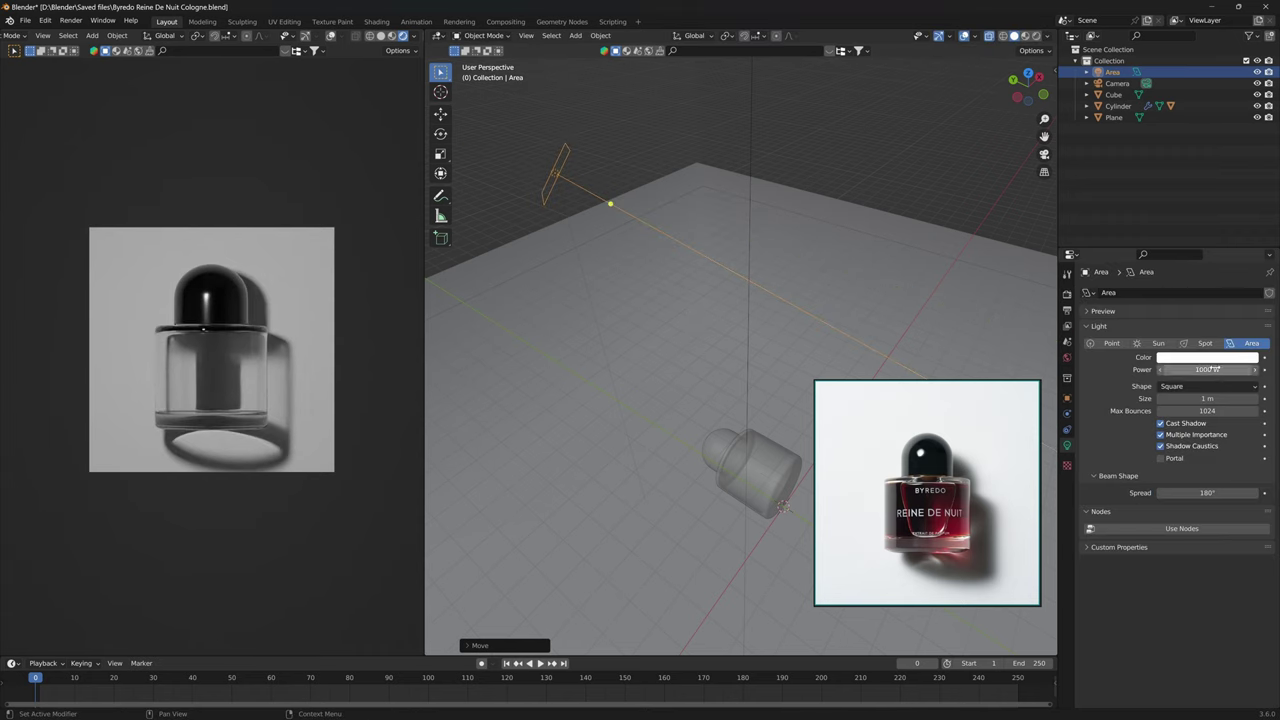
# Set the area light's power to 3000 W and save the file.
pyautogui.click(1066, 445)
pyautogui.hotkey('ctrl', 's')
pyautogui.moveTo(660, 296); pyautogui.dragTo(680, 356, button='middle')
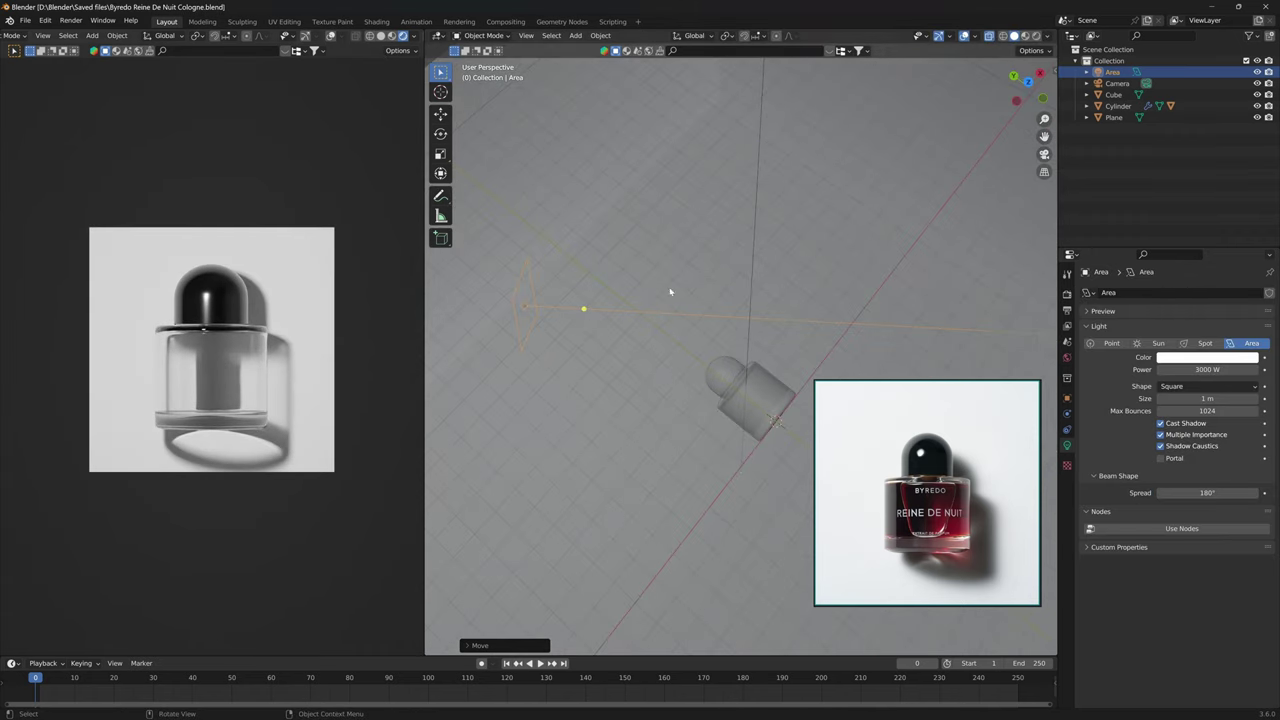
# Reposition the area light along the Y axis and enlarge the reference picture to inspect its highlights and shadow.
pyautogui.moveTo(670, 291); pyautogui.dragTo(785, 305, button='middle')
pyautogui.press('g')
pyautogui.press('y')
pyautogui.click(730, 340)
pyautogui.moveTo(730, 340); pyautogui.dragTo(560, 290, button='middle')
pyautogui.rightClick(941, 504)
pyautogui.scroll(3, 941, 506)
pyautogui.moveTo(886, 450); pyautogui.dragTo(1121, 592, button='right')
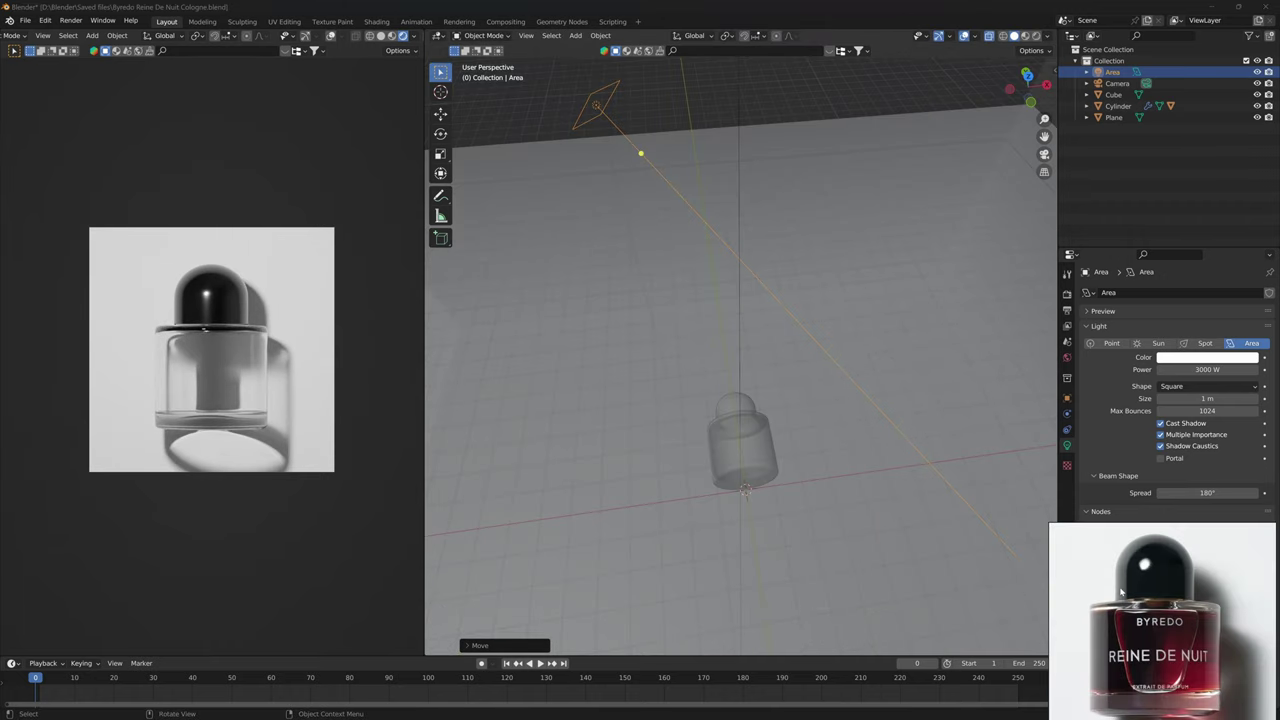
# Lower the area light along the Z axis towards the bottle and set its power to 1000 W.
pyautogui.moveTo(752, 354); pyautogui.dragTo(794, 218, button='middle')
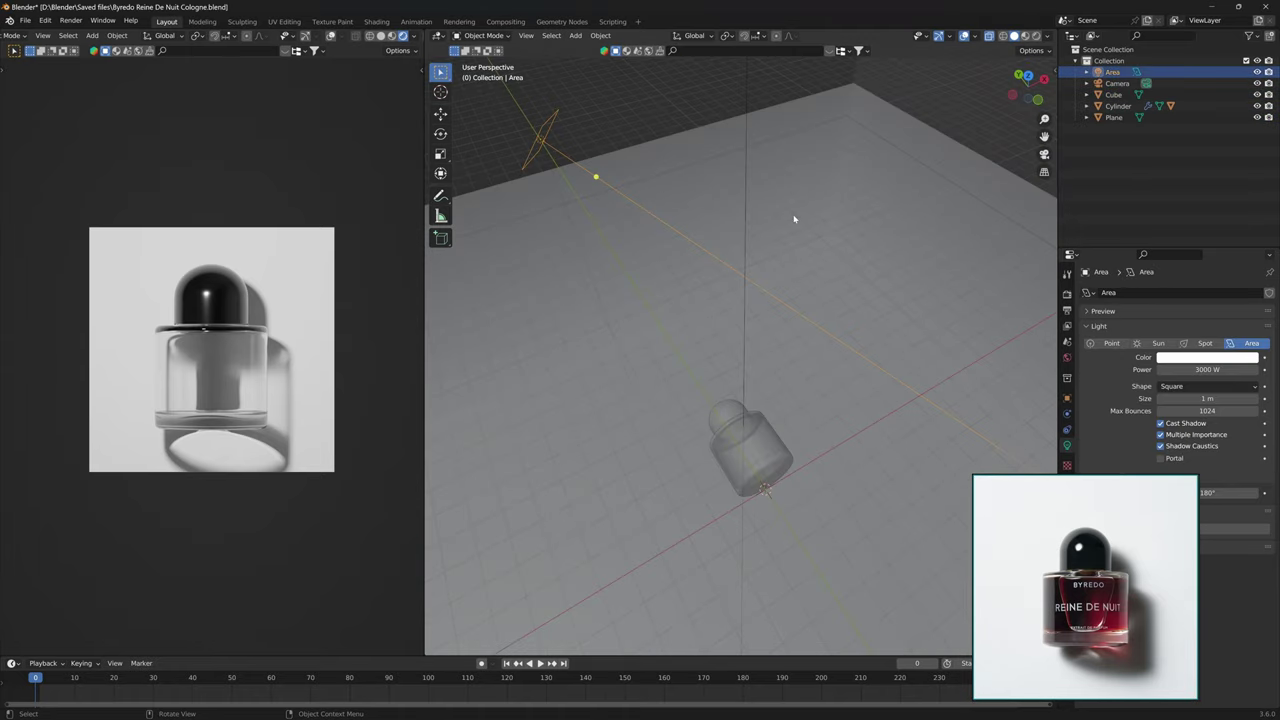
pyautogui.press('g')
pyautogui.press('z')
pyautogui.click(800, 420)
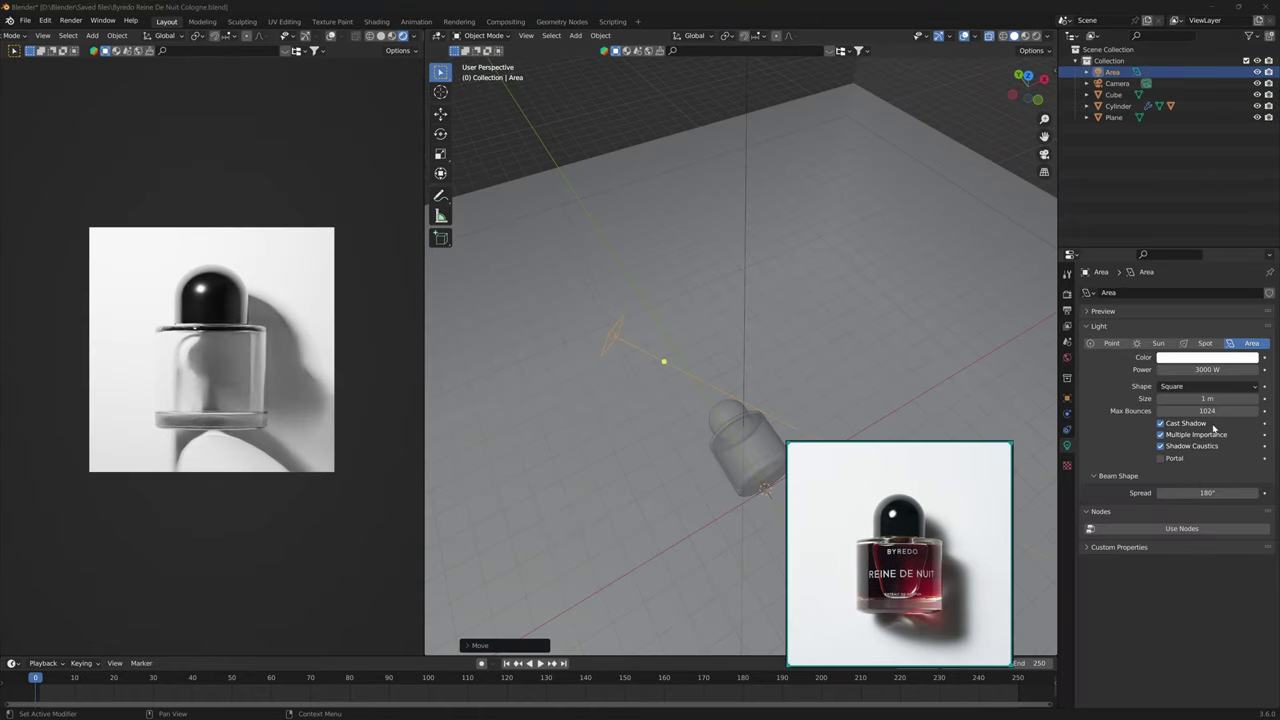
pyautogui.click(1207, 369)
pyautogui.write('1000')
pyautogui.press('Return')
# Move the area light along the Y axis near the cap and rotate it to redirect the shadow.
pyautogui.moveTo(801, 325); pyautogui.dragTo(594, 466, button='middle')
pyautogui.press('g')
pyautogui.press('y')
pyautogui.click(845, 404)
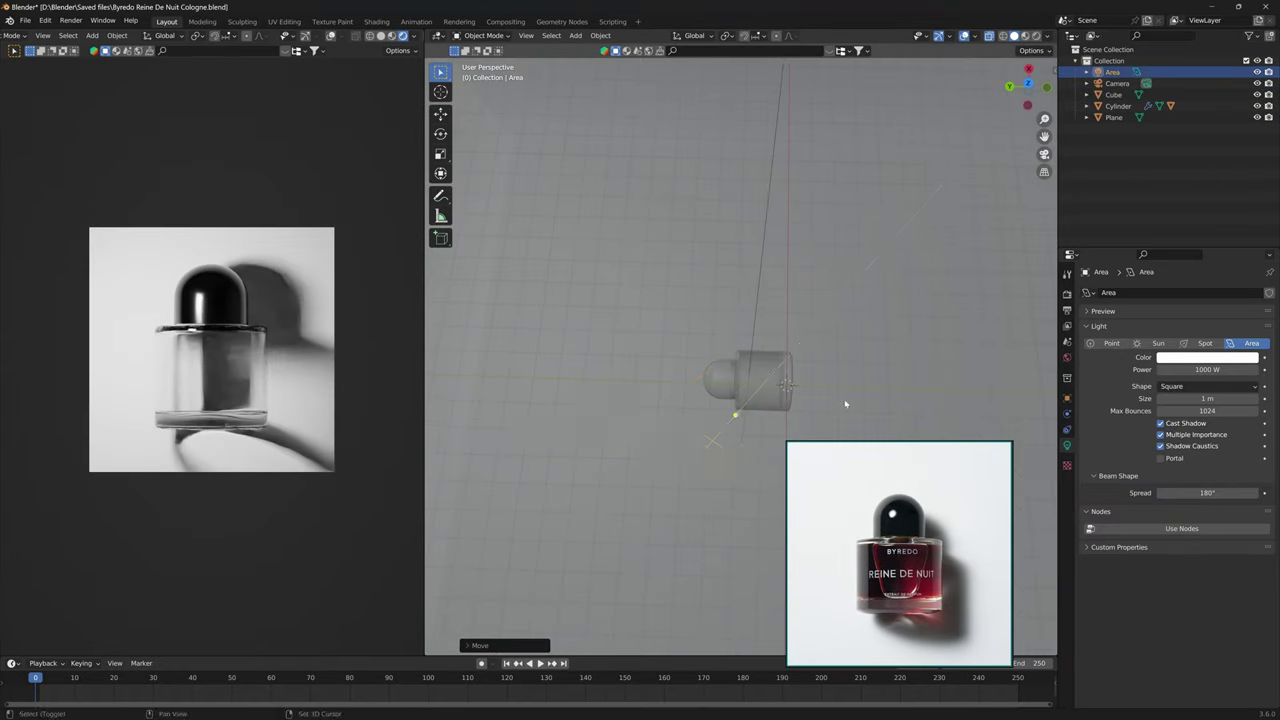
pyautogui.press('g')
pyautogui.press('y')
pyautogui.keyDown('shift'); pyautogui.moveTo(845, 404); pyautogui.dragTo(557, 380, button='middle'); pyautogui.keyUp('shift')
pyautogui.click(670, 405)
pyautogui.press('r')
pyautogui.click(709, 437)
pyautogui.press('g')
pyautogui.press('y')
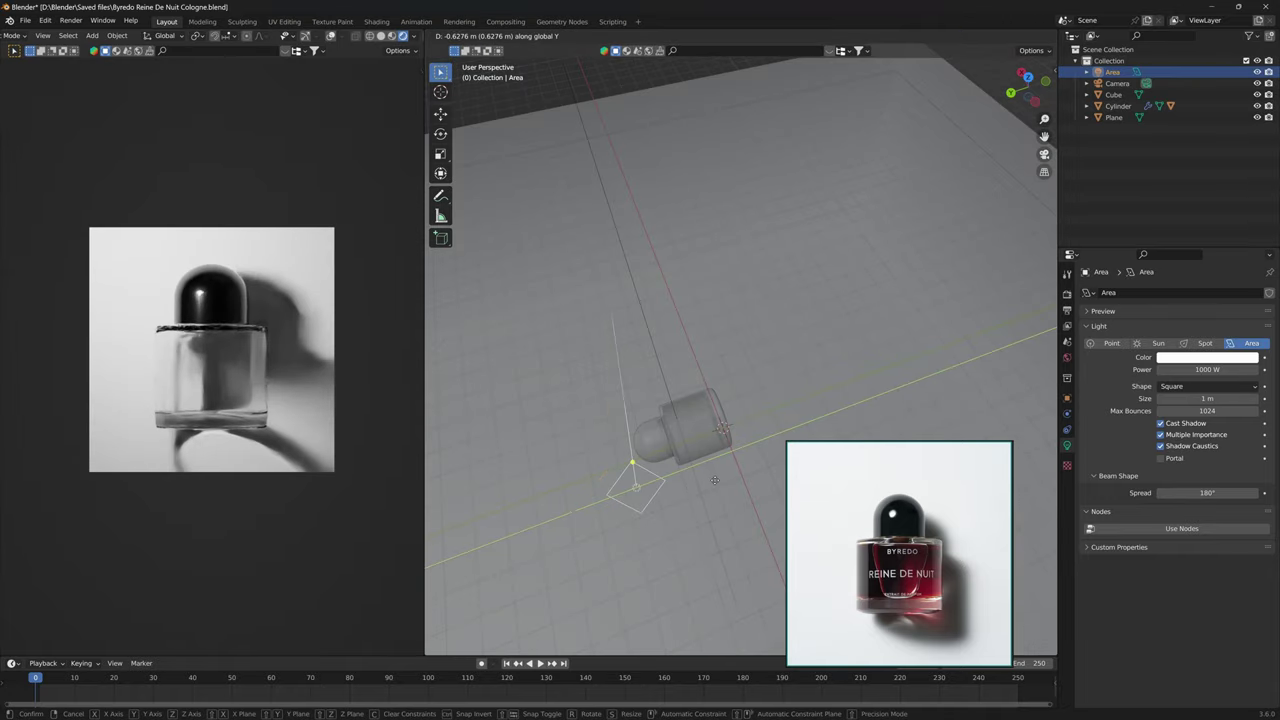
pyautogui.click(690, 488)
# Change the area light's shape to Disk and tilt it about the X axis.
pyautogui.click(1208, 387)
pyautogui.click(1180, 425)
pyautogui.press('r')
pyautogui.press('x')
pyautogui.click(694, 534)
# Adjust the disk-shaped area light's height along the Z axis.
pyautogui.scroll(-3, 694, 534)
pyautogui.moveTo(840, 480); pyautogui.dragTo(692, 460, button='middle')
pyautogui.click(716, 320)
pyautogui.click(722, 300)
pyautogui.press('g')
pyautogui.press('z')
pyautogui.rightClick(351, 171)
pyautogui.scroll(2, 715, 416)
pyautogui.moveTo(600, 395); pyautogui.dragTo(766, 331, button='middle')
pyautogui.click(766, 331)
pyautogui.click(795, 340)
# From the top view, place the disk light diagonally beyond the cap's upper left and rotate it towards the bottle.
pyautogui.press('KP_7')
pyautogui.click(700, 303)
pyautogui.press('KP_5')
pyautogui.moveTo(675, 268); pyautogui.dragTo(752, 330)
pyautogui.press('g')
pyautogui.click(826, 260)
pyautogui.press('r')
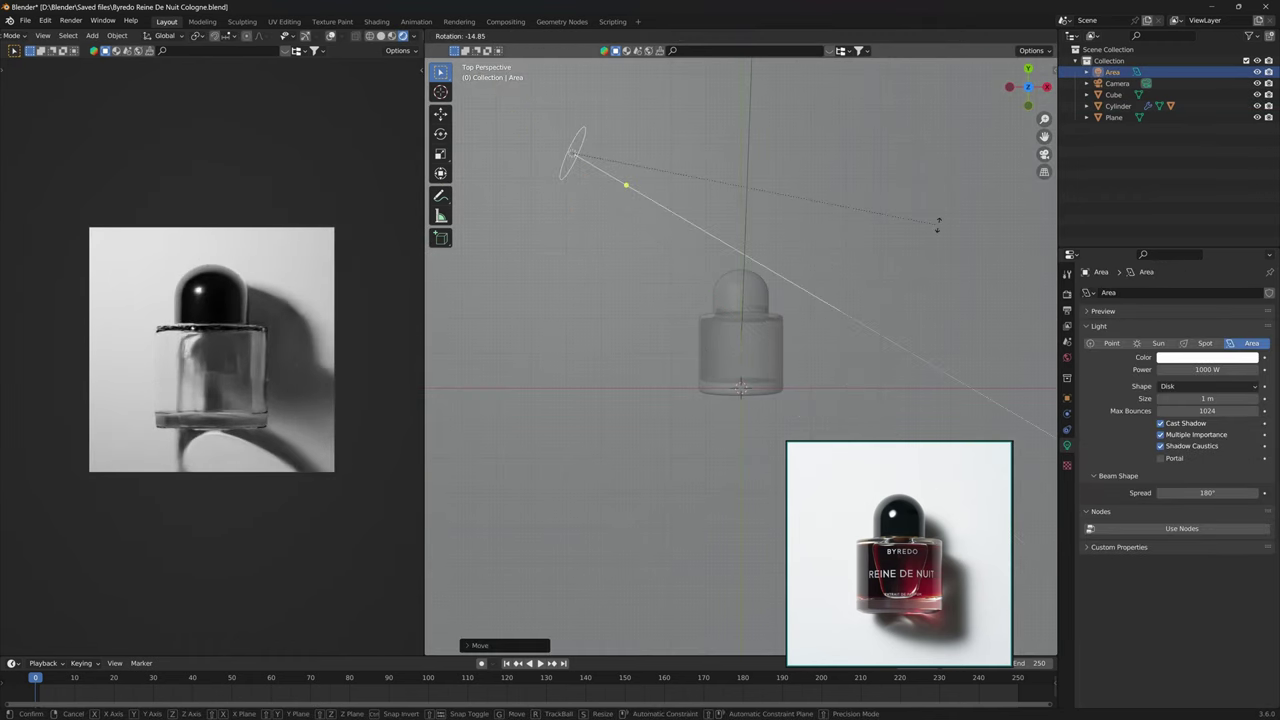
pyautogui.click(926, 258)
pyautogui.press('g')
pyautogui.click(950, 295)
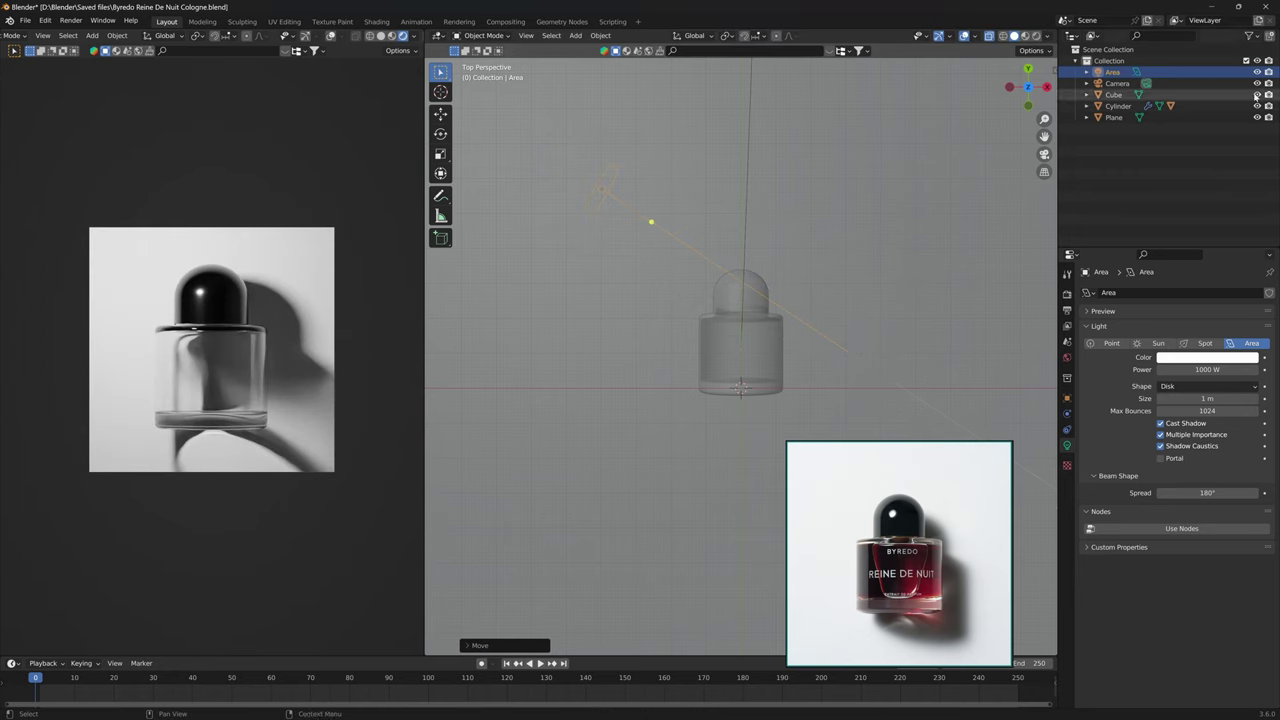
# Set the camera's focal length to 150 mm and save the file.
pyautogui.click(1117, 83)
pyautogui.moveTo(1207, 348); pyautogui.dragTo(1172, 348)
pyautogui.click(1207, 349)
pyautogui.write('150')
pyautogui.press('Return')
pyautogui.hotkey('ctrl', 's')
# Open the bottle body's mesh for editing with x-ray and face selection enabled.
pyautogui.click(900, 245)
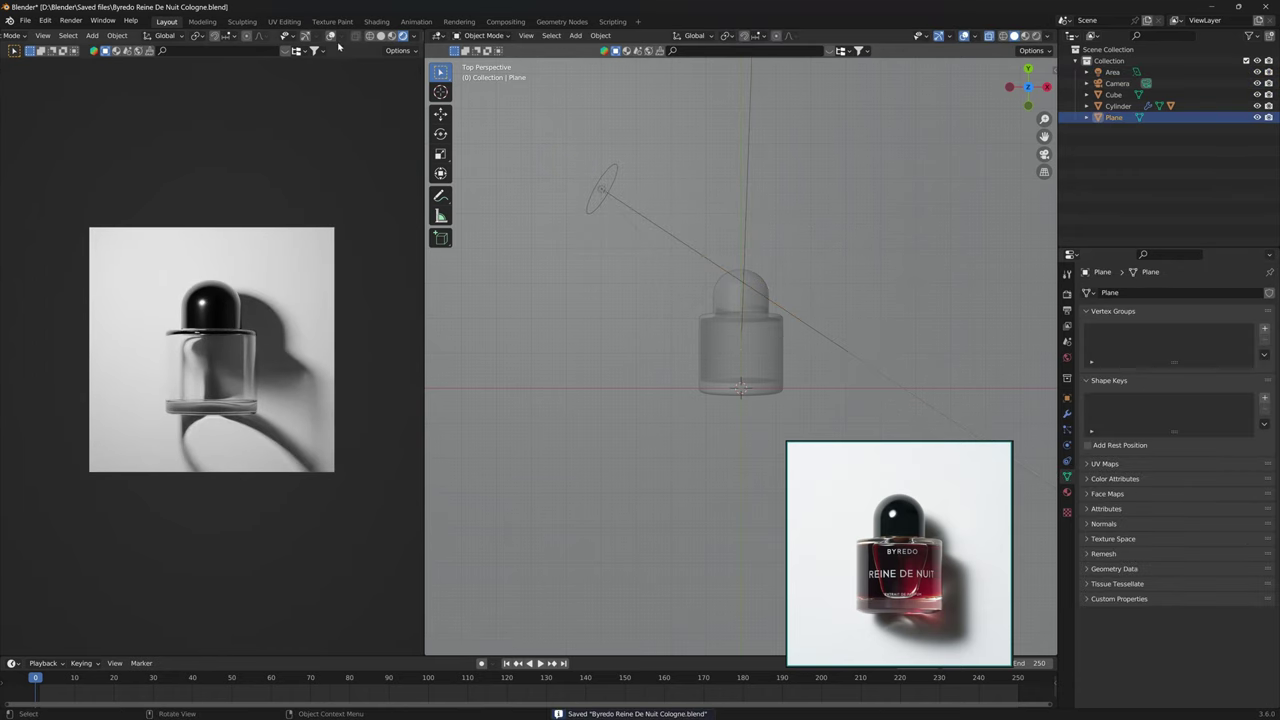
pyautogui.press('KP_0')
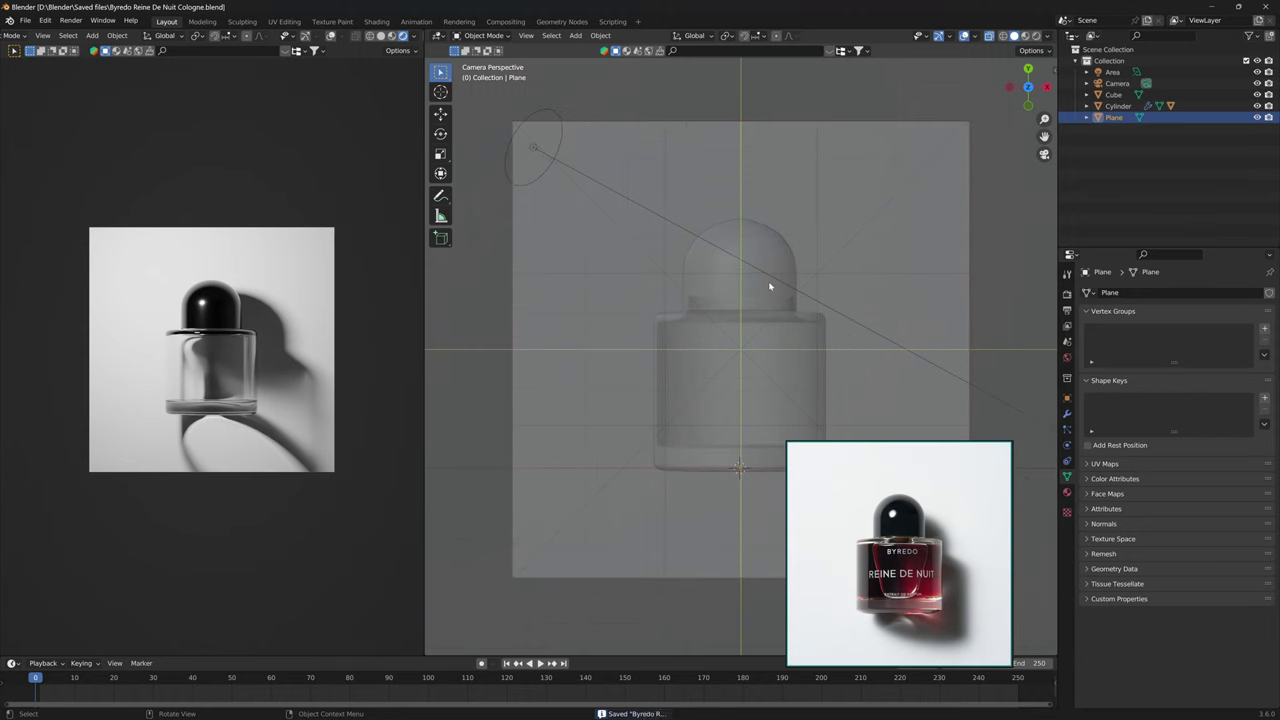
pyautogui.click(769, 287)
pyautogui.click(989, 36)
pyautogui.click(754, 368)
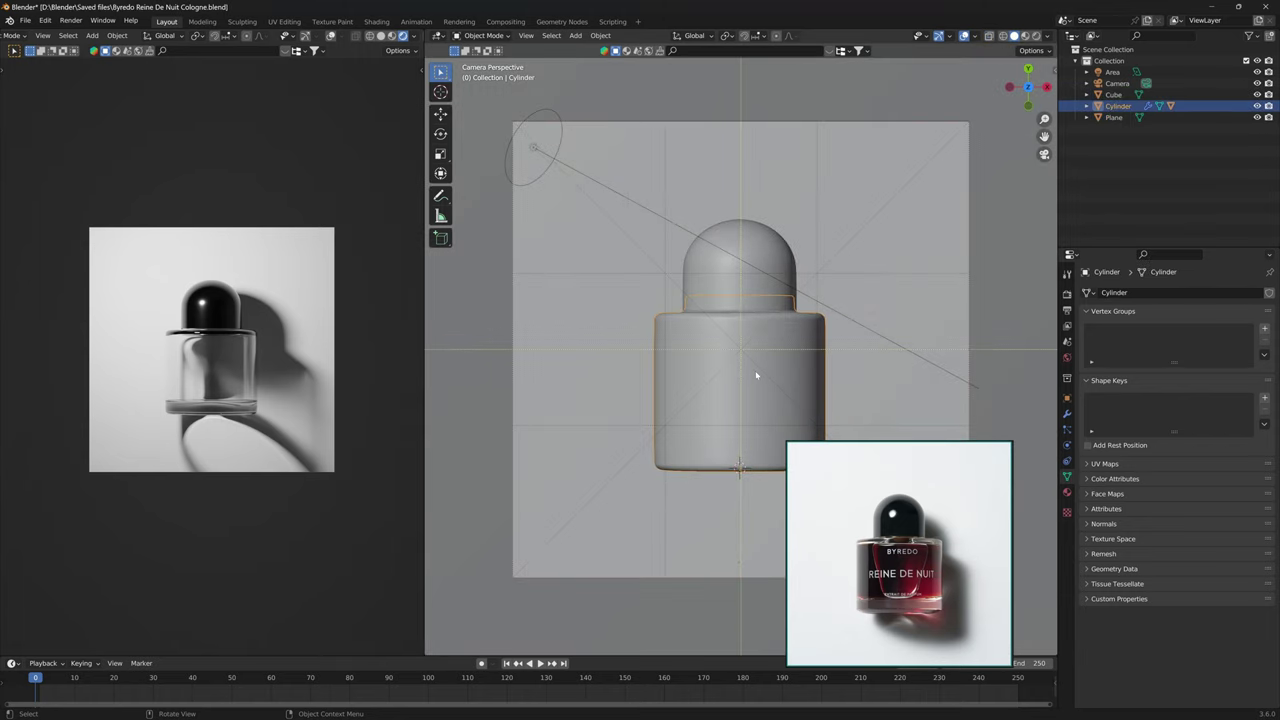
pyautogui.moveTo(756, 375); pyautogui.dragTo(779, 320, button='middle')
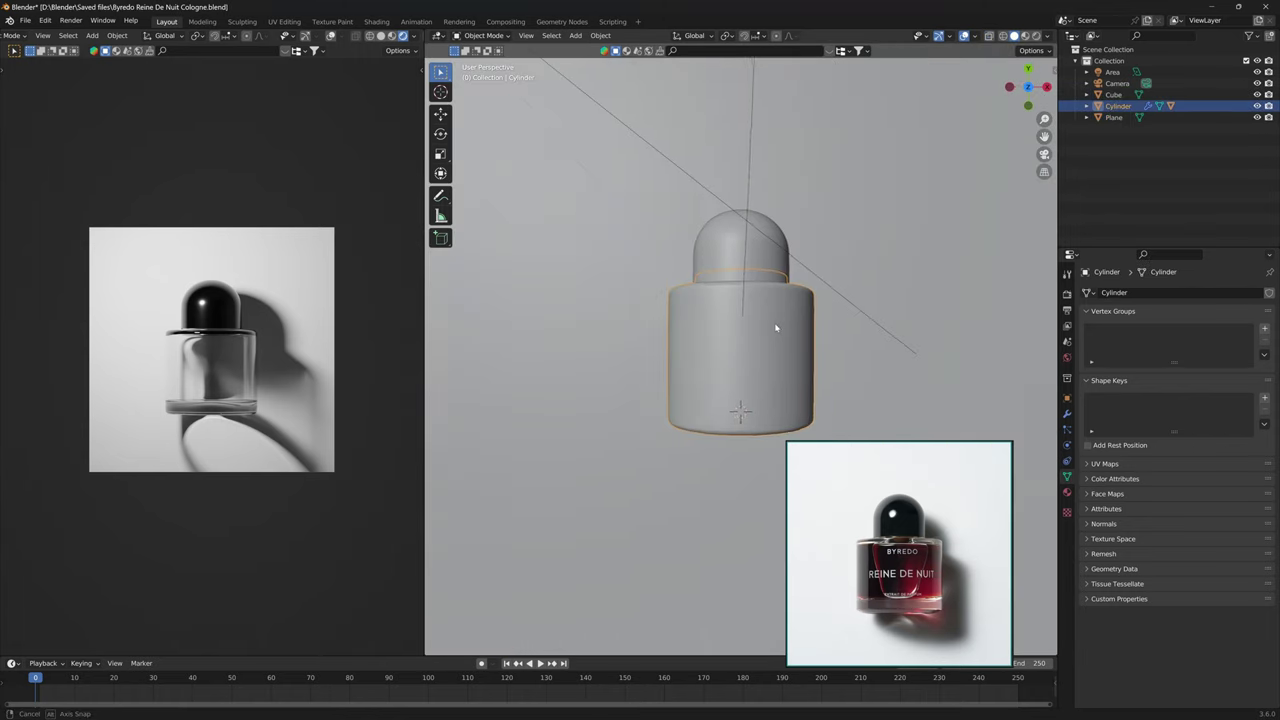
pyautogui.scroll(4, 771, 344)
pyautogui.press('Tab')
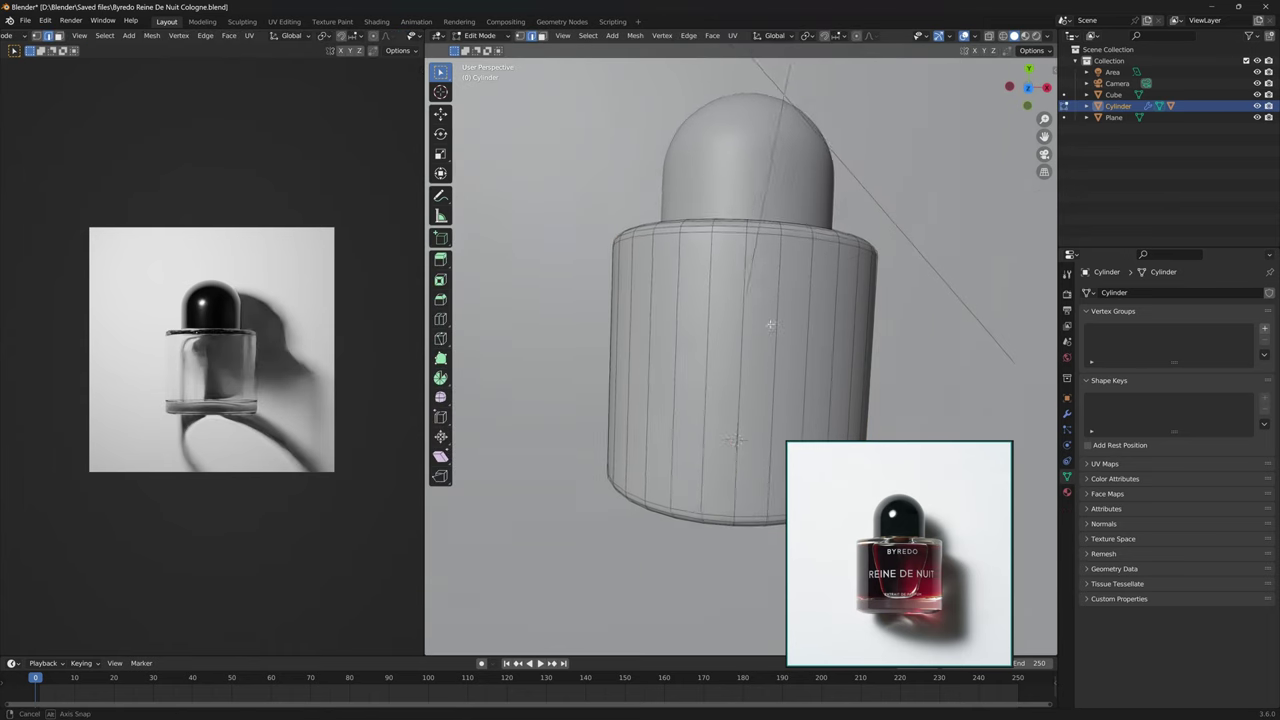
pyautogui.hotkey('alt', 'z')
pyautogui.moveTo(770, 323); pyautogui.dragTo(716, 457, button='middle')
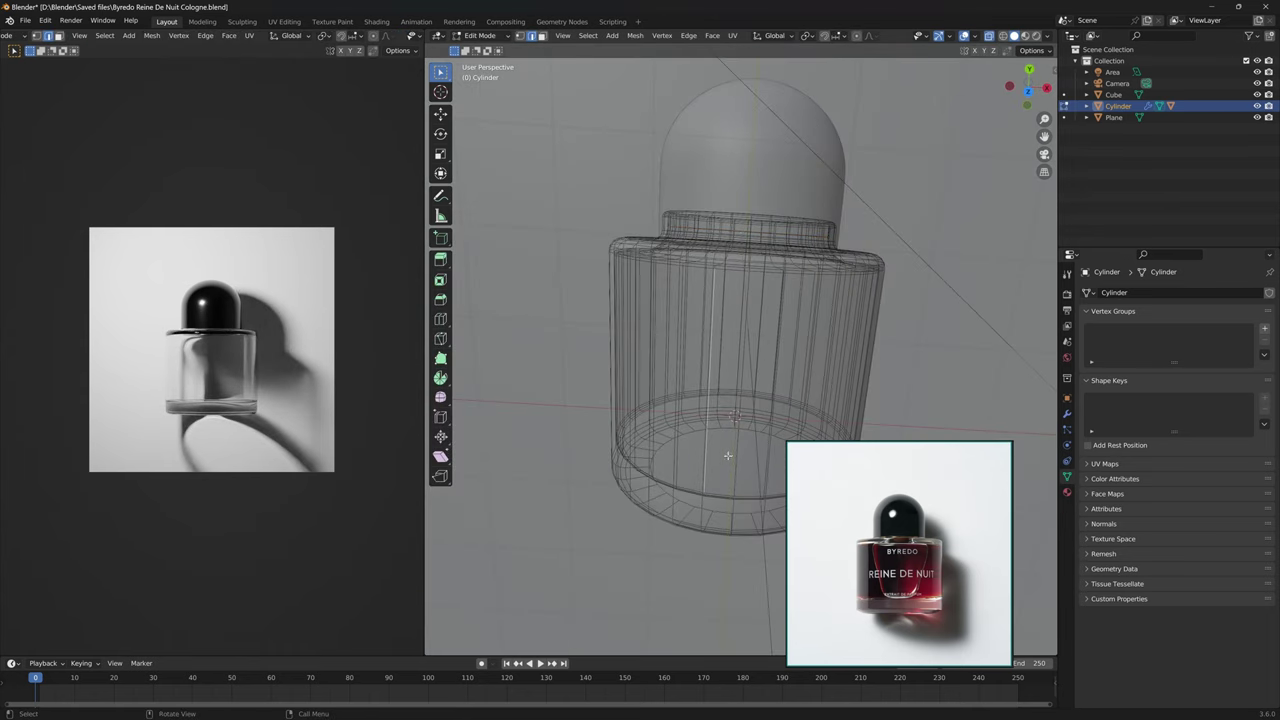
pyautogui.press('1')
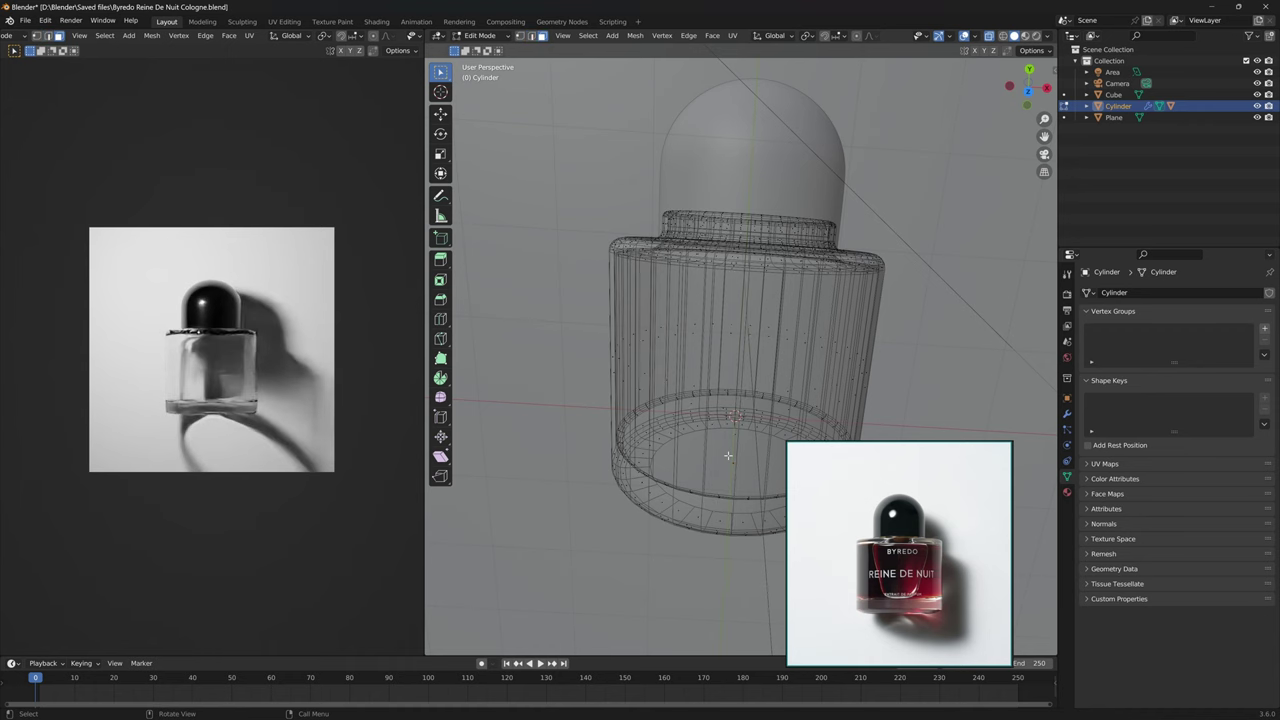
pyautogui.click(728, 456)
pyautogui.moveTo(728, 456)
pyautogui.mouseDown(button='middle')
pyautogui.moveTo(720, 440)
pyautogui.moveTo(711, 463)
pyautogui.mouseUp(button='middle')
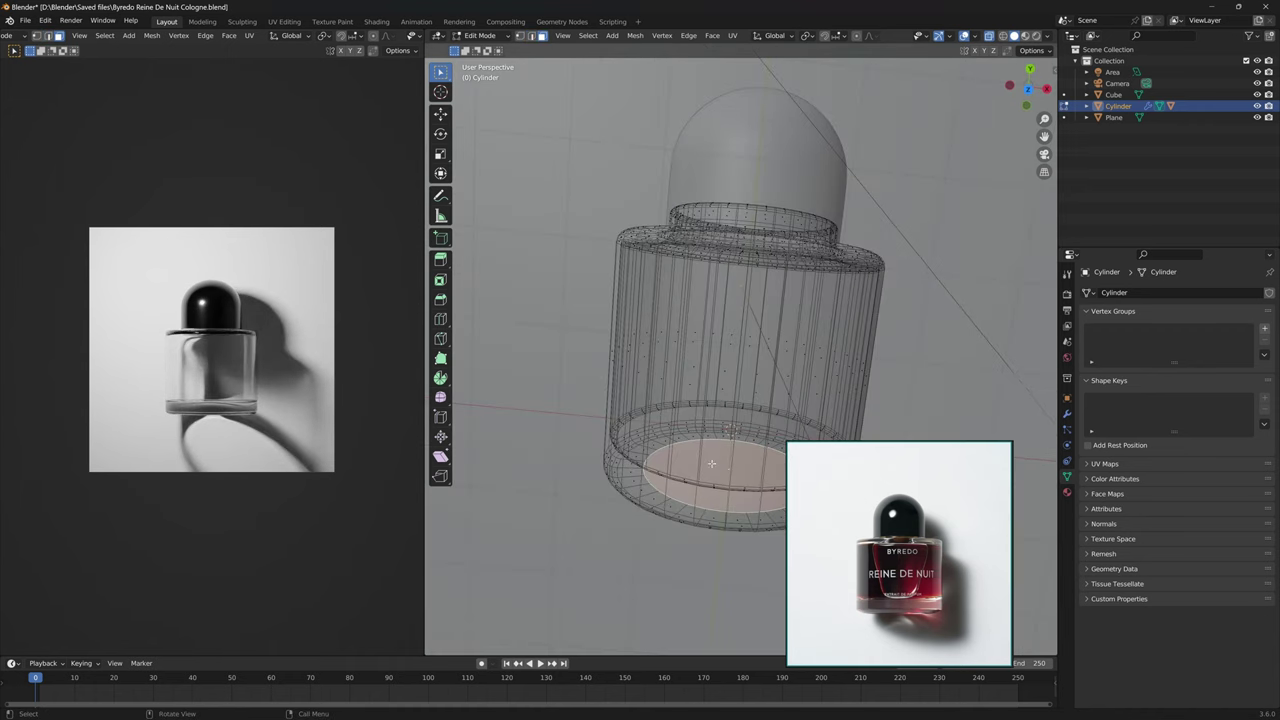
pyautogui.hotkey('alt', 'z')
pyautogui.hotkey('alt', 'z')
pyautogui.hotkey('alt', 'a')
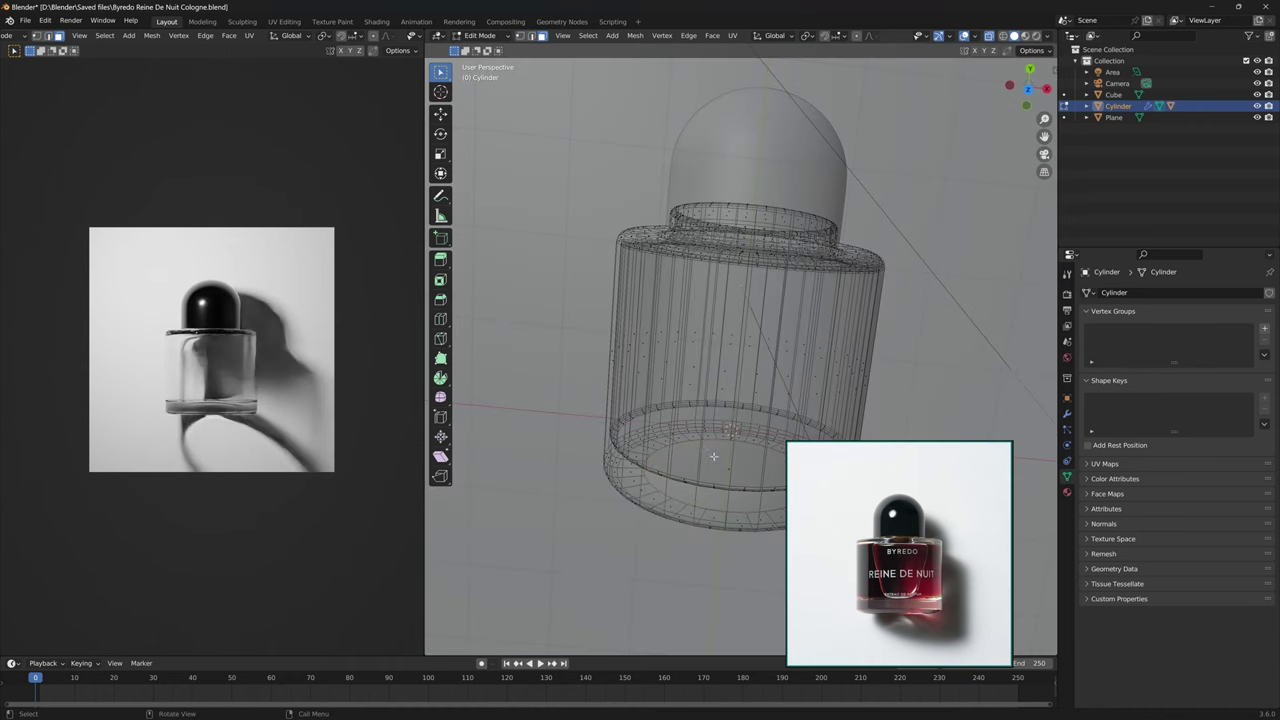
# Select the bottle's inner floor faces and grow the selection over the inner side walls up to the shoulder.
pyautogui.moveTo(713, 456); pyautogui.dragTo(770, 382, button='middle')
pyautogui.scroll(4, 768, 382)
pyautogui.scroll(-2, 776, 398)
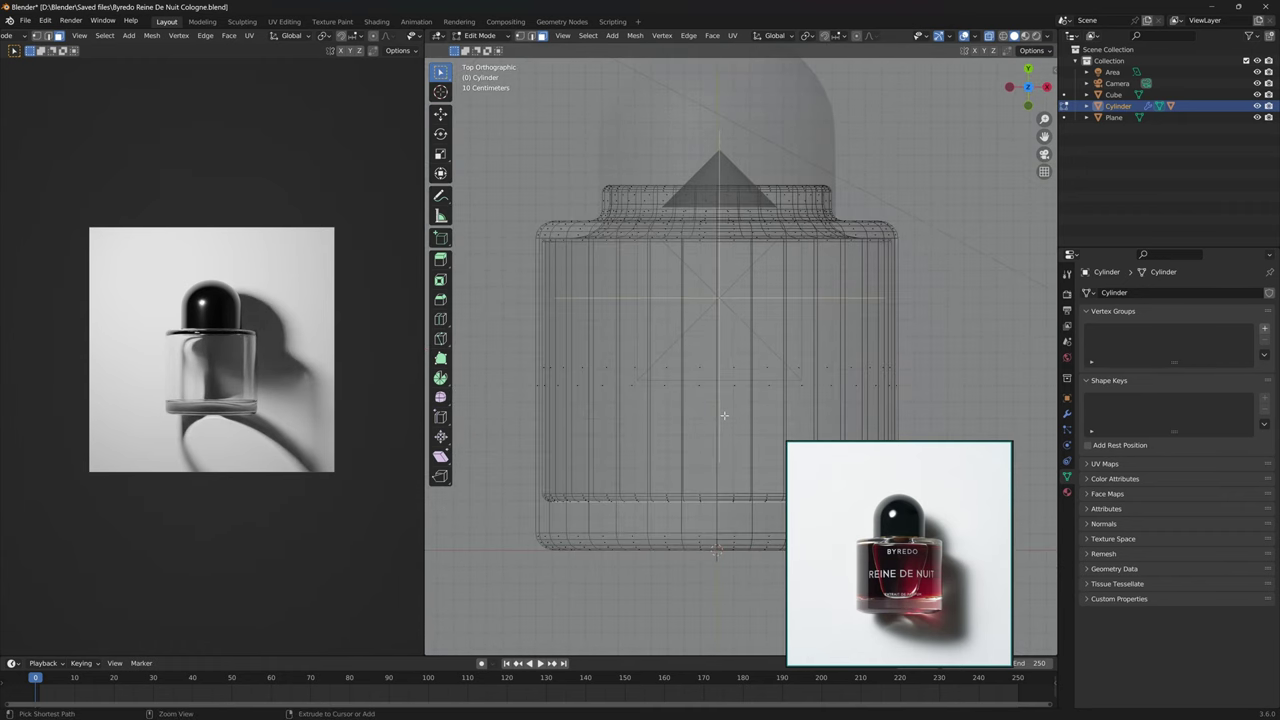
pyautogui.press('ctrl+KP_Add')
pyautogui.press('ctrl+KP_Add')
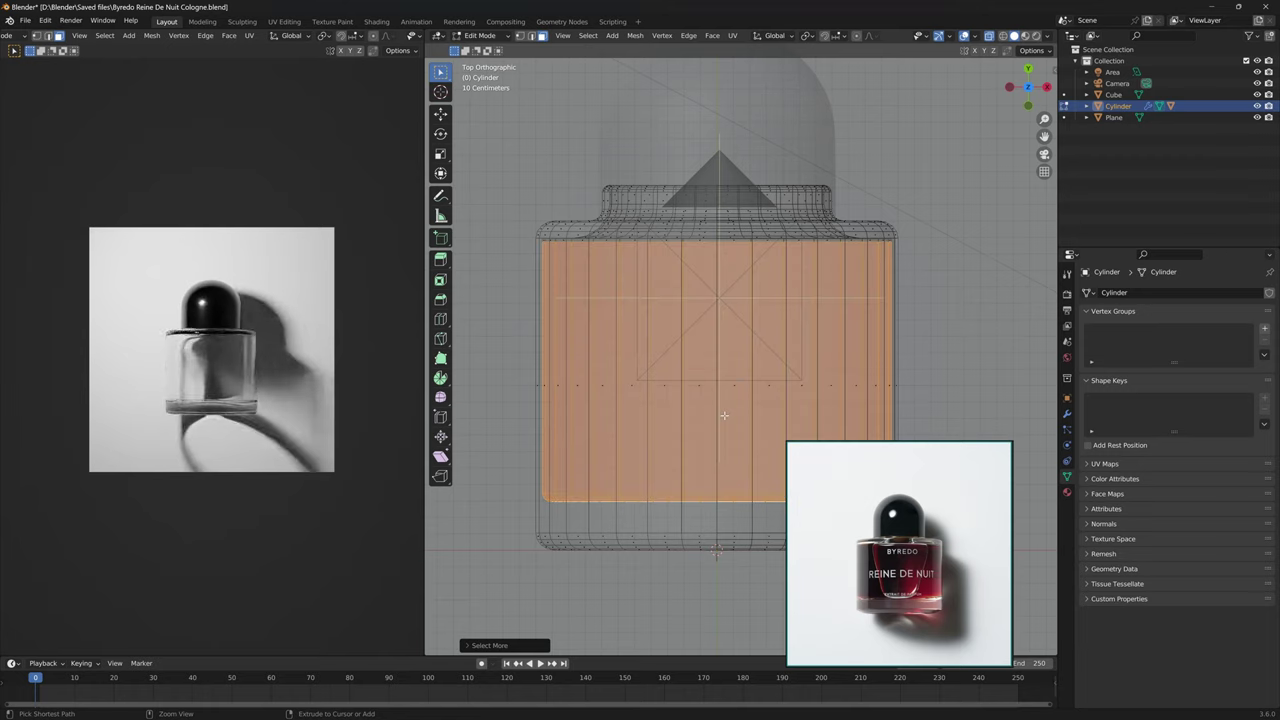
# Duplicate the selected inner faces of the bottle in place and separate them into their own object.
pyautogui.scroll(-3, 786, 380)
pyautogui.keyDown('shift'); pyautogui.moveTo(812, 366); pyautogui.dragTo(762, 368, button='middle'); pyautogui.keyUp('shift')
pyautogui.scroll(2, 762, 368)
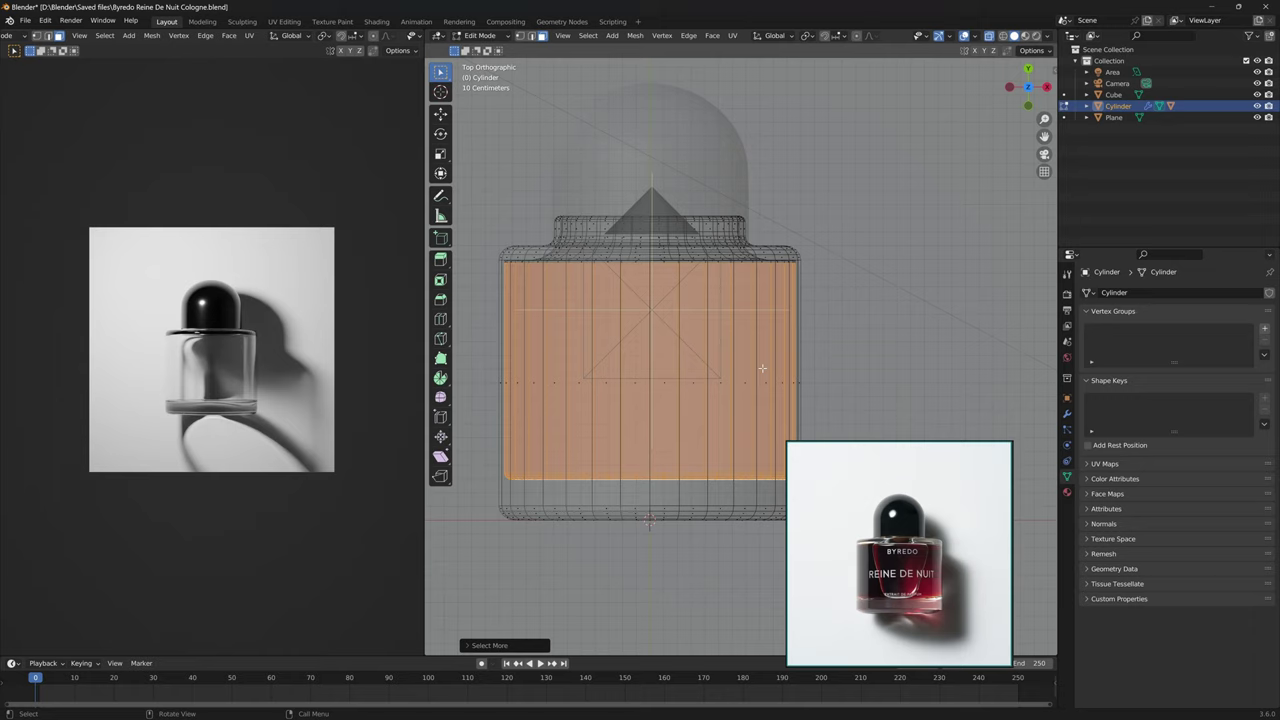
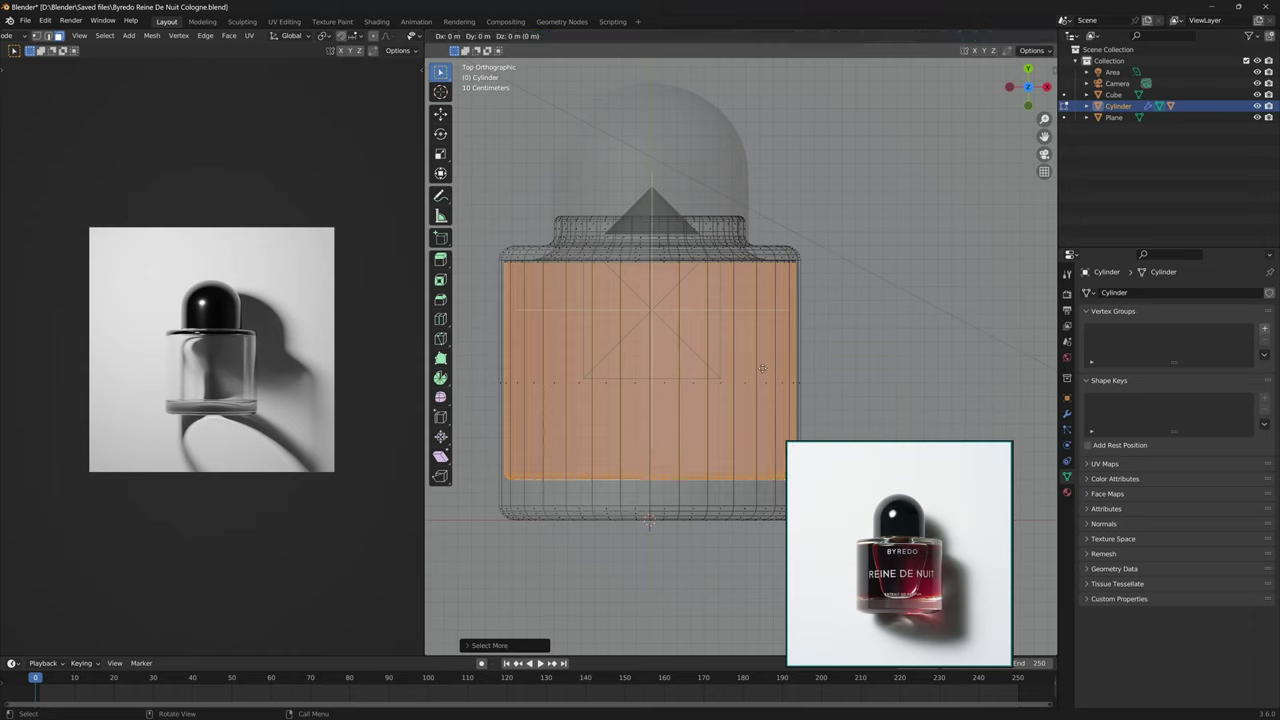
pyautogui.hotkey('shift', 'd')
pyautogui.rightClick(748, 335)
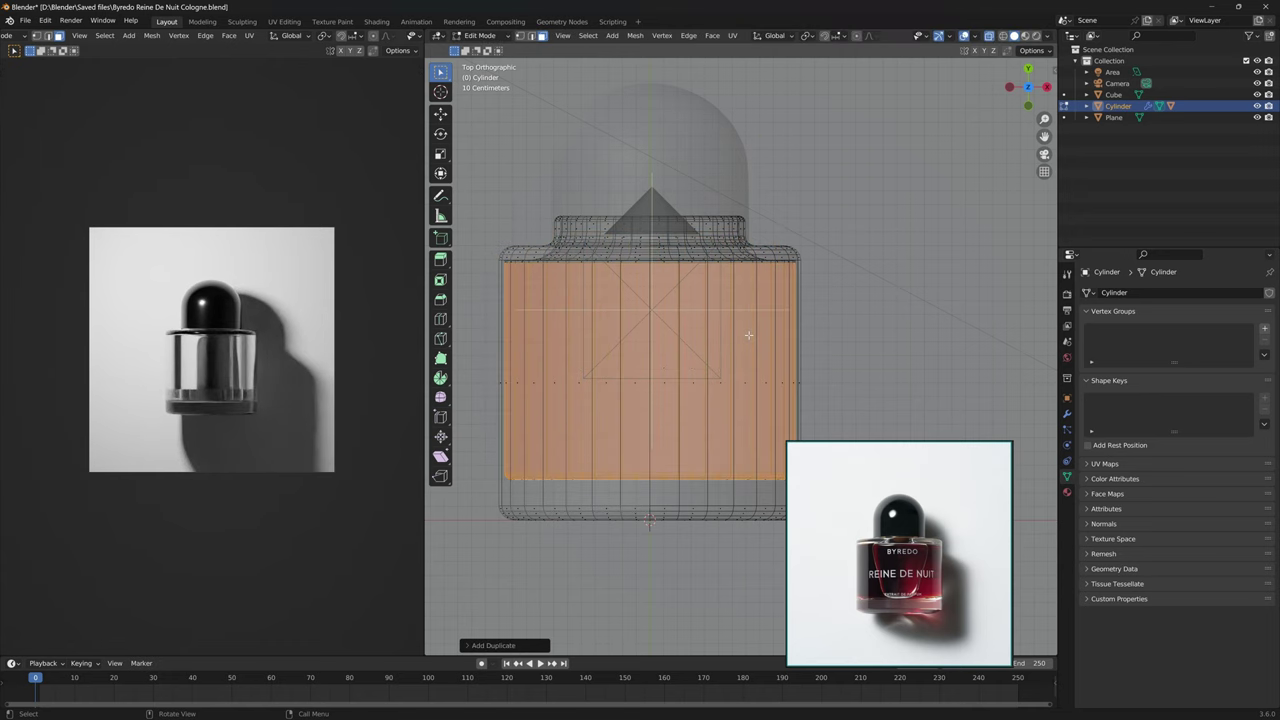
pyautogui.press('p')
pyautogui.click(750, 334)
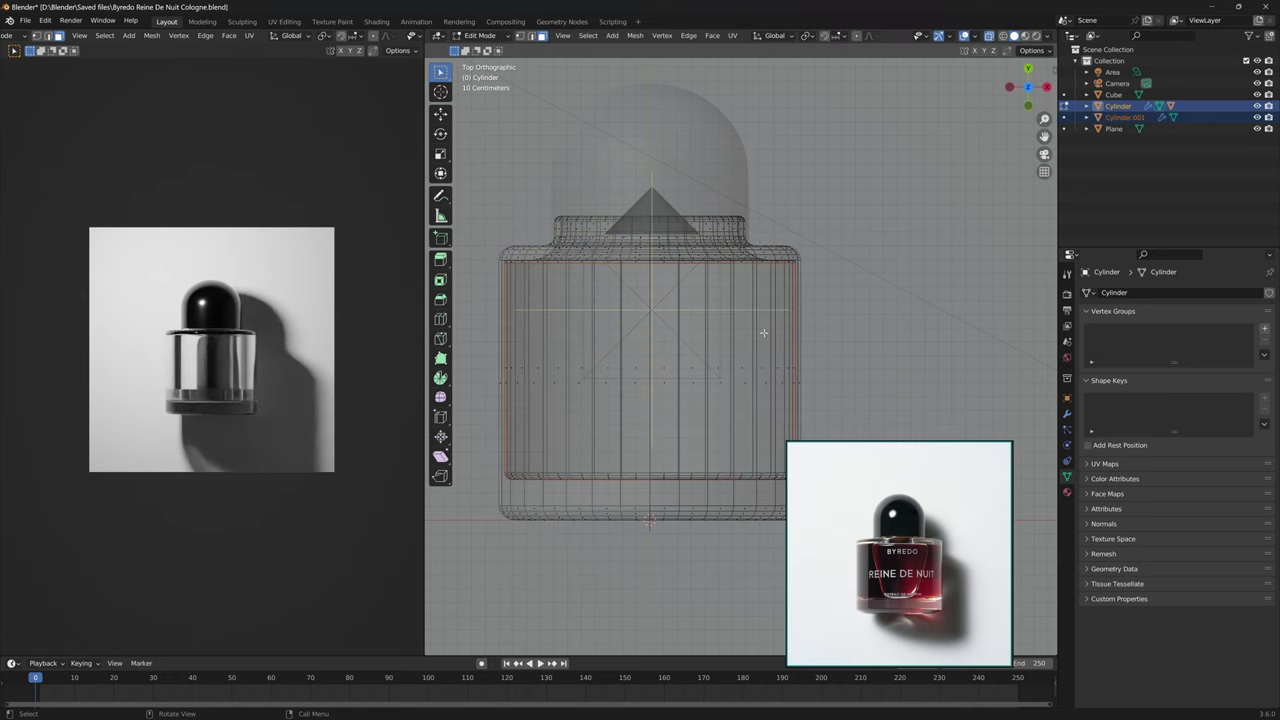
# Leave mesh editing and rename the separated Cylinder.001 object as Liquid.
pyautogui.scroll(2, 836, 337)
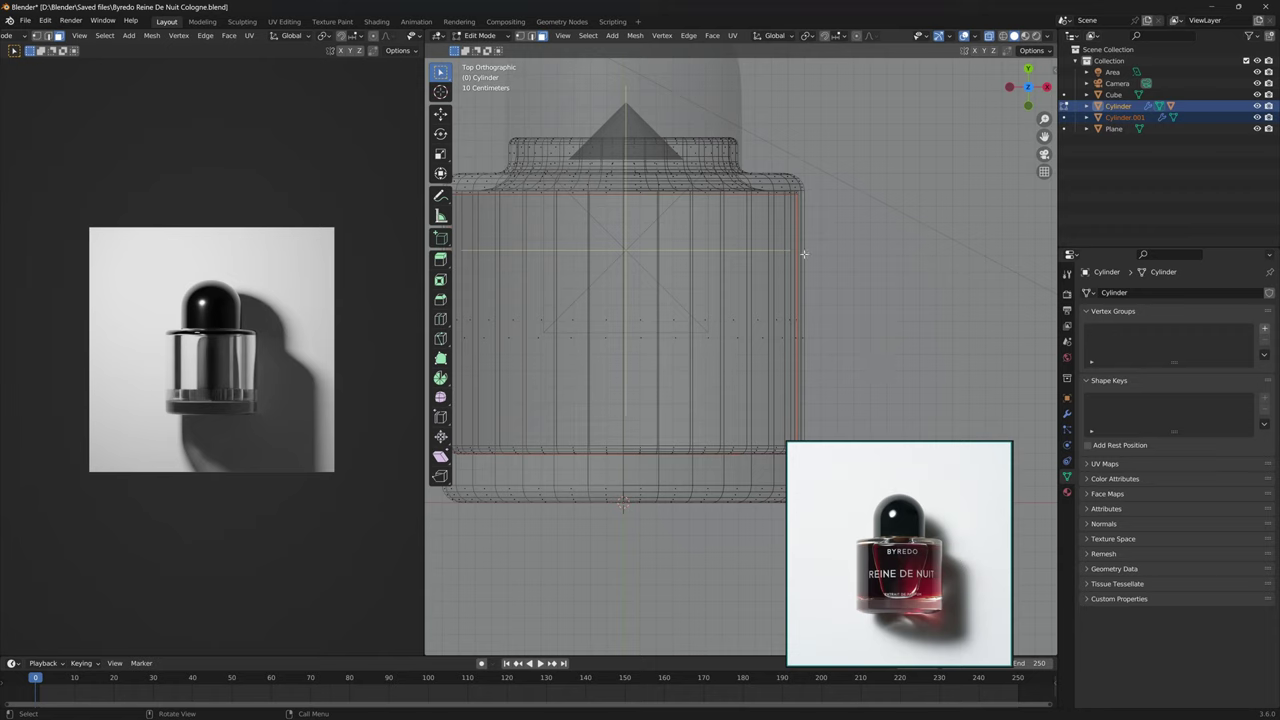
pyautogui.click(1126, 118)
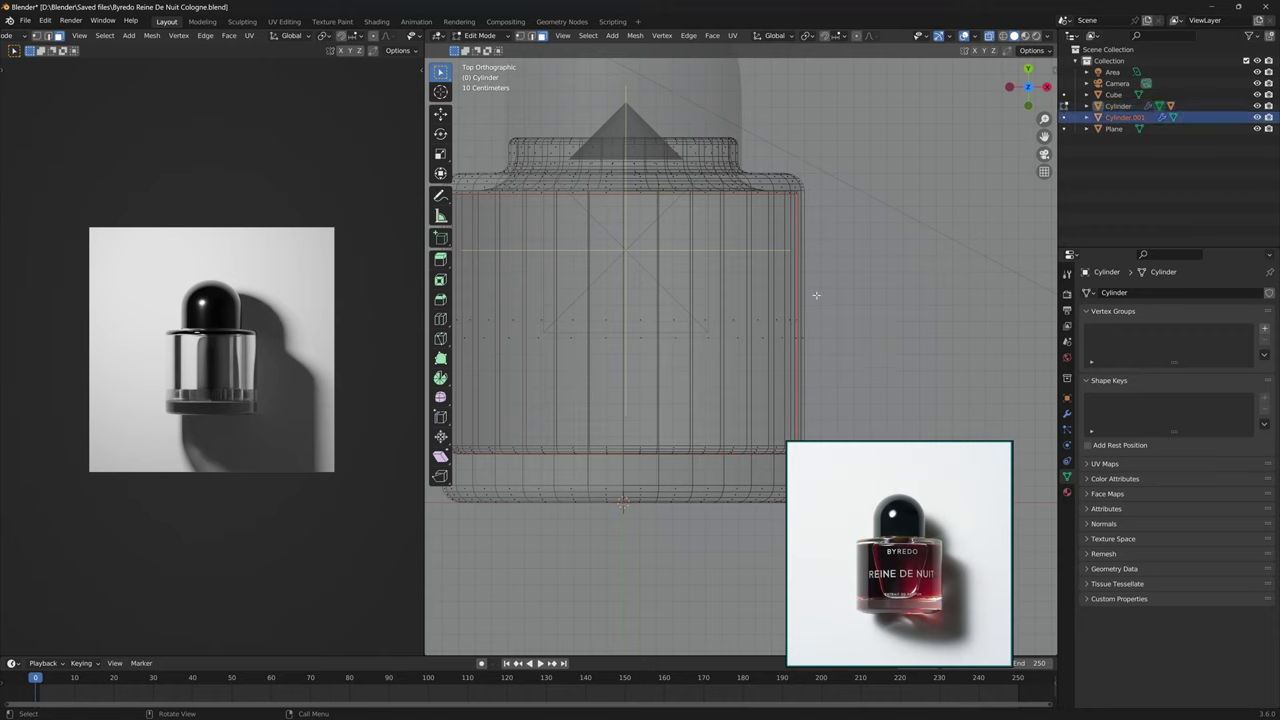
pyautogui.press('Tab')
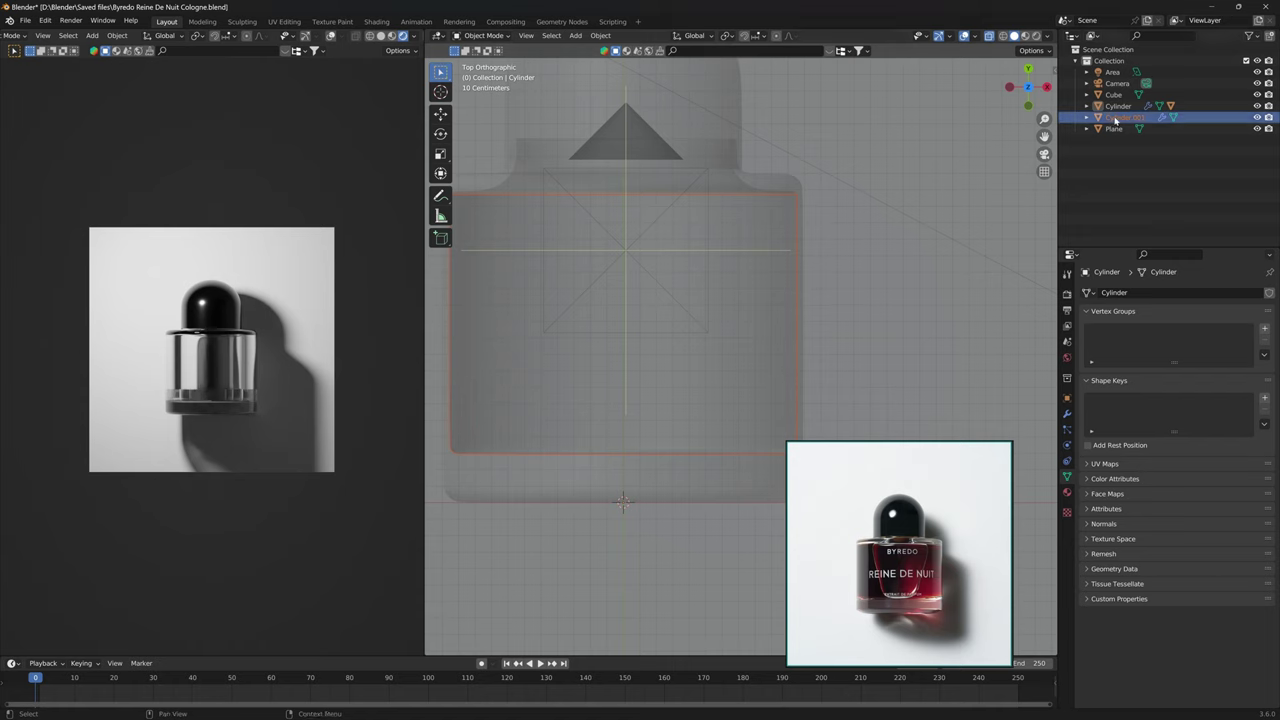
pyautogui.click(1117, 119)
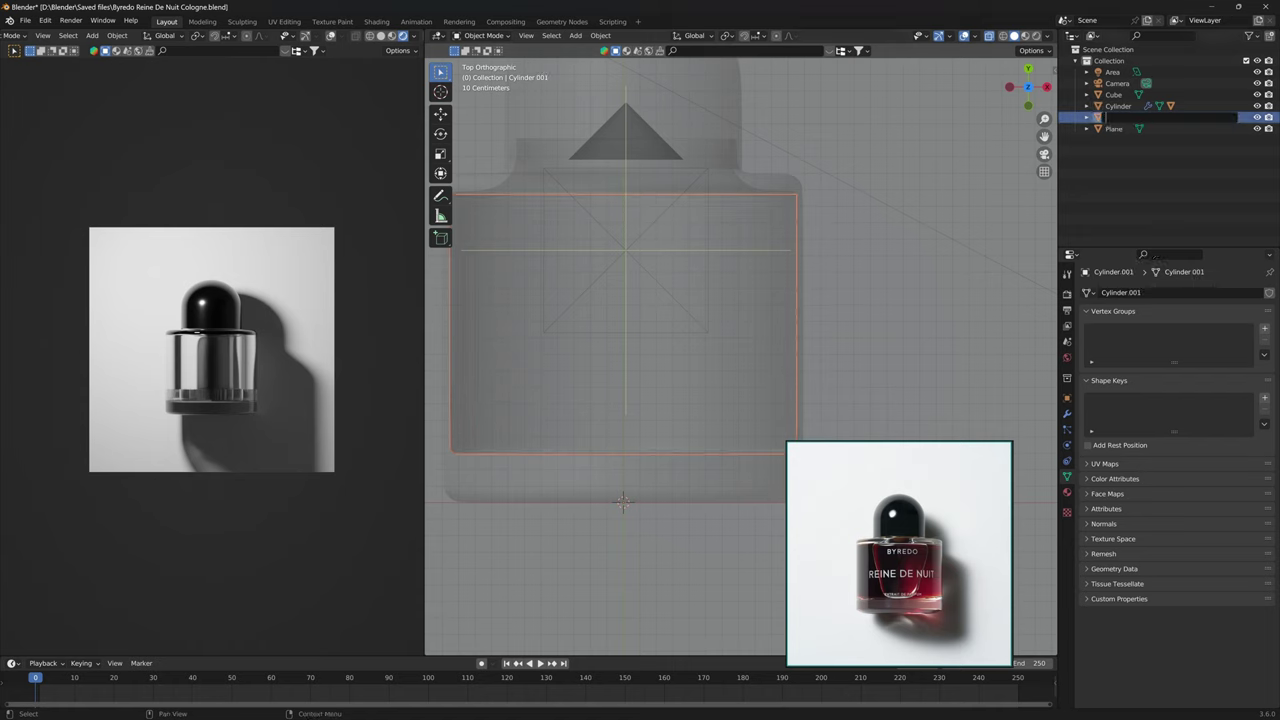
pyautogui.write('Liquid')
pyautogui.press('Return')
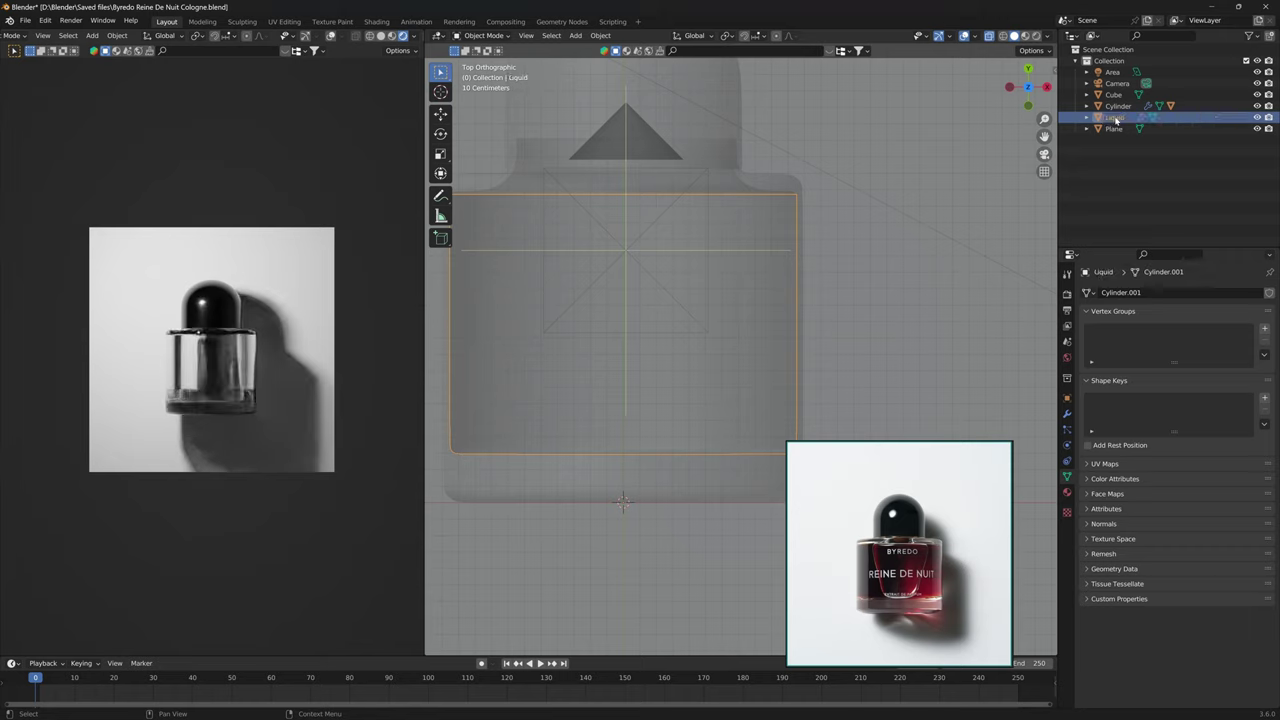
# Rename the Plane object as Floor and the Cylinder object as Main bottle.
pyautogui.click(1115, 130)
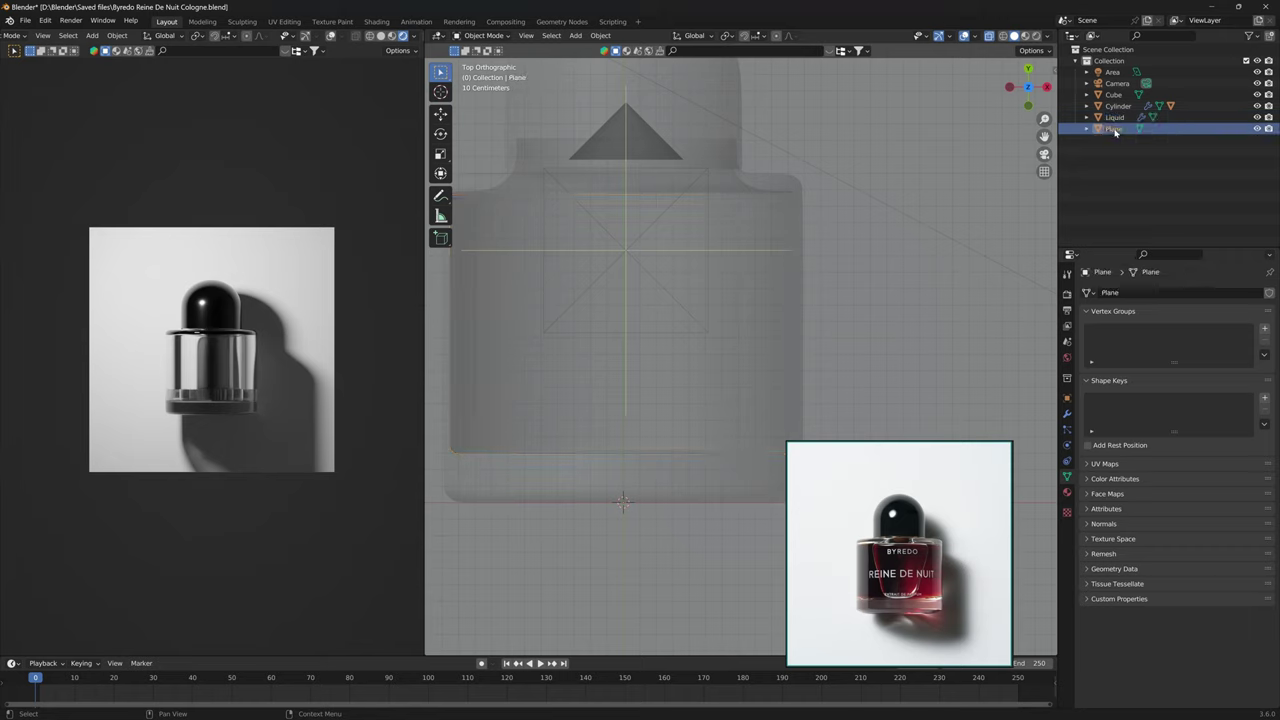
pyautogui.write('Floor')
pyautogui.press('Return')
pyautogui.click(1129, 107)
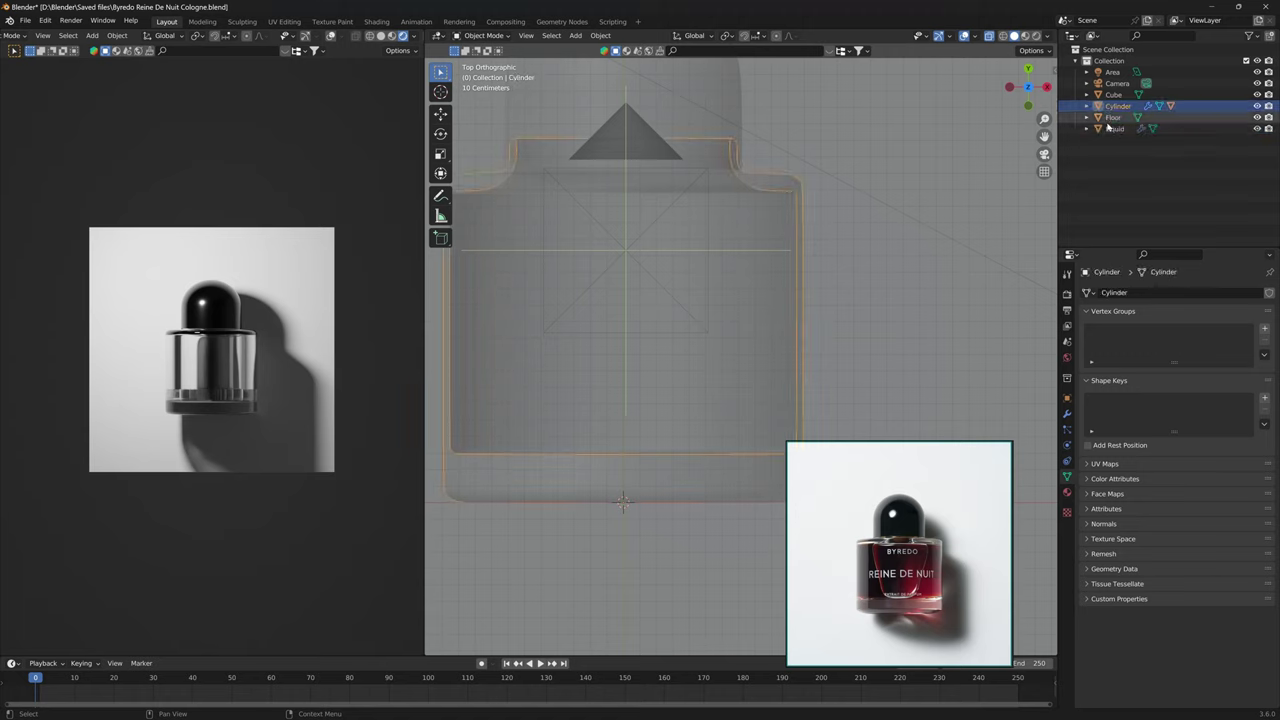
pyautogui.press('F2')
pyautogui.write('Main bottle')
pyautogui.press('Return')
# Rename the Cube object as Studio.
pyautogui.click(1113, 94)
pyautogui.doubleClick(1113, 94)
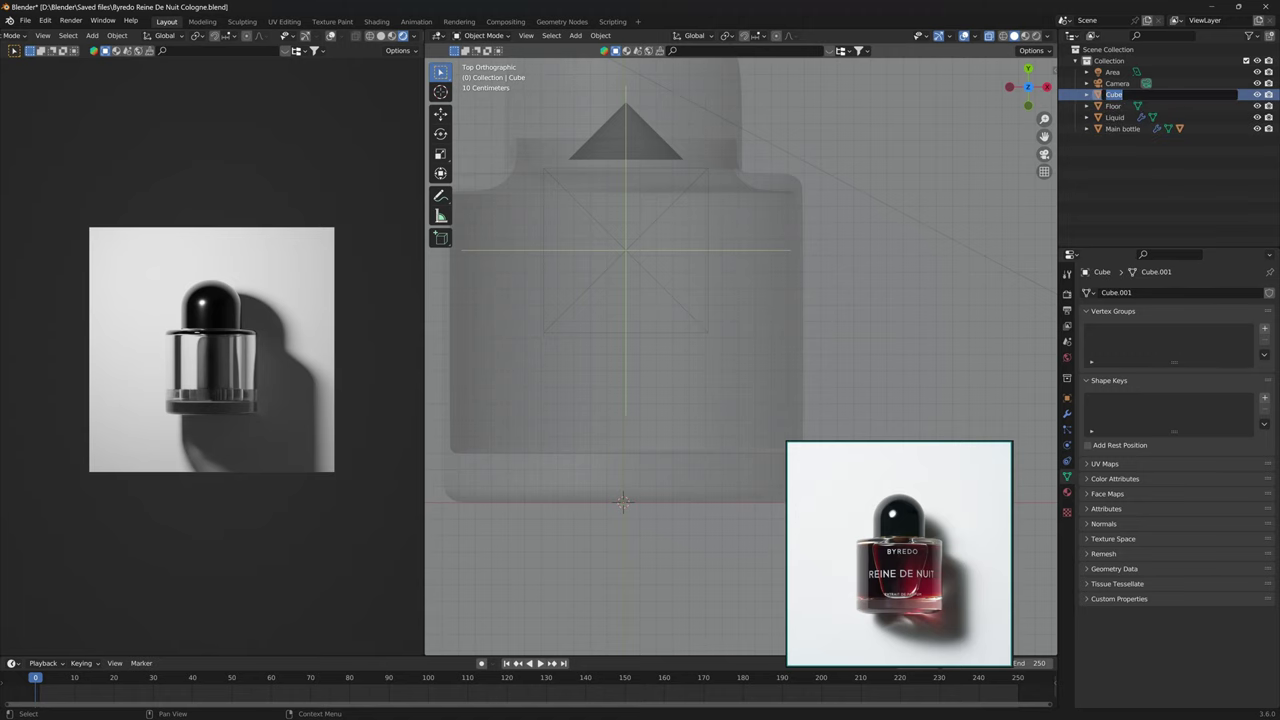
pyautogui.write('Studio')
pyautogui.press('Return')
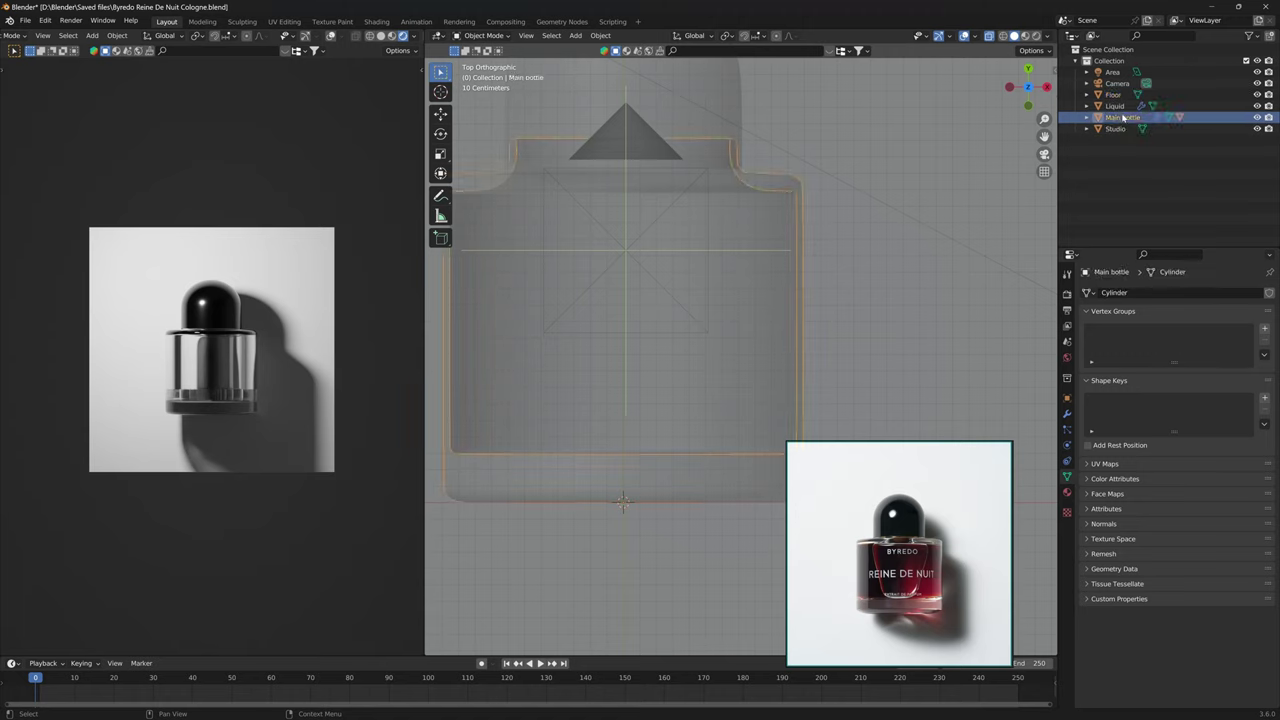
# Rename the Sphere object parented to Main bottle as Cap.
pyautogui.scroll(-3, 671, 175)
pyautogui.click(671, 175)
pyautogui.click(1087, 117)
pyautogui.doubleClick(1128, 151)
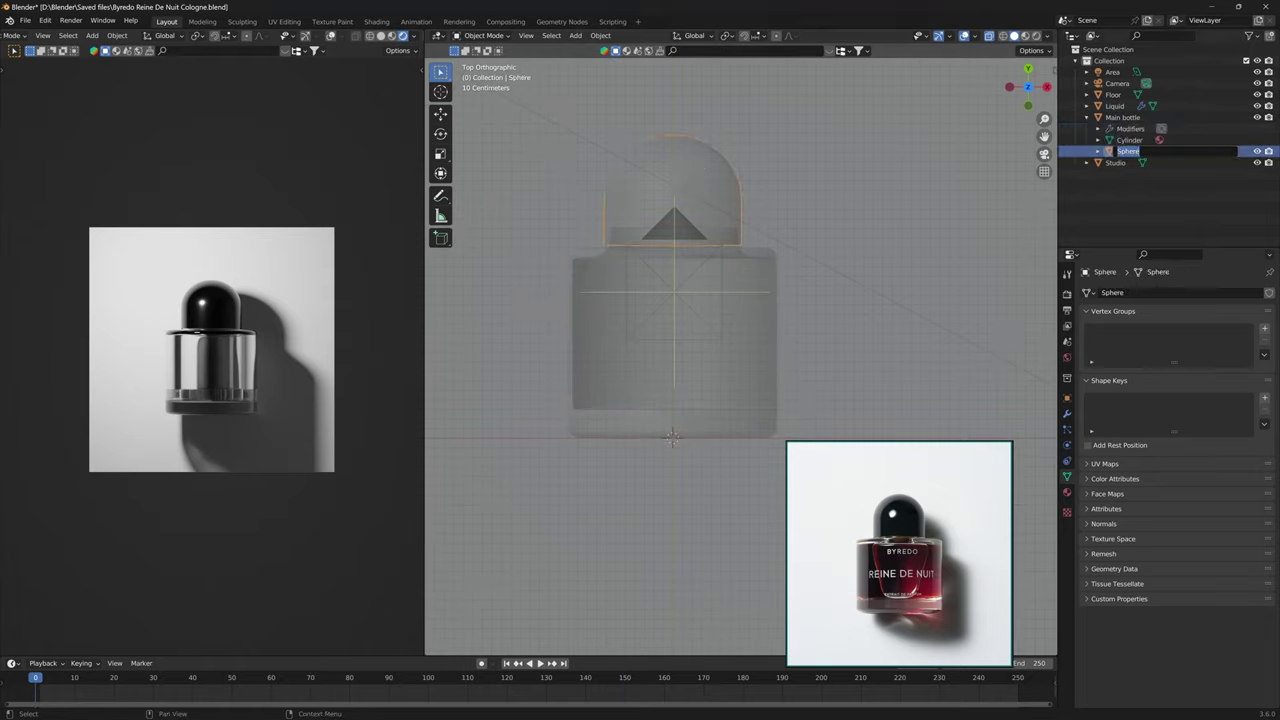
pyautogui.write('Cap')
pyautogui.press('Return')
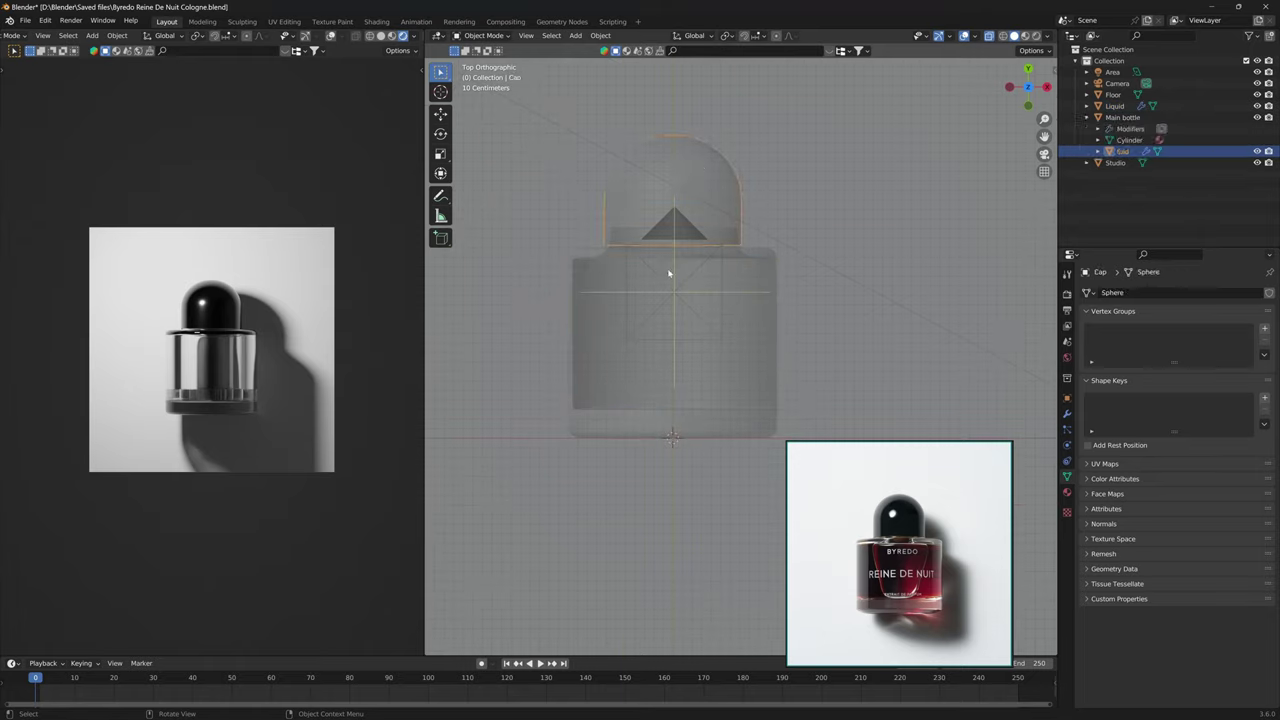
# Edit the Liquid mesh and fill its open edge loop at the cap end with a face.
pyautogui.scroll(2, 743, 346)
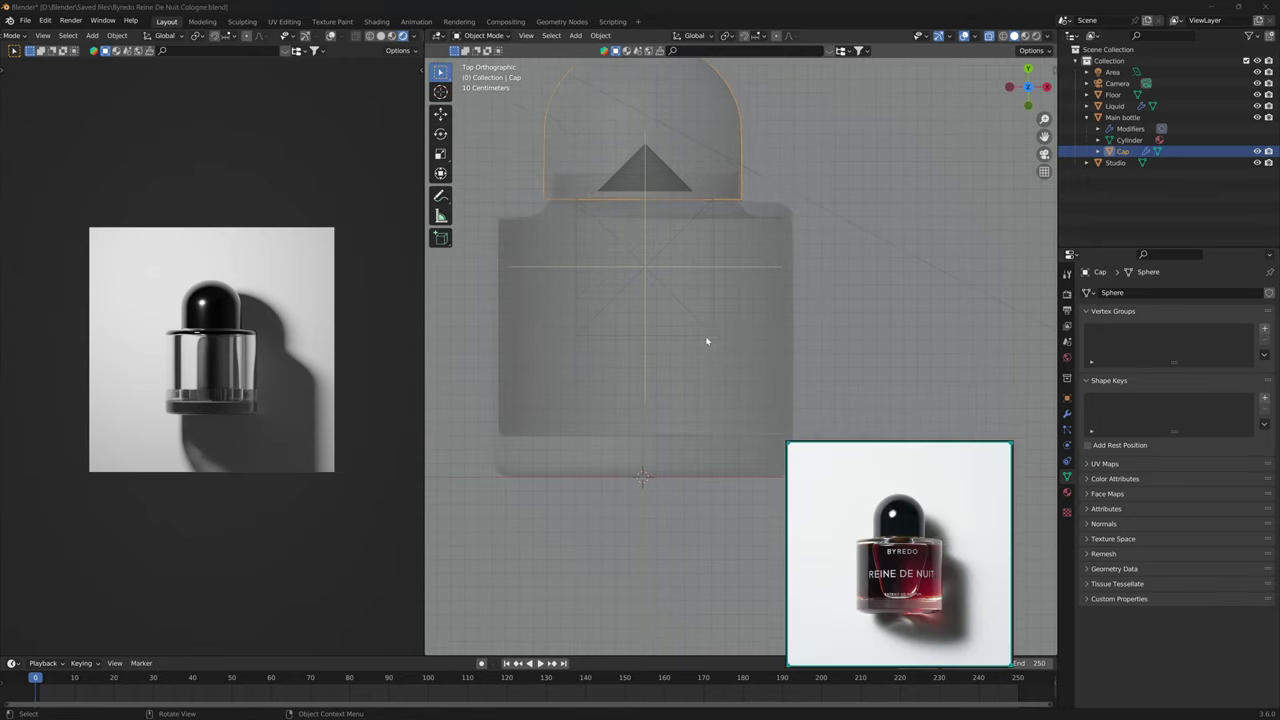
pyautogui.click(706, 340)
pyautogui.click(1124, 106)
pyautogui.press('Tab')
pyautogui.moveTo(726, 288); pyautogui.dragTo(545, 355, button='middle')
pyautogui.scroll(5, 644, 278)
pyautogui.scroll(-7, 703, 237)
pyautogui.keyDown('alt'); pyautogui.click(749, 365); pyautogui.keyUp('alt')
pyautogui.keyDown('alt'); pyautogui.click(749, 365); pyautogui.keyUp('alt')
pyautogui.moveTo(749, 365); pyautogui.dragTo(906, 380, button='middle')
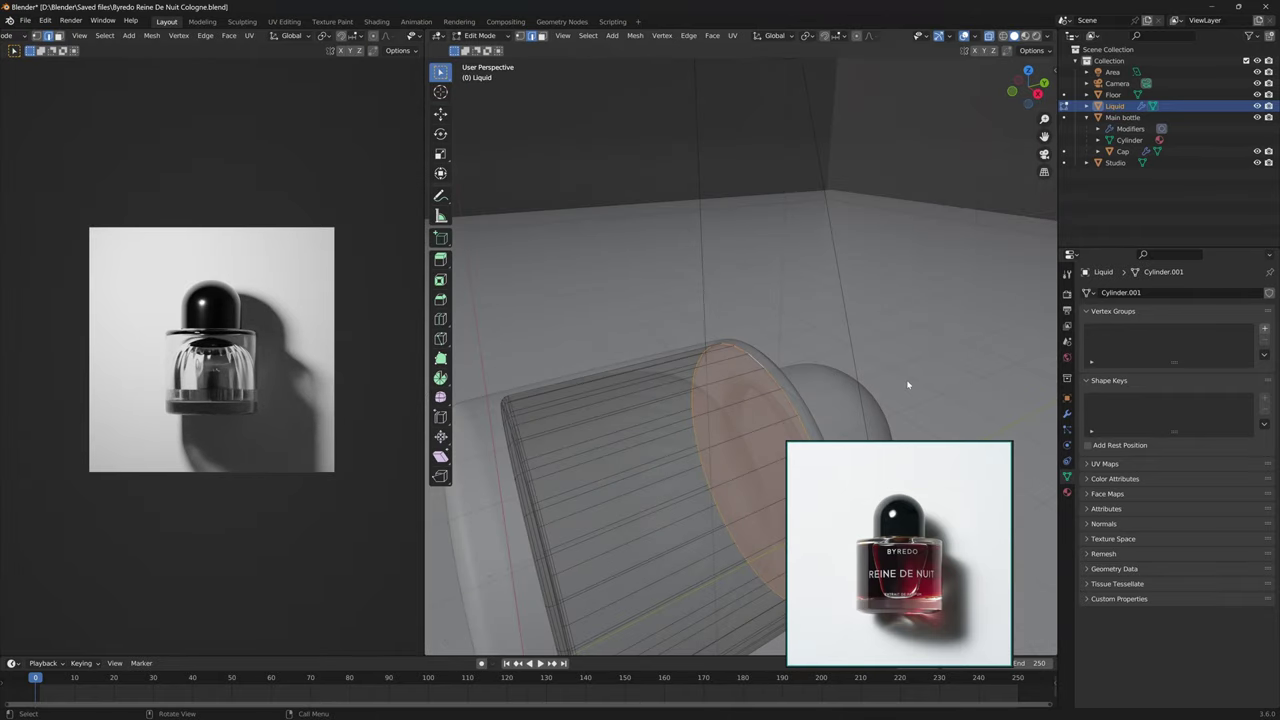
# Bevel the rim of the Liquid's filled top face slightly, using 4 segments.
pyautogui.press('Tab')
pyautogui.press('Tab')
pyautogui.hotkey('ctrl', 'b')
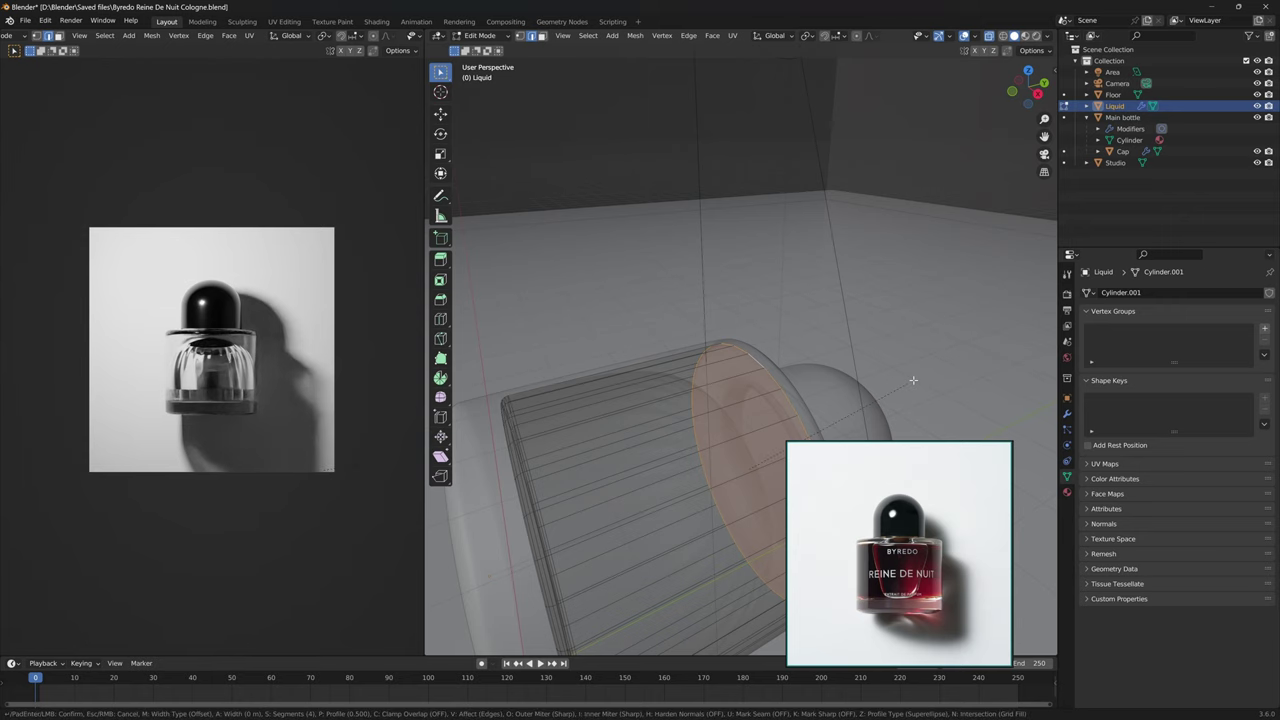
pyautogui.click(941, 361)
pyautogui.moveTo(941, 361); pyautogui.dragTo(828, 413, button='middle')
pyautogui.press('Tab')
pyautogui.press('Tab')
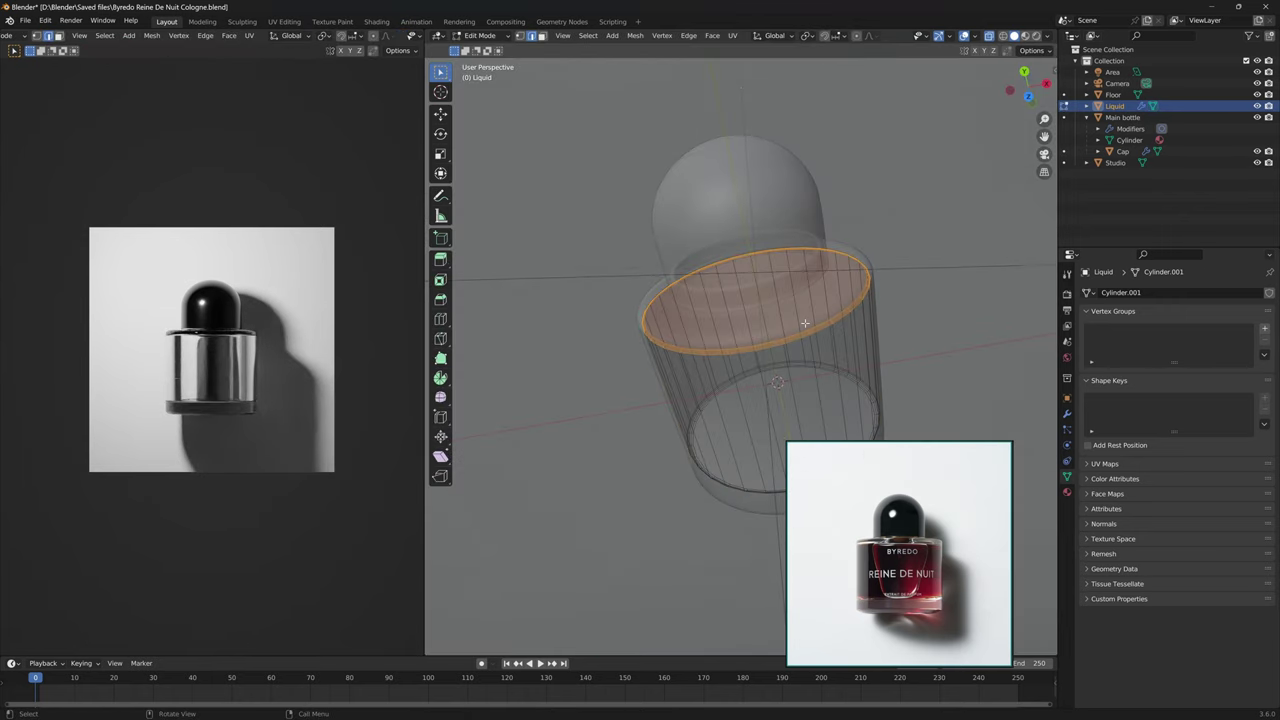
# Inset the Liquid's top face by about 0.22 m and return to Object Mode in the camera view.
pyautogui.click(810, 320)
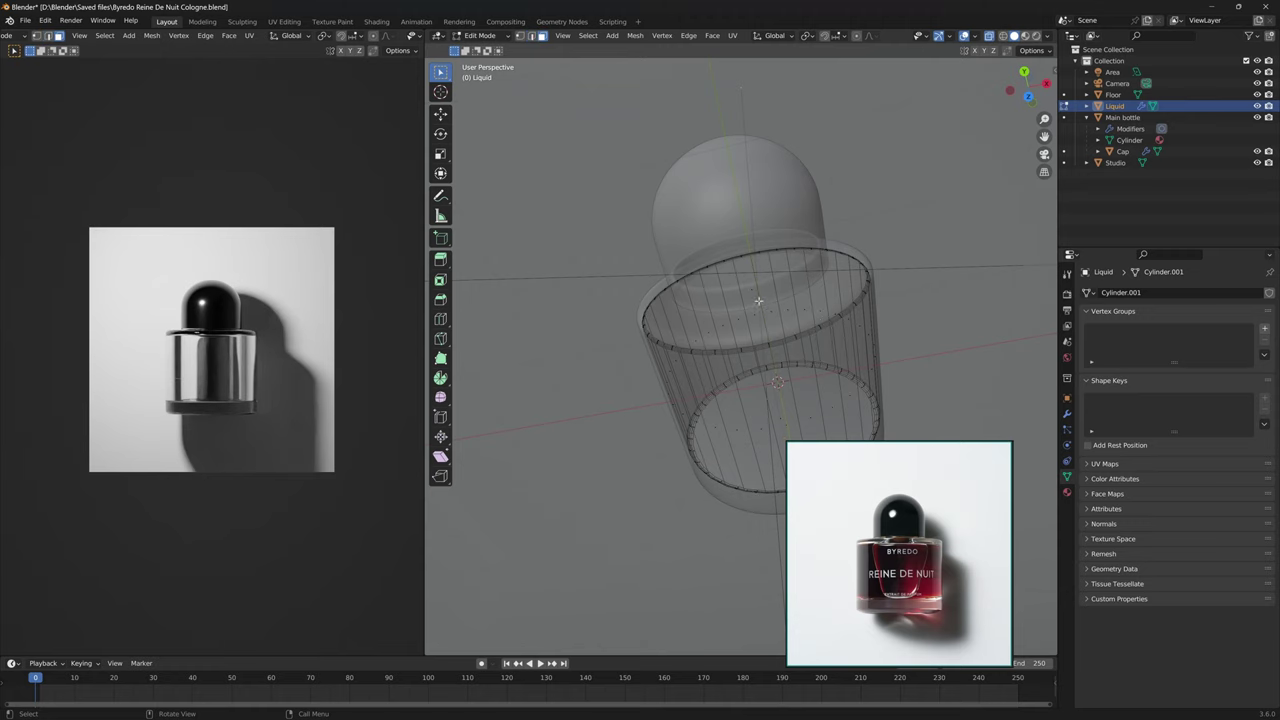
pyautogui.click(758, 300)
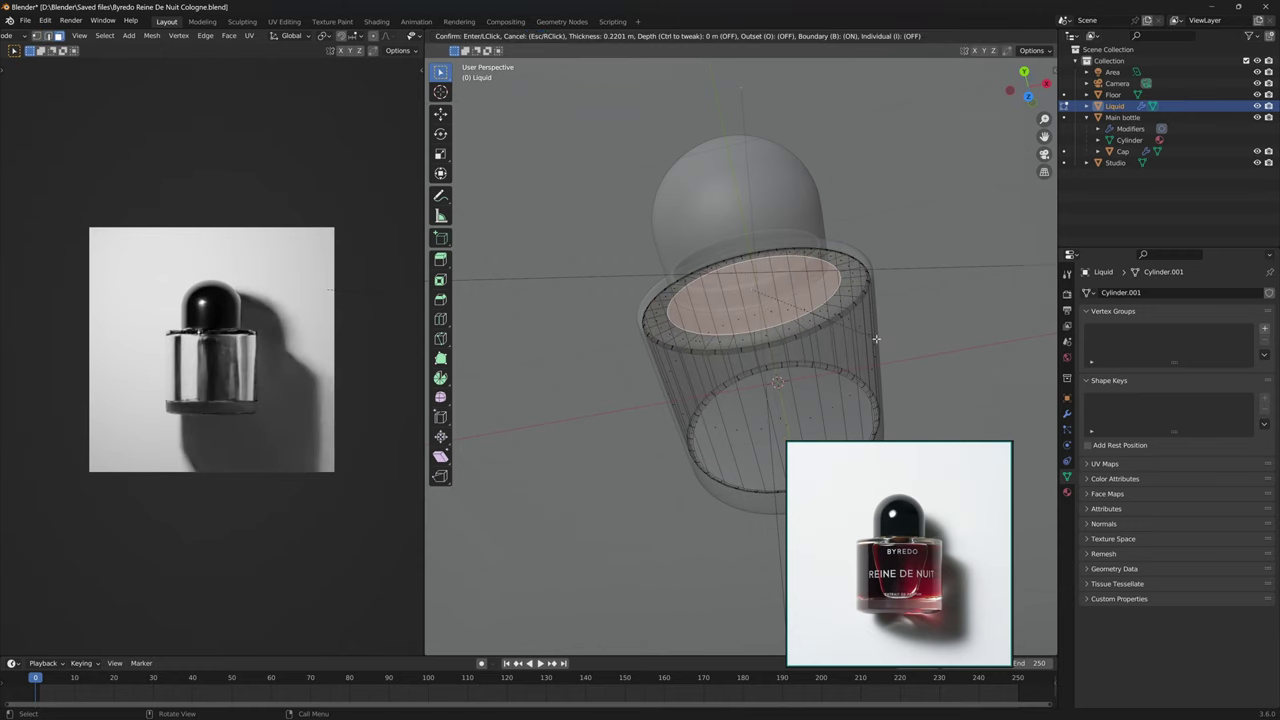
pyautogui.press('Tab')
pyautogui.moveTo(851, 371); pyautogui.dragTo(812, 335, button='middle')
pyautogui.press('KP_0')
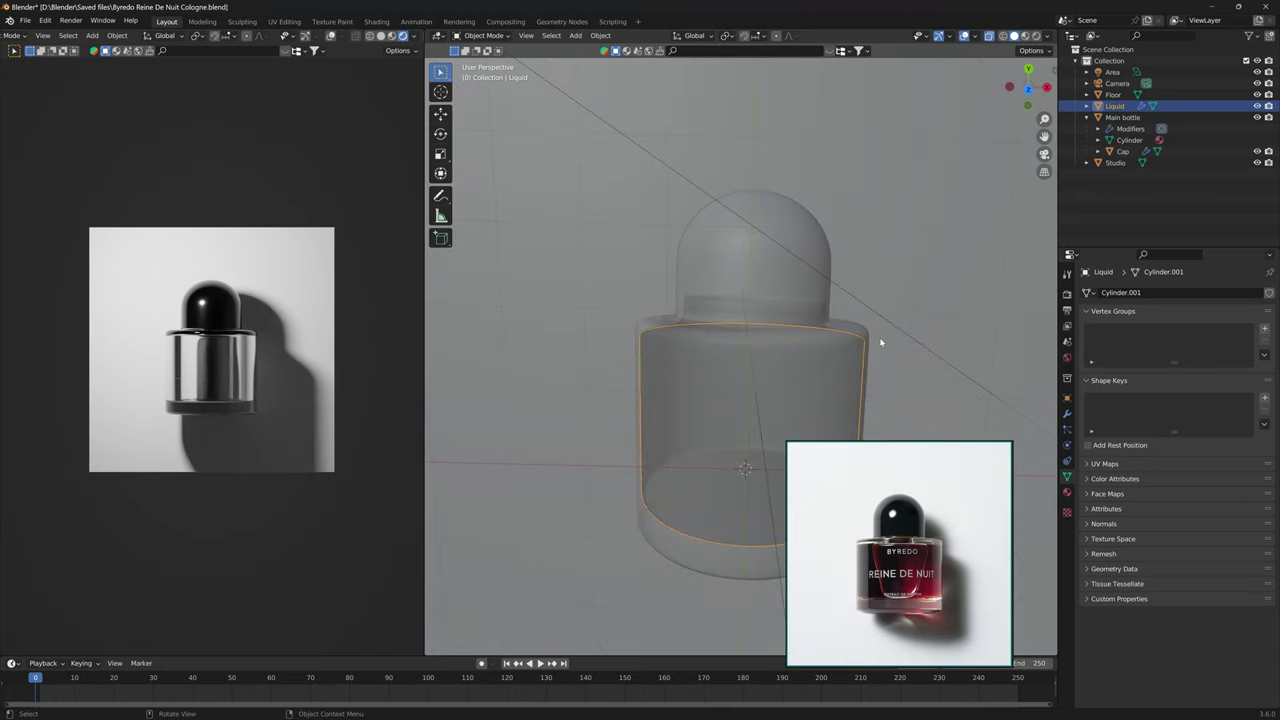
pyautogui.scroll(2, 300, 329)
pyautogui.scroll(-1, 300, 329)
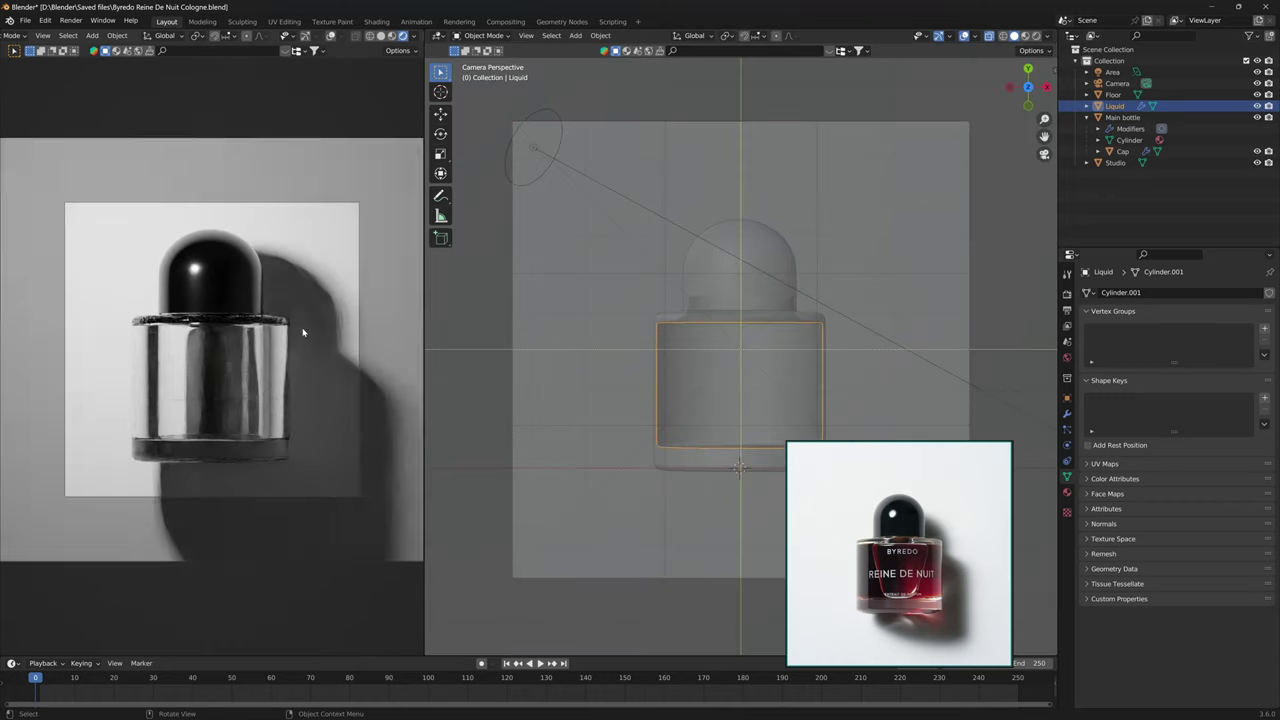
# Remove the Liquid's existing material slot and create a new material for it.
pyautogui.press('Tab')
pyautogui.press('Tab')
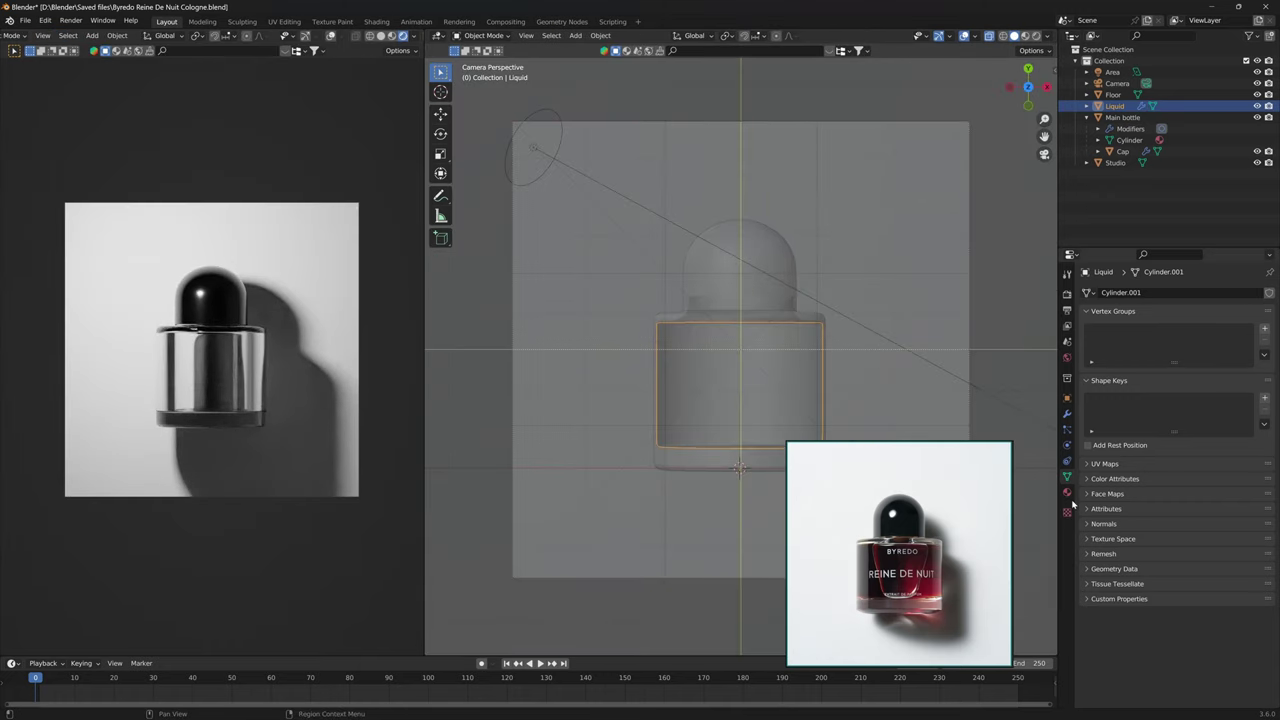
pyautogui.click(1067, 492)
pyautogui.click(1267, 304)
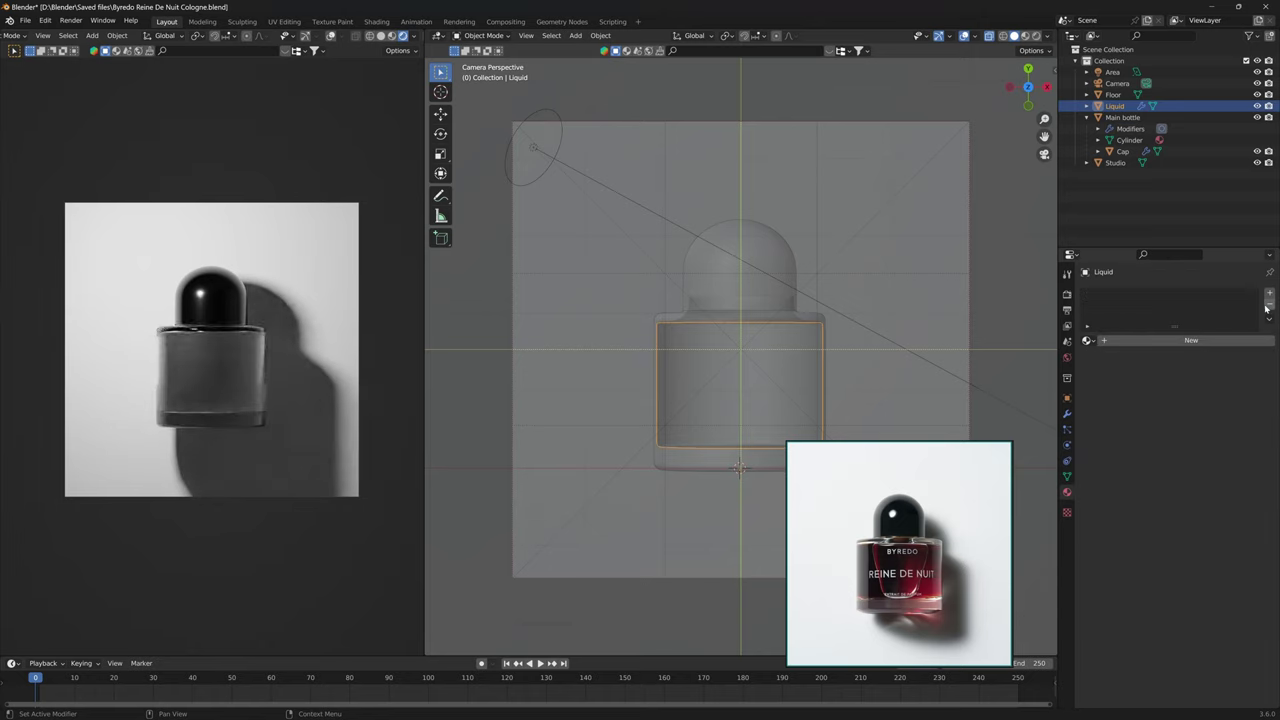
pyautogui.click(1191, 340)
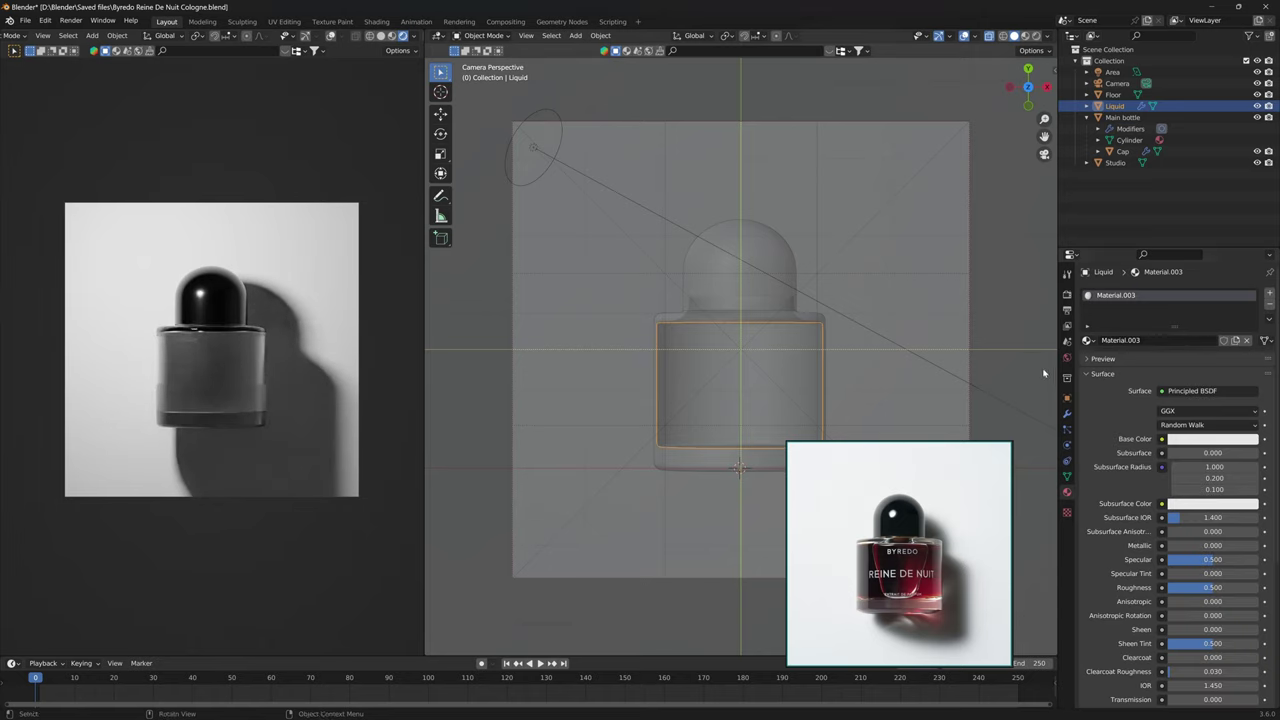
# Change the surface shader of the Liquid's material to Volume Absorption.
pyautogui.scroll(-5, 1224, 451)
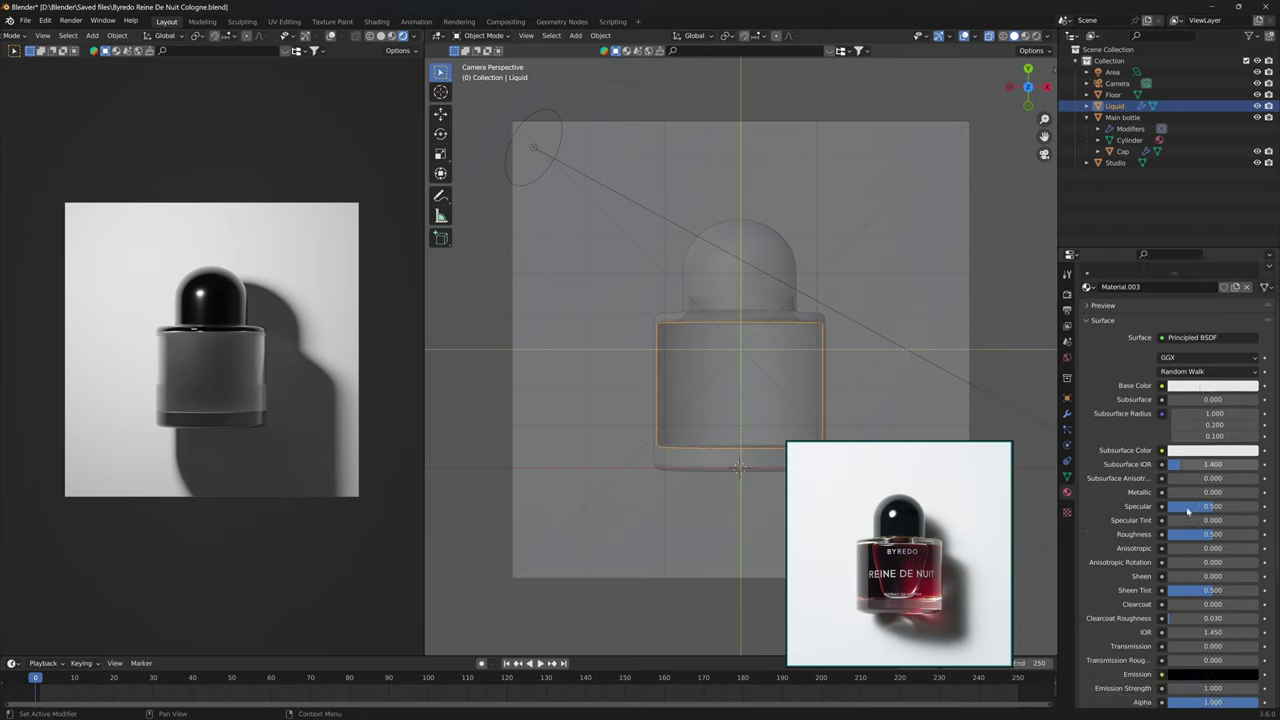
pyautogui.scroll(4, 1160, 433)
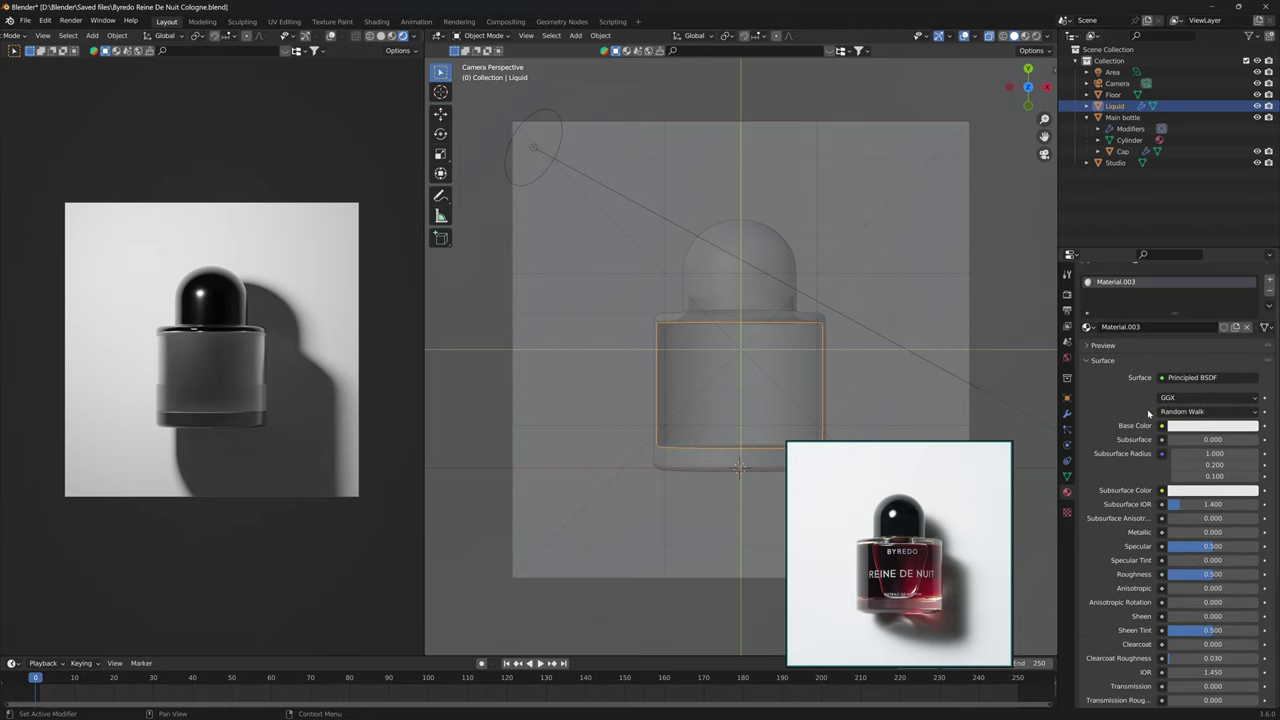
pyautogui.click(1189, 378)
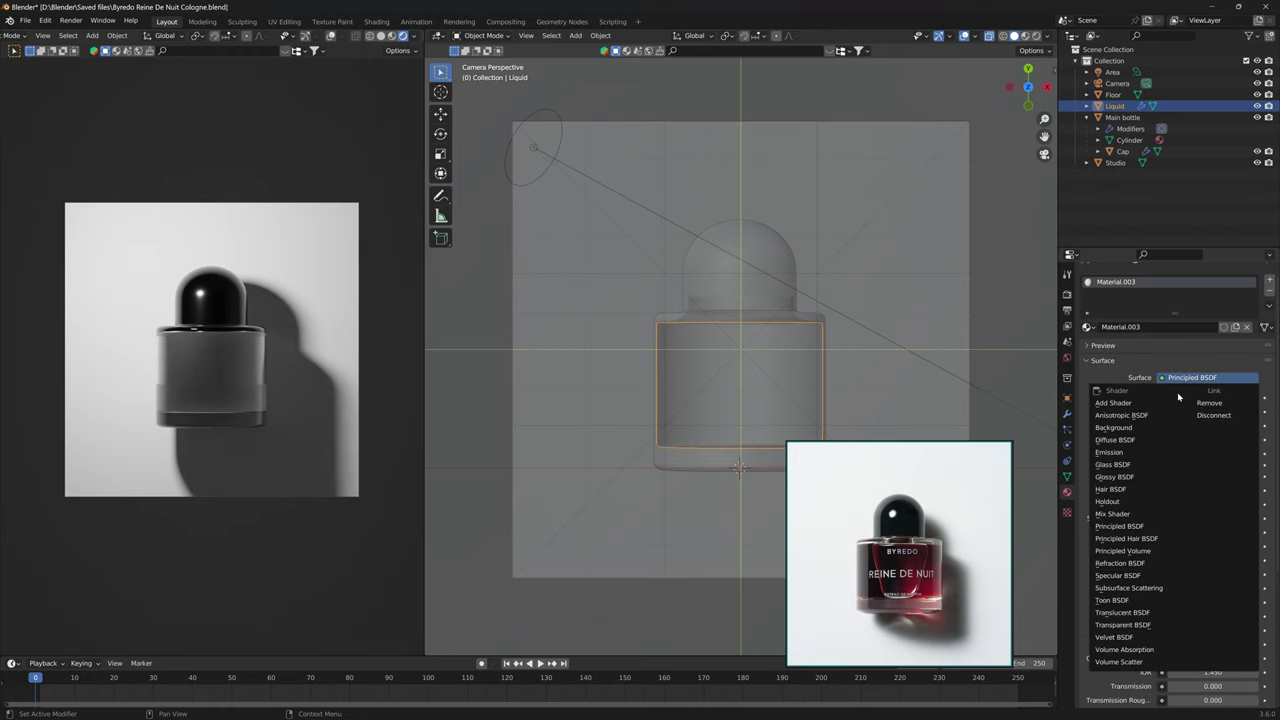
pyautogui.click(1146, 656)
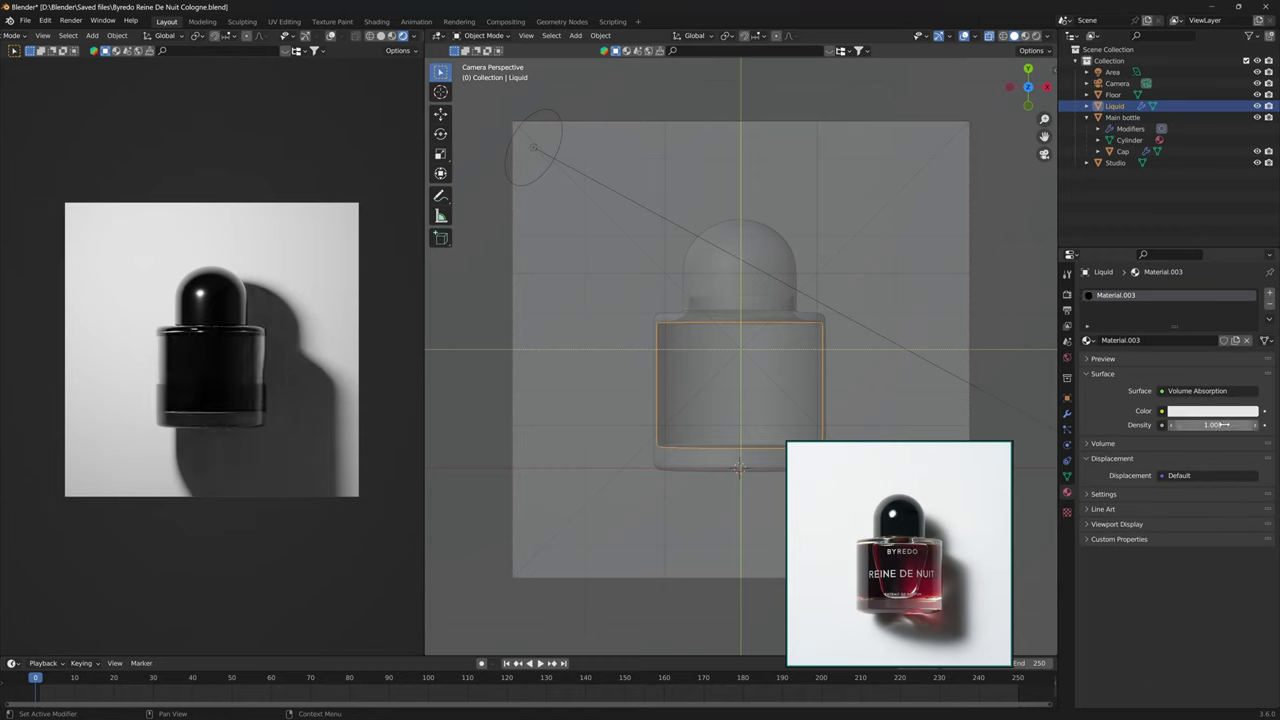
# Set the Volume Absorption density of the Liquid's material to 0.010.
pyautogui.moveTo(1224, 425); pyautogui.dragTo(1124, 425)
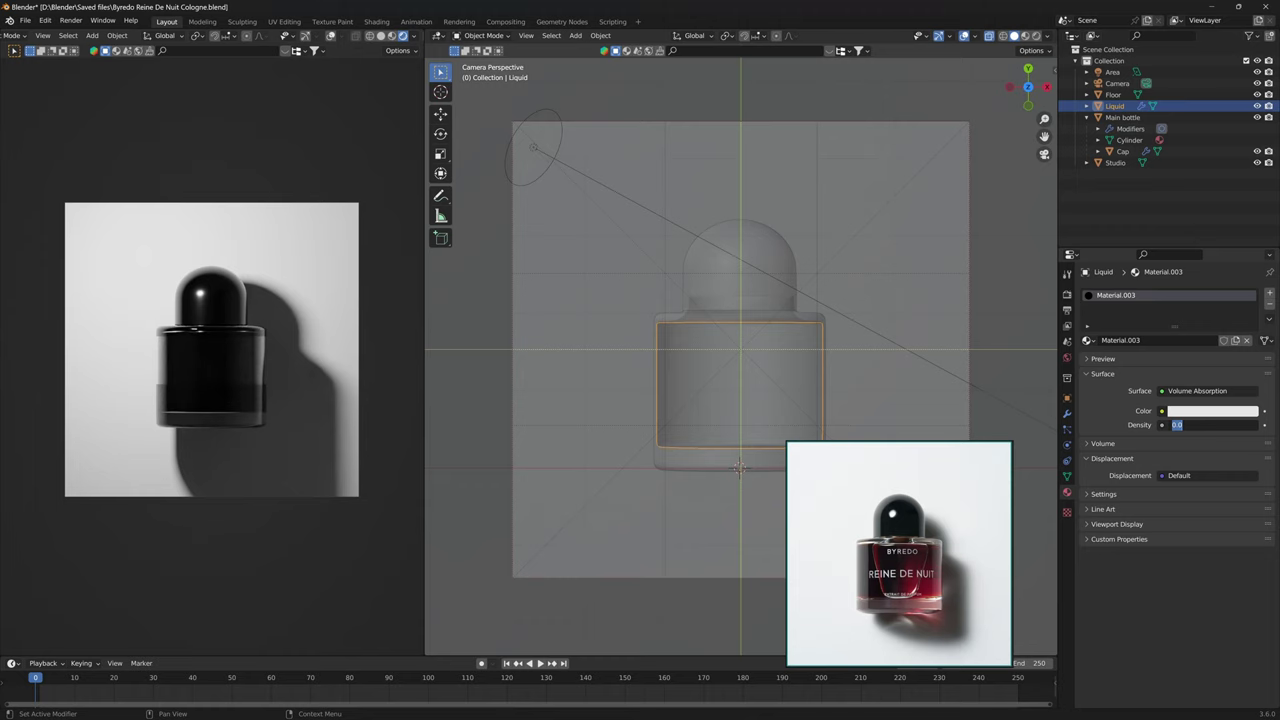
pyautogui.write('1')
pyautogui.press('Return')
# Try to scale the Liquid down very slightly inside the bottle, to about 0.997 of its size.
pyautogui.scroll(4, 814, 351)
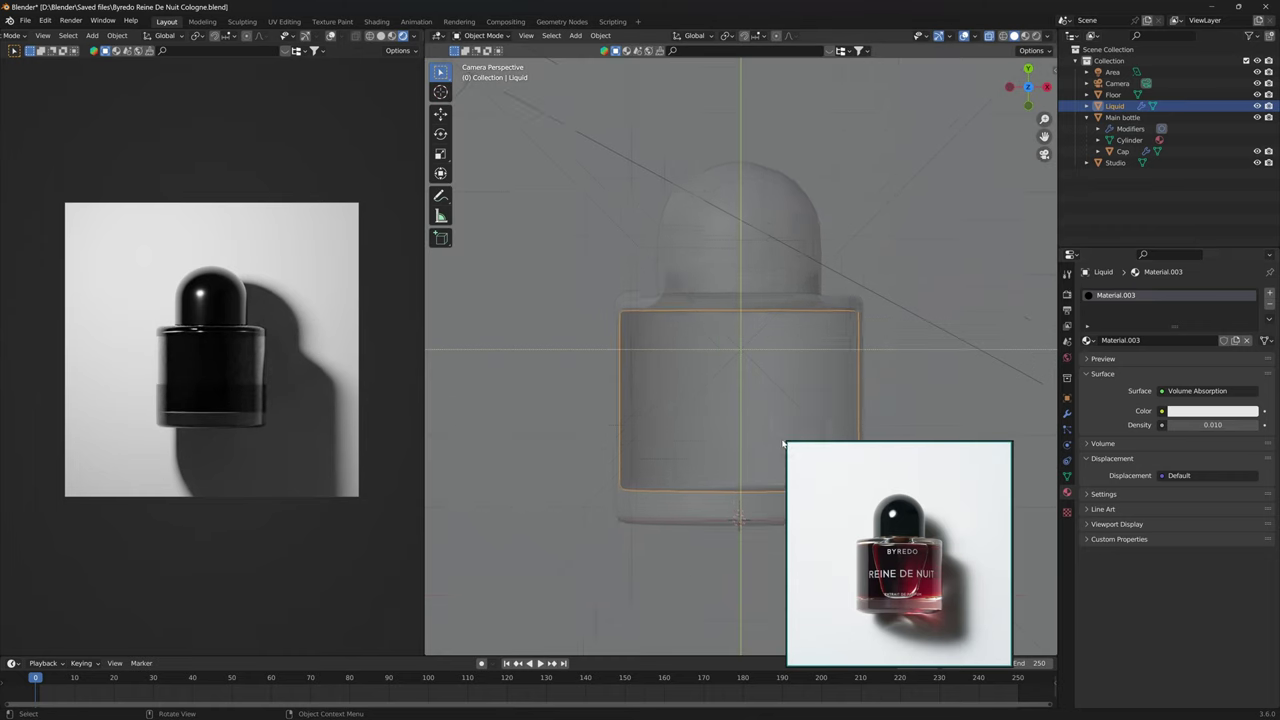
pyautogui.press('s')
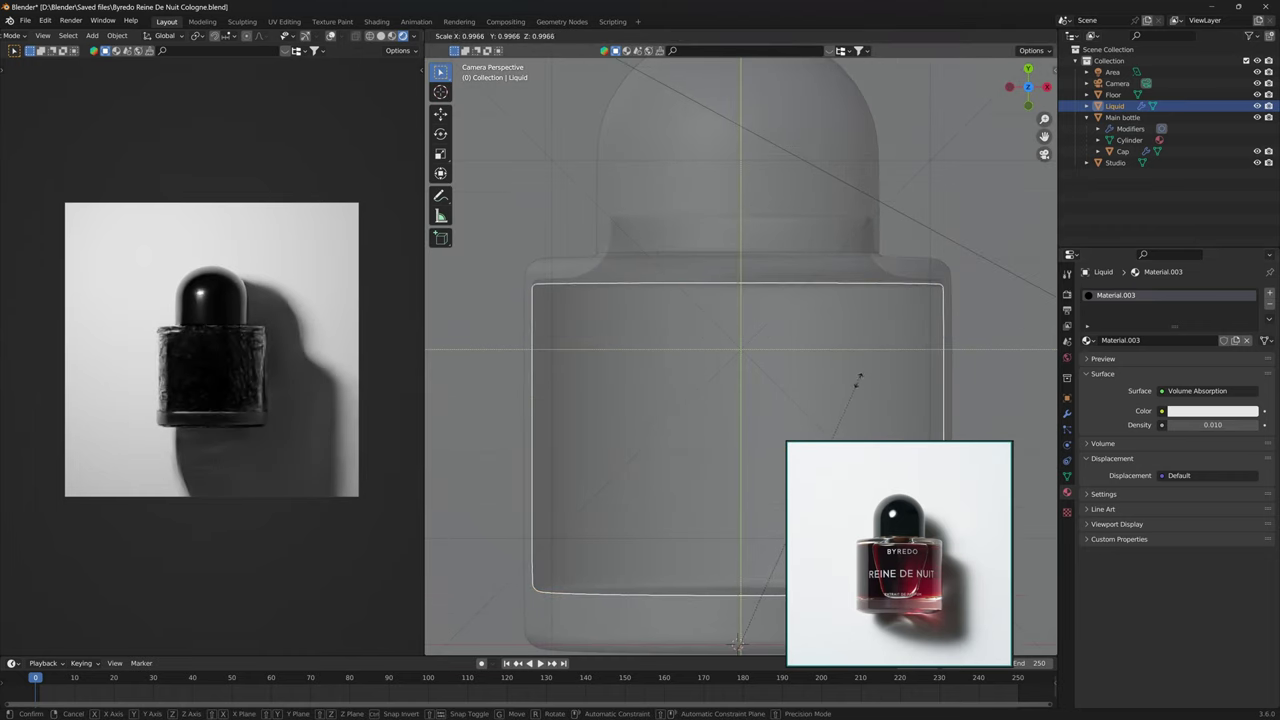
pyautogui.click(863, 377)
pyautogui.scroll(-3, 830, 377)
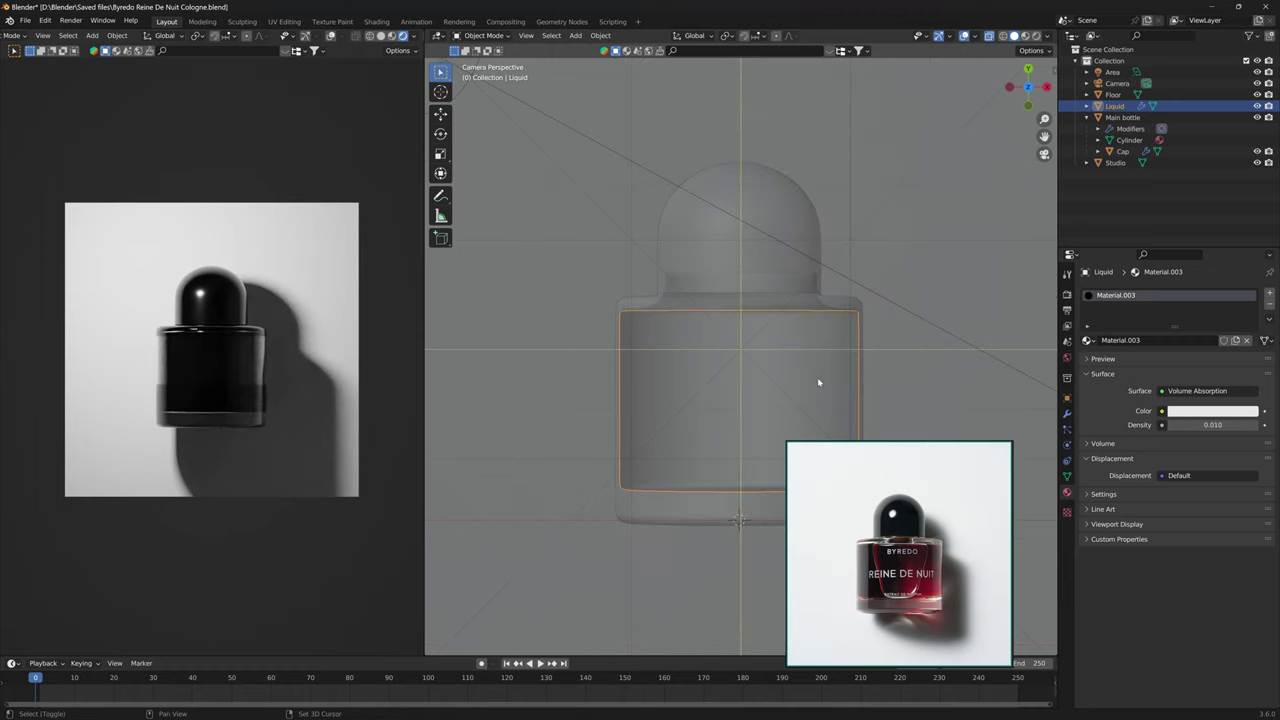
pyautogui.keyDown('shift'); pyautogui.moveTo(818, 382); pyautogui.dragTo(777, 376, button='middle'); pyautogui.keyUp('shift')
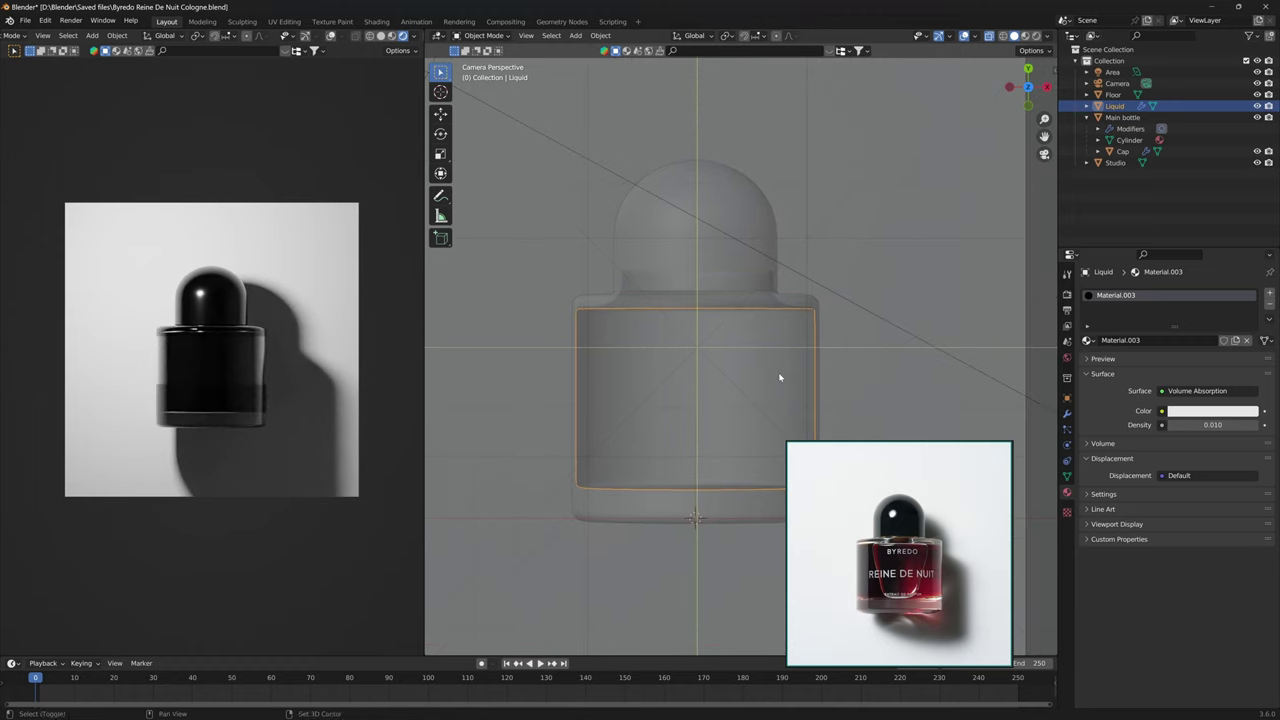
# Recentre the Liquid's origin on its geometry and scale the Liquid down inside the bottle to about 0.976.
pyautogui.rightClick(777, 378)
pyautogui.moveTo(765, 412)
pyautogui.click(838, 425)
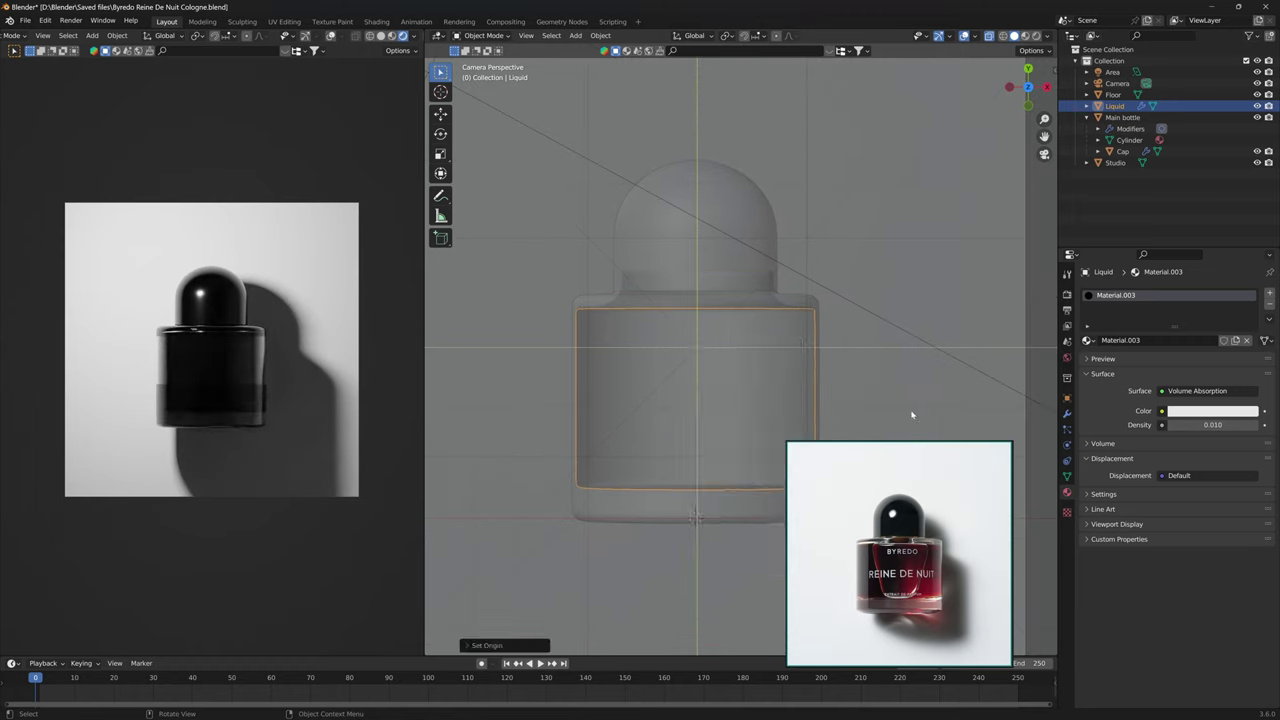
pyautogui.press('s')
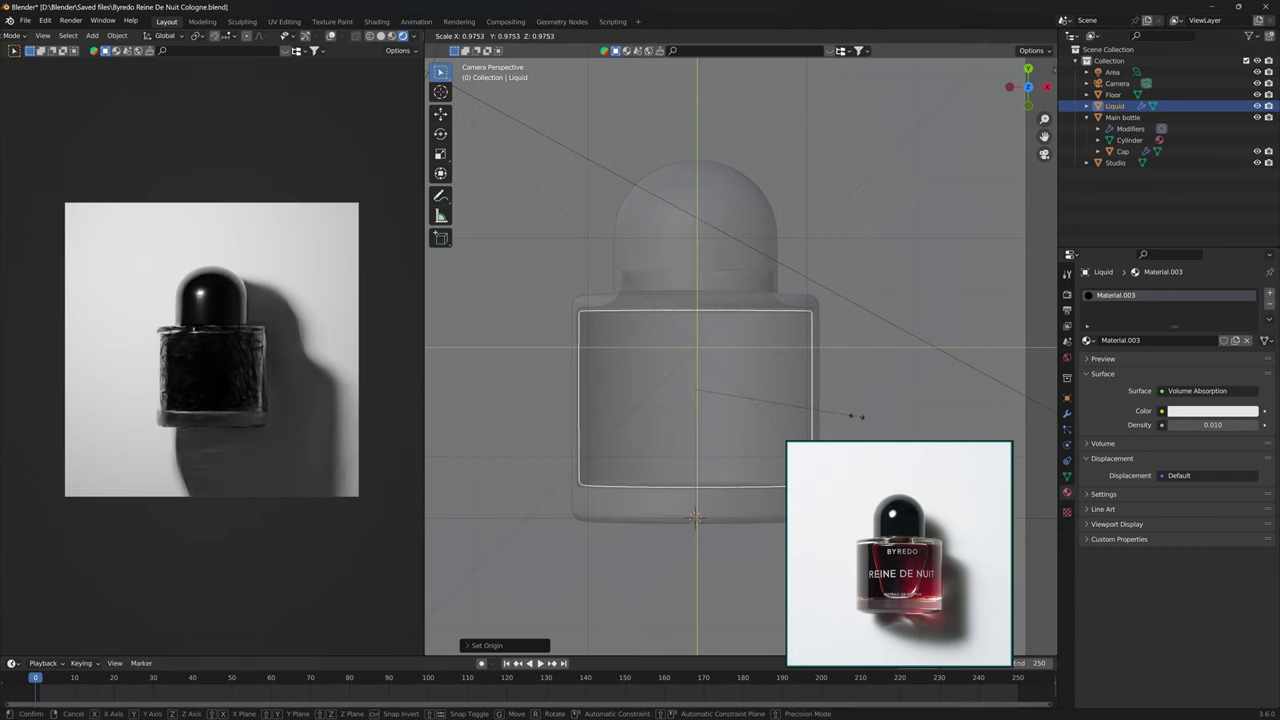
pyautogui.click(841, 412)
pyautogui.scroll(2, 703, 378)
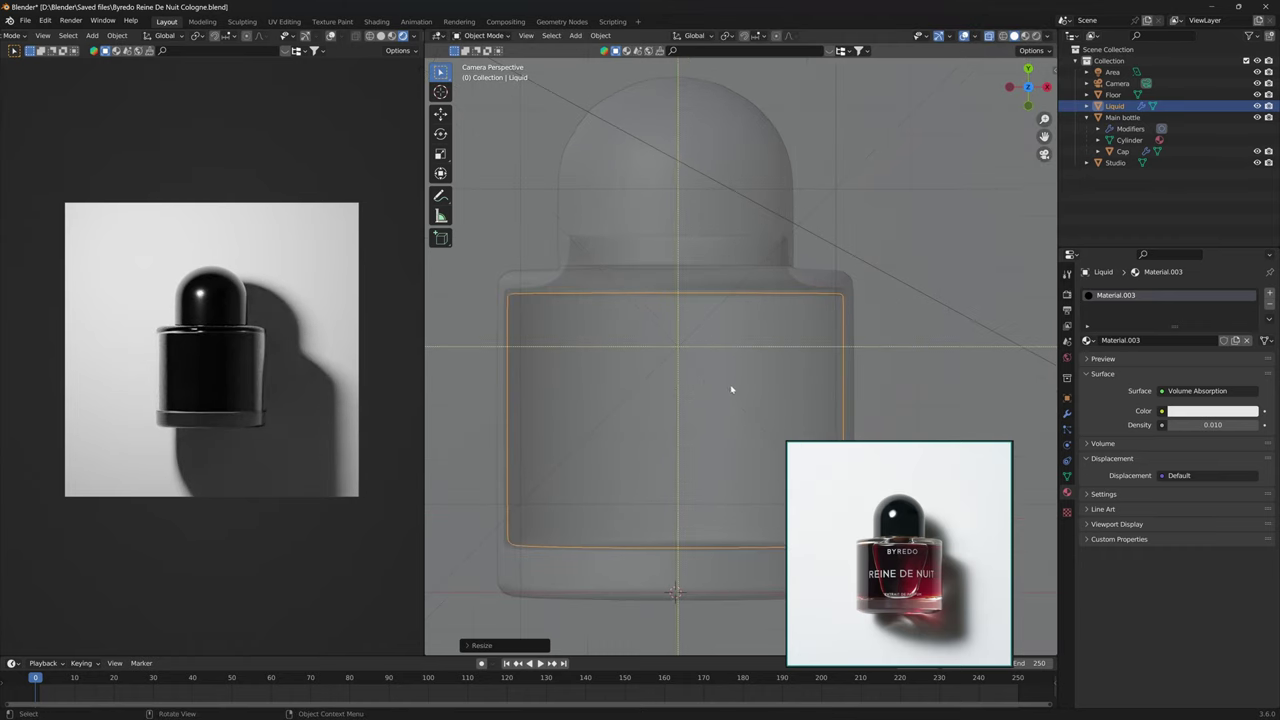
# Enable Receive Shadow Caustics for the Liquid and toggle the same option for the Floor.
pyautogui.click(1067, 399)
pyautogui.scroll(-3, 1180, 614)
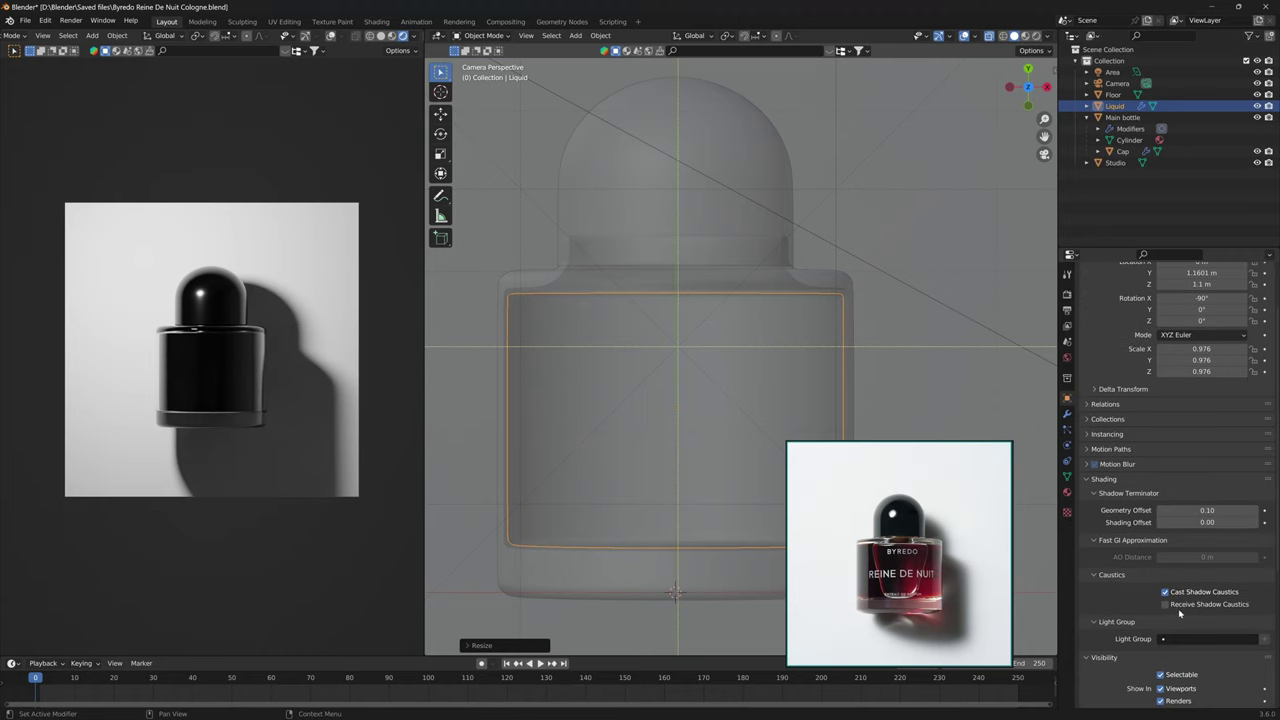
pyautogui.click(1170, 605)
pyautogui.click(926, 366)
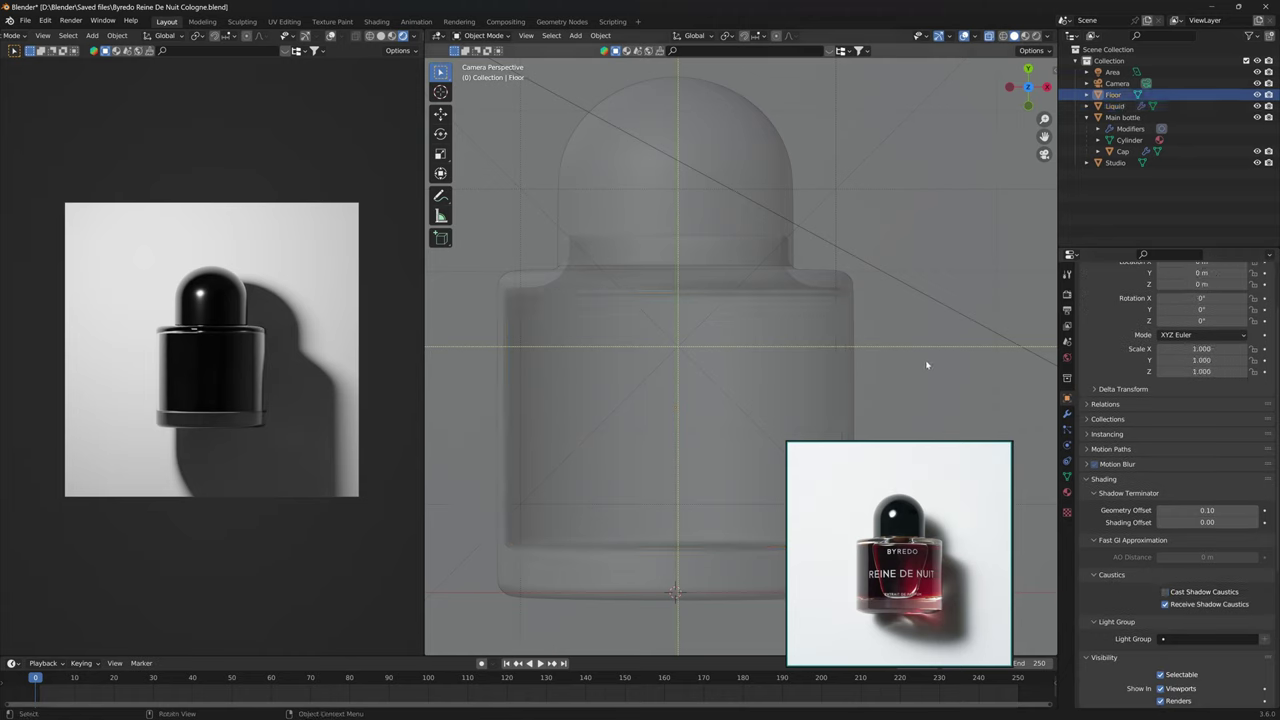
pyautogui.click(1205, 605)
# Select the main bottle and enable Receive Shadow Caustics for it.
pyautogui.click(757, 369)
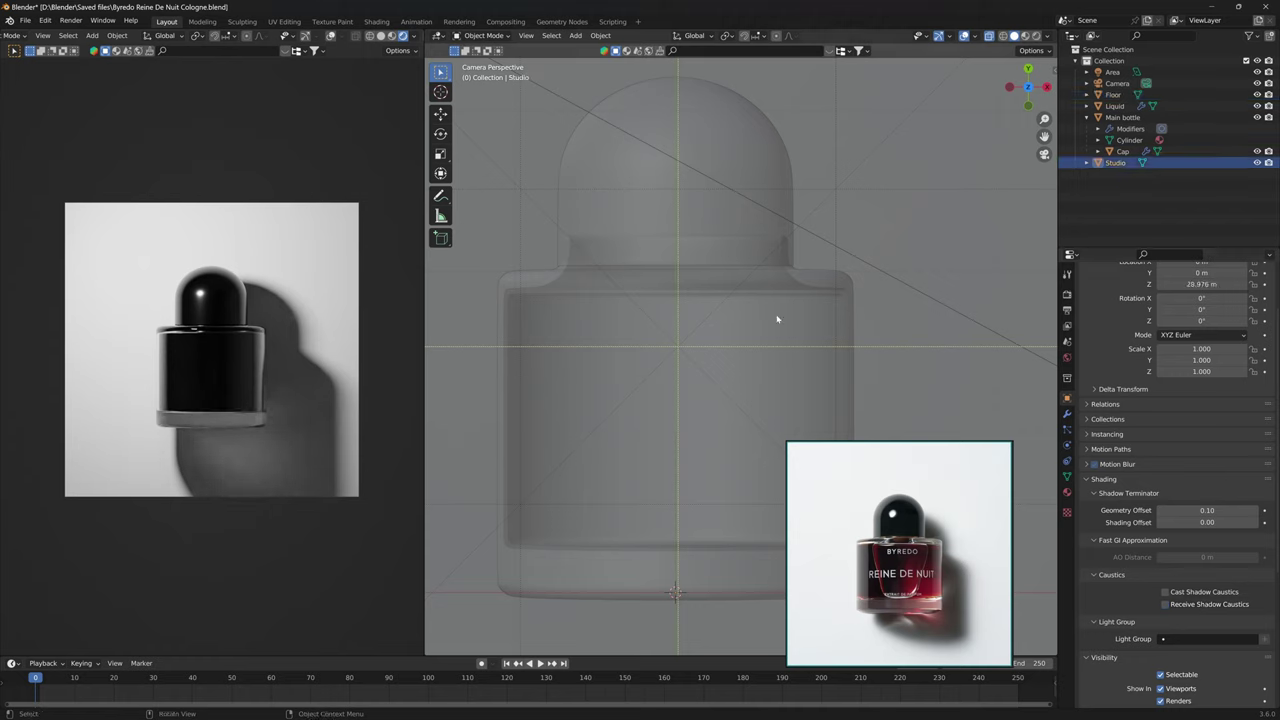
pyautogui.click(777, 319)
pyautogui.click(785, 297)
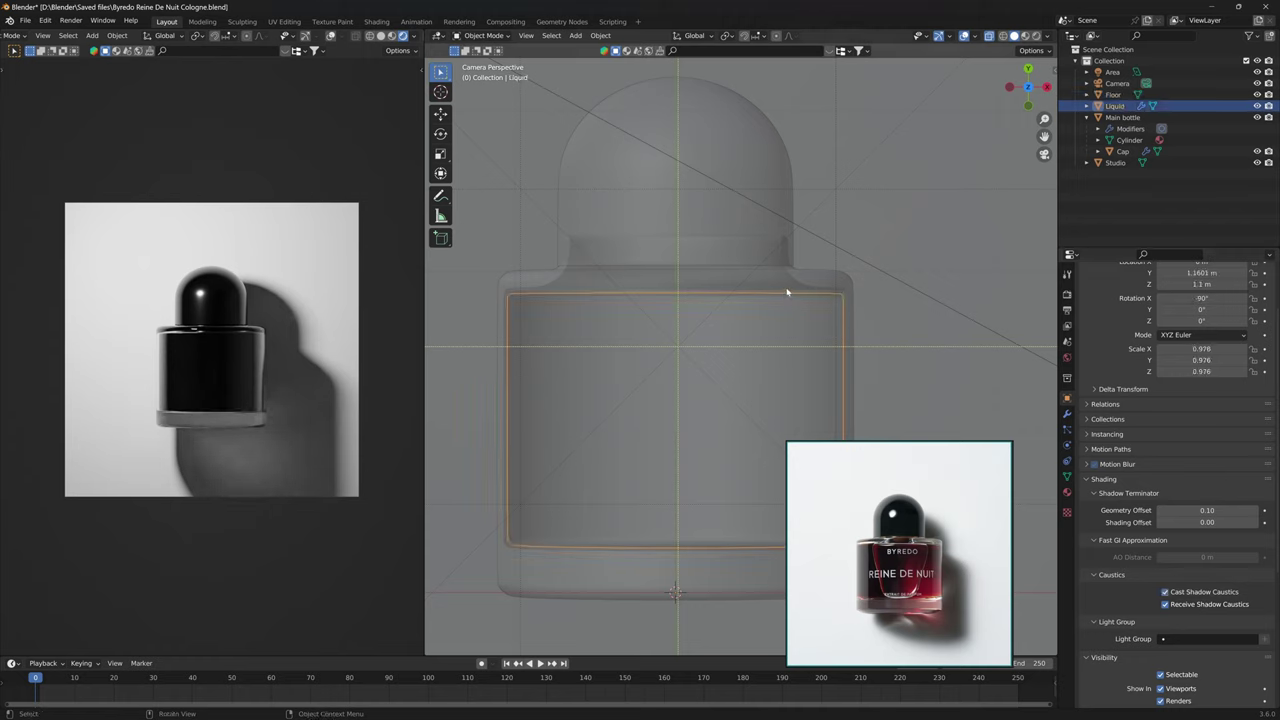
pyautogui.click(787, 292)
pyautogui.click(1190, 604)
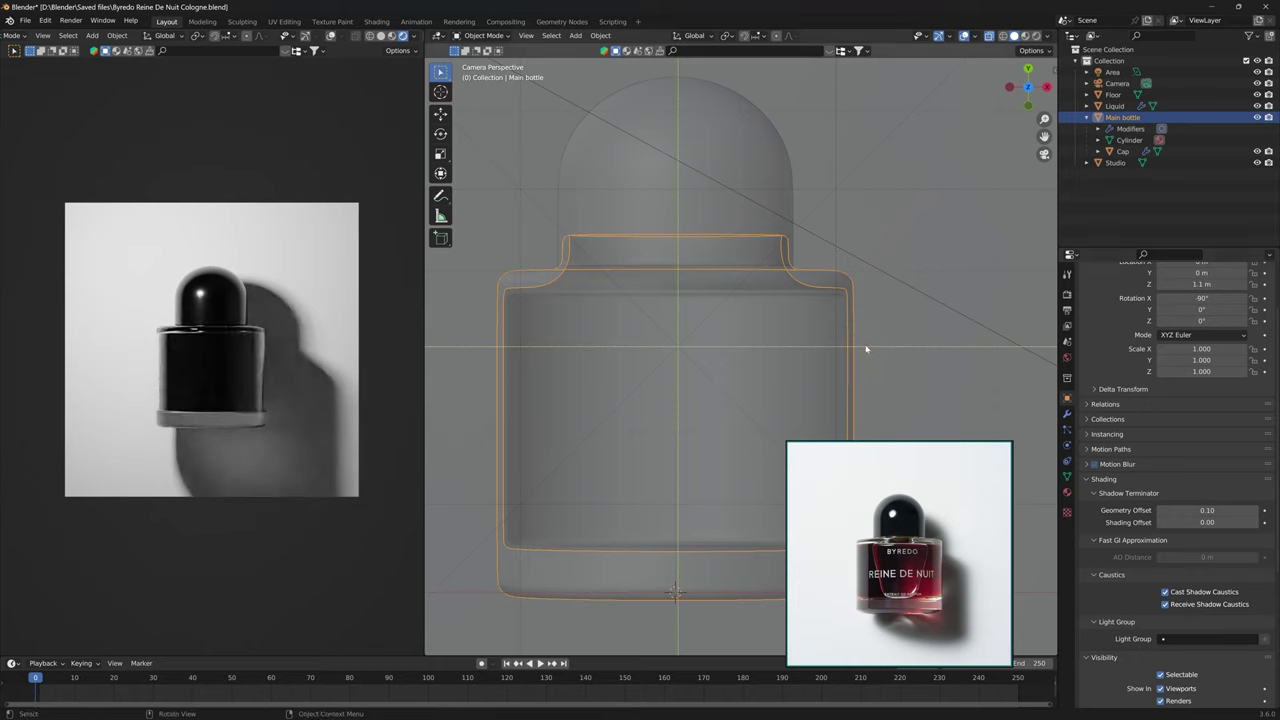
pyautogui.click(1213, 605)
# Select the Liquid and show its material nodes in a Shader Editor split off above the 3D viewport.
pyautogui.click(920, 329)
pyautogui.click(749, 354)
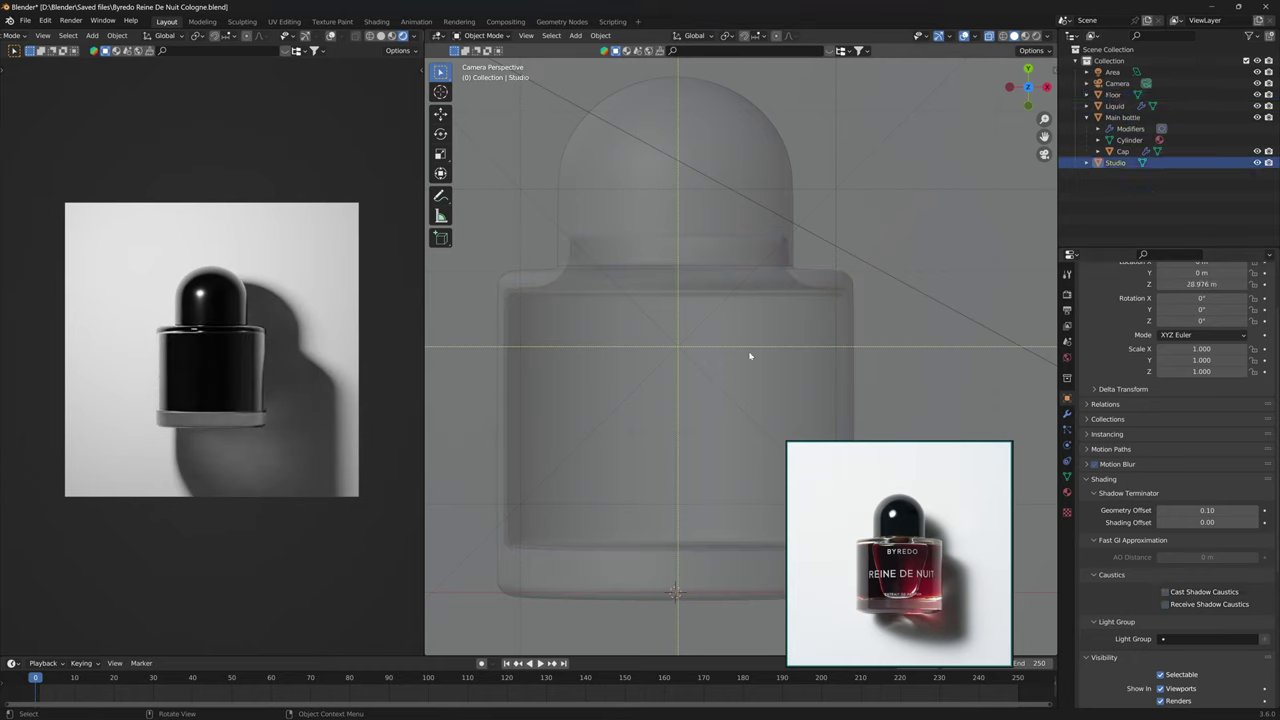
pyautogui.click(749, 354)
pyautogui.click(749, 354)
pyautogui.click(1067, 492)
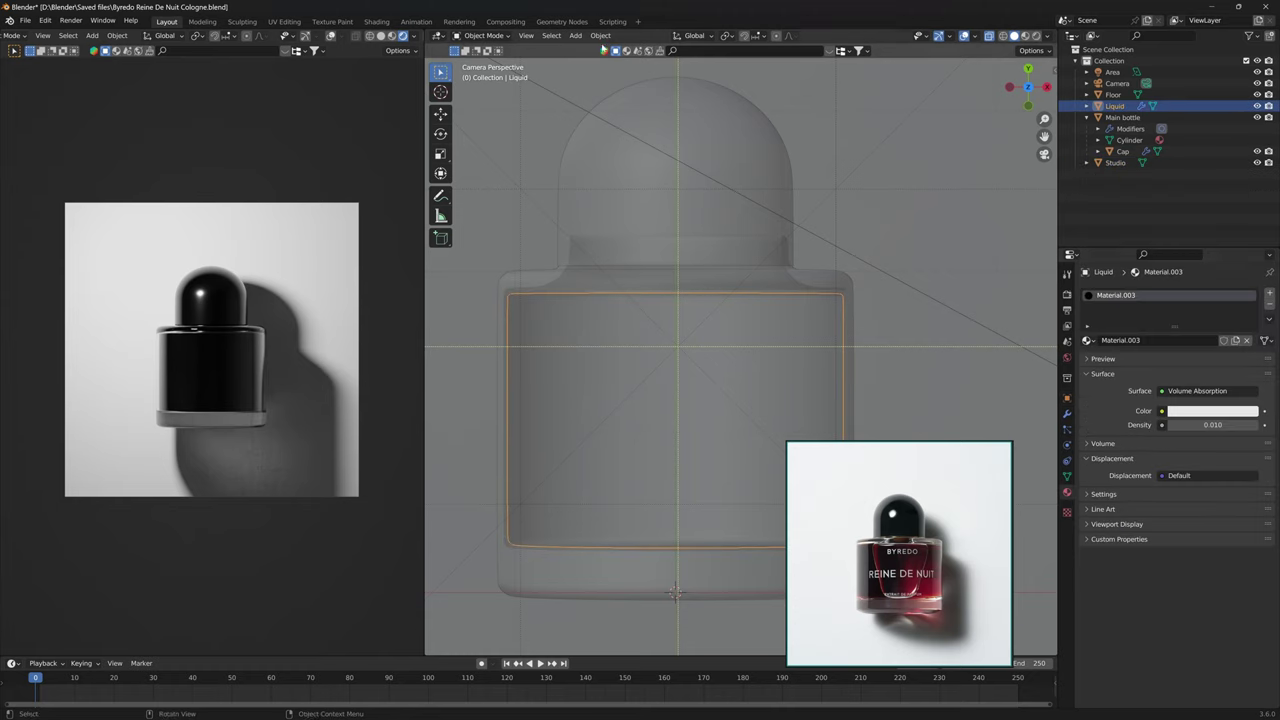
pyautogui.moveTo(426, 34); pyautogui.dragTo(430, 347)
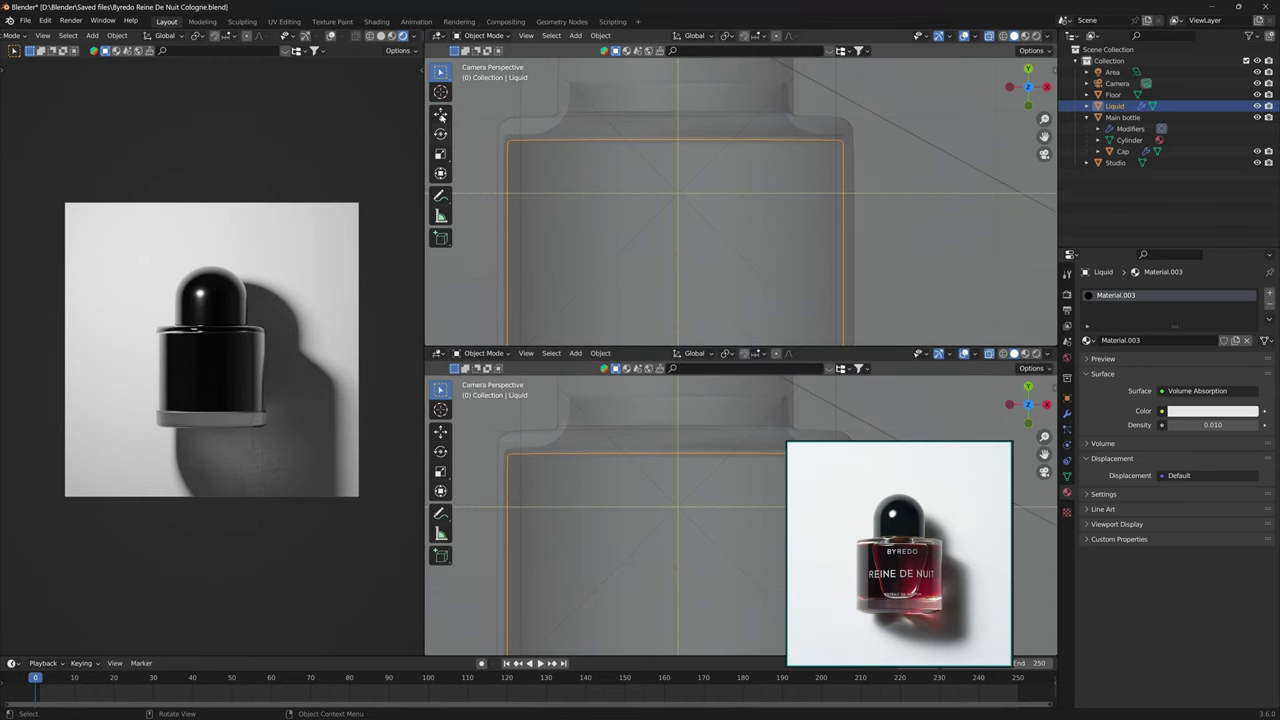
pyautogui.click(440, 36)
pyautogui.click(485, 141)
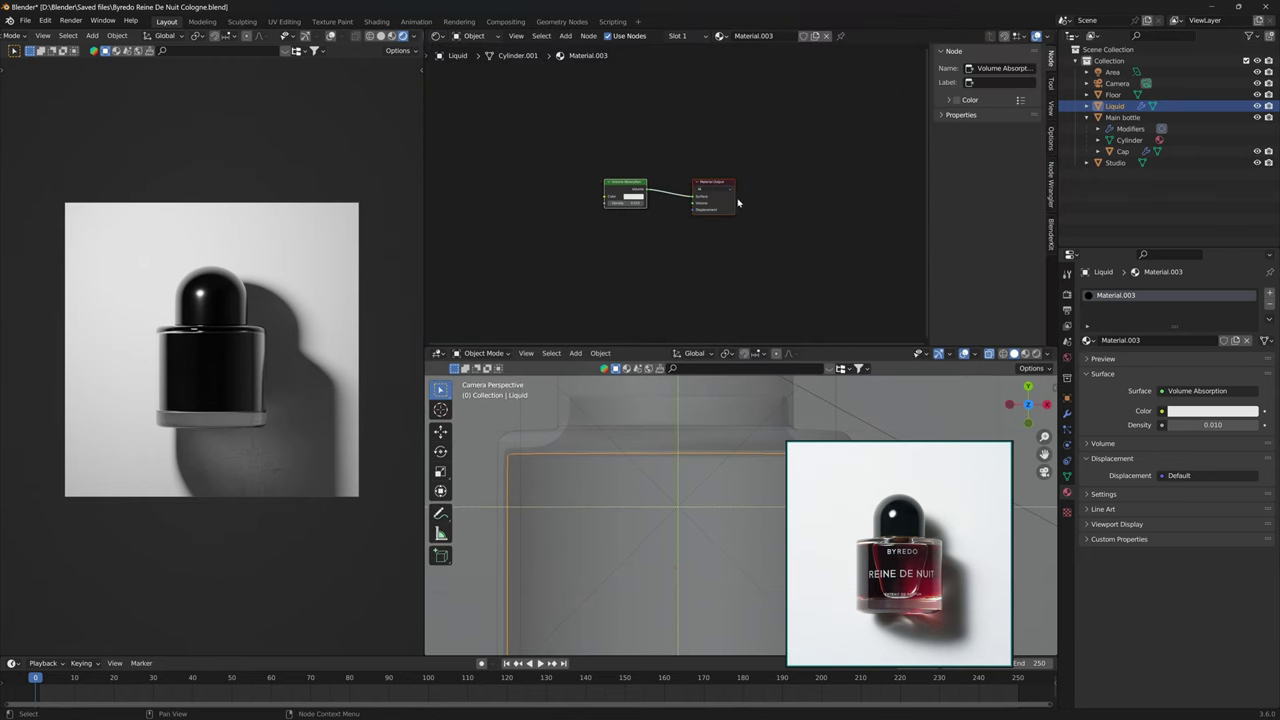
# Reconnect the Volume Absorption node to the Volume input of the Material Output and save the file.
pyautogui.scroll(4, 718, 205)
pyautogui.moveTo(716, 200); pyautogui.dragTo(716, 216)
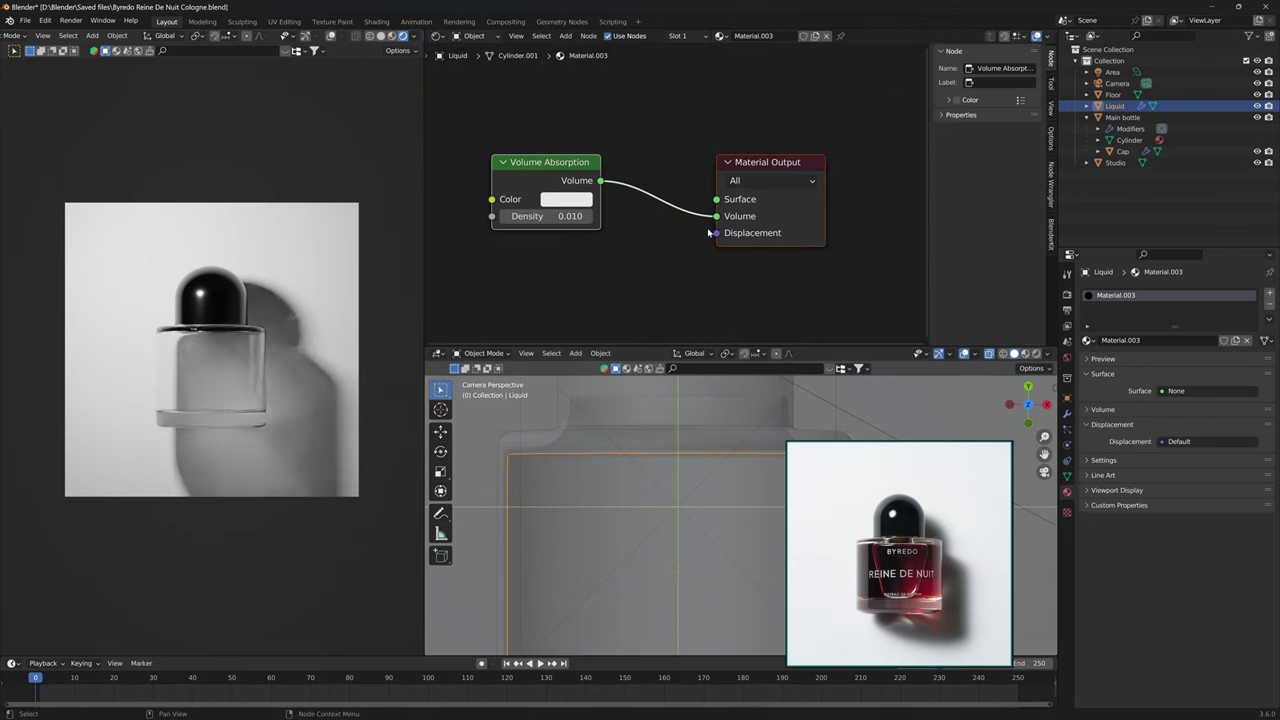
pyautogui.hotkey('ctrl', 's')
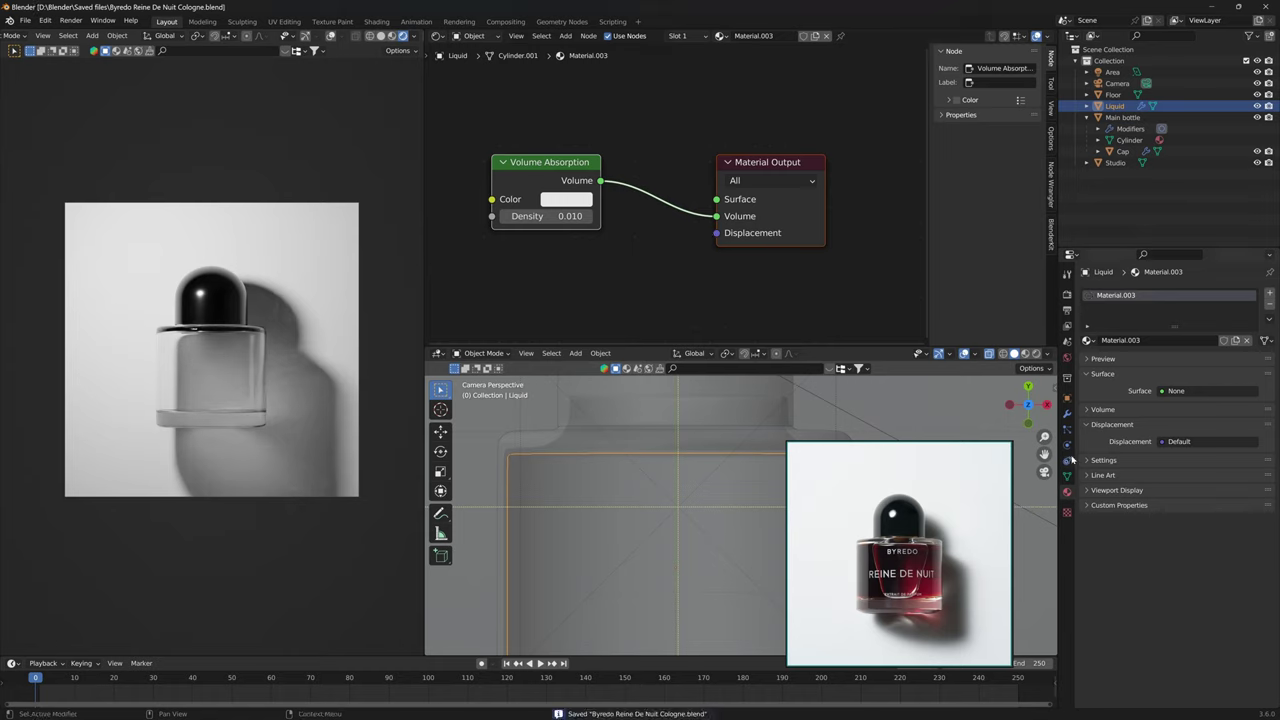
# Sample the liquid's red from the reference photo as the Volume Absorption colour of the Liquid's material.
pyautogui.click(1092, 360)
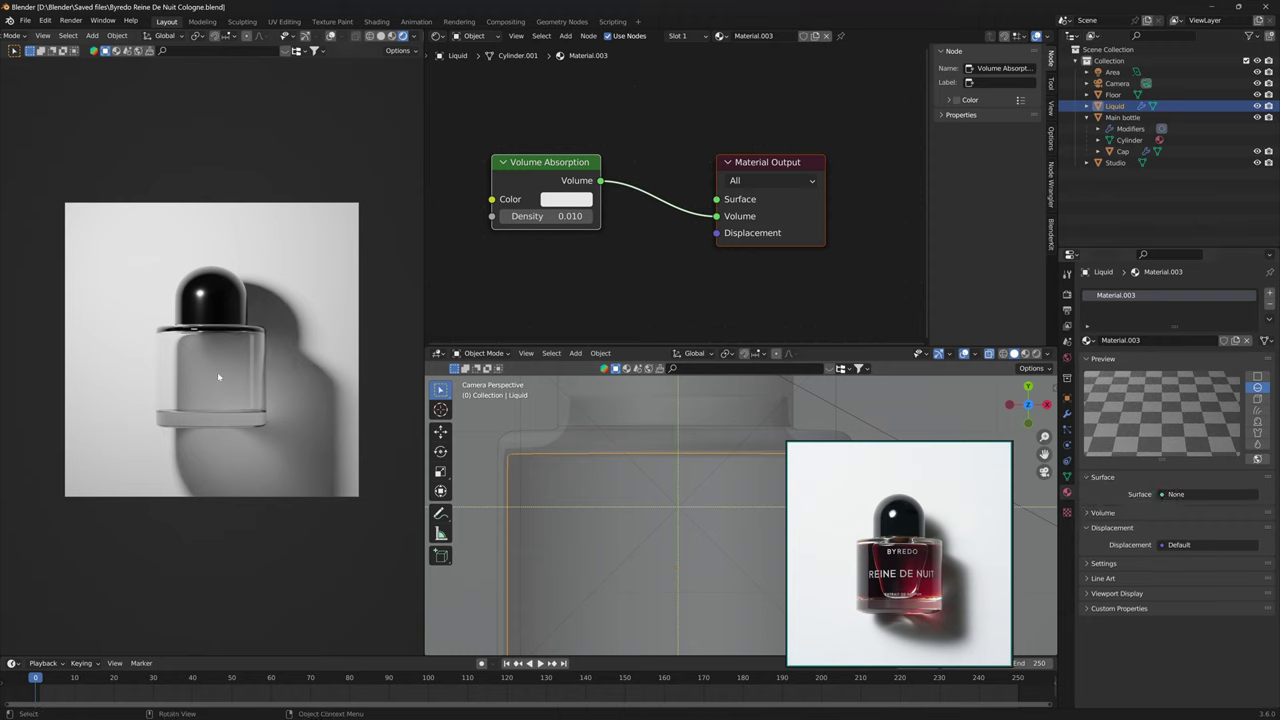
pyautogui.scroll(-2, 710, 529)
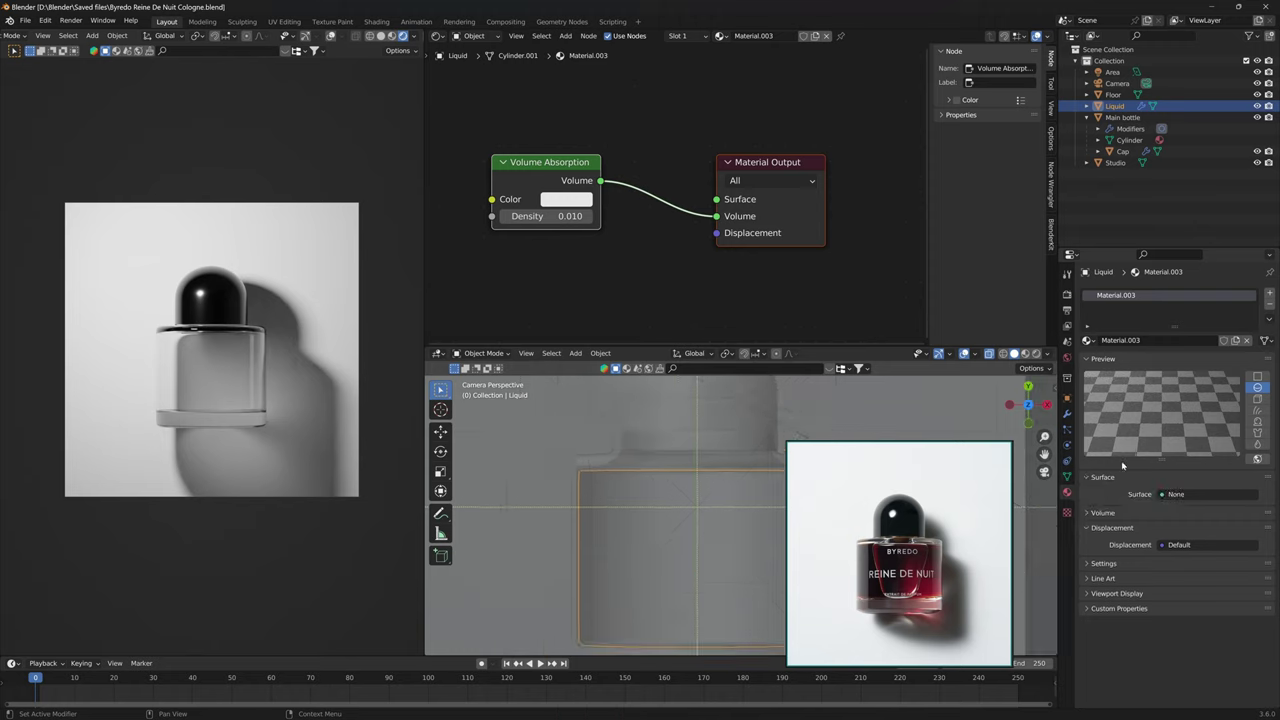
pyautogui.click(1112, 512)
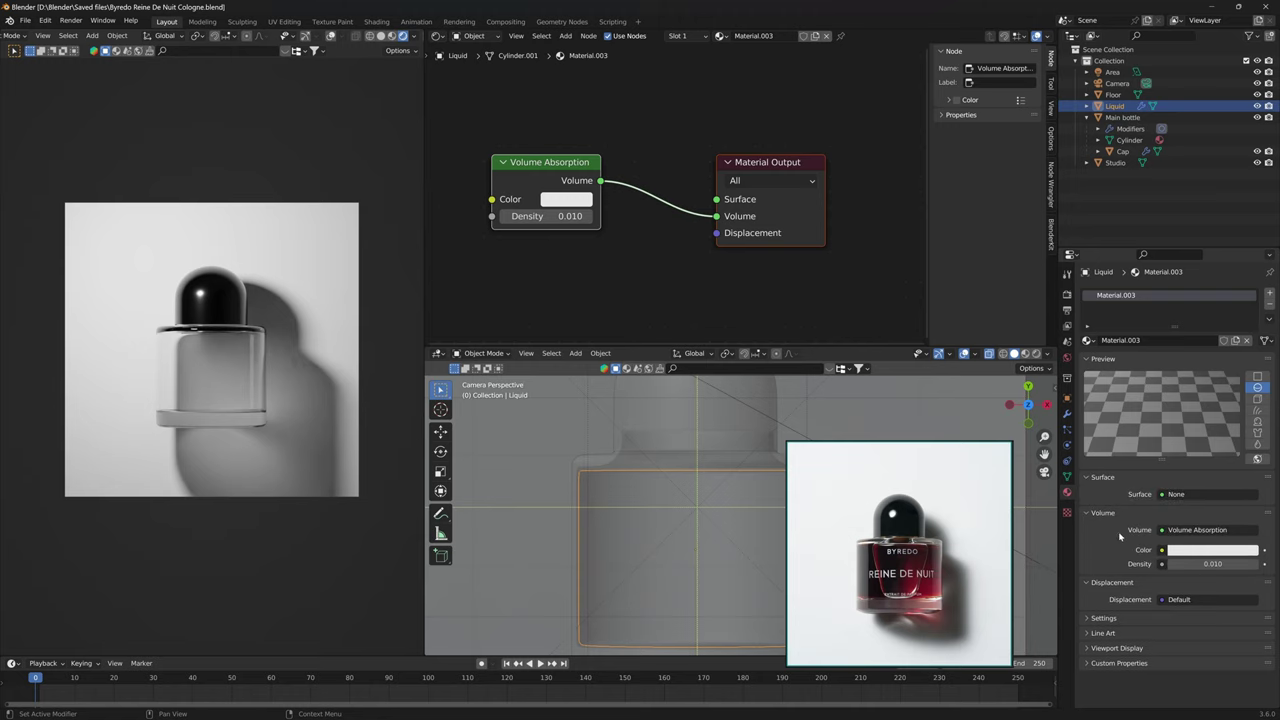
pyautogui.click(1196, 550)
pyautogui.click(1245, 500)
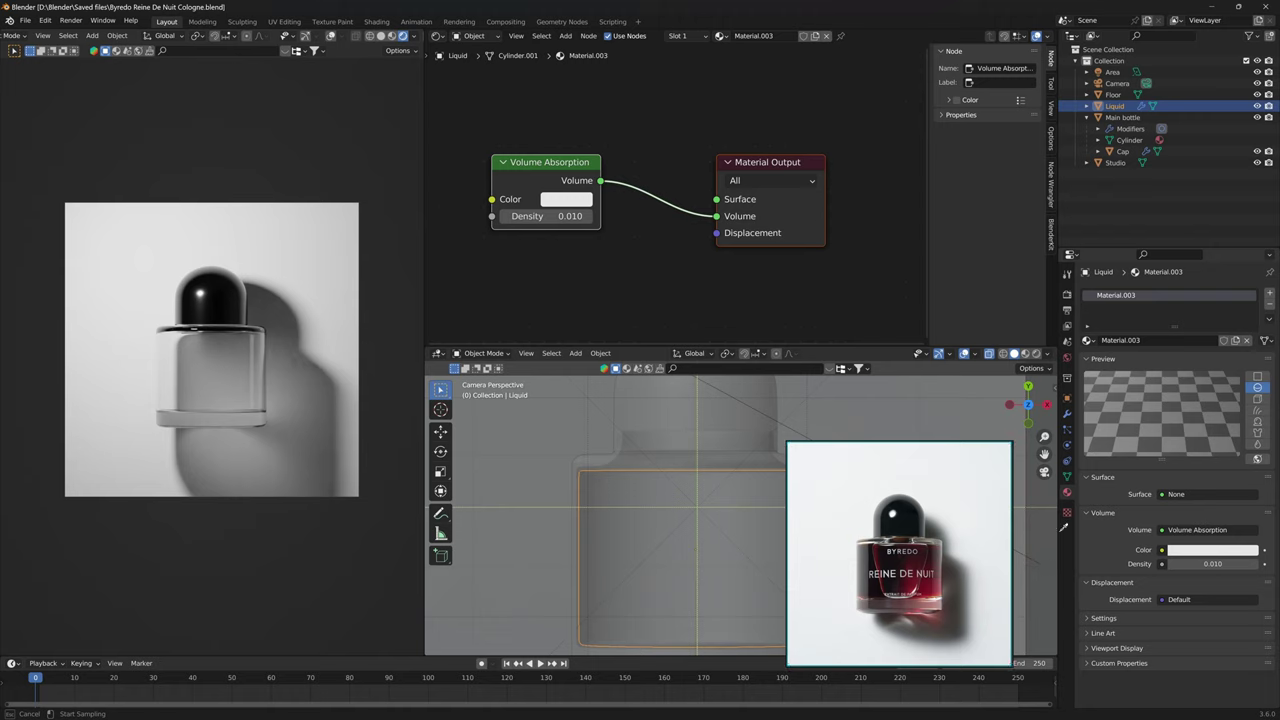
pyautogui.click(1067, 492)
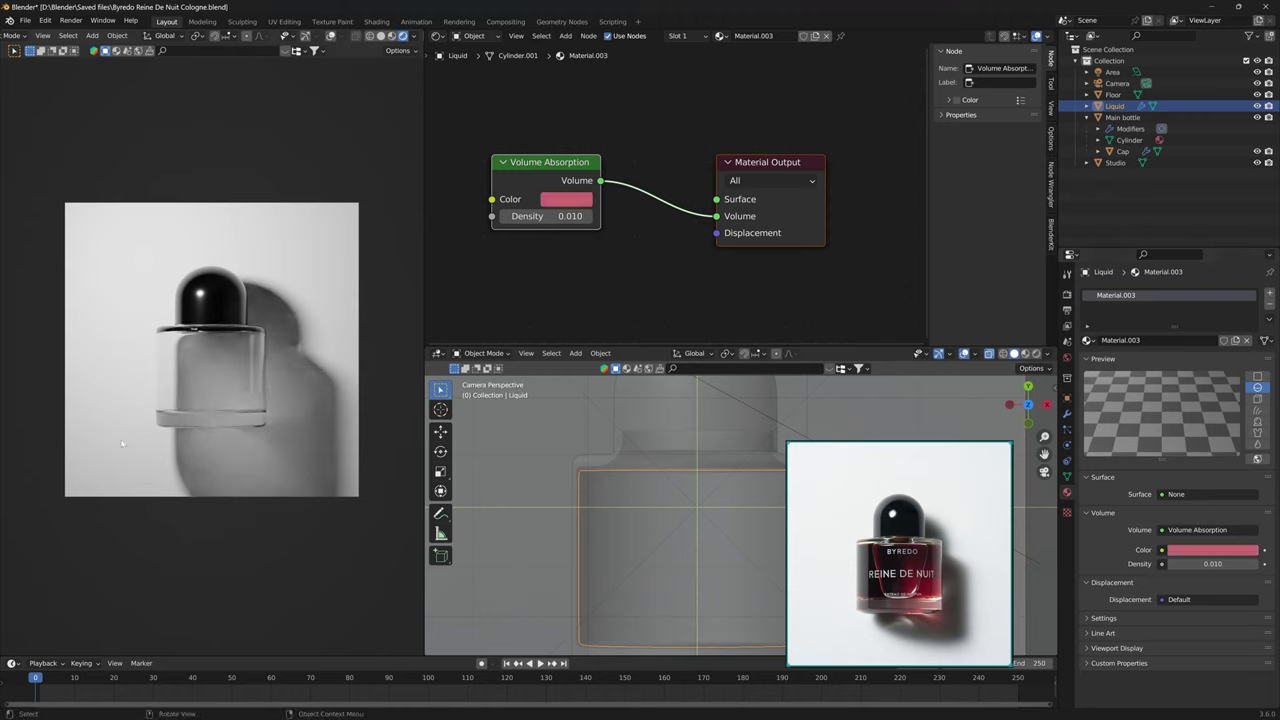
# Set the Volume Absorption density to 1.000, enlarge the rendered camera view and save the file.
pyautogui.hotkey('shift', 'Home')
pyautogui.click(565, 216)
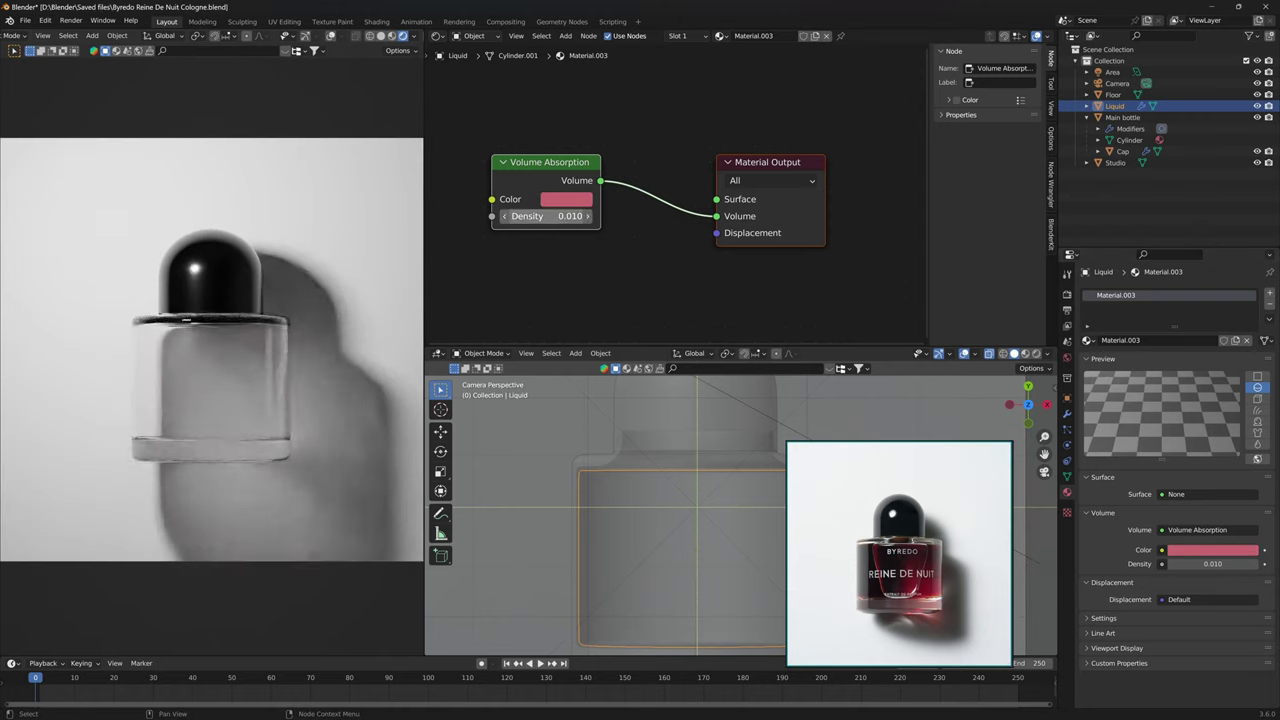
pyautogui.write('1')
pyautogui.press('Return')
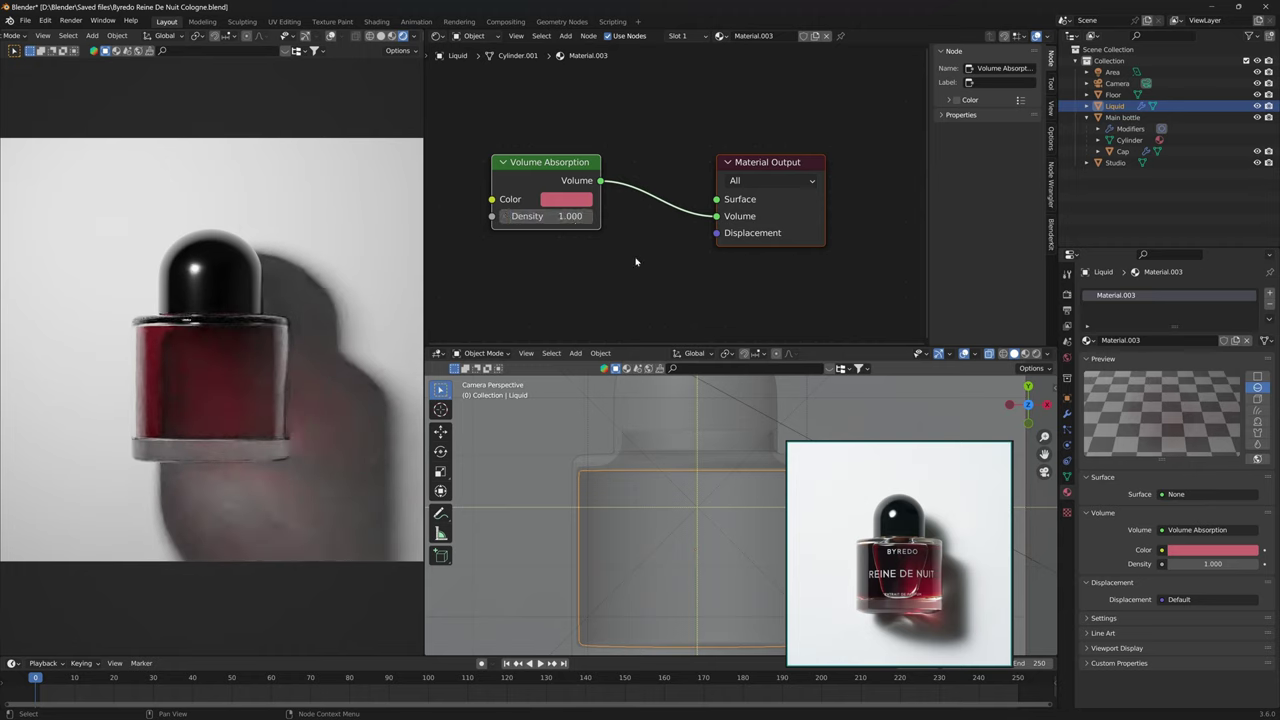
pyautogui.hotkey('ctrl', 's')
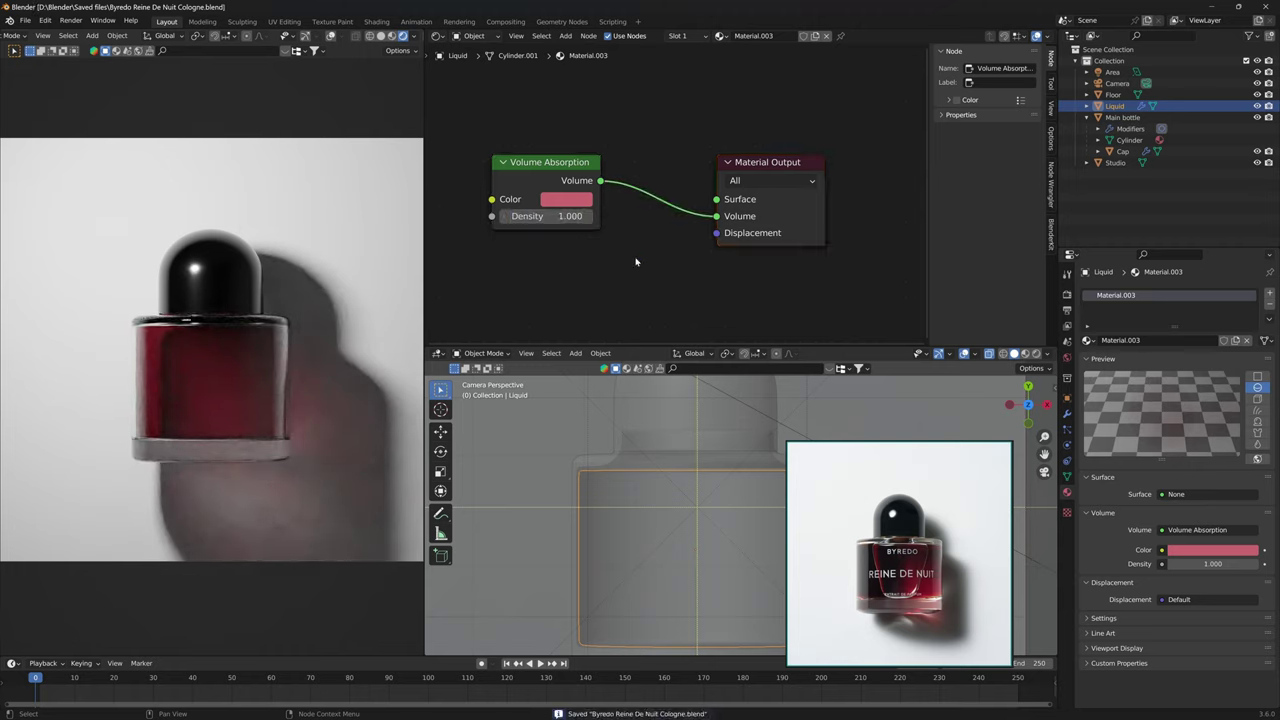
# Try Principled Volume as the Liquid's volume shader and return to Volume Absorption.
pyautogui.click(1218, 530)
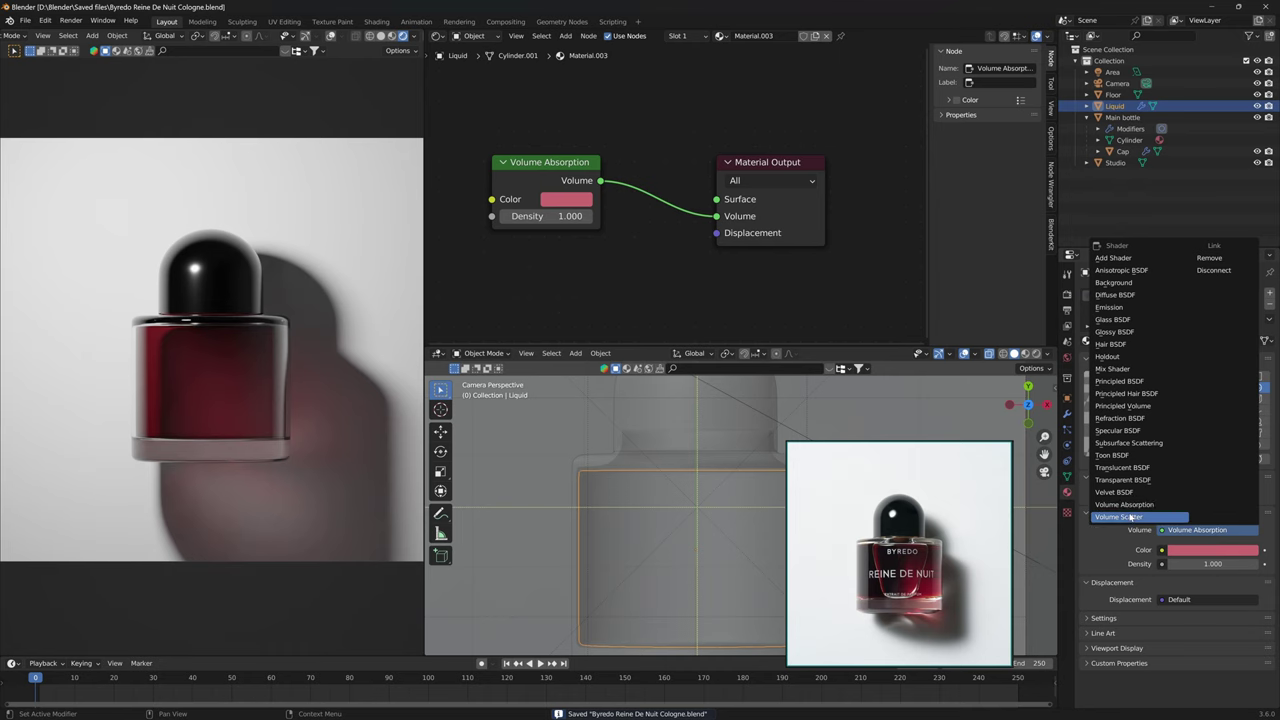
pyautogui.click(1222, 521)
pyautogui.click(1231, 530)
pyautogui.click(1180, 505)
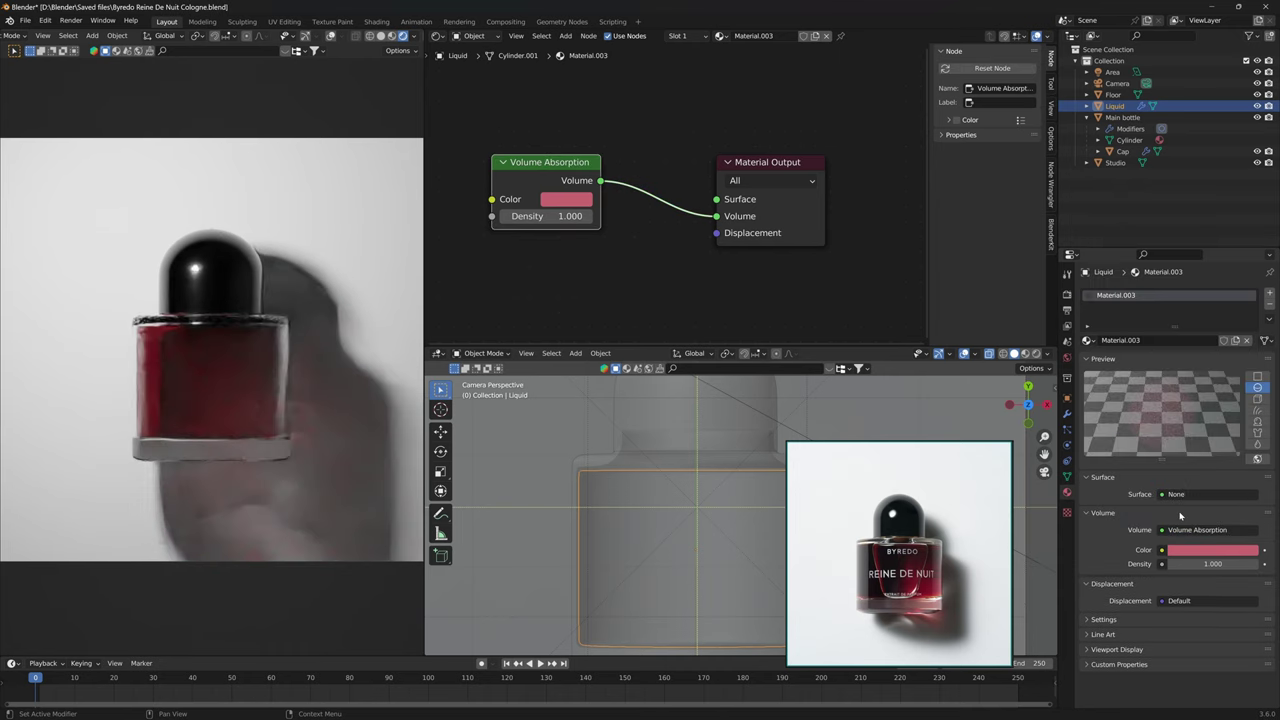
pyautogui.click(1212, 530)
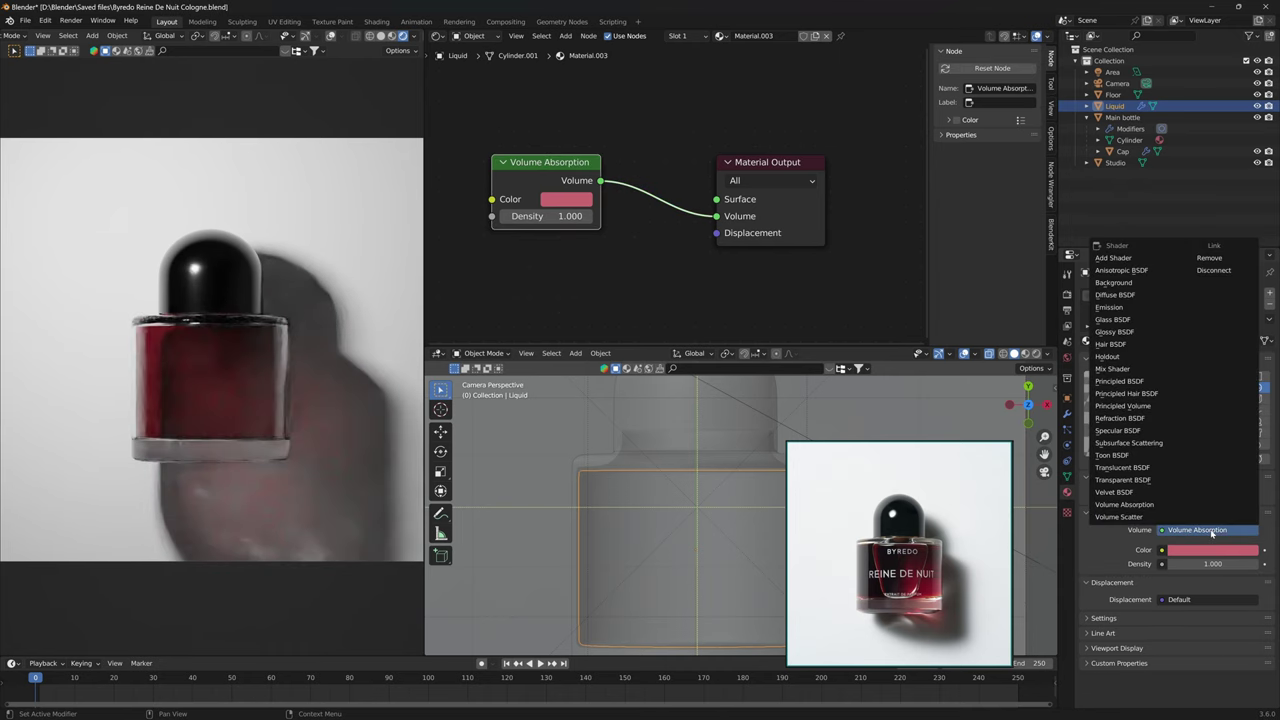
pyautogui.click(1150, 406)
pyautogui.click(1215, 531)
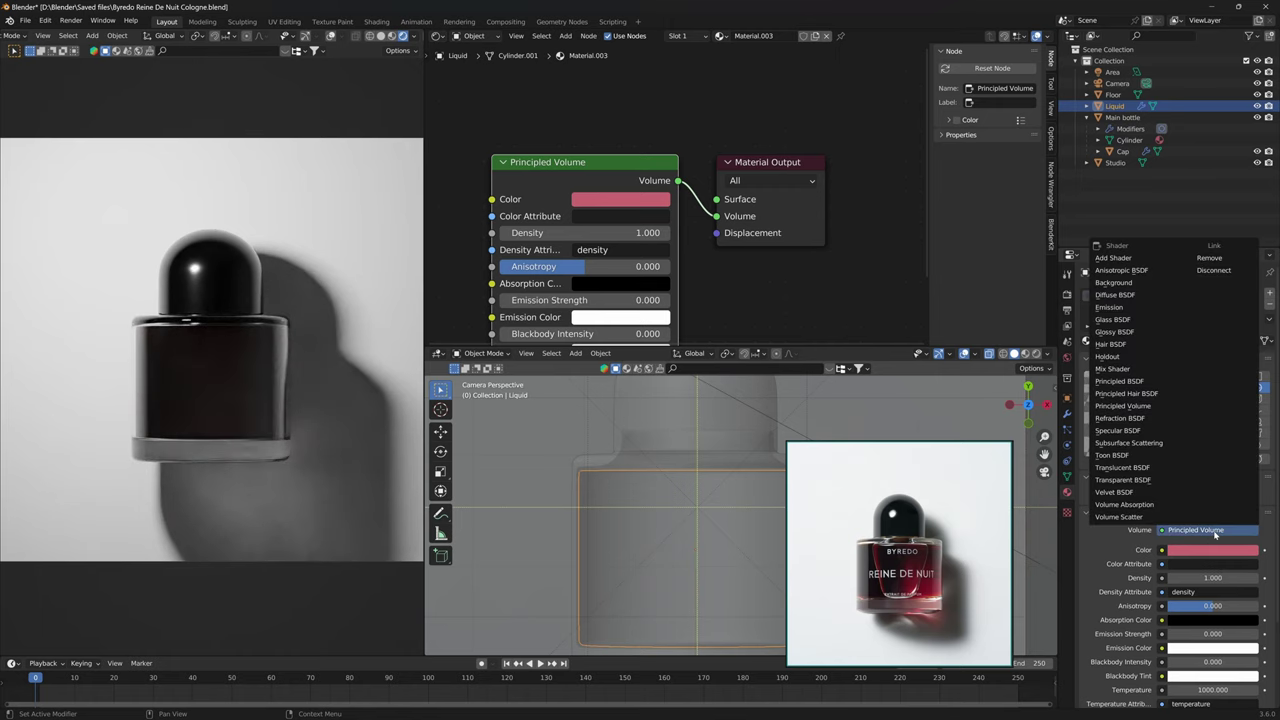
pyautogui.click(1135, 505)
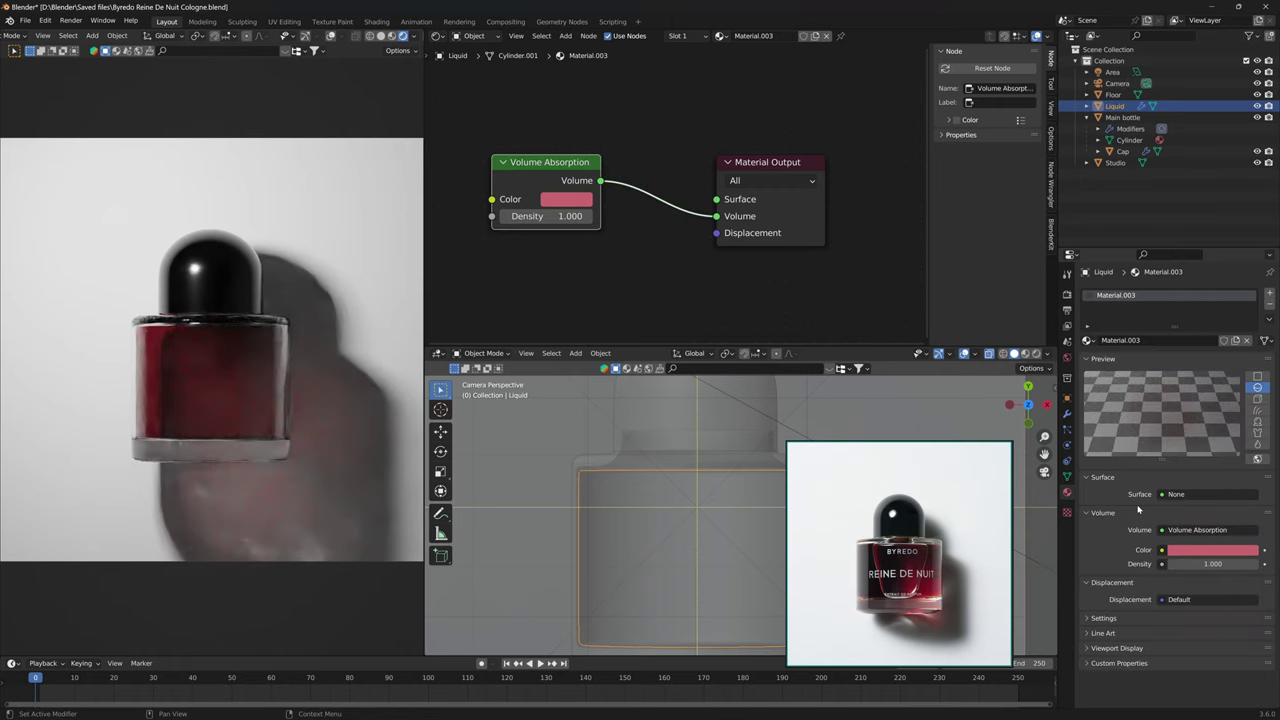
# Try a Volume Absorption density of 2 for the Liquid and return it to 1.
pyautogui.click(1220, 564)
pyautogui.write('2')
pyautogui.press('Return')
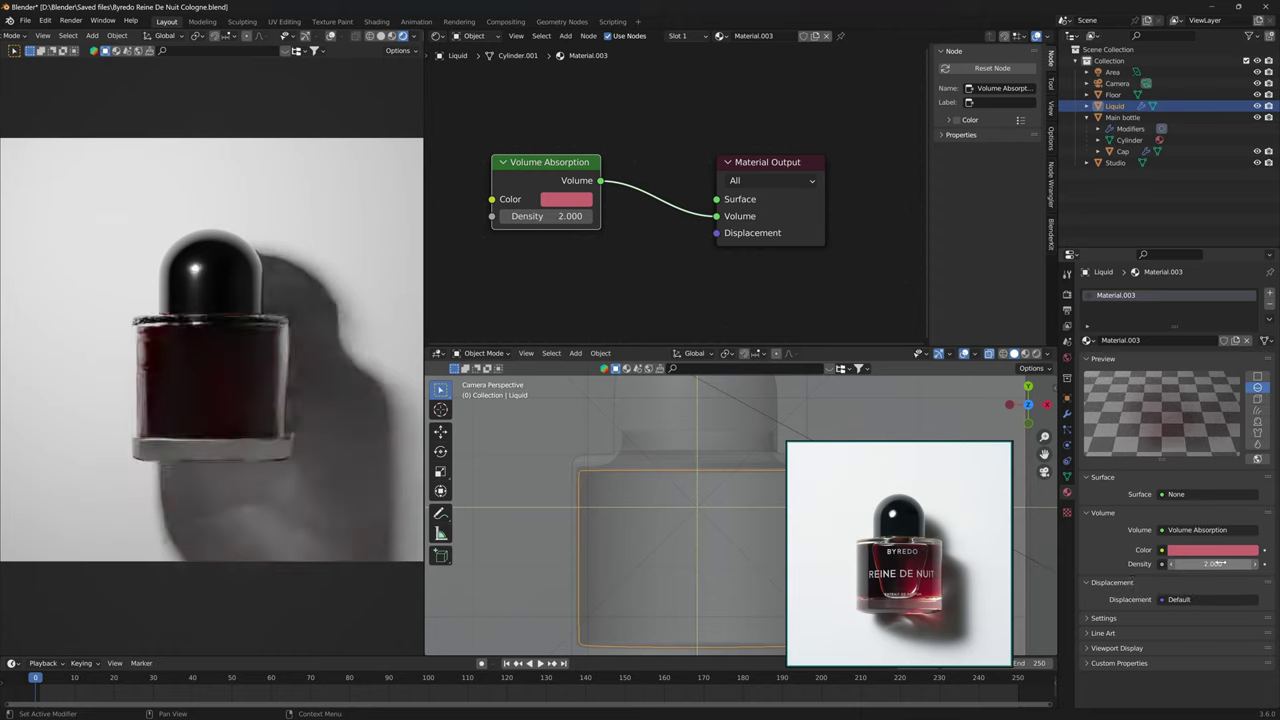
pyautogui.click(1220, 564)
pyautogui.write('1')
pyautogui.press('Return')
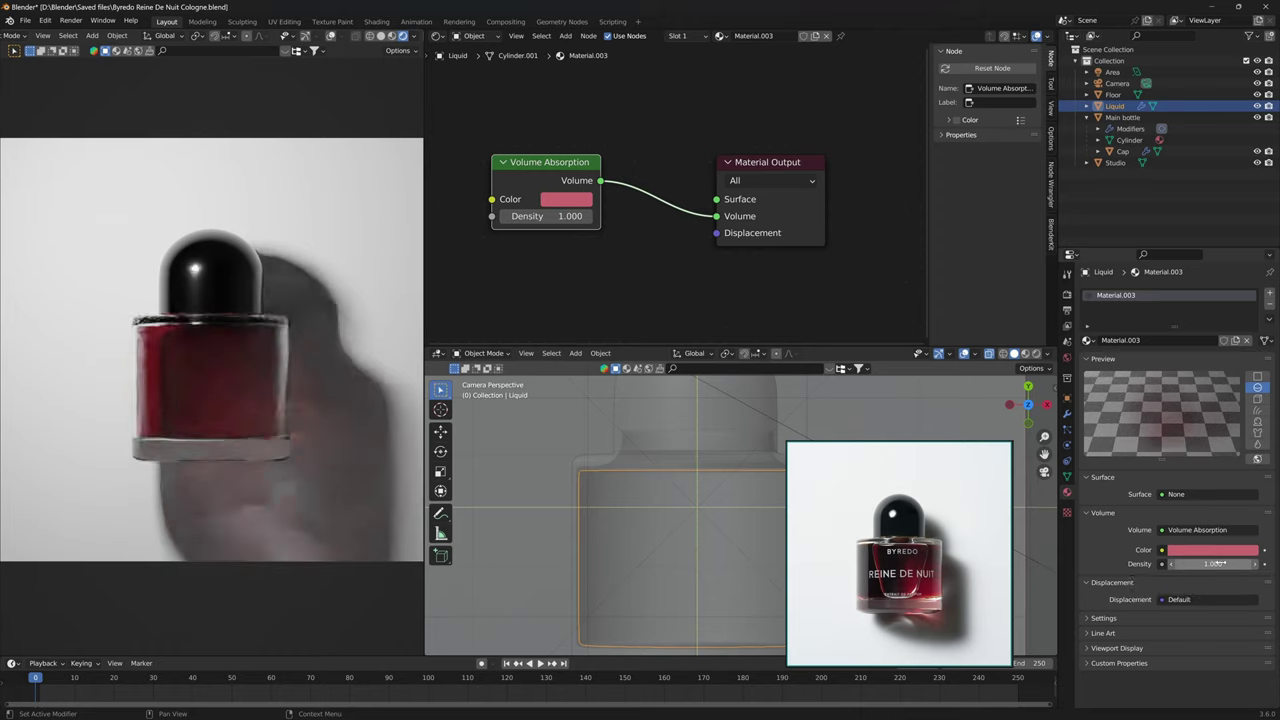
# Desaturate the Volume Absorption colour of the Liquid's material to a pale pink.
pyautogui.click(589, 203)
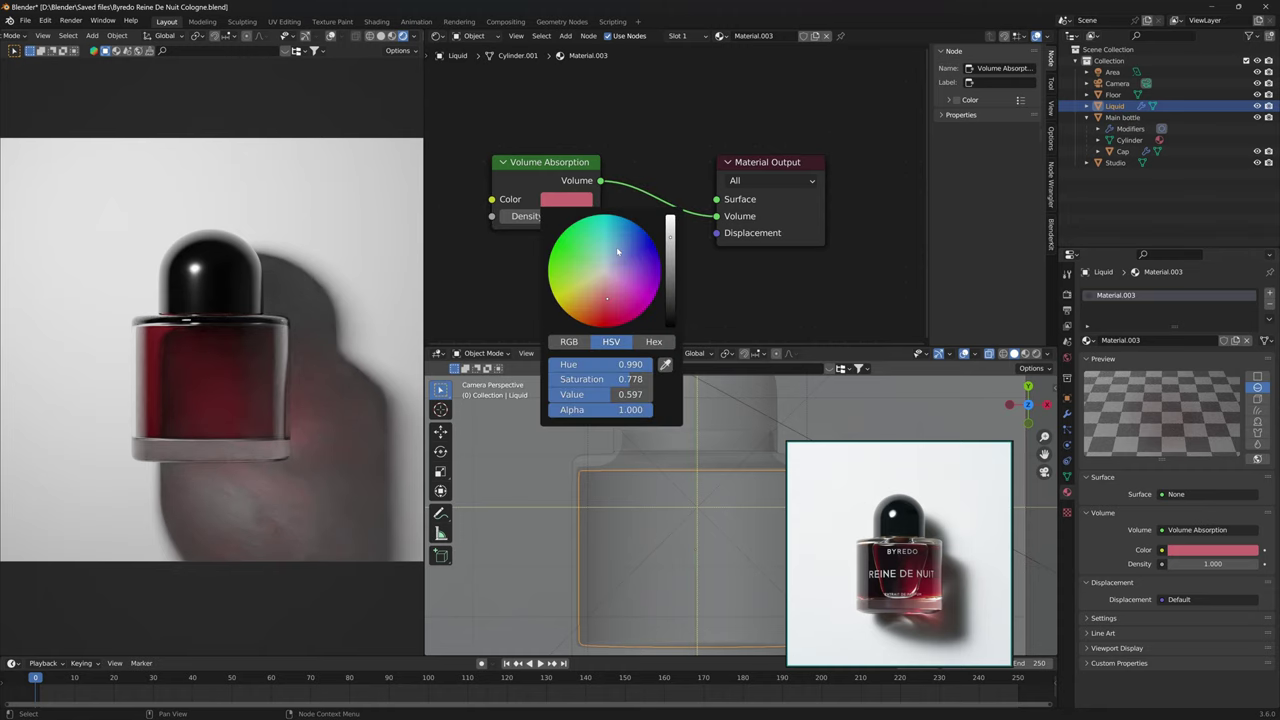
pyautogui.moveTo(630, 379); pyautogui.dragTo(561, 380)
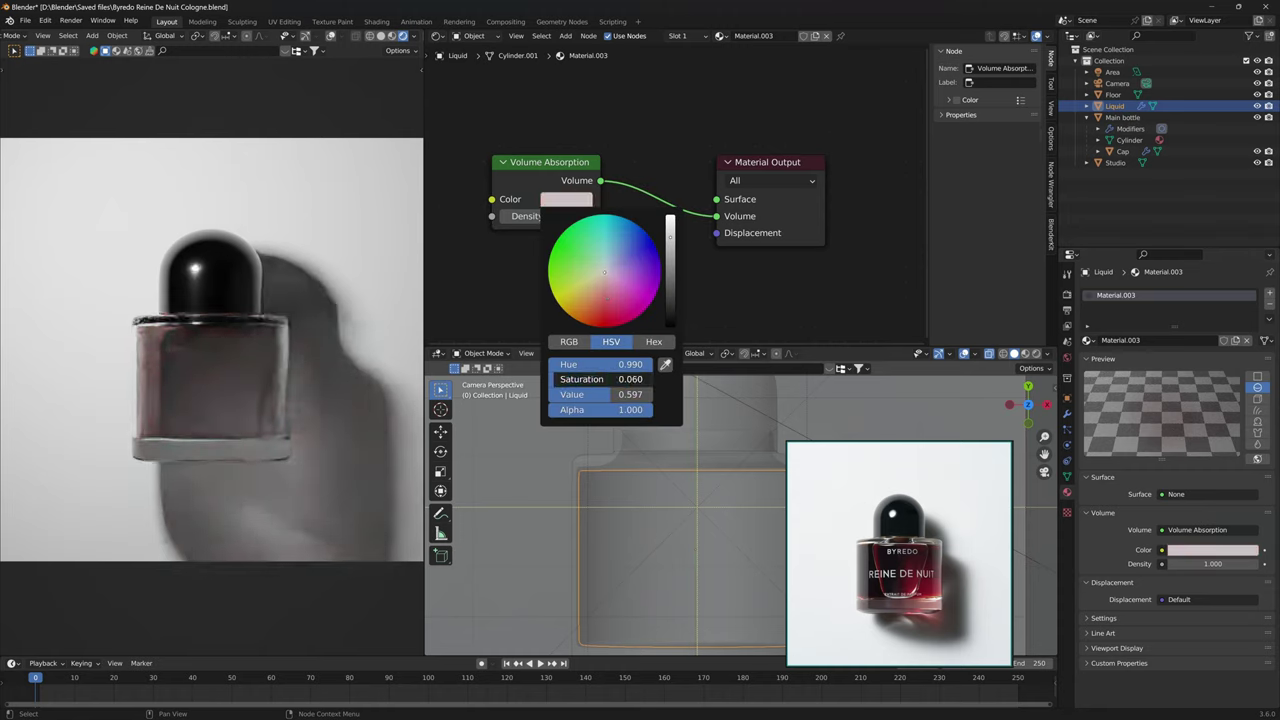
# Try Volume Absorption densities of 10, 5 and 2 for the Liquid and return the density to 1.
pyautogui.click(1212, 564)
pyautogui.write('10')
pyautogui.press('Return')
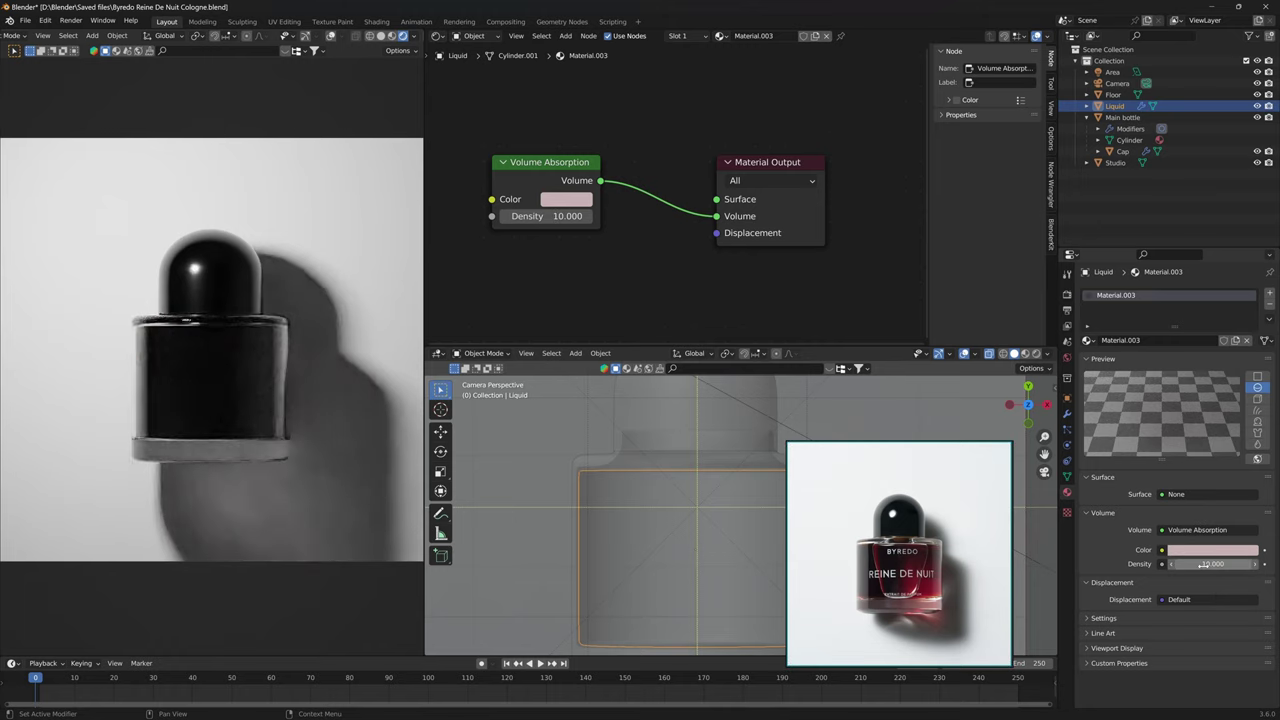
pyautogui.click(1212, 564)
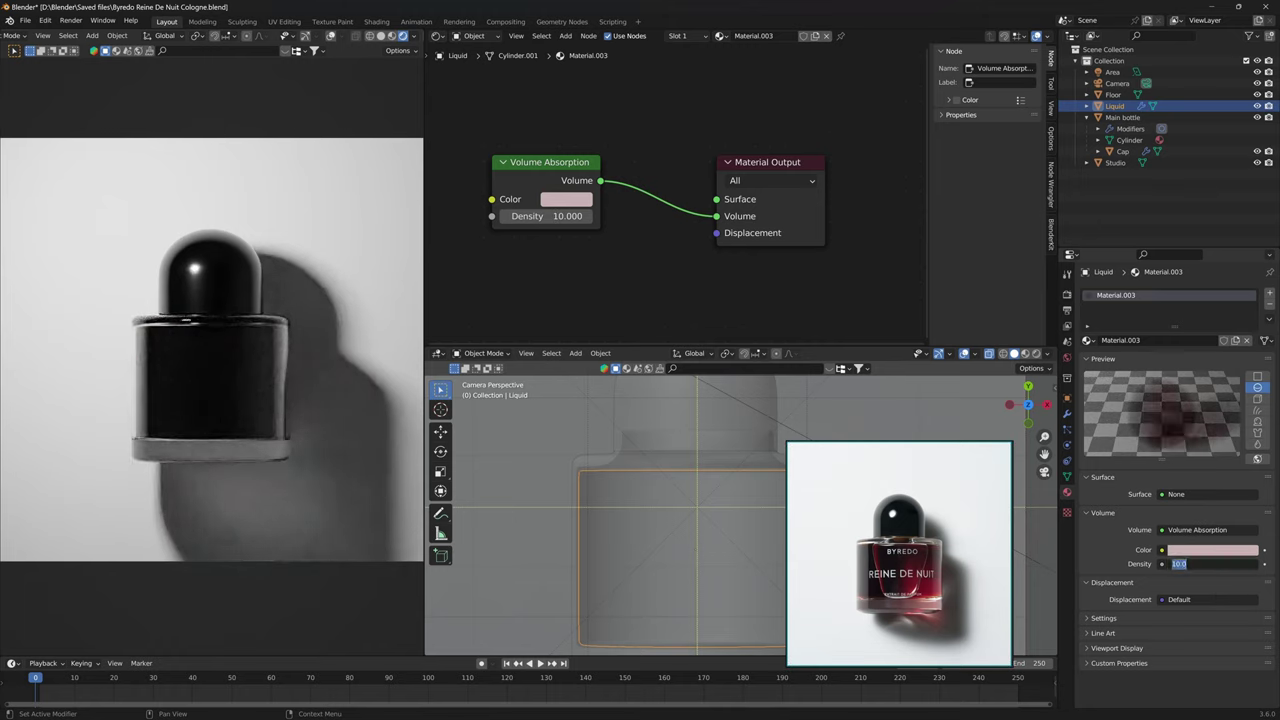
pyautogui.write('2')
pyautogui.press('Return')
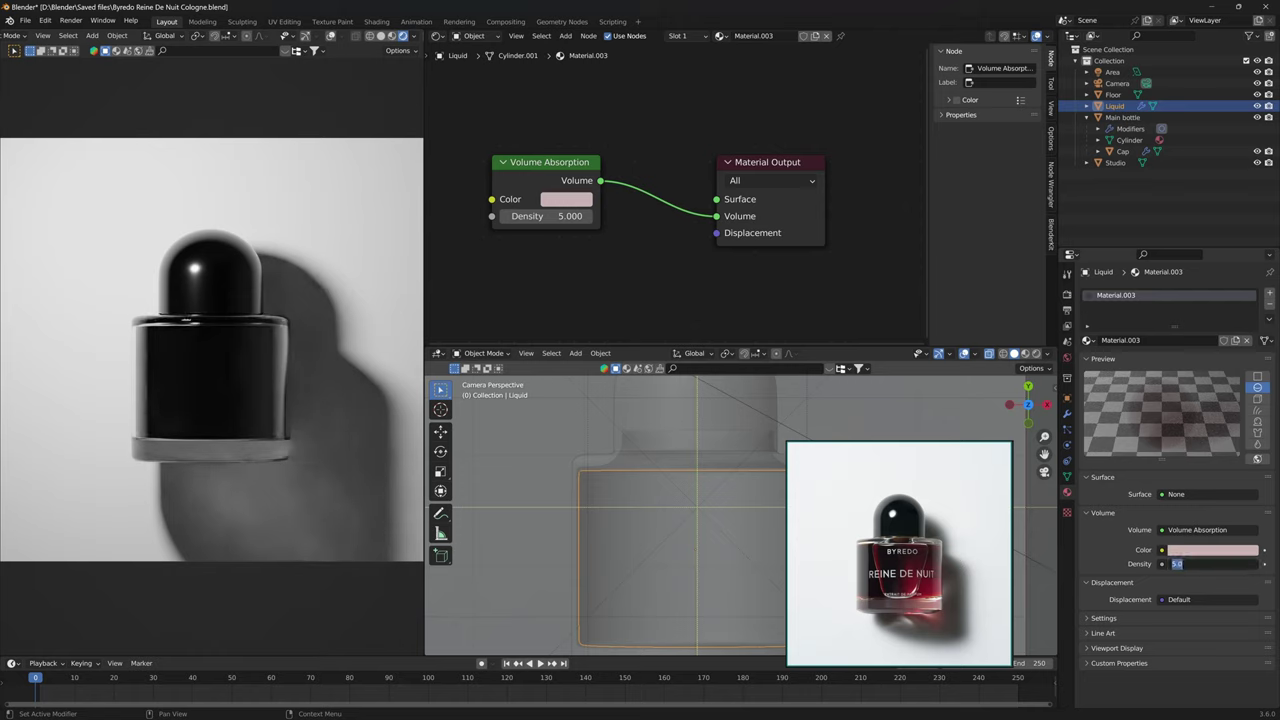
pyautogui.click(1206, 565)
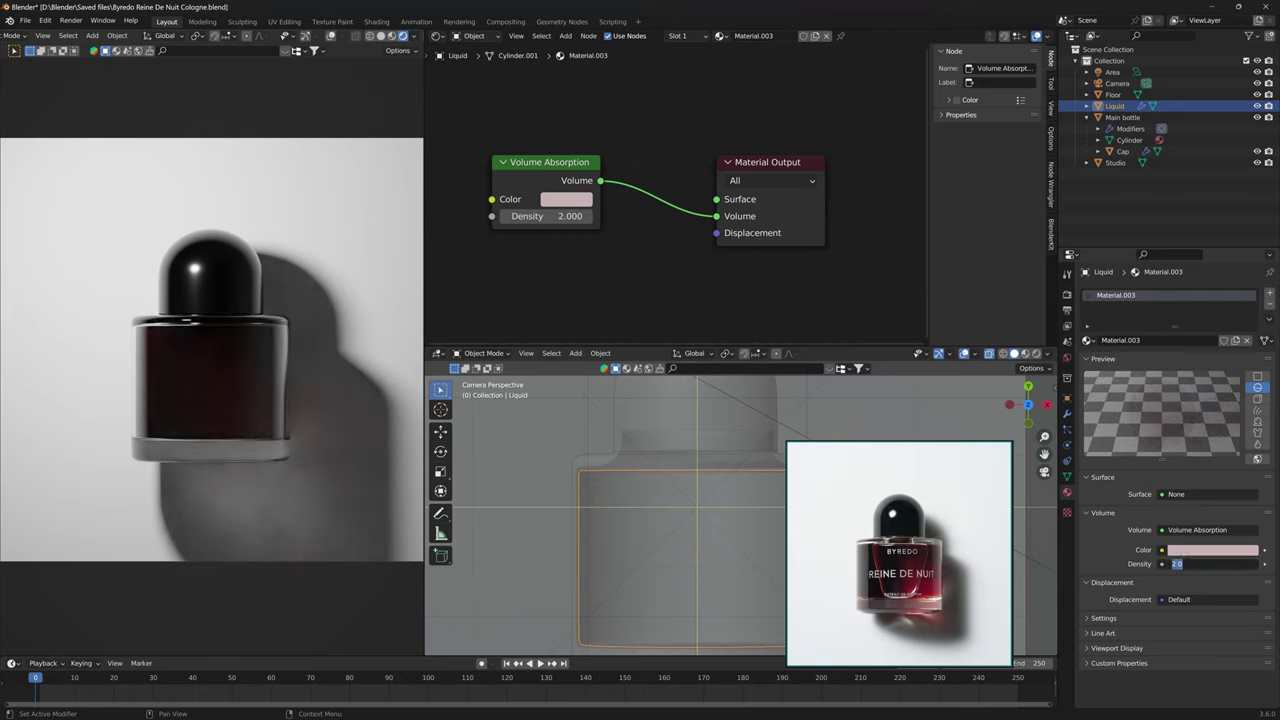
pyautogui.write('1')
pyautogui.press('Return')
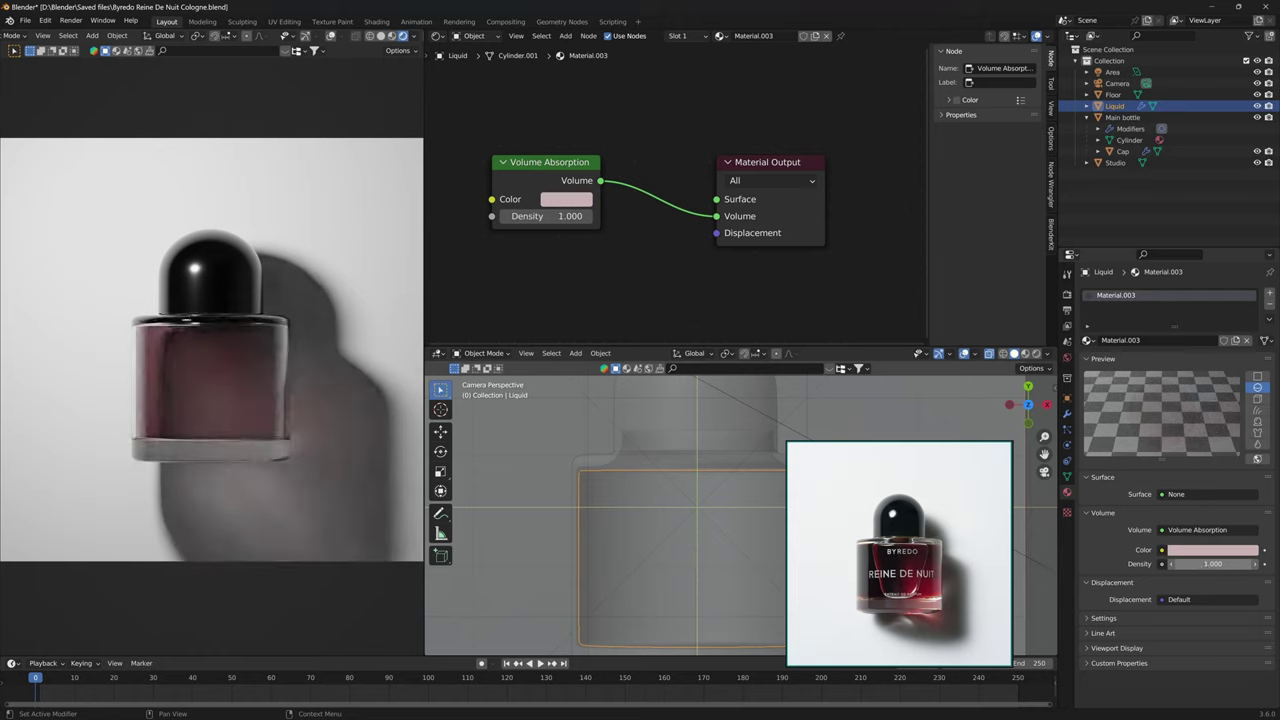
# Try a Volume Absorption density of 1.5 for the Liquid and set it back to 1.
pyautogui.click(1206, 564)
pyautogui.write('1.5')
pyautogui.press('Return')
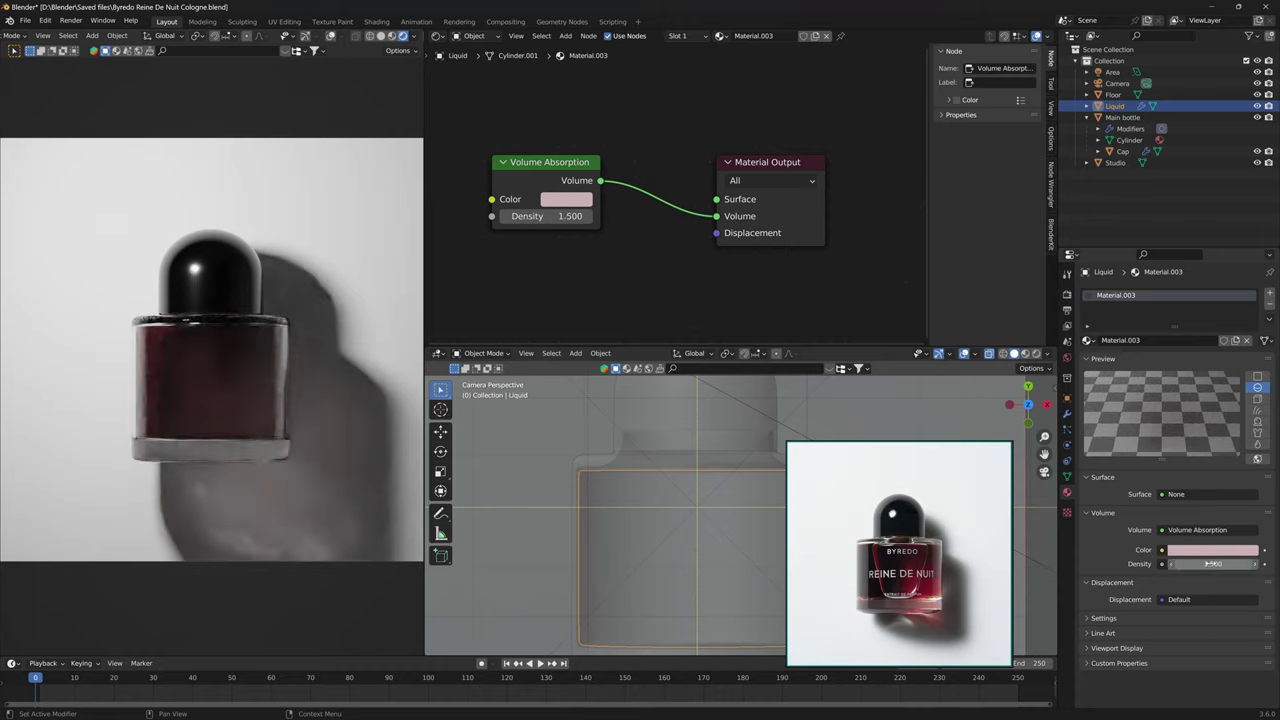
pyautogui.click(1208, 564)
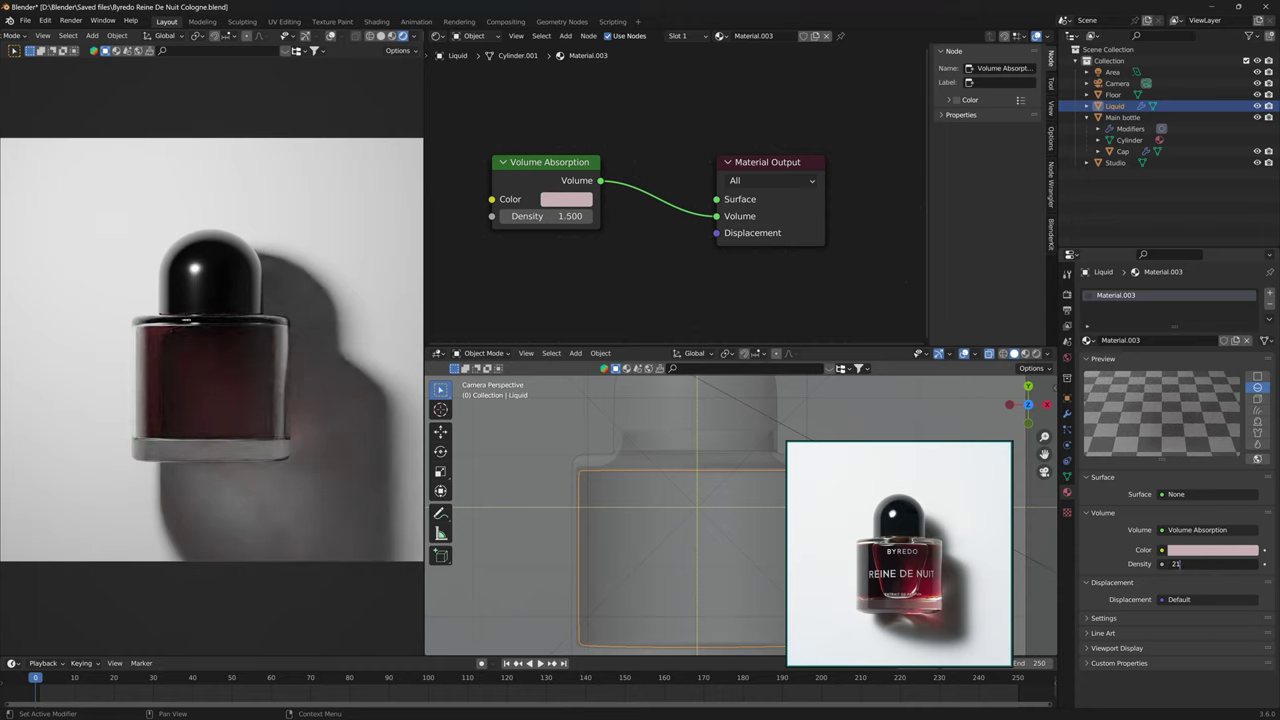
pyautogui.write('1')
pyautogui.press('Return')
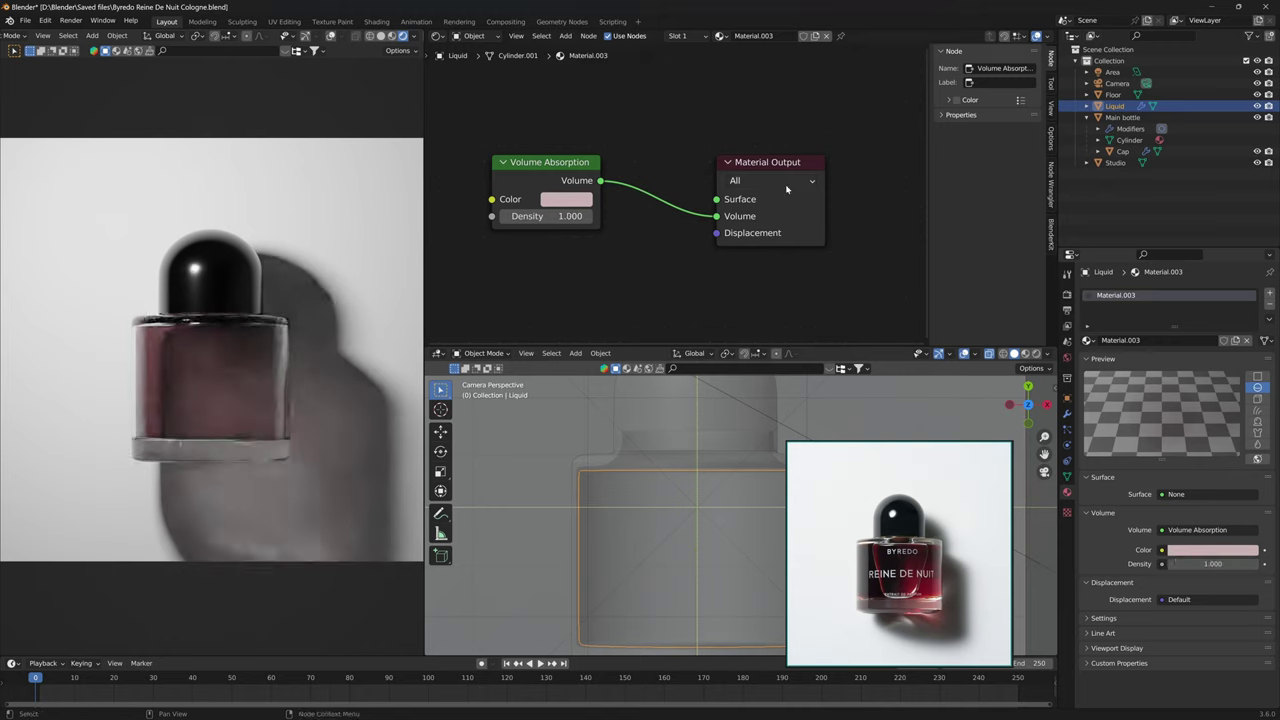
# Raise the saturation of the Liquid's Volume Absorption colour to a stronger pinkish red and save the file.
pyautogui.click(583, 199)
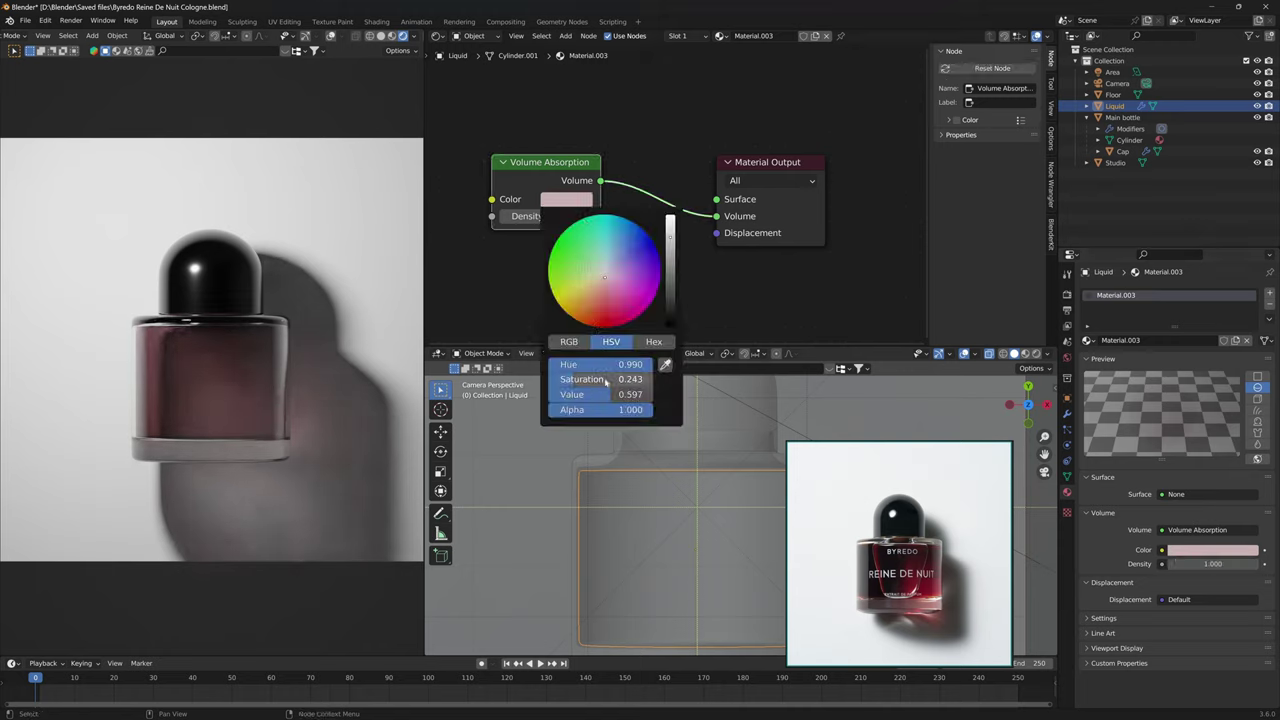
pyautogui.moveTo(606, 381); pyautogui.dragTo(653, 369)
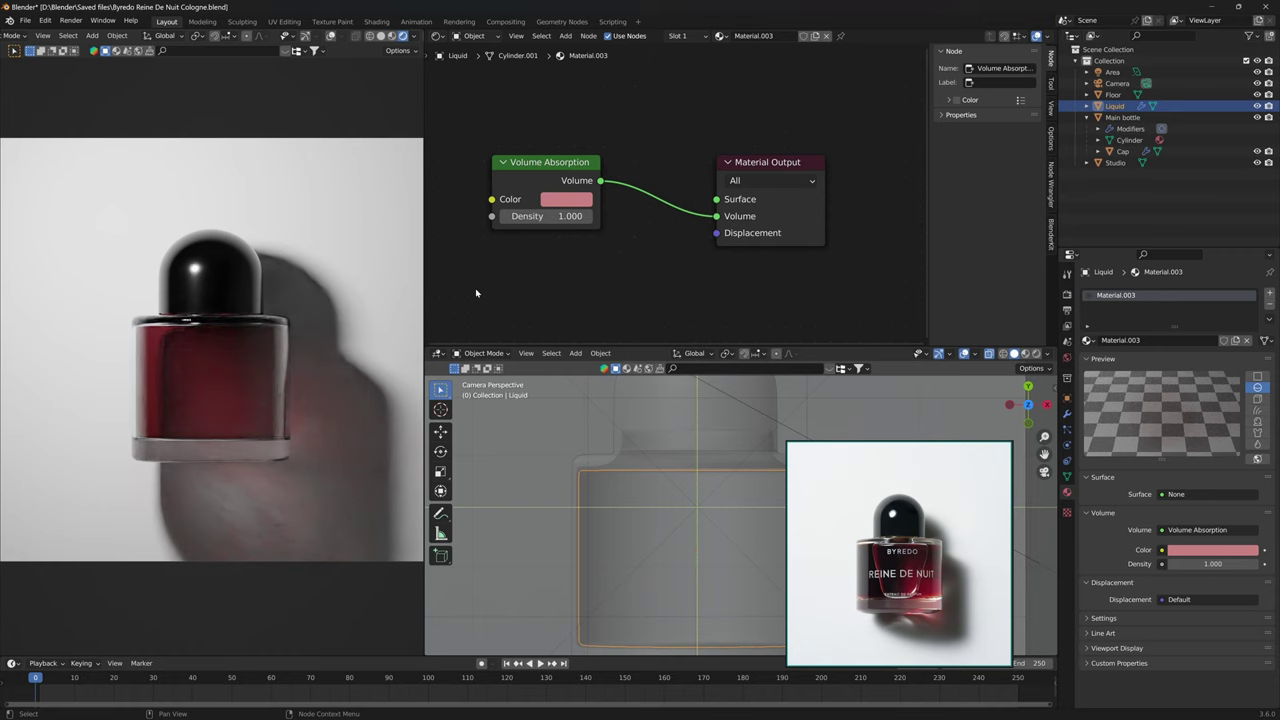
pyautogui.hotkey('ctrl', 's')
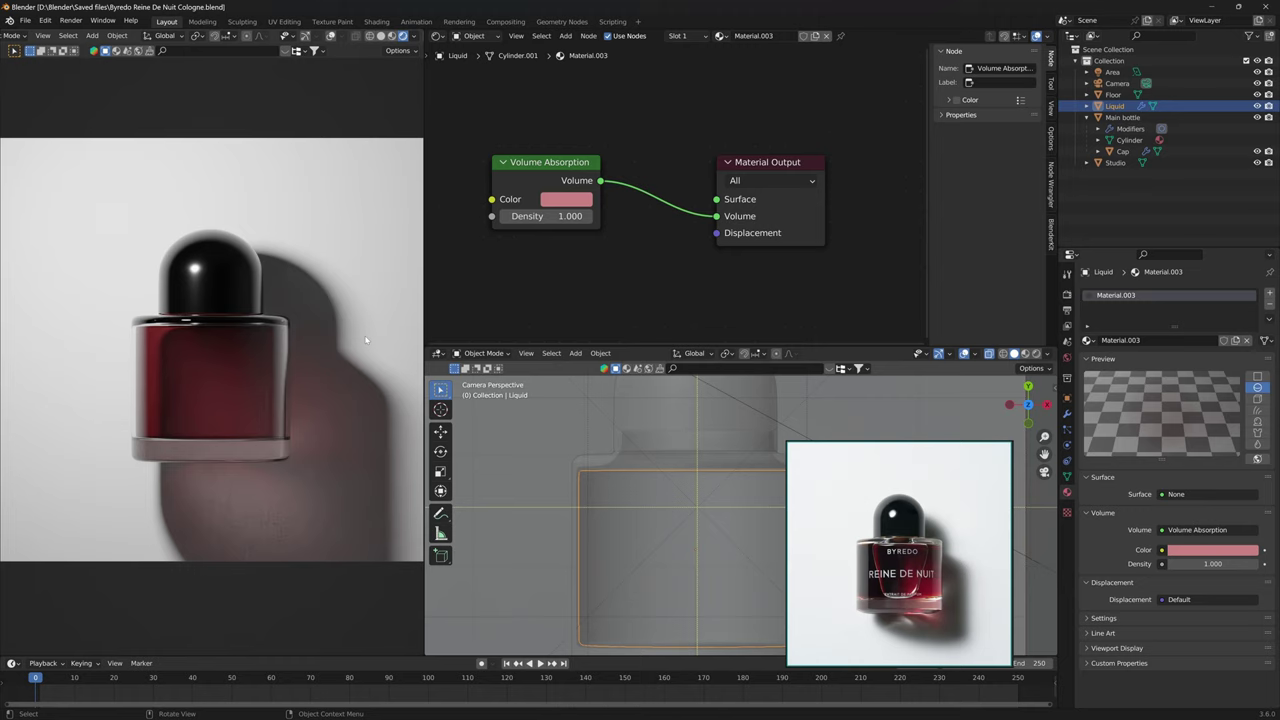
# Duplicate the area light and place the copy about 7.5 m along X and -5 m along Y from the original.
pyautogui.scroll(-4, 366, 340)
pyautogui.scroll(-5, 667, 477)
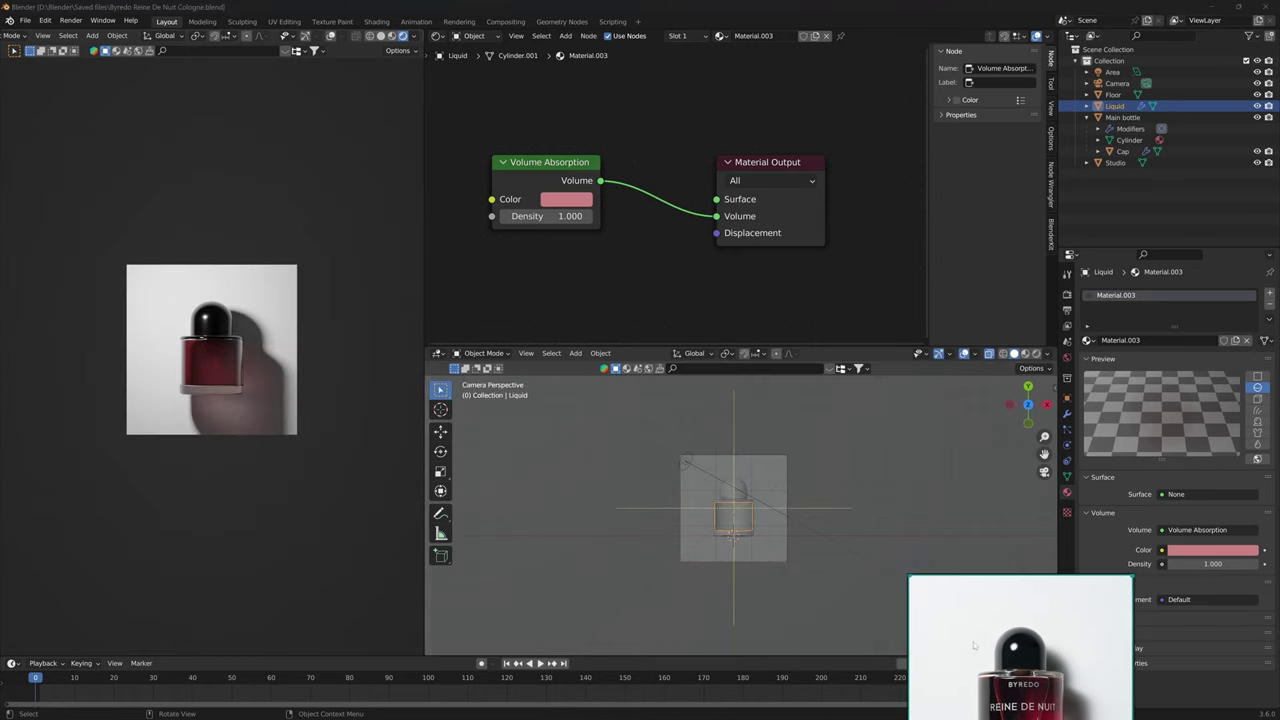
pyautogui.scroll(5, 809, 541)
pyautogui.scroll(-3, 789, 527)
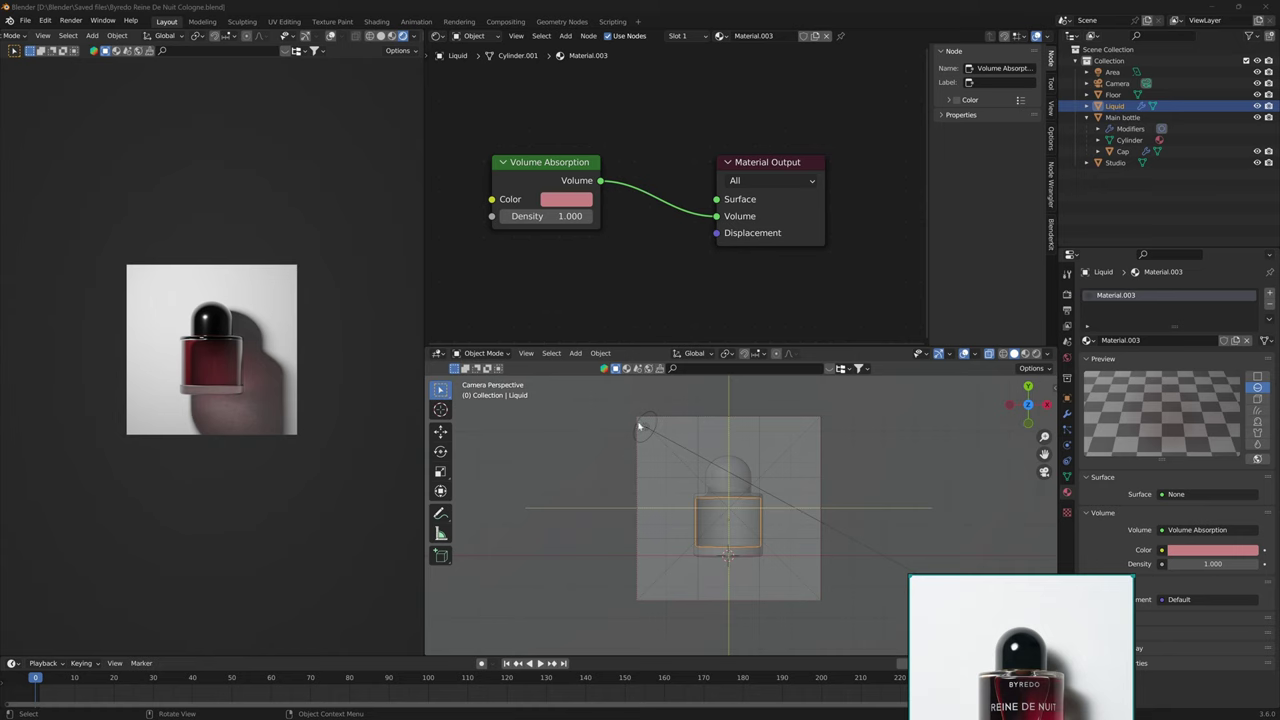
pyautogui.click(642, 424)
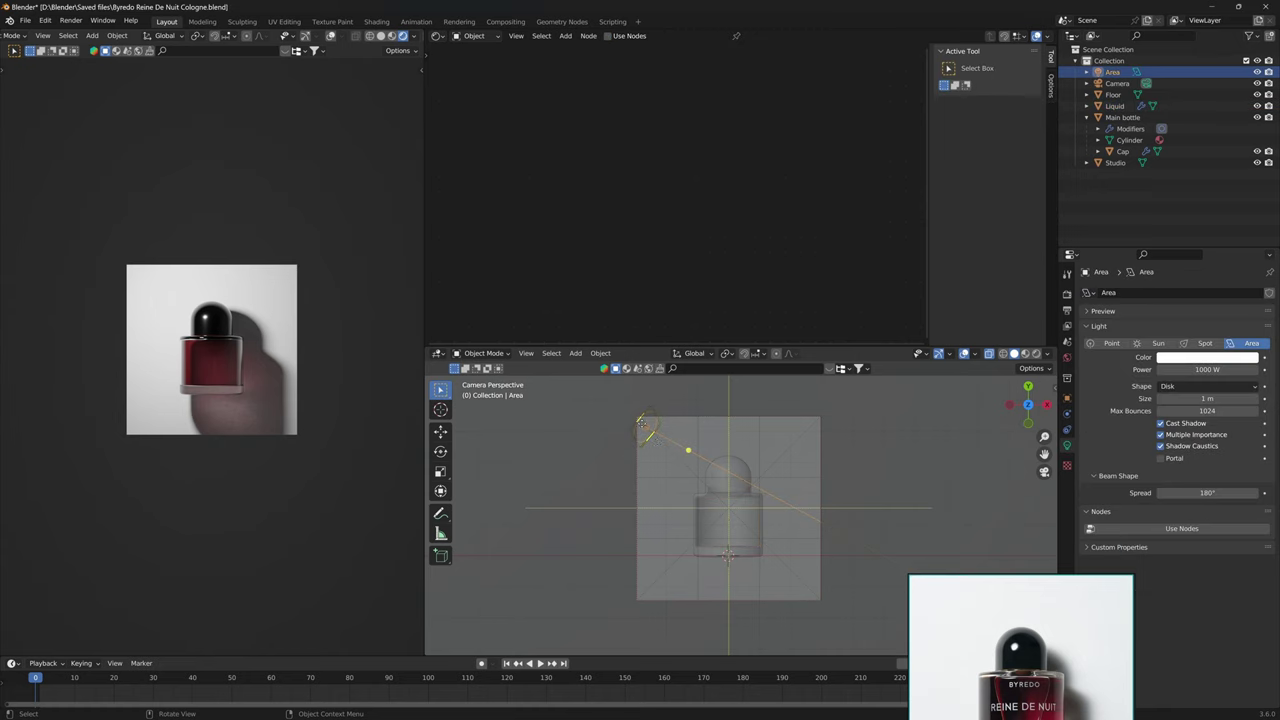
pyautogui.scroll(-3, 717, 497)
pyautogui.hotkey('shift', 'd')
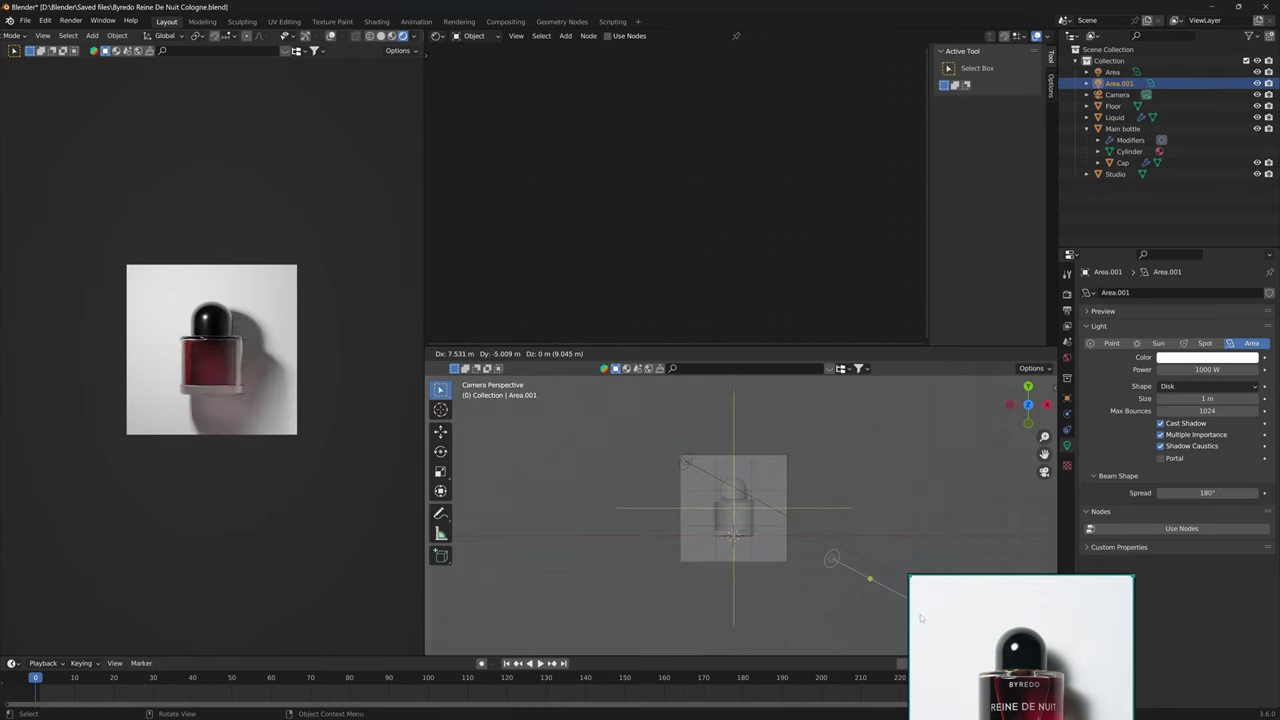
pyautogui.click(938, 574)
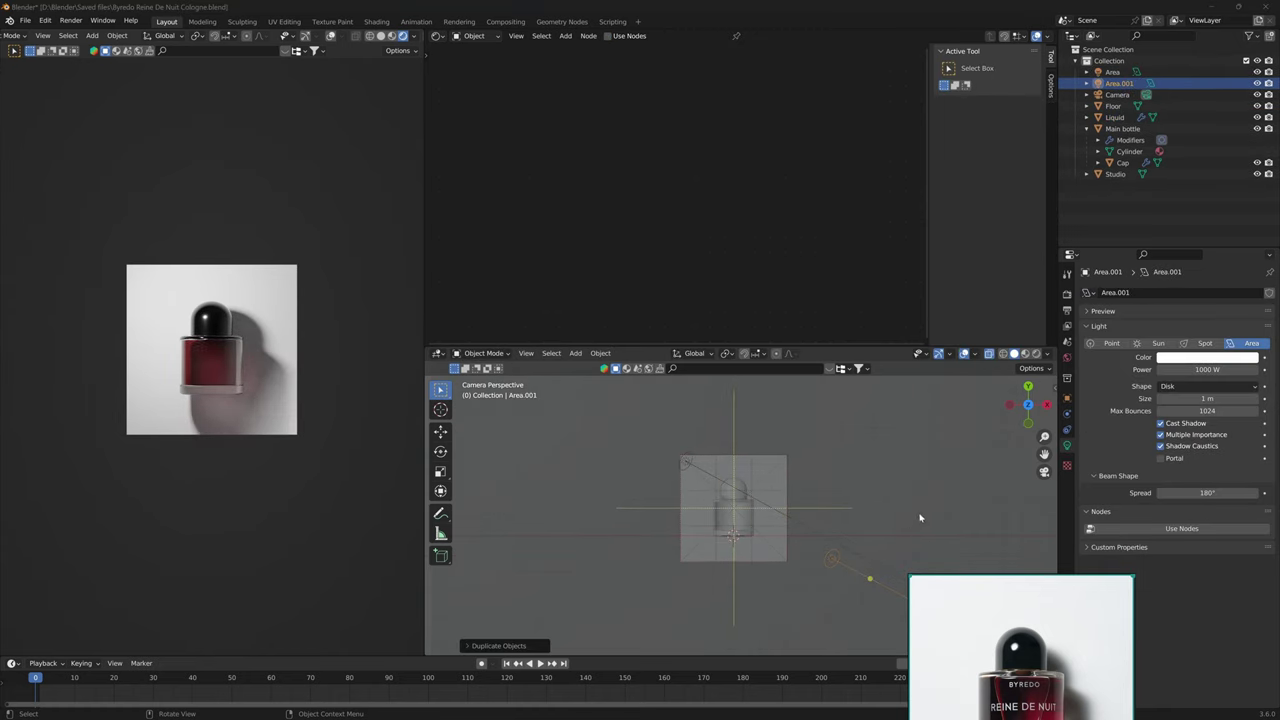
# Rotate the duplicated area light to face the bottle and set its power to 100 W.
pyautogui.moveTo(860, 563); pyautogui.dragTo(829, 543, button='middle')
pyautogui.press('KP_0')
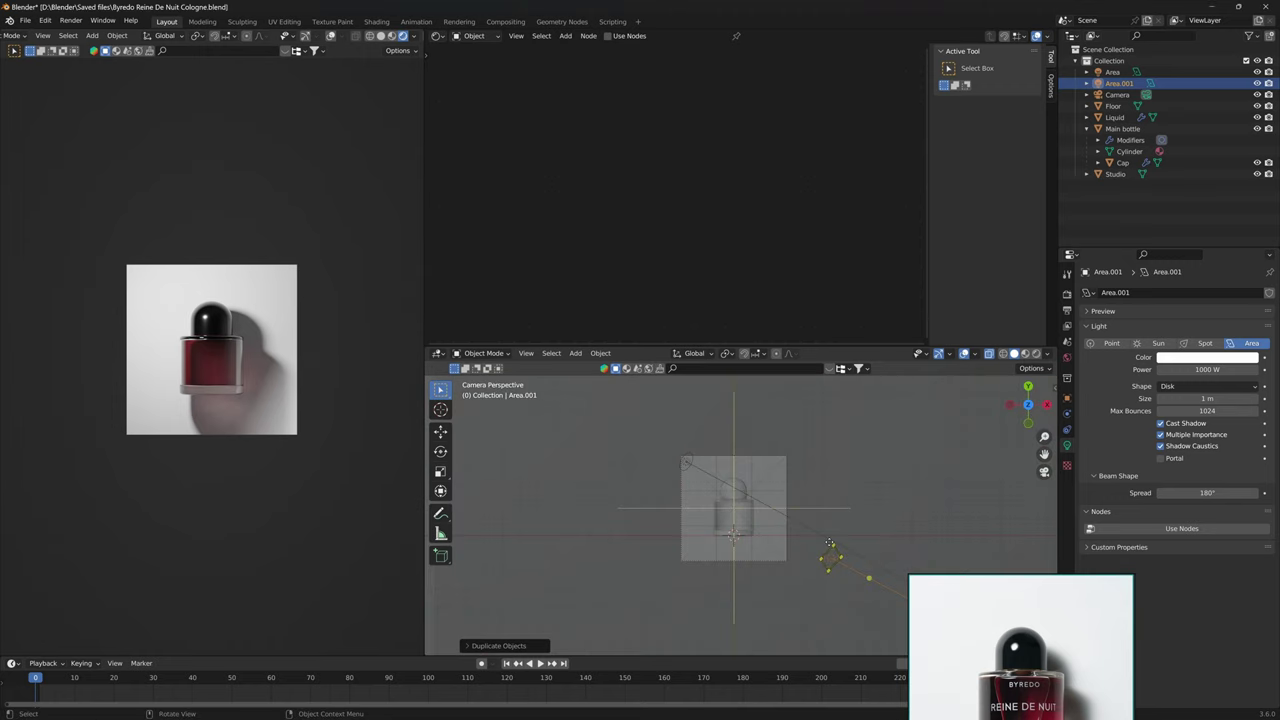
pyautogui.keyDown('shift'); pyautogui.moveTo(907, 542); pyautogui.dragTo(810, 494, button='middle'); pyautogui.keyUp('shift')
pyautogui.press('r')
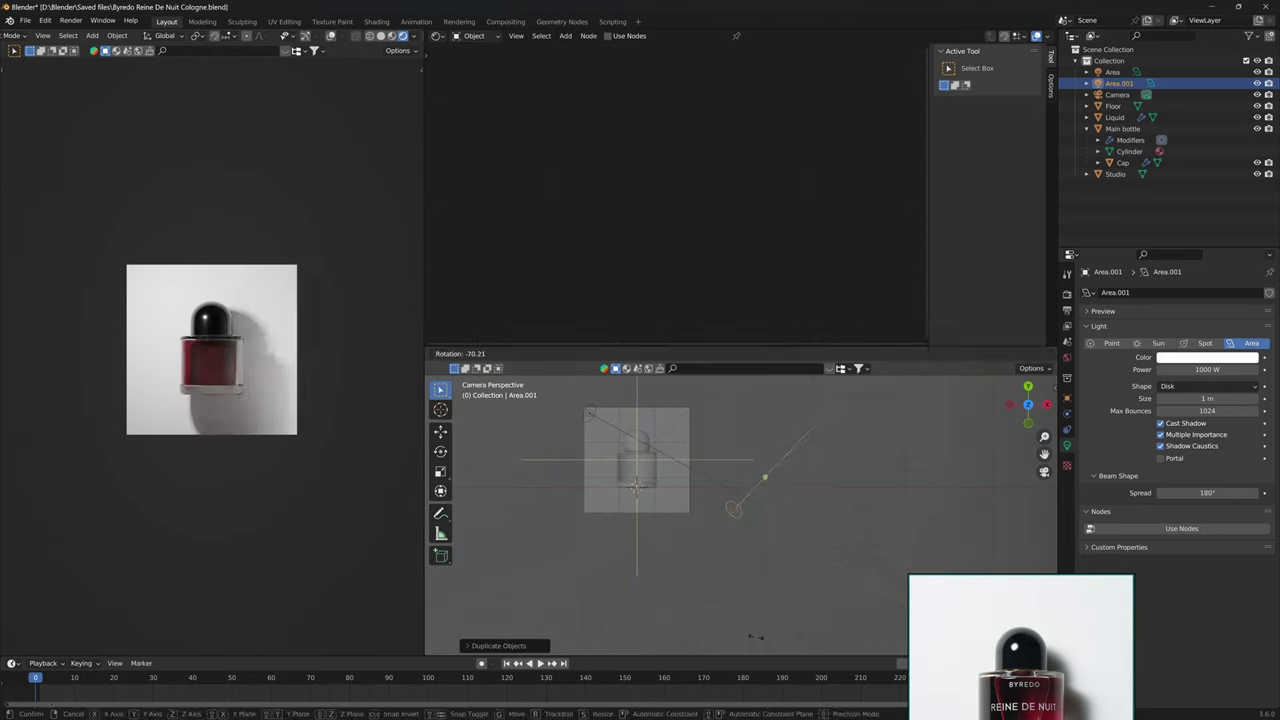
pyautogui.click(1032, 504)
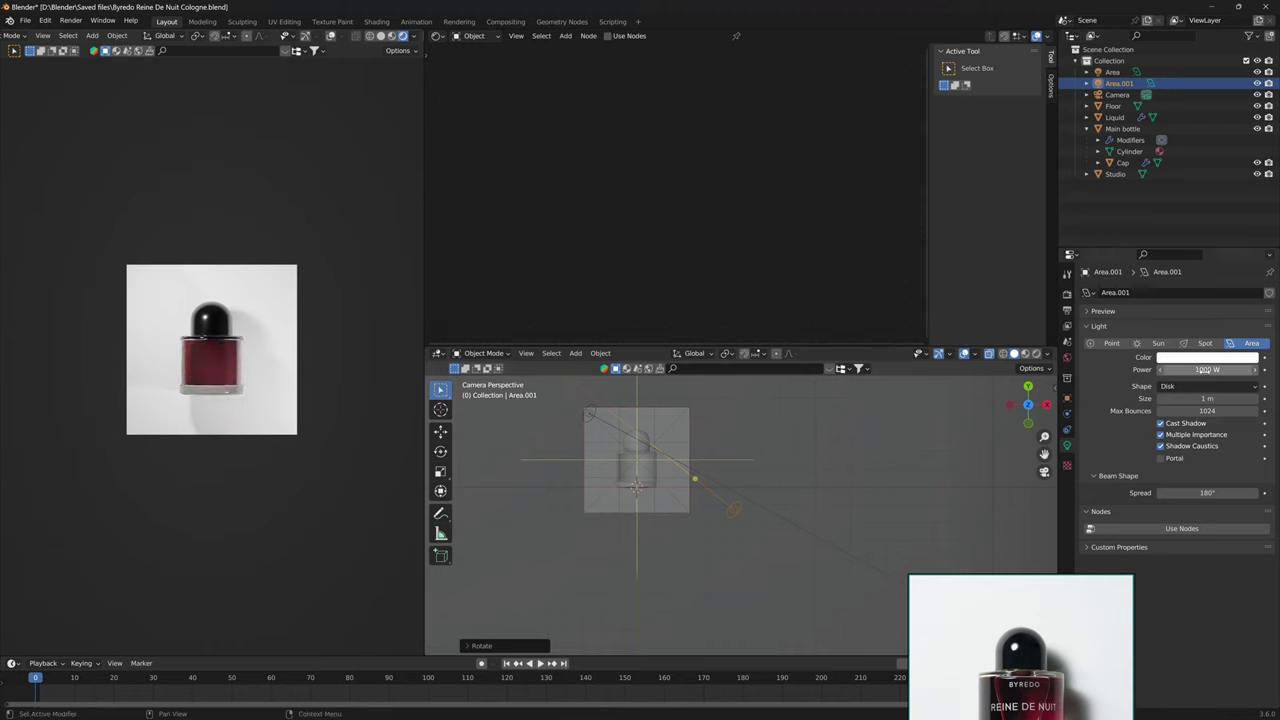
pyautogui.click(1207, 370)
pyautogui.write('100')
pyautogui.press('Return')
# Move the duplicated light to a new spot diagonally opposite the main light, with the last move locked to the horizontal plane.
pyautogui.press('g')
pyautogui.click(893, 565)
pyautogui.moveTo(893, 565); pyautogui.dragTo(795, 545, button='middle')
pyautogui.press('g')
pyautogui.hotkey('shift', 'z')
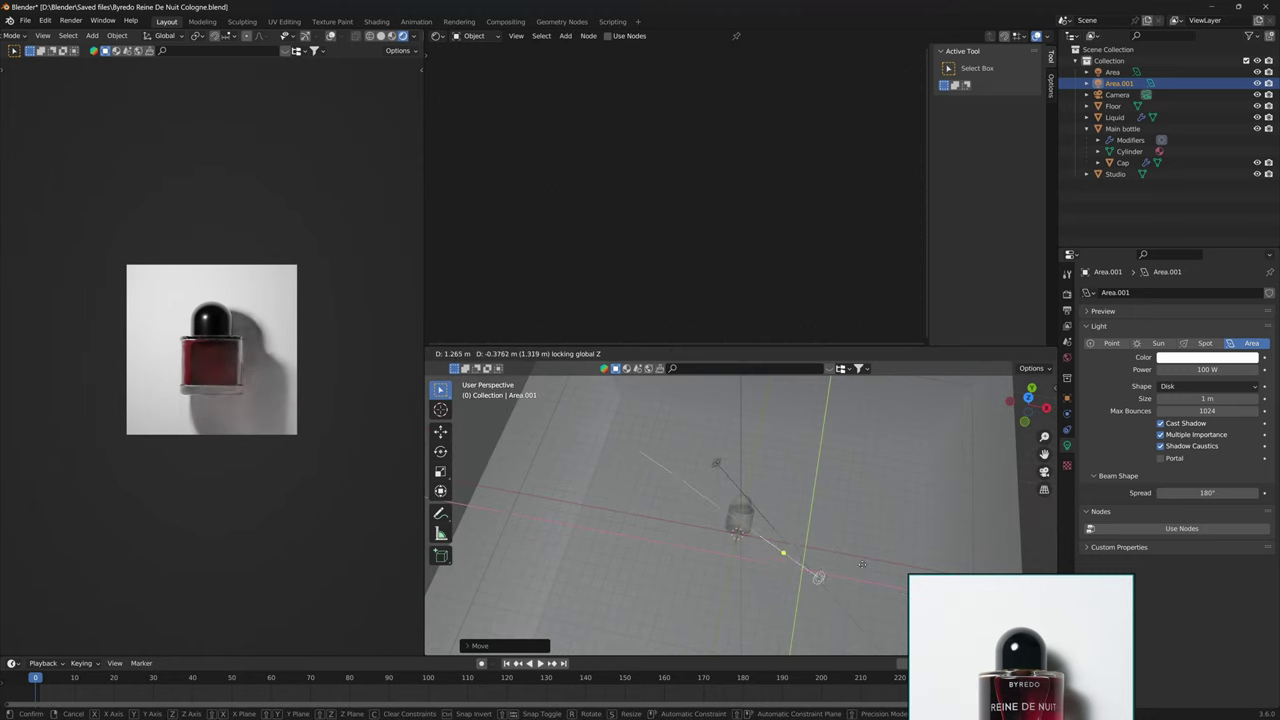
pyautogui.click(846, 562)
# Move the original area light about 0.68 m along X and -0.49 m along Y, keeping its height.
pyautogui.click(729, 479)
pyautogui.moveTo(729, 479); pyautogui.dragTo(817, 523, button='middle')
pyautogui.press('KP_0')
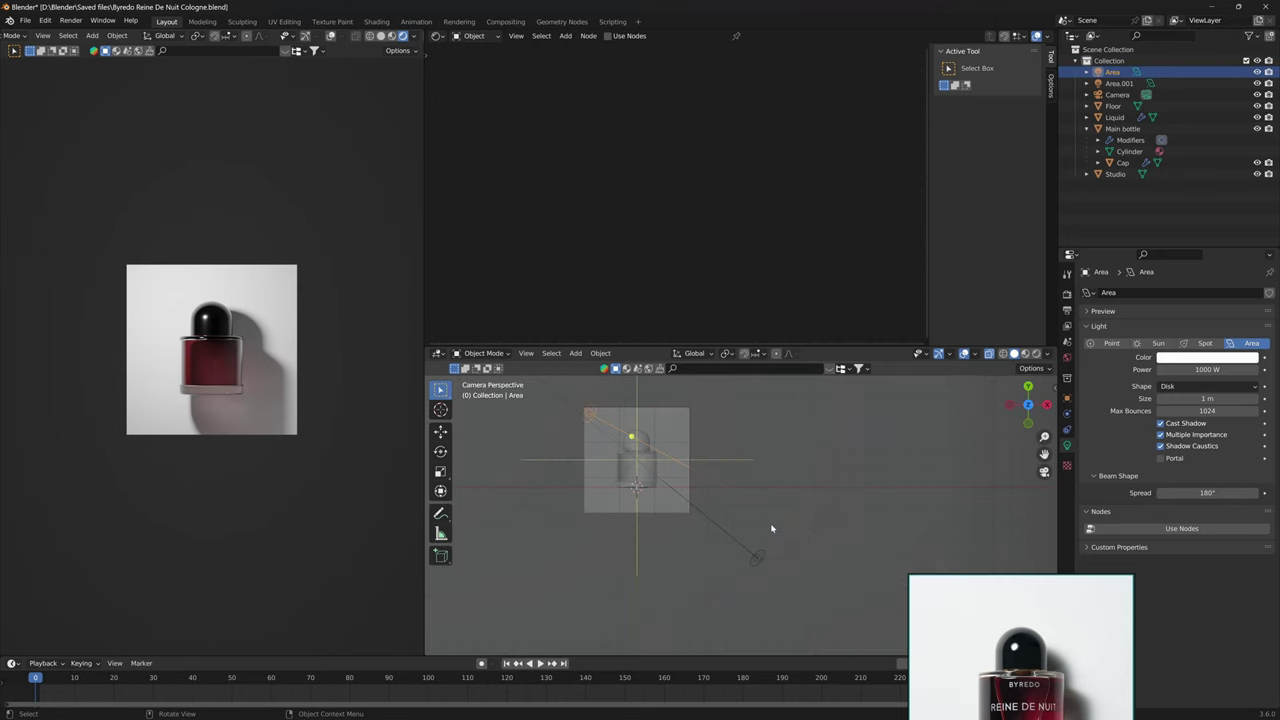
pyautogui.press('g')
pyautogui.hotkey('shift', 'z')
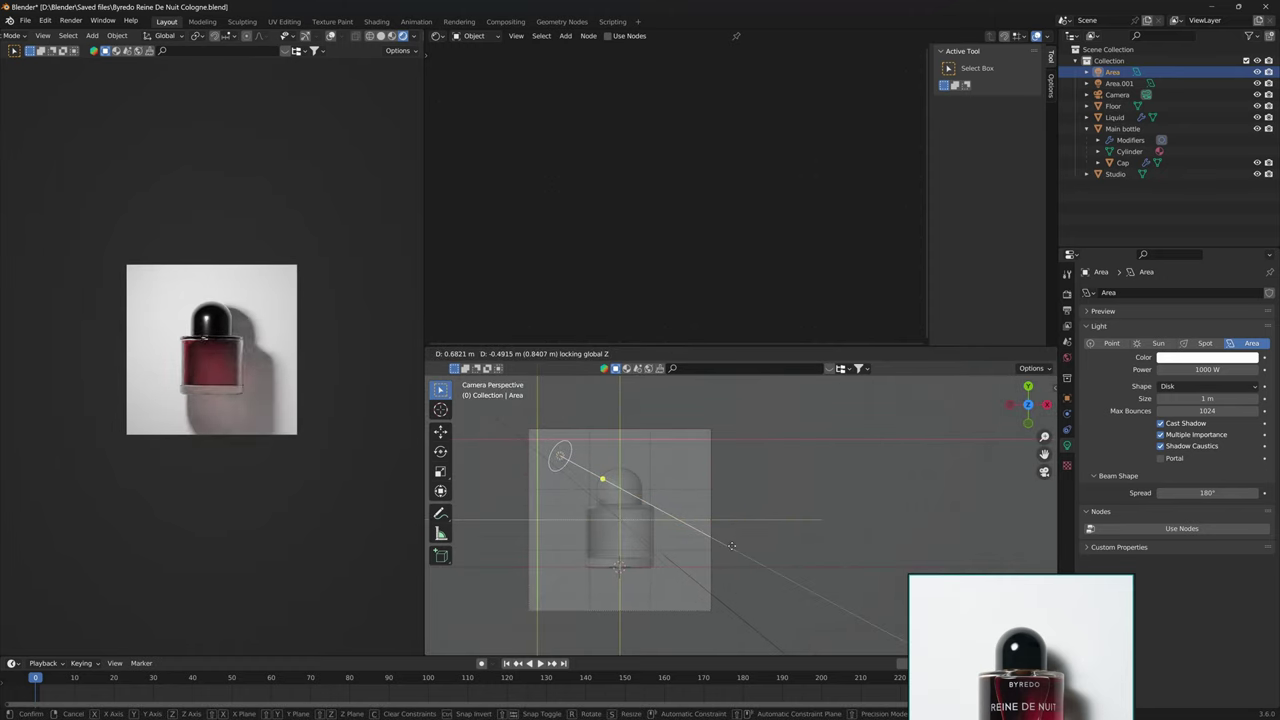
pyautogui.click(732, 546)
# Rotate the original area light to aim more steeply down across the bottle and save the file.
pyautogui.press('r')
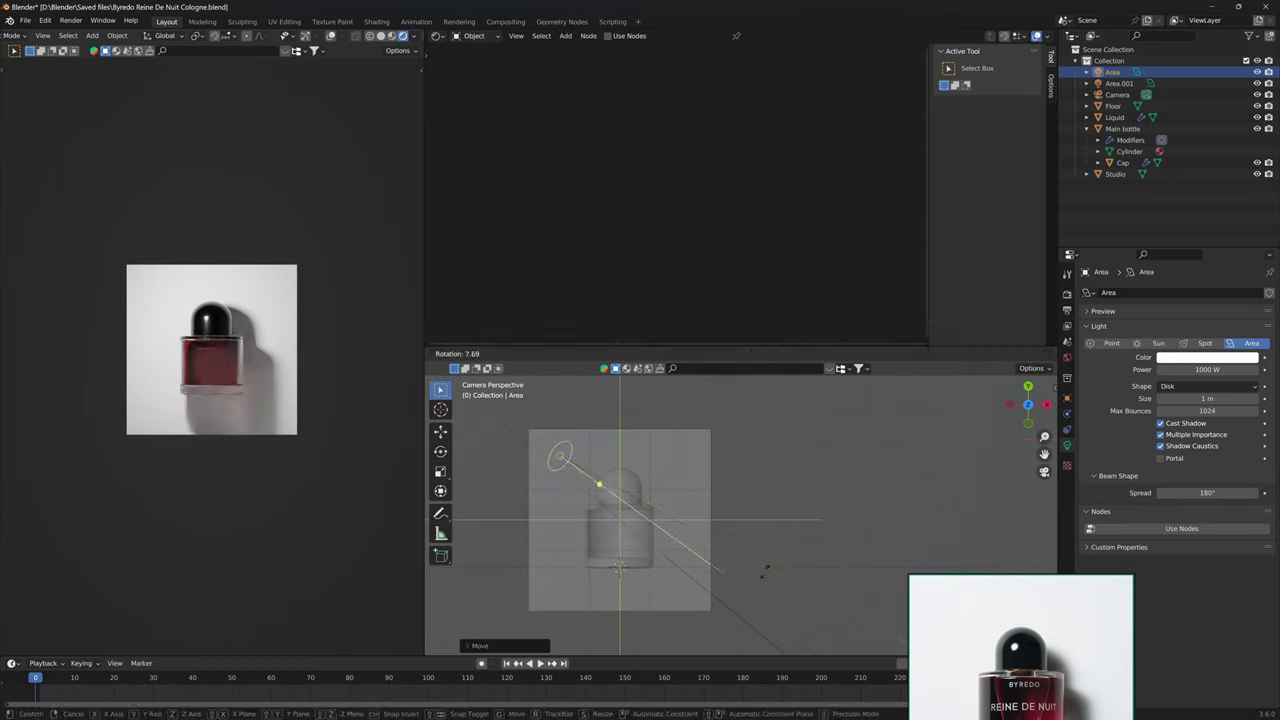
pyautogui.click(740, 613)
pyautogui.scroll(4, 690, 575)
pyautogui.keyDown('shift'); pyautogui.moveTo(675, 576); pyautogui.dragTo(775, 532, button='middle'); pyautogui.keyUp('shift')
pyautogui.scroll(-3, 760, 523)
pyautogui.hotkey('ctrl', 's')
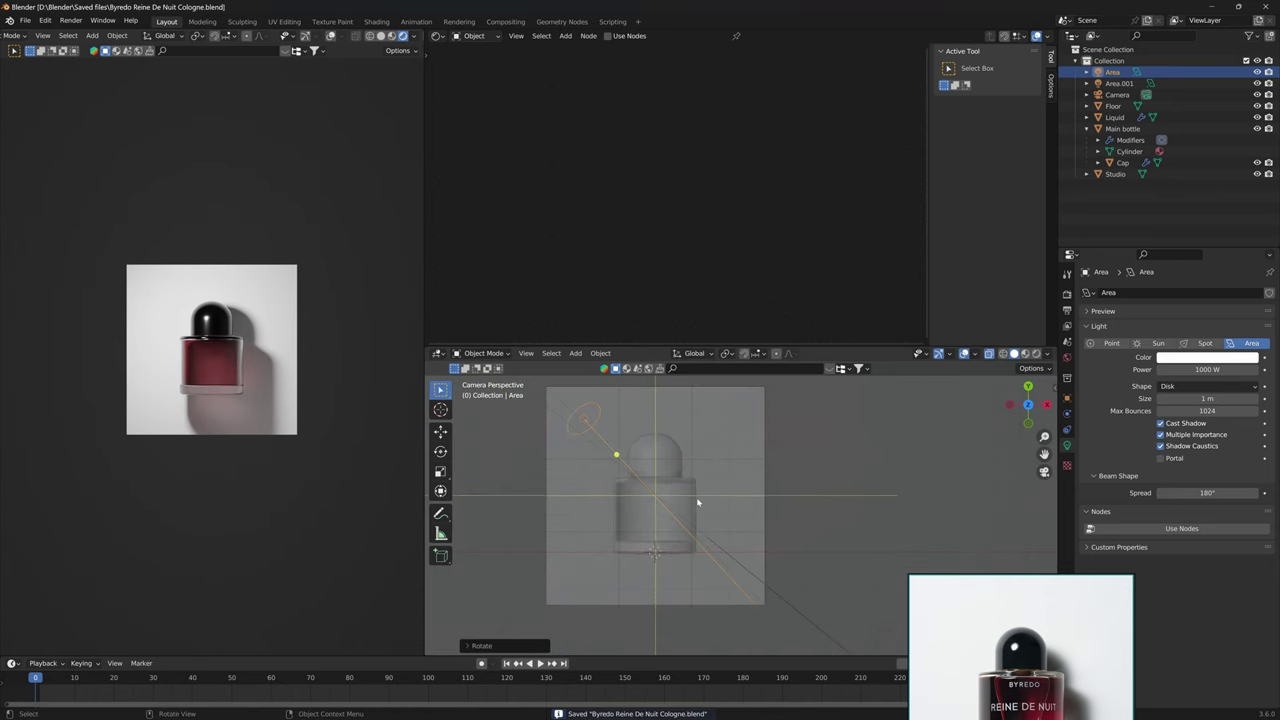
# Select the Liquid inside the bottle to bring up its Volume Absorption material.
pyautogui.click(572, 470)
pyautogui.scroll(3, 344, 390)
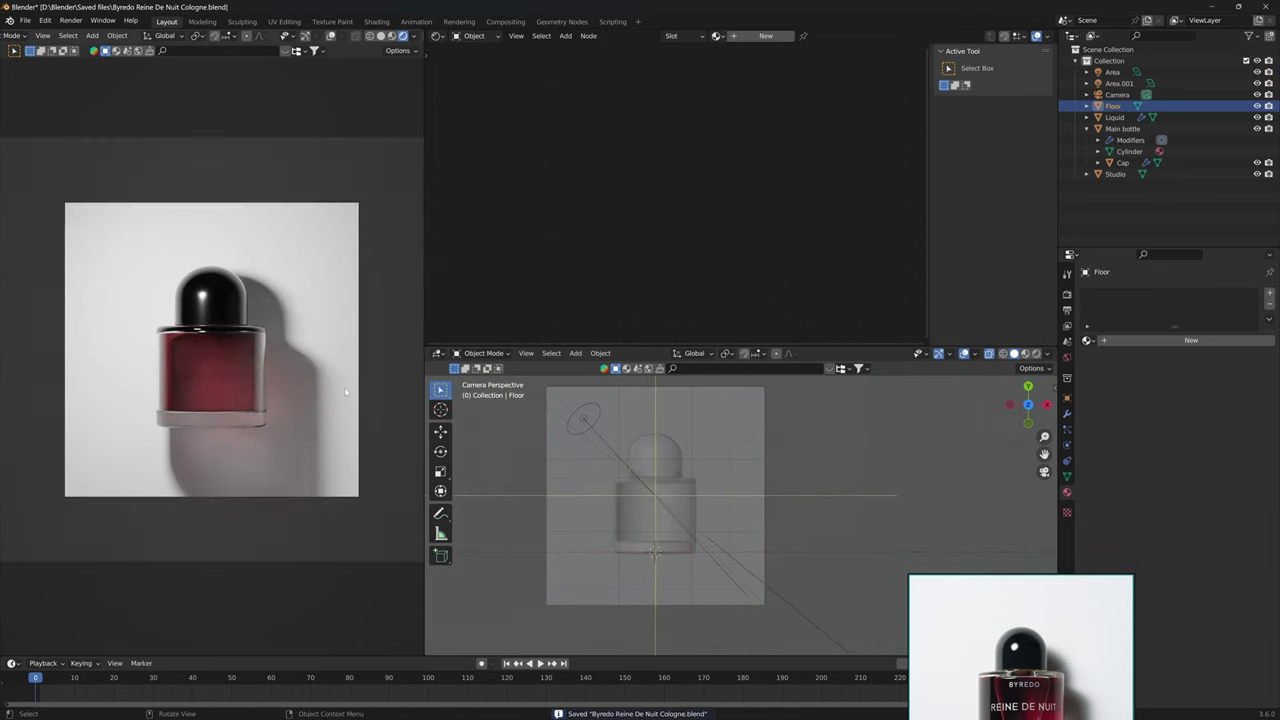
pyautogui.scroll(2, 344, 387)
pyautogui.click(655, 500)
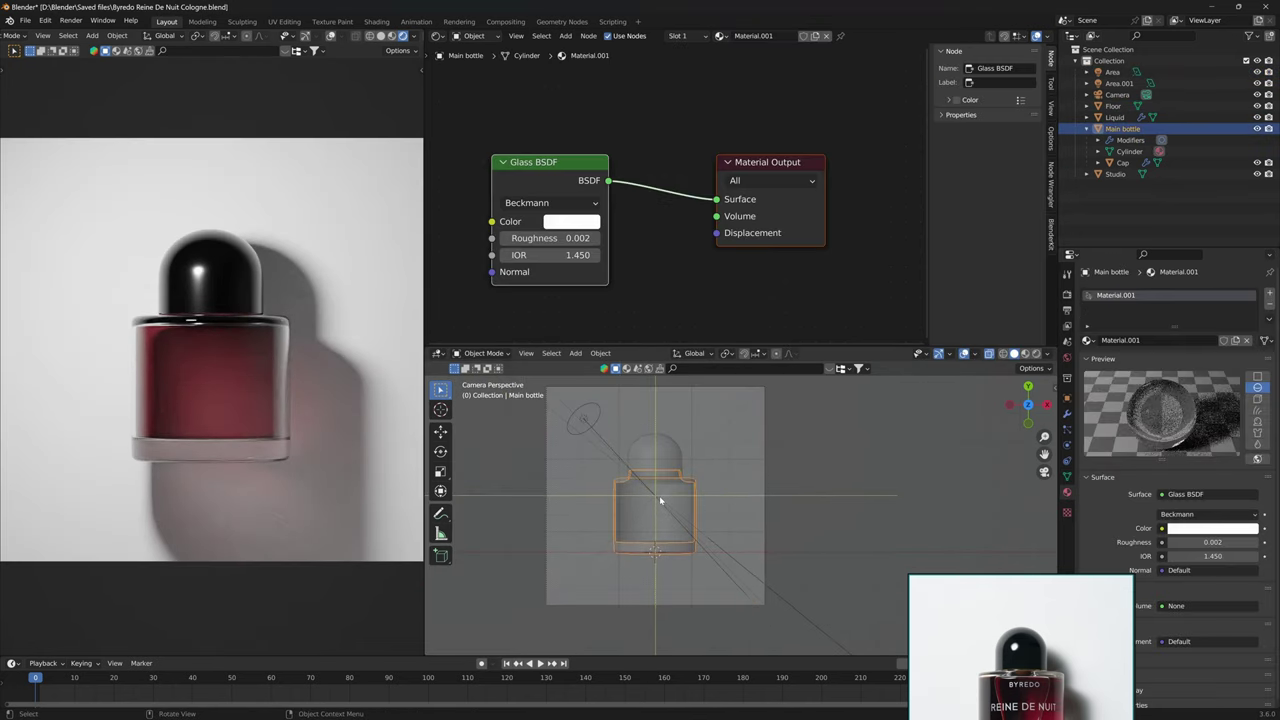
pyautogui.click(687, 510)
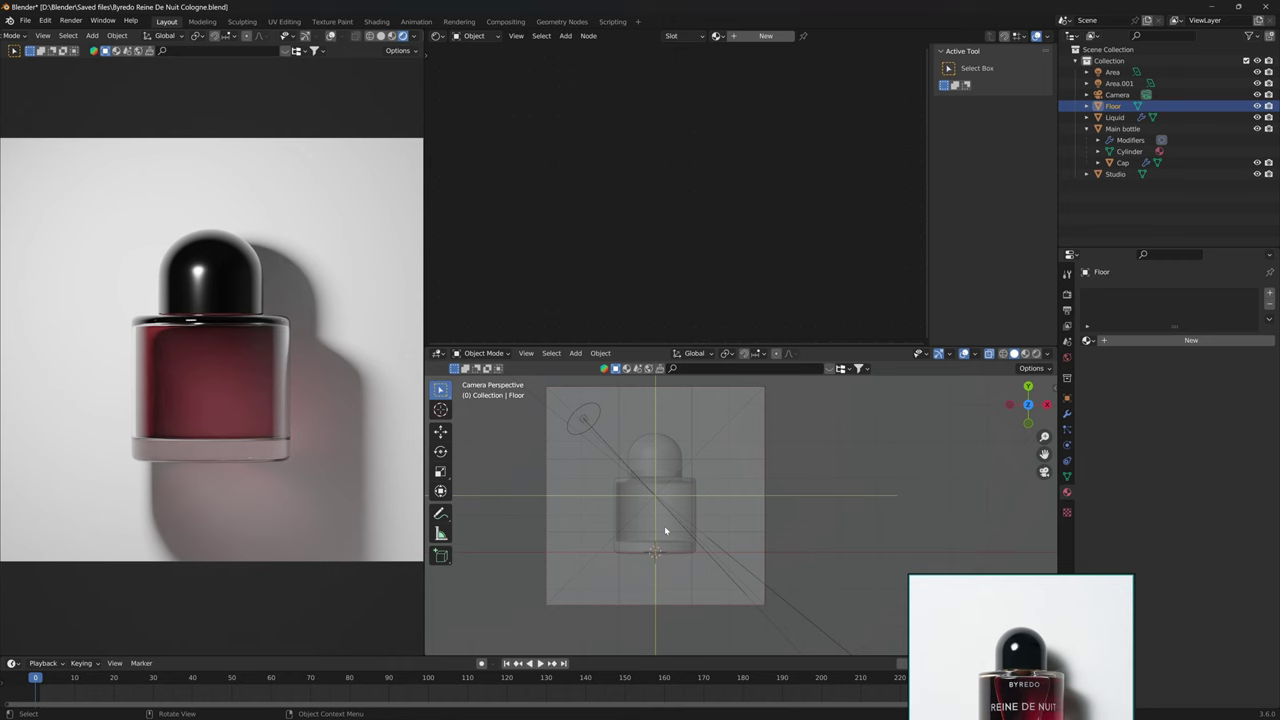
pyautogui.click(664, 528)
# Try Volume Absorption densities of 2 and 1.5 for the Liquid.
pyautogui.click(545, 216)
pyautogui.write('2')
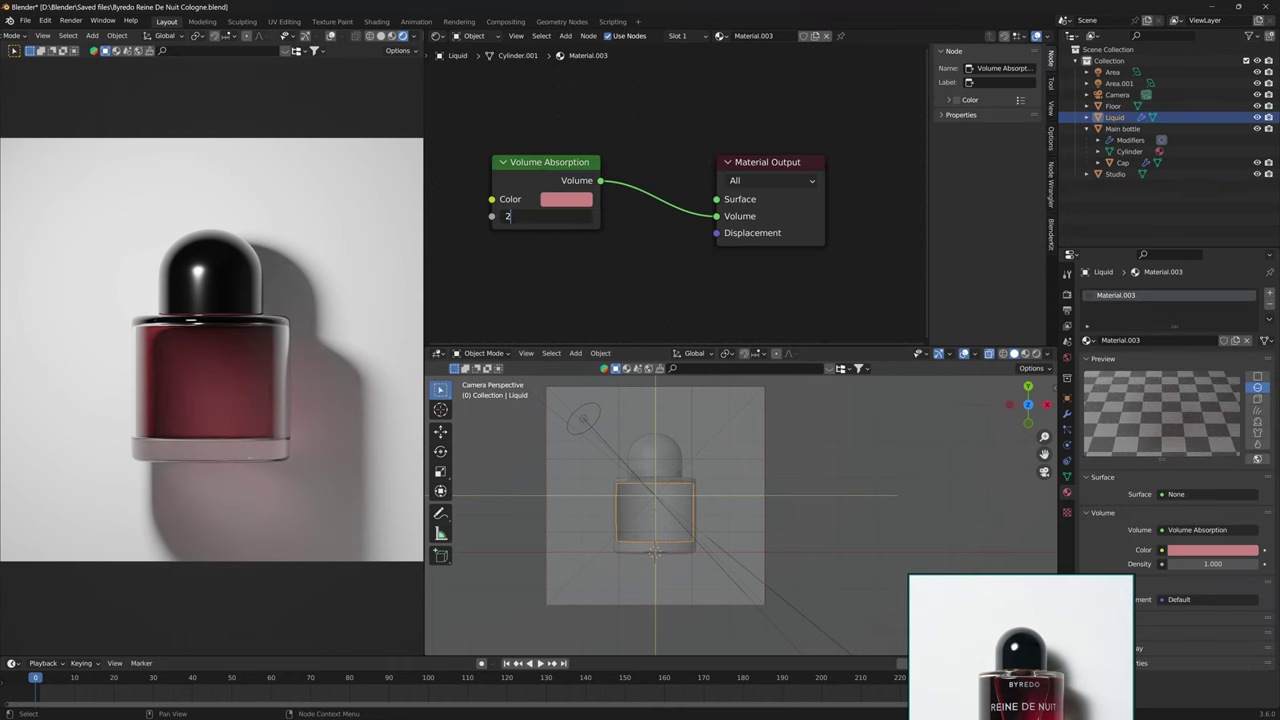
pyautogui.press('Return')
pyautogui.click(558, 216)
pyautogui.write('1.5')
pyautogui.press('Return')
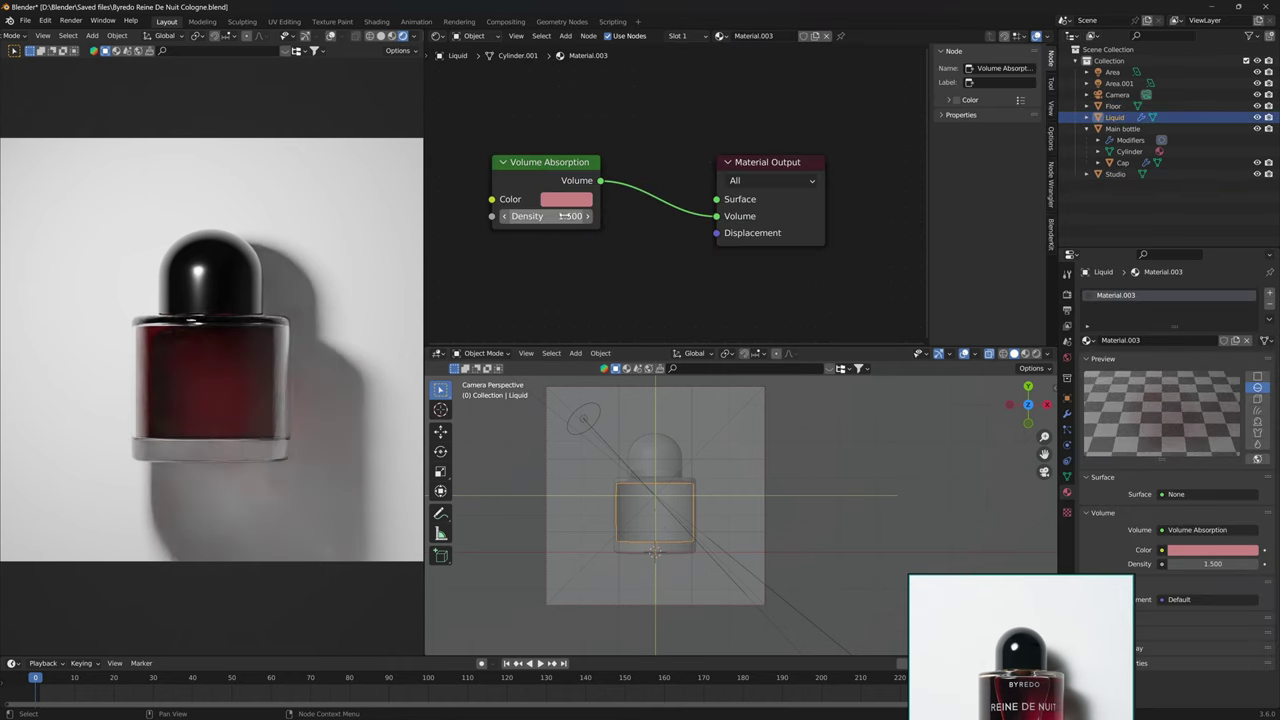
# Set the Liquid's Volume Absorption density to 1.3 and save the file.
pyautogui.click(561, 216)
pyautogui.write('1.3')
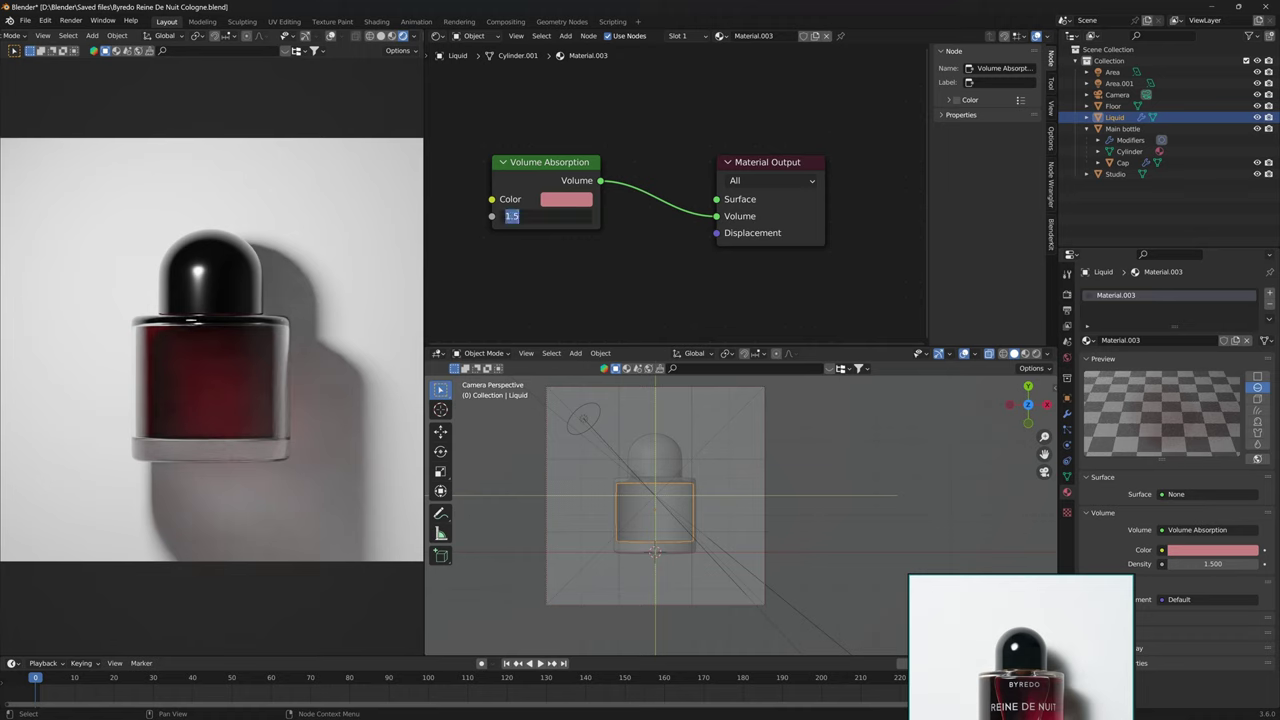
pyautogui.press('Return')
pyautogui.hotkey('ctrl', 's')
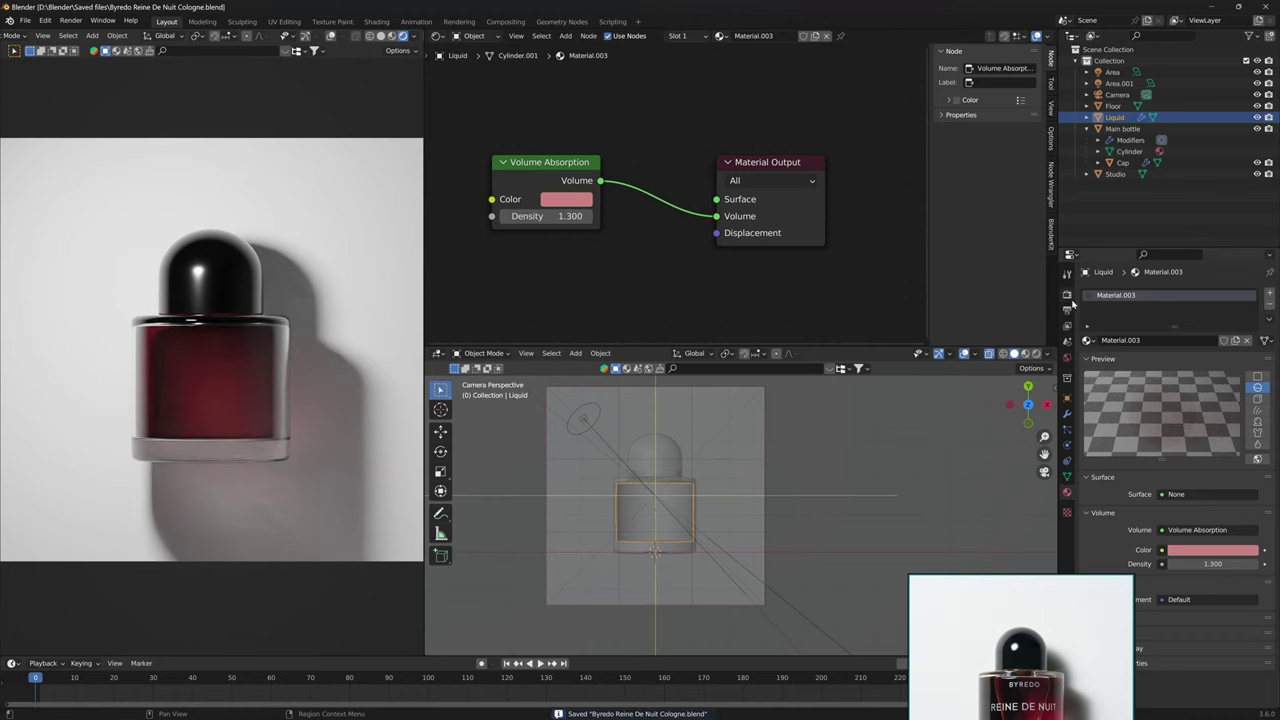
# Set the viewport denoiser to Automatic after trying OptiX, and turn viewport denoising off.
pyautogui.click(1066, 294)
pyautogui.click(1185, 442)
pyautogui.click(1176, 467)
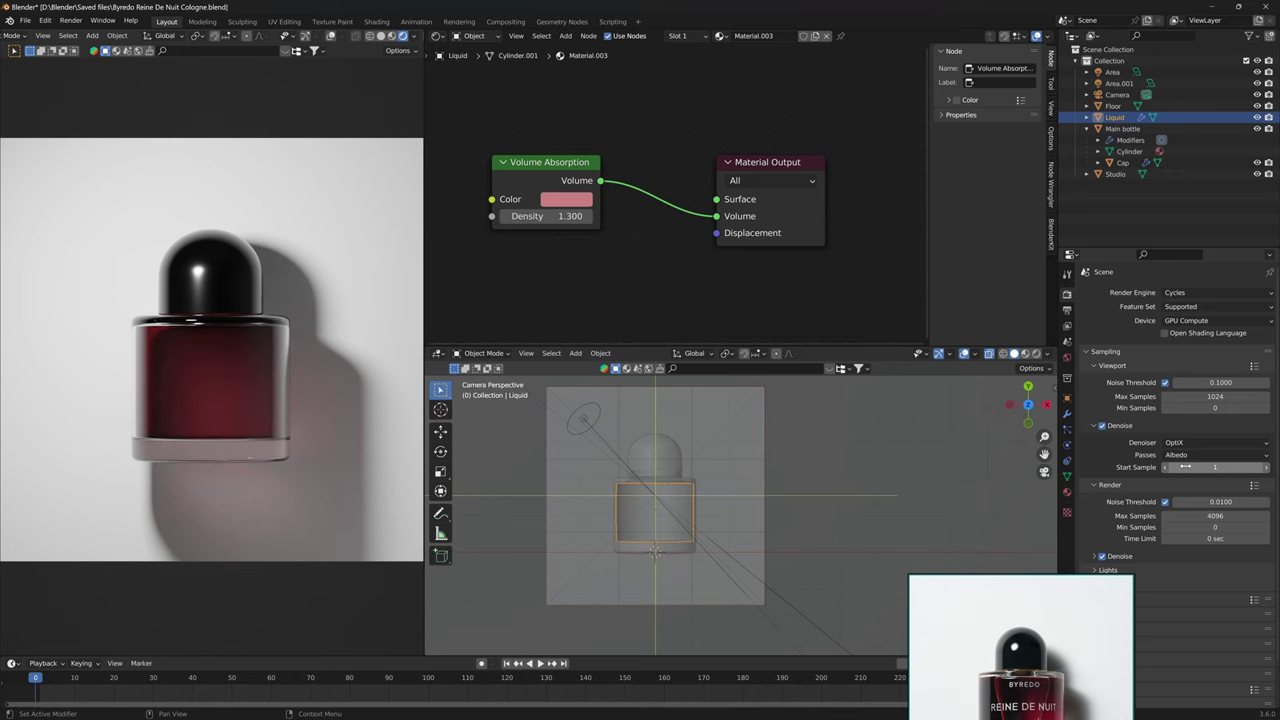
pyautogui.click(1185, 442)
pyautogui.click(1186, 480)
pyautogui.click(1200, 443)
pyautogui.click(1192, 457)
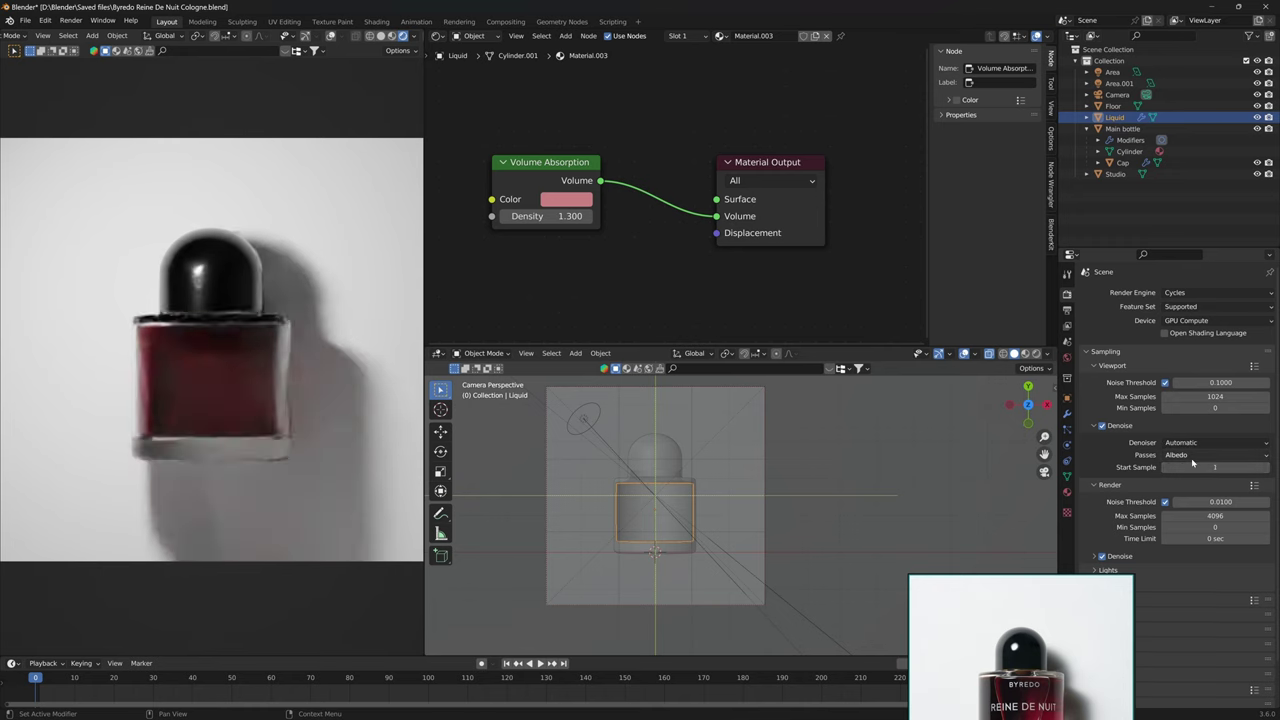
pyautogui.click(1102, 425)
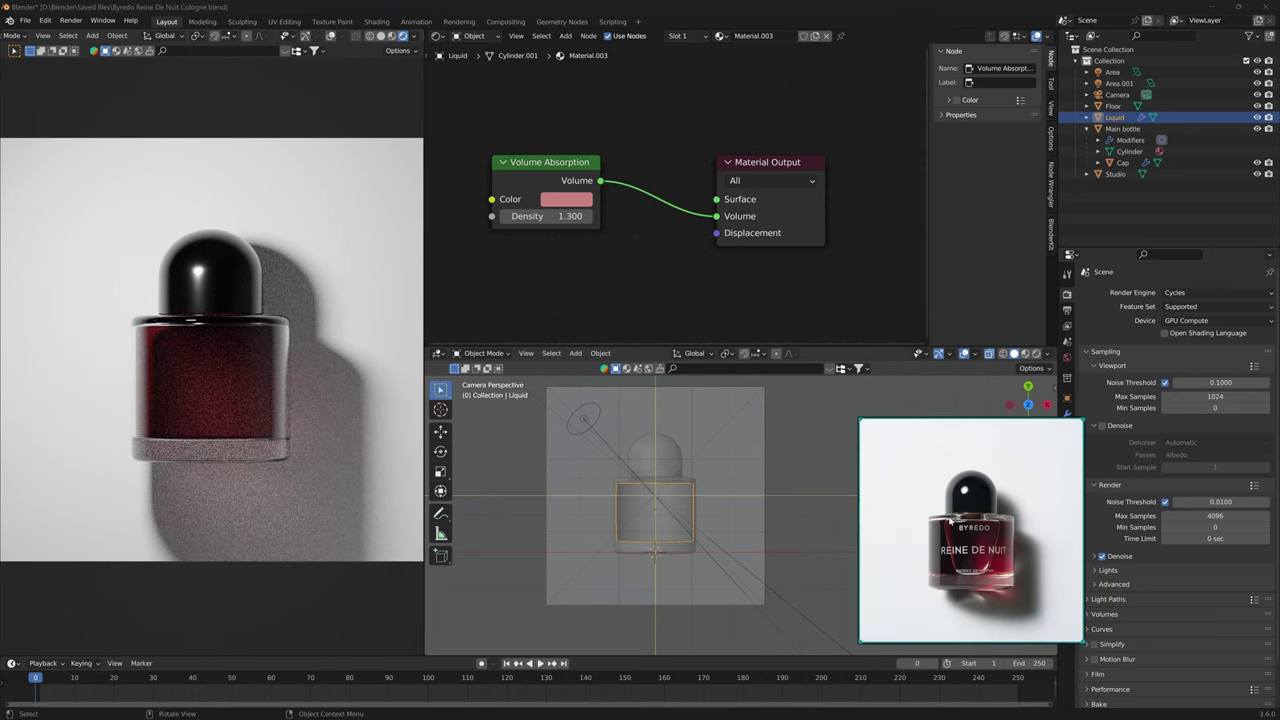
pyautogui.click(295, 460)
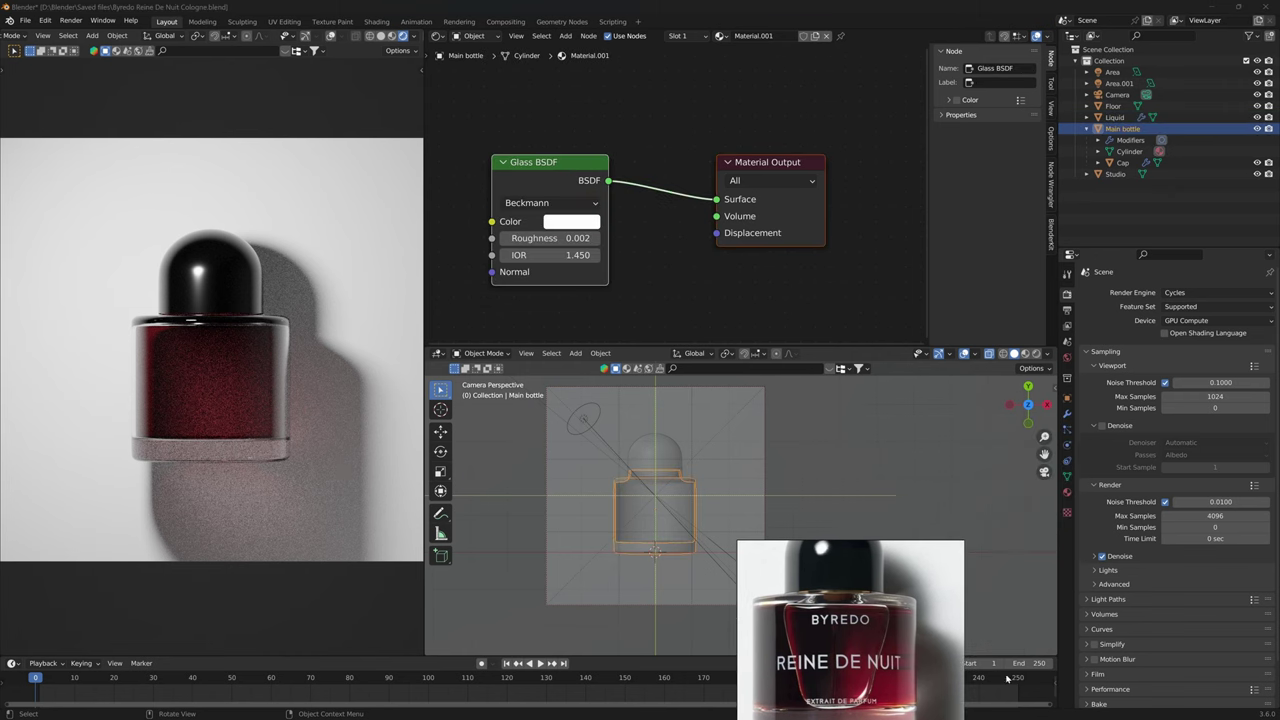
# Check the Main bottle's object properties for its transform, shading, caustics and visibility settings.
pyautogui.click(1066, 398)
pyautogui.scroll(-1, 1222, 550)
pyautogui.scroll(-2, 1222, 550)
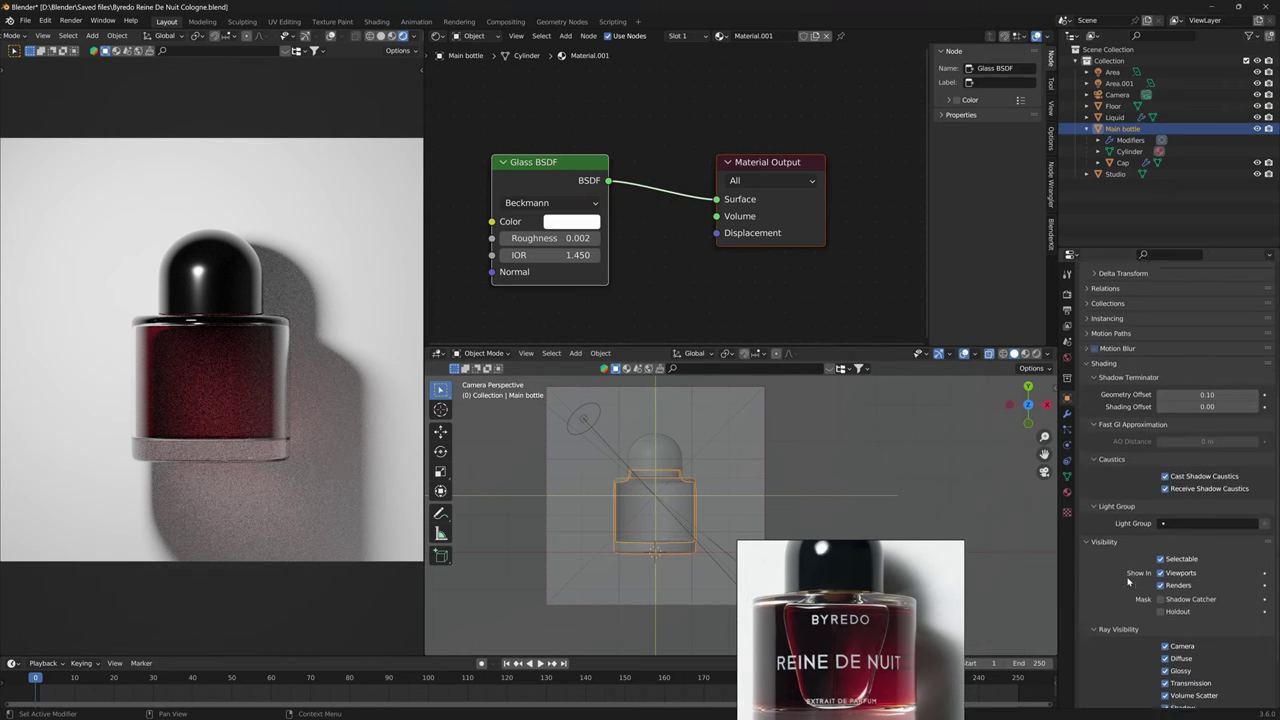
pyautogui.scroll(4, 1222, 550)
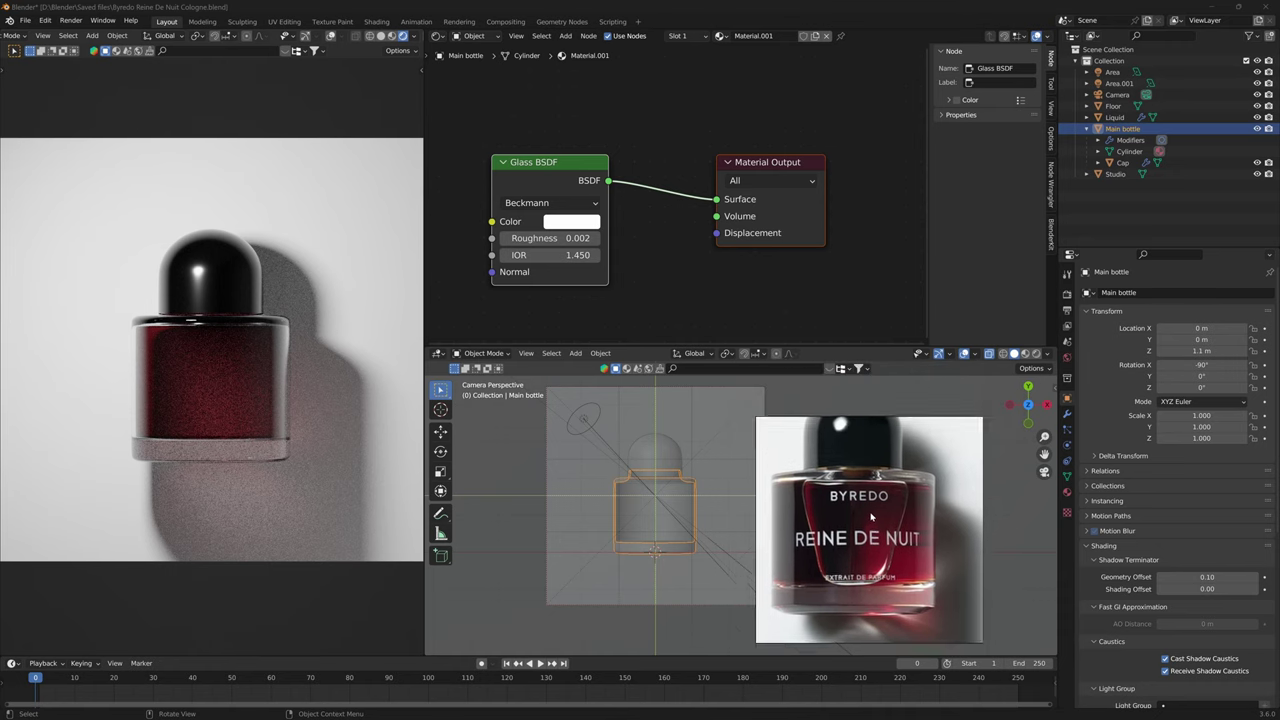
# Open the Liquid mesh for editing in orthographic top view and slide an edge loop of its top rim downward.
pyautogui.scroll(3, 204, 161)
pyautogui.moveTo(716, 470); pyautogui.dragTo(694, 380, button='middle')
pyautogui.scroll(4, 834, 497)
pyautogui.moveTo(834, 497); pyautogui.dragTo(660, 501, button='middle')
pyautogui.press('KP_7')
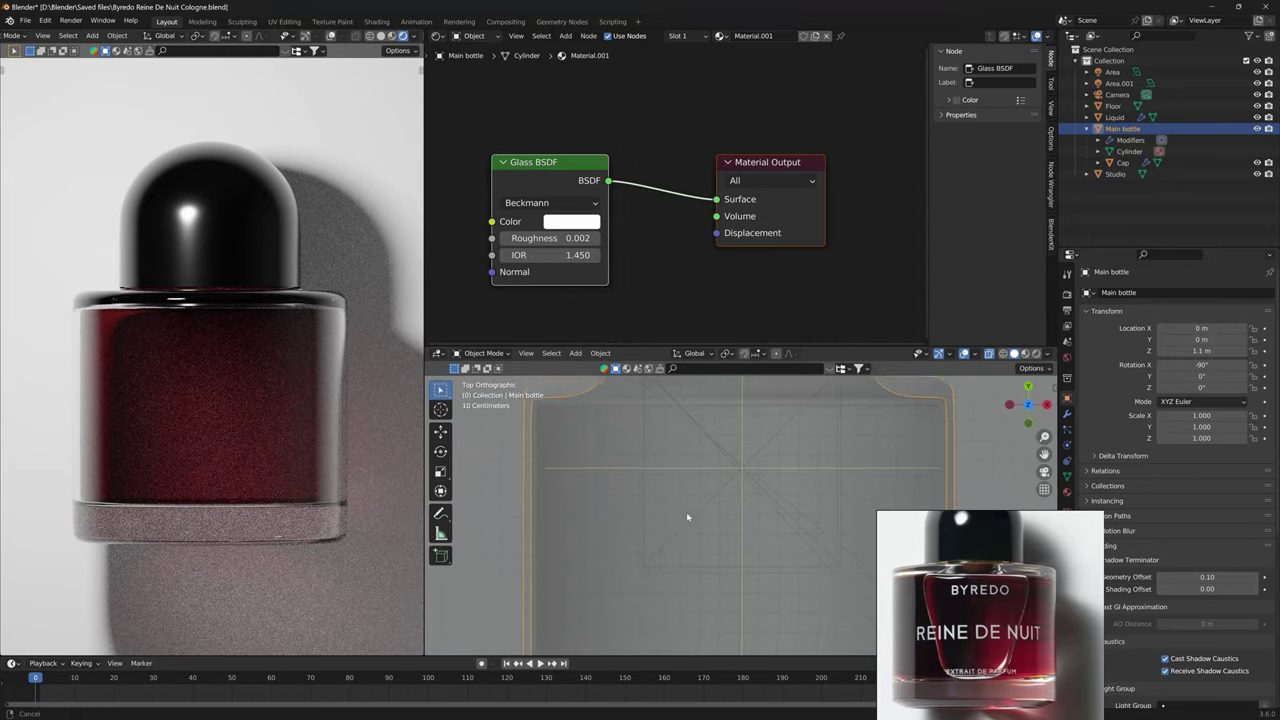
pyautogui.click(686, 512)
pyautogui.press('Tab')
pyautogui.keyDown('shift'); pyautogui.moveTo(591, 420); pyautogui.dragTo(637, 492, button='middle'); pyautogui.keyUp('shift')
pyautogui.scroll(3, 637, 492)
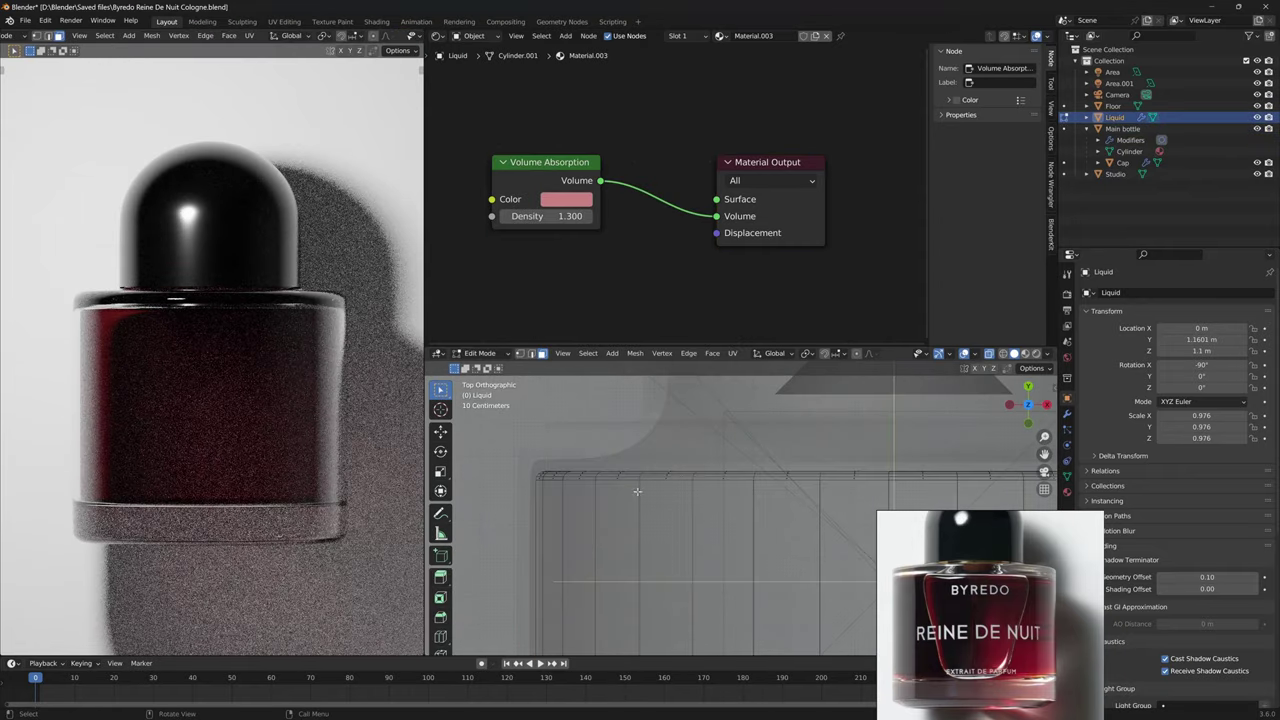
pyautogui.press('2')
pyautogui.keyDown('alt'); pyautogui.click(560, 479); pyautogui.keyUp('alt')
pyautogui.press('g')
pyautogui.press('g')
pyautogui.click(649, 557)
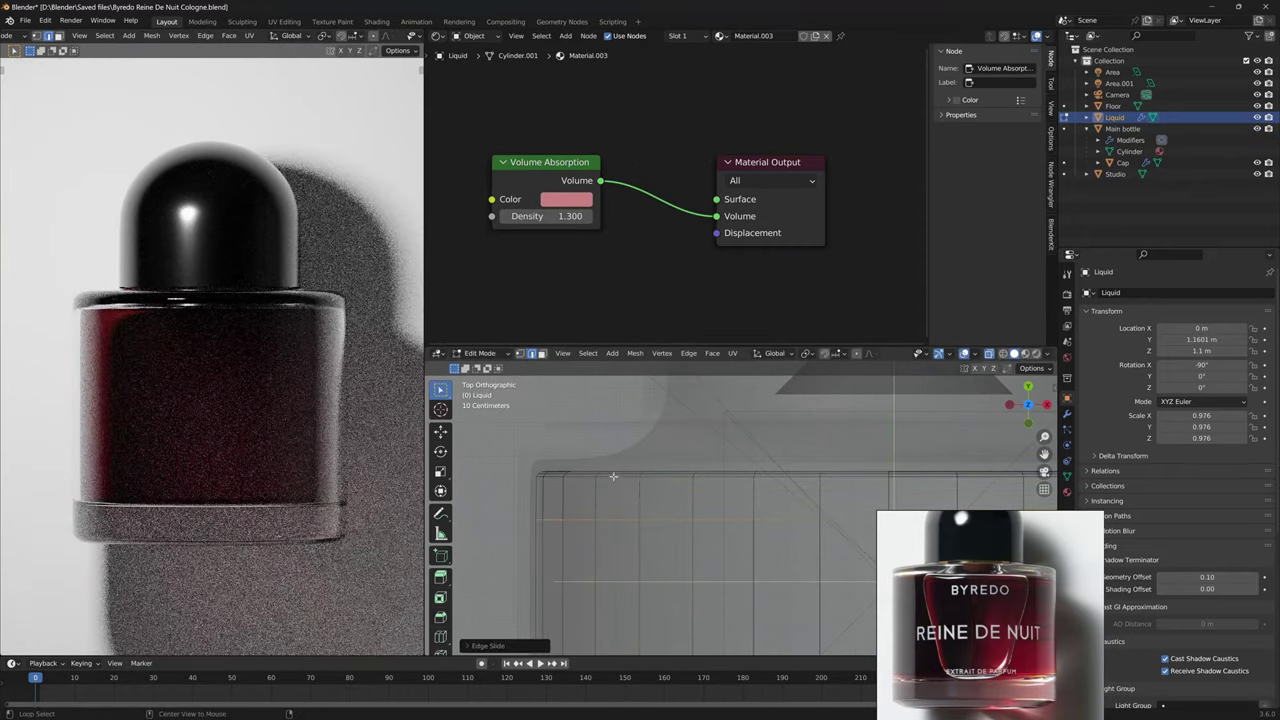
# Slide two more edge loops of the Liquid's top rim downward to spread out the corner bevel.
pyautogui.keyDown('alt'); pyautogui.click(613, 476); pyautogui.keyUp('alt')
pyautogui.press('g')
pyautogui.press('g')
pyautogui.click(694, 515)
pyautogui.keyDown('alt'); pyautogui.click(614, 473); pyautogui.keyUp('alt')
pyautogui.press('g')
pyautogui.press('g')
pyautogui.click(653, 503)
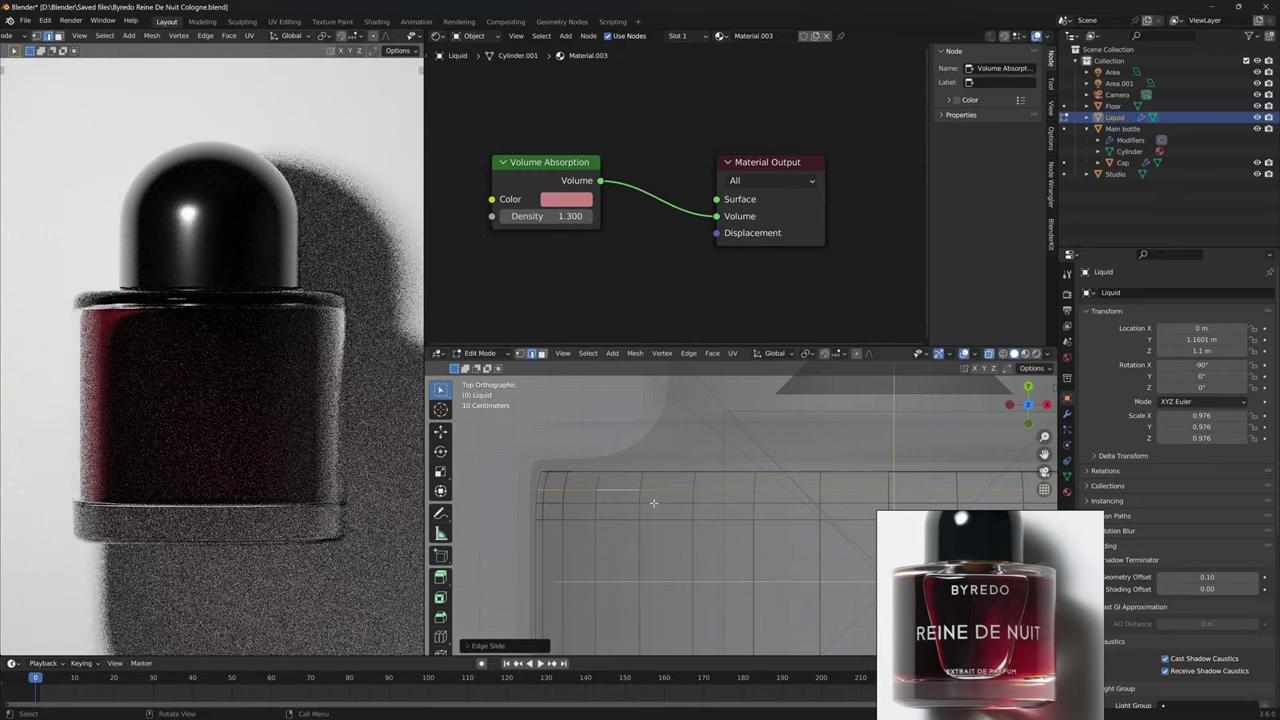
# Adjust the spacing of the Liquid's uppermost edge loops to round the top corner, and save the file.
pyautogui.moveTo(653, 502); pyautogui.dragTo(620, 580, button='middle')
pyautogui.press('g')
pyautogui.press('g')
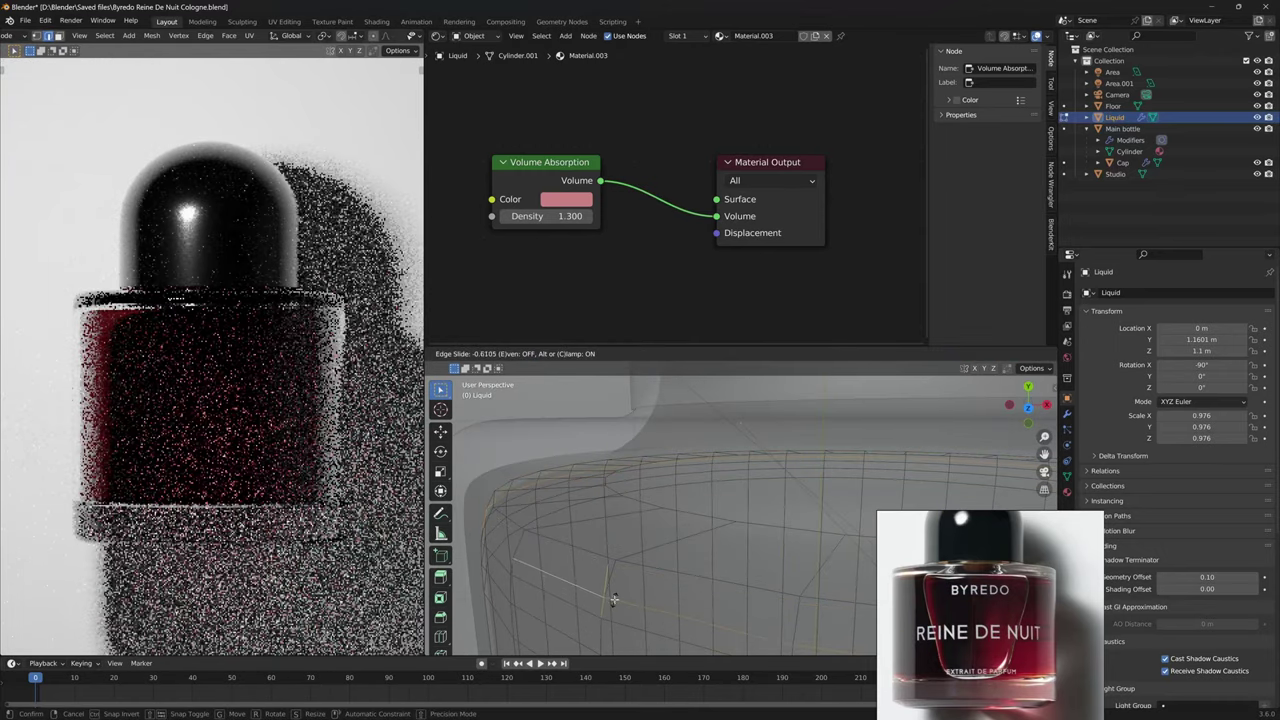
pyautogui.click(705, 574)
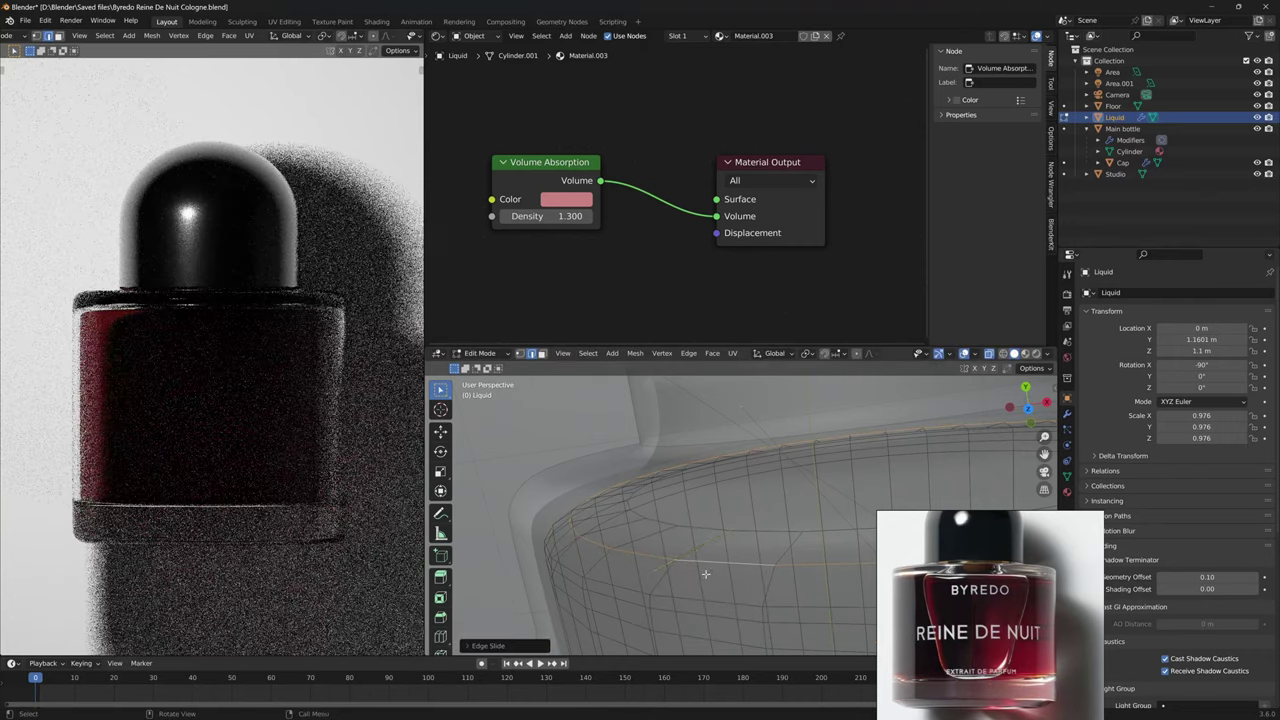
pyautogui.scroll(-6, 737, 580)
pyautogui.press('KP_7')
pyautogui.scroll(6, 754, 566)
pyautogui.hotkey('ctrl', 's')
pyautogui.press('g')
pyautogui.press('g')
pyautogui.click(687, 523)
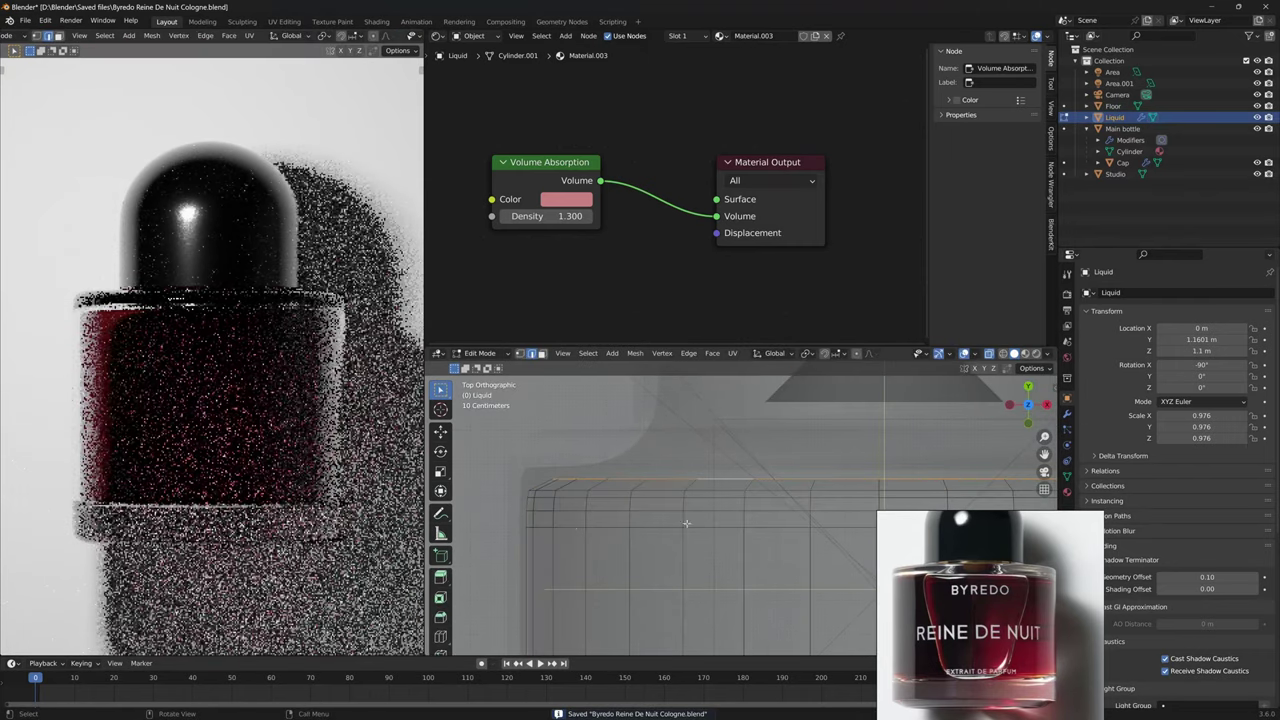
# Slide the Liquid's bottom-rim edge loops apart to widen the rounding of its bottom corner.
pyautogui.keyDown('shift'); pyautogui.moveTo(567, 526); pyautogui.dragTo(680, 511, button='middle'); pyautogui.keyUp('shift')
pyautogui.scroll(-1, 671, 520)
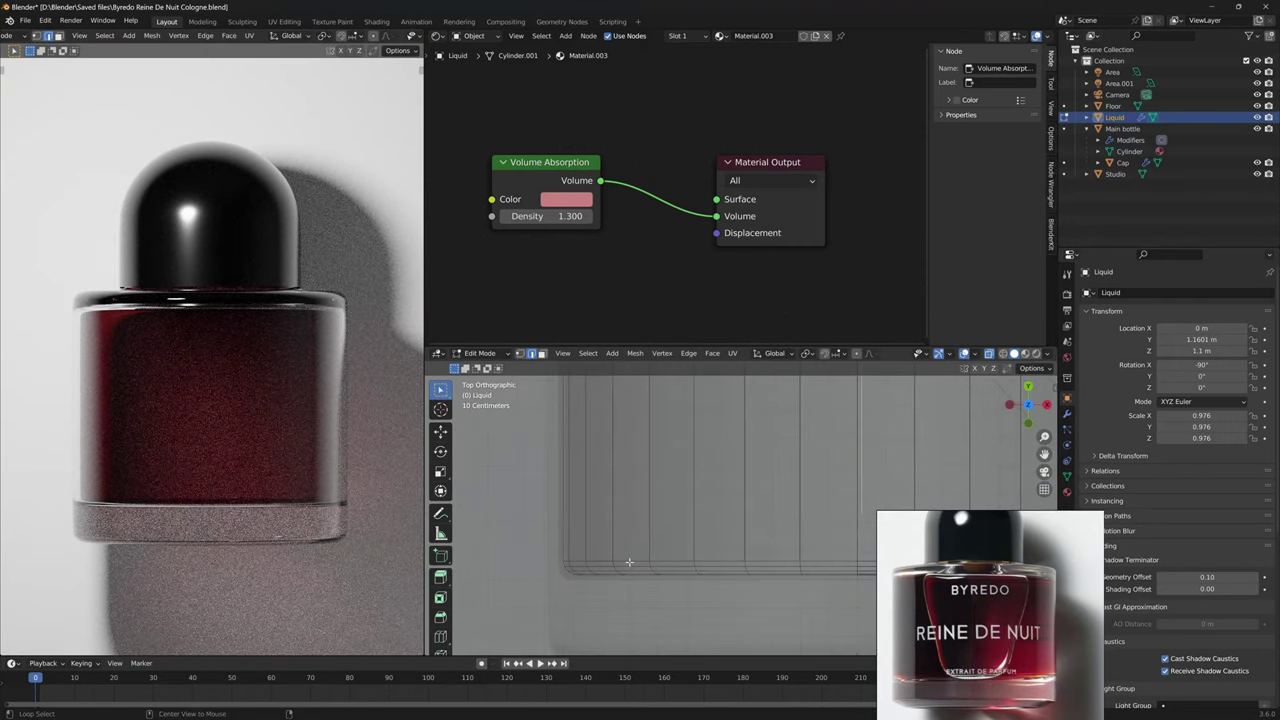
pyautogui.keyDown('alt'); pyautogui.click(629, 562); pyautogui.keyUp('alt')
pyautogui.press('g')
pyautogui.press('g')
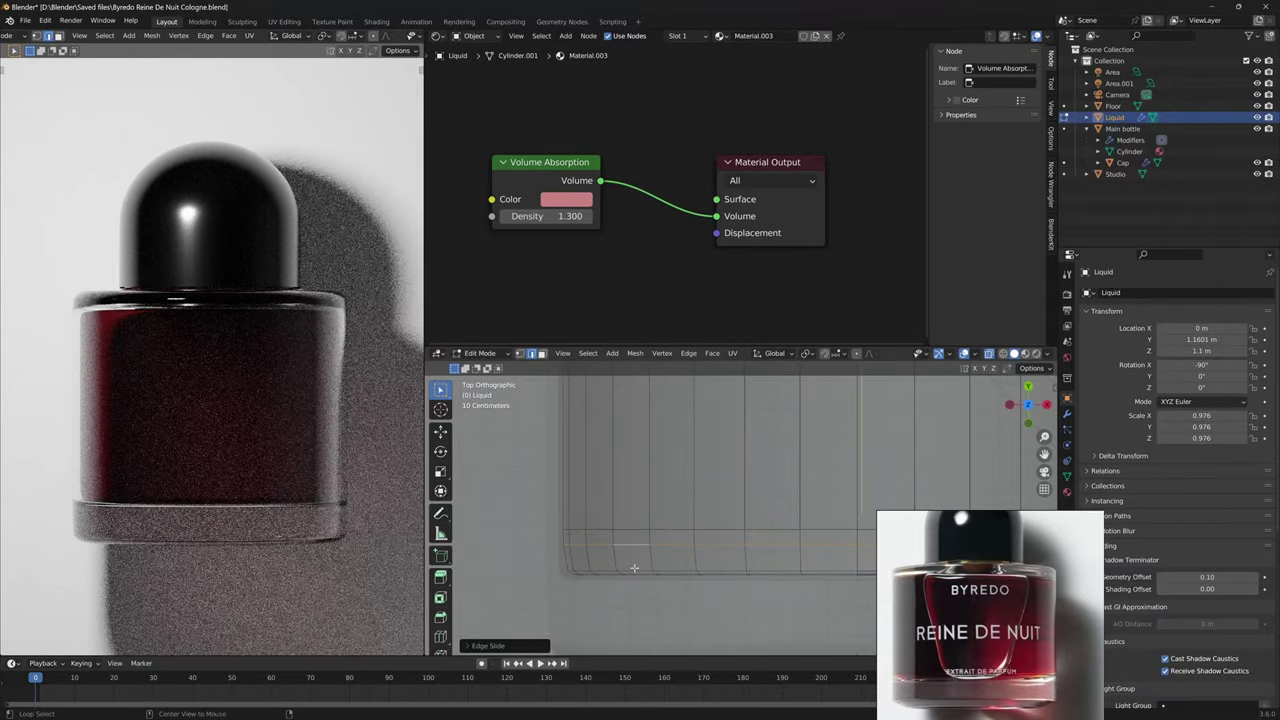
pyautogui.click(686, 568)
pyautogui.keyDown('alt'); pyautogui.click(648, 572); pyautogui.keyUp('alt')
pyautogui.press('g')
pyautogui.press('g')
pyautogui.click(712, 594)
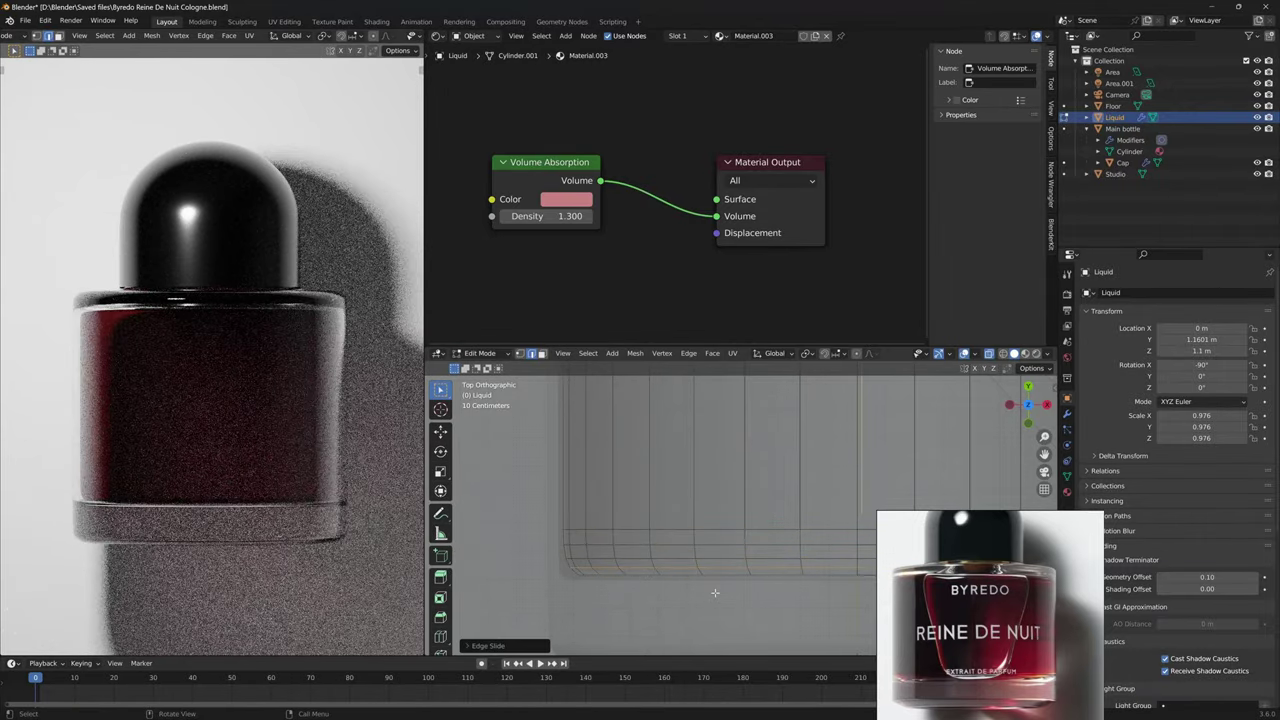
# Even out the spacing of the Liquid's remaining bottom edge loops and return to Object Mode.
pyautogui.scroll(-2, 814, 590)
pyautogui.keyDown('shift'); pyautogui.moveTo(940, 568); pyautogui.dragTo(690, 600, button='middle'); pyautogui.keyUp('shift')
pyautogui.keyDown('alt'); pyautogui.click(746, 570); pyautogui.keyUp('alt')
pyautogui.press('g')
pyautogui.press('g')
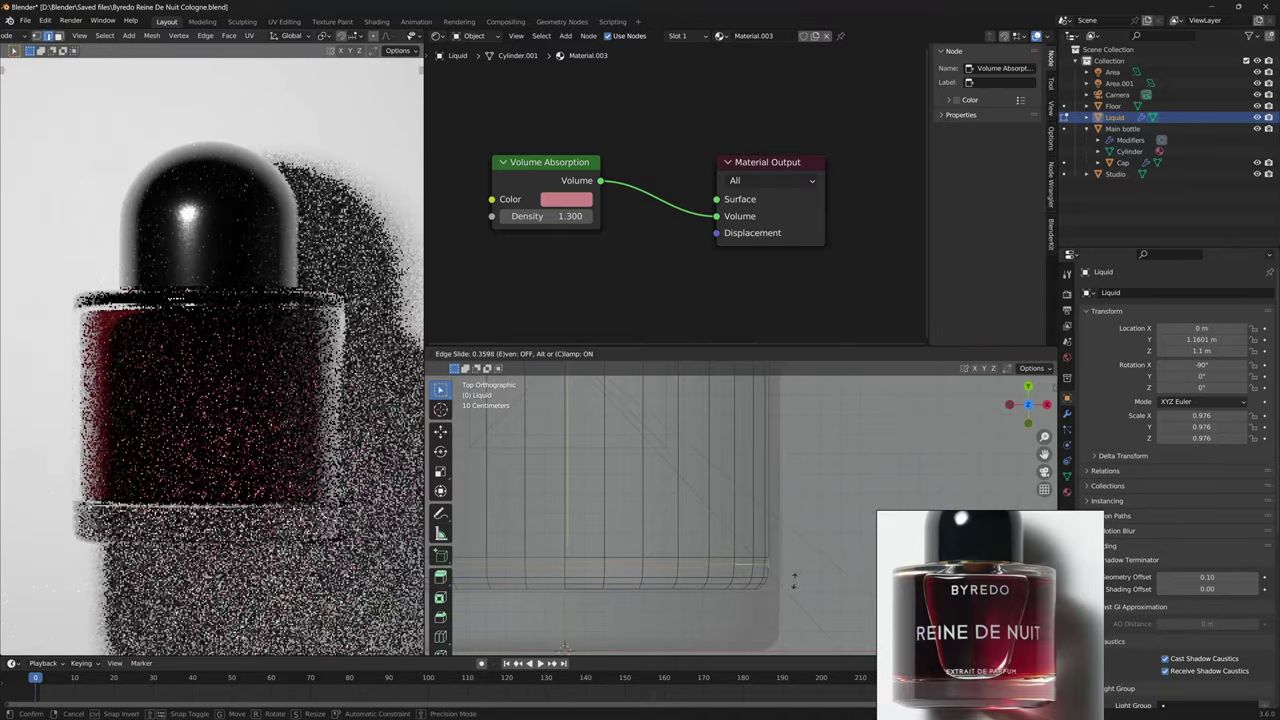
pyautogui.click(795, 583)
pyautogui.keyDown('alt'); pyautogui.click(783, 582); pyautogui.keyUp('alt')
pyautogui.press('g')
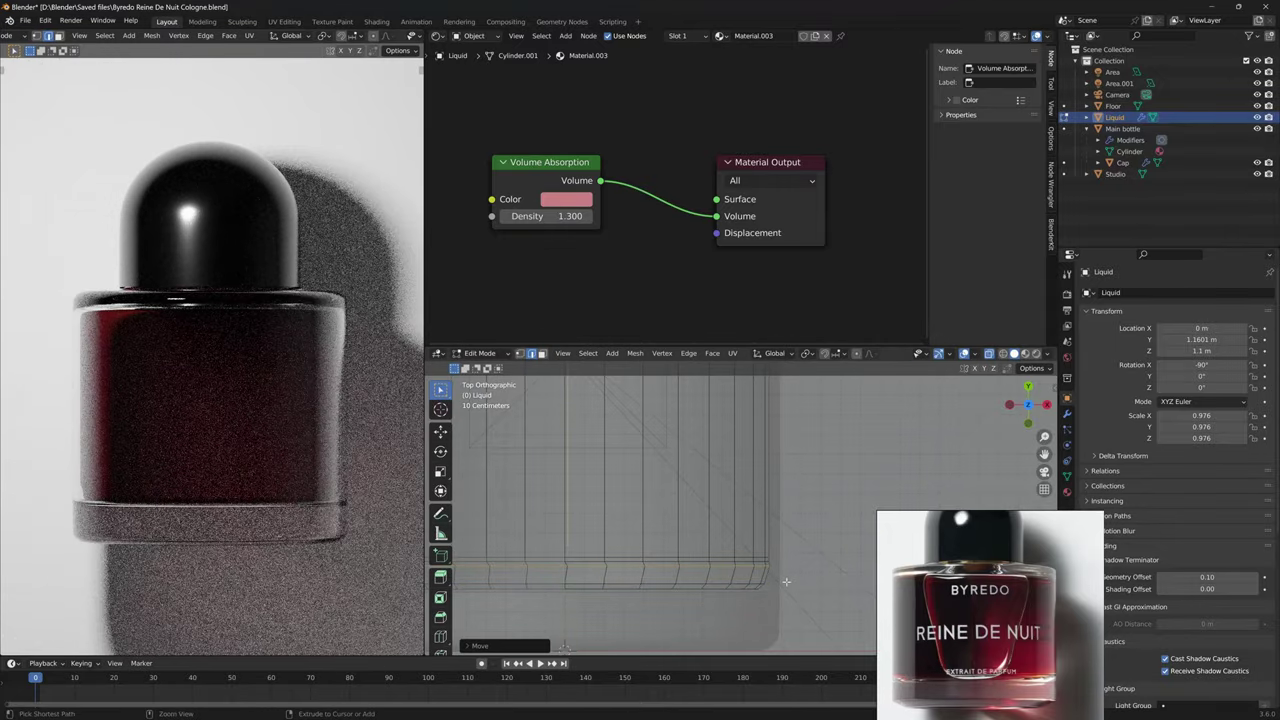
pyautogui.press('g')
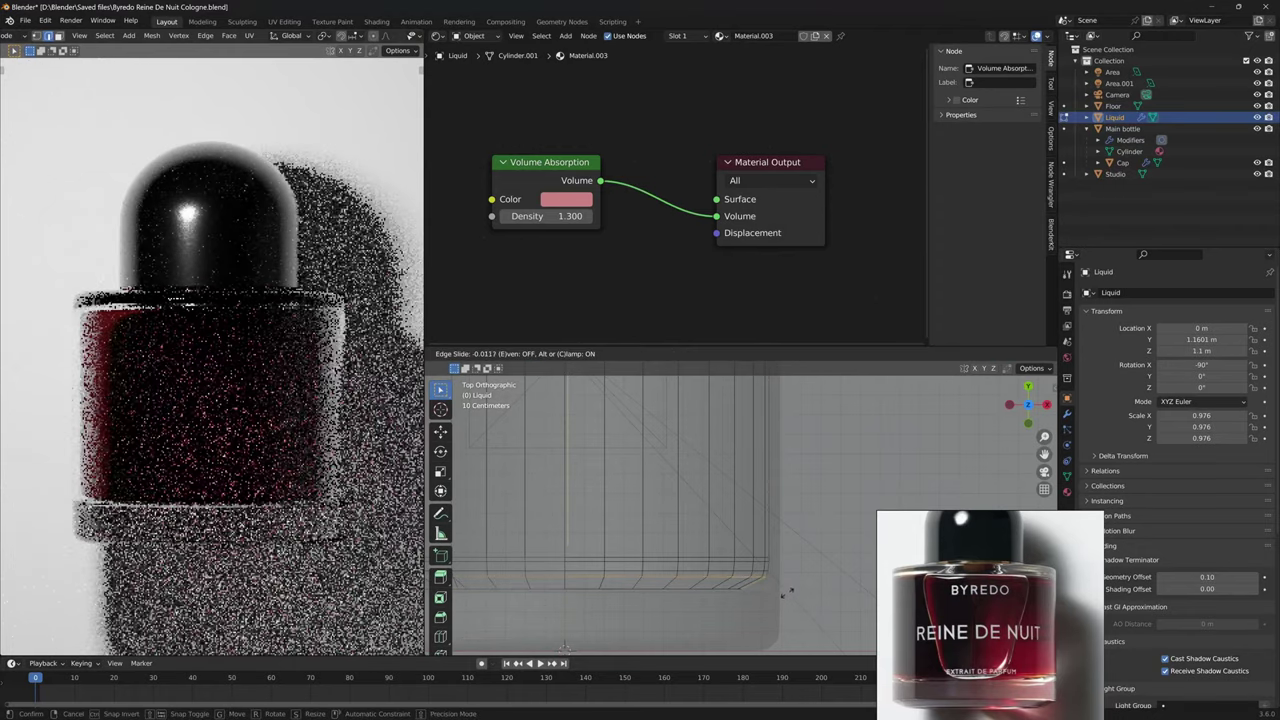
pyautogui.click(791, 488)
pyautogui.press('Tab')
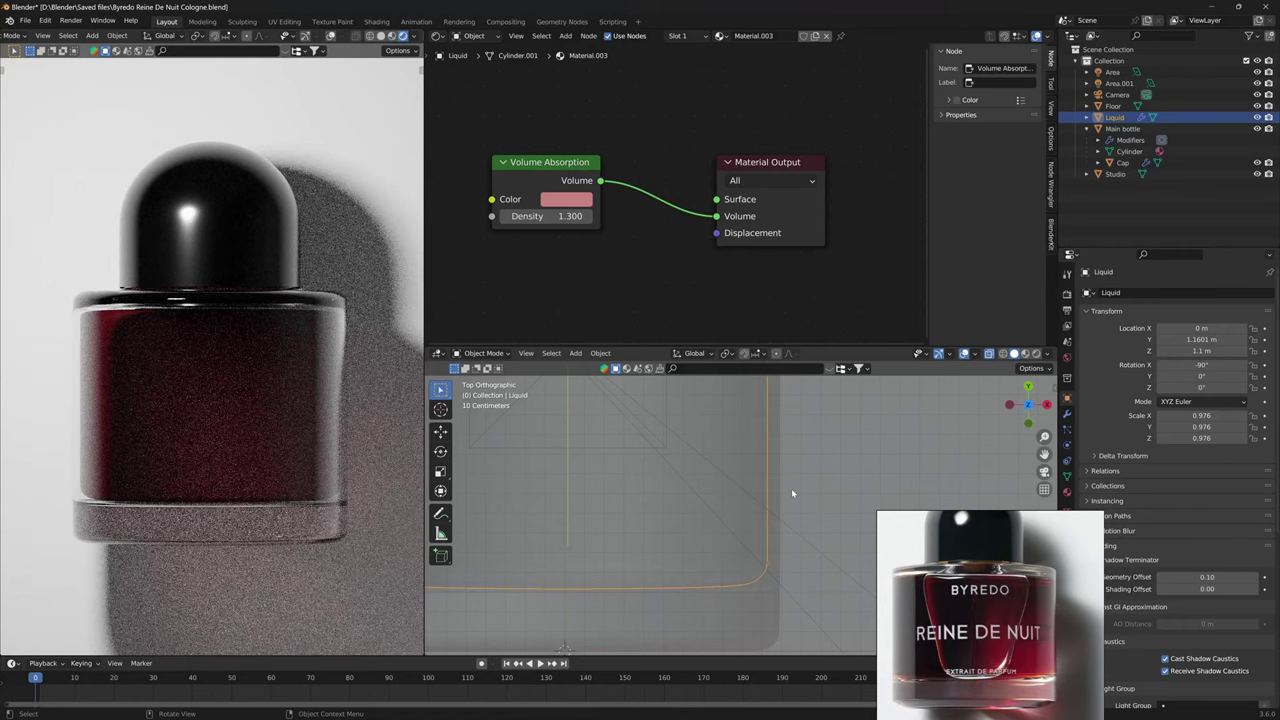
# Open the Main bottle mesh for editing at the bottom corner of its inner wall.
pyautogui.scroll(-4, 792, 490)
pyautogui.keyDown('shift'); pyautogui.moveTo(791, 488); pyautogui.dragTo(808, 511, button='middle'); pyautogui.keyUp('shift')
pyautogui.scroll(2, 798, 558)
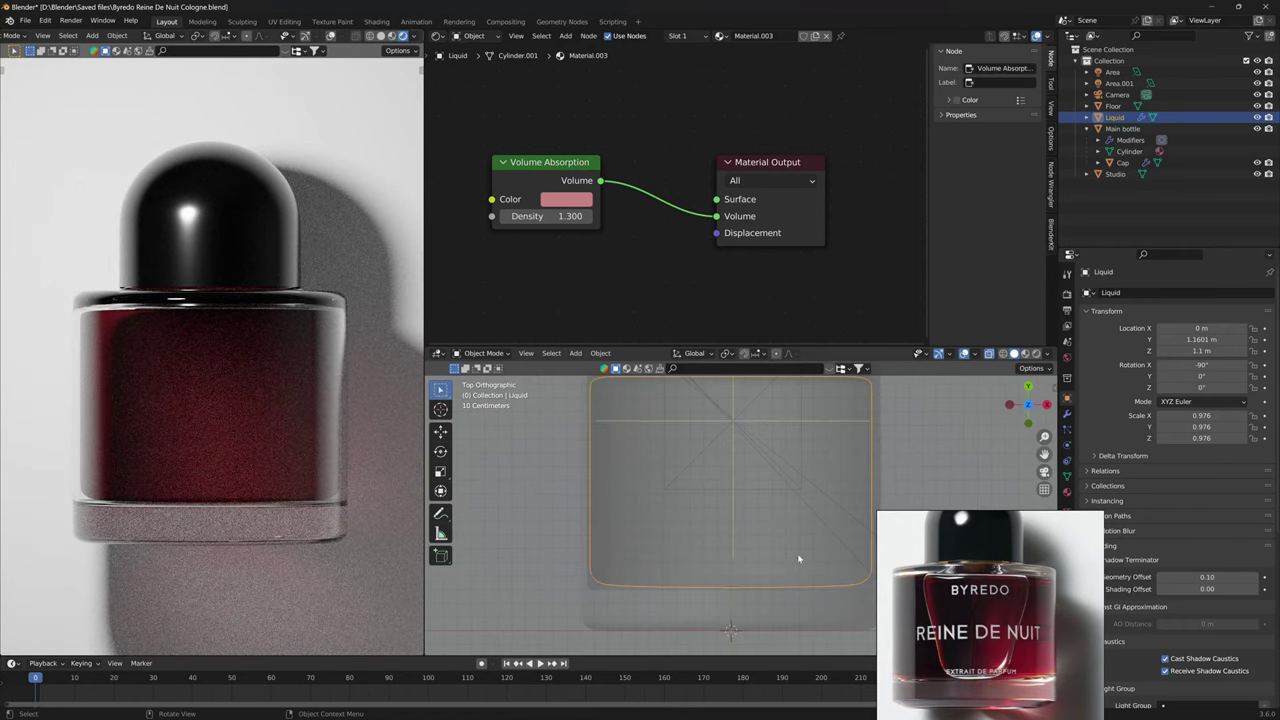
pyautogui.scroll(6, 640, 580)
pyautogui.keyDown('shift'); pyautogui.moveTo(568, 580); pyautogui.dragTo(637, 557, button='middle'); pyautogui.keyUp('shift')
pyautogui.click(566, 569)
pyautogui.press('Tab')
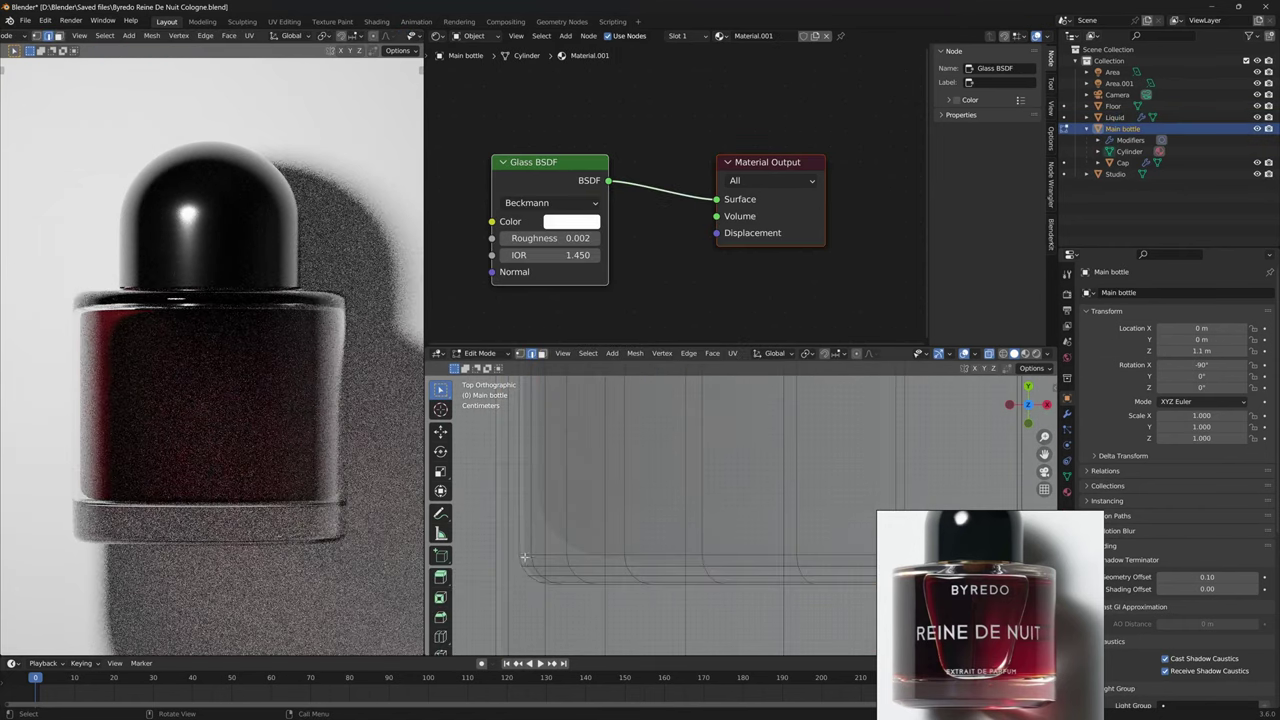
pyautogui.keyDown('shift'); pyautogui.moveTo(645, 620); pyautogui.dragTo(714, 583, button='middle'); pyautogui.keyUp('shift')
pyautogui.scroll(-1, 663, 543)
pyautogui.scroll(2, 660, 540)
pyautogui.press('1')
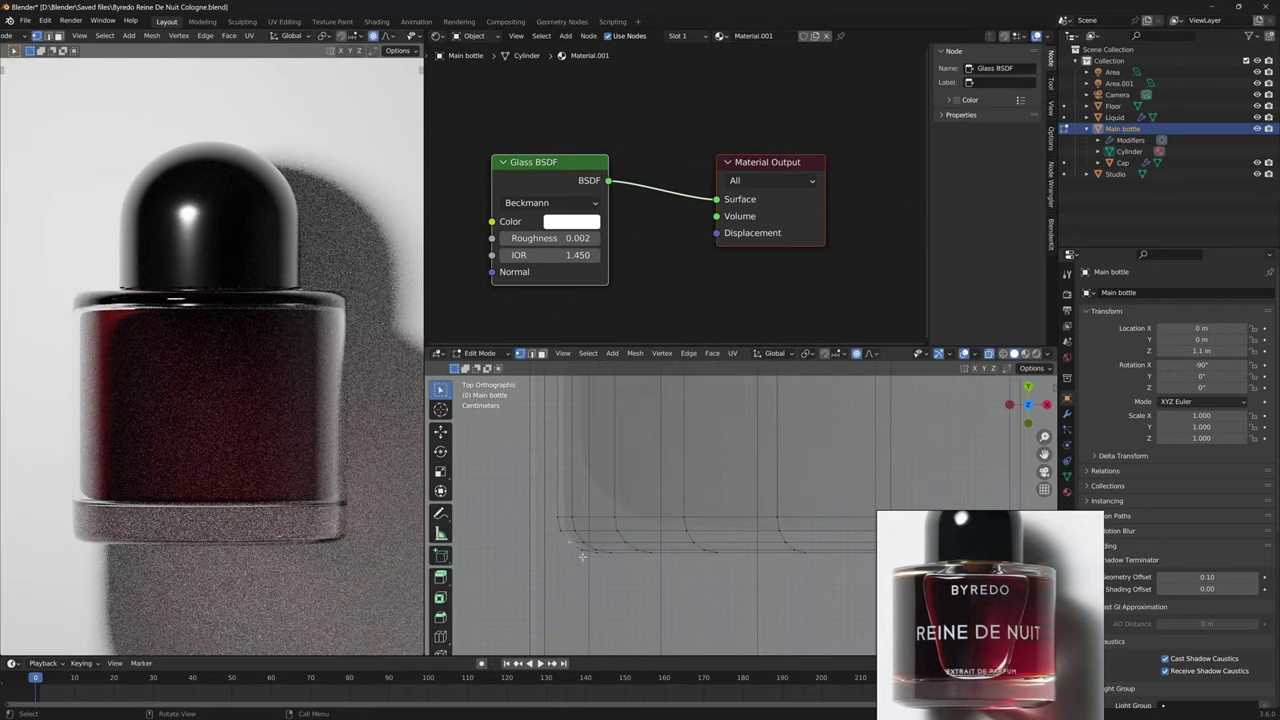
pyautogui.press('g')
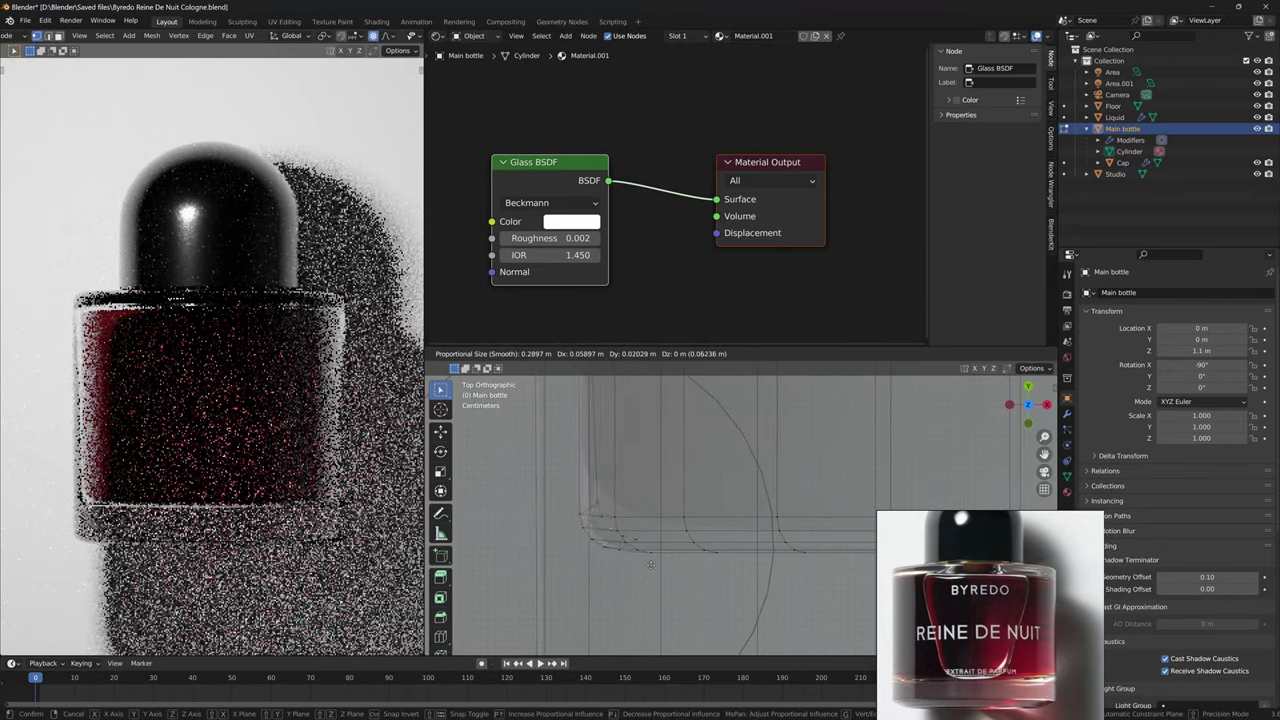
pyautogui.click(597, 557)
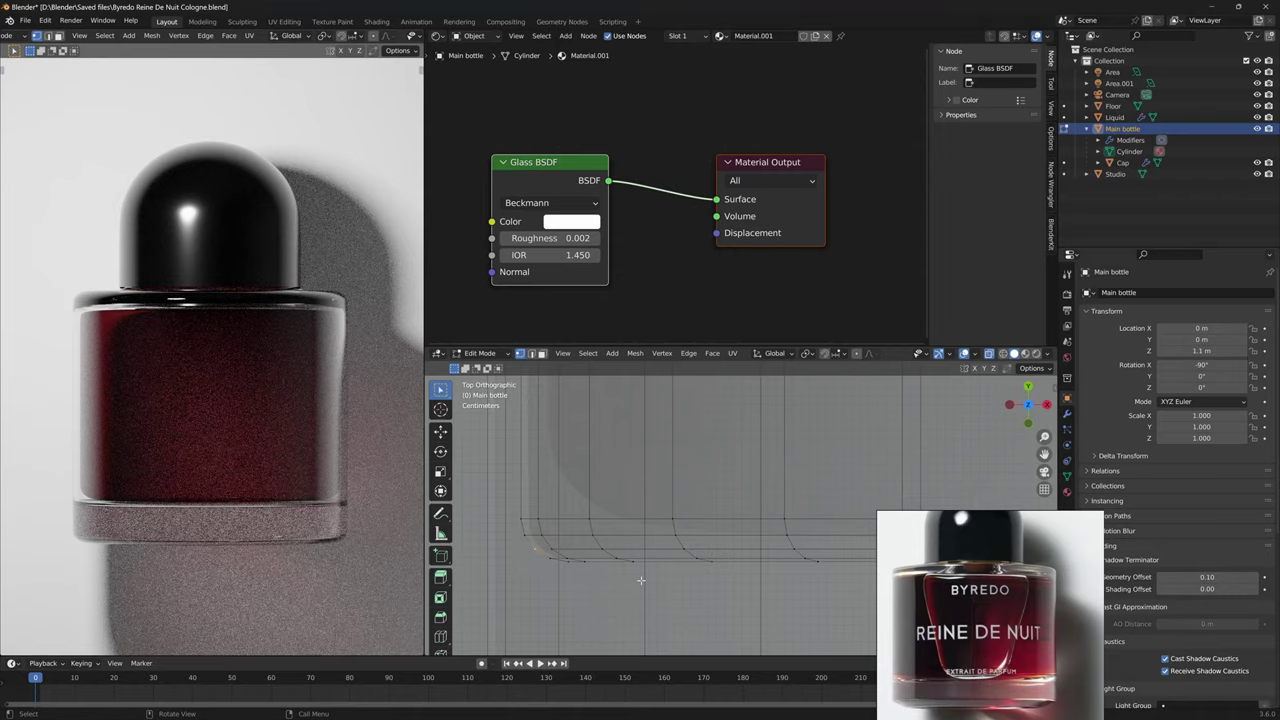
# Hide the Main bottle's outer base geometry to isolate the bottom of the inner wall.
pyautogui.scroll(-12, 641, 580)
pyautogui.keyDown('shift'); pyautogui.moveTo(760, 530); pyautogui.dragTo(641, 585, button='middle'); pyautogui.keyUp('shift')
pyautogui.moveTo(781, 595); pyautogui.dragTo(579, 562)
pyautogui.moveTo(572, 562); pyautogui.dragTo(570, 560)
pyautogui.press('h')
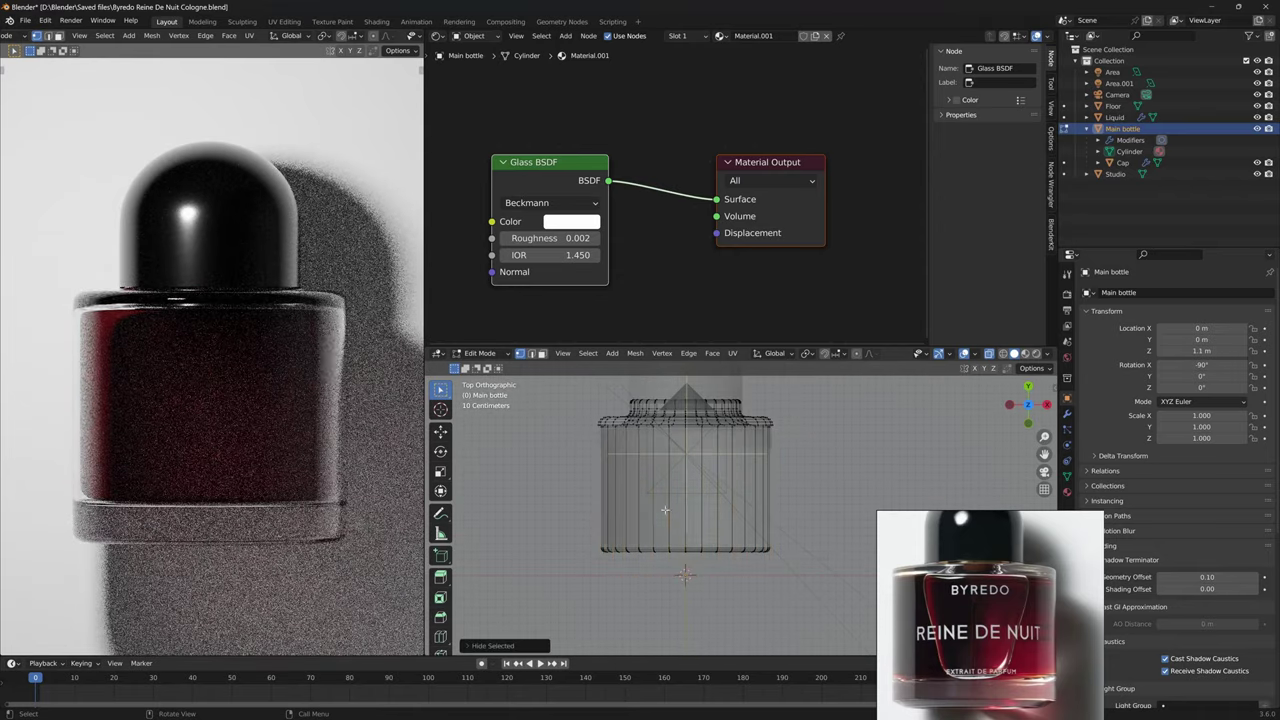
pyautogui.scroll(8, 628, 543)
pyautogui.keyDown('shift'); pyautogui.moveTo(591, 537); pyautogui.dragTo(774, 492, button='middle'); pyautogui.keyUp('shift')
pyautogui.press('o')
pyautogui.click(677, 523)
pyautogui.press('g')
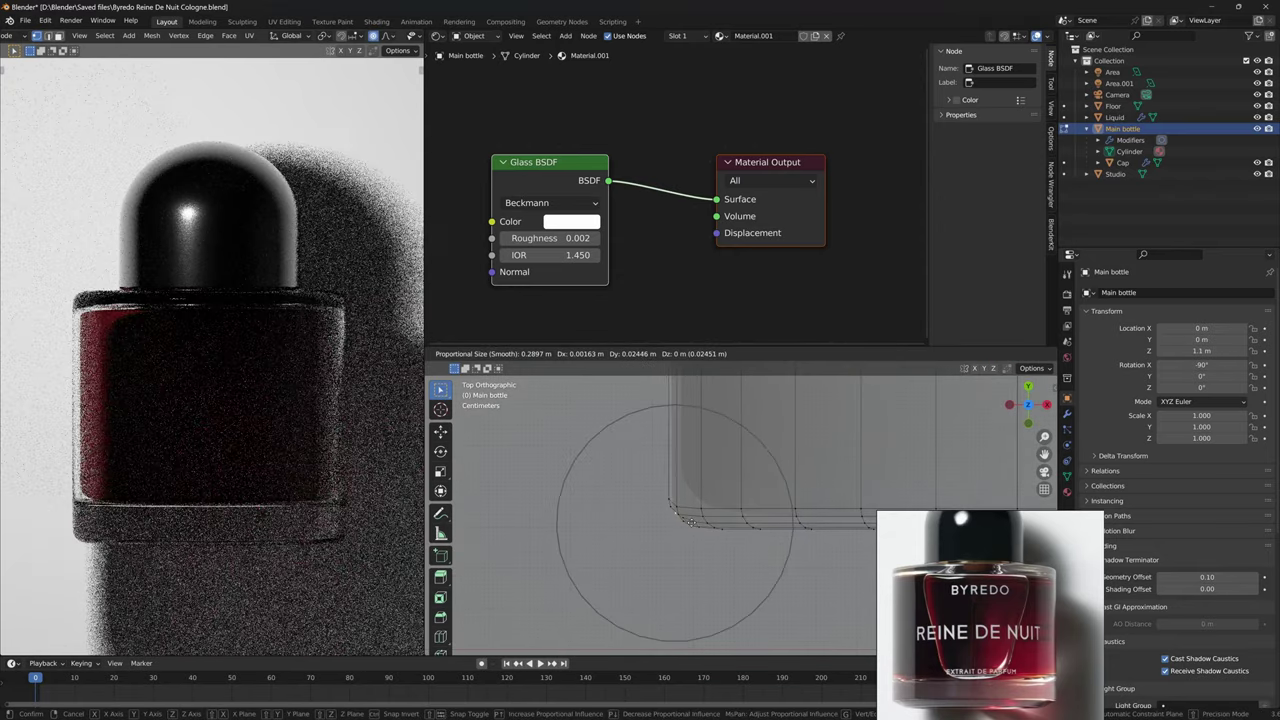
pyautogui.rightClick(691, 523)
pyautogui.moveTo(691, 523); pyautogui.dragTo(734, 551, button='middle')
pyautogui.press('KP_7')
pyautogui.press('g')
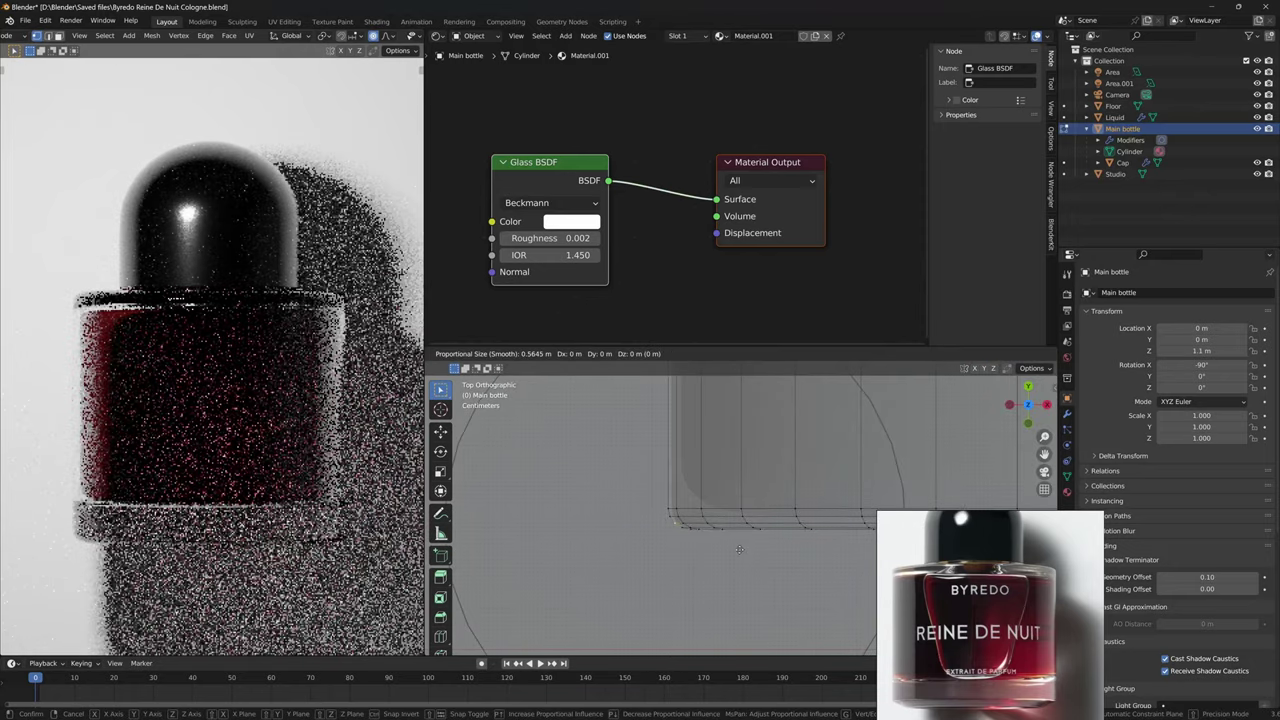
pyautogui.rightClick(714, 524)
pyautogui.scroll(-12, 734, 530)
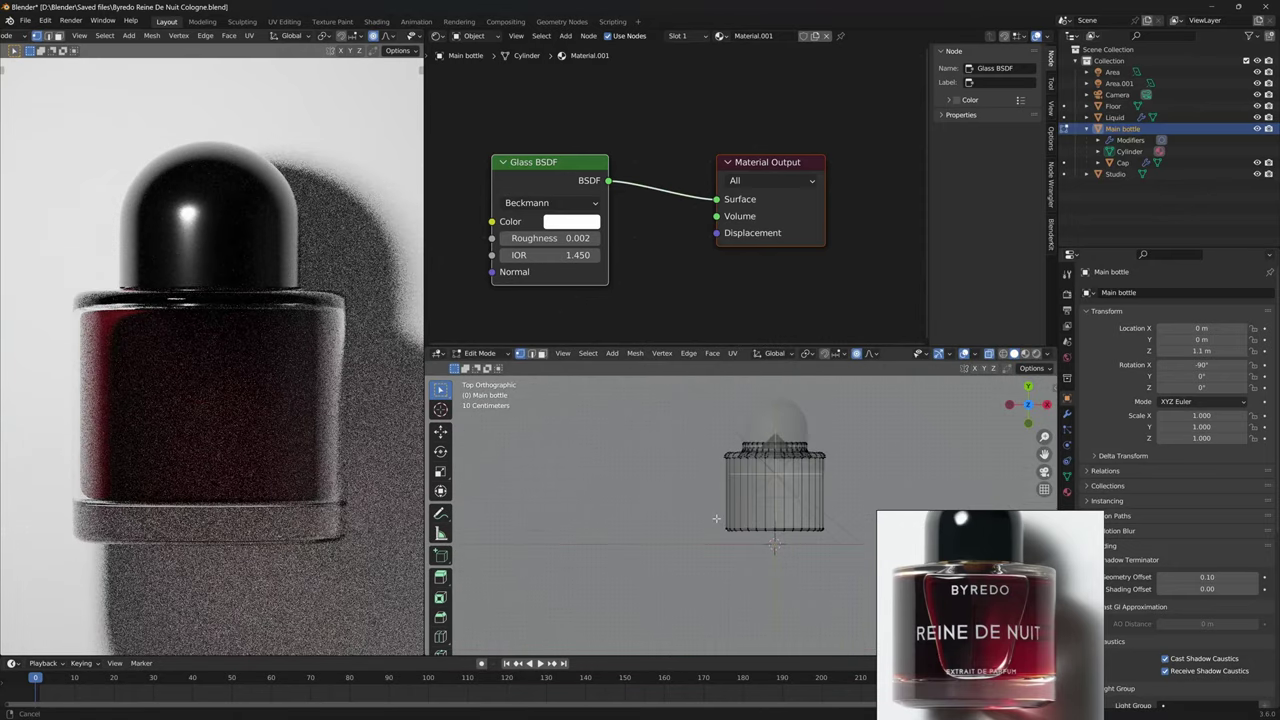
# Try sliding the edges at the bottom of the Main bottle's inner wall and undo both slides.
pyautogui.scroll(12, 754, 543)
pyautogui.keyDown('shift'); pyautogui.moveTo(688, 400); pyautogui.dragTo(813, 488, button='middle'); pyautogui.keyUp('shift')
pyautogui.scroll(3, 672, 508)
pyautogui.keyDown('shift'); pyautogui.moveTo(700, 535); pyautogui.dragTo(706, 566, button='middle'); pyautogui.keyUp('shift')
pyautogui.press('g')
pyautogui.press('g')
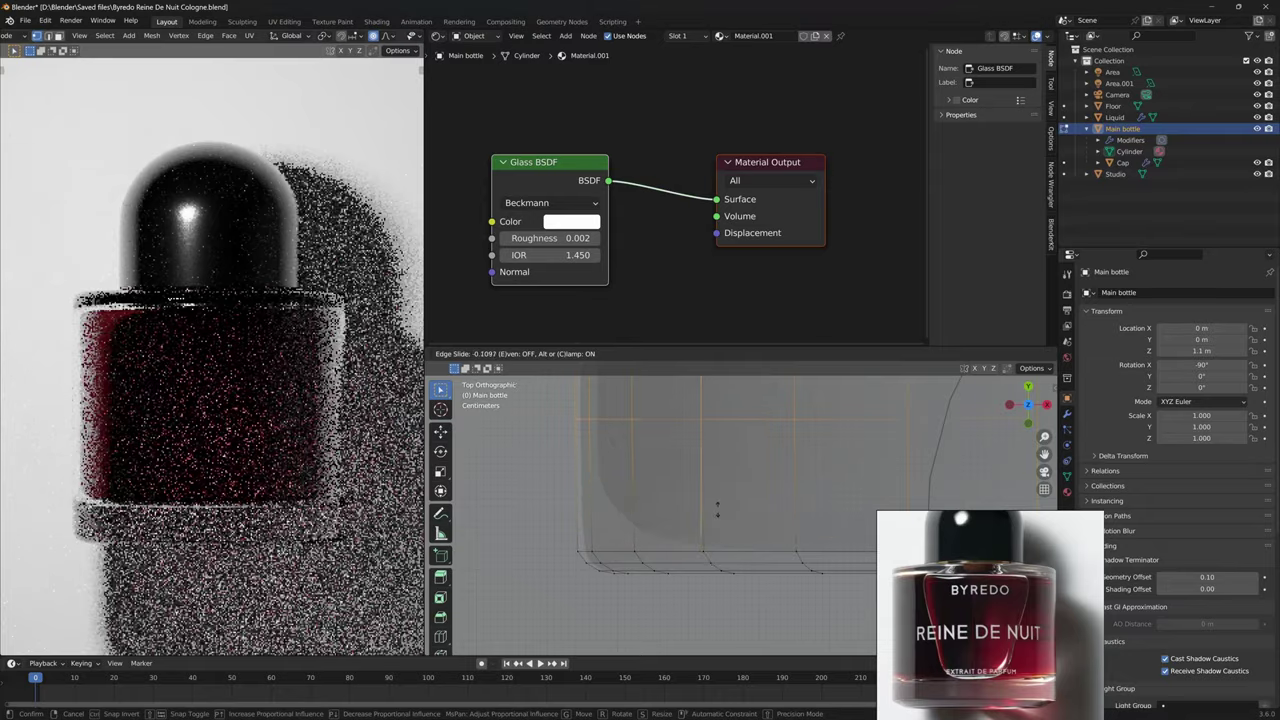
pyautogui.click(717, 509)
pyautogui.scroll(-7, 760, 528)
pyautogui.hotkey('ctrl', 'z')
pyautogui.scroll(2, 767, 532)
pyautogui.press('g')
pyautogui.press('g')
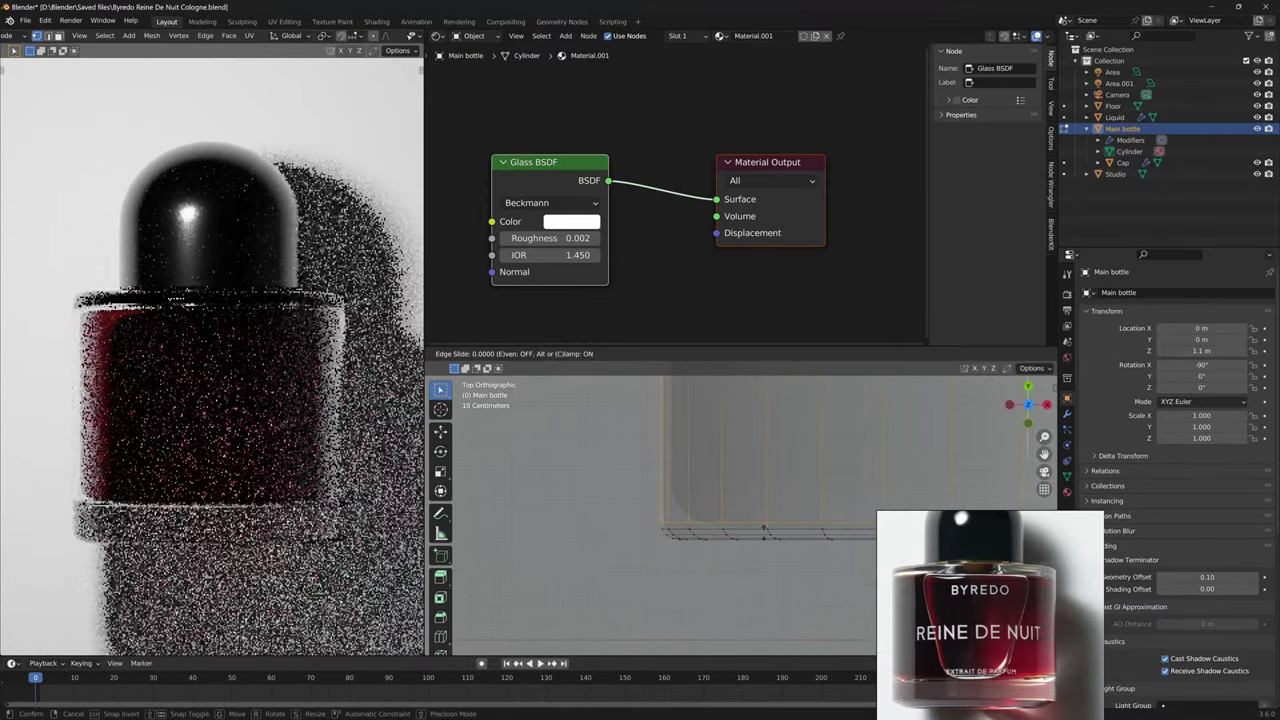
pyautogui.click(752, 525)
pyautogui.hotkey('ctrl', 'z')
# Slide an edge loop near the bottom of the Main bottle's inner wall upward and scale it inward.
pyautogui.press('g')
pyautogui.press('g')
pyautogui.click(754, 528)
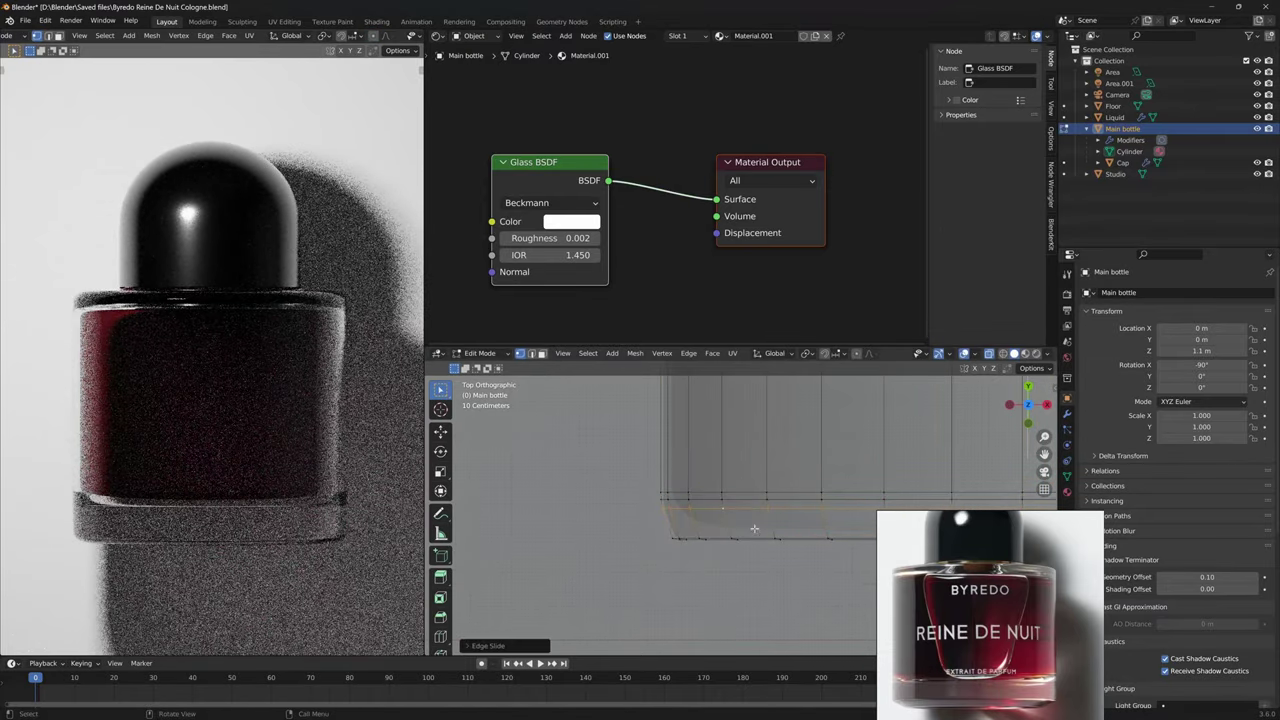
pyautogui.press('s')
pyautogui.click(650, 525)
# Slide the inner wall's lower edge loop along its edges to shape a rounder bottom corner.
pyautogui.scroll(1, 649, 541)
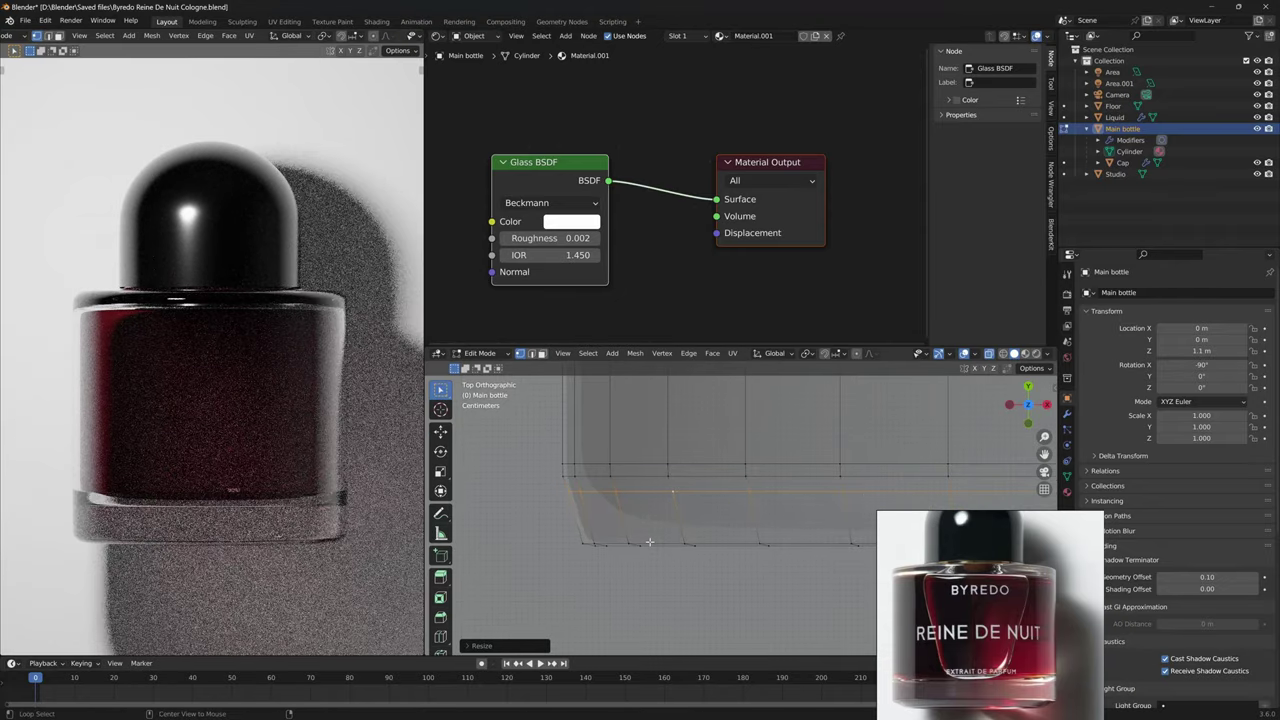
pyautogui.press('g')
pyautogui.press('g')
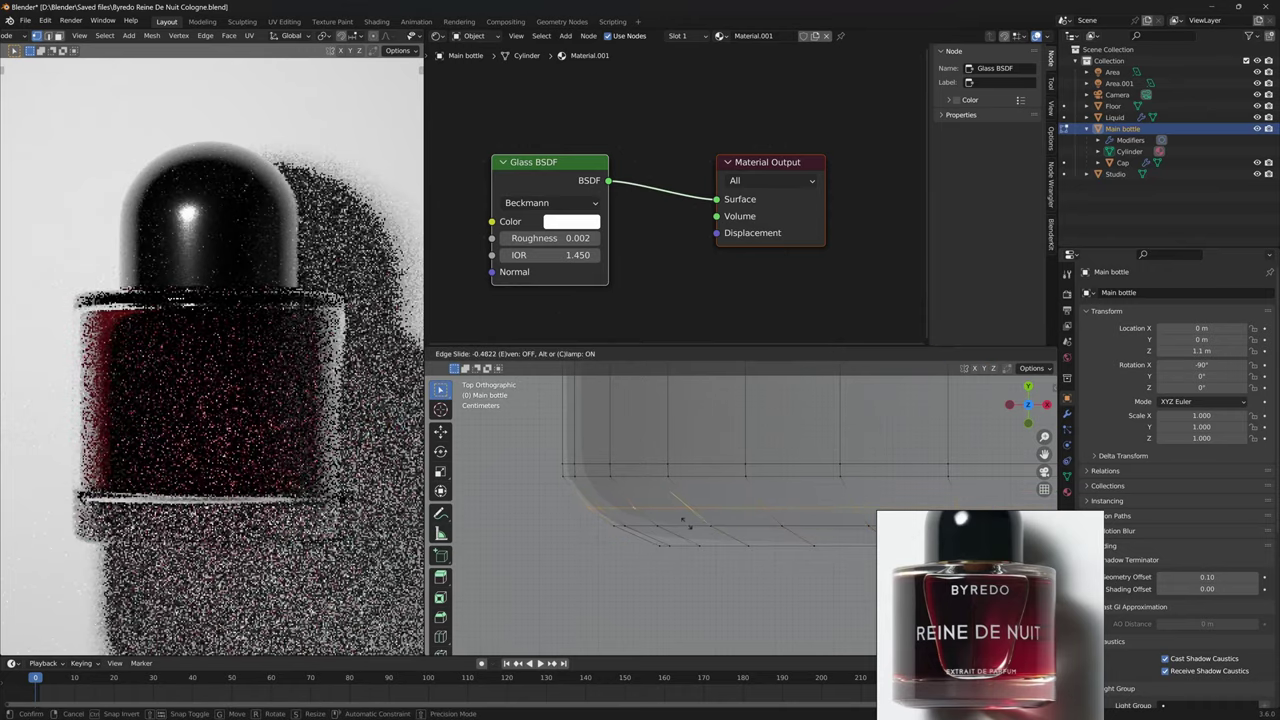
pyautogui.click(686, 523)
pyautogui.press('Tab')
# Slide the edge loop above the inner bottom corner downward to smooth the curve, and return to Object Mode.
pyautogui.keyDown('shift'); pyautogui.moveTo(557, 508); pyautogui.dragTo(772, 566, button='middle'); pyautogui.keyUp('shift')
pyautogui.scroll(2, 688, 527)
pyautogui.press('Tab')
pyautogui.keyDown('alt'); pyautogui.click(746, 508); pyautogui.keyUp('alt')
pyautogui.press('g')
pyautogui.press('g')
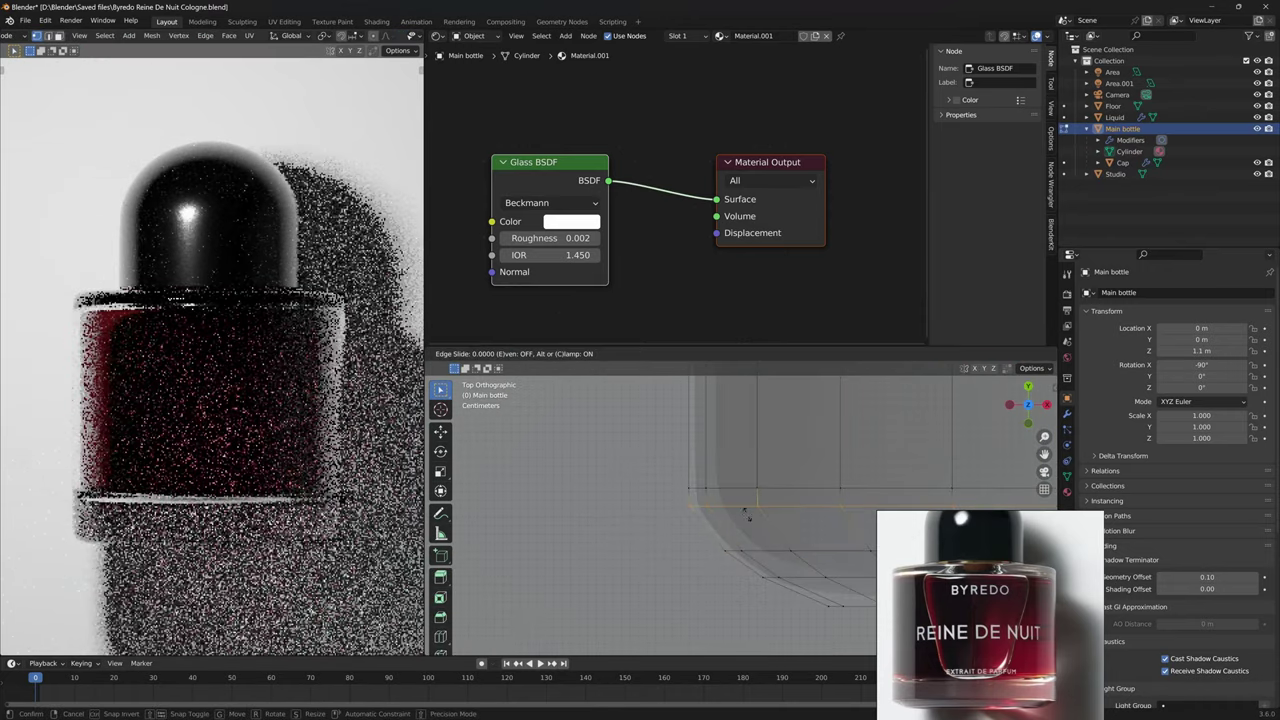
pyautogui.click(841, 644)
pyautogui.press('Tab')
pyautogui.scroll(-8, 789, 523)
pyautogui.keyDown('shift'); pyautogui.moveTo(771, 465); pyautogui.dragTo(660, 520, button='middle'); pyautogui.keyUp('shift')
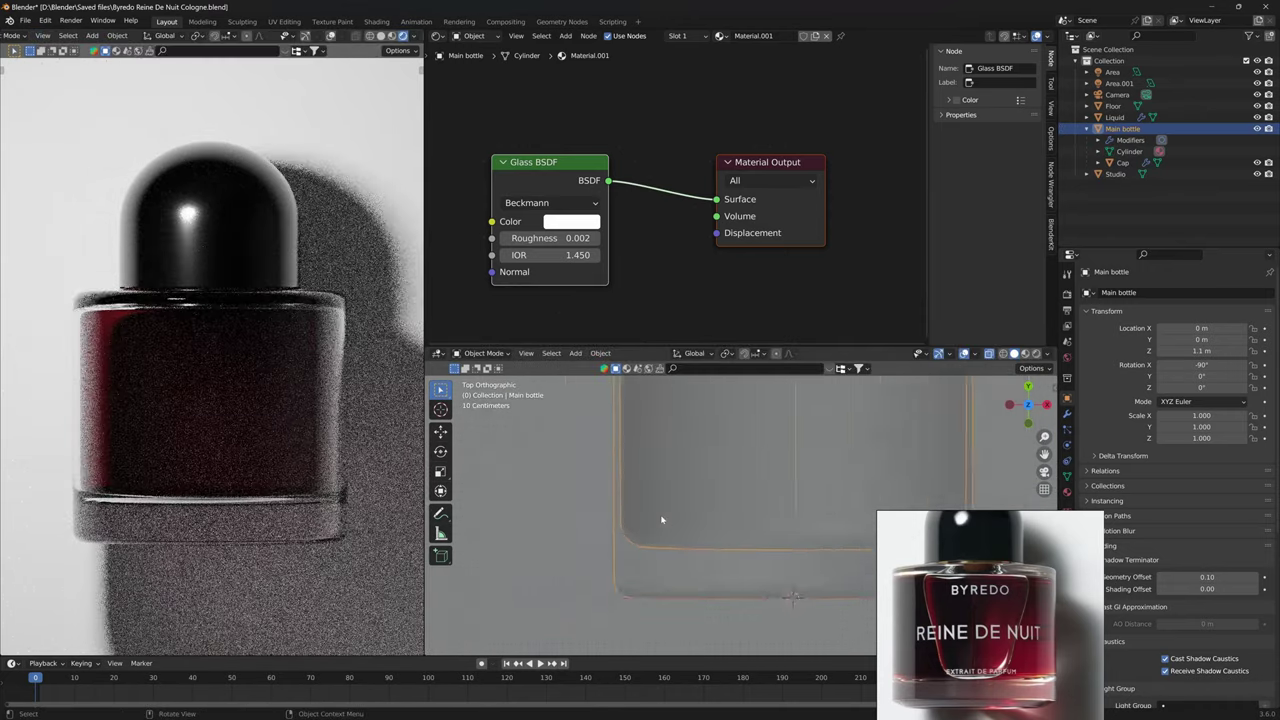
# Reveal the Main bottle's hidden base geometry, save the file and return to Object Mode.
pyautogui.scroll(-1, 700, 515)
pyautogui.press('Tab')
pyautogui.hotkey('alt', 'h')
pyautogui.hotkey('ctrl', 's')
pyautogui.scroll(-5, 746, 506)
pyautogui.press('Tab')
pyautogui.scroll(3, 788, 464)
pyautogui.keyDown('shift'); pyautogui.moveTo(788, 464); pyautogui.dragTo(751, 475, button='middle'); pyautogui.keyUp('shift')
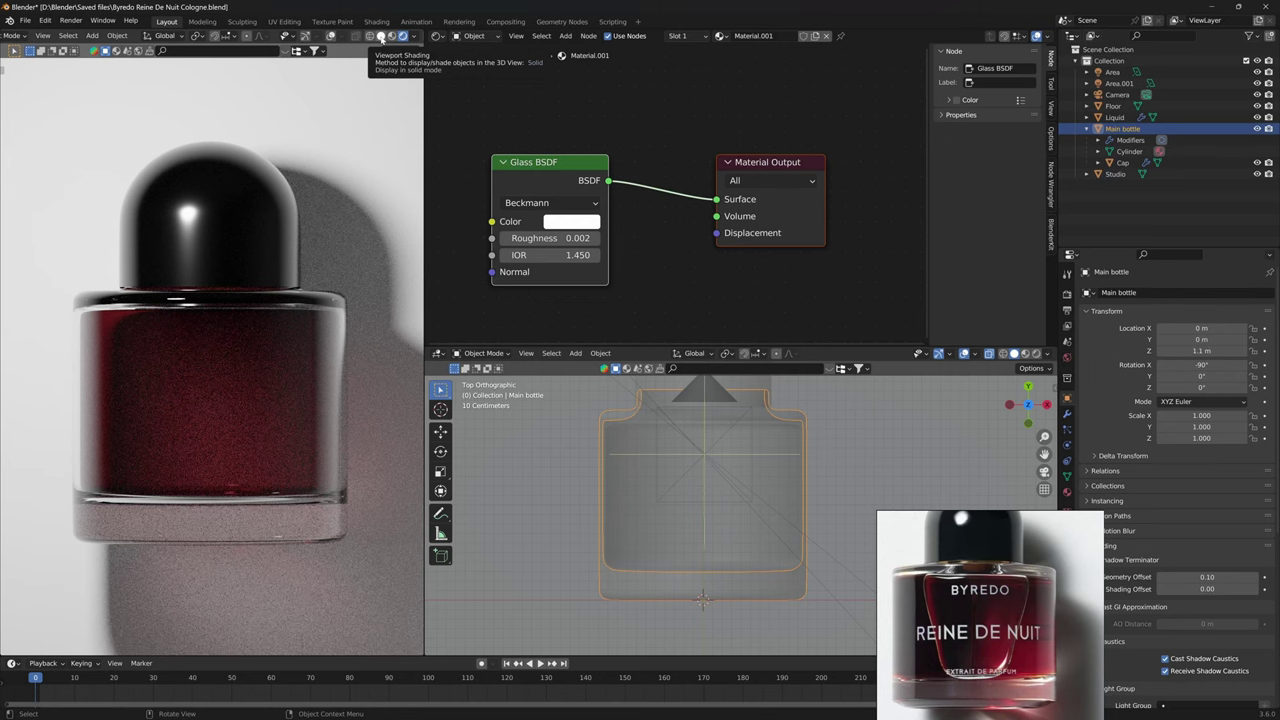
# Turn viewport denoising on and set the viewport's minimum samples to 1024.
pyautogui.scroll(-3, 243, 346)
pyautogui.click(1067, 294)
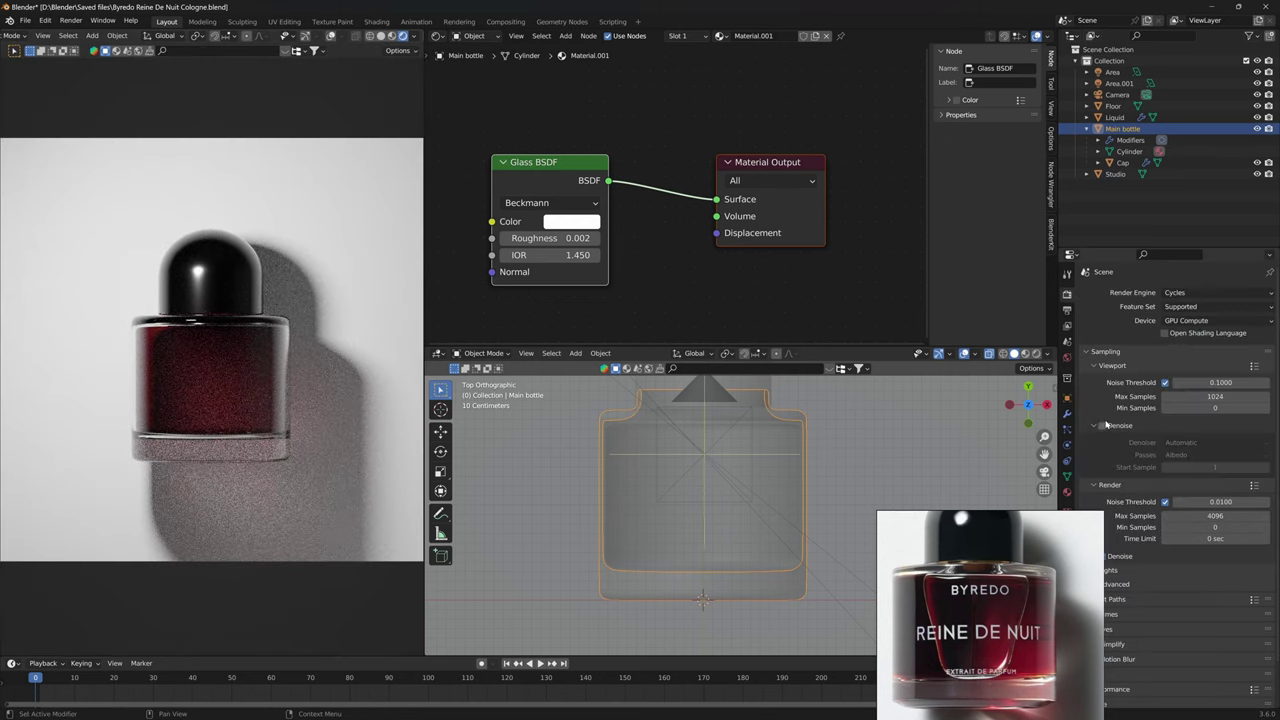
pyautogui.click(1102, 425)
pyautogui.click(1170, 408)
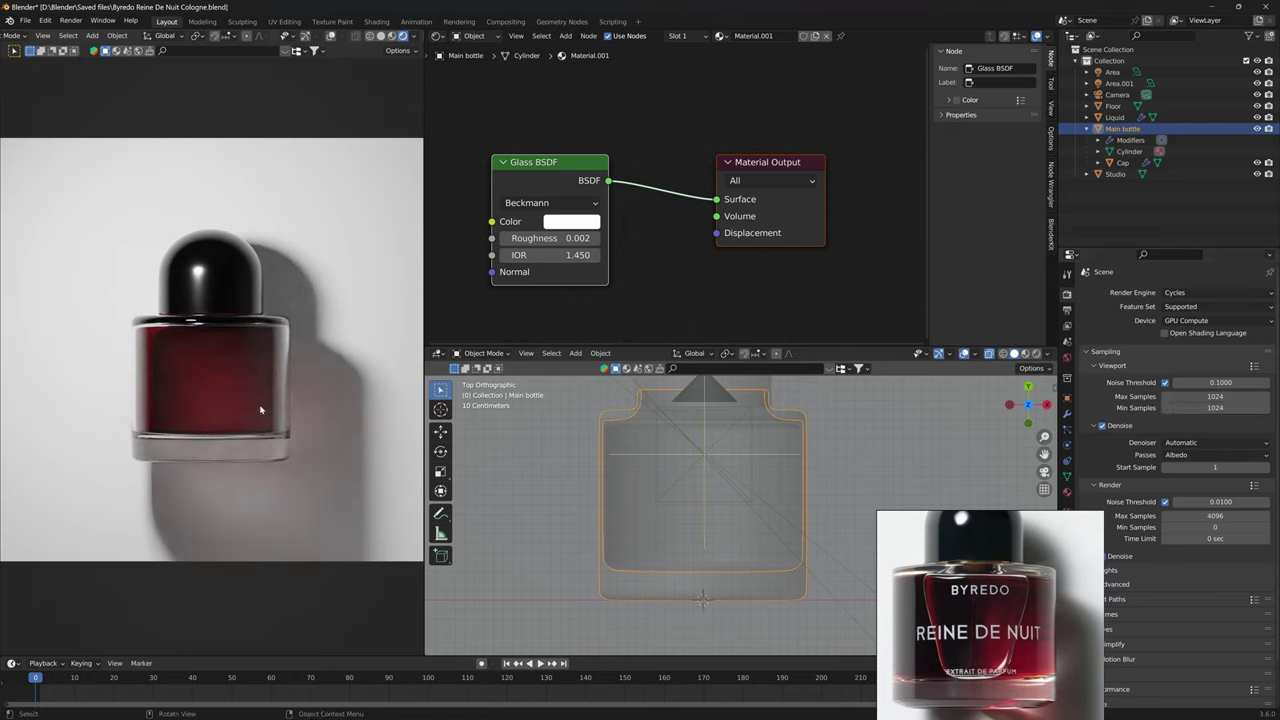
# In Edit Mode, select a vertex on the front of the Main bottle's body just below the shoulder.
pyautogui.moveTo(679, 439); pyautogui.dragTo(731, 453, button='middle')
pyautogui.press('Tab')
pyautogui.click(634, 448)
pyautogui.press('KP_Decimal')
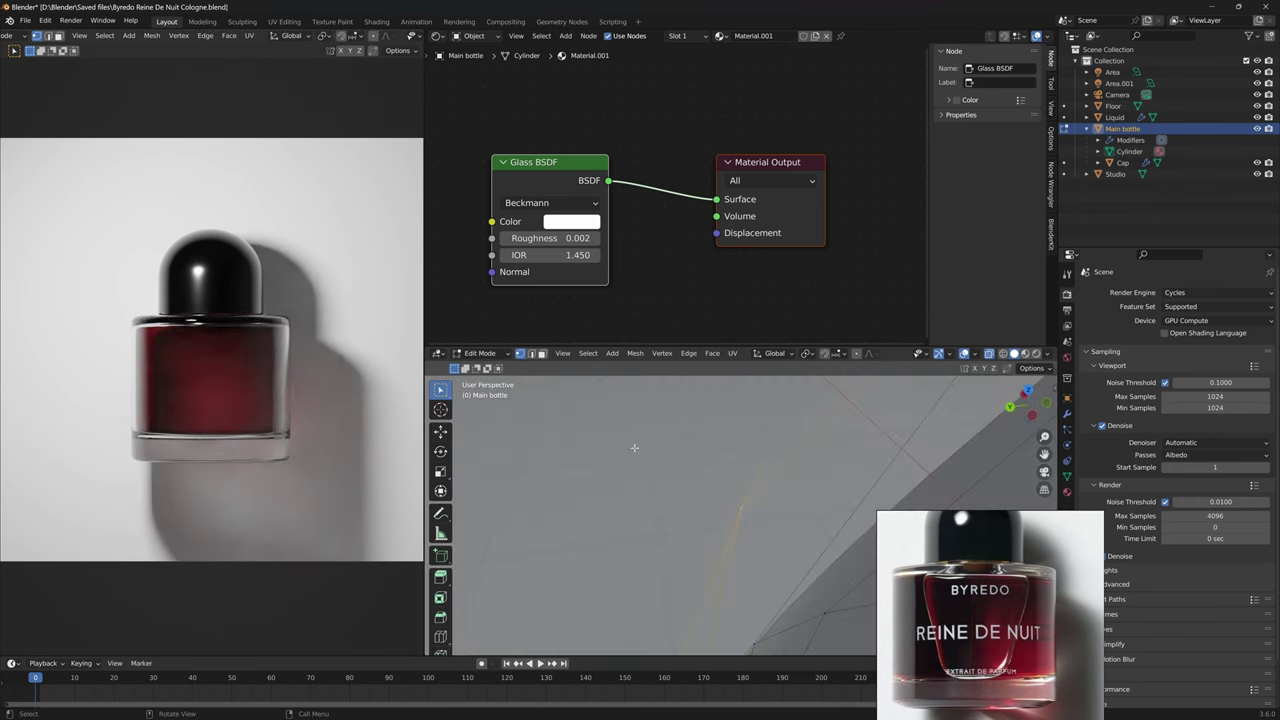
pyautogui.scroll(-4, 729, 494)
pyautogui.scroll(-6, 733, 494)
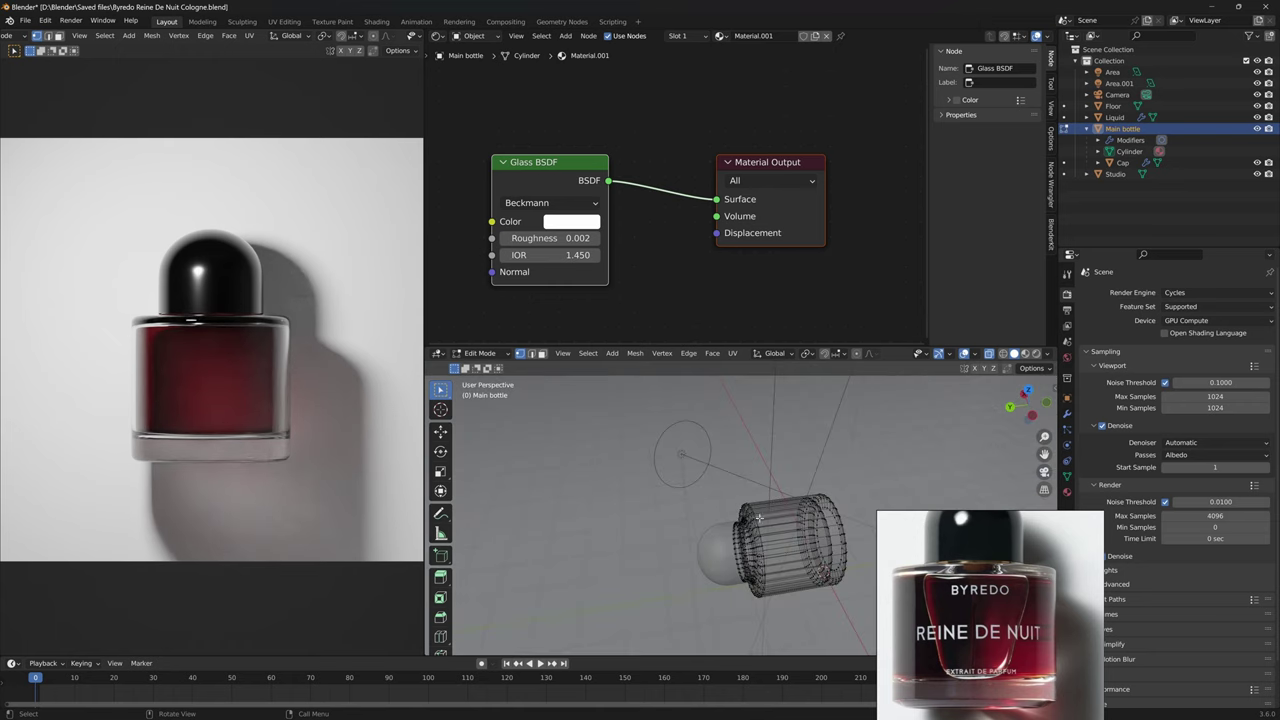
pyautogui.scroll(6, 760, 517)
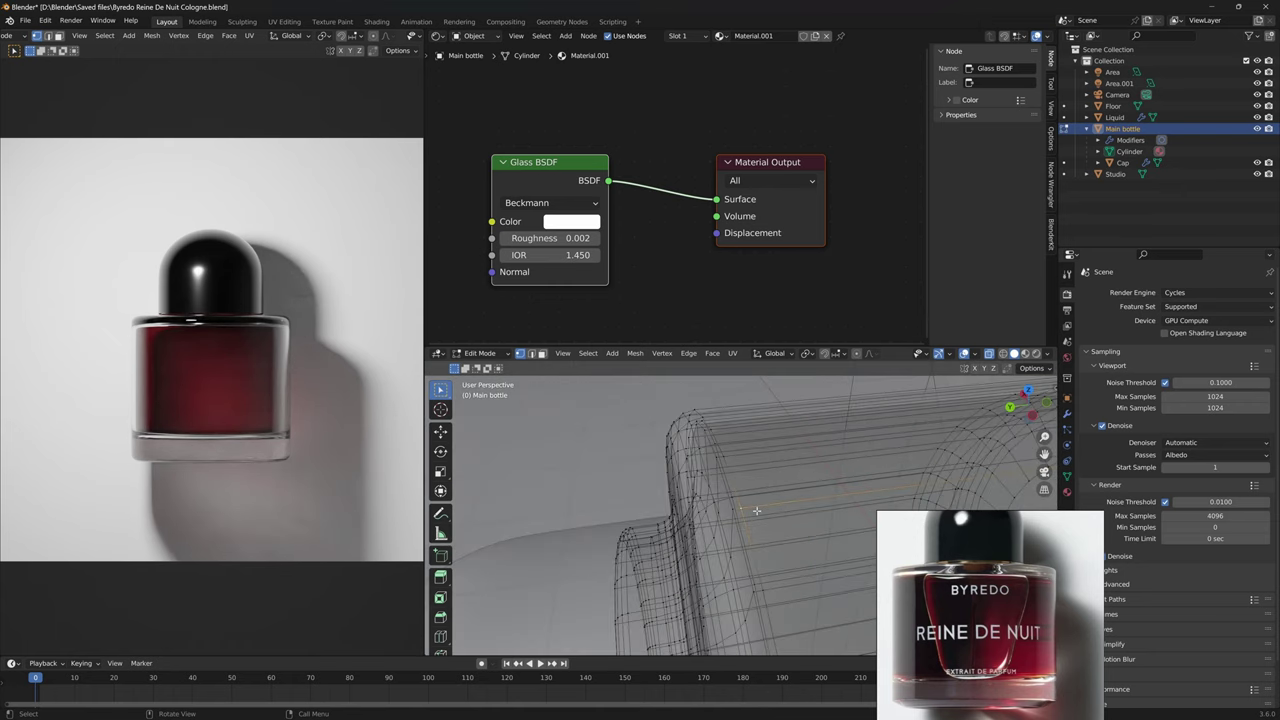
pyautogui.scroll(-5, 757, 510)
# Turn X-ray off, snap the 3D cursor to the vertex selected on the Main bottle, and return to Object Mode.
pyautogui.press('Tab')
pyautogui.scroll(-4, 783, 506)
pyautogui.scroll(3, 780, 506)
pyautogui.moveTo(780, 506); pyautogui.dragTo(737, 508, button='middle')
pyautogui.hotkey('alt', 'z')
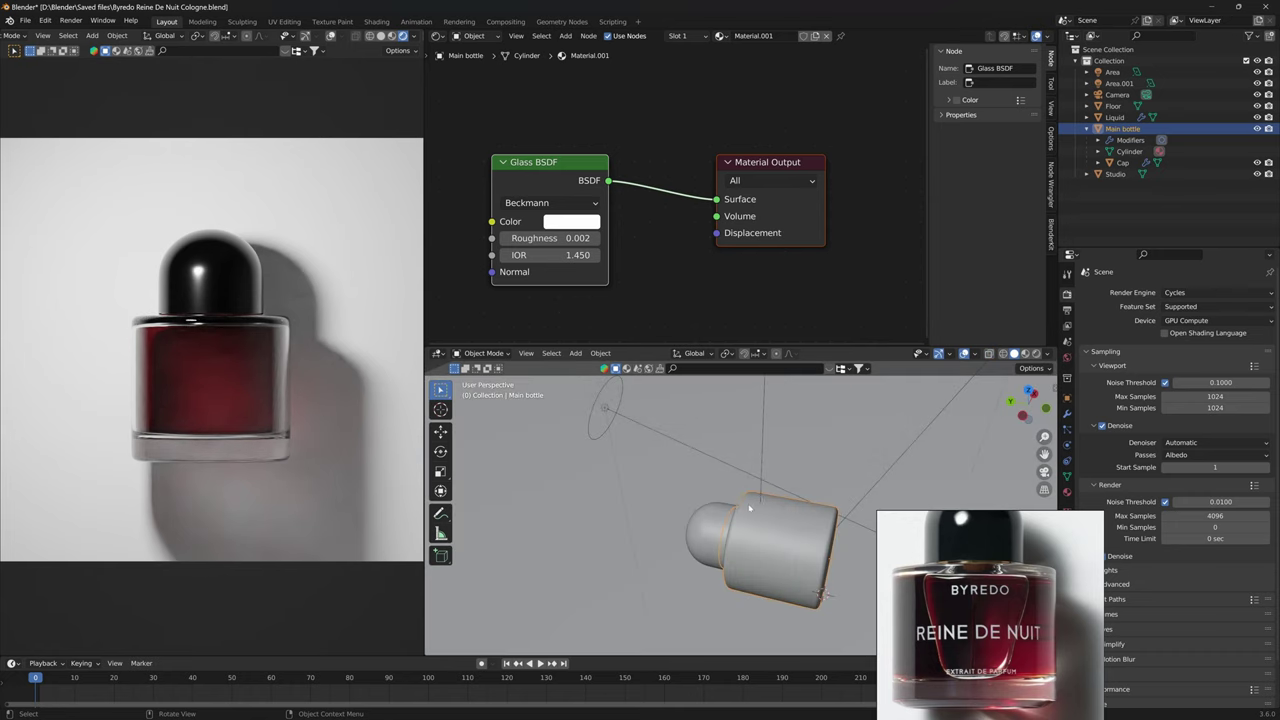
pyautogui.rightClick(749, 508)
pyautogui.hotkey('shift', 's')
pyautogui.press('Escape')
pyautogui.scroll(3, 768, 508)
pyautogui.press('Tab')
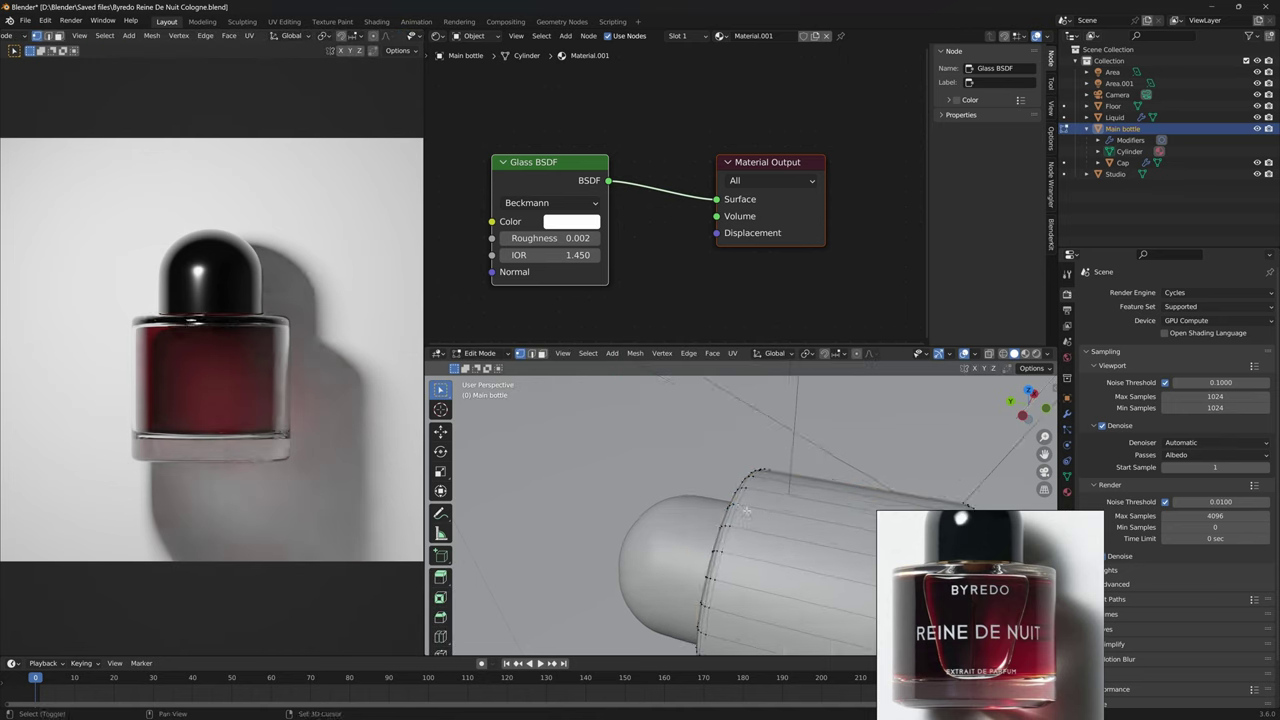
pyautogui.hotkey('shift', 's')
pyautogui.click(733, 582)
pyautogui.press('Tab')
# Add a text object at the 3D cursor and replace its default wording with BYREDO.
pyautogui.hotkey('shift', 'a')
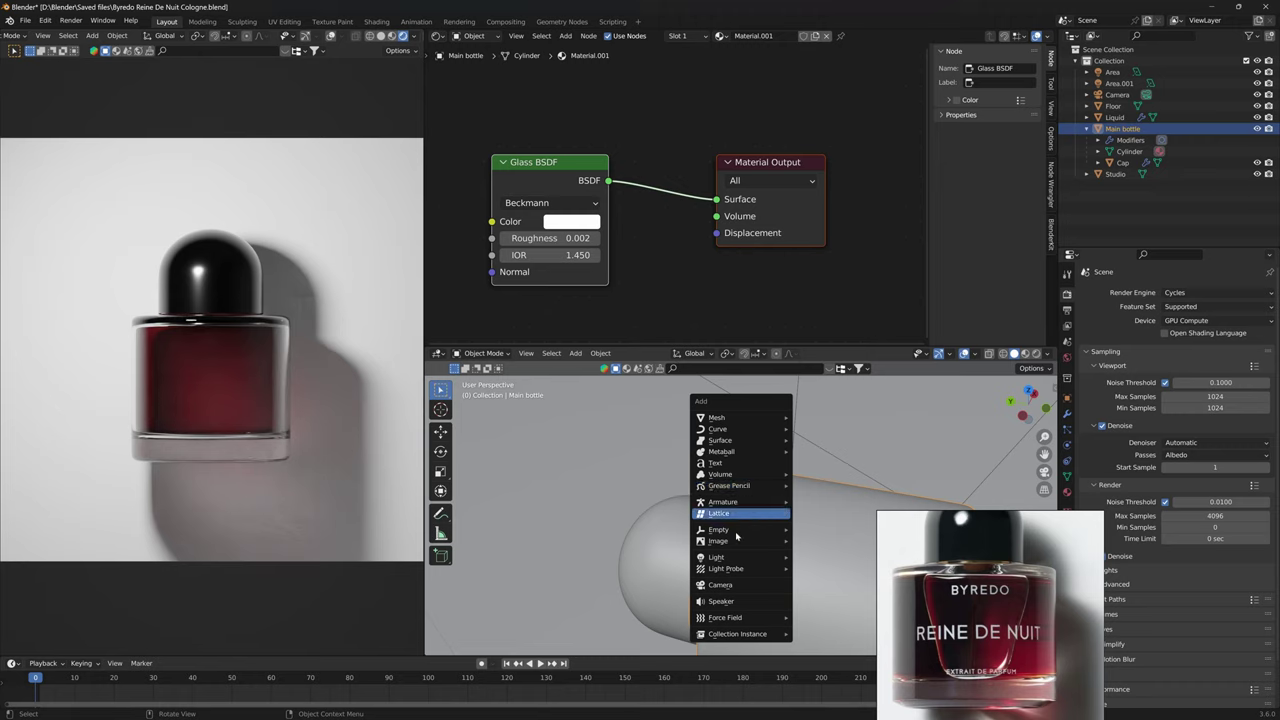
pyautogui.click(747, 463)
pyautogui.moveTo(746, 459); pyautogui.dragTo(768, 483, button='middle')
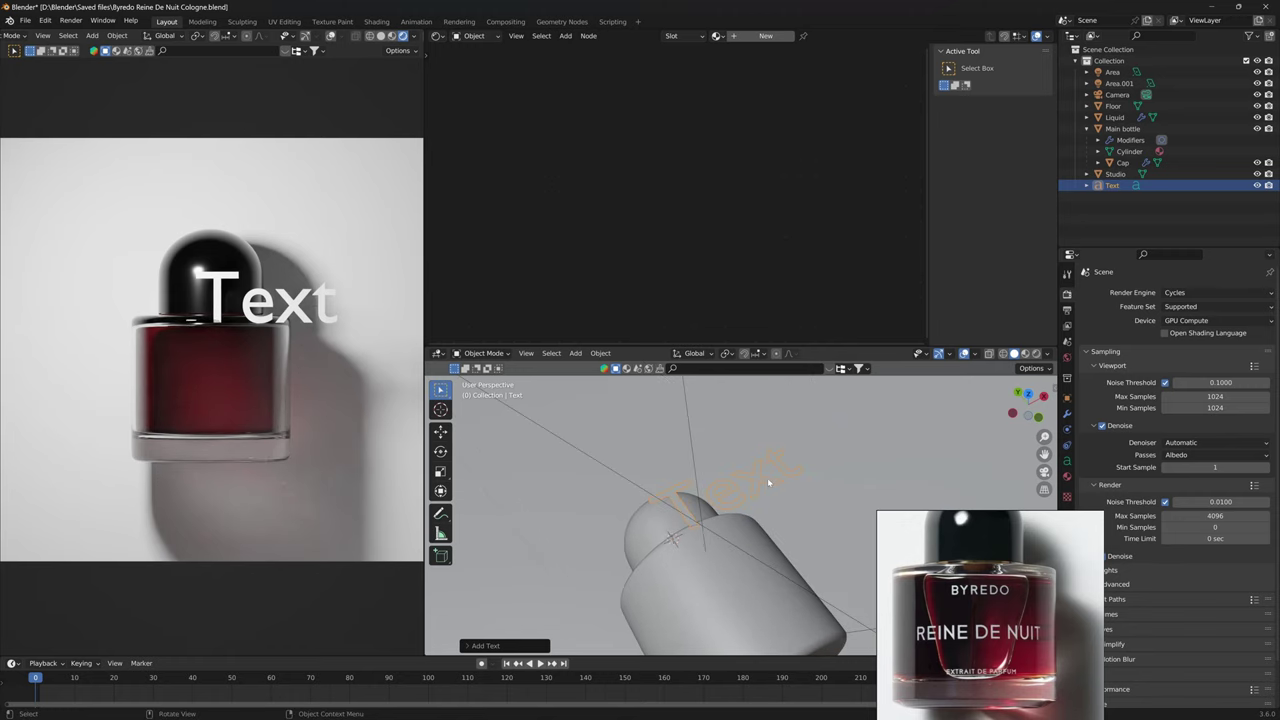
pyautogui.press('Tab')
pyautogui.press('BackSpace')
pyautogui.press('BackSpace')
pyautogui.press('BackSpace')
pyautogui.press('BackSpace')
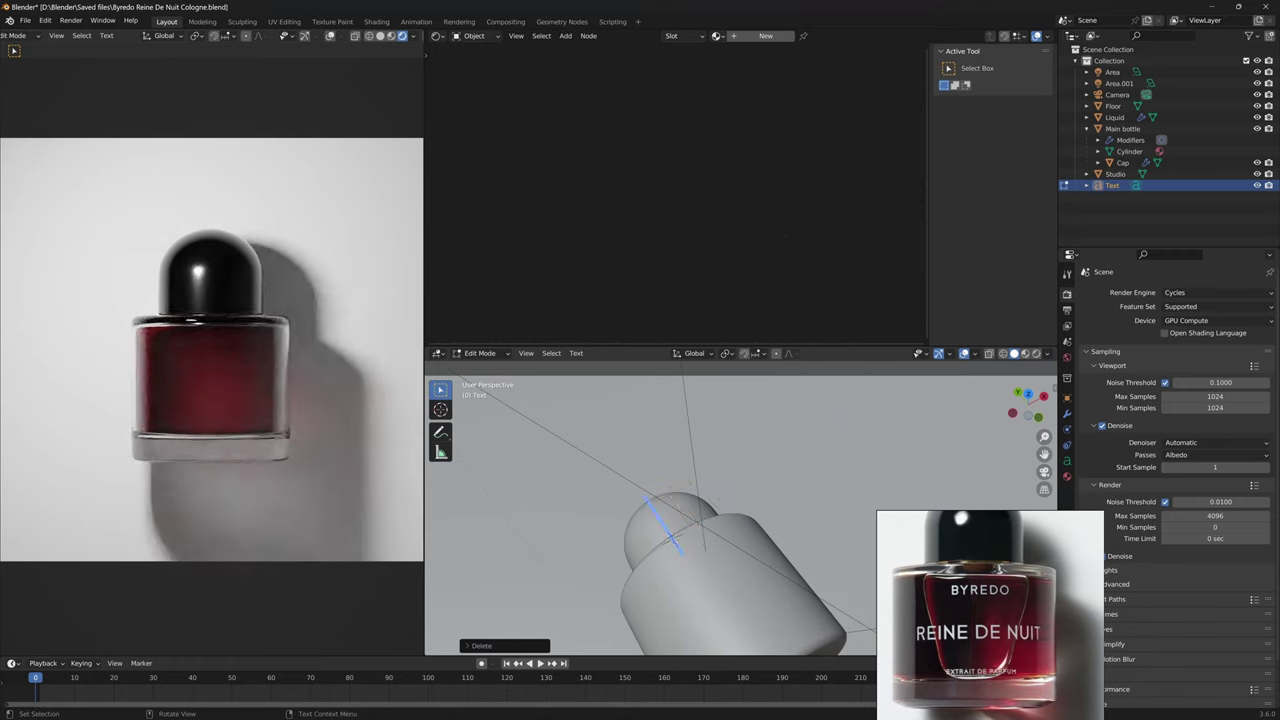
pyautogui.write('BYRED')
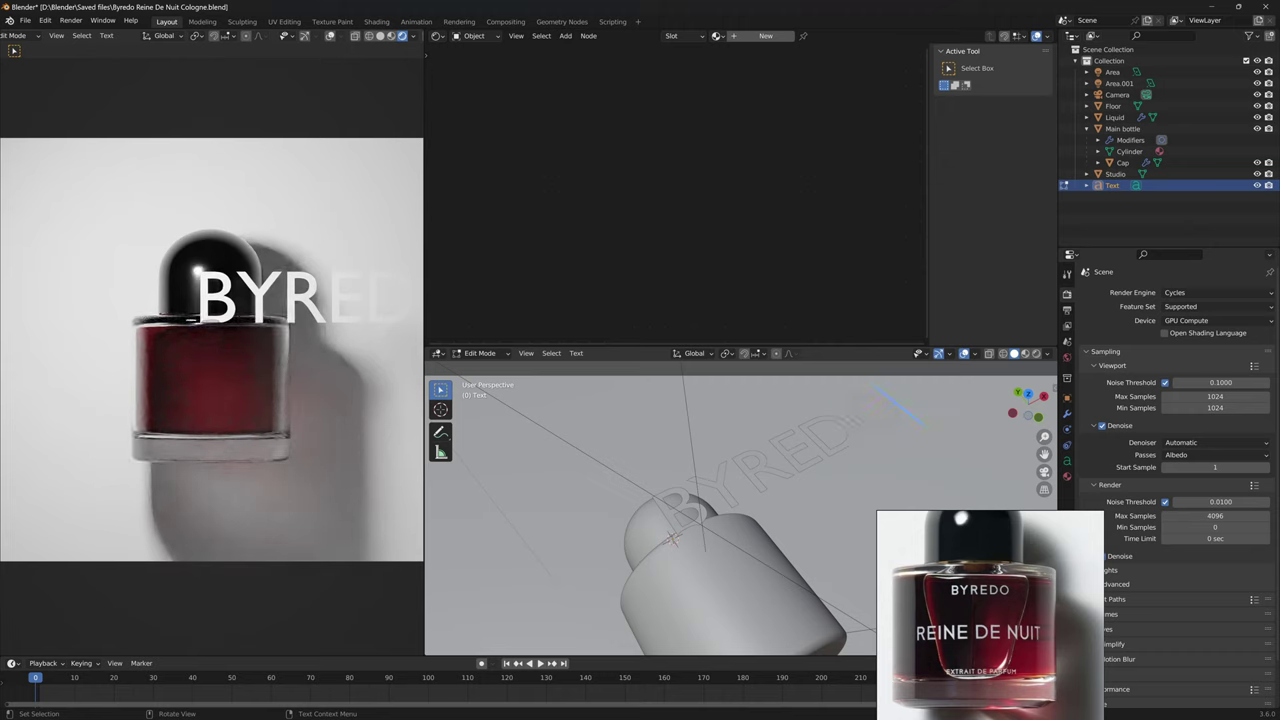
pyautogui.press('Tab')
# Scale the BYREDO text down and move it to the centre of the bottle's front, just below the shoulder.
pyautogui.scroll(-4, 834, 450)
pyautogui.keyDown('shift'); pyautogui.moveTo(838, 454); pyautogui.dragTo(796, 553, button='middle'); pyautogui.keyUp('shift')
pyautogui.press('s')
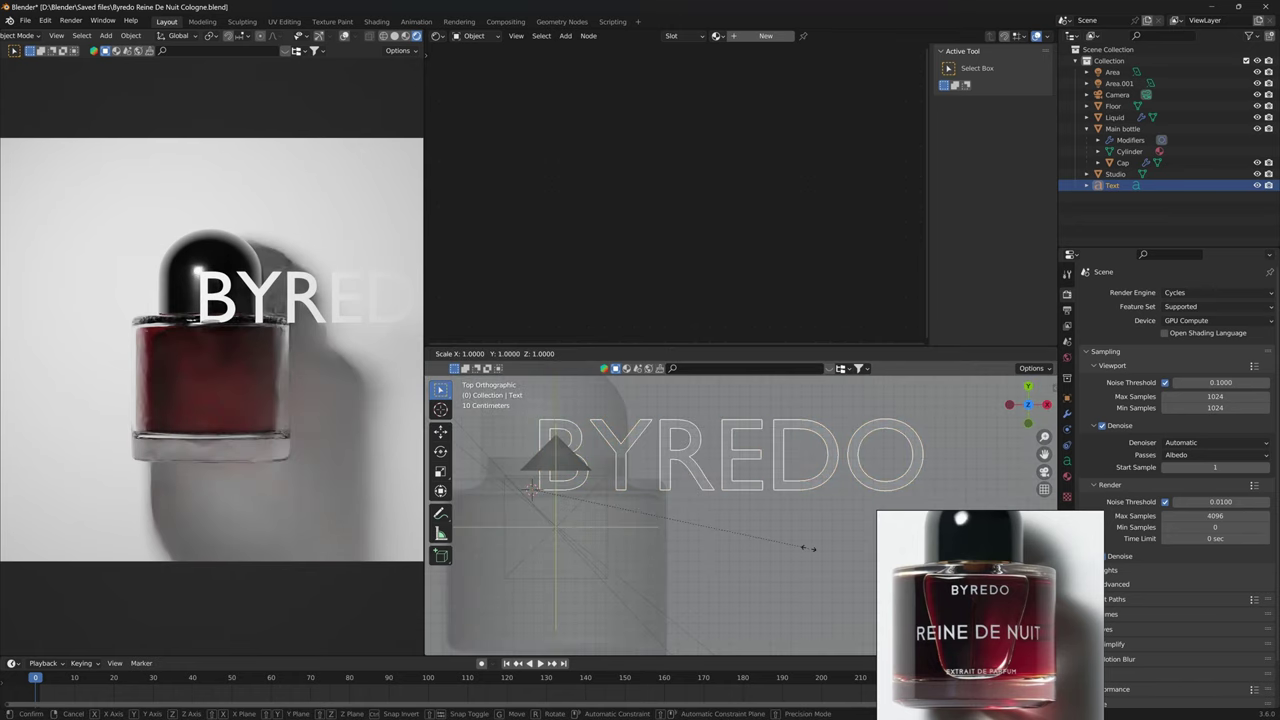
pyautogui.click(582, 505)
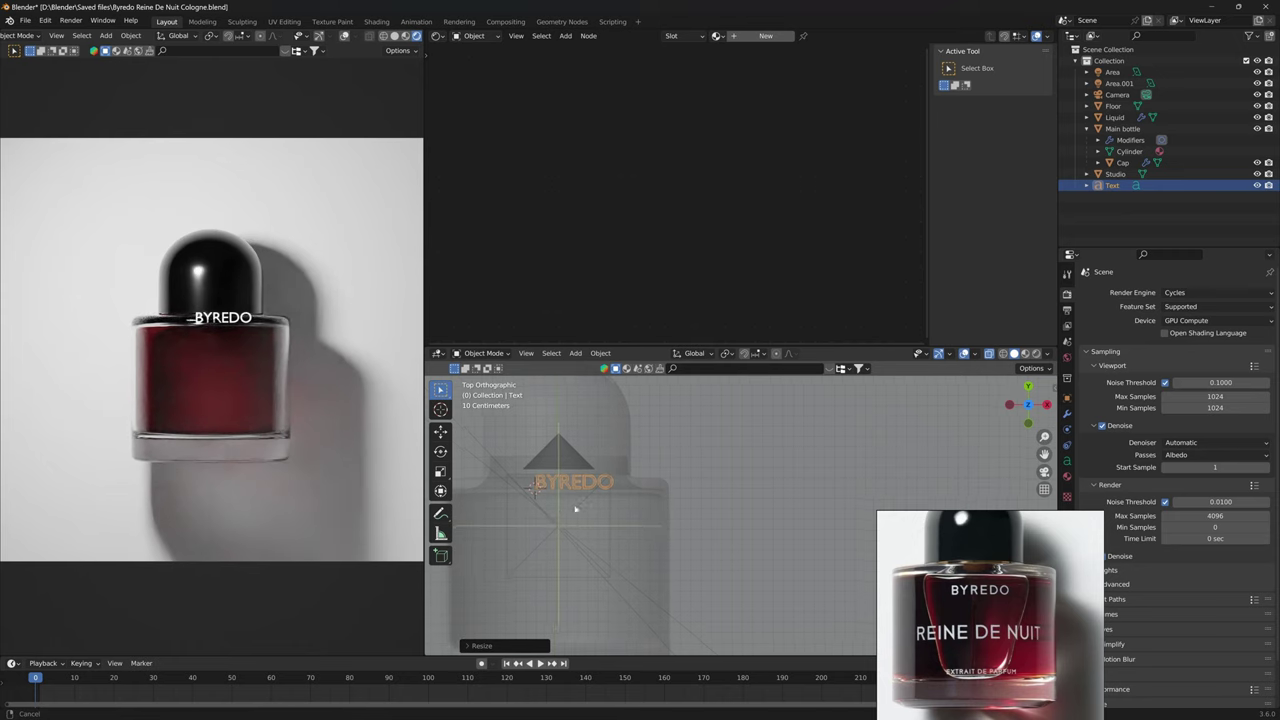
pyautogui.keyDown('ctrl'); pyautogui.moveTo(617, 549); pyautogui.dragTo(703, 529, button='middle'); pyautogui.keyUp('ctrl')
pyautogui.press('s')
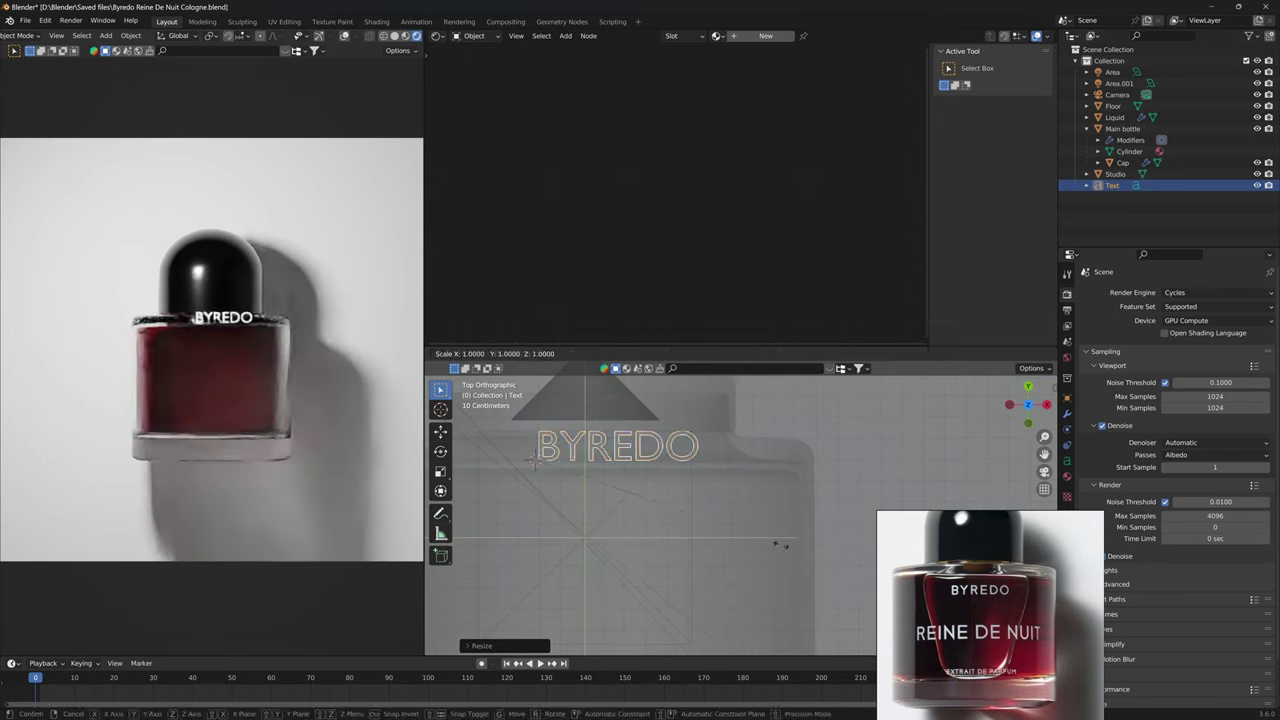
pyautogui.click(725, 520)
pyautogui.press('g')
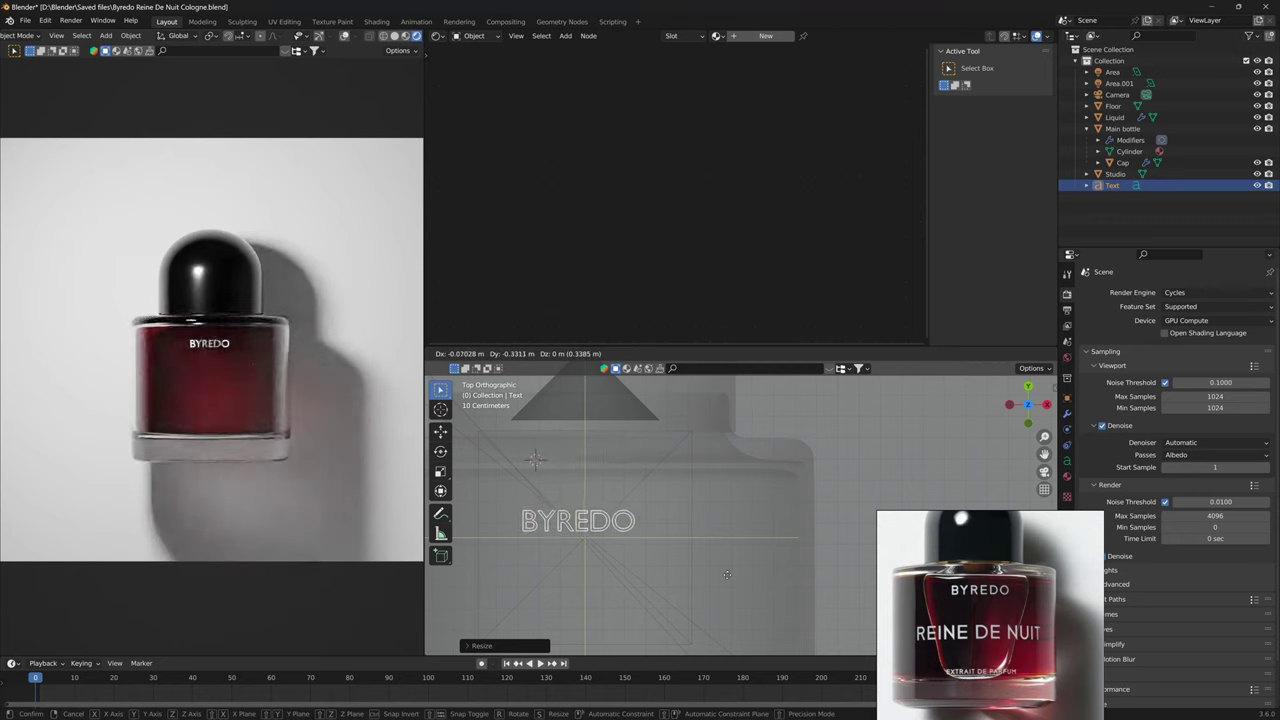
pyautogui.press('Escape')
# Add a Shrinkwrap modifier to the BYREDO text with the Main bottle as its target.
pyautogui.click(1067, 414)
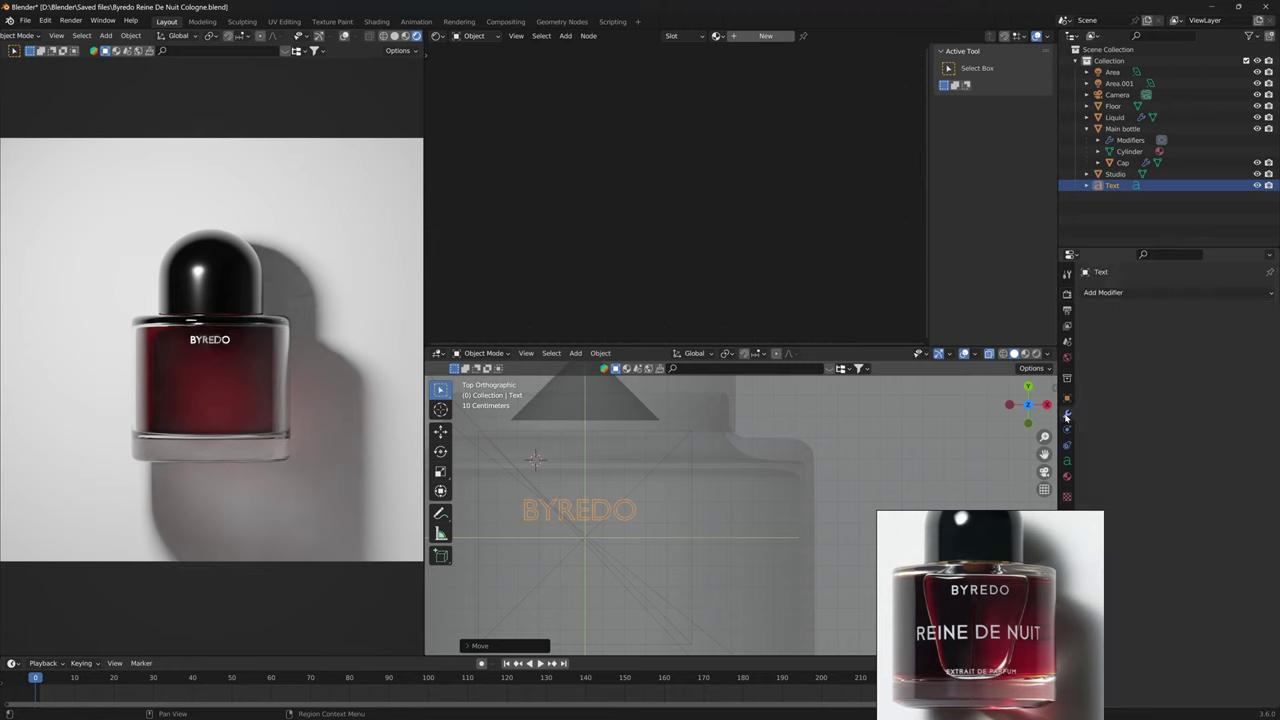
pyautogui.click(1205, 292)
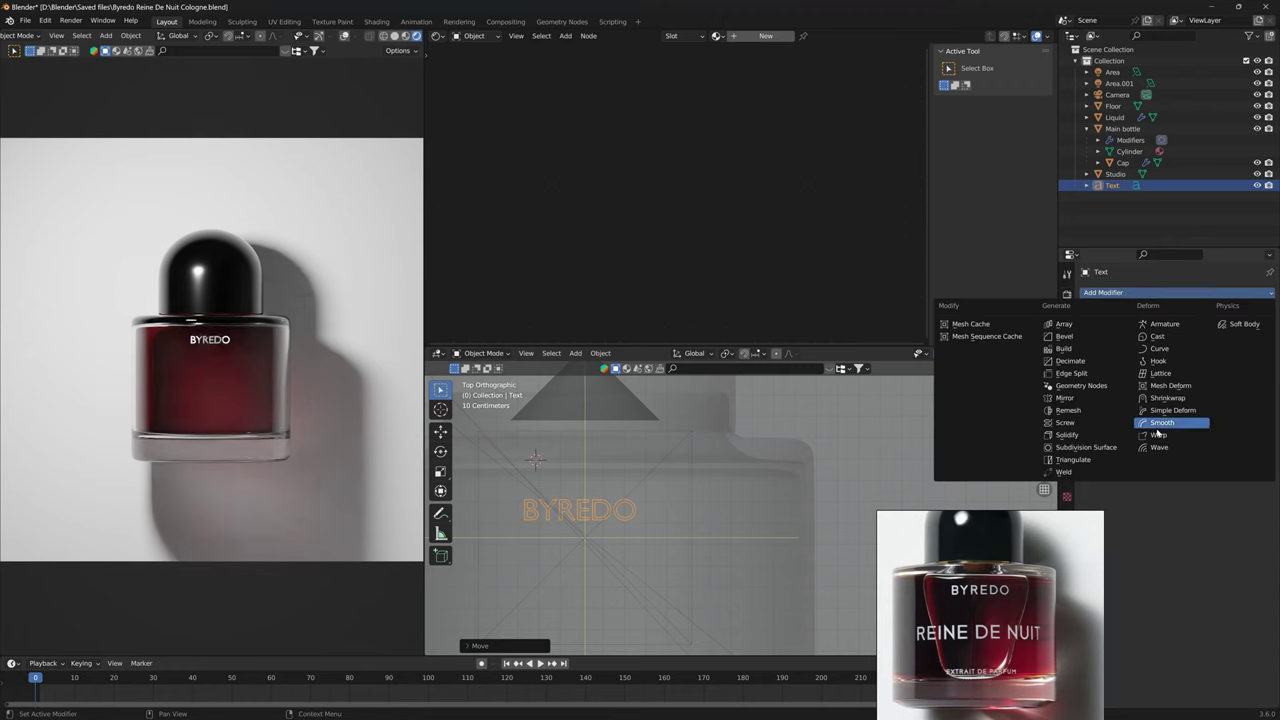
pyautogui.click(1168, 399)
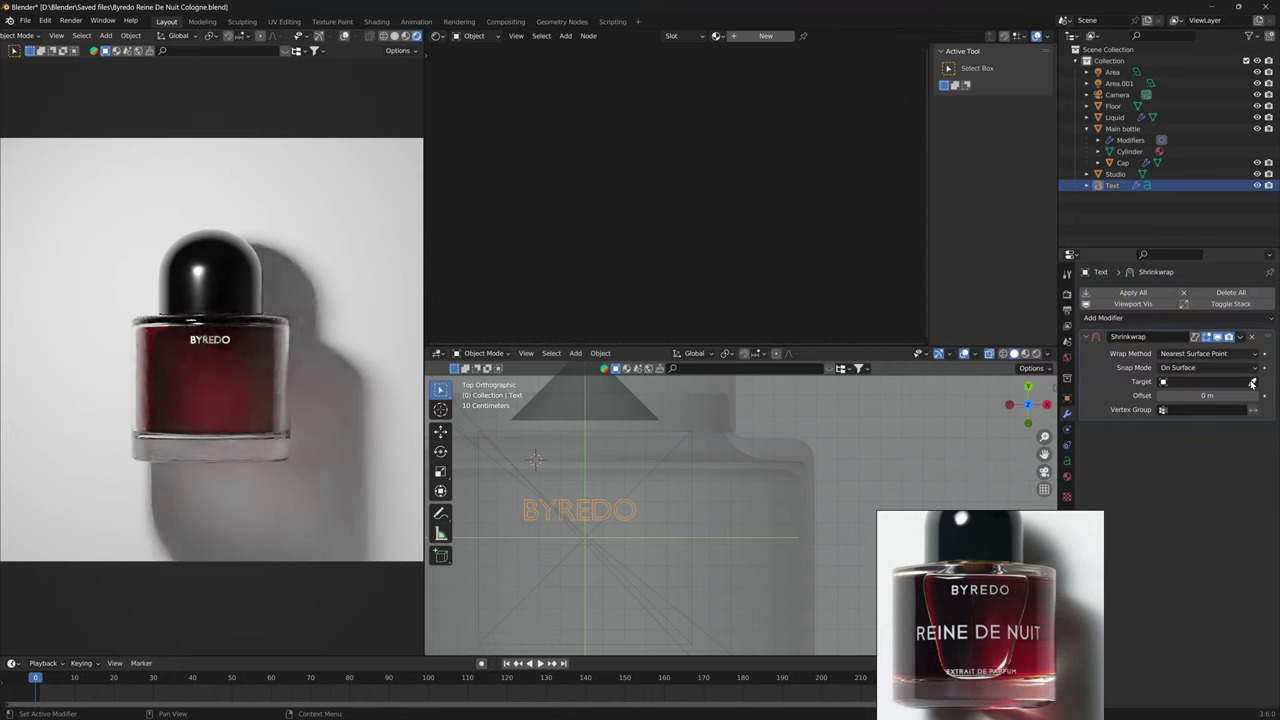
pyautogui.click(715, 518)
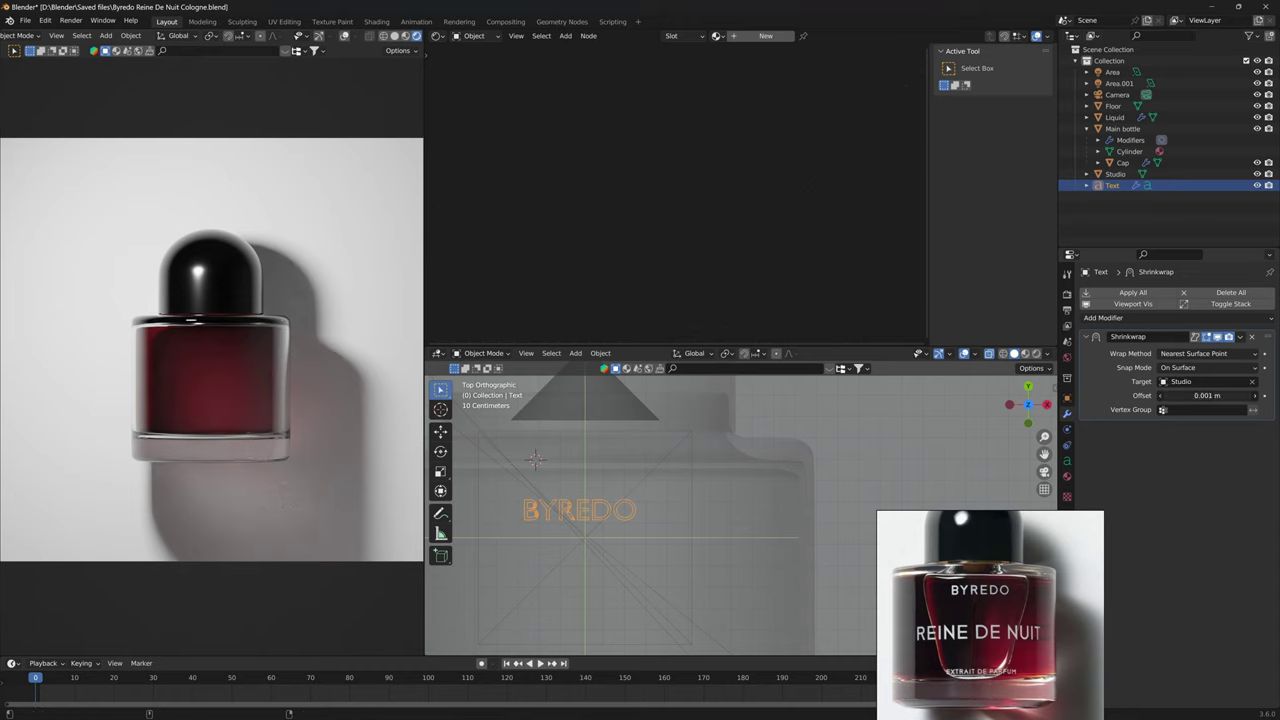
pyautogui.moveTo(1207, 395)
pyautogui.mouseDown()
pyautogui.moveTo(1195, 395)
pyautogui.moveTo(1209, 395)
pyautogui.mouseUp()
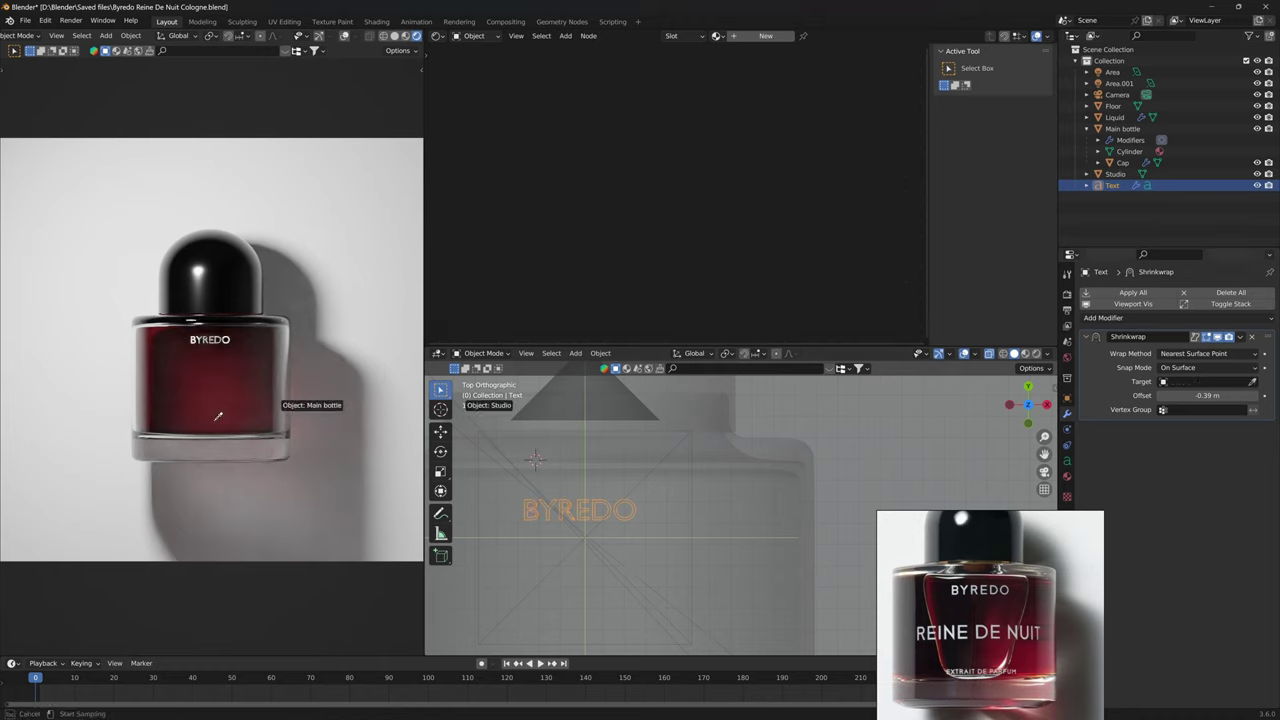
pyautogui.click(242, 374)
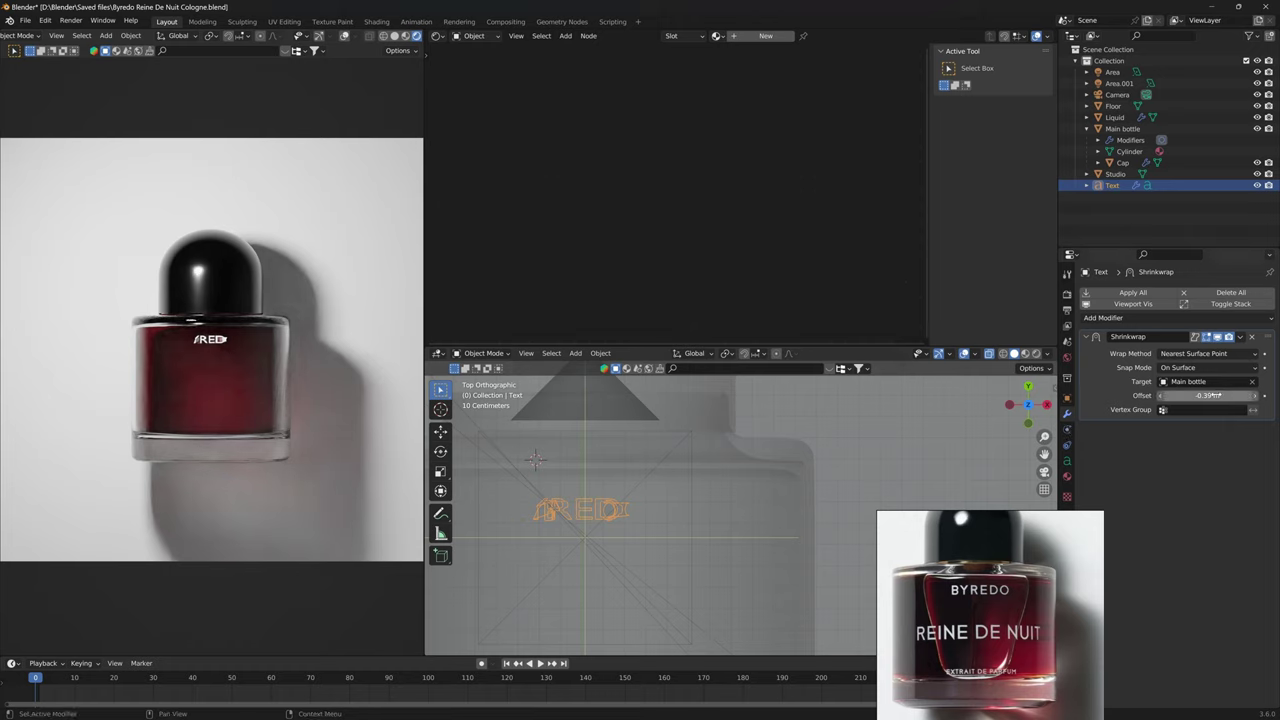
# Set the text's Shrinkwrap offset to 0.001 m and check the lettering up close.
pyautogui.moveTo(1207, 395); pyautogui.dragTo(1209, 395)
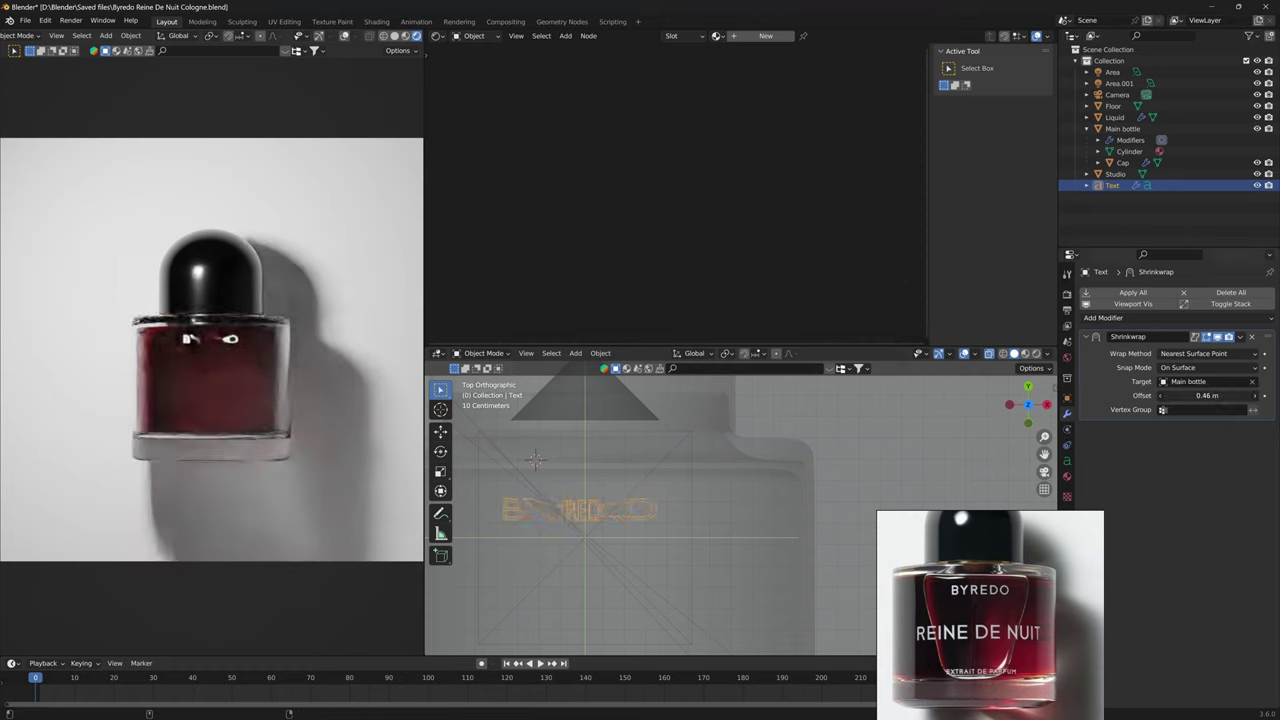
pyautogui.moveTo(1207, 395); pyautogui.dragTo(1202, 395)
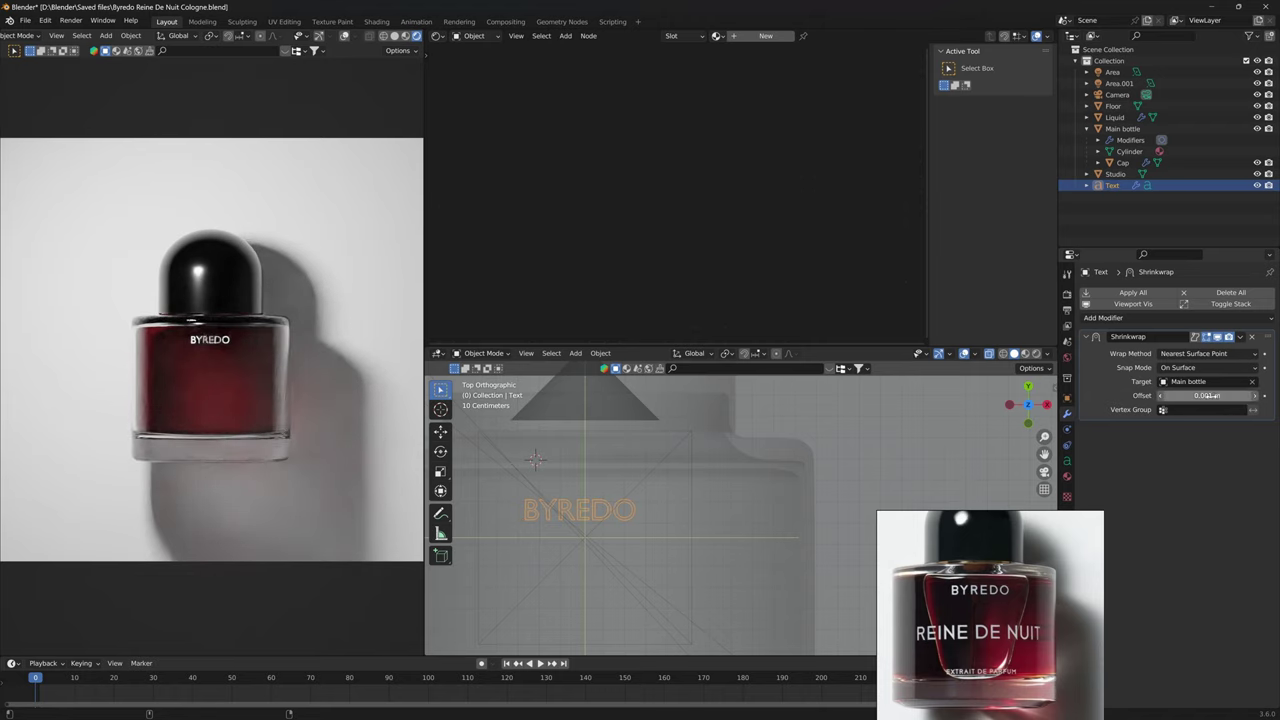
pyautogui.scroll(3, 567, 520)
pyautogui.scroll(2, 567, 517)
pyautogui.keyDown('shift'); pyautogui.moveTo(567, 517); pyautogui.dragTo(856, 472, button='middle'); pyautogui.keyUp('shift')
pyautogui.scroll(1, 856, 472)
pyautogui.keyDown('shift'); pyautogui.moveTo(629, 480); pyautogui.dragTo(708, 496, button='middle'); pyautogui.keyUp('shift')
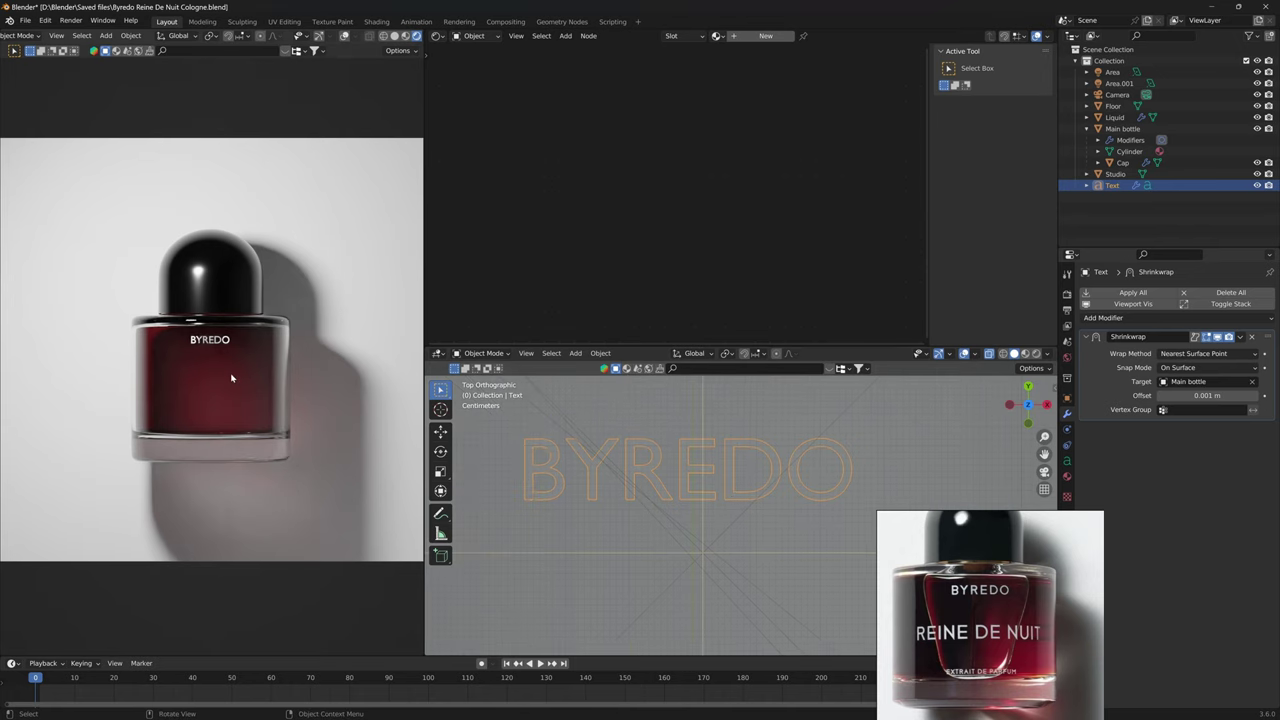
# Try the Outside snap mode on the text's Shrinkwrap modifier and settle on Outside Surface, checking the fit against the glass.
pyautogui.moveTo(231, 377); pyautogui.dragTo(297, 368, button='middle')
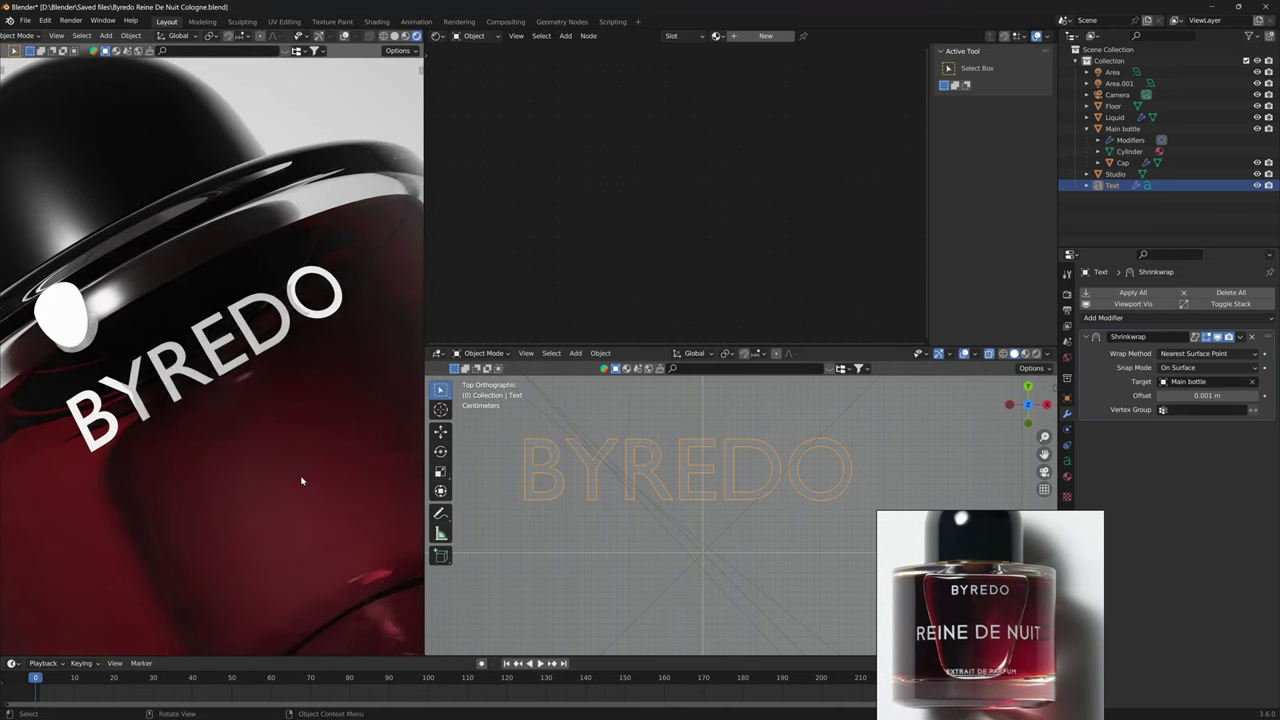
pyautogui.click(1207, 367)
pyautogui.click(1190, 409)
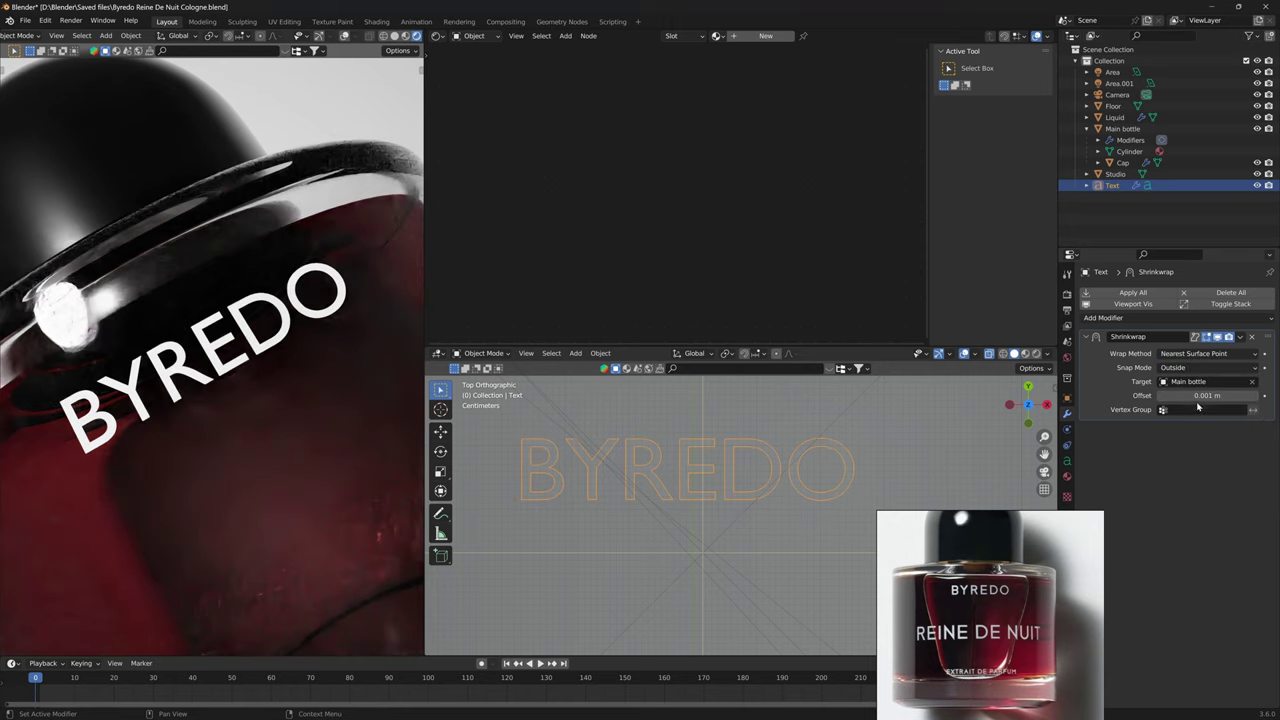
pyautogui.moveTo(245, 290); pyautogui.dragTo(400, 332, button='middle')
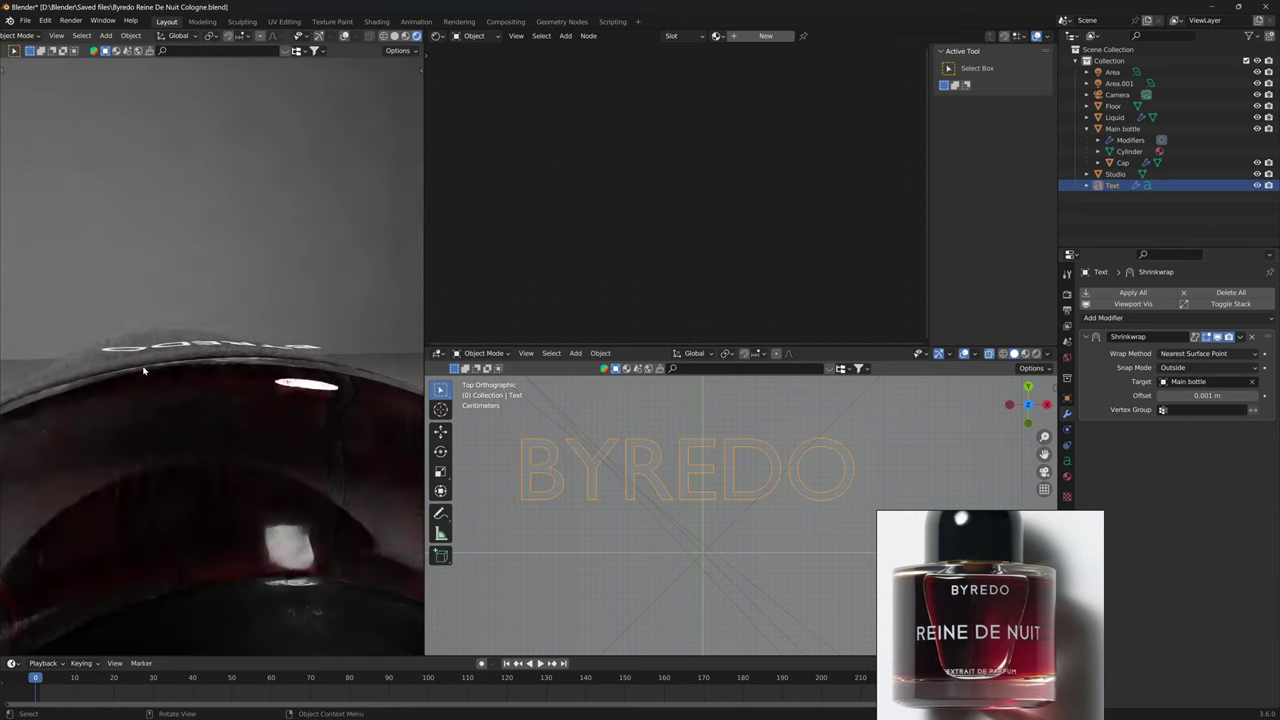
pyautogui.click(1250, 367)
pyautogui.click(1200, 394)
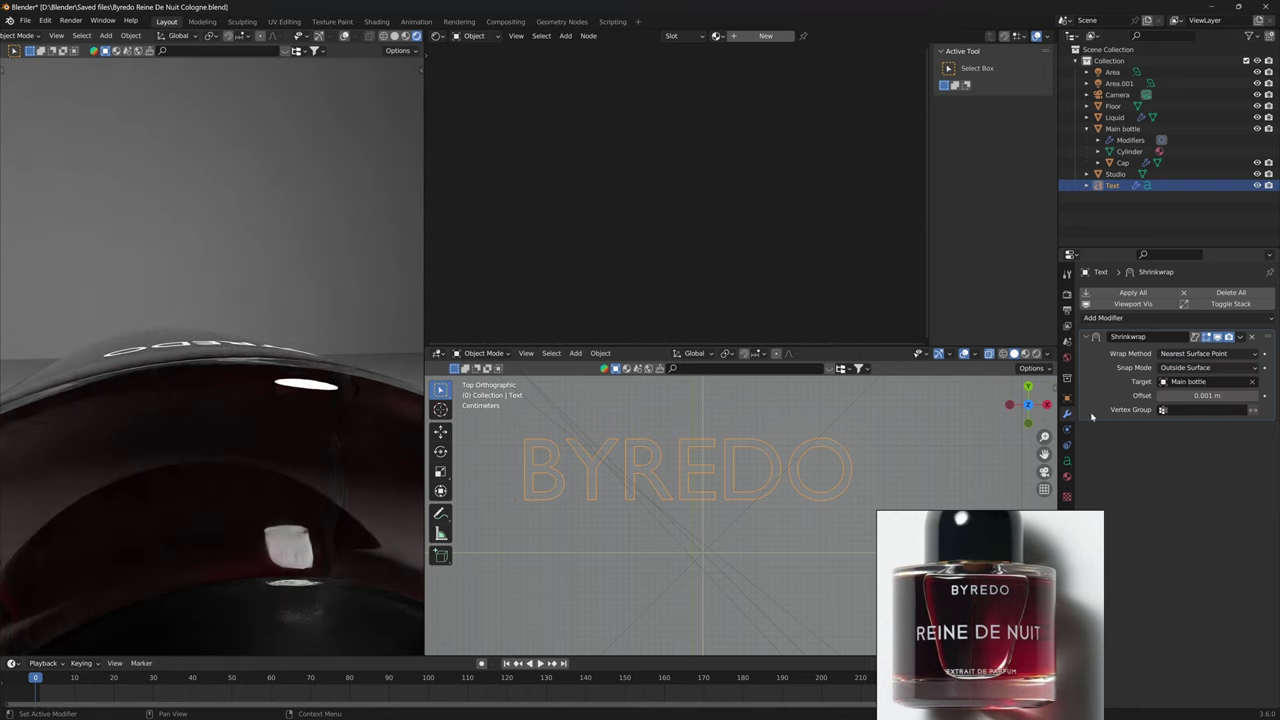
pyautogui.moveTo(300, 400); pyautogui.dragTo(215, 398, button='middle')
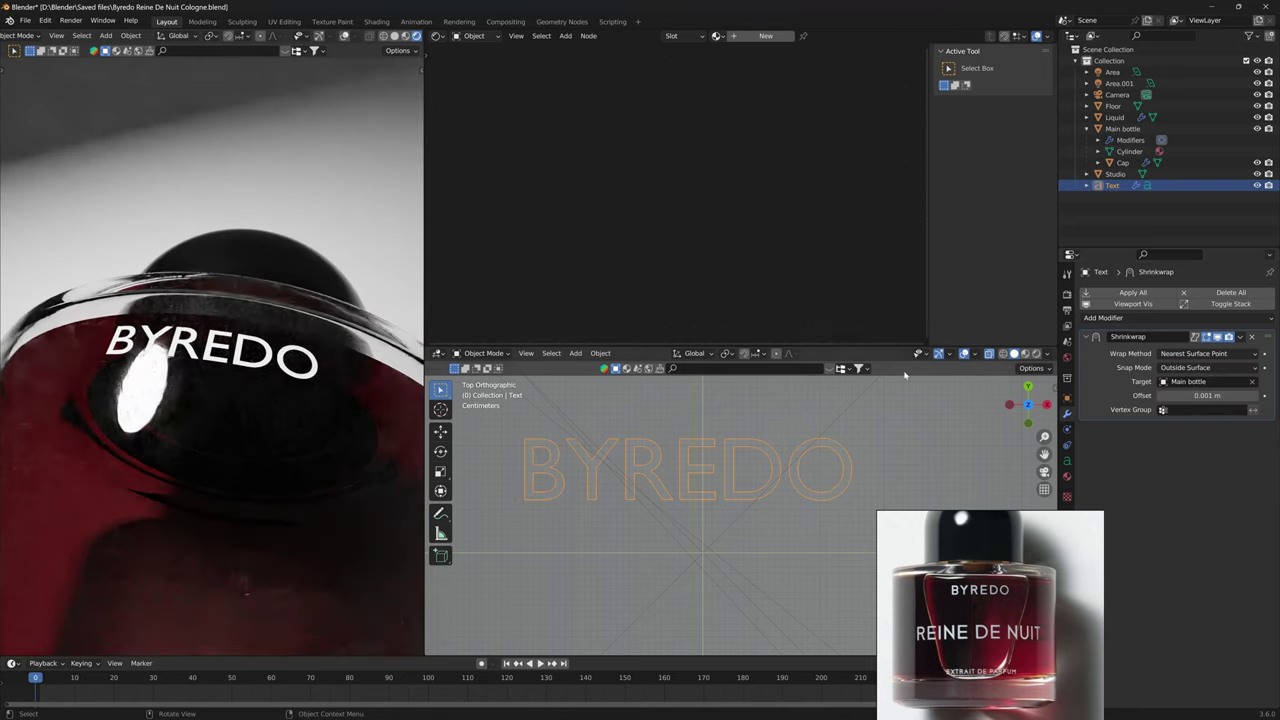
# Try a Shrinkwrap offset of 0 m on the BYREDO text, inspect it up close, and set it back to 0.001 m.
pyautogui.write('0')
pyautogui.press('Return')
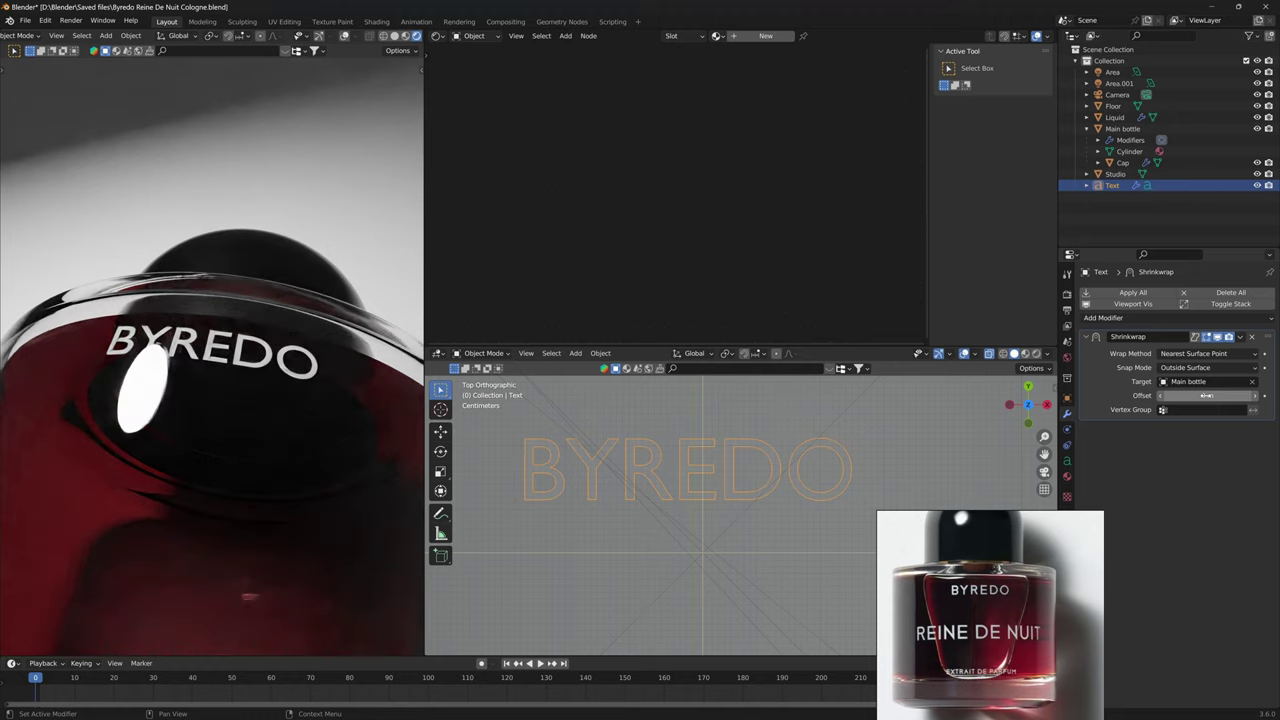
pyautogui.moveTo(300, 375); pyautogui.dragTo(246, 389, button='middle')
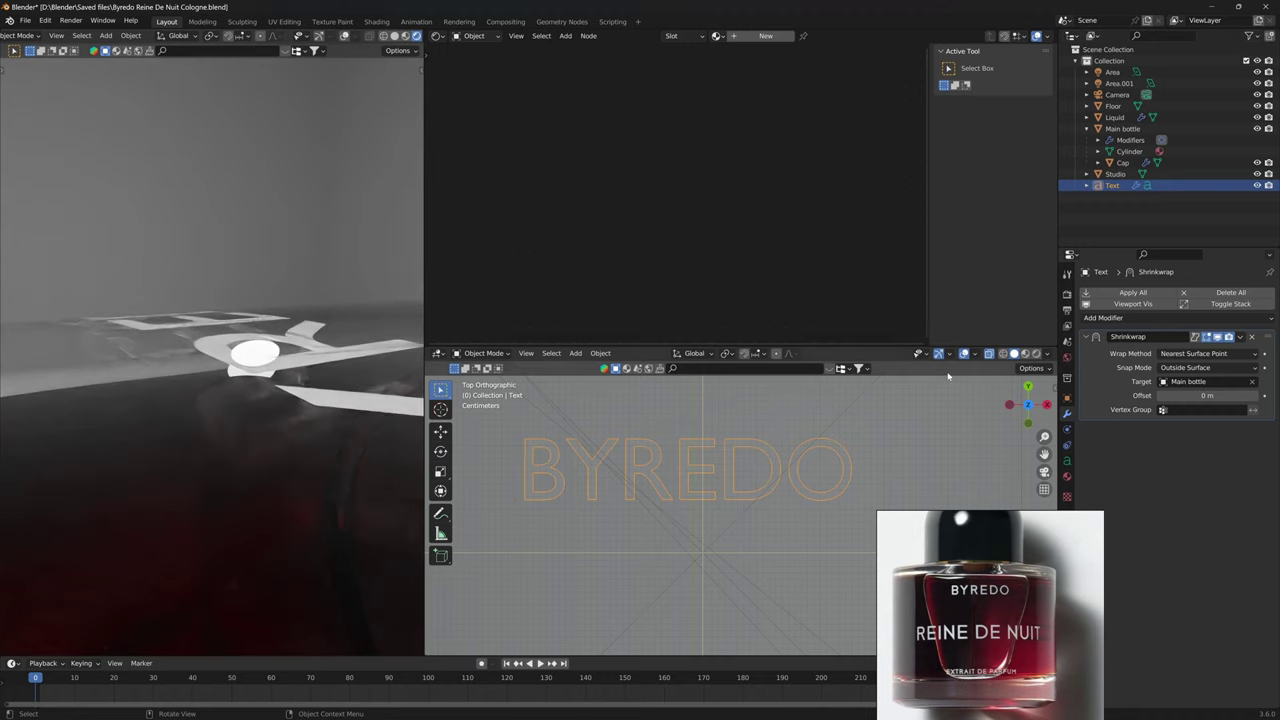
pyautogui.moveTo(1207, 395)
pyautogui.mouseDown()
pyautogui.moveTo(1230, 395)
pyautogui.moveTo(1213, 395)
pyautogui.mouseUp()
pyautogui.click(1207, 395)
pyautogui.write('0.001')
pyautogui.press('Return')
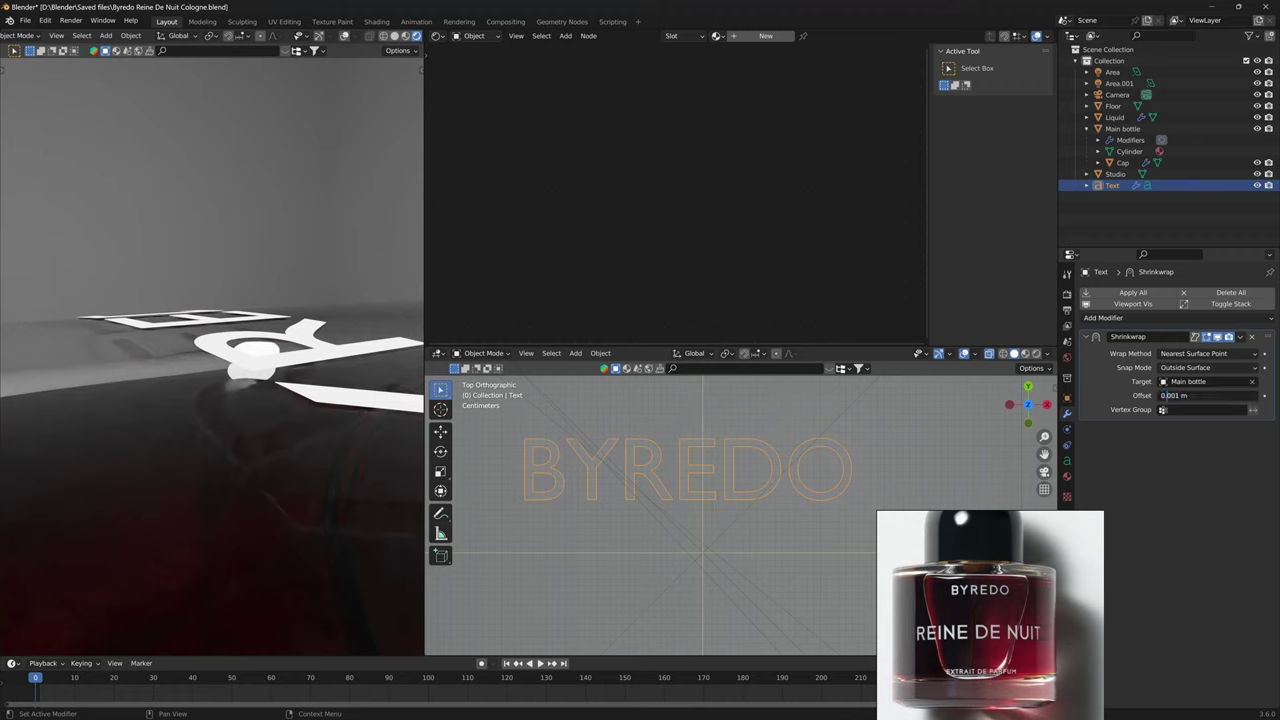
# Try smaller Shrinkwrap offsets down to 0.000001 m on the BYREDO text and return the offset to 0.001 m.
pyautogui.write('0.0001')
pyautogui.press('Return')
pyautogui.write('0')
pyautogui.press('Return')
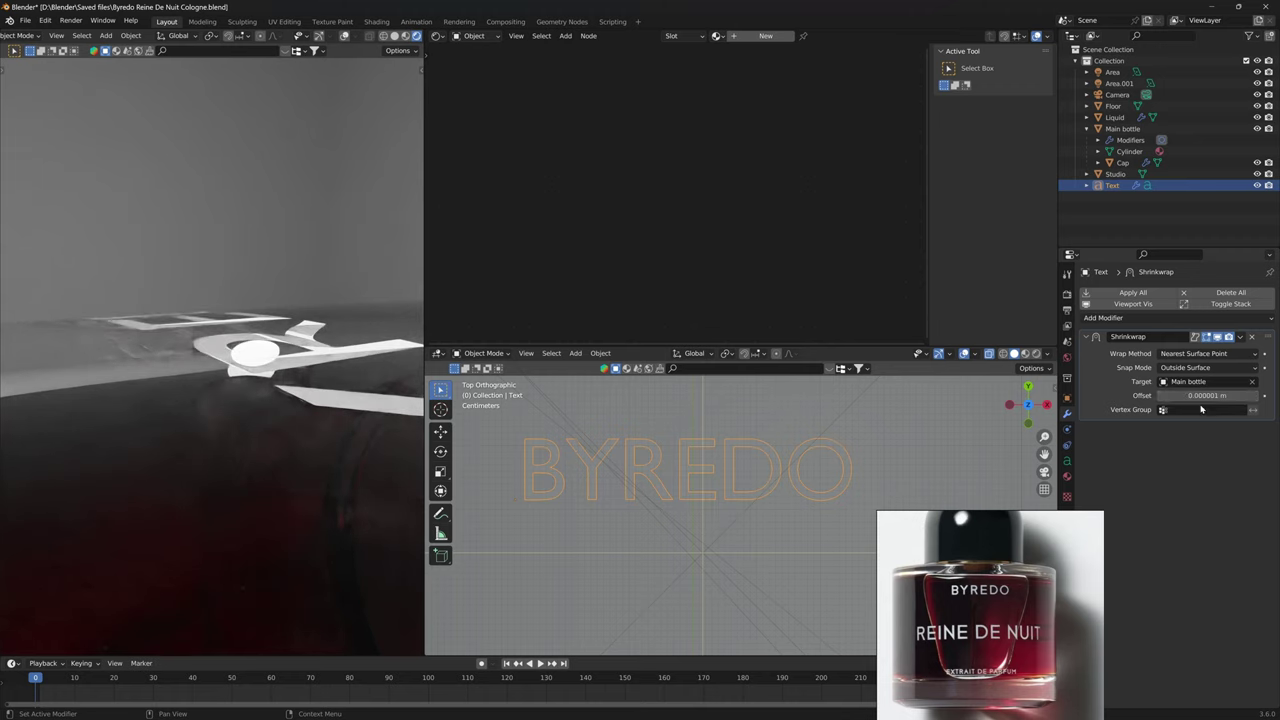
pyautogui.press('BackSpace')
pyautogui.press('Return')
pyautogui.doubleClick(1183, 395)
pyautogui.press('BackSpace')
pyautogui.press('Return')
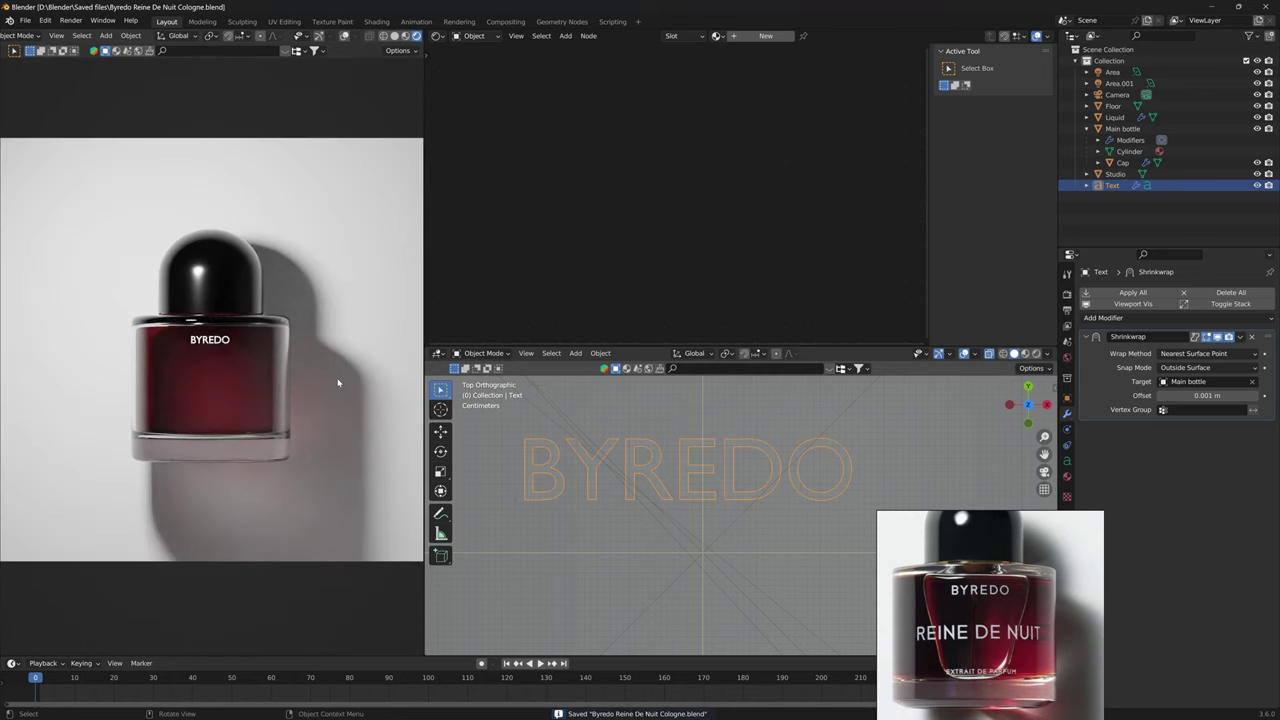
# Duplicate the BYREDO text and place the copy lower on the bottle's front along the Y axis.
pyautogui.hotkey('shift', 'd')
pyautogui.press('y')
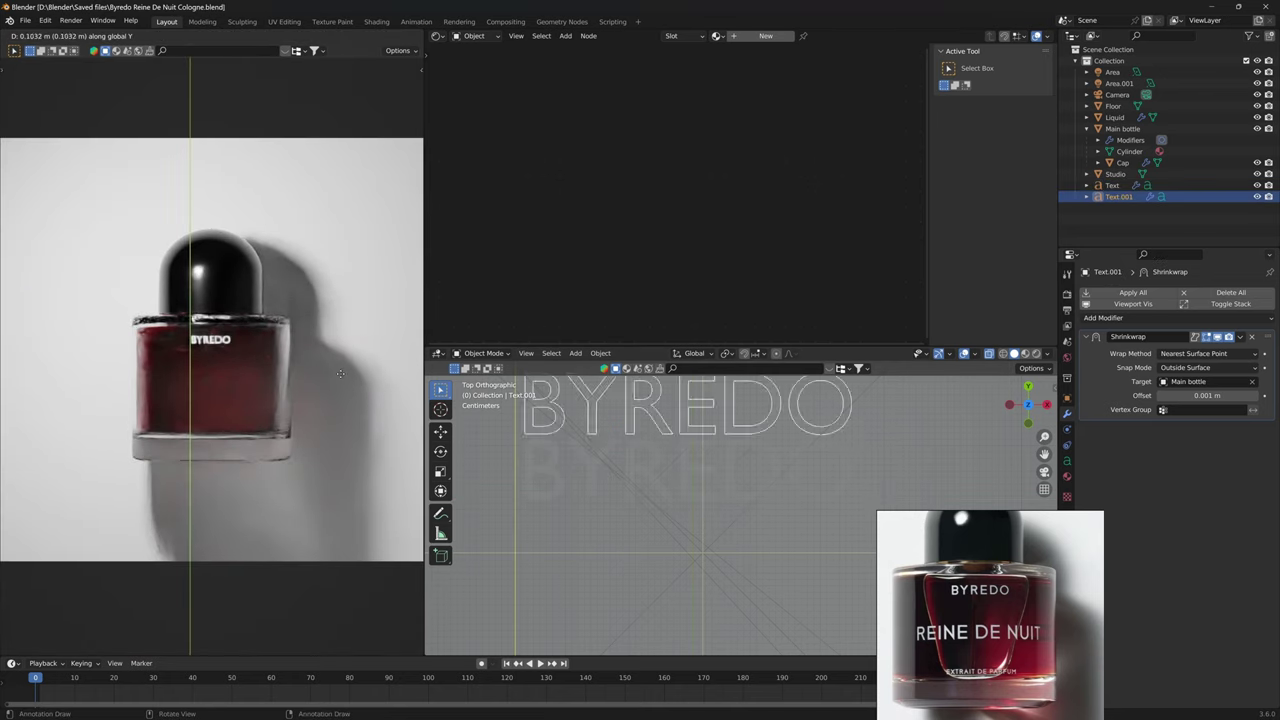
pyautogui.click(340, 373)
# Replace the duplicated text's wording with REINE DE NUIT.
pyautogui.press('Tab')
pyautogui.press('BackSpace')
pyautogui.press('BackSpace')
pyautogui.press('BackSpace')
pyautogui.press('BackSpace')
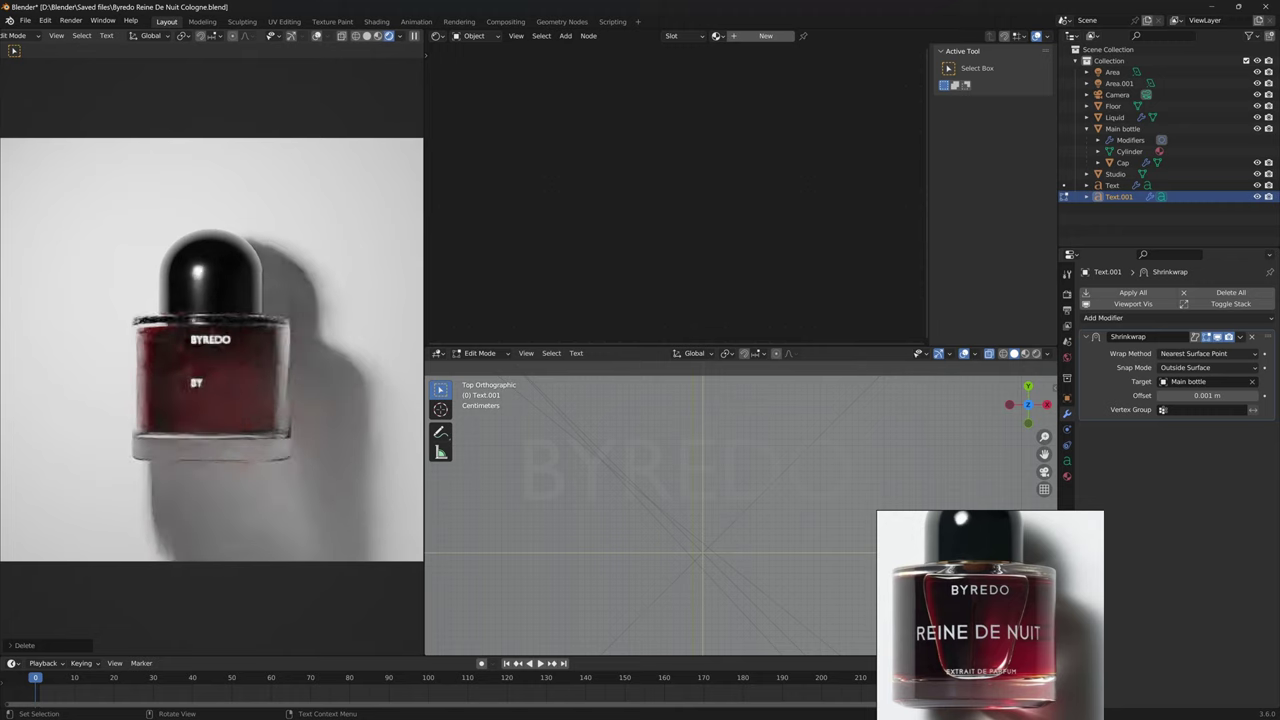
pyautogui.press('BackSpace')
pyautogui.press('BackSpace')
pyautogui.write('REINE DE NUIT')
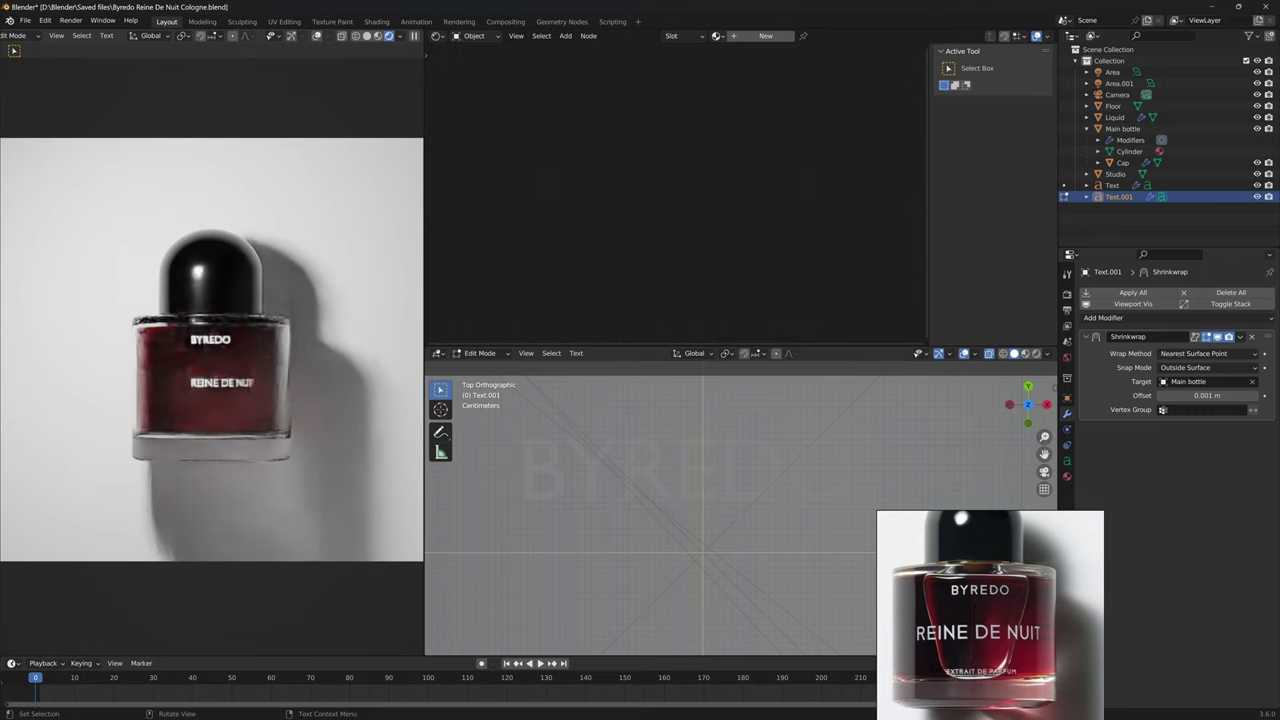
# Enlarge the REINE DE NUIT text and shift it along X to centre it on the bottle's front.
pyautogui.press('Tab')
pyautogui.press('g')
pyautogui.press('x')
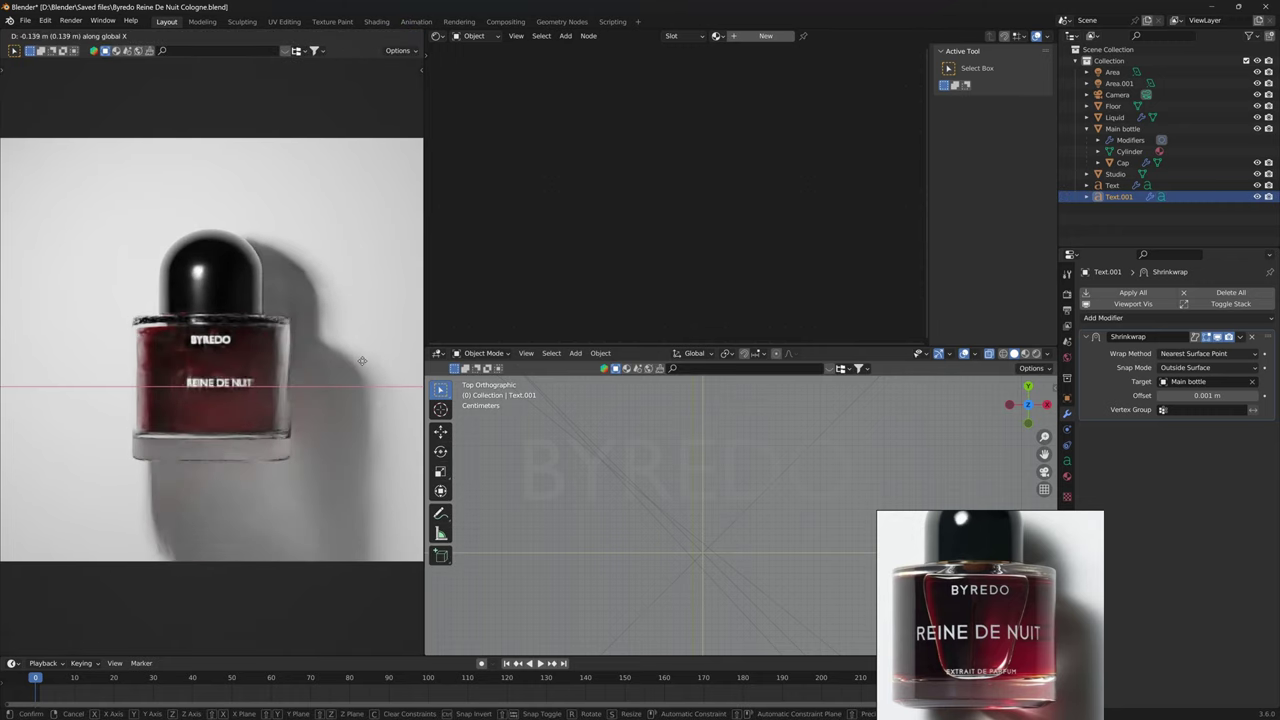
pyautogui.press('s')
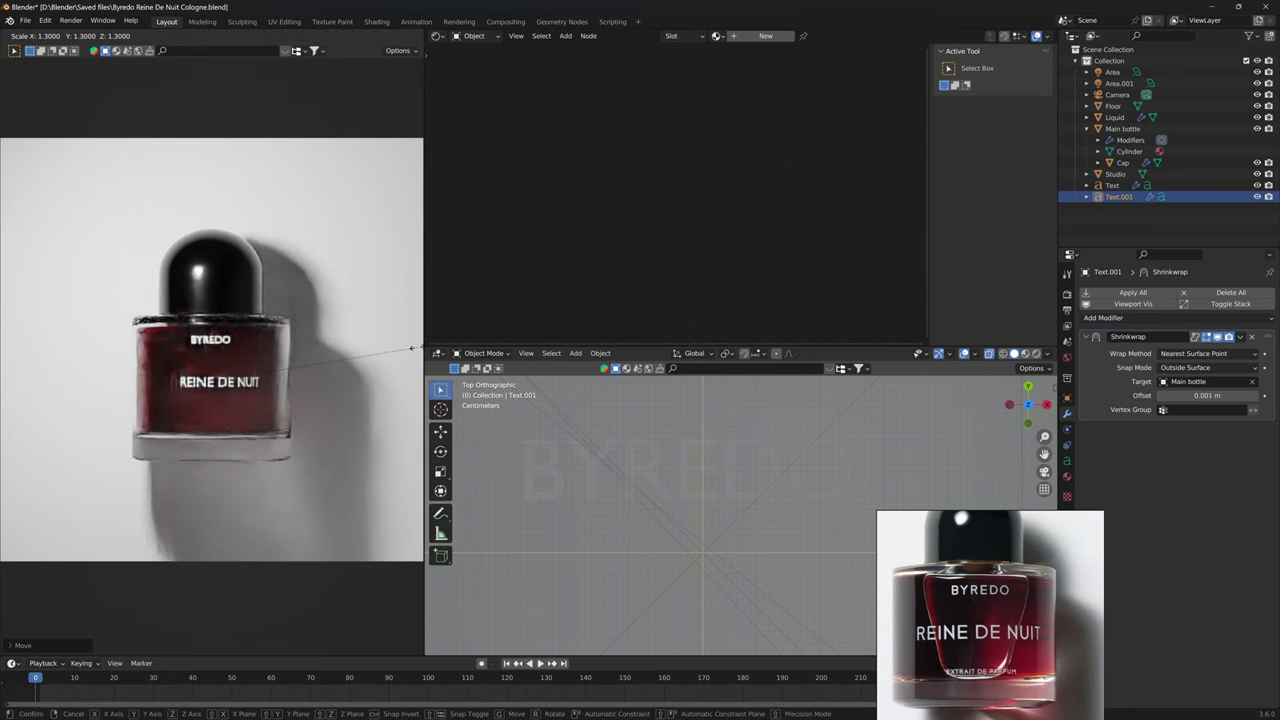
pyautogui.keyDown('ctrl'); pyautogui.click(94, 323); pyautogui.keyUp('ctrl')
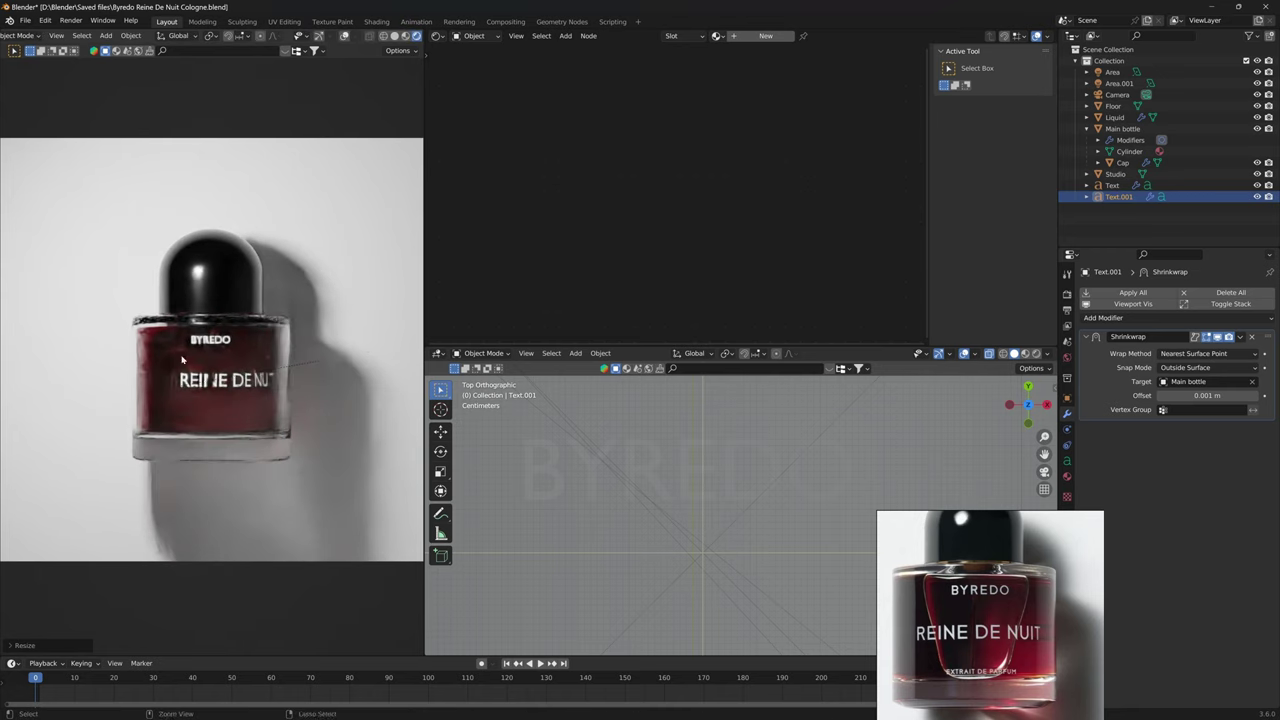
pyautogui.press('g')
pyautogui.press('x')
pyautogui.click(291, 409)
# Inspect the REINE DE NUIT text up close and raise its Shrinkwrap offset through 0.0012 m and 0.0015 m to 0.0018 m.
pyautogui.press('KP_Decimal')
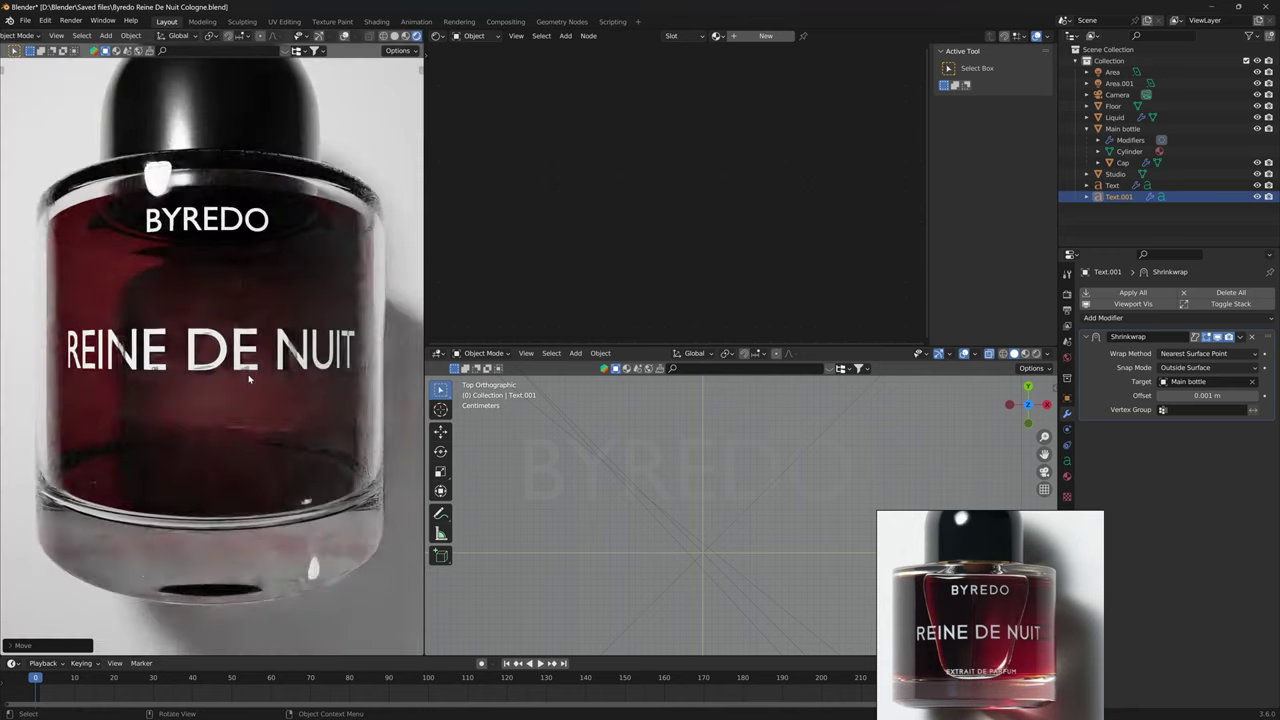
pyautogui.moveTo(249, 378); pyautogui.dragTo(334, 411, button='middle')
pyautogui.scroll(-3, 334, 411)
pyautogui.press('KP_0')
pyautogui.scroll(3, 243, 446)
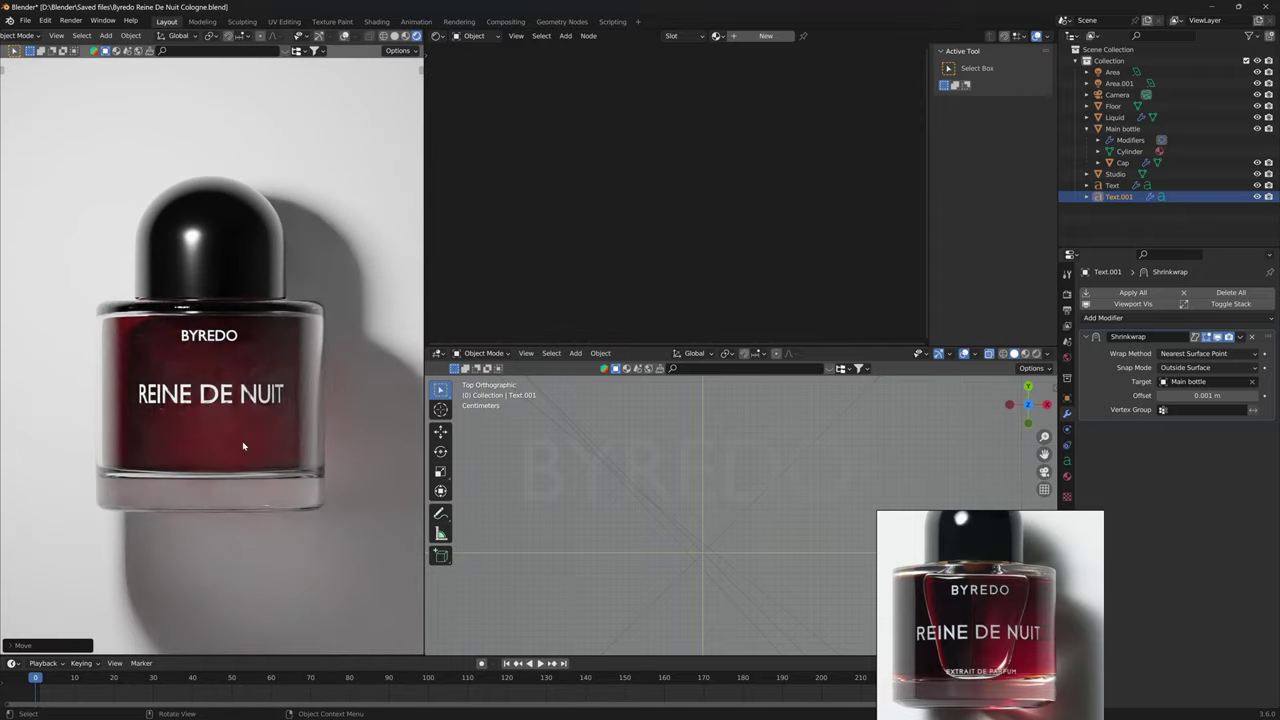
pyautogui.scroll(4, 290, 437)
pyautogui.doubleClick(1207, 395)
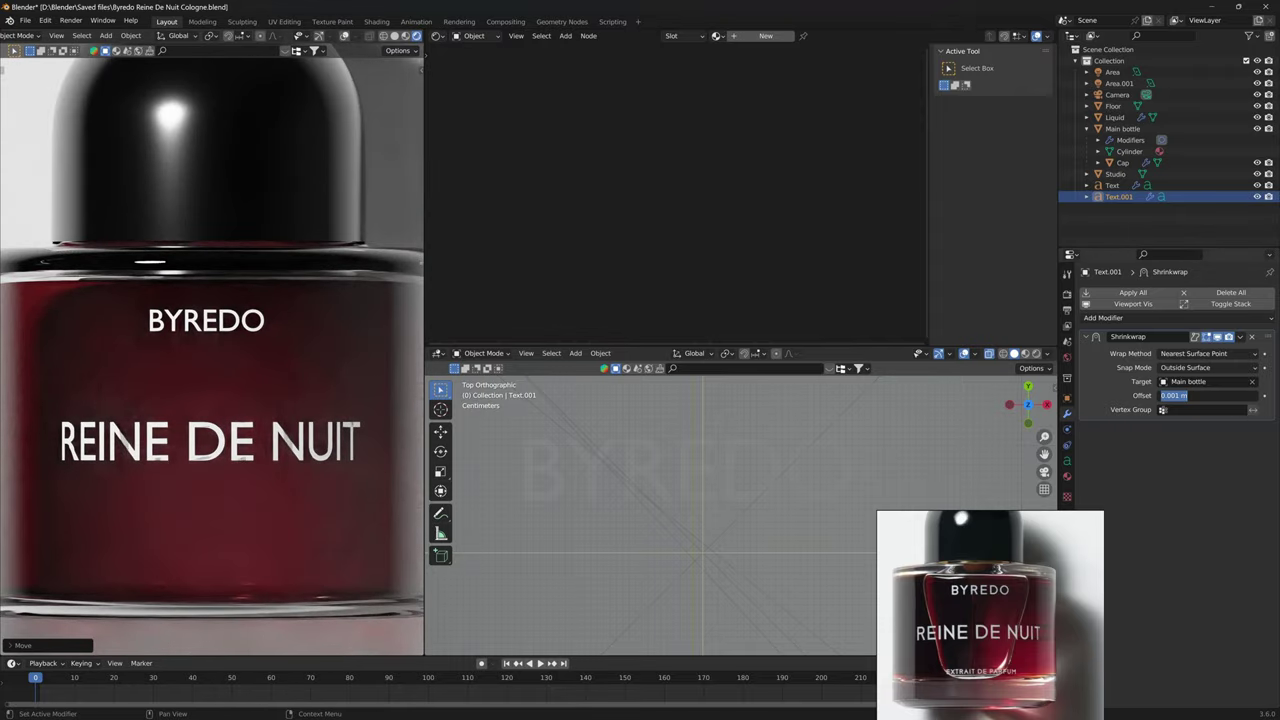
pyautogui.write('2')
pyautogui.press('Return')
pyautogui.hotkey('ctrl', 's')
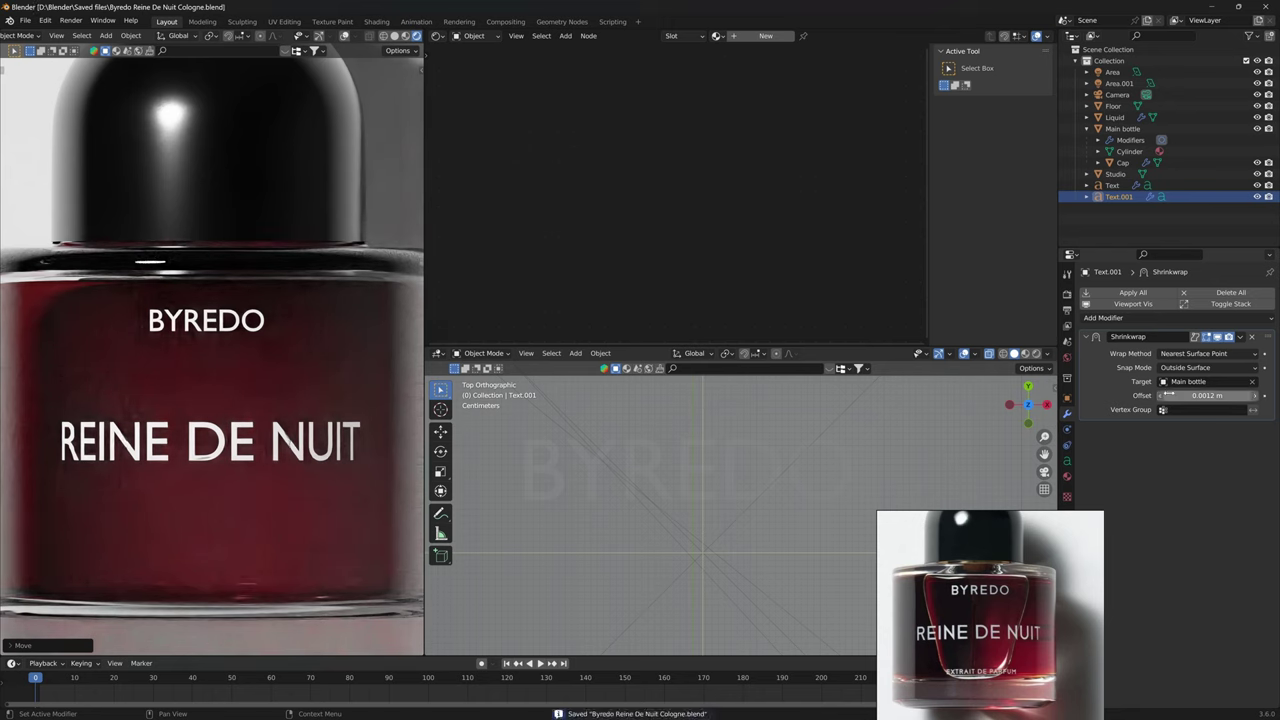
pyautogui.press('Return')
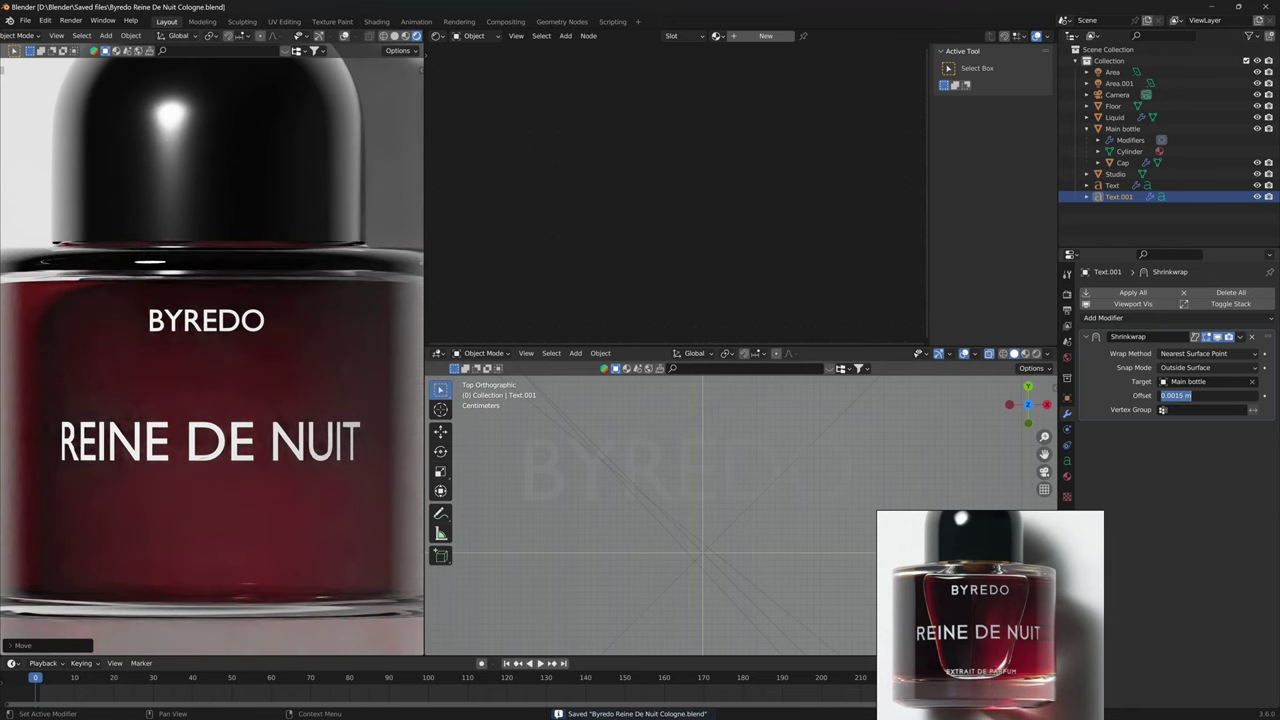
pyautogui.press('Return')
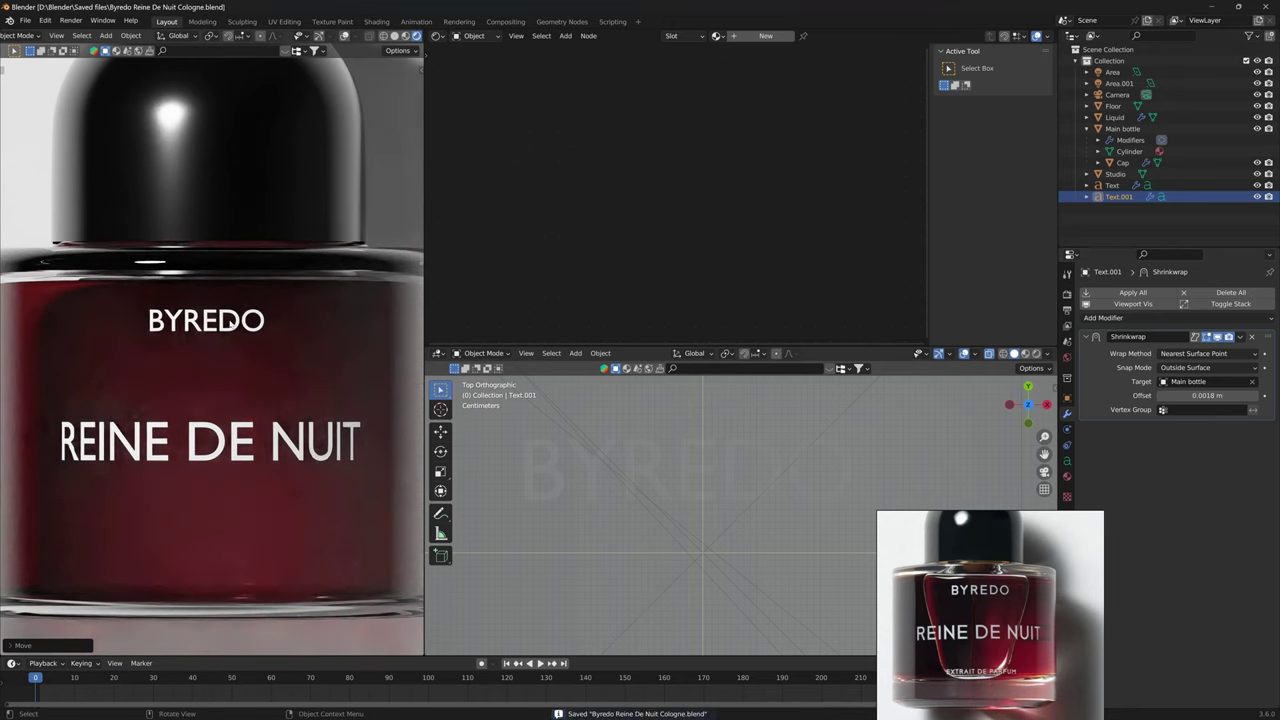
# Select the BYREDO text and open the file browser for its regular font.
pyautogui.click(229, 323)
pyautogui.press('Home')
pyautogui.click(1066, 460)
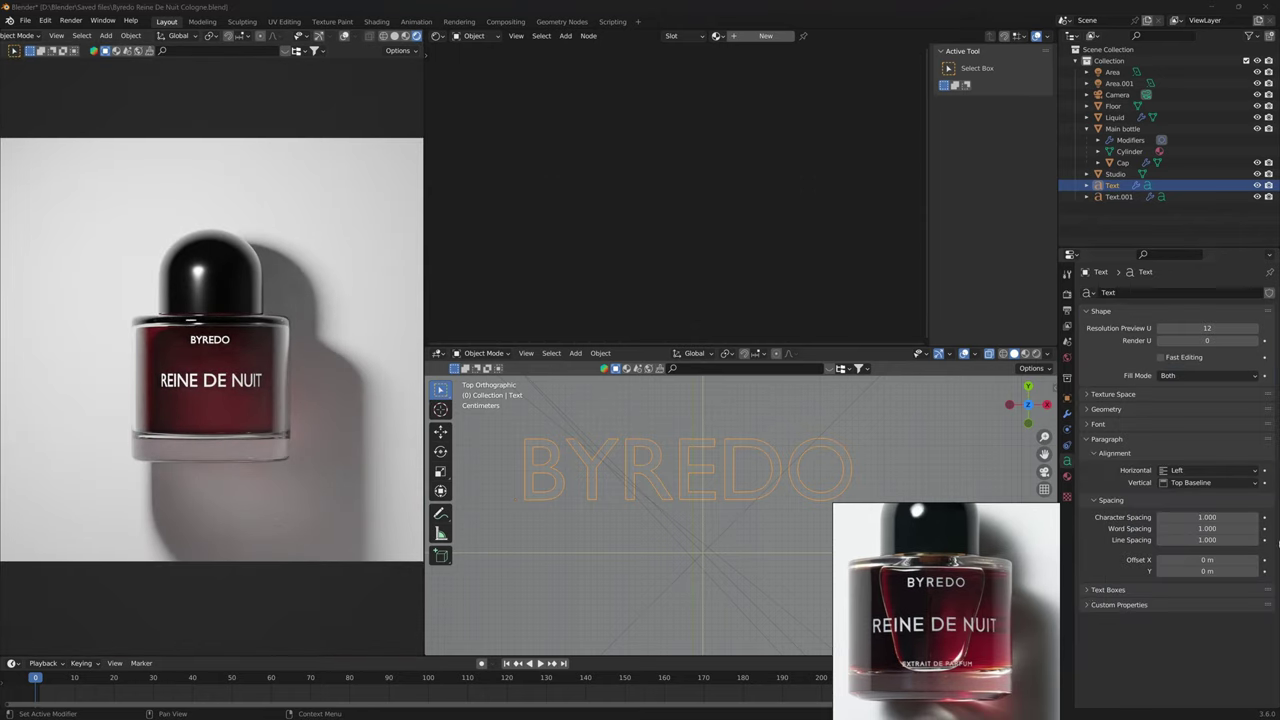
pyautogui.click(1108, 590)
pyautogui.click(1113, 394)
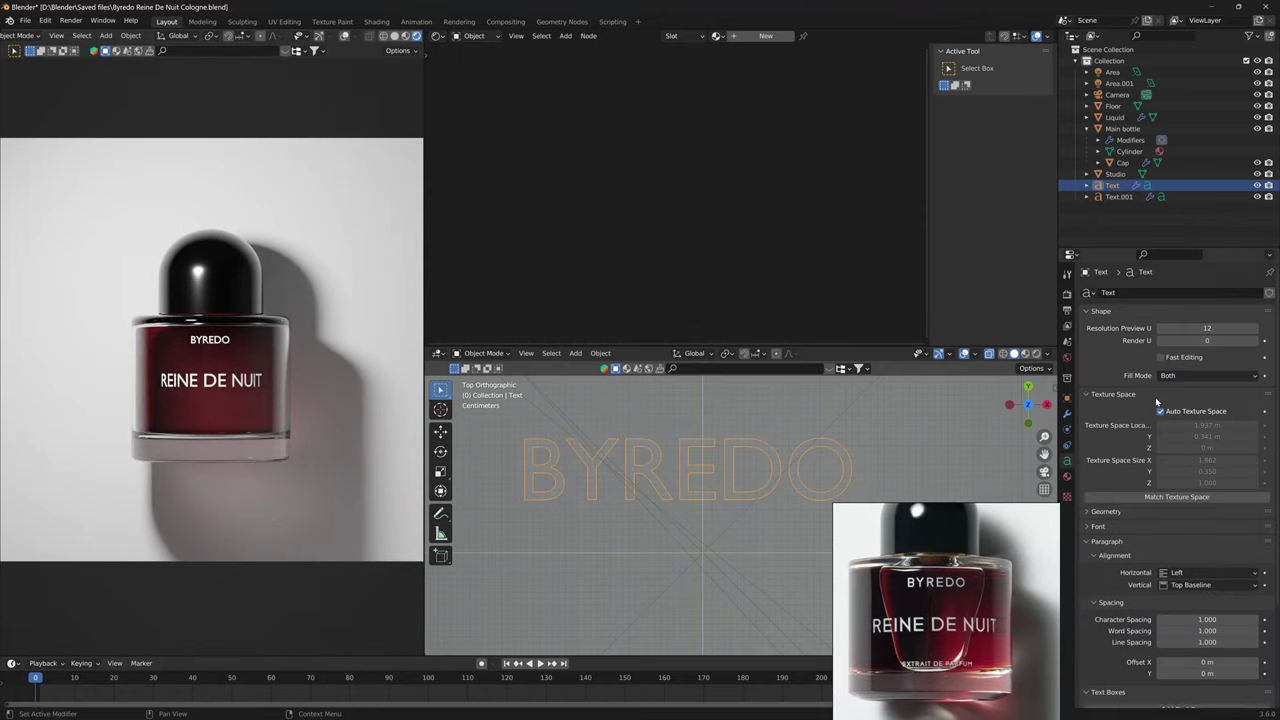
pyautogui.click(1143, 516)
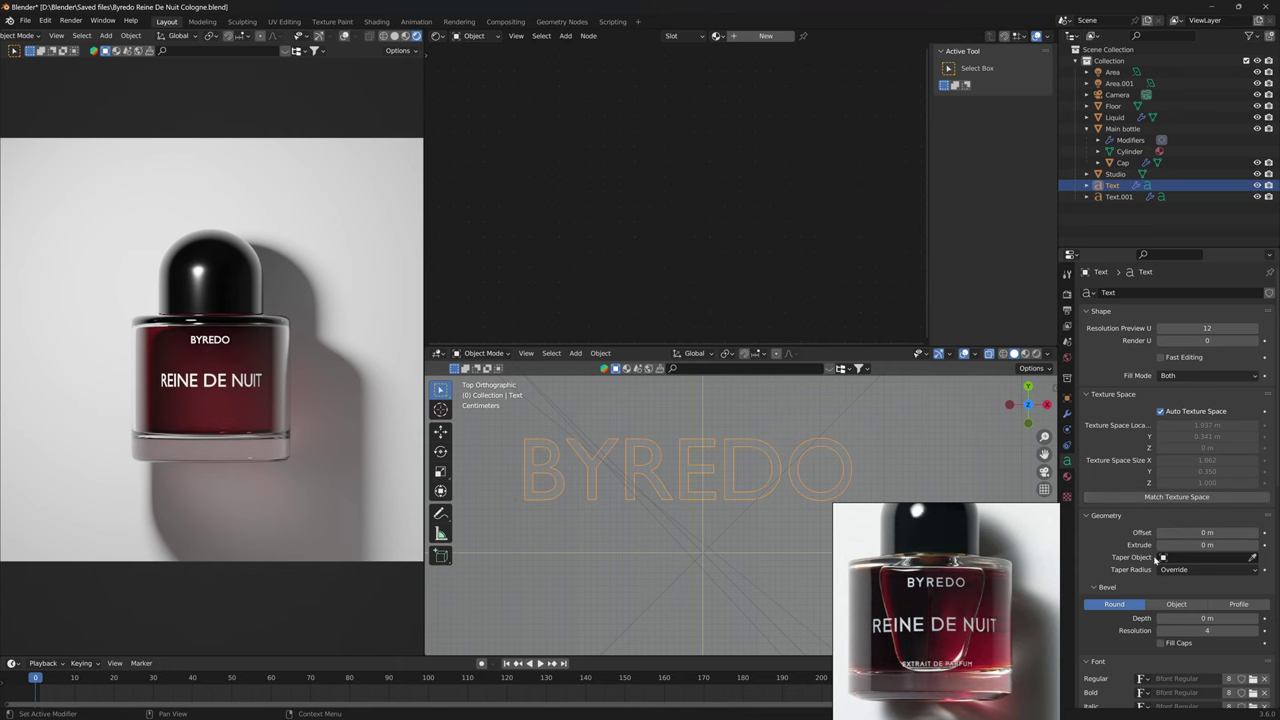
pyautogui.scroll(-3, 1157, 558)
pyautogui.click(1257, 585)
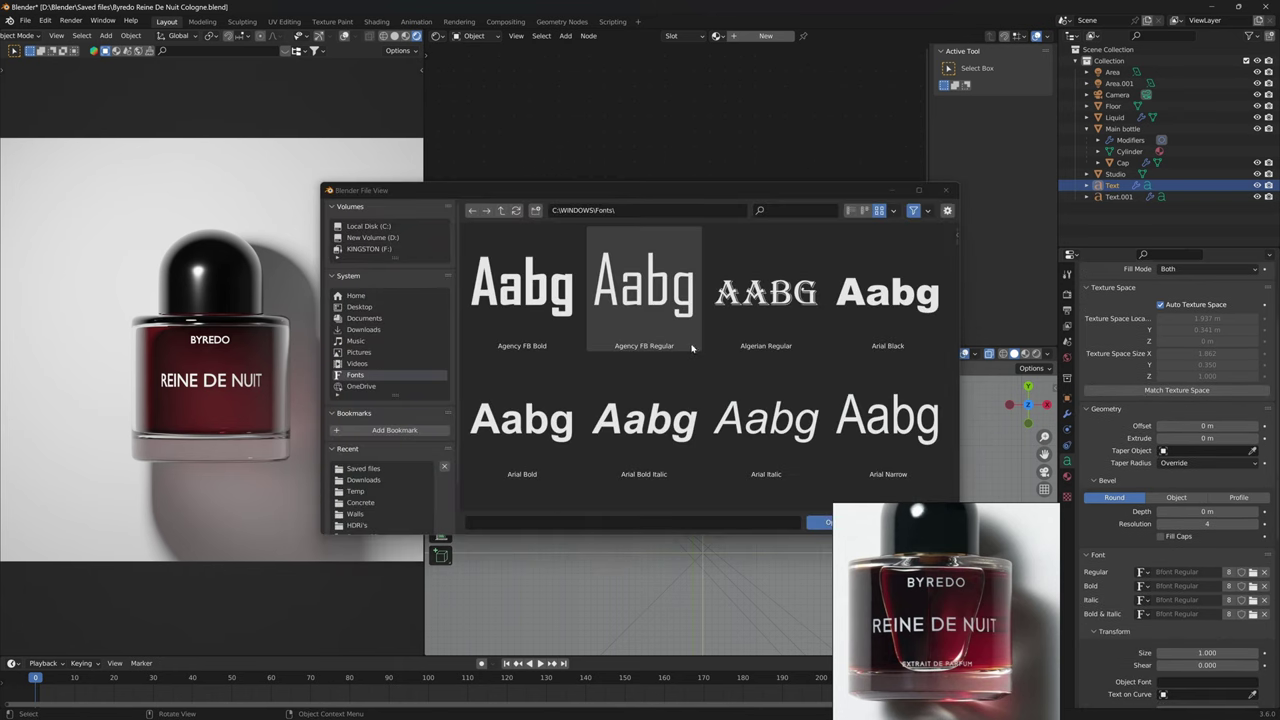
# Search the Windows fonts for SANS SERIF and load Microsoft Sans Serif Regular as the BYREDO text's regular font.
pyautogui.scroll(-5, 870, 340)
pyautogui.scroll(-4, 890, 349)
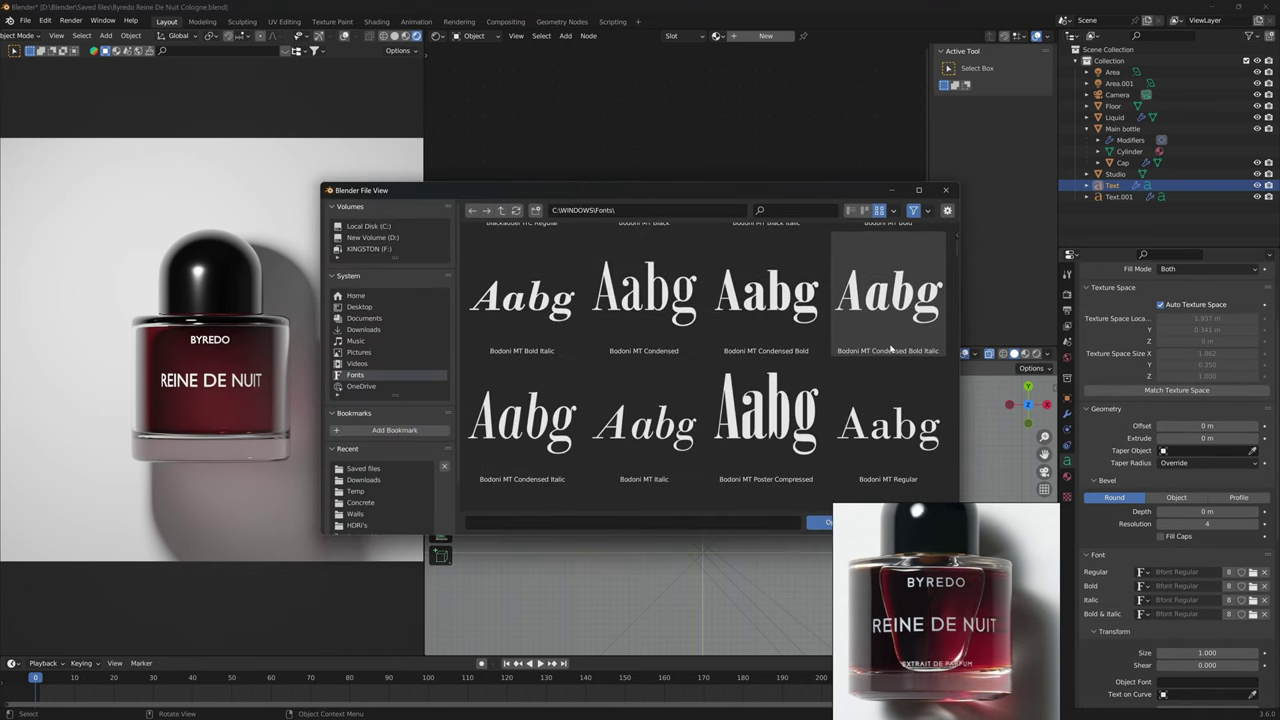
pyautogui.press('a')
pyautogui.press('n')
pyautogui.moveTo(817, 238); pyautogui.dragTo(818, 475)
pyautogui.click(644, 523)
pyautogui.write('SANS')
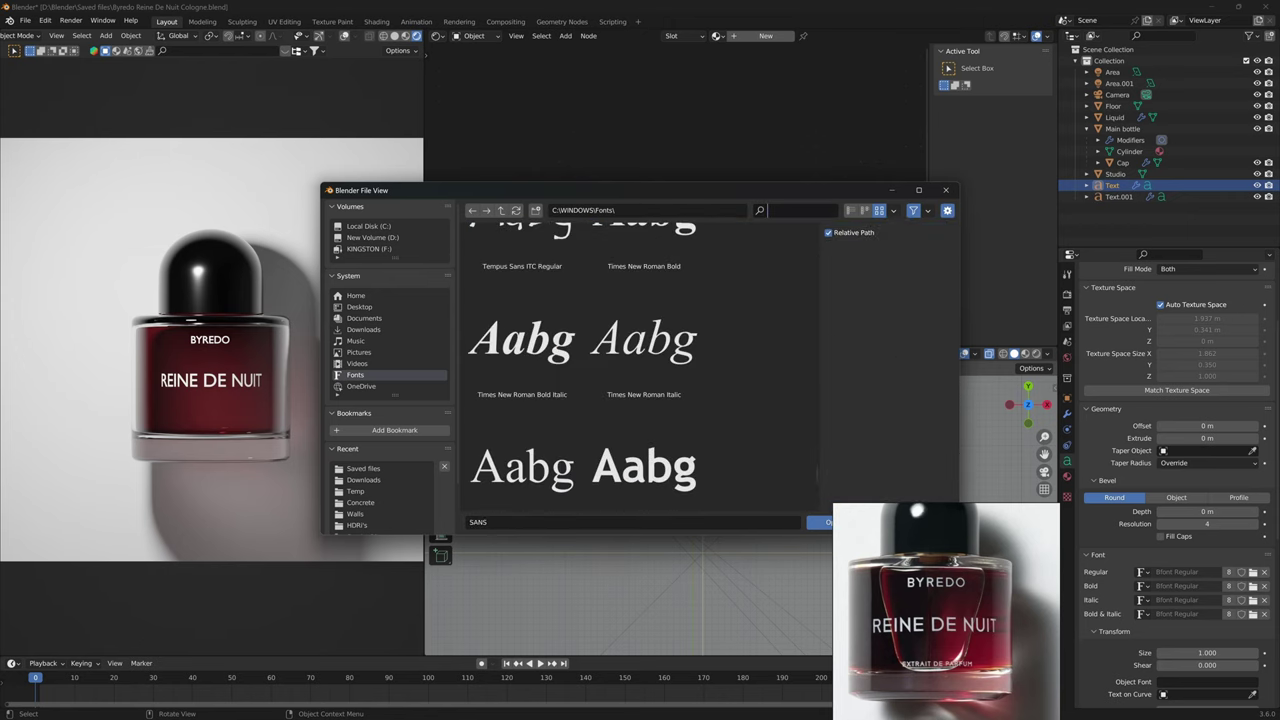
pyautogui.scroll(5, 817, 350)
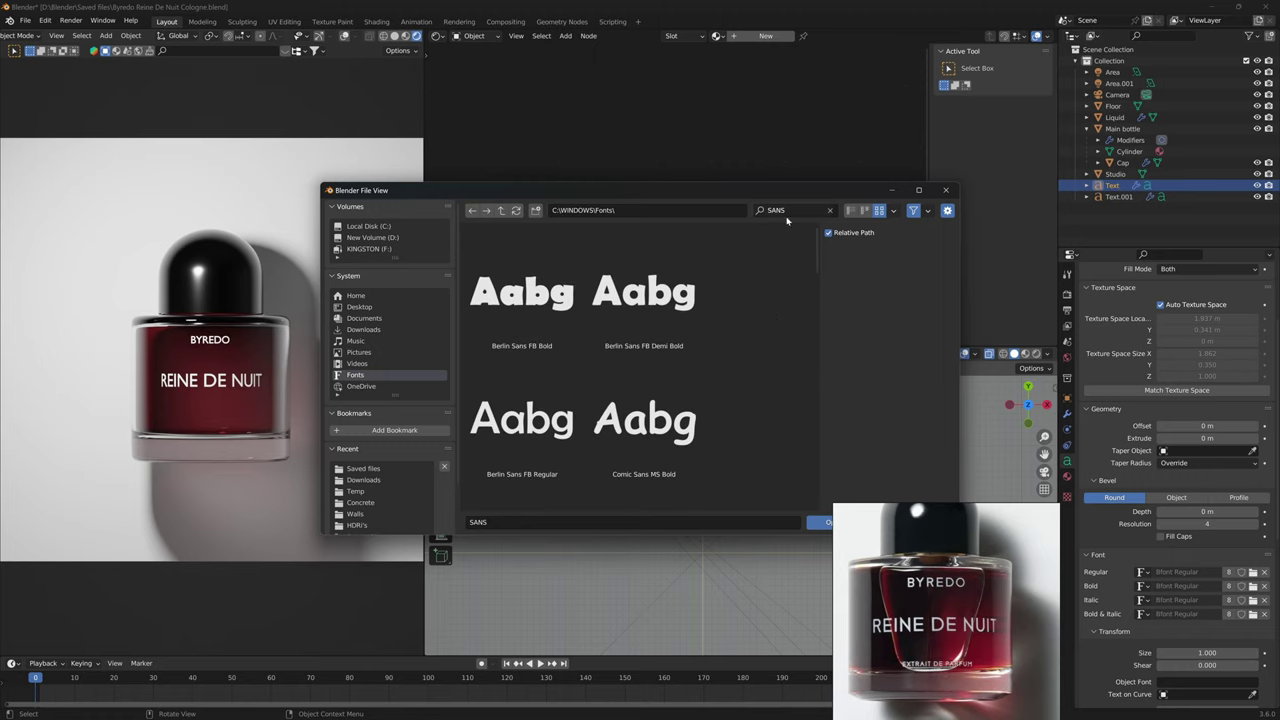
pyautogui.write('SERIF')
pyautogui.press('Left')
pyautogui.press('Left')
pyautogui.press('BackSpace')
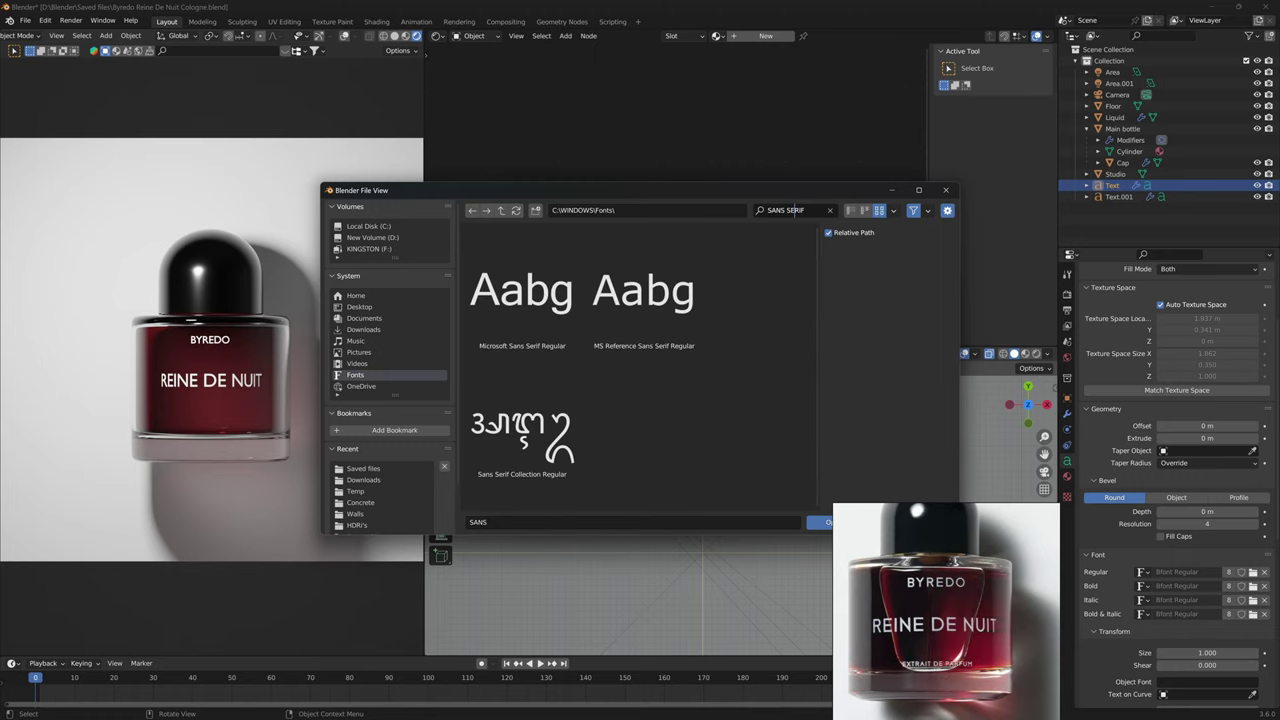
pyautogui.click(522, 290)
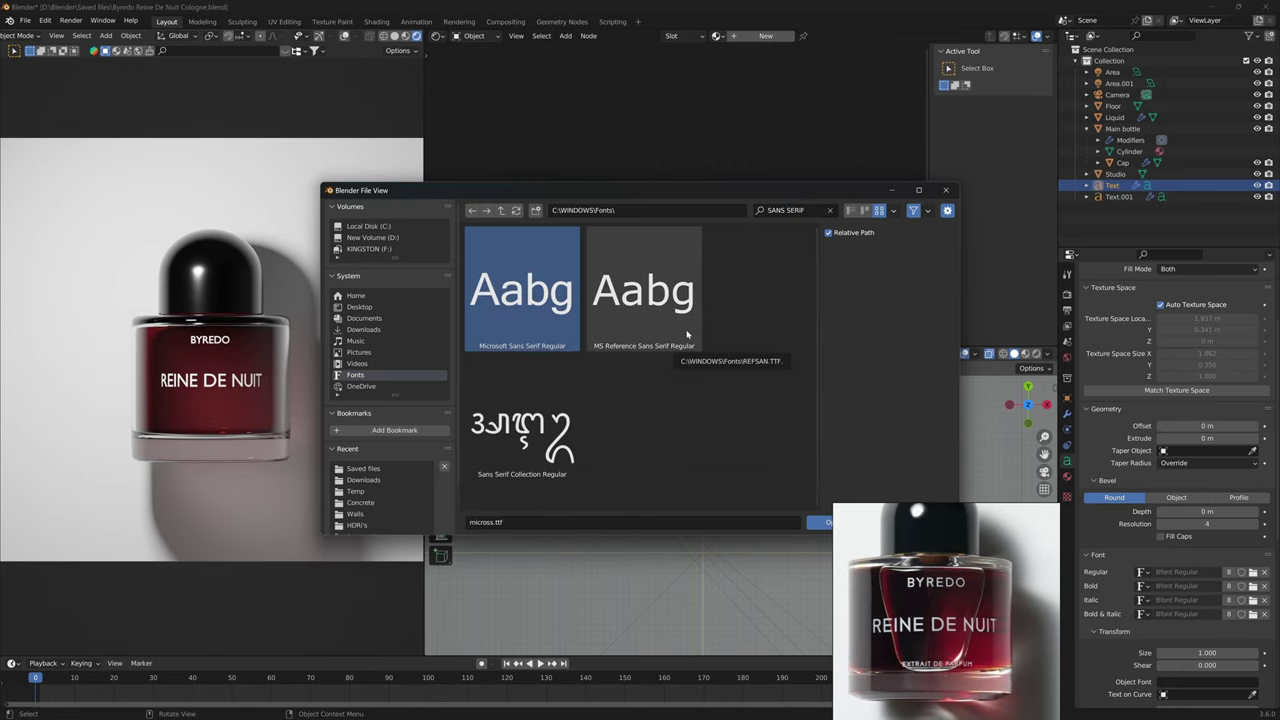
pyautogui.click(819, 522)
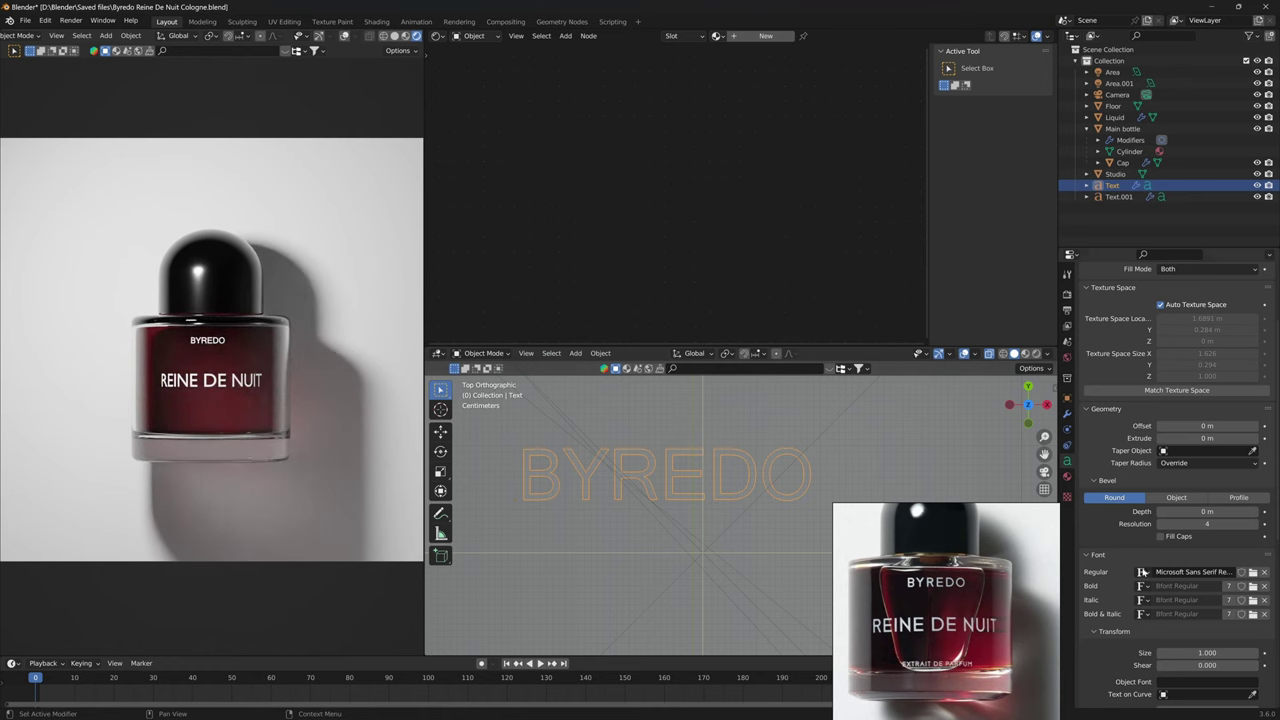
# Load Microsoft Sans Serif Regular as the regular font of the REINE DE NUIT text.
pyautogui.click(1119, 197)
pyautogui.click(1253, 572)
pyautogui.click(790, 210)
pyautogui.write('SANS S')
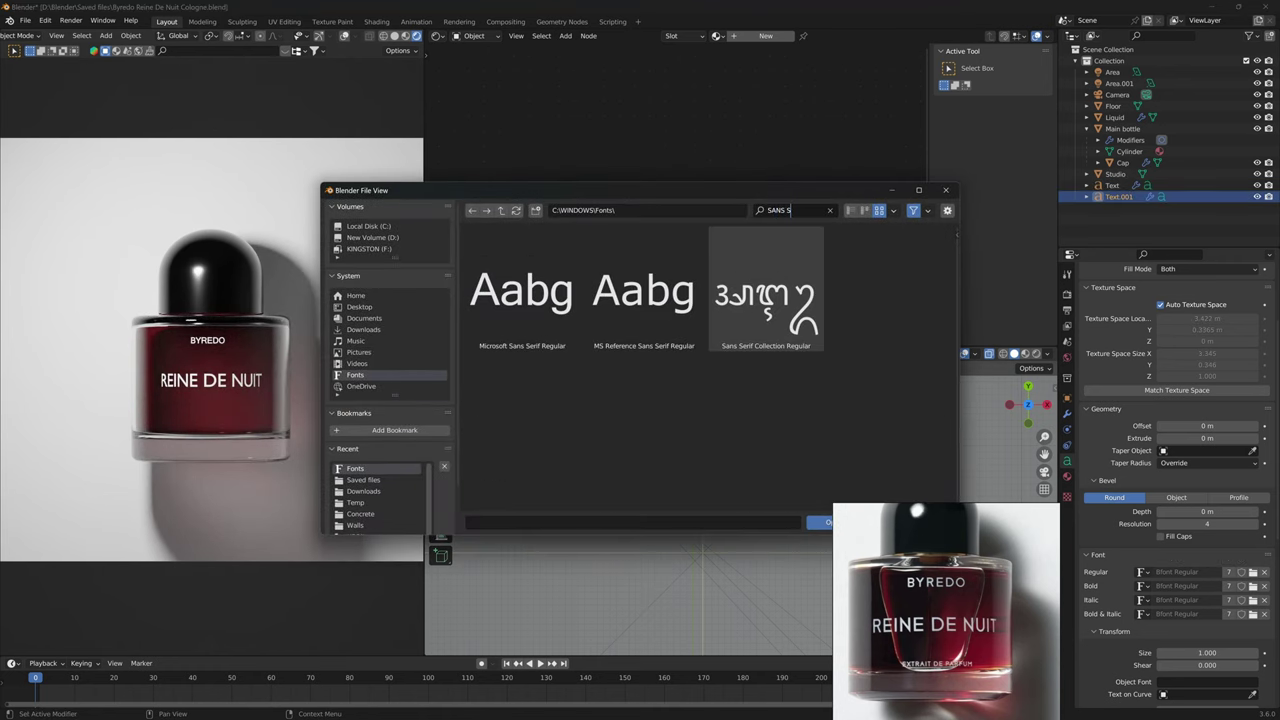
pyautogui.doubleClick(522, 290)
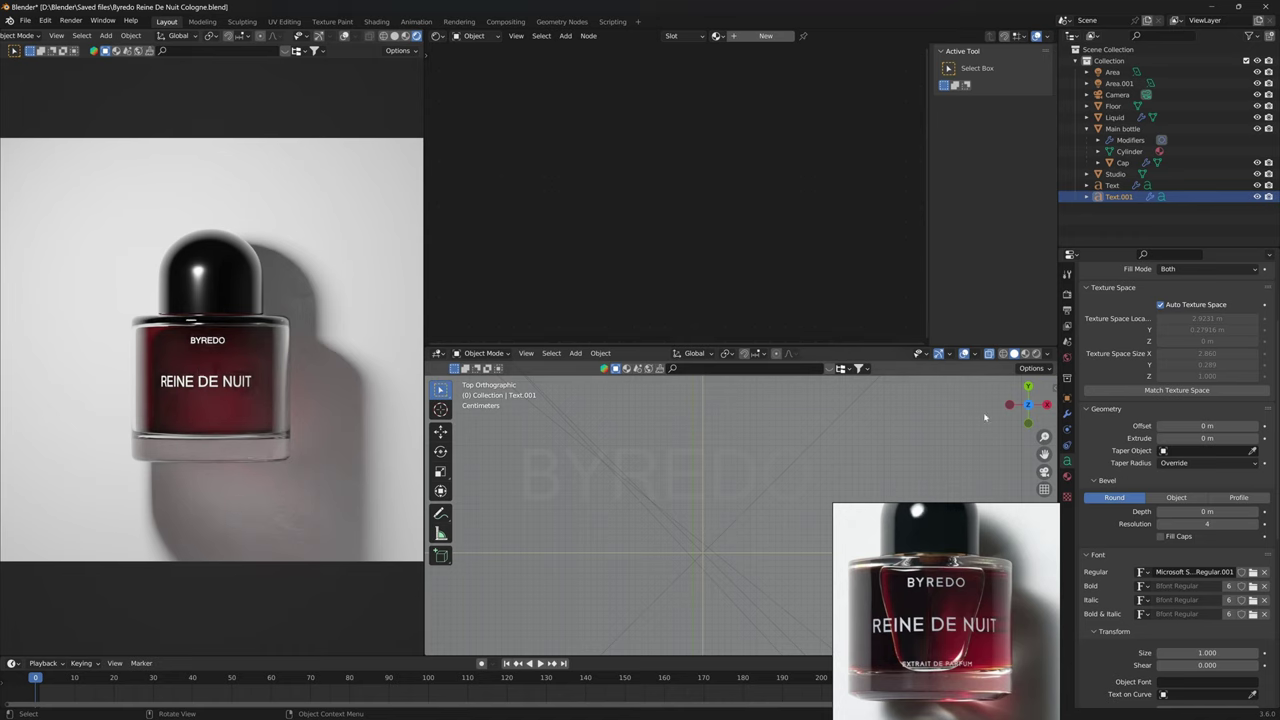
# Widen the character spacing of the REINE DE NUIT text to 1.3.
pyautogui.scroll(2, 1178, 538)
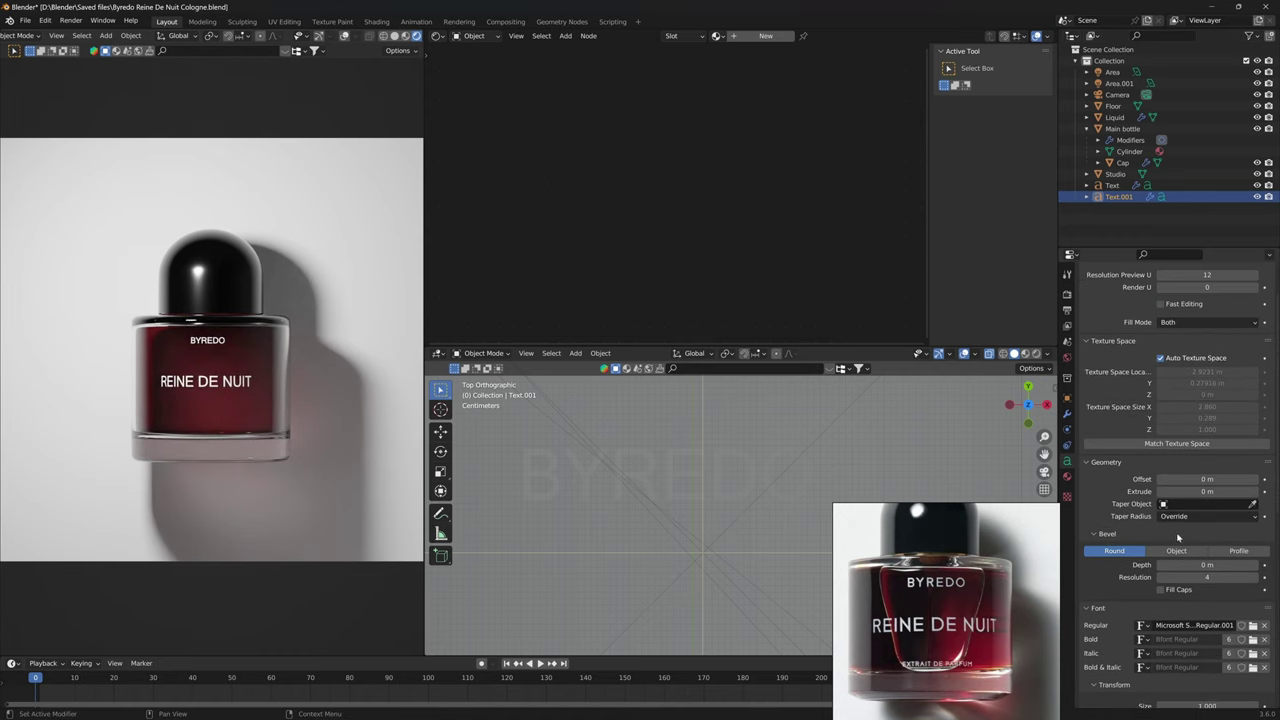
pyautogui.scroll(2, 1178, 538)
pyautogui.moveTo(1195, 519)
pyautogui.mouseDown()
pyautogui.moveTo(1225, 519)
pyautogui.moveTo(1195, 519)
pyautogui.mouseUp()
pyautogui.scroll(-8, 1140, 592)
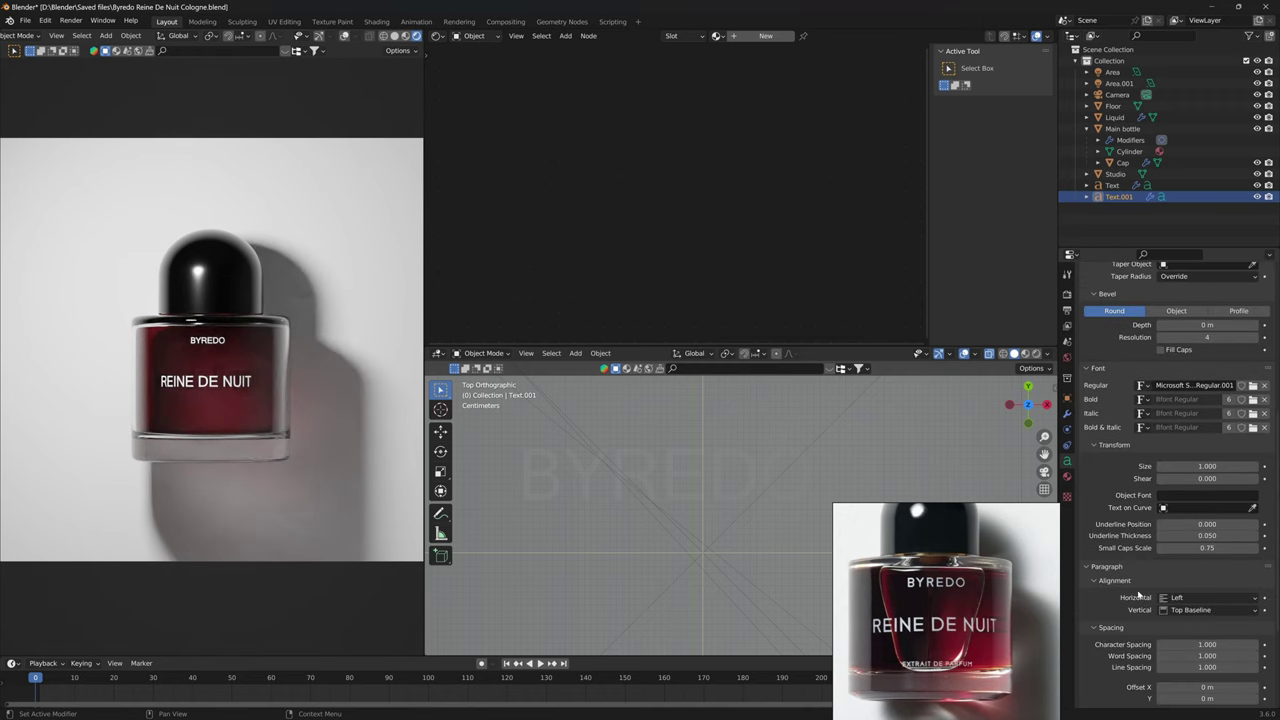
pyautogui.scroll(-2, 1138, 594)
pyautogui.moveTo(1205, 591); pyautogui.dragTo(1250, 591)
# Re-centre the REINE DE NUIT text along X with its character spacing reduced to 1.25, and save the file.
pyautogui.press('g')
pyautogui.press('x')
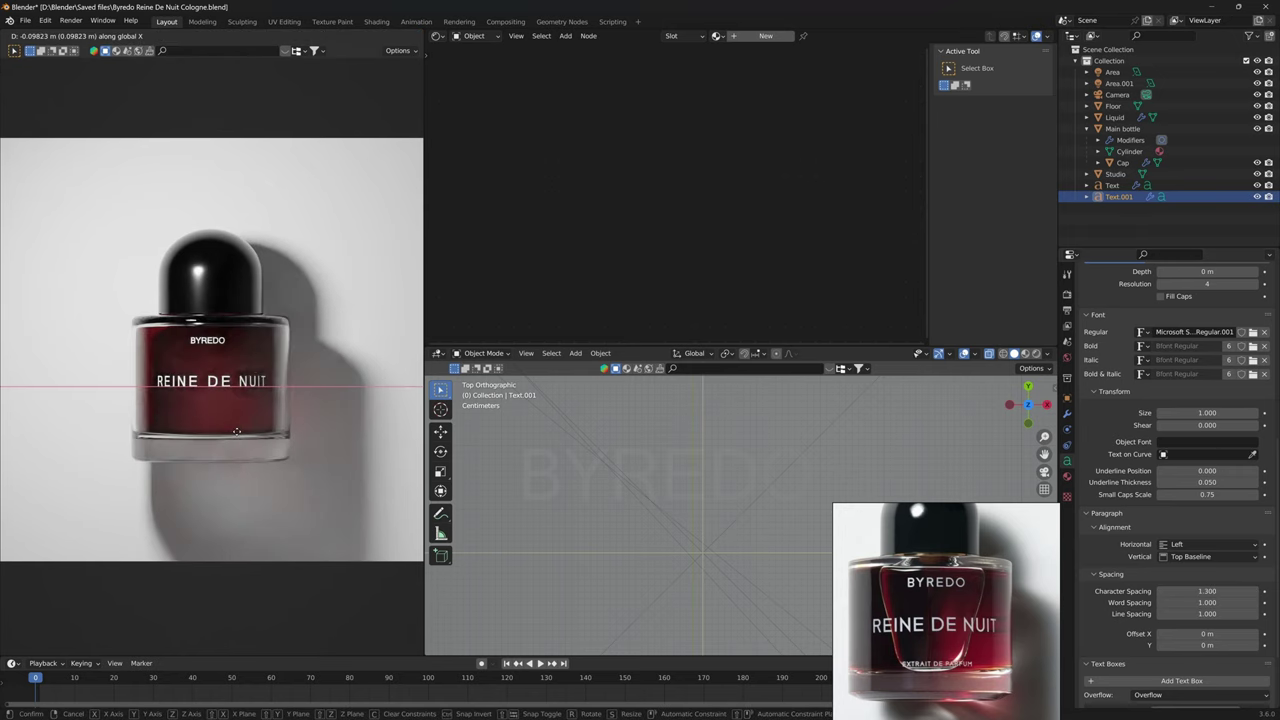
pyautogui.click(237, 430)
pyautogui.hotkey('ctrl', 's')
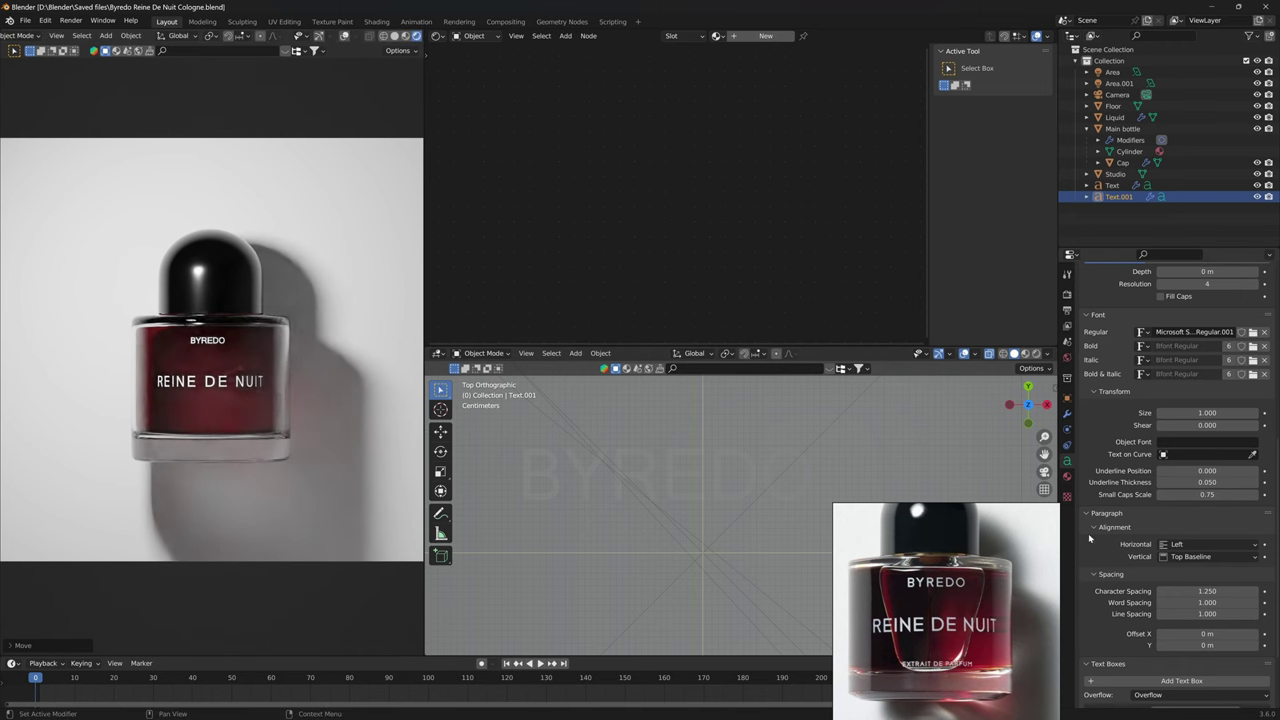
# Add a new material to the REINE DE NUIT text and darken its base color to mid grey.
pyautogui.click(1067, 476)
pyautogui.click(1171, 341)
pyautogui.scroll(-8, 1113, 529)
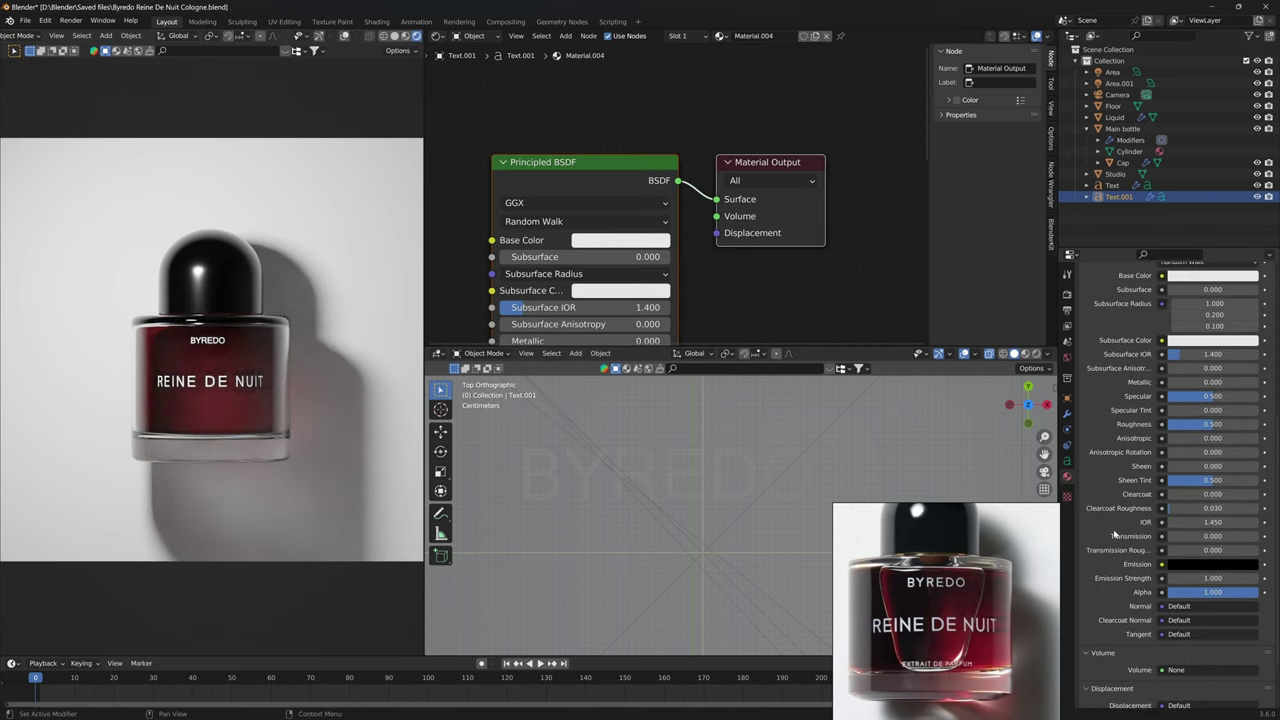
pyautogui.scroll(2, 1113, 529)
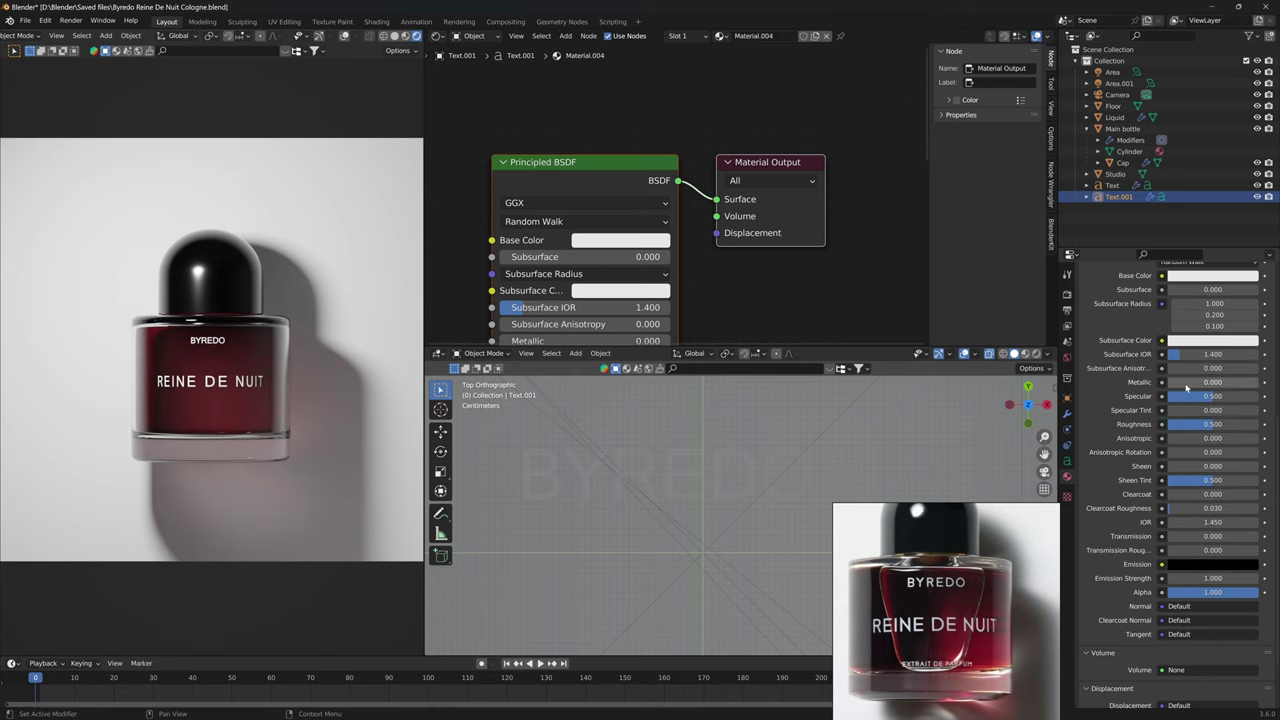
pyautogui.moveTo(1186, 382)
pyautogui.mouseDown()
pyautogui.moveTo(1257, 382)
pyautogui.moveTo(1166, 383)
pyautogui.mouseUp()
pyautogui.scroll(3, 1200, 383)
pyautogui.click(1210, 408)
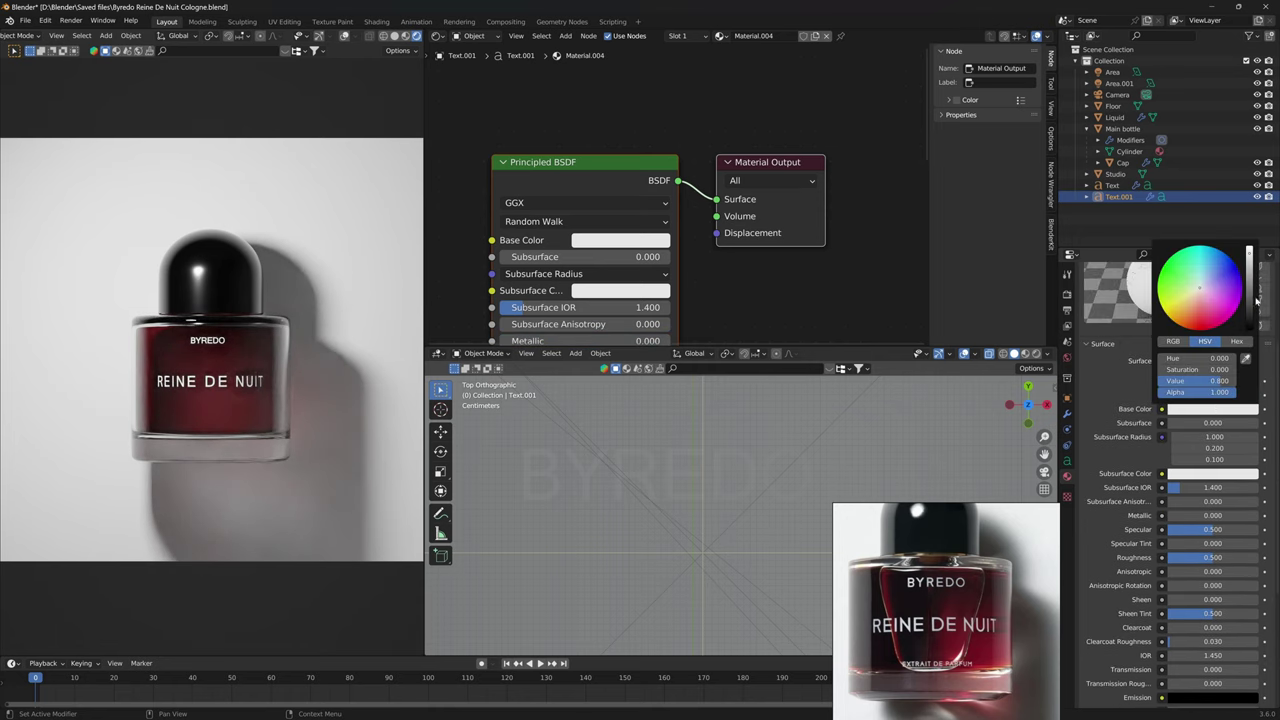
pyautogui.moveTo(1250, 262); pyautogui.dragTo(1251, 292)
# Link the REINE DE NUIT text's grey material to the BYREDO text.
pyautogui.click(206, 341)
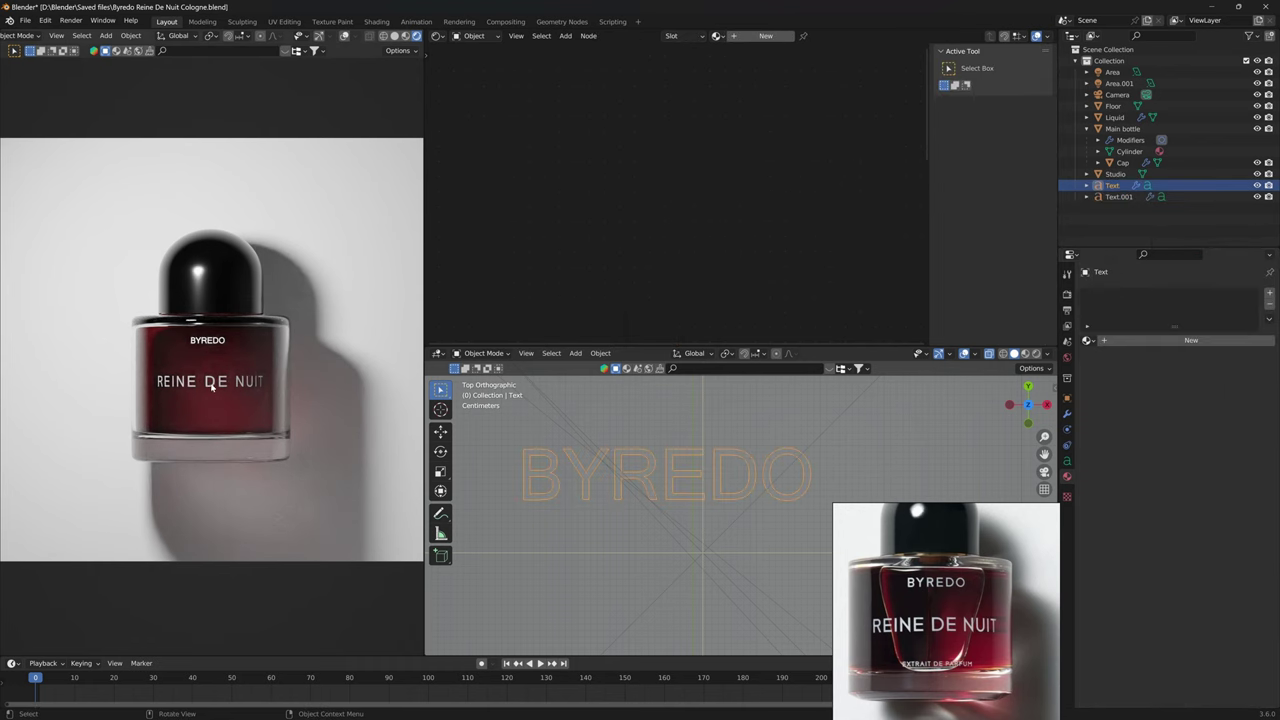
pyautogui.scroll(-8, 689, 569)
pyautogui.keyDown('shift'); pyautogui.click(688, 573); pyautogui.keyUp('shift')
pyautogui.click(708, 500)
pyautogui.scroll(4, 708, 500)
pyautogui.click(706, 489)
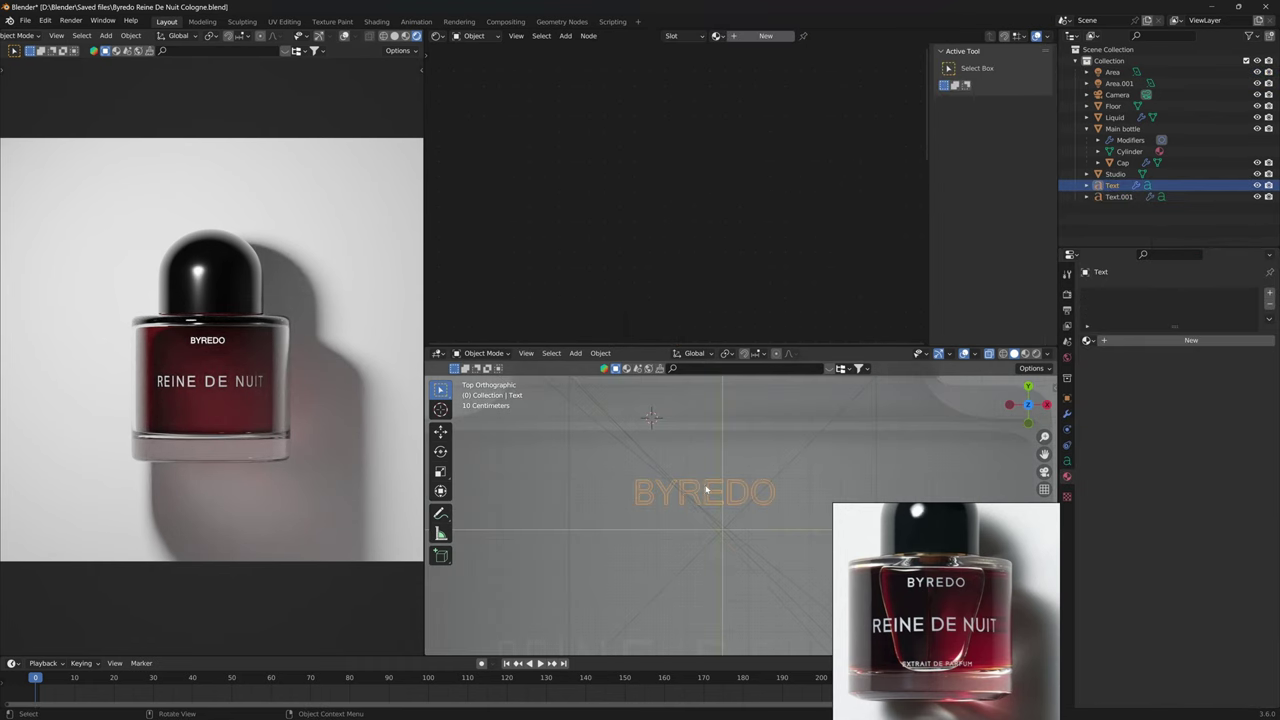
pyautogui.keyDown('shift'); pyautogui.click(207, 382); pyautogui.keyUp('shift')
pyautogui.hotkey('ctrl', 'l')
pyautogui.click(206, 469)
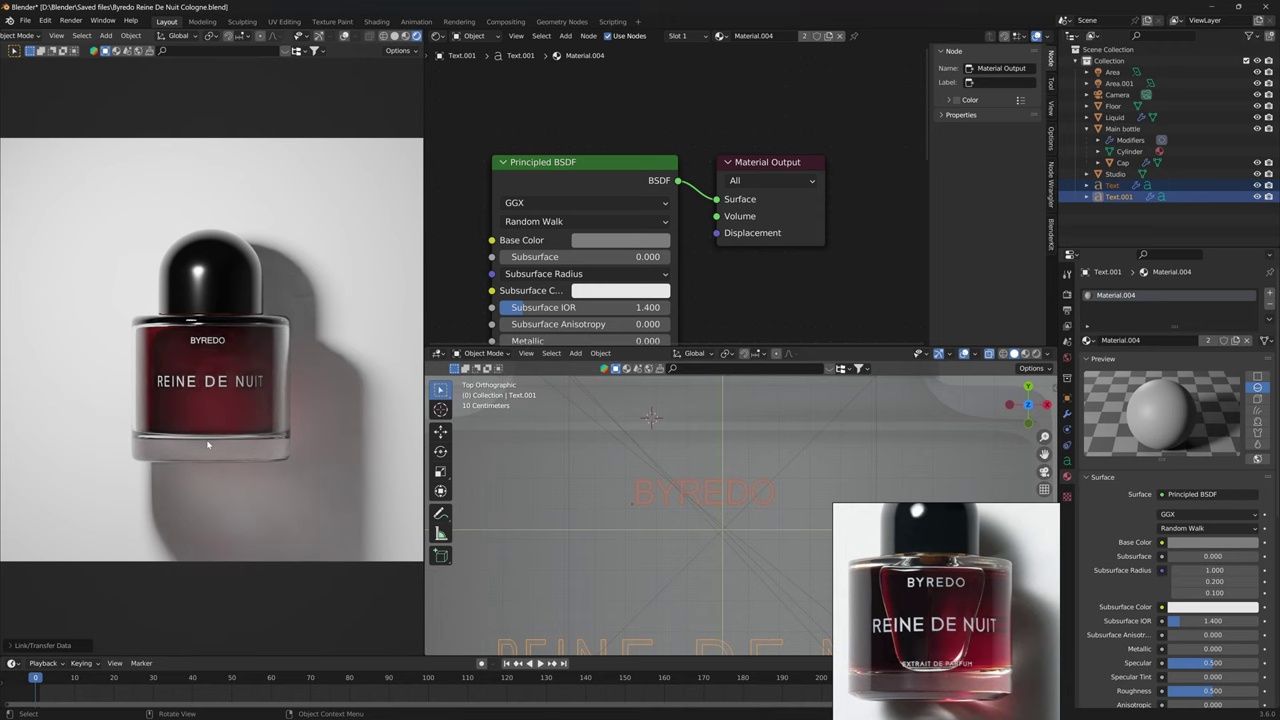
pyautogui.scroll(-2, 752, 461)
pyautogui.scroll(-2, 752, 461)
pyautogui.scroll(-1, 337, 423)
pyautogui.hotkey('shift', 'd')
pyautogui.press('z')
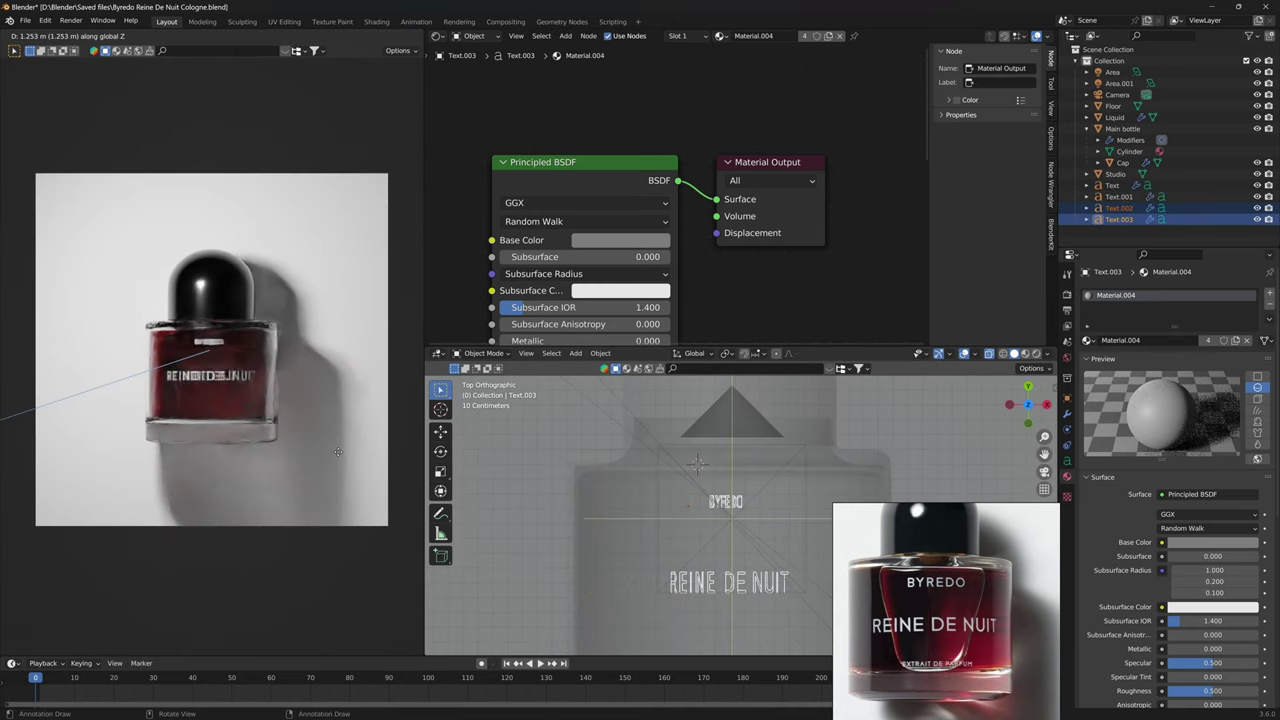
pyautogui.press('y')
pyautogui.rightClick(354, 470)
pyautogui.hotkey('ctrl', 'z')
pyautogui.scroll(1, 352, 468)
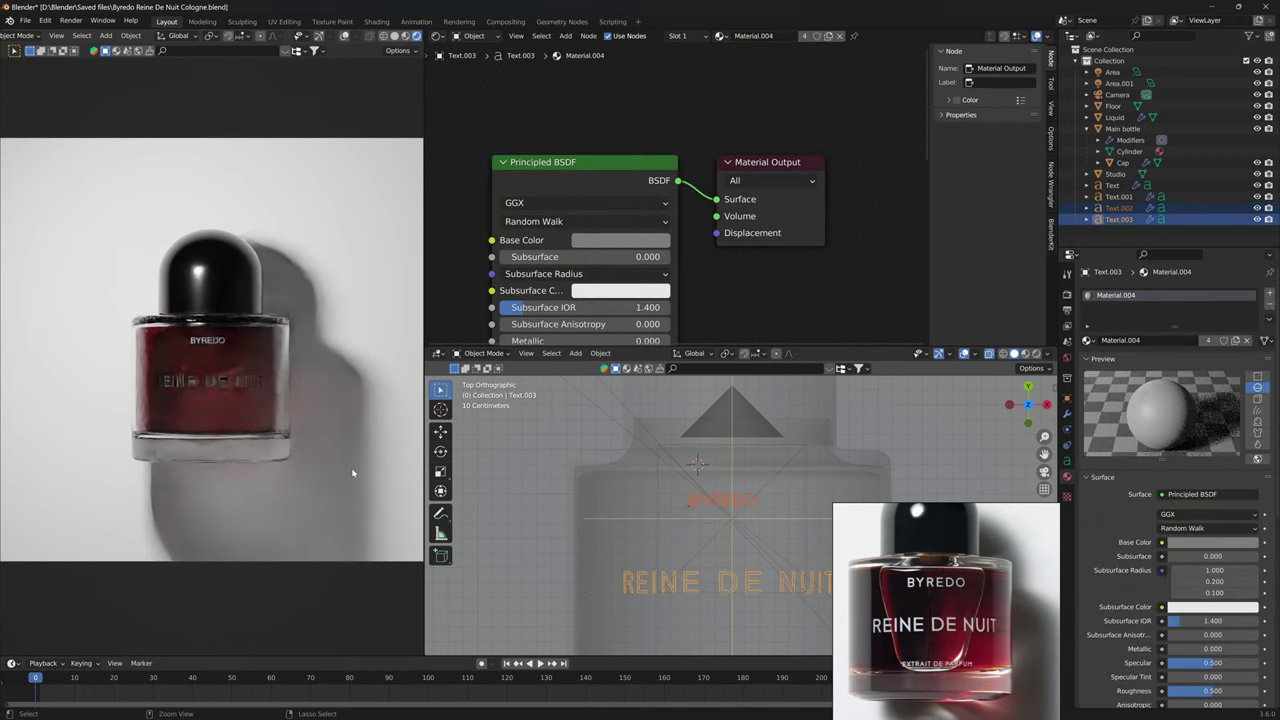
# Duplicate the BYREDO text and place the copy about 1.12 m lower along Y, beneath REINE DE NUIT.
pyautogui.click(216, 345)
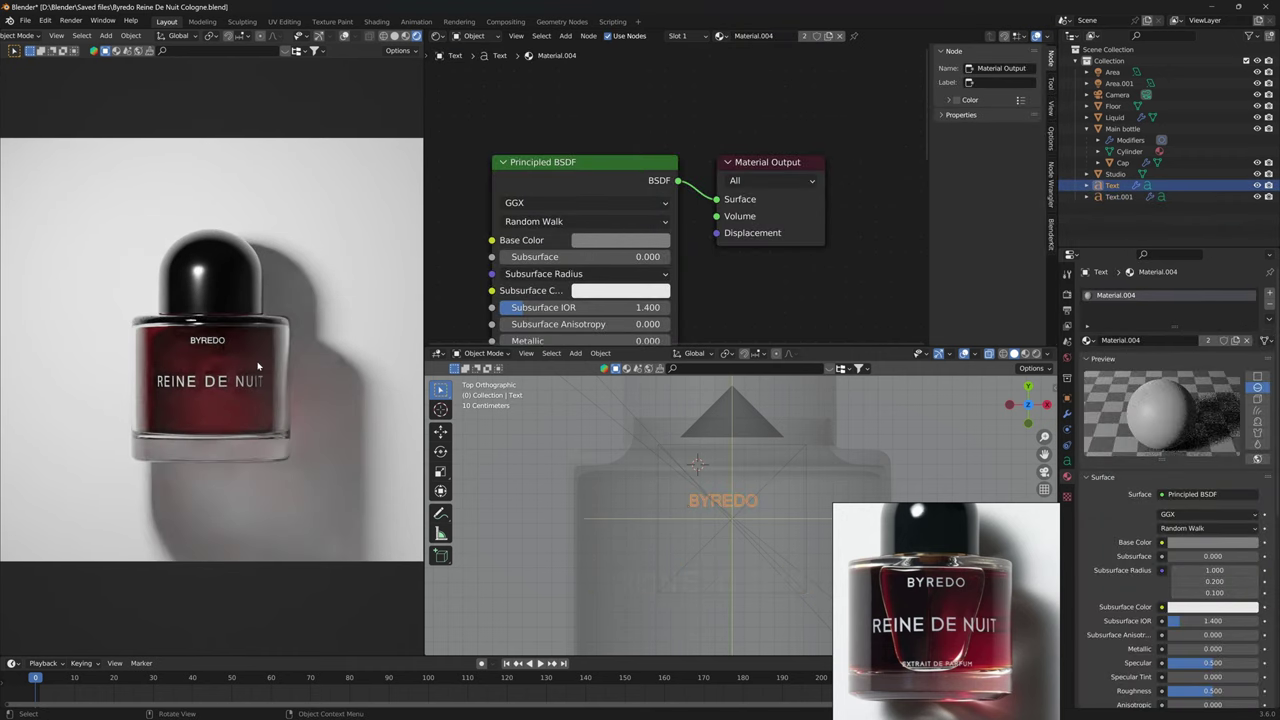
pyautogui.press('g')
pyautogui.press('z')
pyautogui.press('x')
pyautogui.press('y')
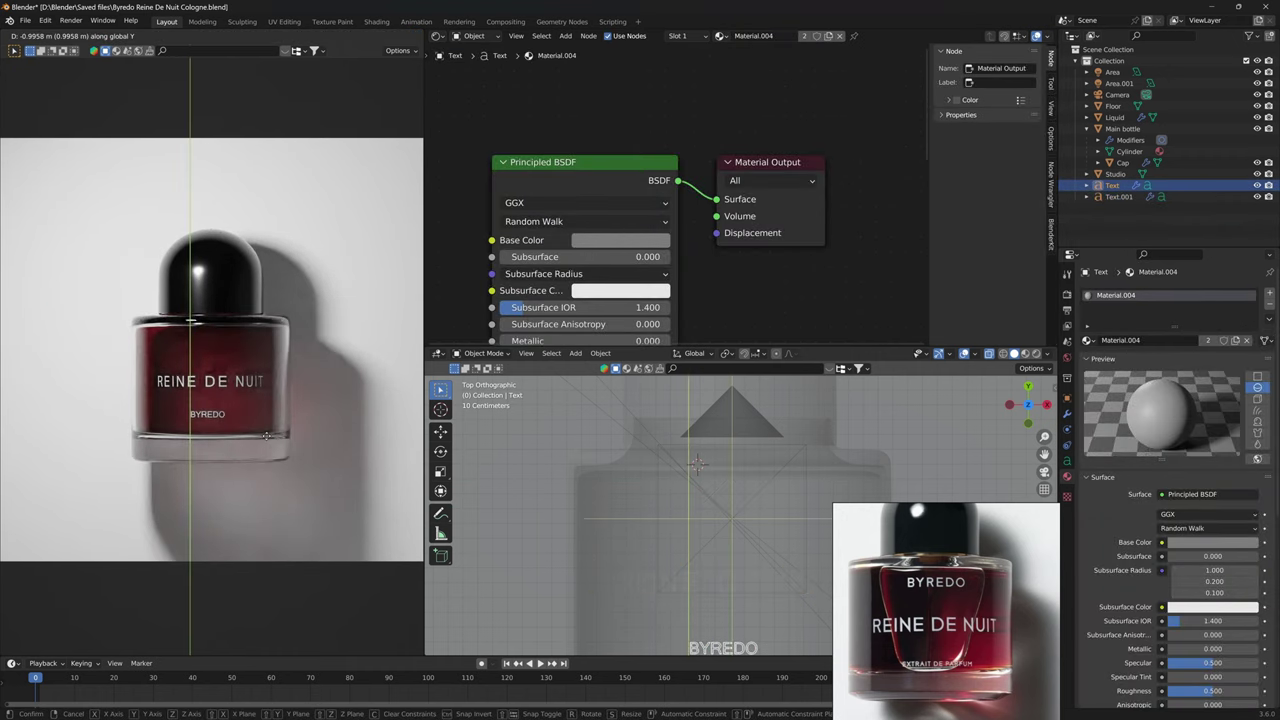
pyautogui.rightClick(285, 430)
pyautogui.hotkey('shift', 'd')
pyautogui.press('y')
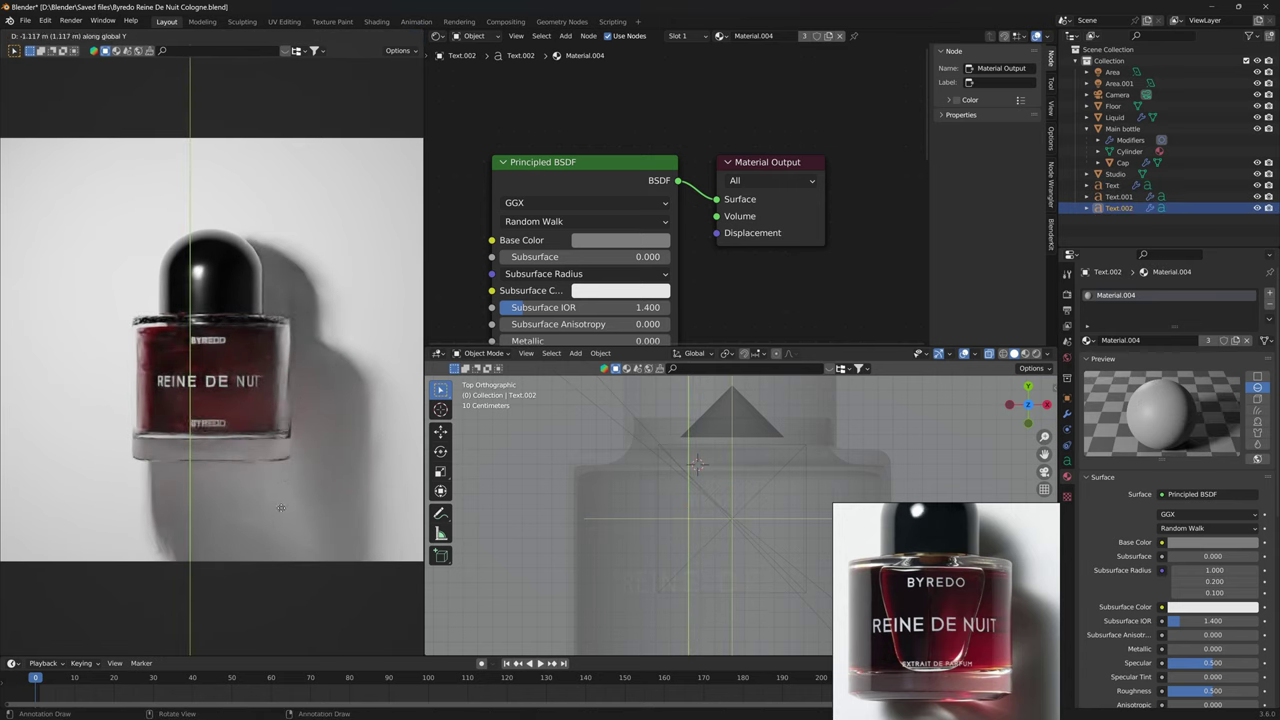
pyautogui.click(281, 508)
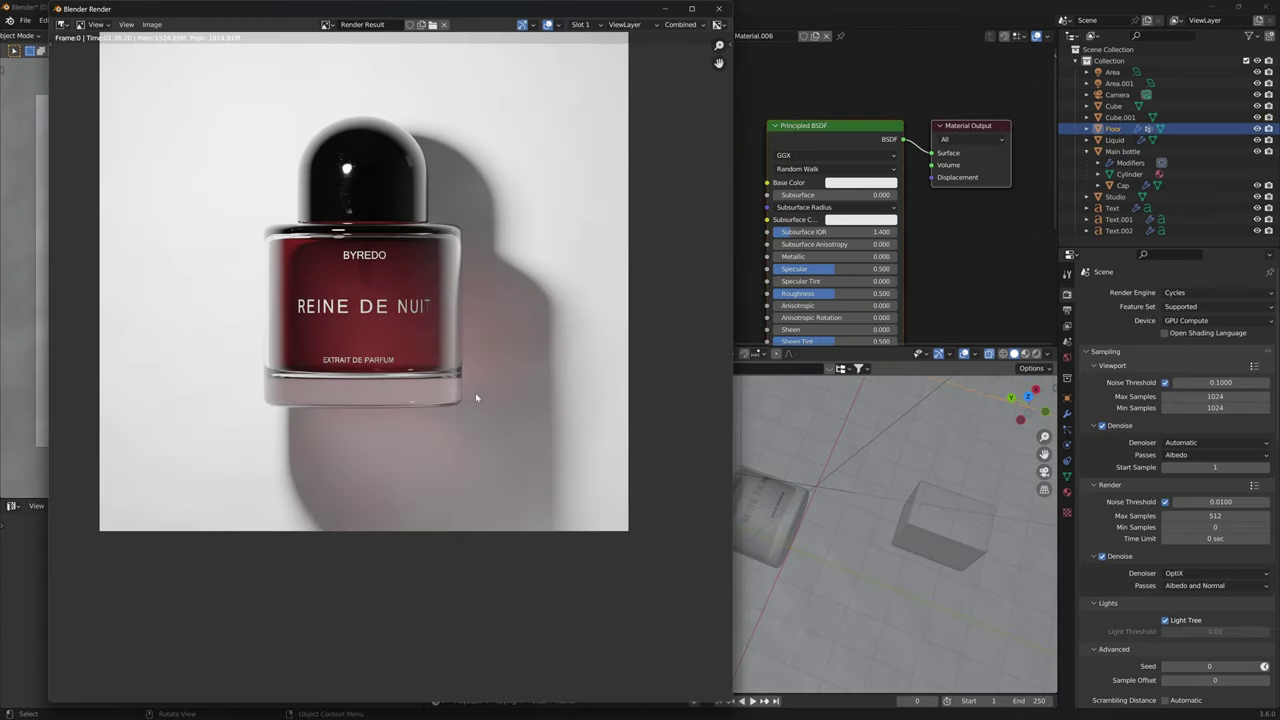
# Examine the rendered bottle, its lettering and cap up close, and close the render window.
pyautogui.press('Home')
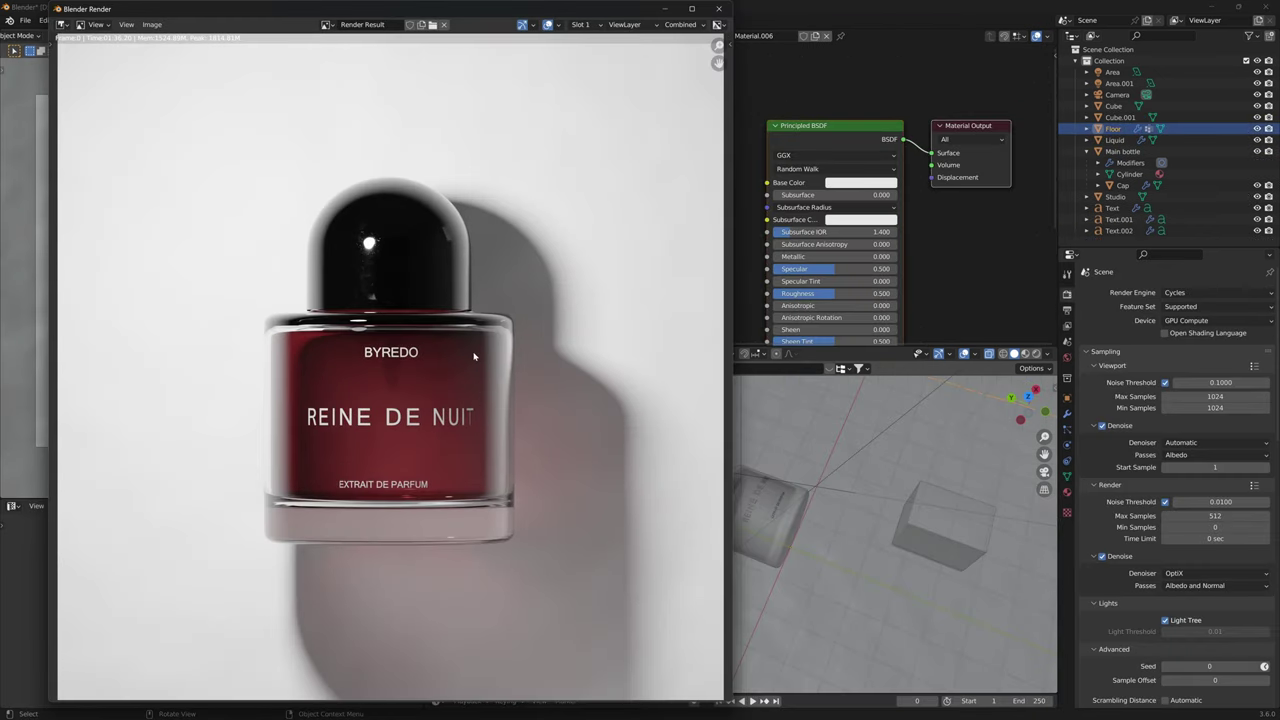
pyautogui.scroll(4, 409, 229)
pyautogui.scroll(-3, 409, 229)
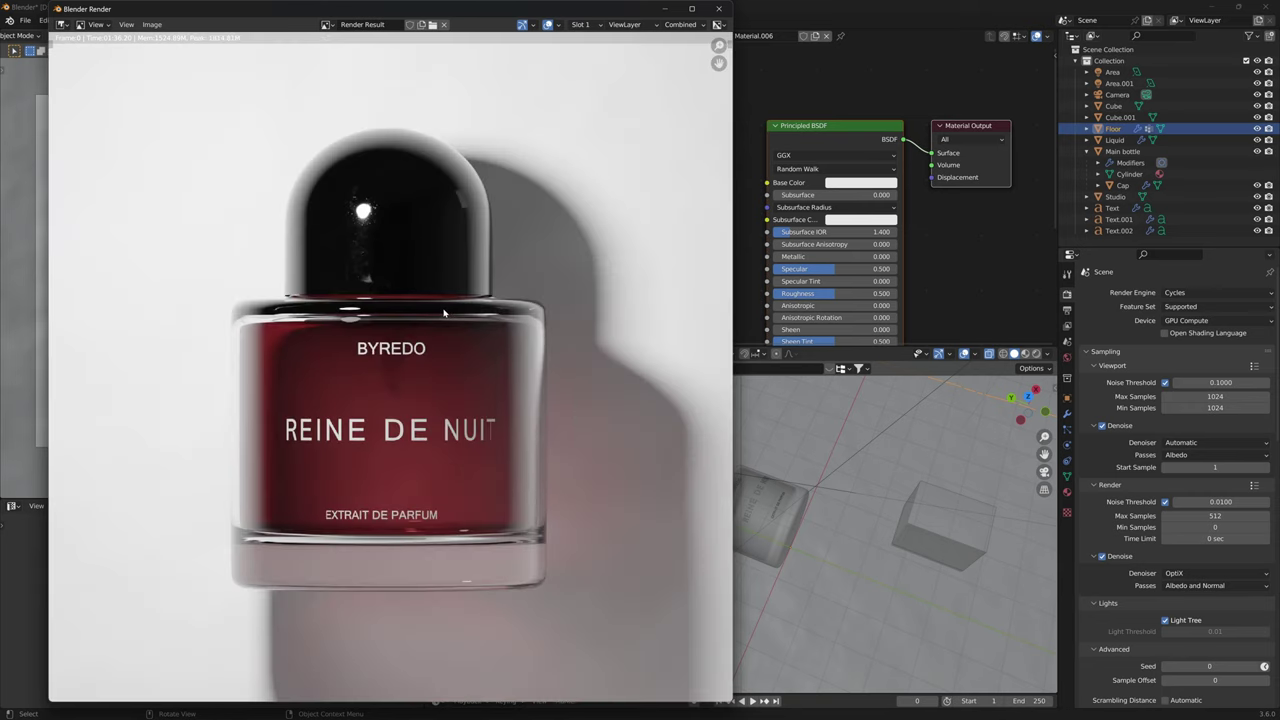
pyautogui.scroll(-1, 444, 313)
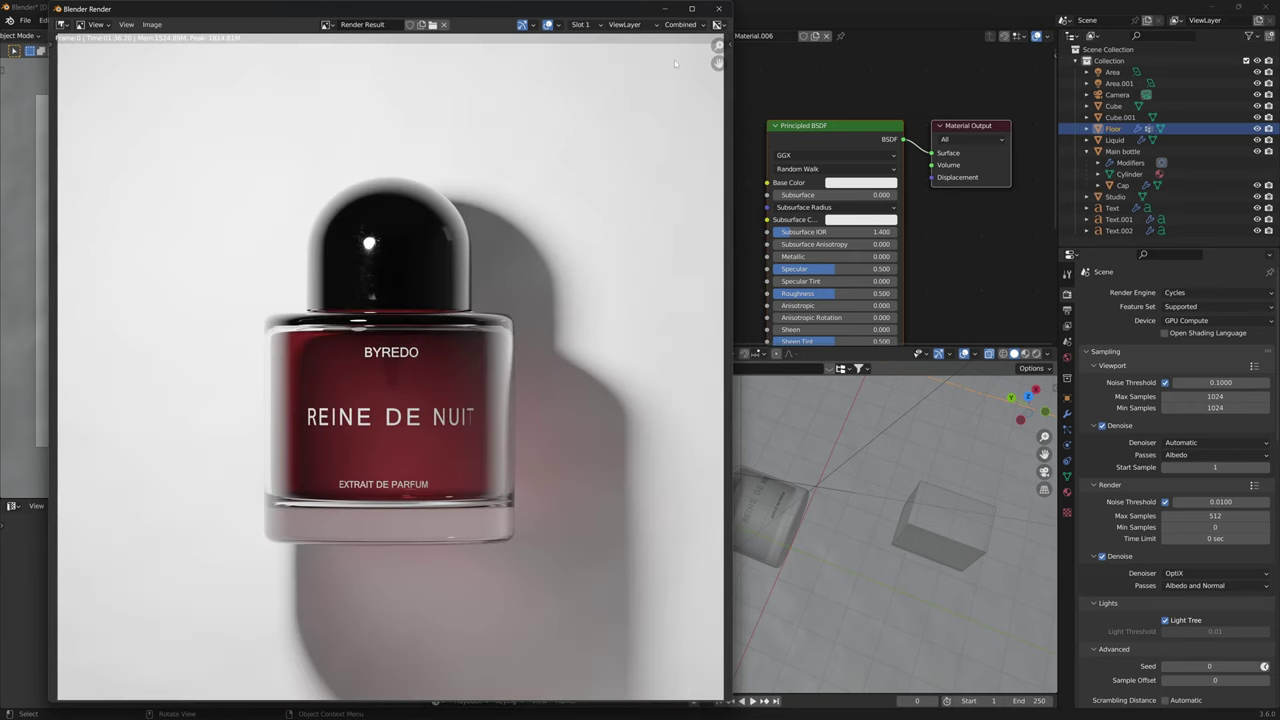
pyautogui.click(719, 9)
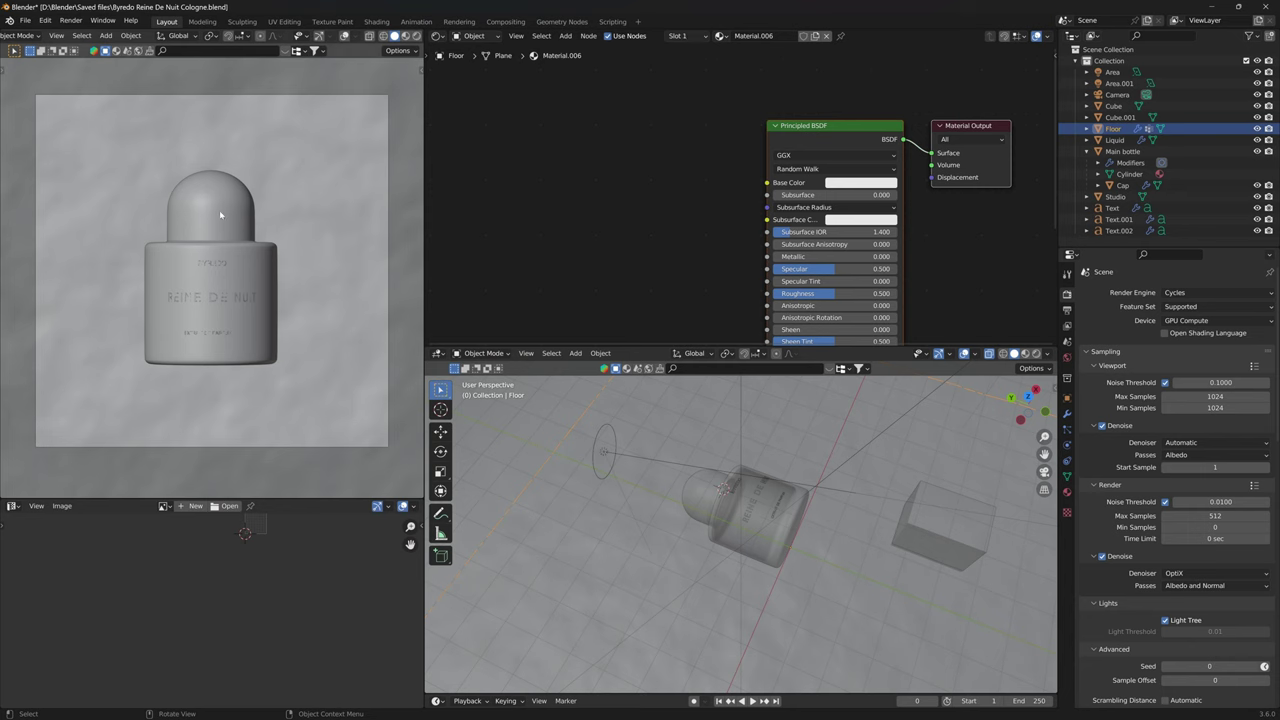
# Darken the light stop of the cap material's roughness Color Ramp to a value of 0.099.
pyautogui.click(241, 266)
pyautogui.click(243, 224)
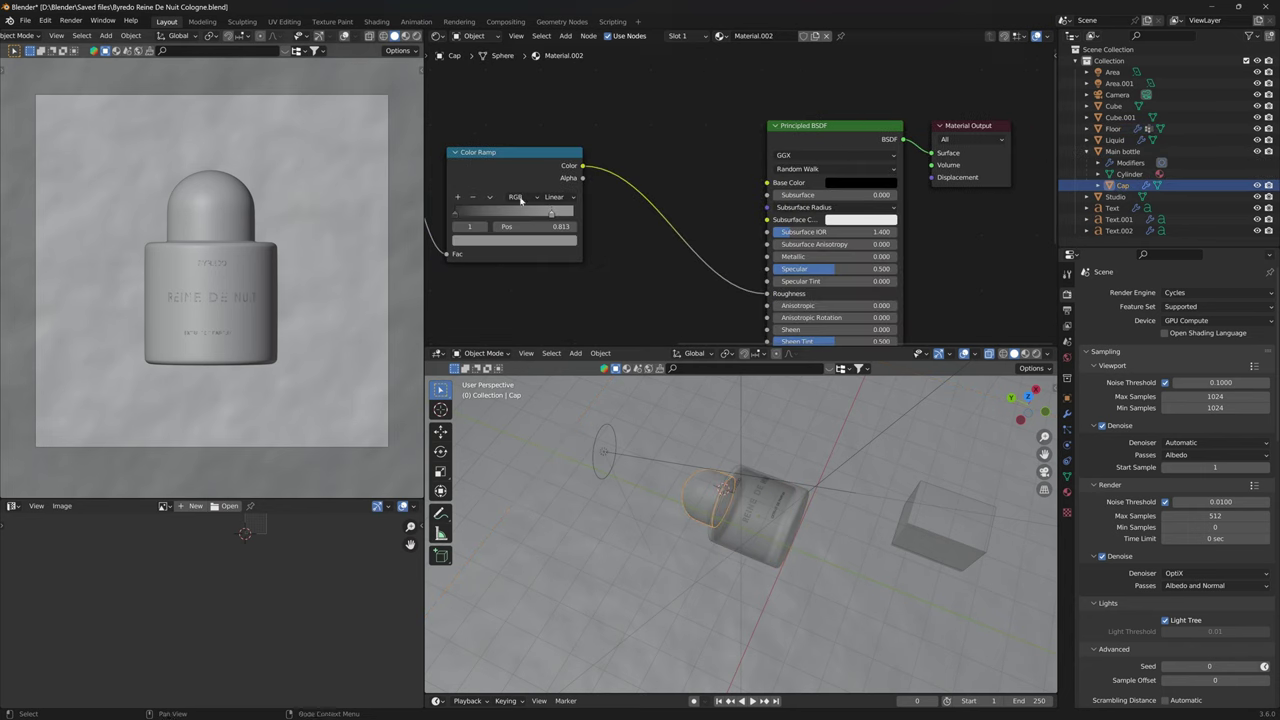
pyautogui.moveTo(546, 131); pyautogui.dragTo(626, 130, button='middle')
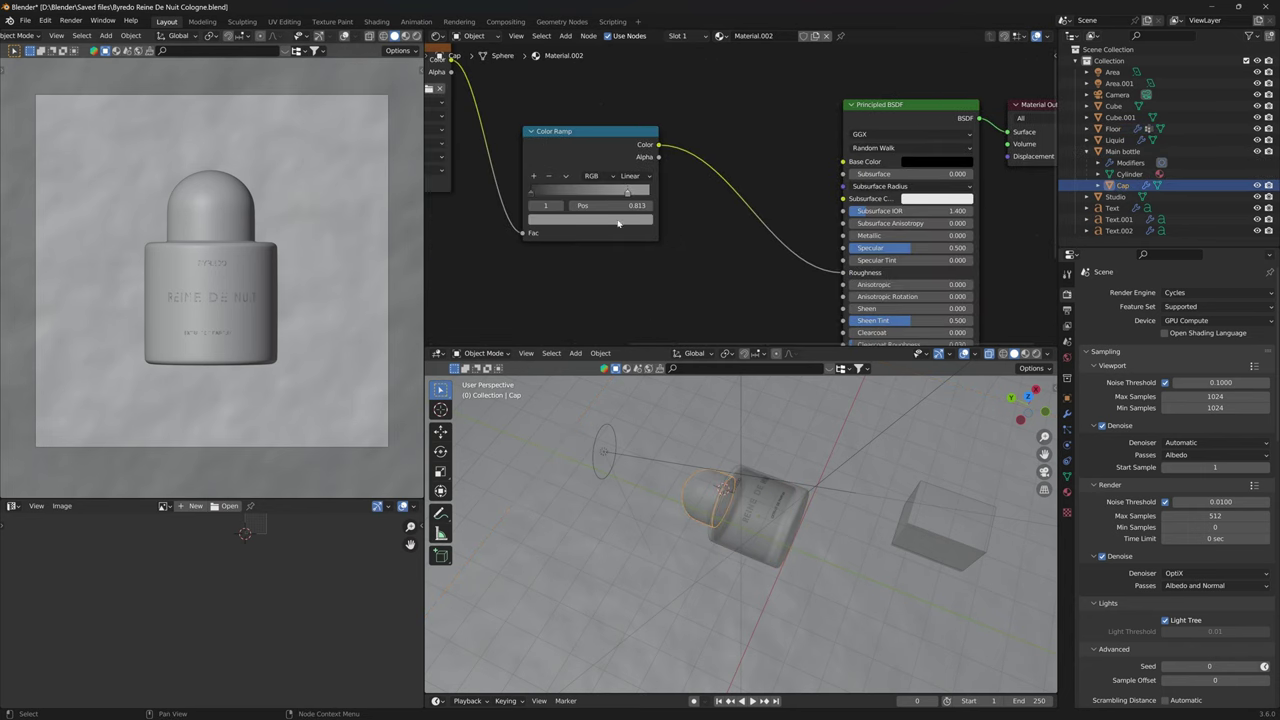
pyautogui.click(618, 220)
pyautogui.click(623, 117)
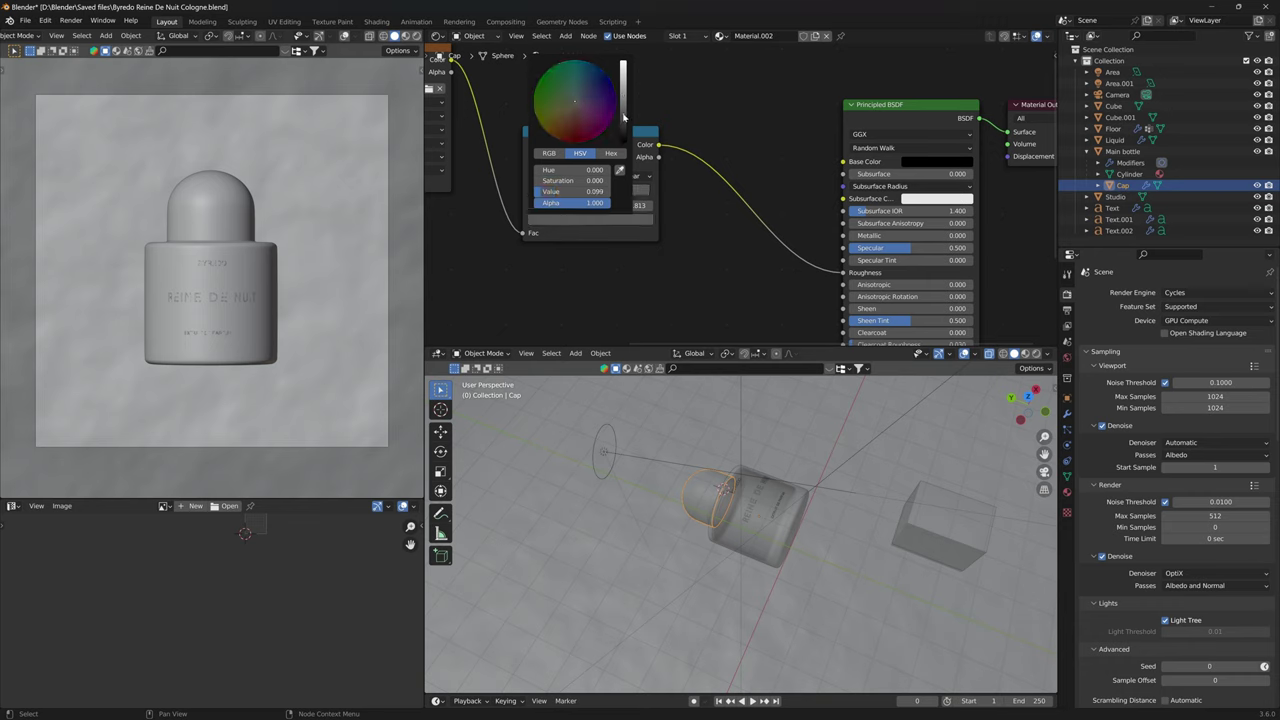
# Show the camera view in rendered shading and move the cap's Color Ramp stops to 0.078 and the ramp's far end.
pyautogui.click(417, 36)
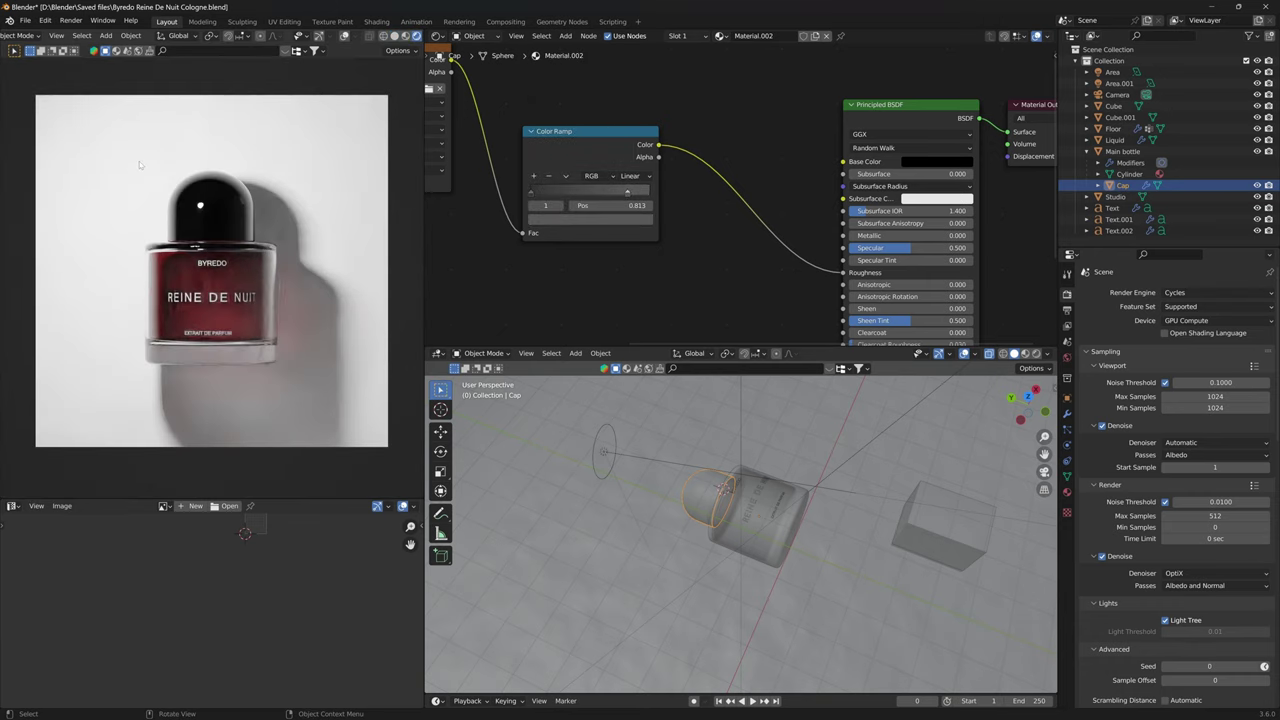
pyautogui.scroll(6, 142, 160)
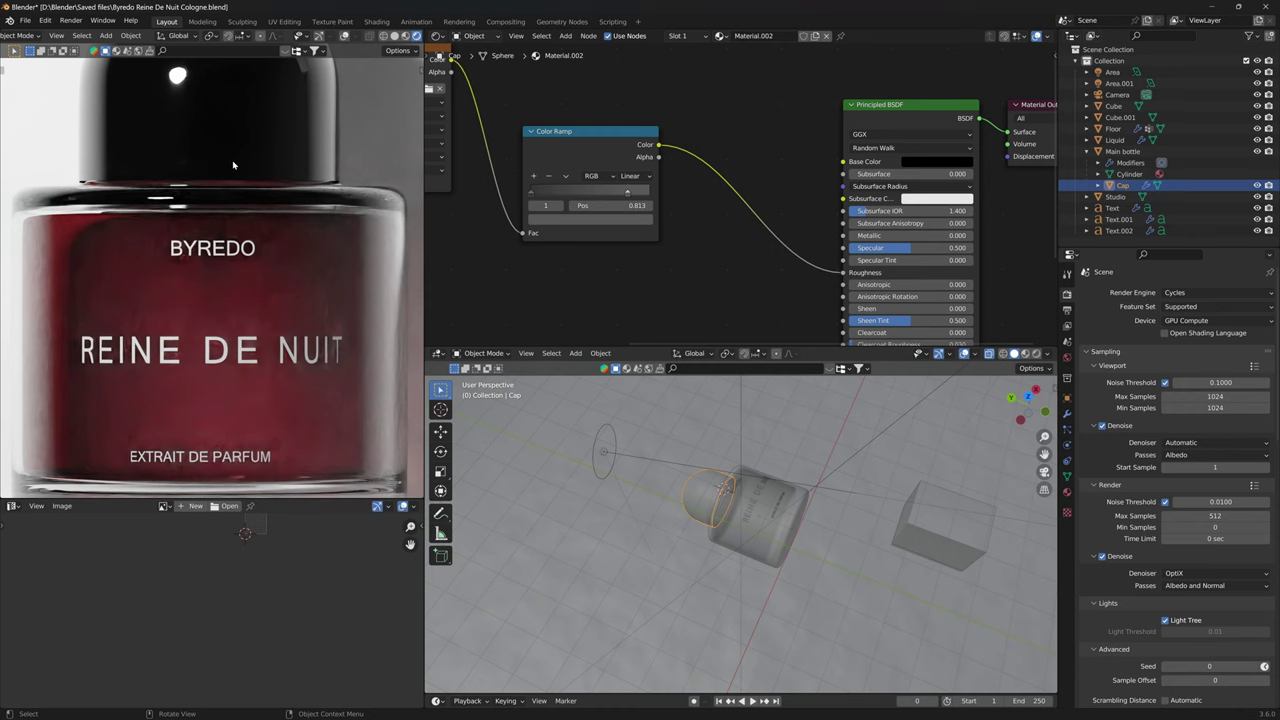
pyautogui.moveTo(528, 238); pyautogui.dragTo(571, 284, button='middle')
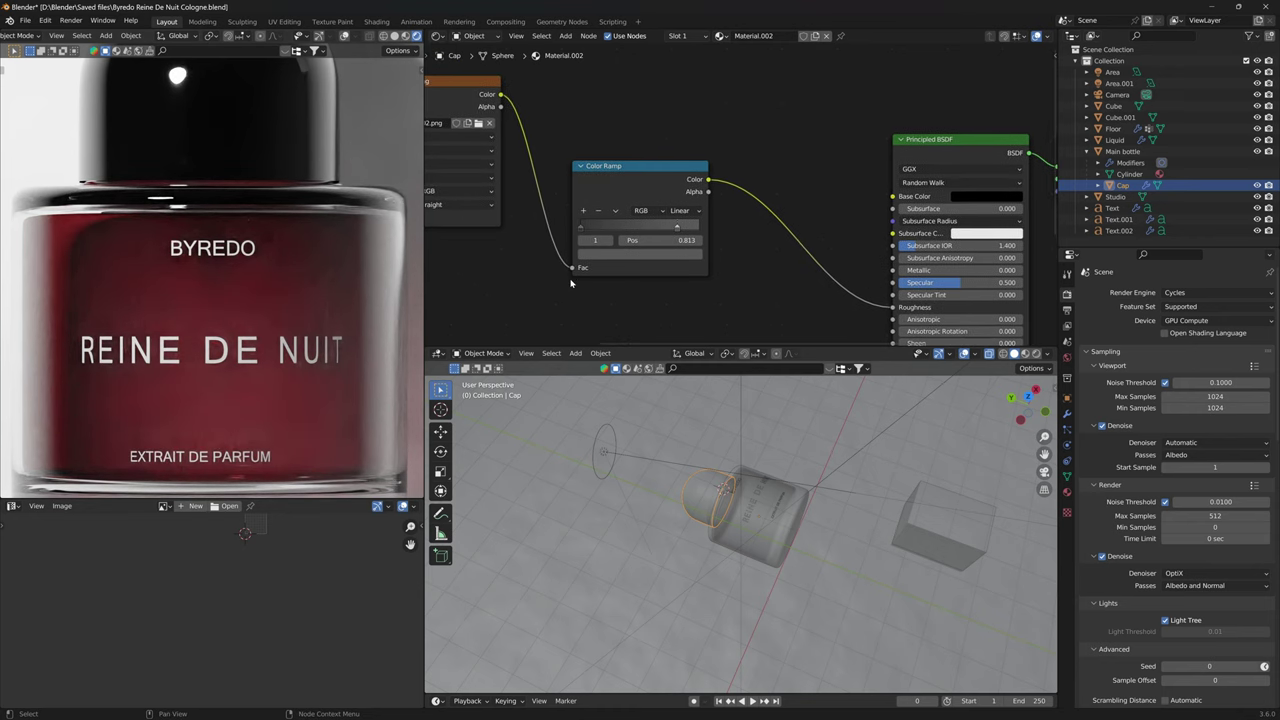
pyautogui.moveTo(675, 228); pyautogui.dragTo(590, 230)
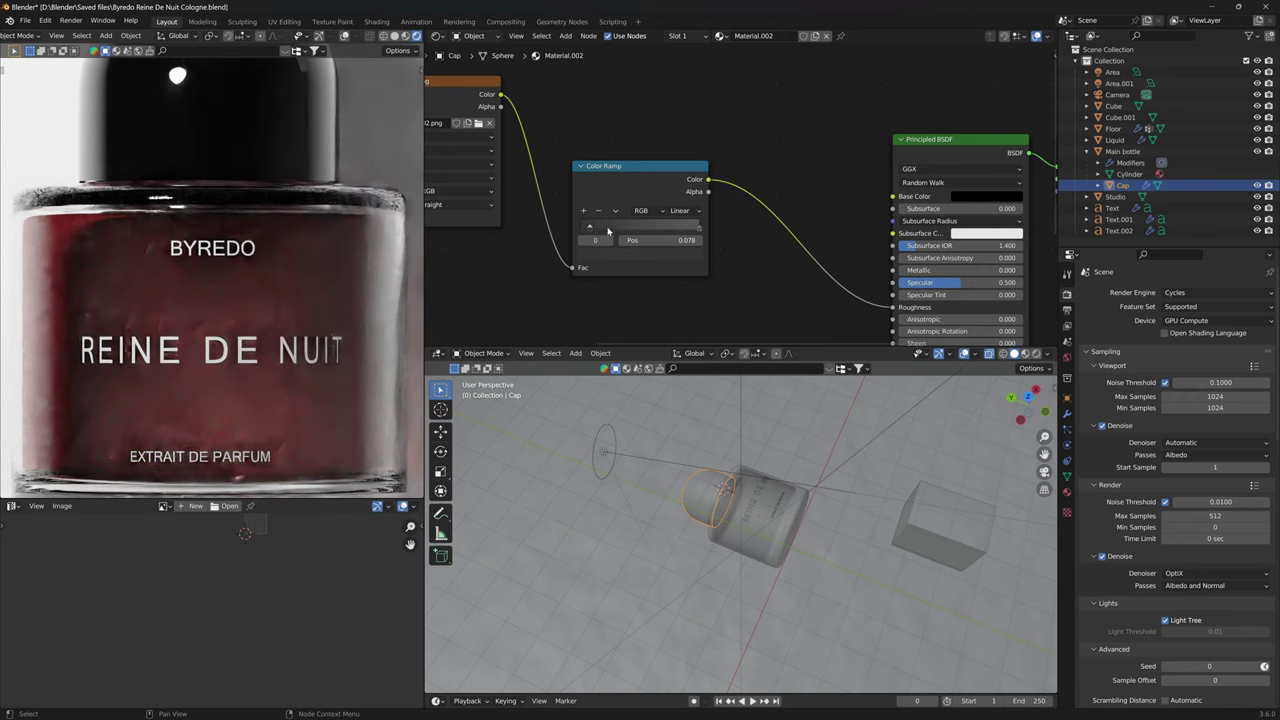
pyautogui.moveTo(727, 228); pyautogui.dragTo(729, 263, button='middle')
pyautogui.scroll(-3, 335, 155)
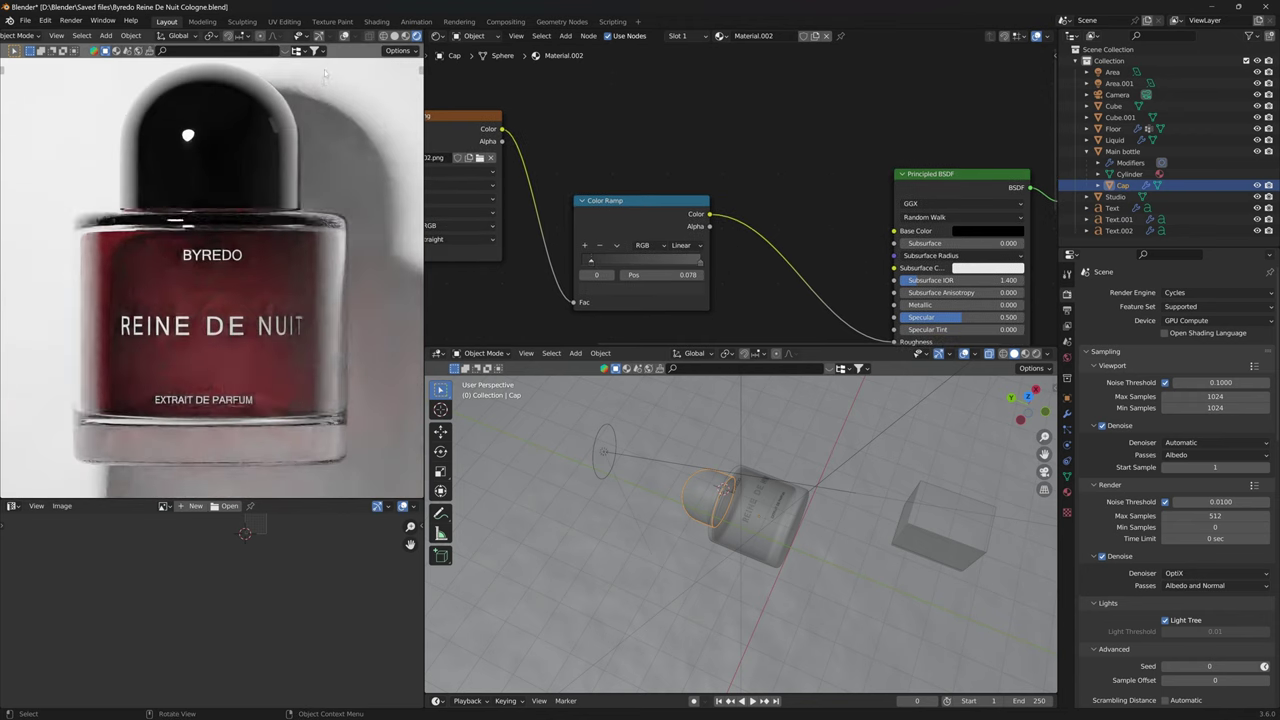
pyautogui.scroll(-5, 355, 141)
pyautogui.scroll(2, 355, 141)
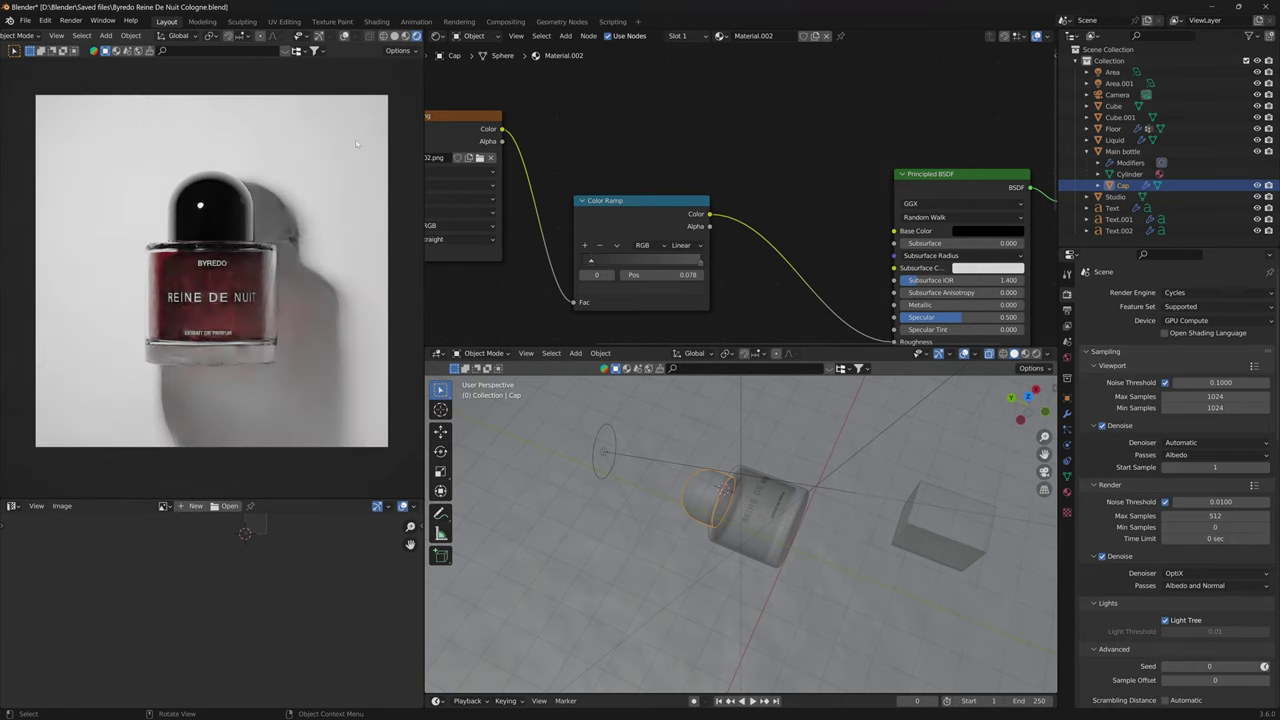
pyautogui.scroll(1, 355, 141)
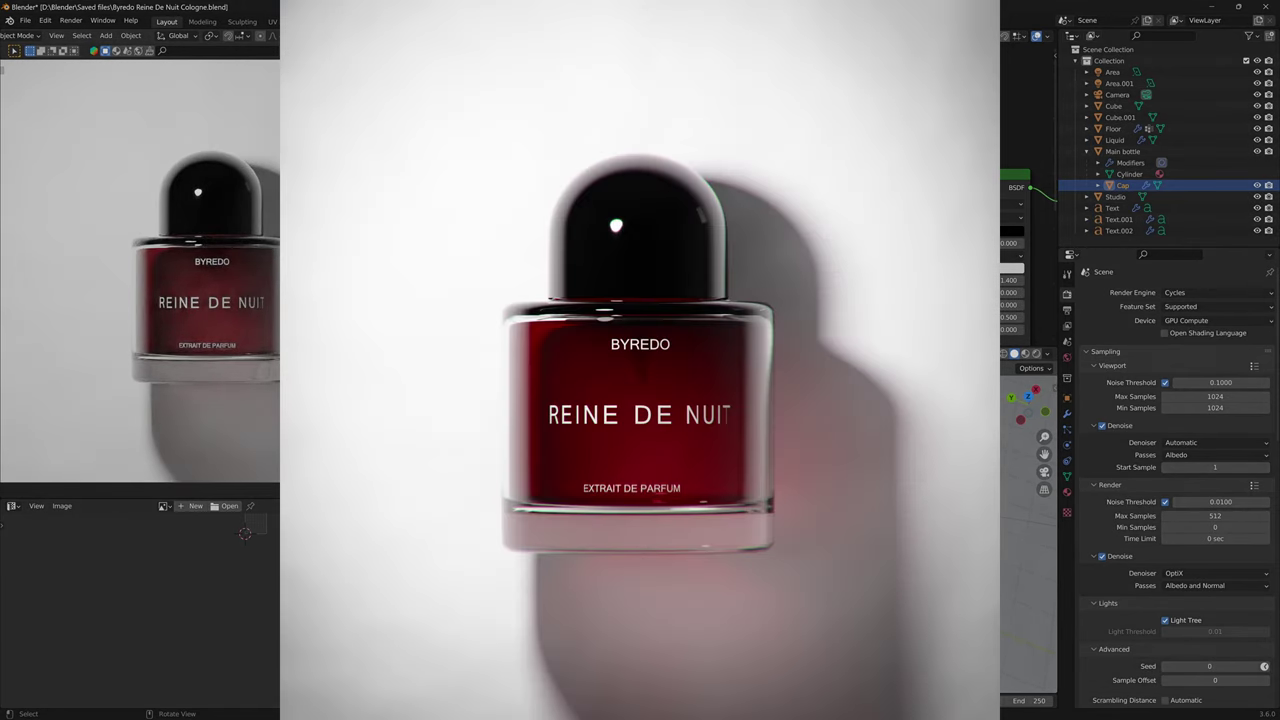
# Return the camera view to solid shading, render the image and close the render.
pyautogui.press('z')
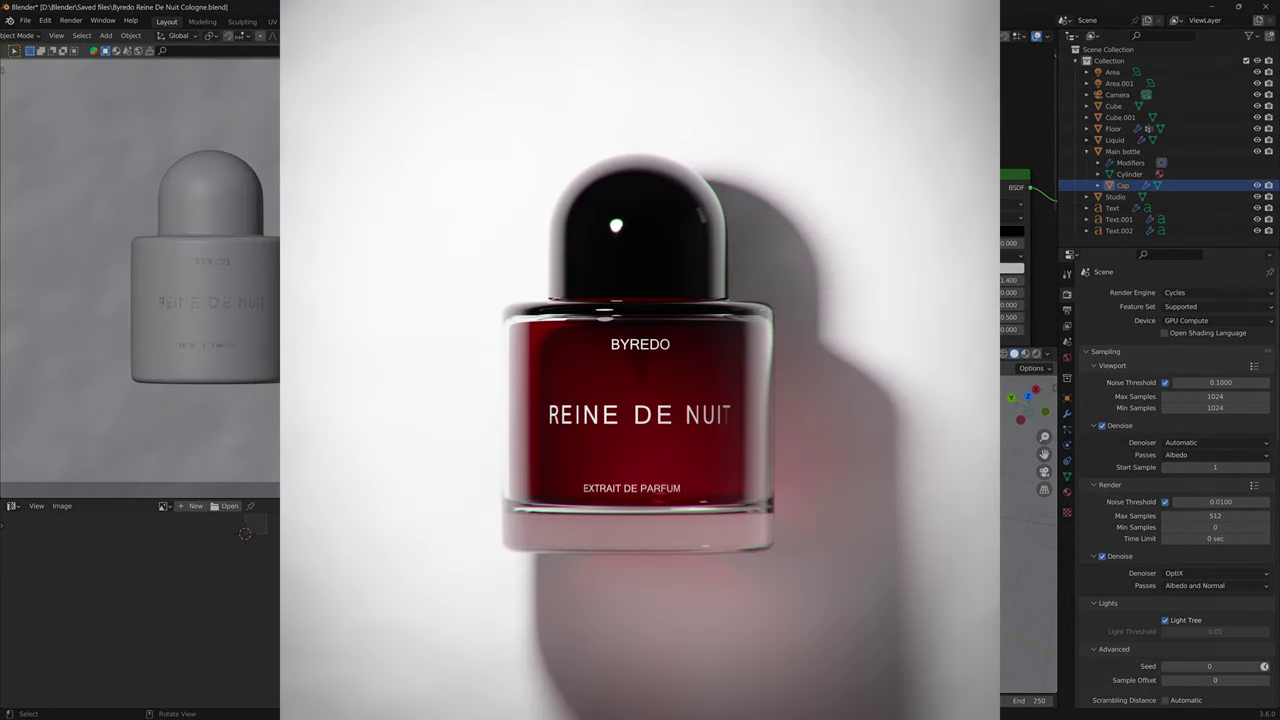
pyautogui.press('F12')
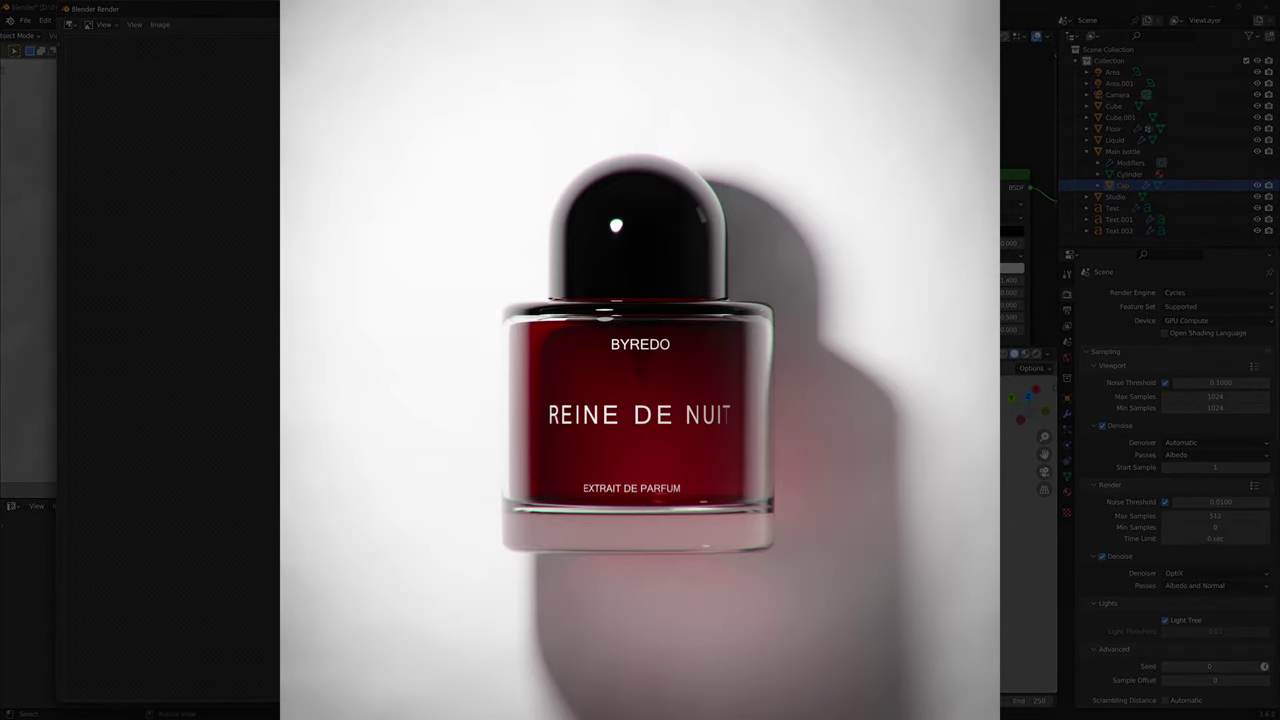
pyautogui.press('Escape')
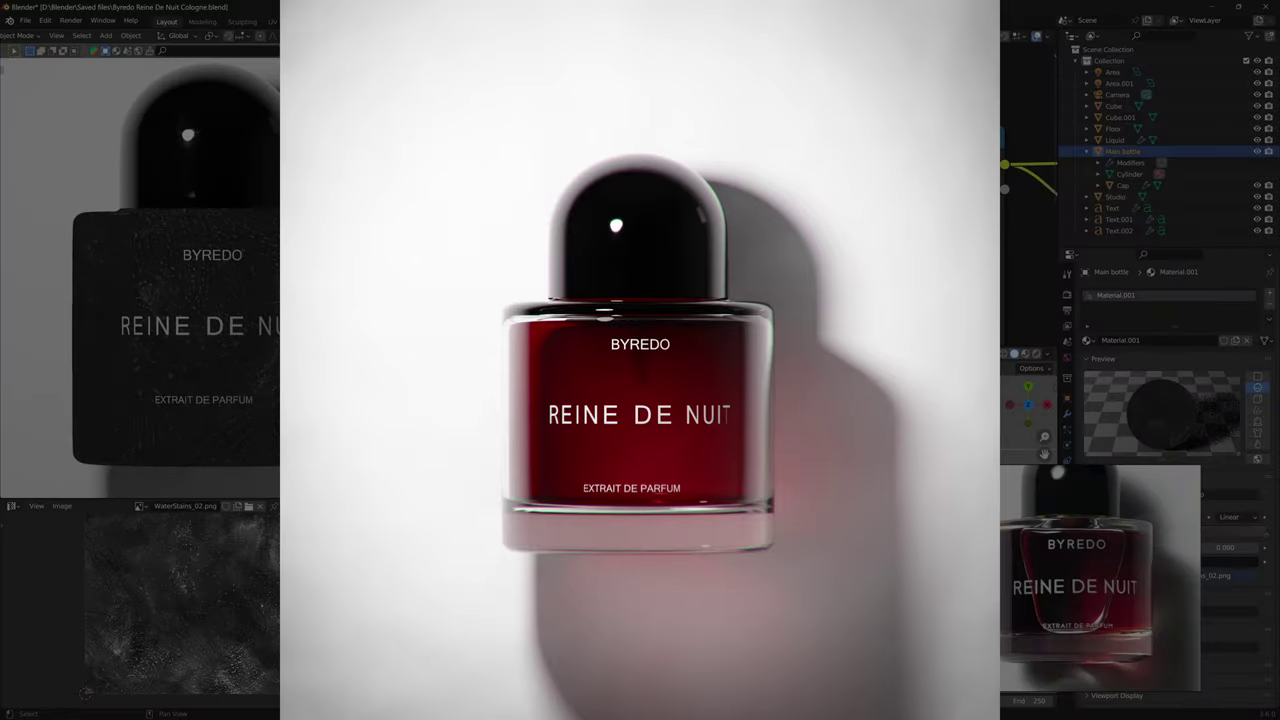
# Save the file and restore the glass look of the main bottle's material.
pyautogui.hotkey('ctrl', 's')
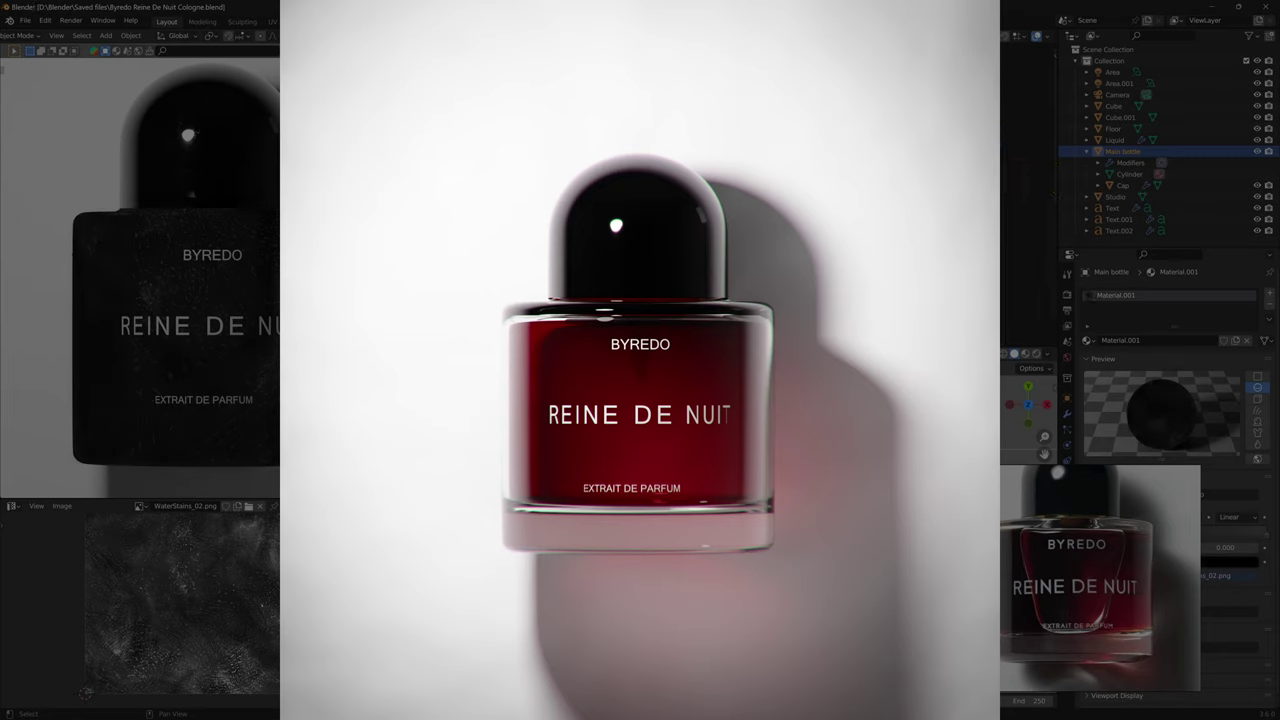
pyautogui.scroll(-5, 140, 270)
pyautogui.rightClick(1106, 534)
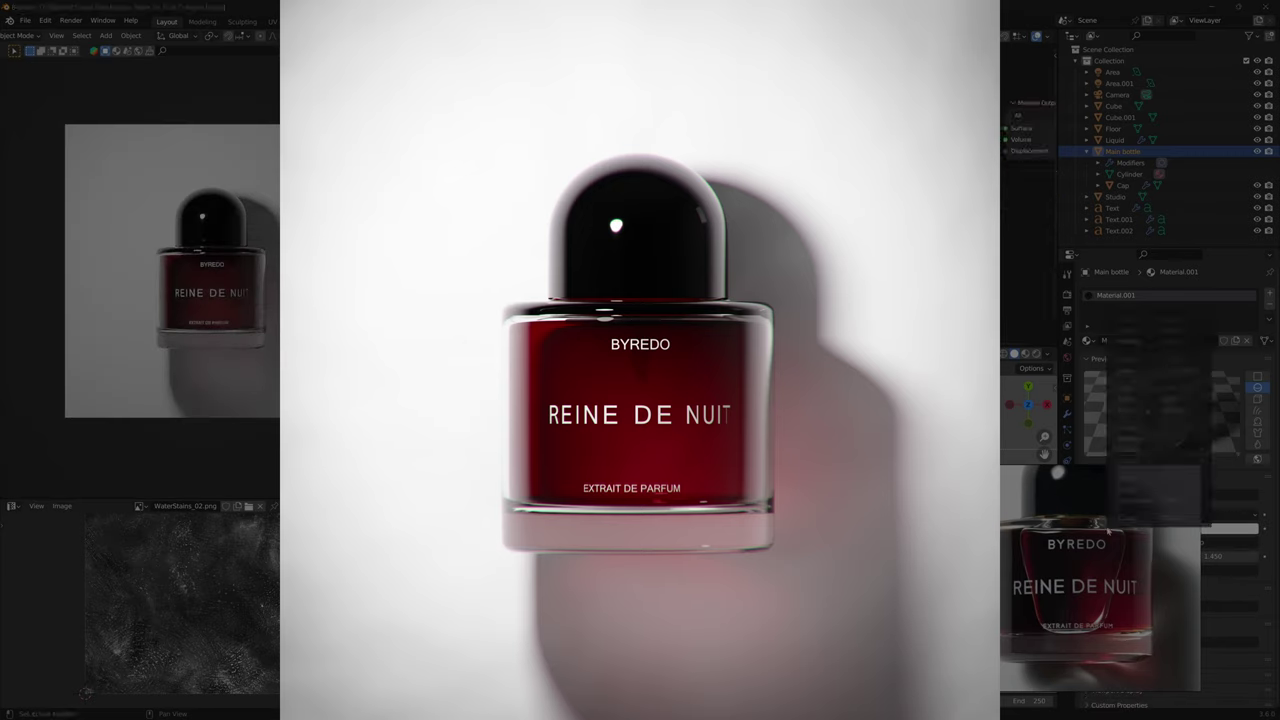
pyautogui.click(1145, 505)
# Select the floor, open its modifier settings, and switch its mesh into and out of Edit Mode.
pyautogui.scroll(1, 140, 270)
pyautogui.click(1026, 400)
pyautogui.click(1066, 413)
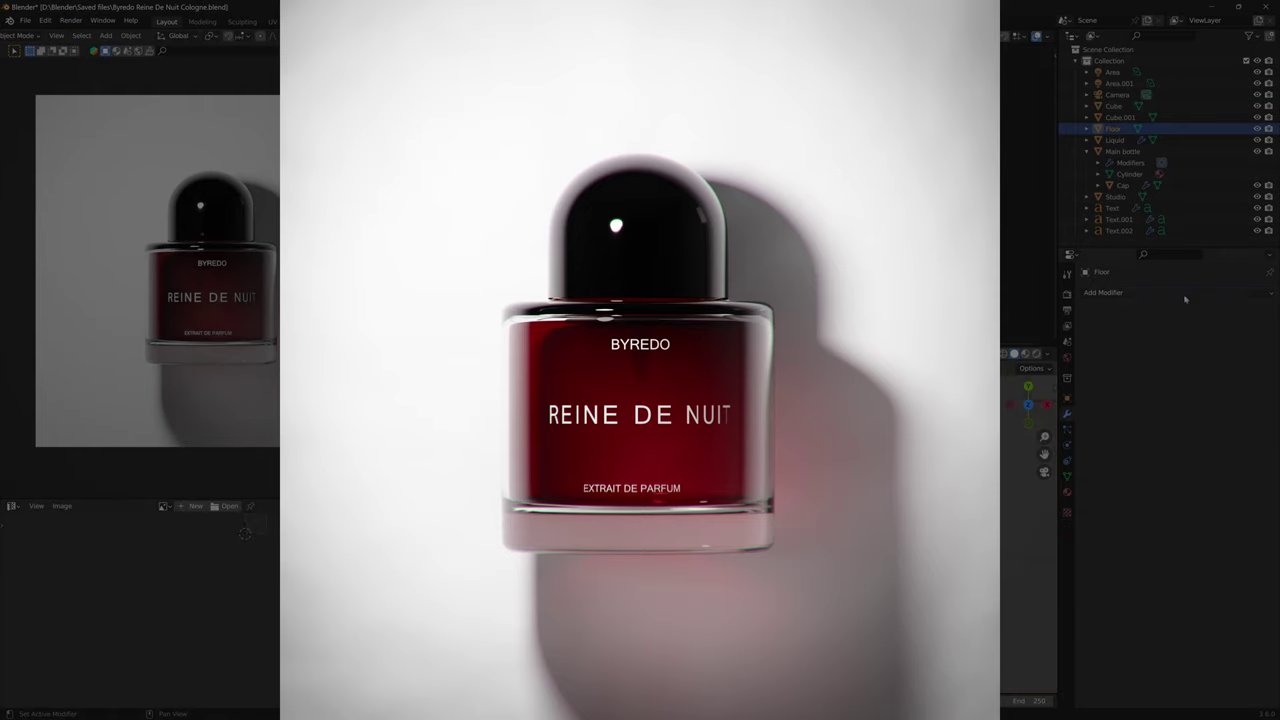
pyautogui.press('Tab')
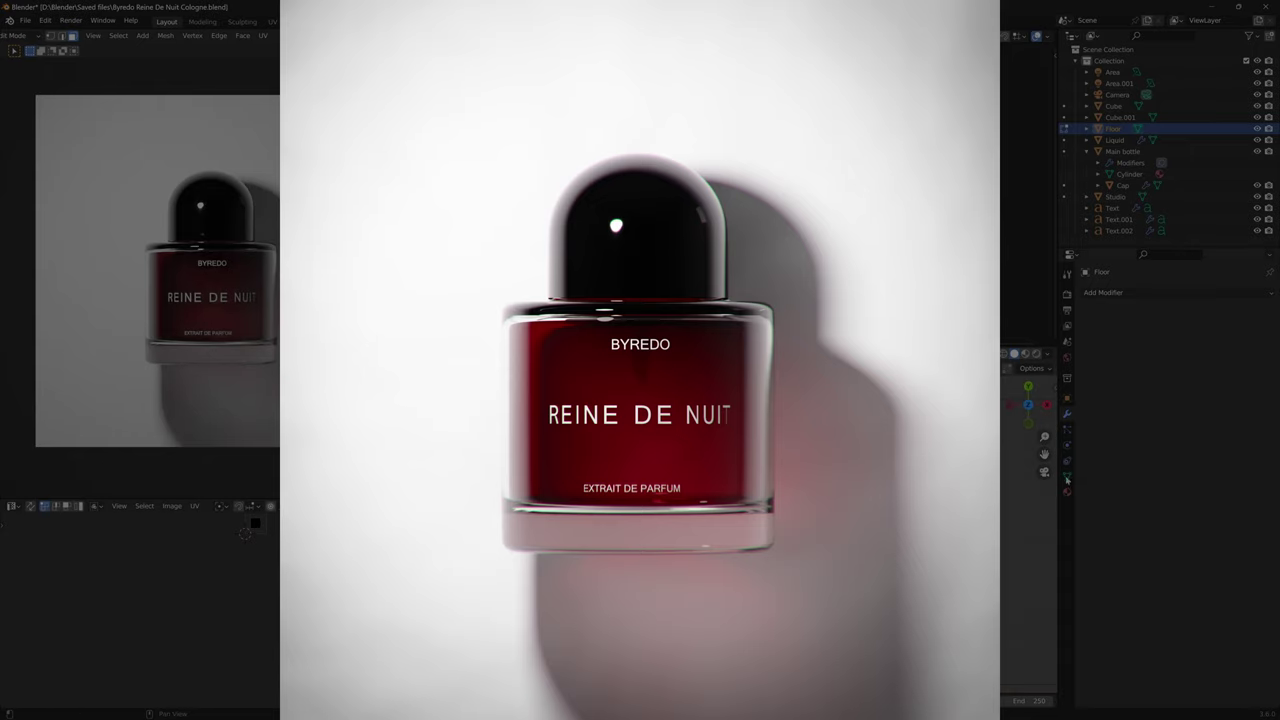
pyautogui.press('Tab')
# Add a Displace modifier to the floor with a new texture of type Clouds.
pyautogui.click(1120, 292)
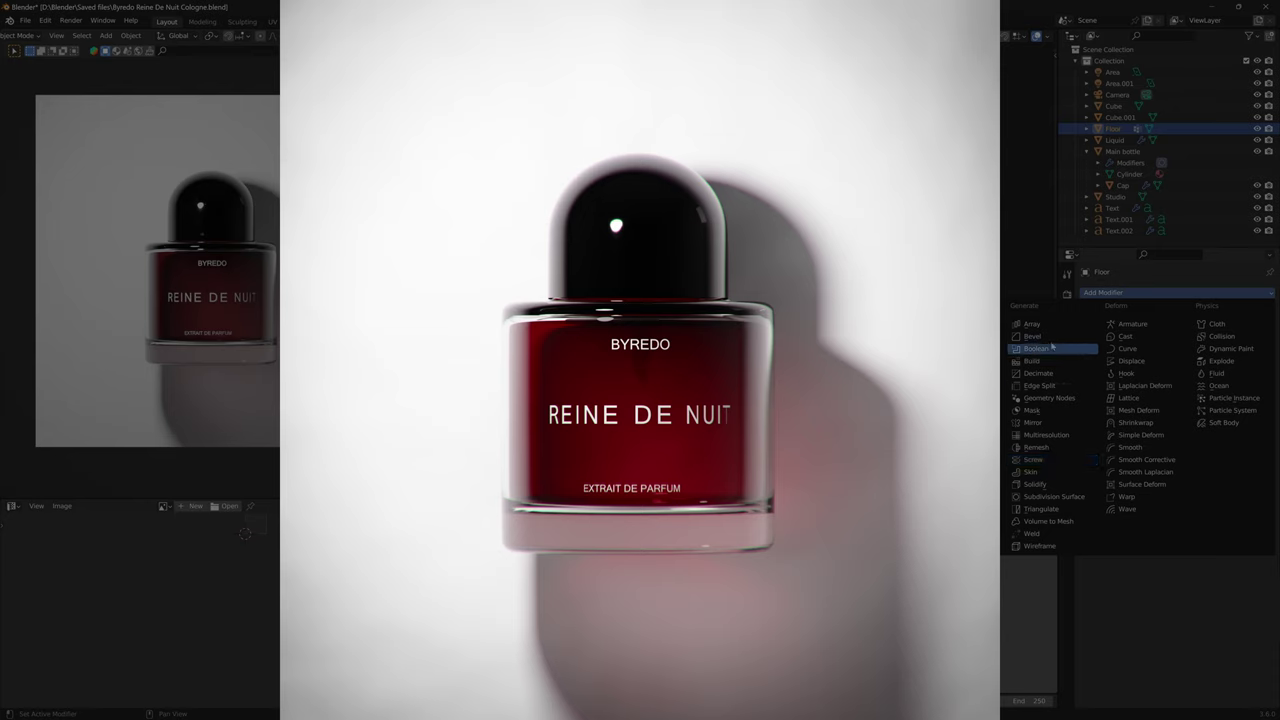
pyautogui.click(1131, 361)
pyautogui.click(1135, 355)
pyautogui.click(1067, 512)
pyautogui.click(1195, 326)
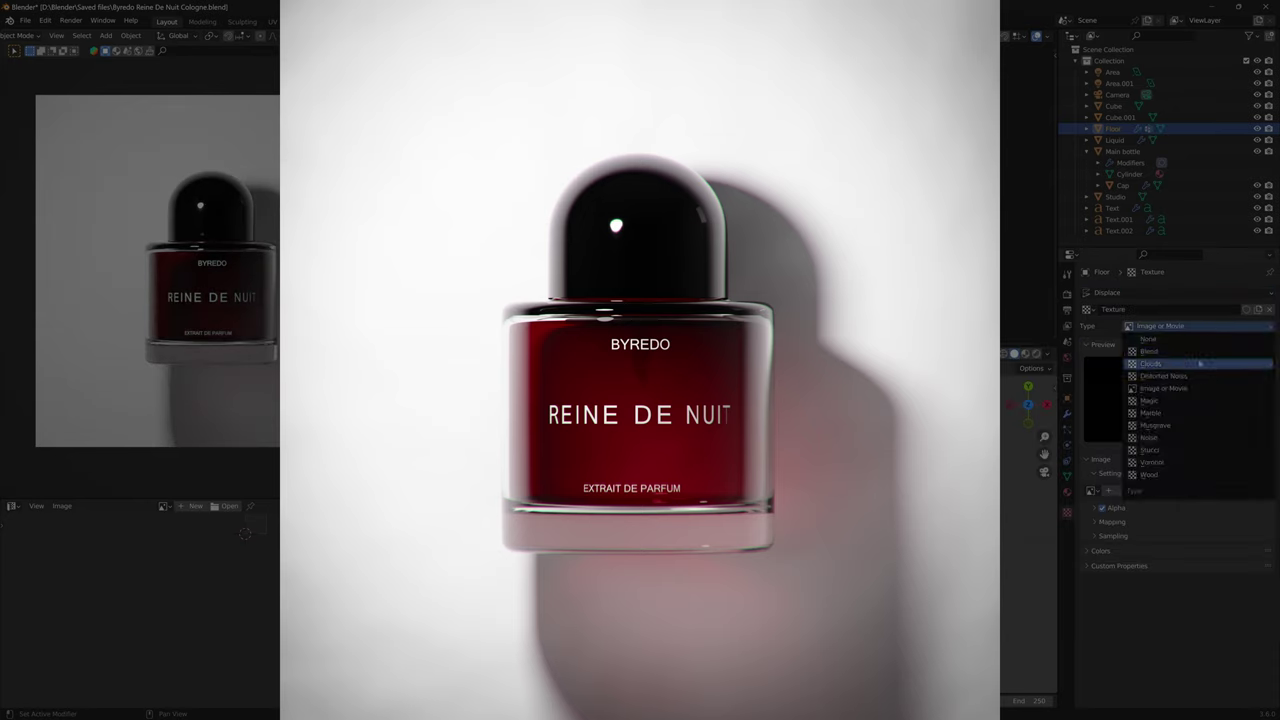
pyautogui.click(1199, 364)
# Add a Subdivision Surface modifier to the floor.
pyautogui.click(1067, 410)
pyautogui.click(1103, 317)
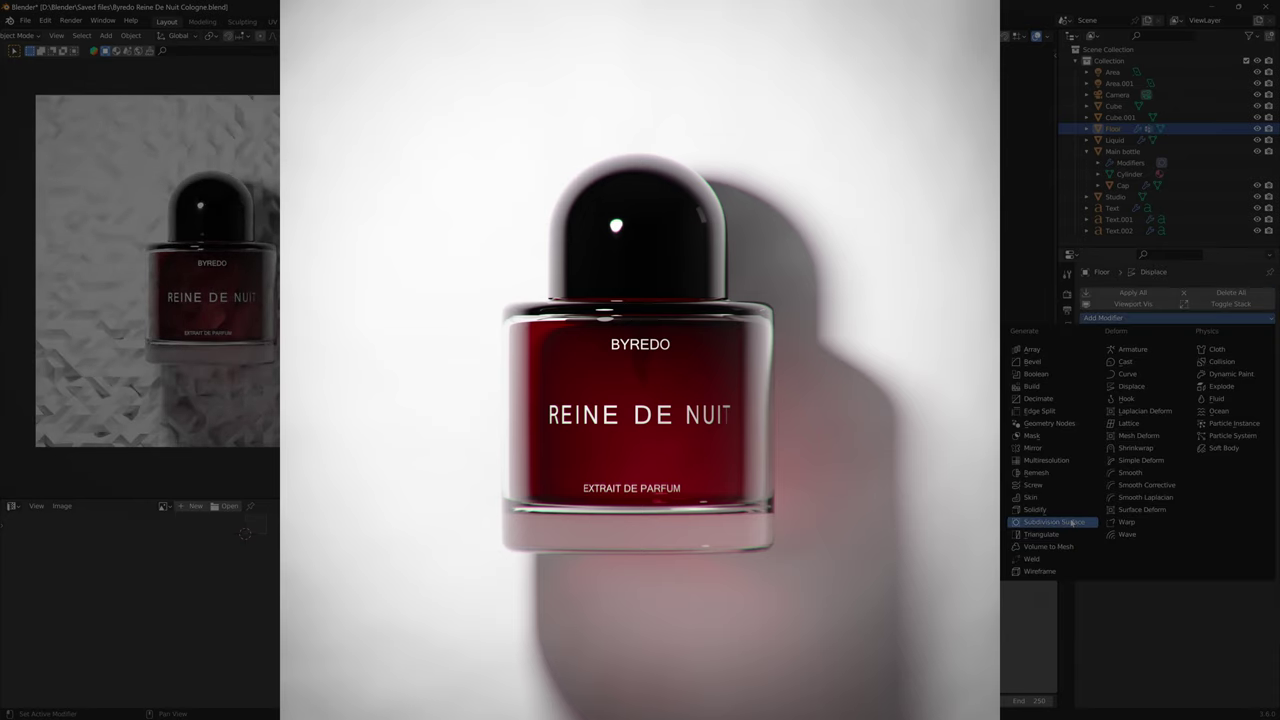